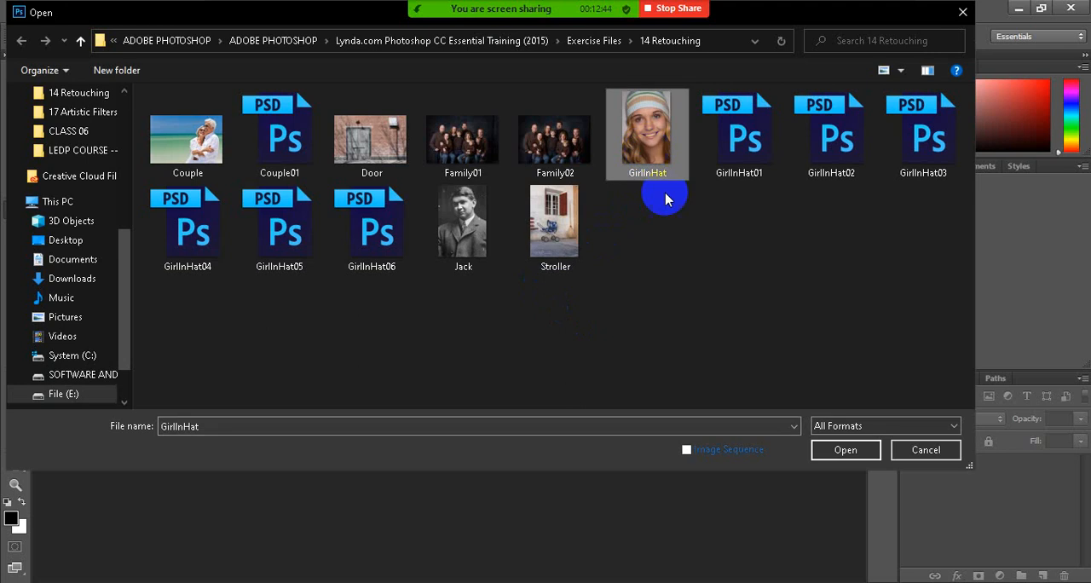
# Open the GirlInHat image from the 14 Retouching folder and enlarge the face for retouching
pyautogui.click(844, 449)
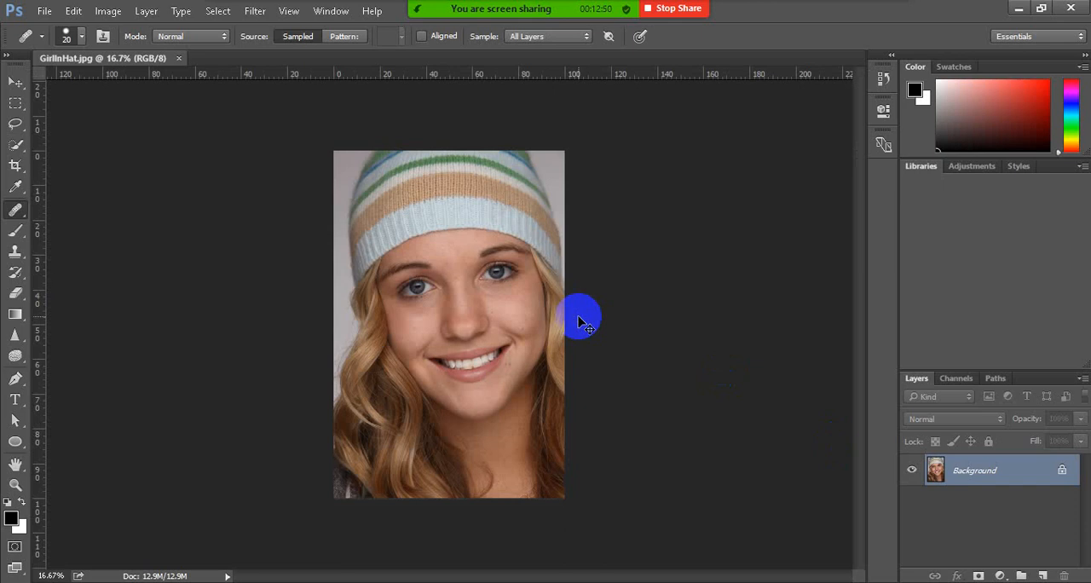
pyautogui.hotkey('ctrl', '+')
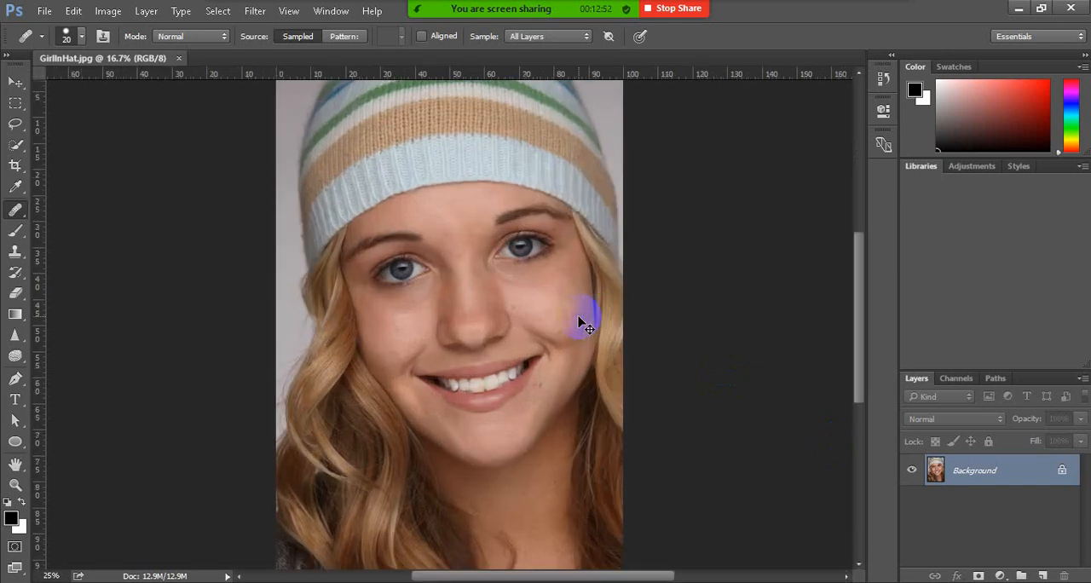
pyautogui.hotkey('ctrl', '+')
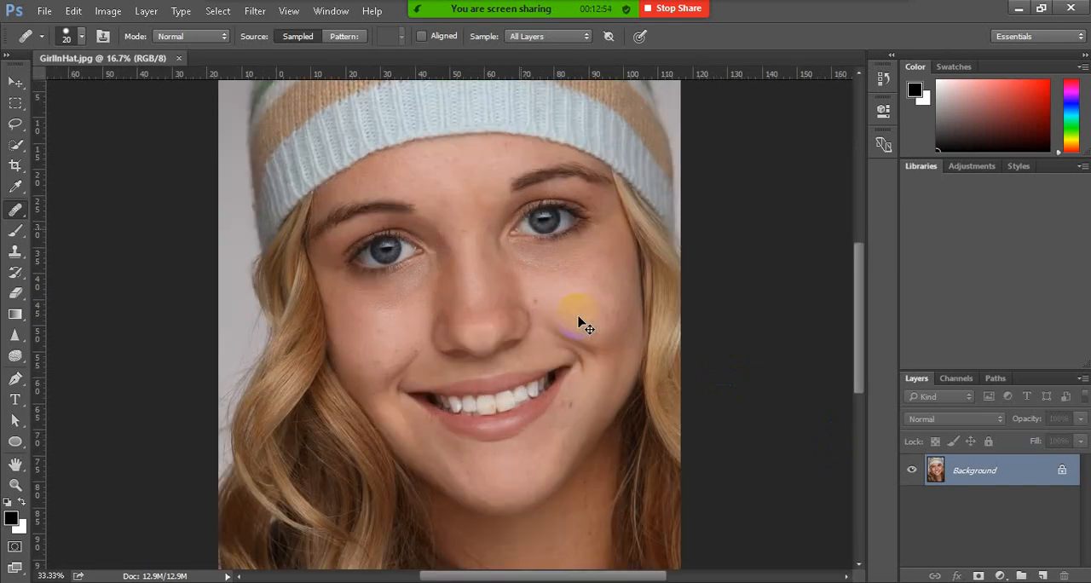
pyautogui.hotkey('ctrl', '+')
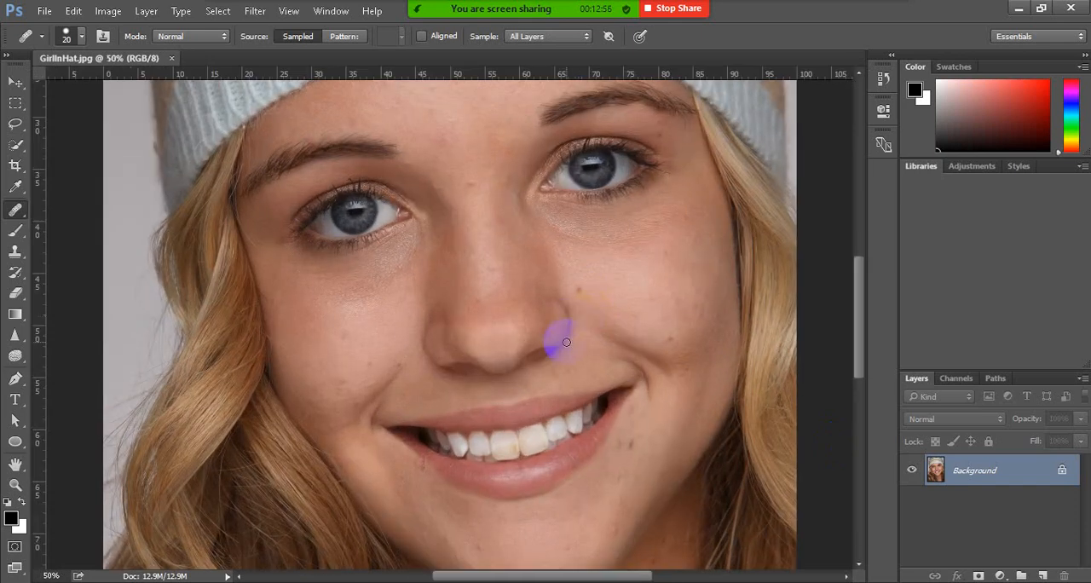
pyautogui.scroll(-1, 569, 347)
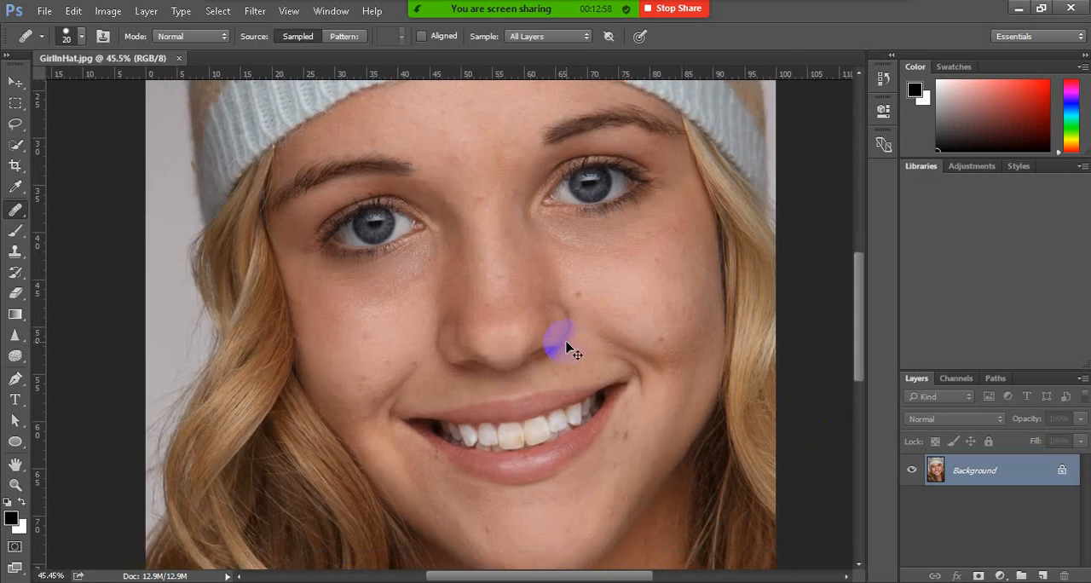
# Remove the small blemishes on the left-hand cheek with the Content-Aware Spot Healing Brush
pyautogui.click(506, 157)
pyautogui.rightClick(14, 209)
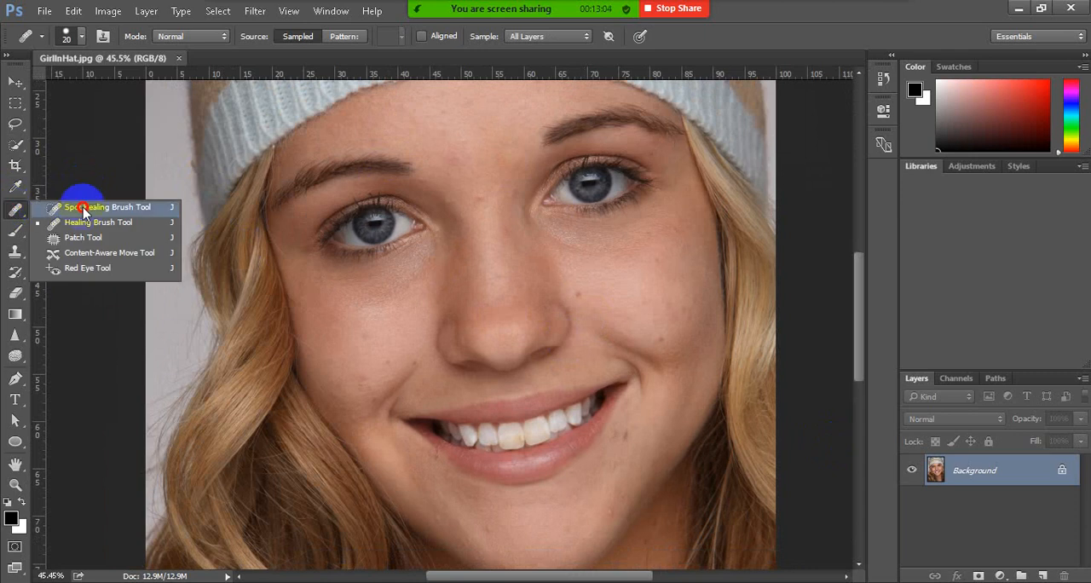
pyautogui.click(77, 212)
pyautogui.moveTo(388, 387); pyautogui.dragTo(410, 363)
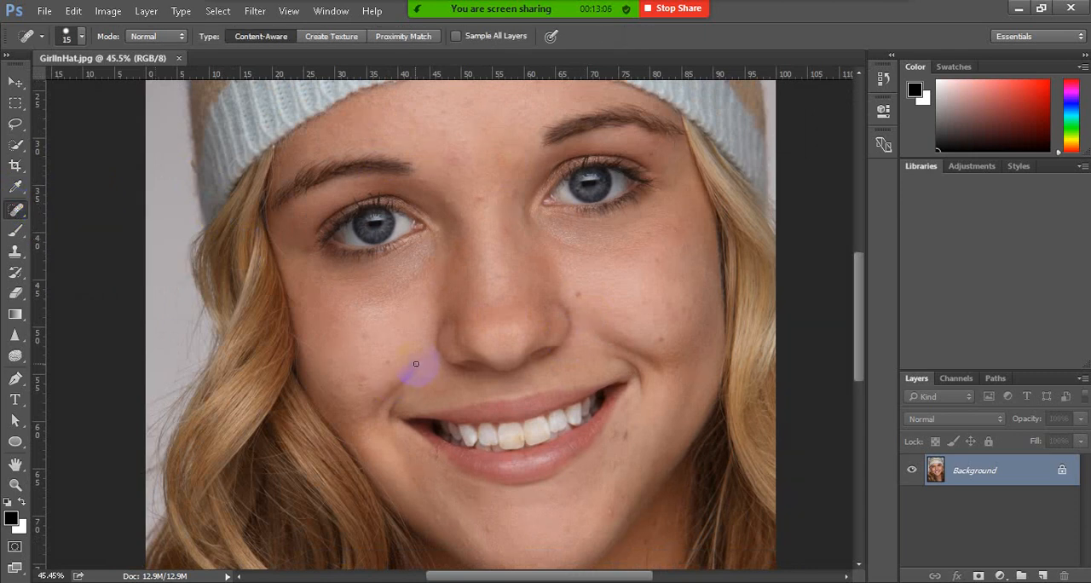
pyautogui.click(389, 366)
# Heal the spots around the inner eyebrows and on the bridge of the nose
pyautogui.click(481, 211)
pyautogui.click(418, 178)
pyautogui.click(451, 205)
pyautogui.click(520, 191)
pyautogui.click(509, 234)
# Heal the spots on the right-hand cheek and the marks beside and below that corner of the mouth
pyautogui.click(656, 350)
pyautogui.click(662, 264)
pyautogui.click(687, 314)
pyautogui.click(621, 393)
pyautogui.moveTo(627, 429); pyautogui.dragTo(616, 426)
pyautogui.moveTo(626, 383)
pyautogui.mouseDown()
pyautogui.moveTo(601, 402)
pyautogui.moveTo(616, 394)
pyautogui.mouseUp()
# Check the chin and lower face, and heal the remaining spot on the forehead above the left-hand eyebrow
pyautogui.scroll(-7, 616, 394)
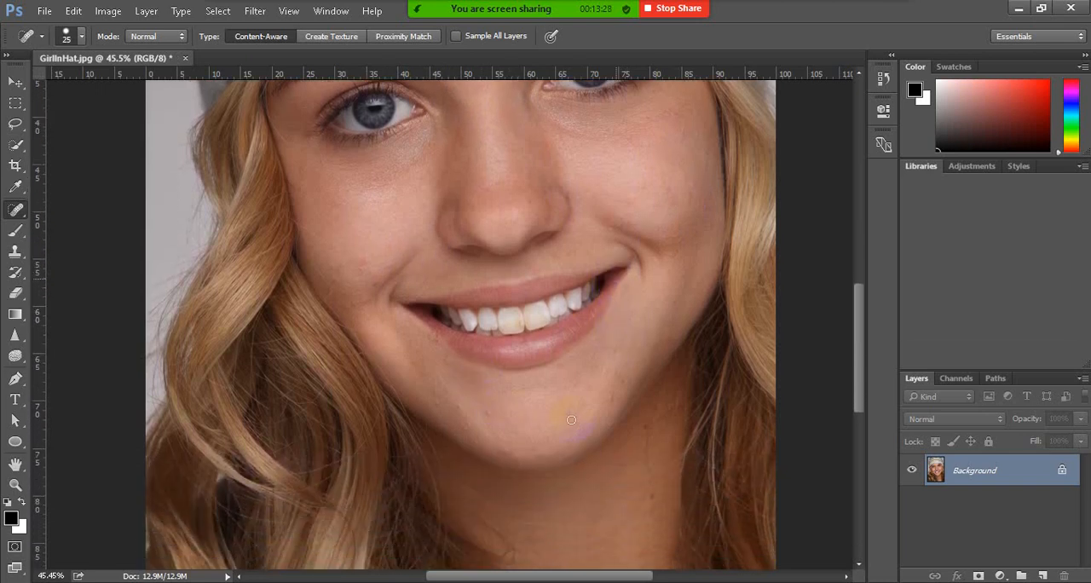
pyautogui.scroll(-2, 614, 399)
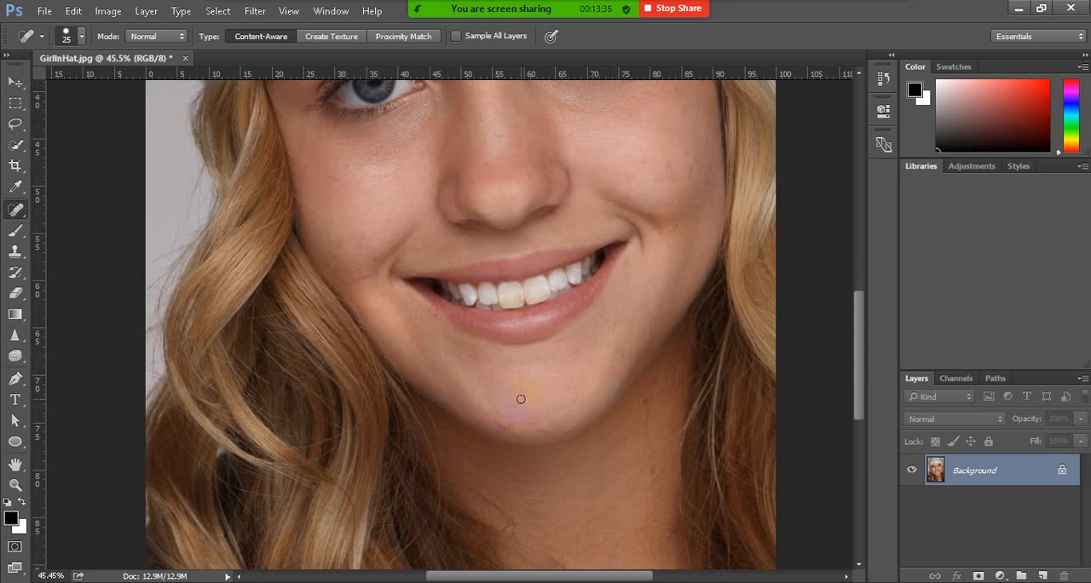
pyautogui.scroll(3, 521, 398)
pyautogui.scroll(3, 521, 398)
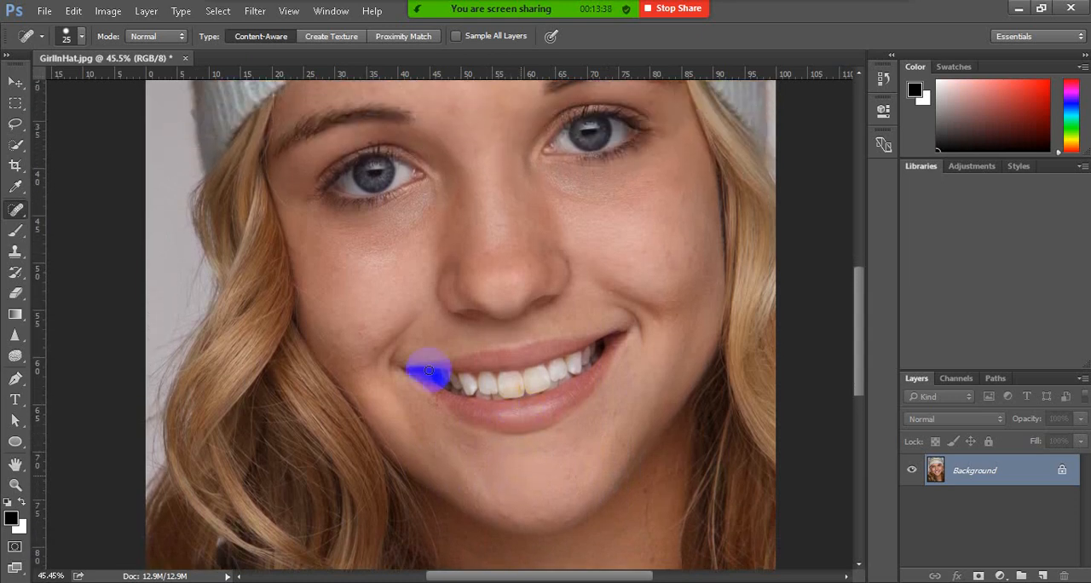
pyautogui.scroll(1, 491, 205)
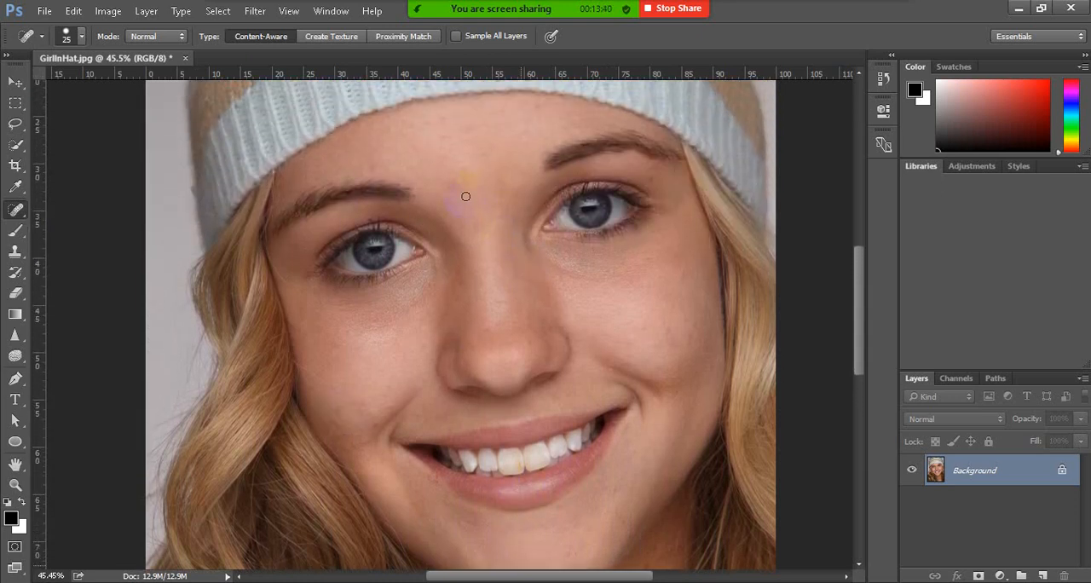
pyautogui.click(444, 134)
# Heal the remaining blemishes on the neck and on the cheek beside the left-hand mouth corner at brush size 30
pyautogui.scroll(-2, 468, 388)
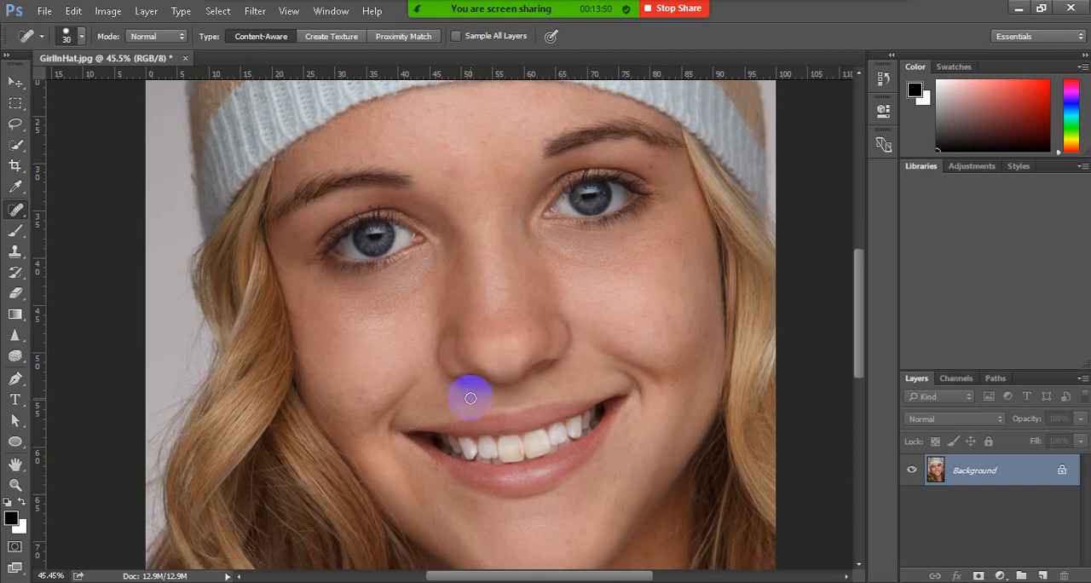
pyautogui.scroll(-2, 470, 398)
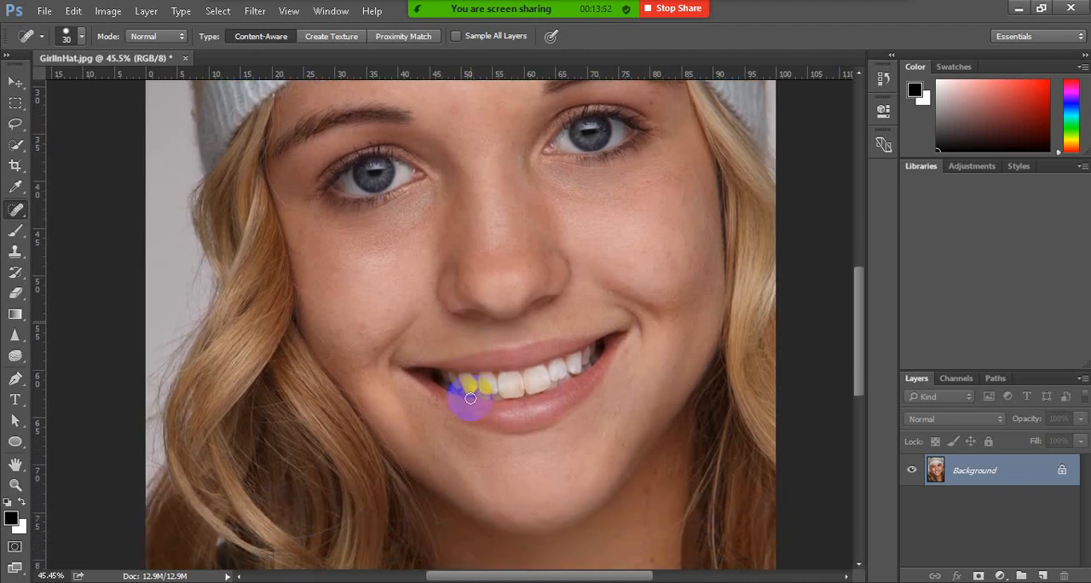
pyautogui.scroll(-6, 470, 398)
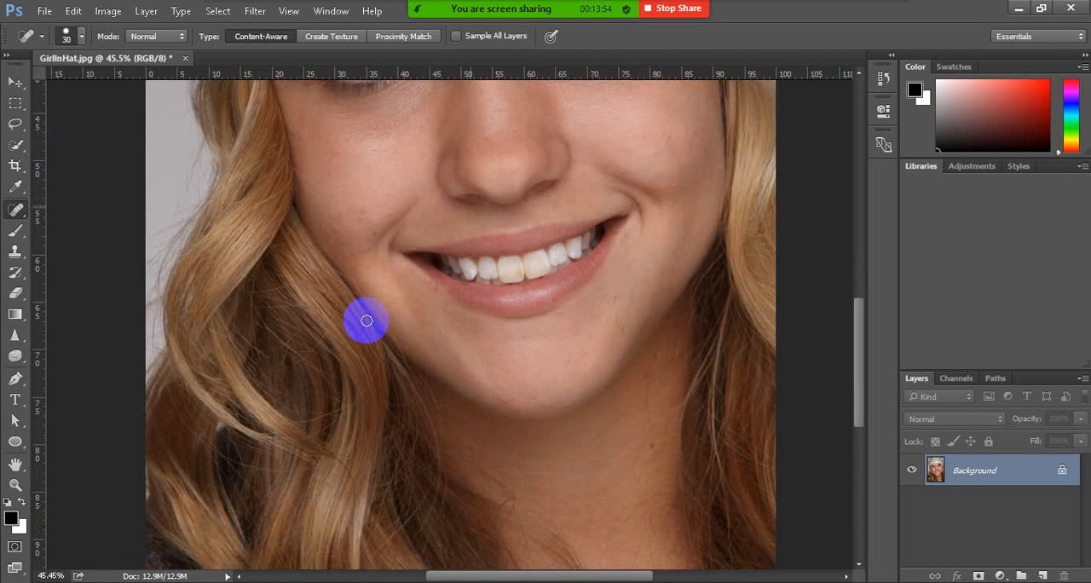
pyautogui.scroll(-6, 366, 321)
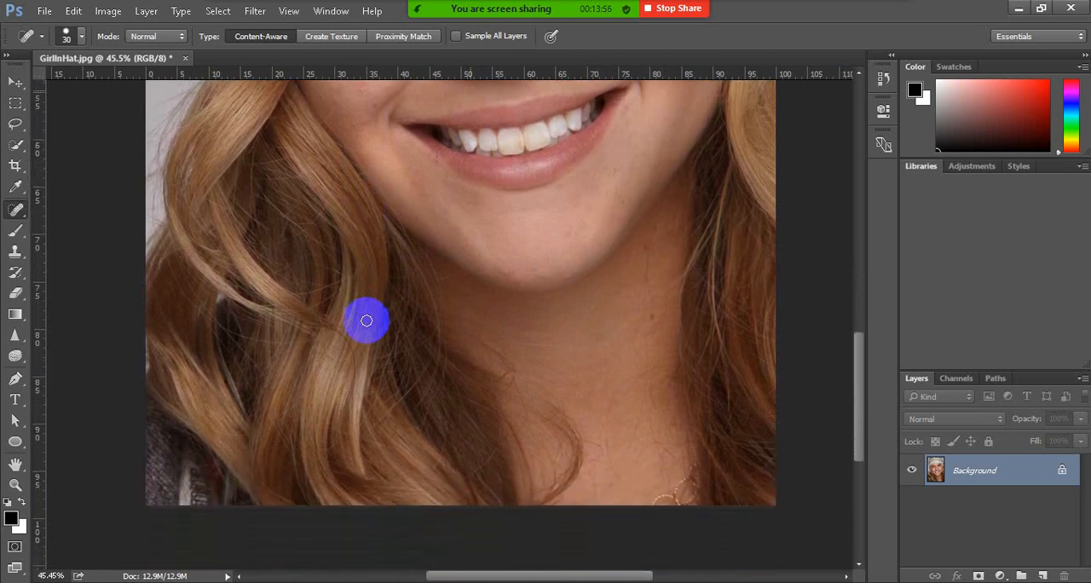
pyautogui.scroll(-4, 366, 321)
pyautogui.scroll(6, 367, 321)
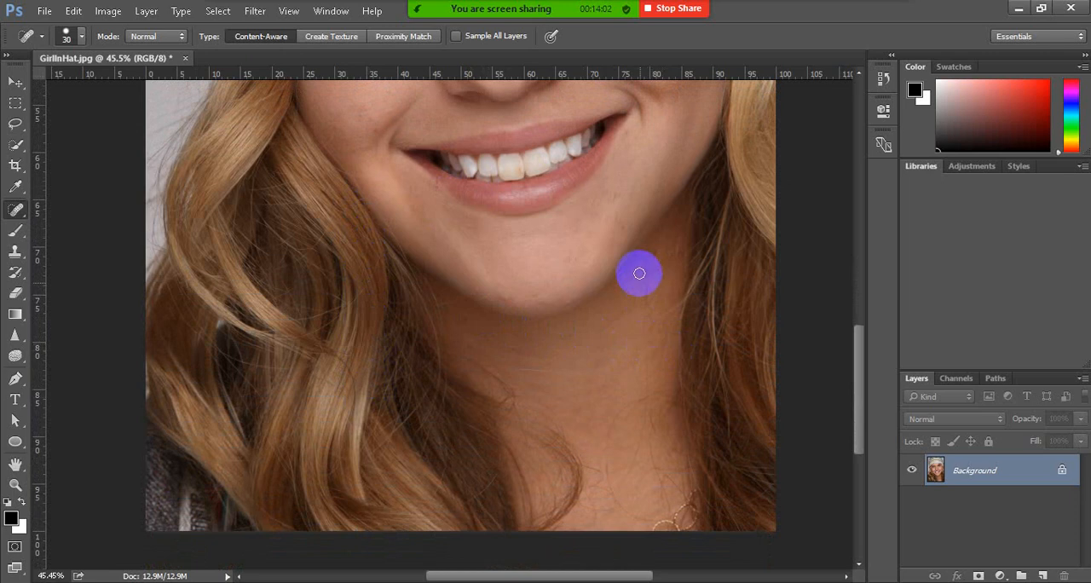
pyautogui.scroll(3, 567, 354)
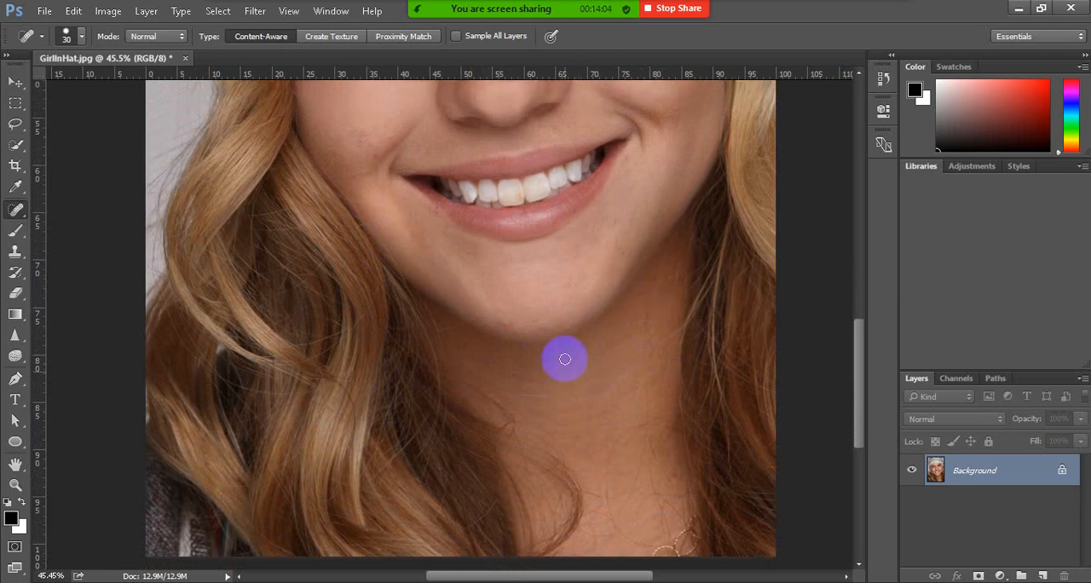
pyautogui.scroll(5, 564, 359)
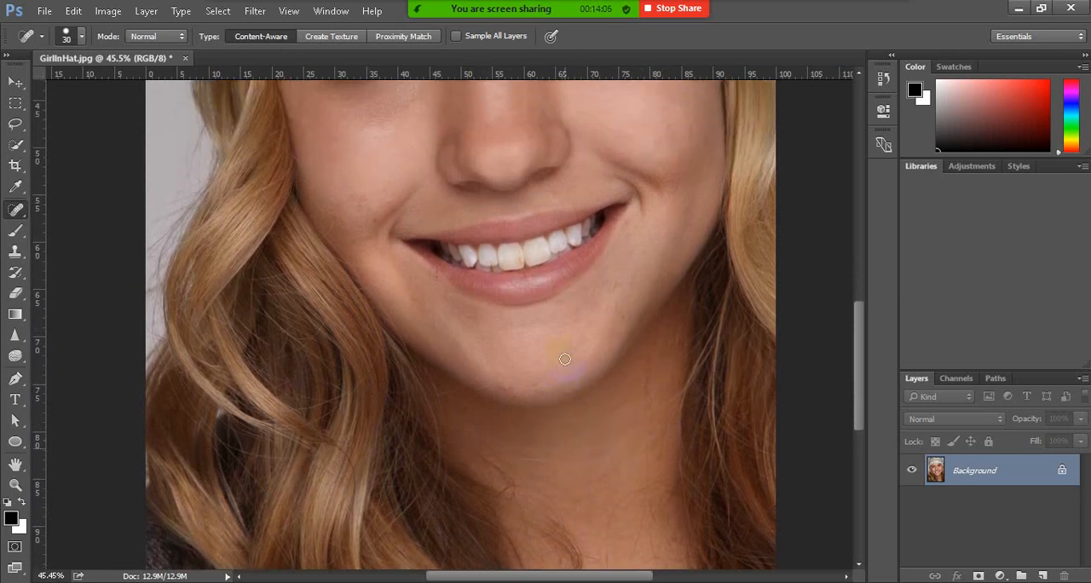
pyautogui.scroll(-3, 416, 305)
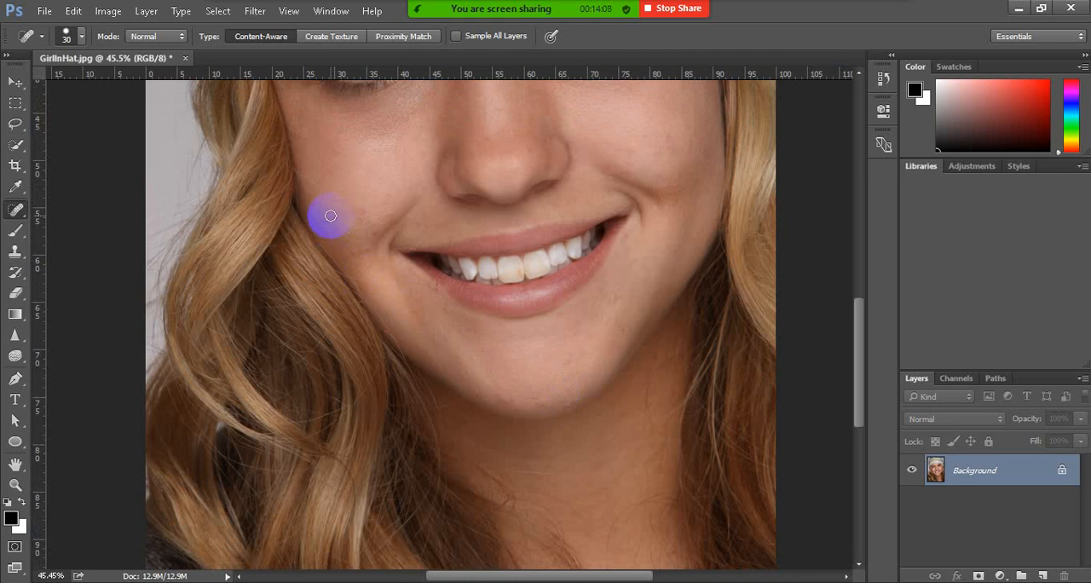
pyautogui.click(364, 218)
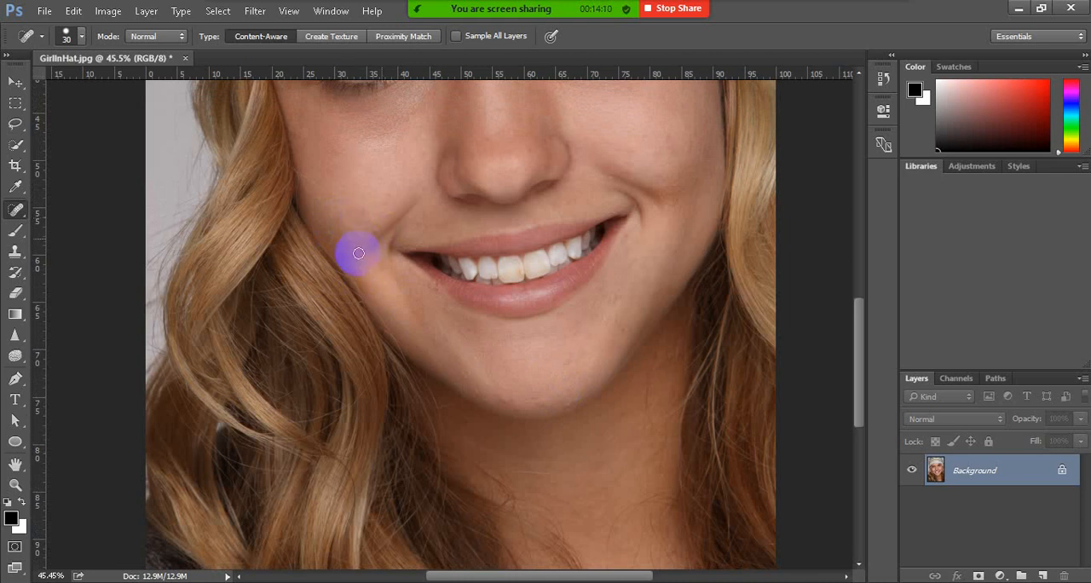
pyautogui.click(357, 254)
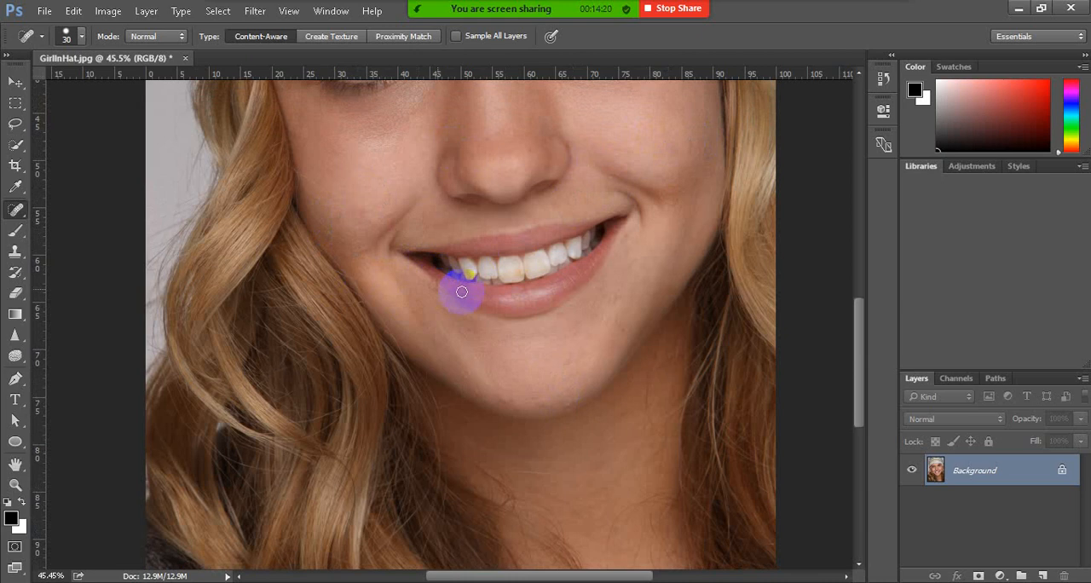
# Sample clean chin skin with the Healing Brush at size 20 and paint along the lower lip's edge toward the left-hand mouth corner
pyautogui.scroll(3, 452, 290)
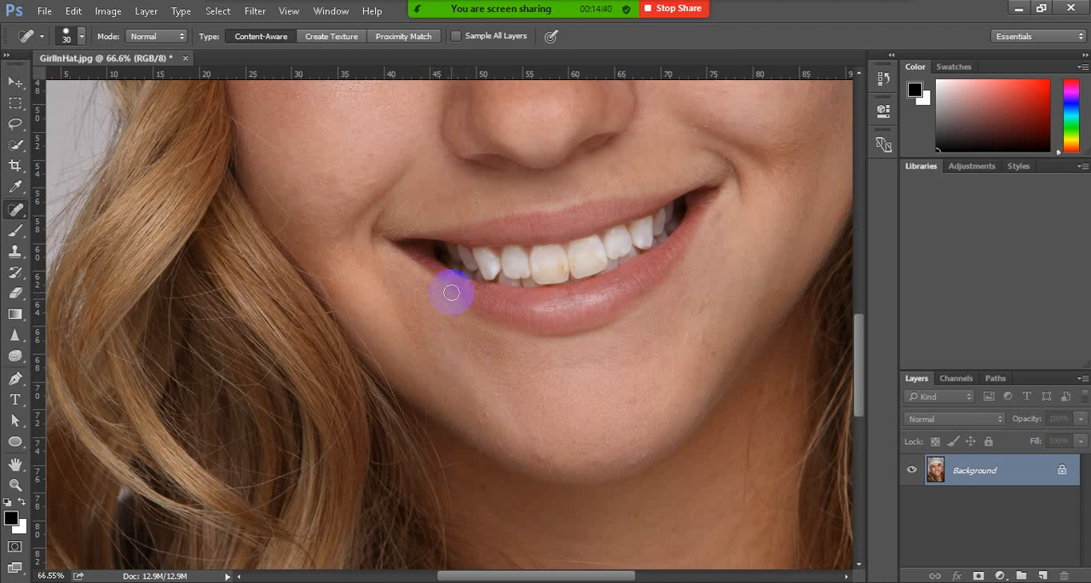
pyautogui.scroll(2, 450, 276)
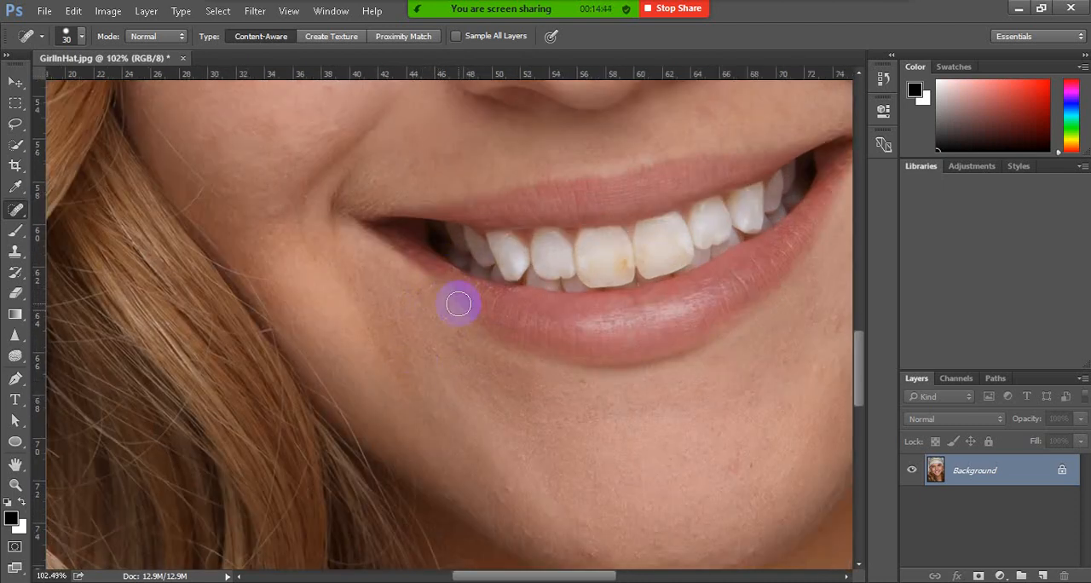
pyautogui.scroll(-1, 453, 314)
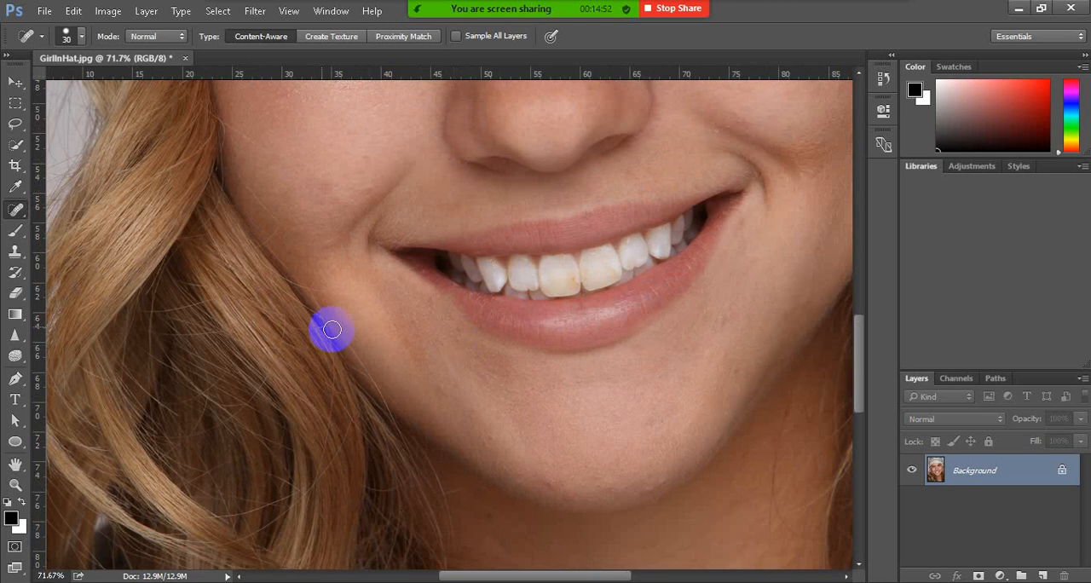
pyautogui.click(18, 211)
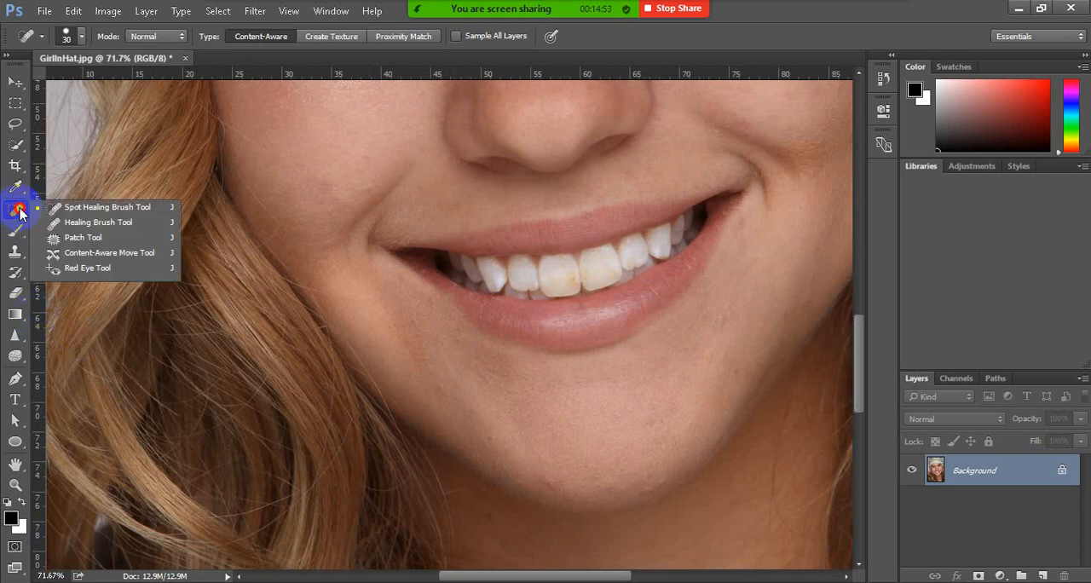
pyautogui.click(95, 222)
pyautogui.click(538, 412)
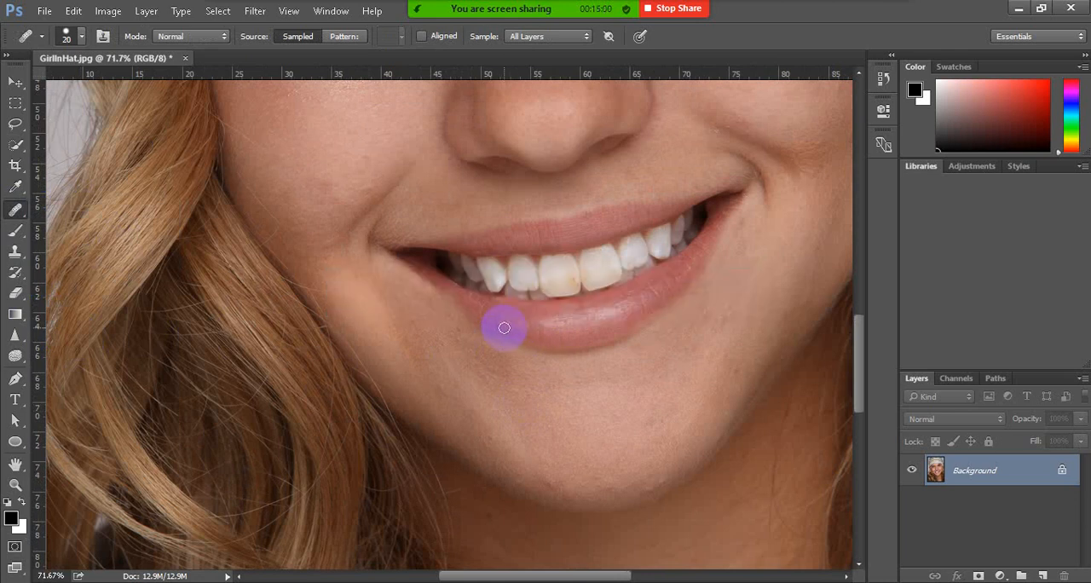
pyautogui.moveTo(504, 328)
pyautogui.mouseDown()
pyautogui.moveTo(515, 316)
pyautogui.moveTo(499, 333)
pyautogui.moveTo(500, 312)
pyautogui.moveTo(465, 307)
pyautogui.moveTo(478, 310)
pyautogui.moveTo(432, 278)
pyautogui.mouseUp()
# Retouch the skin under the left-hand mouth corner along the lip edge with the Healing Brush at size 30
pyautogui.press(']')
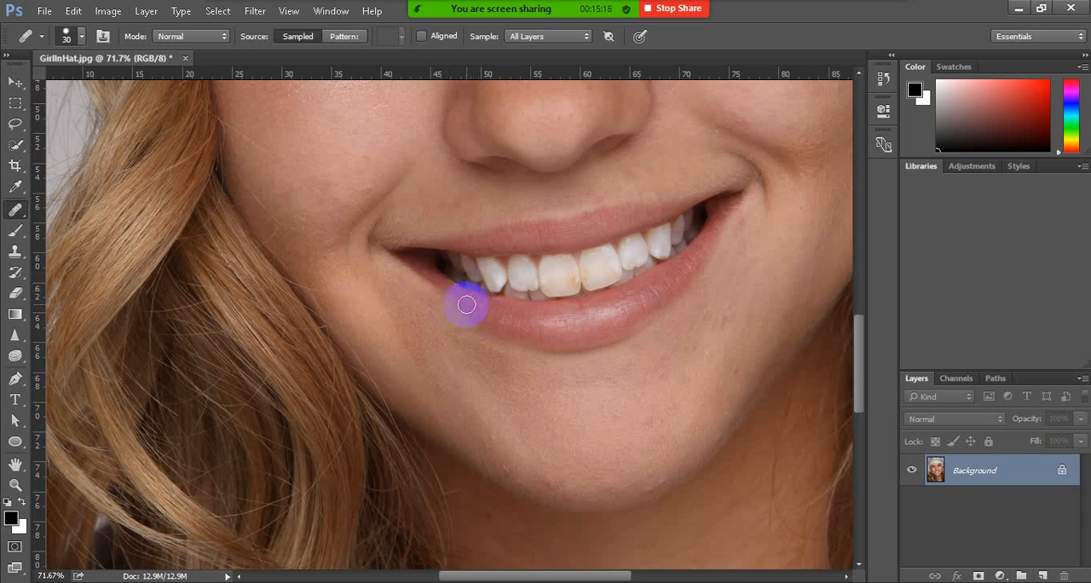
pyautogui.moveTo(466, 308); pyautogui.dragTo(407, 254)
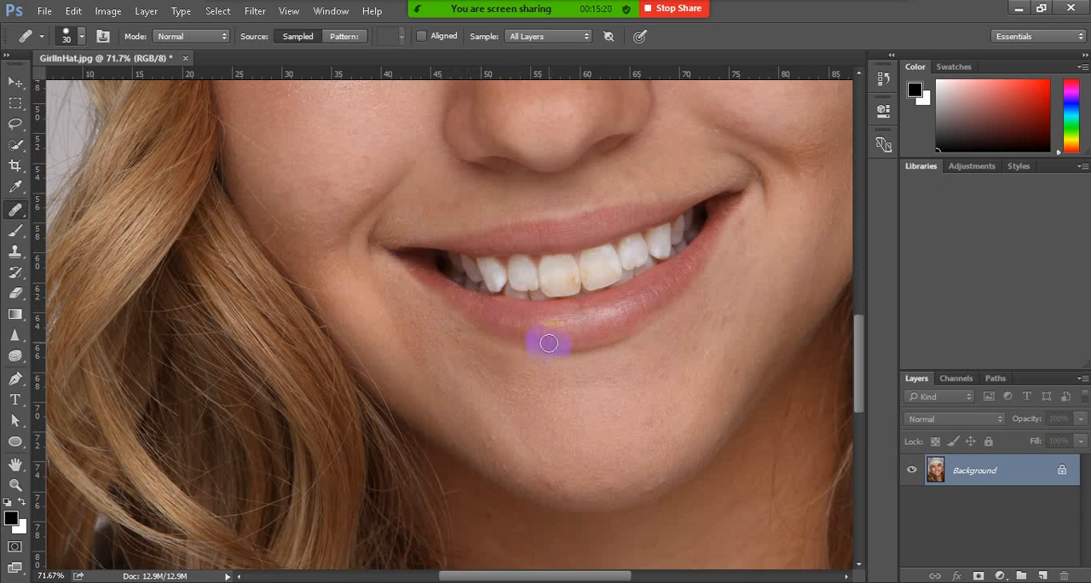
pyautogui.scroll(-3, 563, 341)
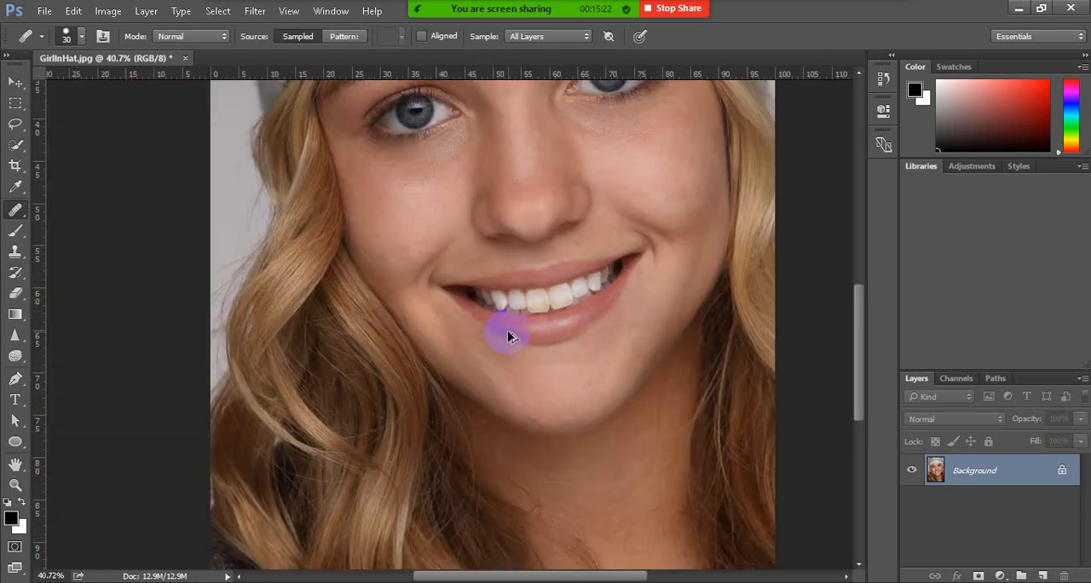
pyautogui.scroll(3, 503, 334)
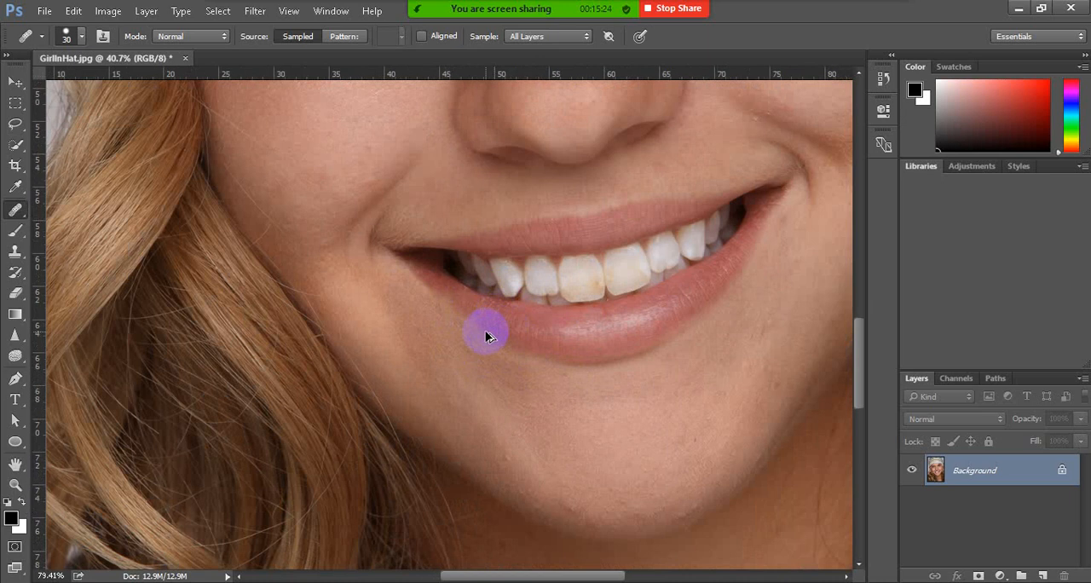
pyautogui.hscroll(-5, 458, 304)
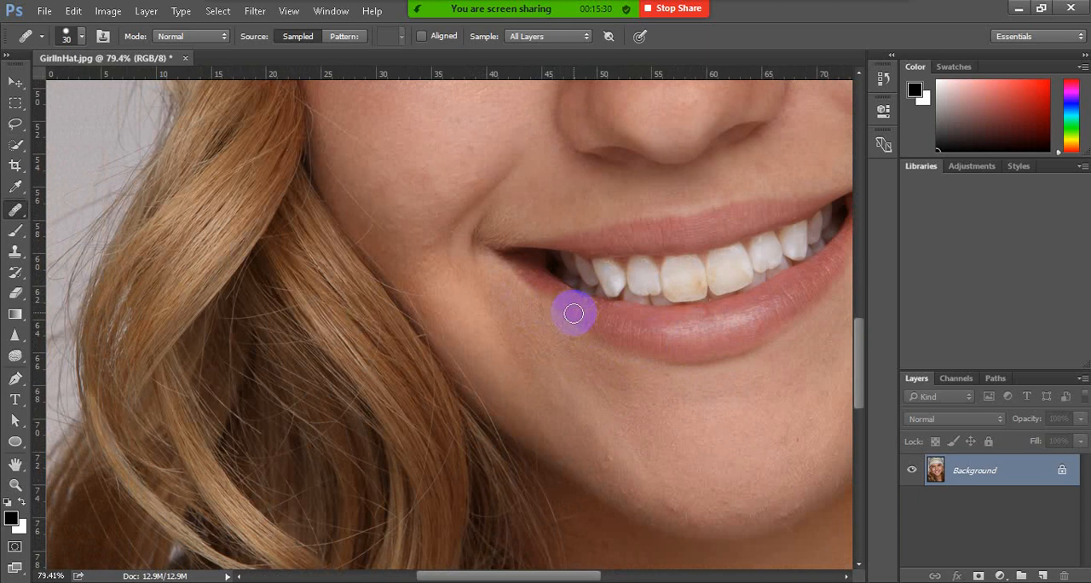
pyautogui.click(559, 300)
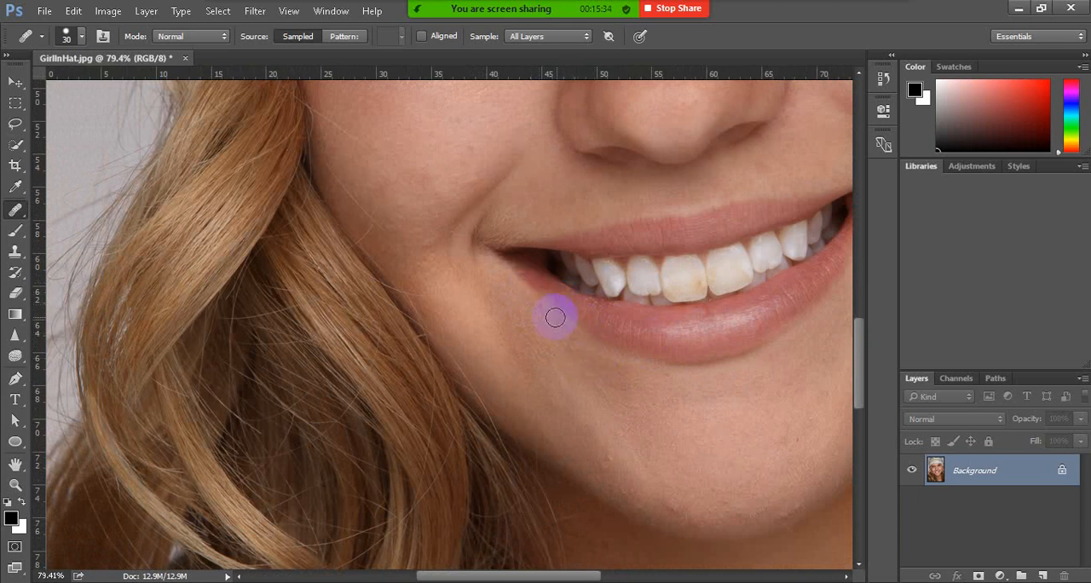
# Sample the lower lip and paint along its edge toward the left-hand mouth corner with the Healing Brush at size 20
pyautogui.scroll(3, 623, 341)
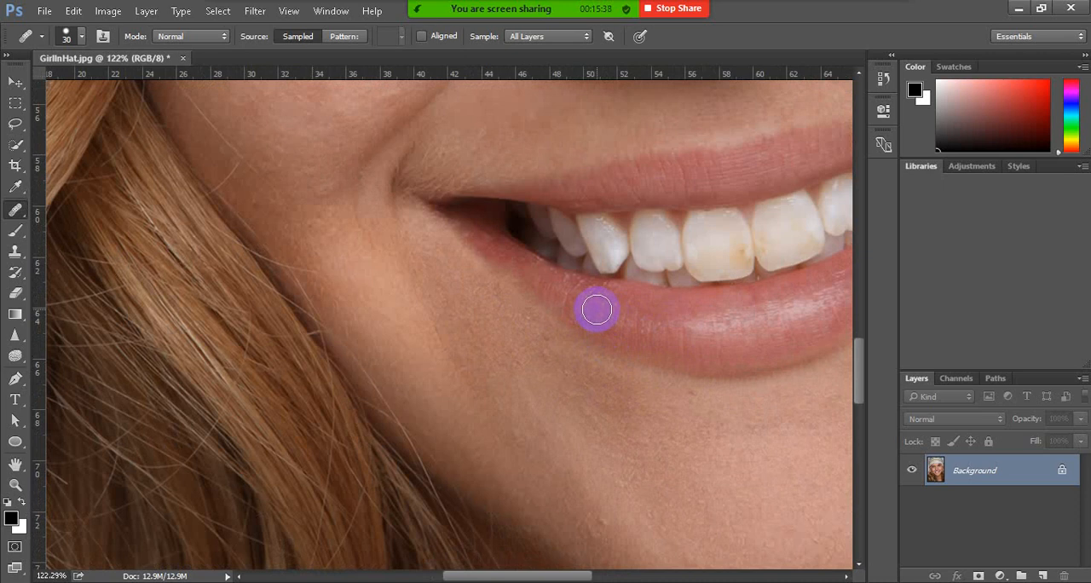
pyautogui.keyDown('alt'); pyautogui.click(596, 310); pyautogui.keyUp('alt')
pyautogui.press('[')
pyautogui.press('[')
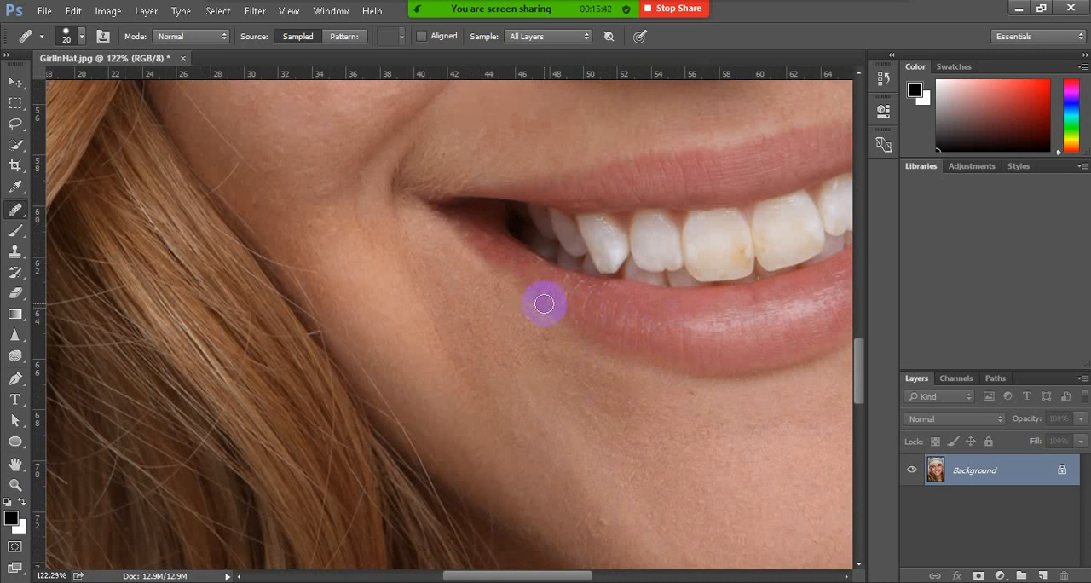
pyautogui.moveTo(540, 301); pyautogui.dragTo(492, 256)
pyautogui.moveTo(538, 289); pyautogui.dragTo(521, 261)
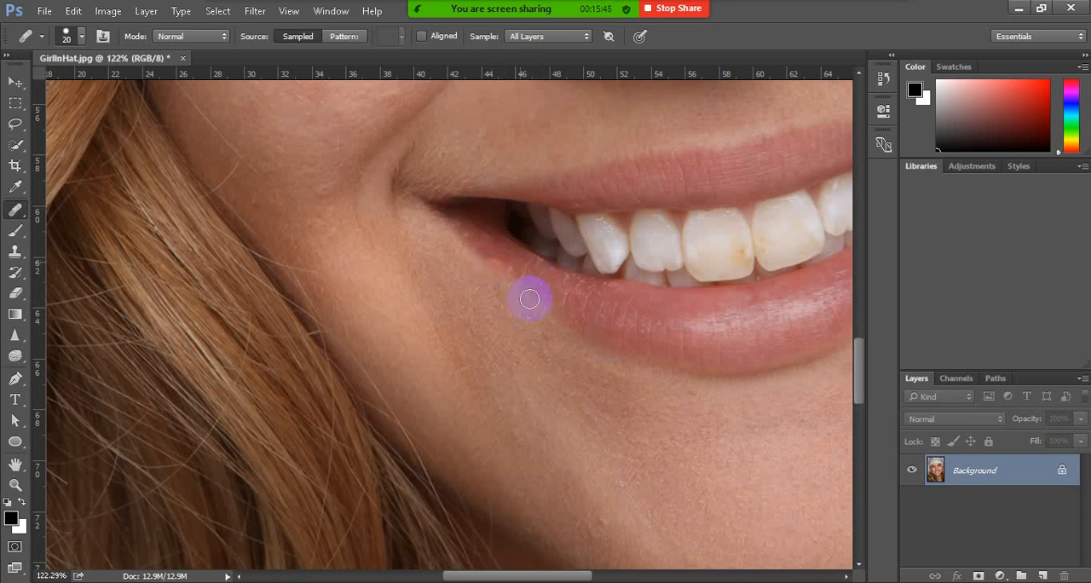
# Touch up the lower lip's edge near the left-hand mouth corner with the Healing Brush at size 20
pyautogui.moveTo(538, 299); pyautogui.dragTo(531, 268)
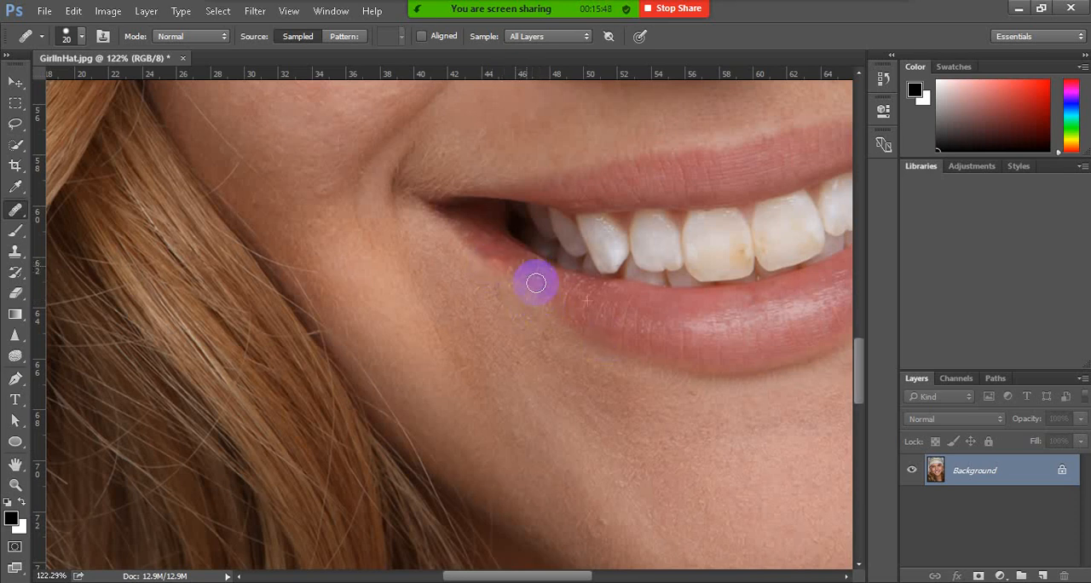
pyautogui.scroll(-12, 548, 293)
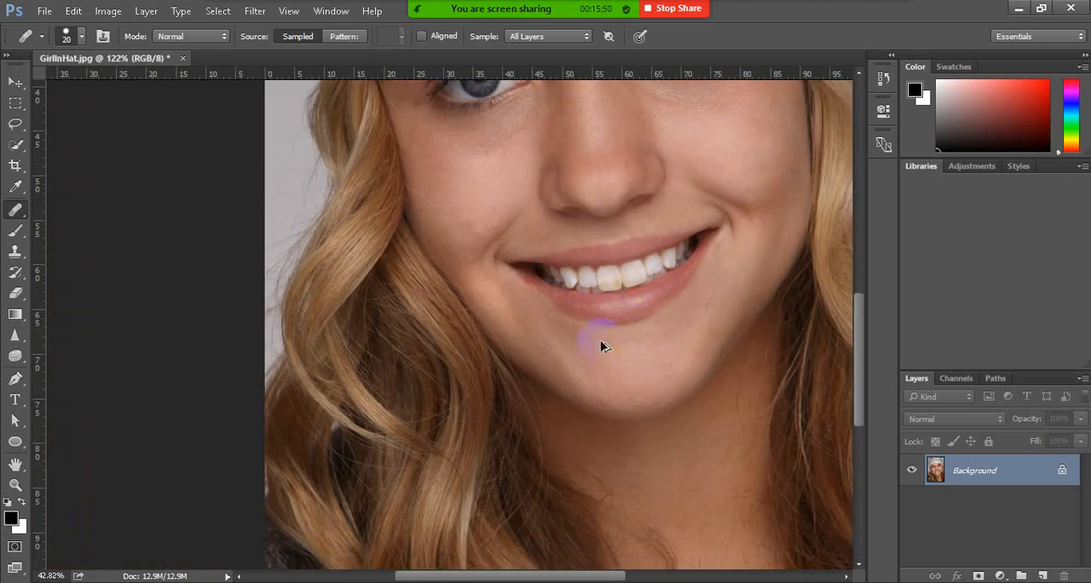
pyautogui.scroll(-5, 653, 323)
pyautogui.scroll(4, 675, 295)
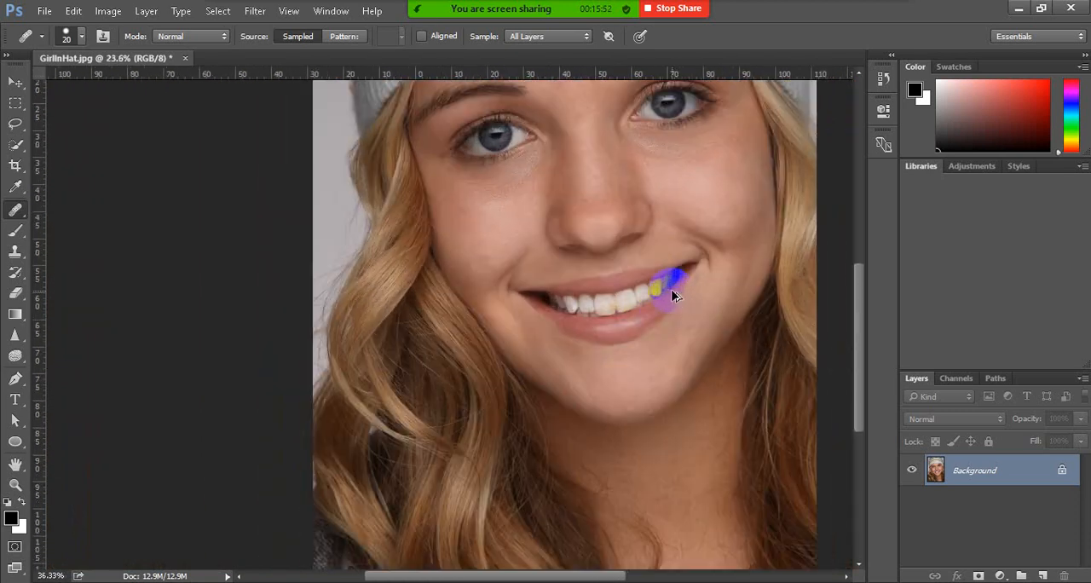
pyautogui.scroll(5, 715, 279)
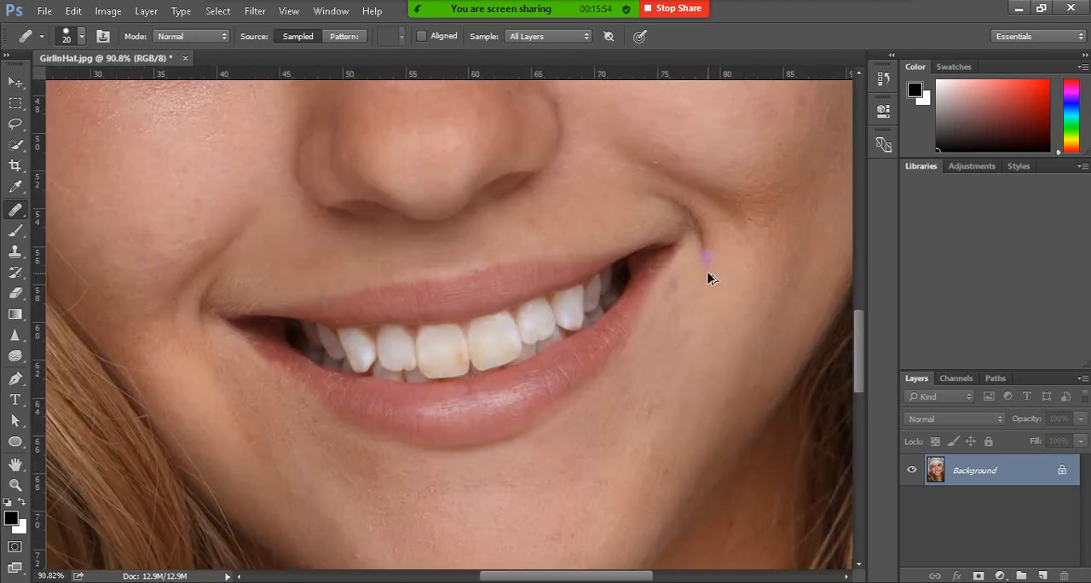
pyautogui.moveTo(653, 279); pyautogui.dragTo(668, 289)
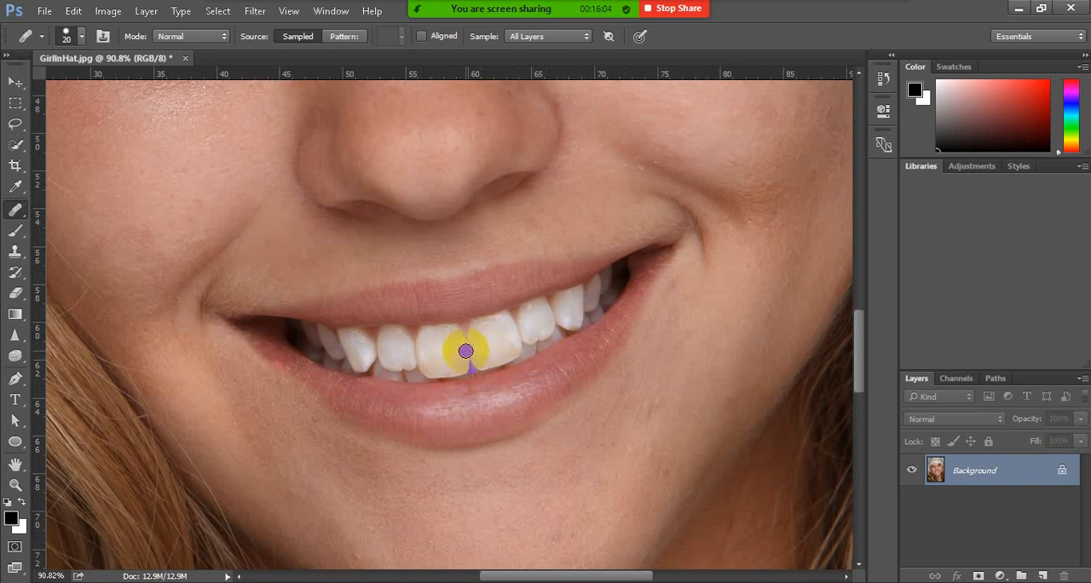
pyautogui.moveTo(465, 350); pyautogui.dragTo(487, 351)
# Choose the Lasso tool and unlock the Background layer, turning it into a regular layer
pyautogui.click(15, 124)
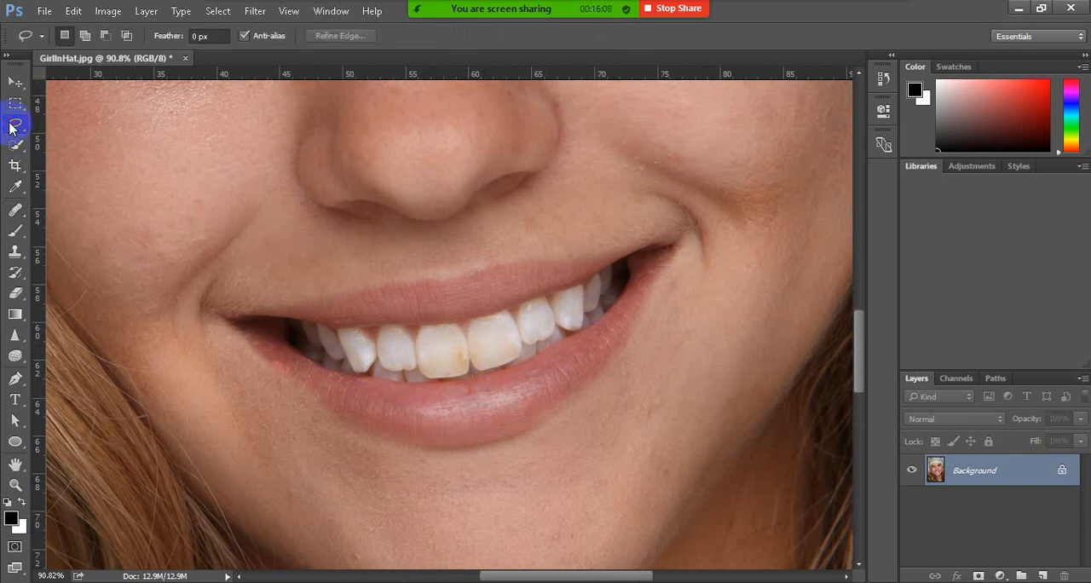
pyautogui.moveTo(9, 125); pyautogui.dragTo(71, 126)
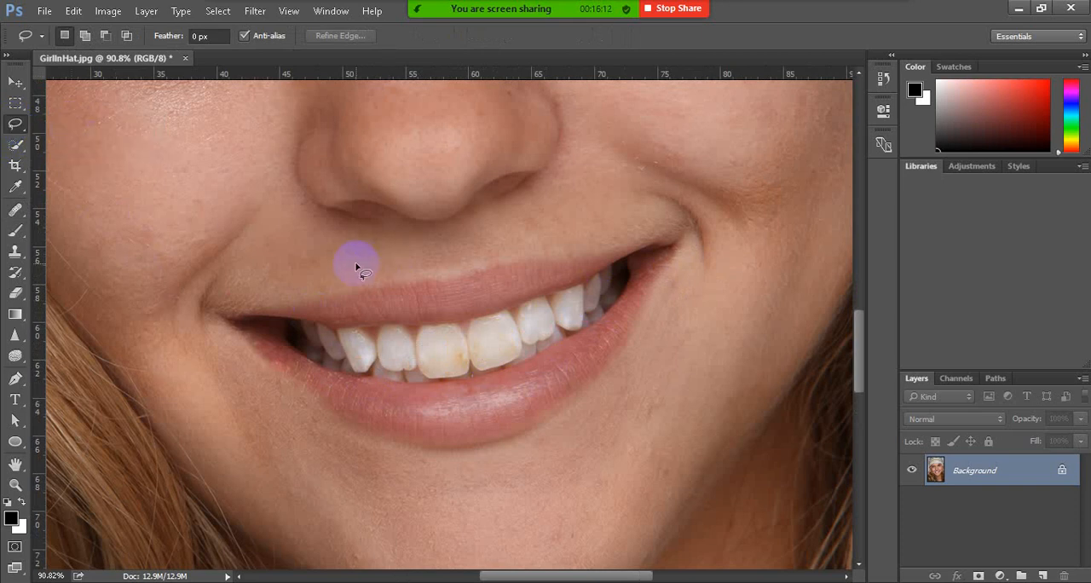
pyautogui.moveTo(304, 341)
pyautogui.mouseDown()
pyautogui.moveTo(284, 322)
pyautogui.moveTo(437, 327)
pyautogui.moveTo(562, 301)
pyautogui.moveTo(622, 264)
pyautogui.moveTo(631, 275)
pyautogui.mouseUp()
pyautogui.click(17, 81)
pyautogui.click(16, 124)
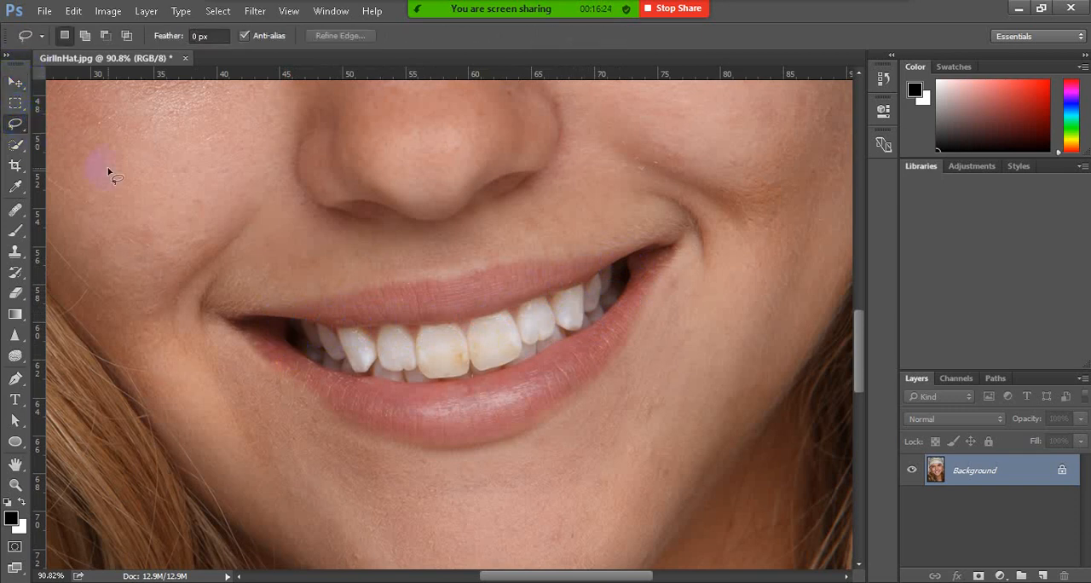
pyautogui.click(1062, 470)
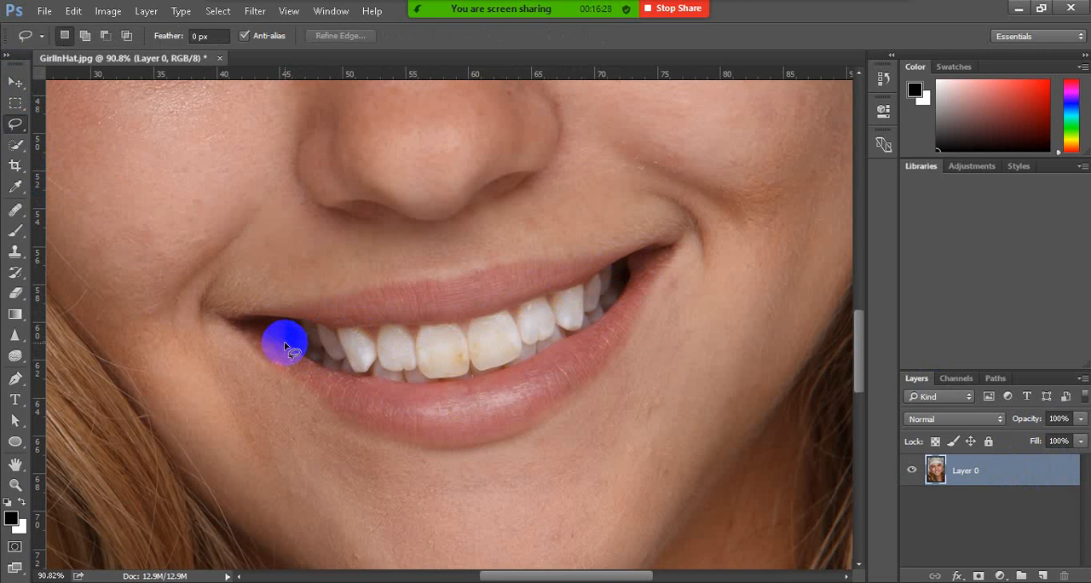
# Outline all the teeth with the Lasso and add a Hue/Saturation adjustment layer masked to that selection
pyautogui.moveTo(285, 341)
pyautogui.mouseDown()
pyautogui.moveTo(295, 356)
pyautogui.moveTo(388, 383)
pyautogui.moveTo(499, 373)
pyautogui.moveTo(604, 312)
pyautogui.moveTo(630, 258)
pyautogui.moveTo(445, 325)
pyautogui.moveTo(378, 318)
pyautogui.moveTo(336, 328)
pyautogui.moveTo(258, 312)
pyautogui.moveTo(298, 355)
pyautogui.mouseUp()
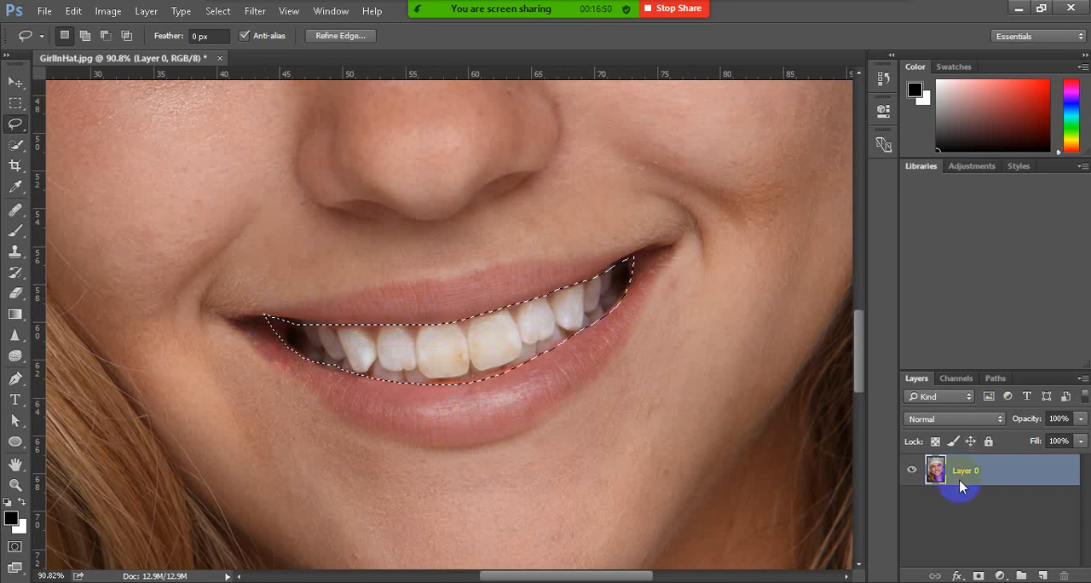
pyautogui.click(1001, 577)
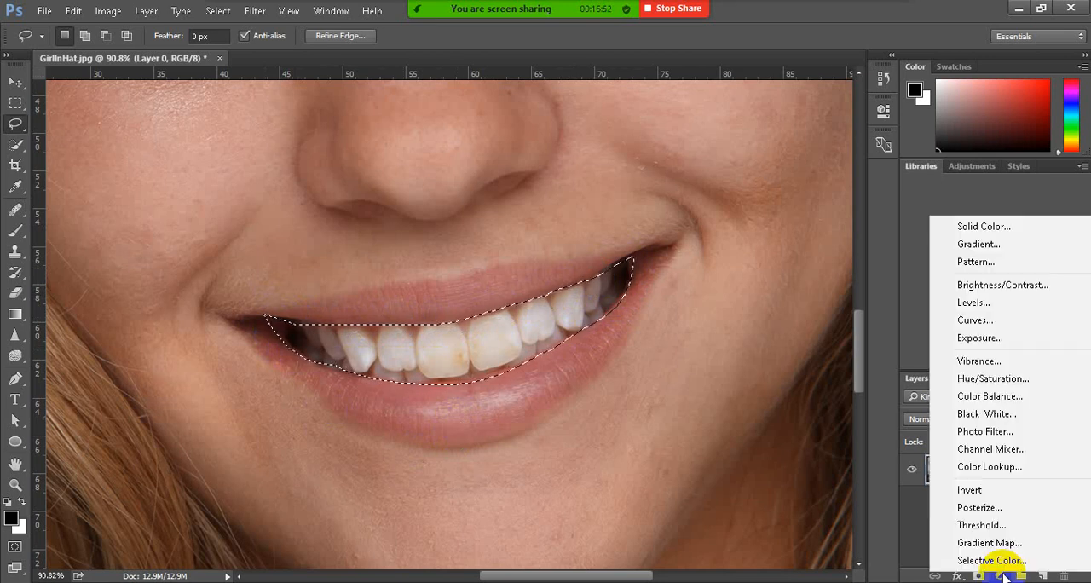
pyautogui.click(994, 380)
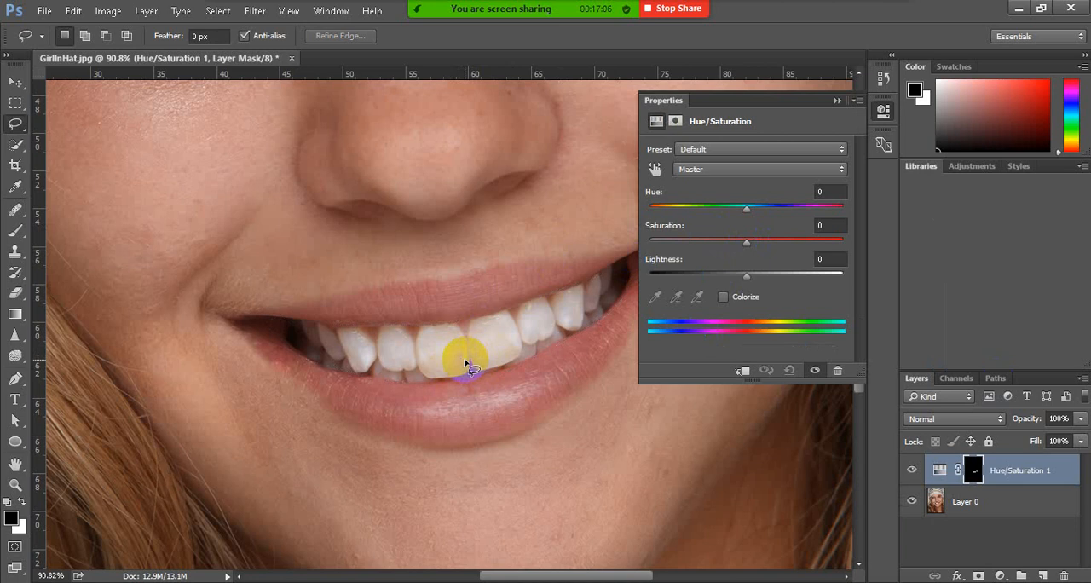
# Try different saturation values for the Yellows range, from -70 to +59, ending at +6
pyautogui.click(724, 170)
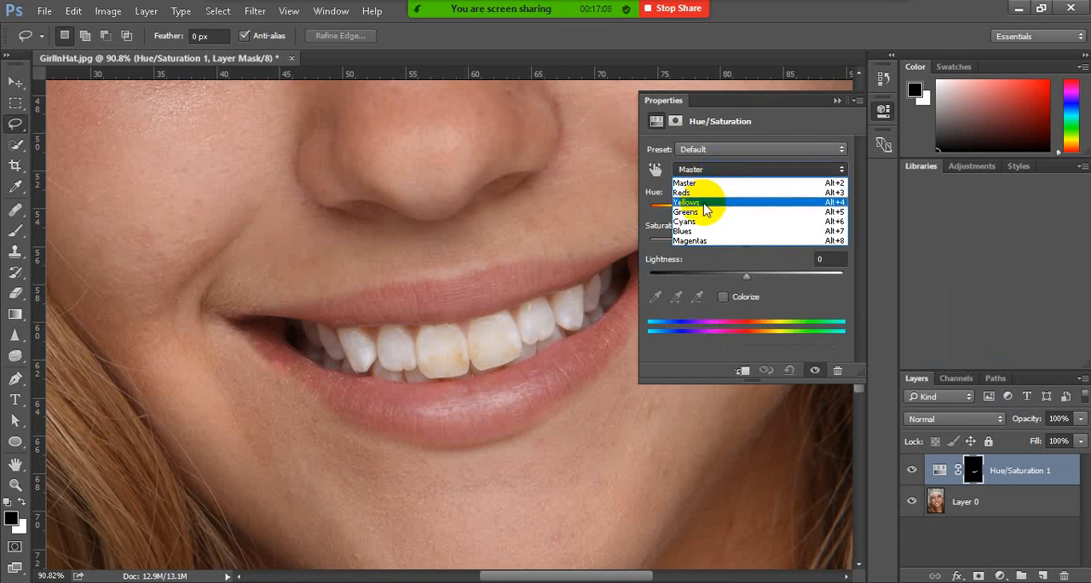
pyautogui.click(724, 204)
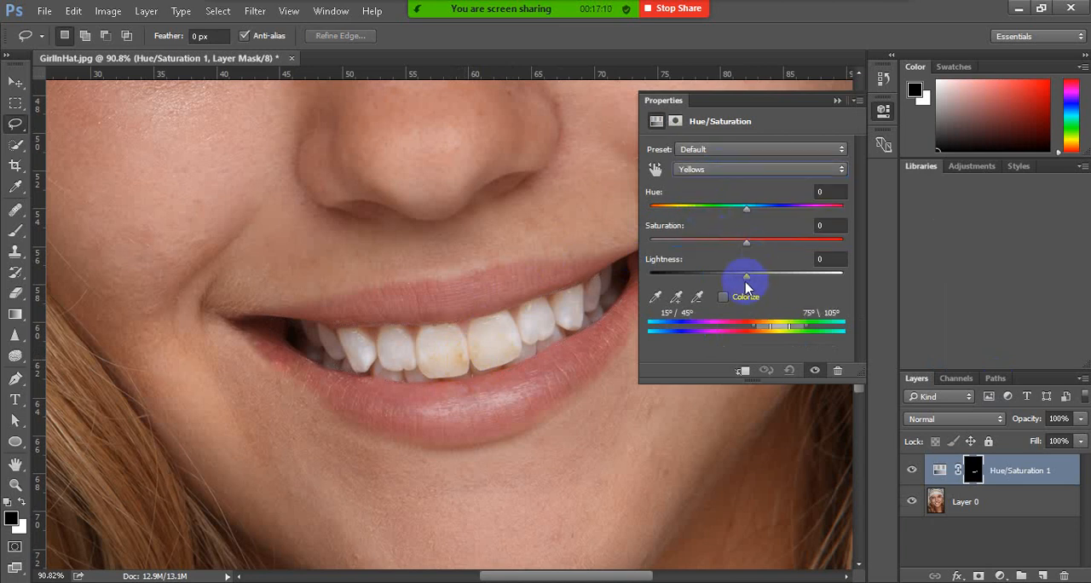
pyautogui.moveTo(748, 245); pyautogui.dragTo(678, 248)
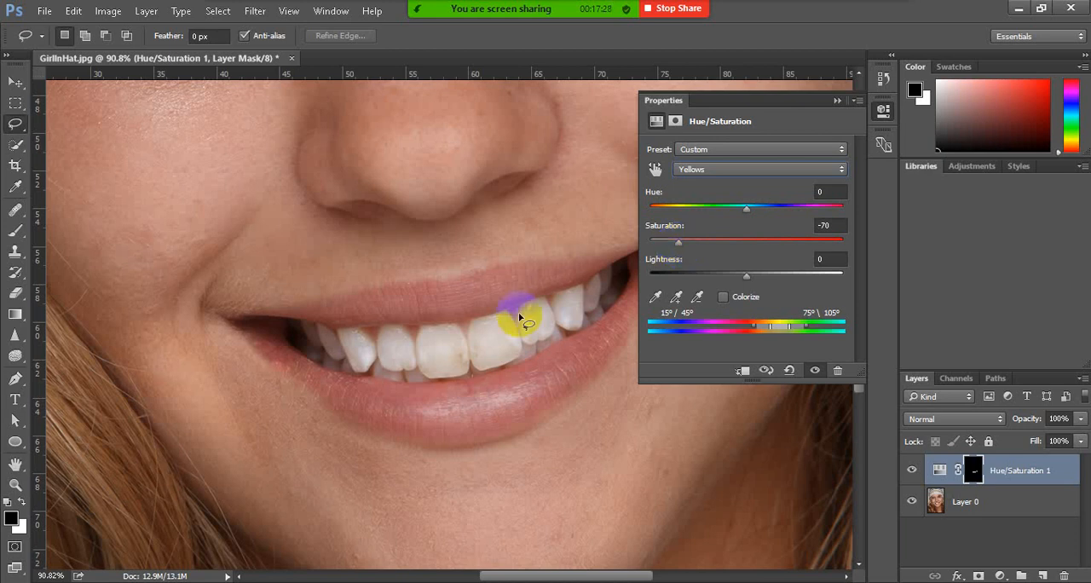
pyautogui.moveTo(682, 245); pyautogui.dragTo(803, 243)
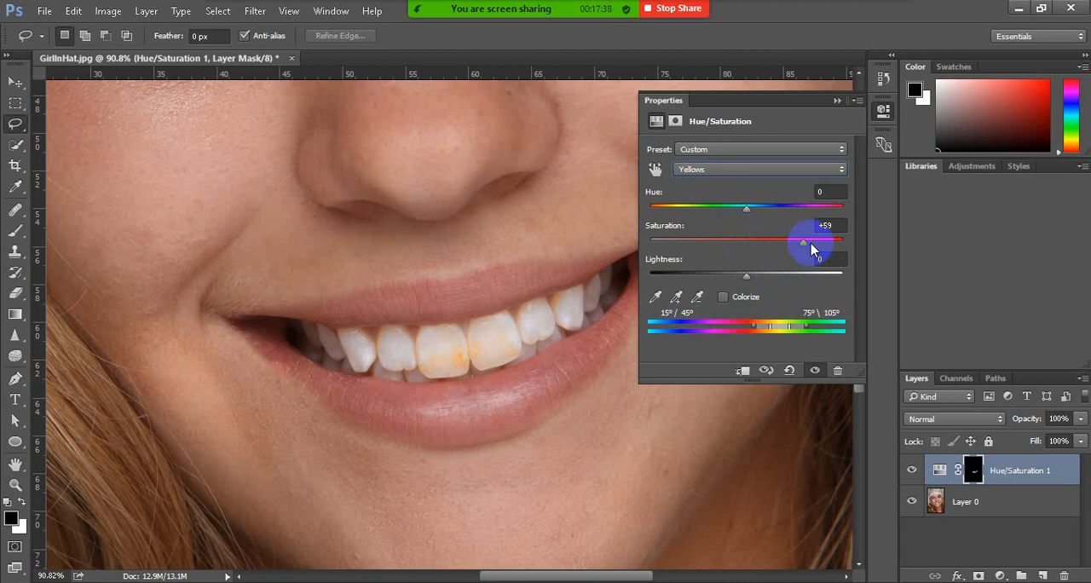
pyautogui.moveTo(807, 248); pyautogui.dragTo(699, 258)
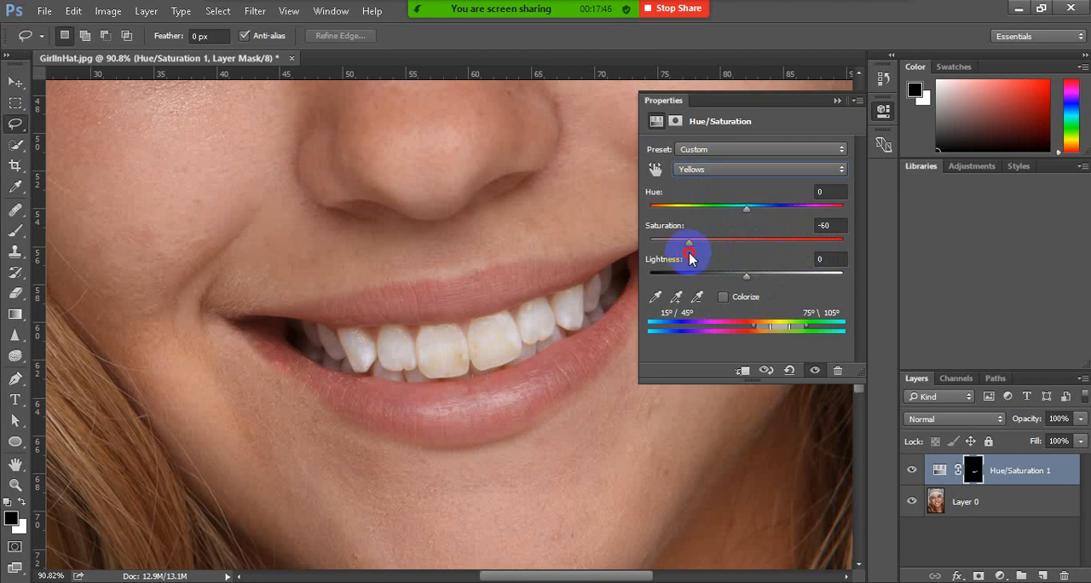
pyautogui.moveTo(695, 254); pyautogui.dragTo(750, 253)
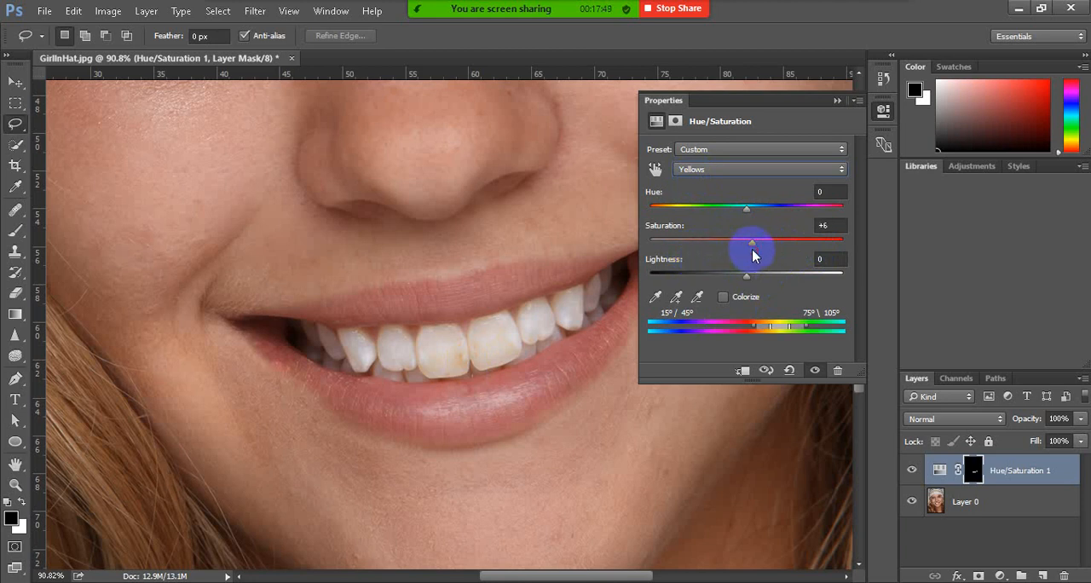
# Delete the Hue/Saturation 1 adjustment layer
pyautogui.click(838, 101)
pyautogui.click(1011, 469)
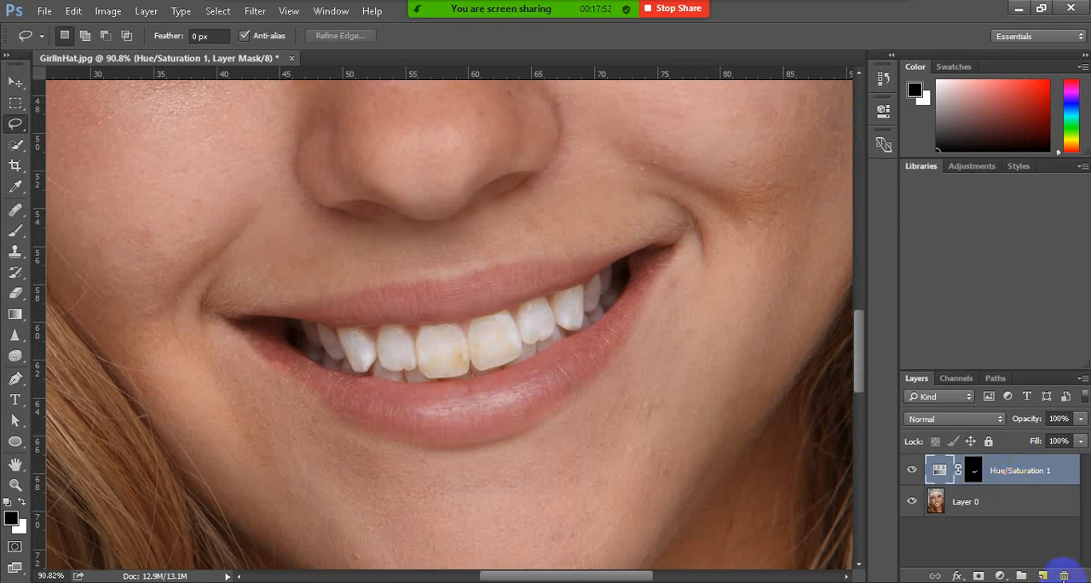
pyautogui.click(1063, 577)
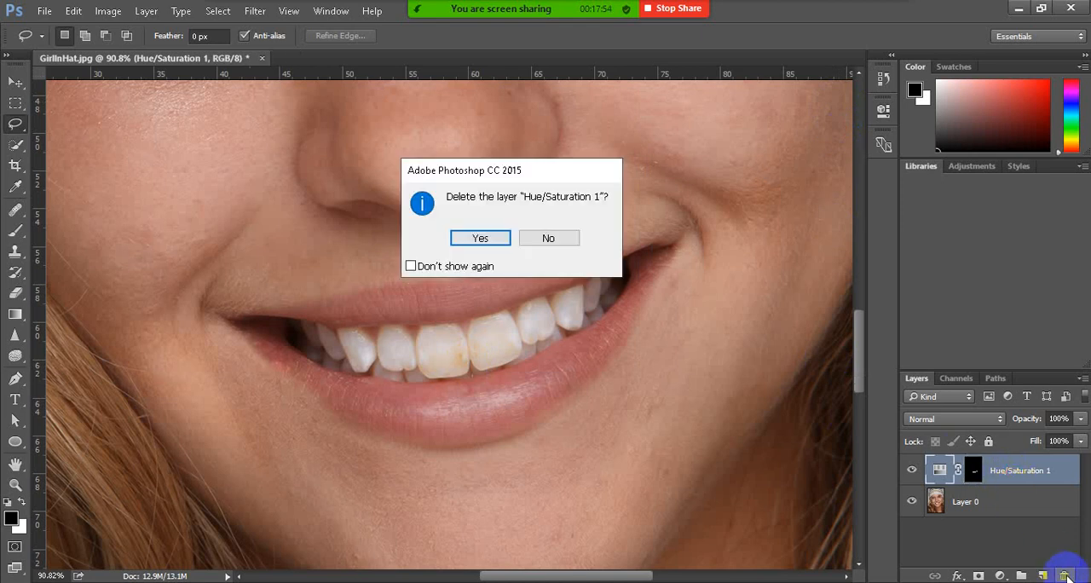
pyautogui.click(483, 237)
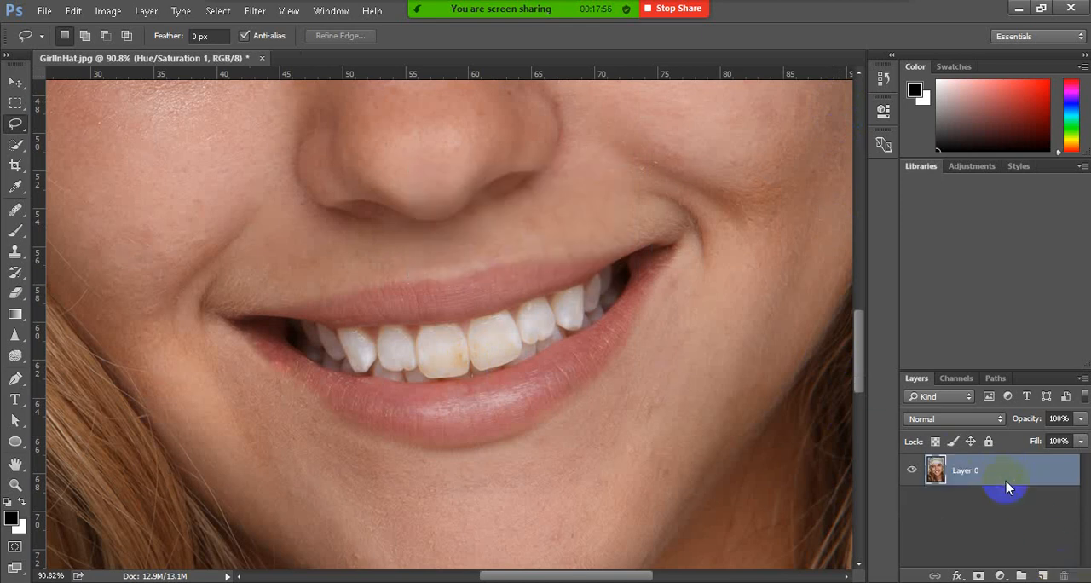
# Patch the brown stain on the left-hand front tooth using the Patch Tool in Content-Aware mode with cleaner enamel
pyautogui.scroll(5, 471, 371)
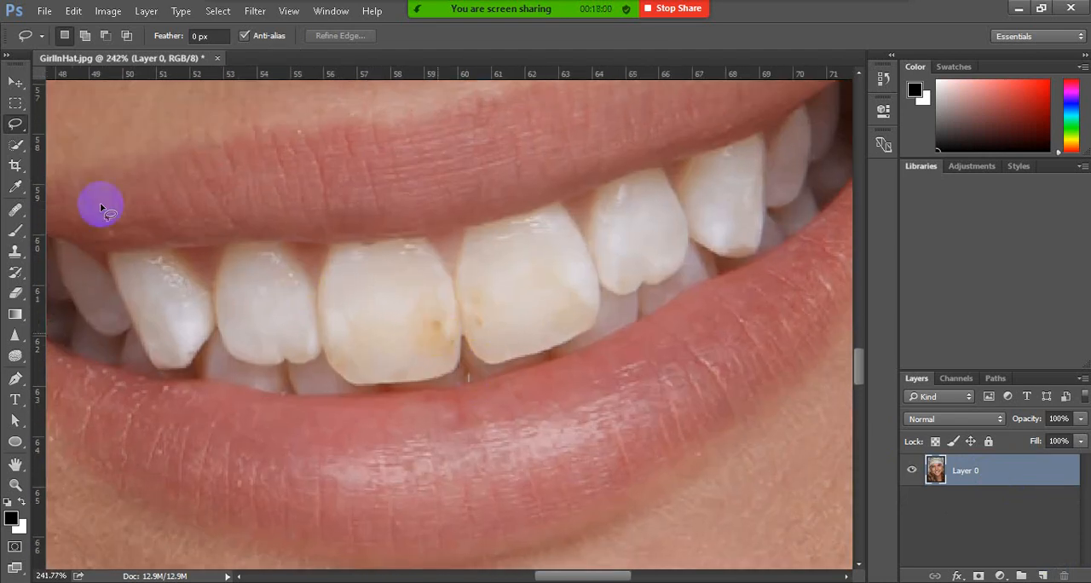
pyautogui.click(17, 211)
pyautogui.rightClick(19, 212)
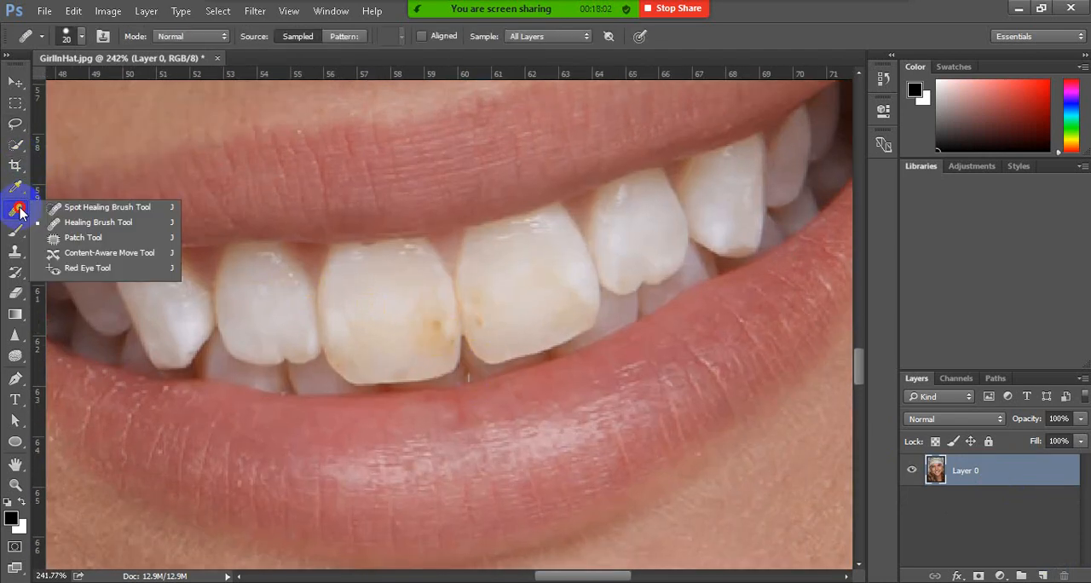
pyautogui.click(109, 239)
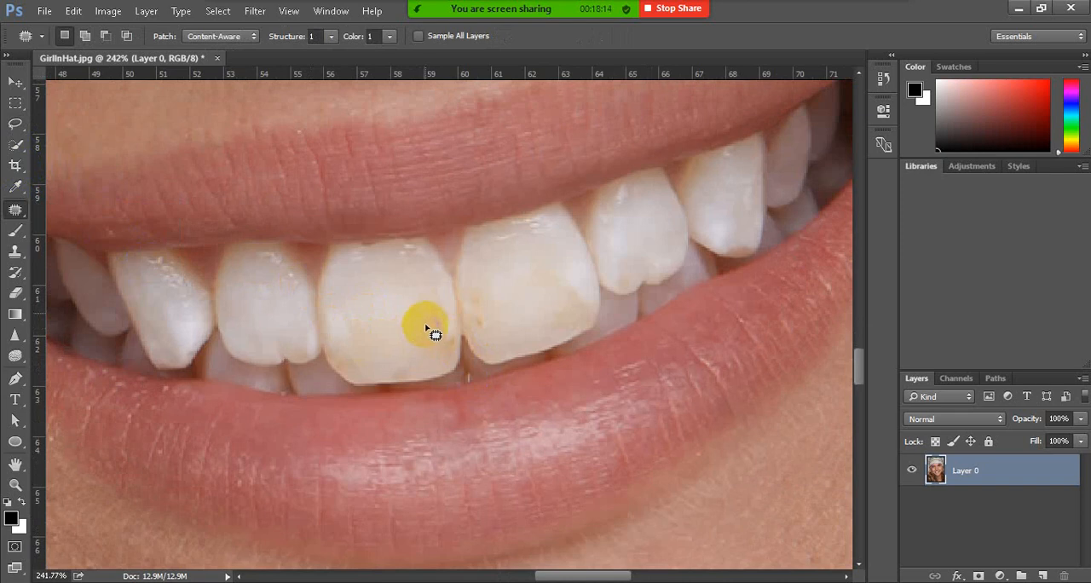
pyautogui.click(235, 37)
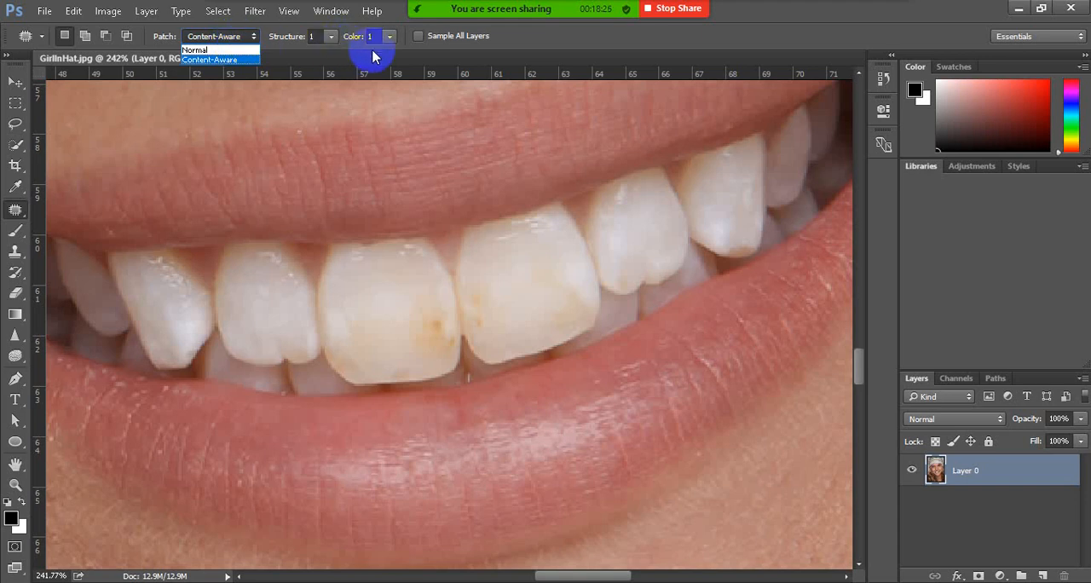
pyautogui.click(209, 60)
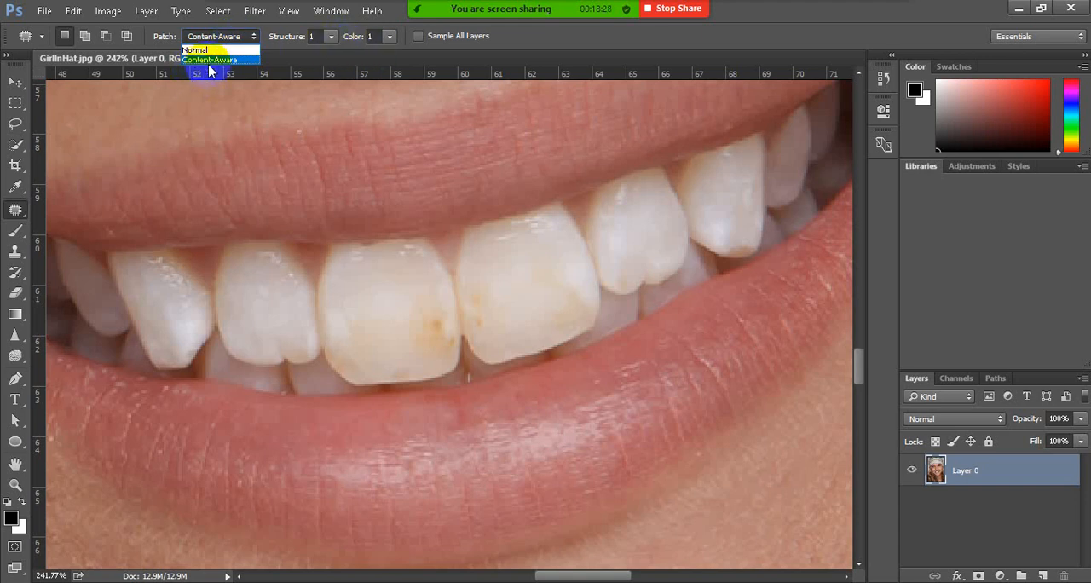
pyautogui.moveTo(420, 352)
pyautogui.mouseDown()
pyautogui.moveTo(456, 328)
pyautogui.moveTo(429, 322)
pyautogui.moveTo(433, 340)
pyautogui.moveTo(425, 316)
pyautogui.moveTo(423, 340)
pyautogui.moveTo(450, 331)
pyautogui.moveTo(445, 318)
pyautogui.moveTo(425, 318)
pyautogui.moveTo(432, 327)
pyautogui.moveTo(402, 309)
pyautogui.mouseUp()
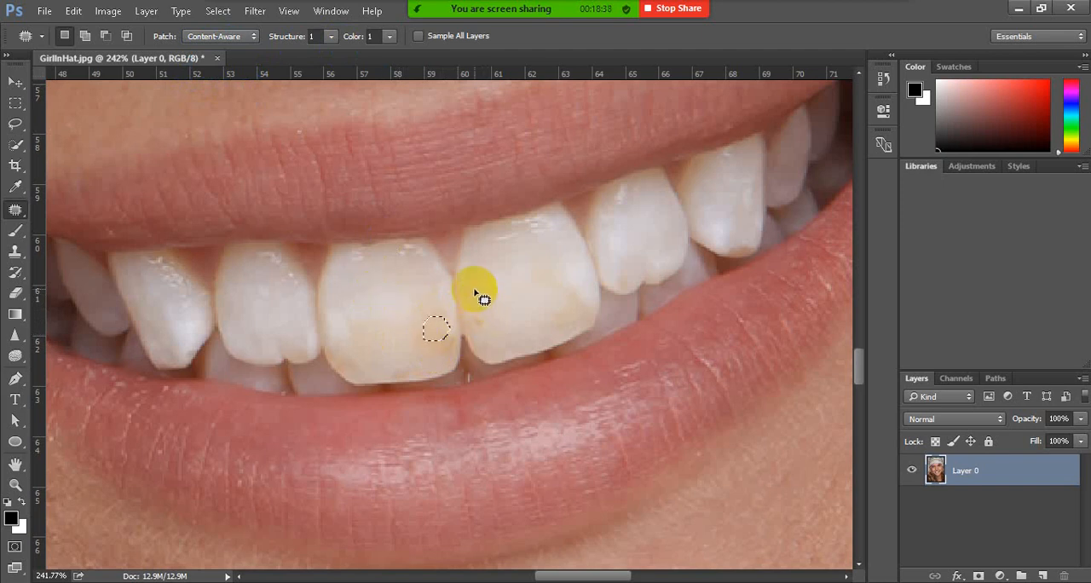
# Set the patch Structure to 2 and patch the stain on the inner edge of the right-hand front tooth
pyautogui.click(332, 39)
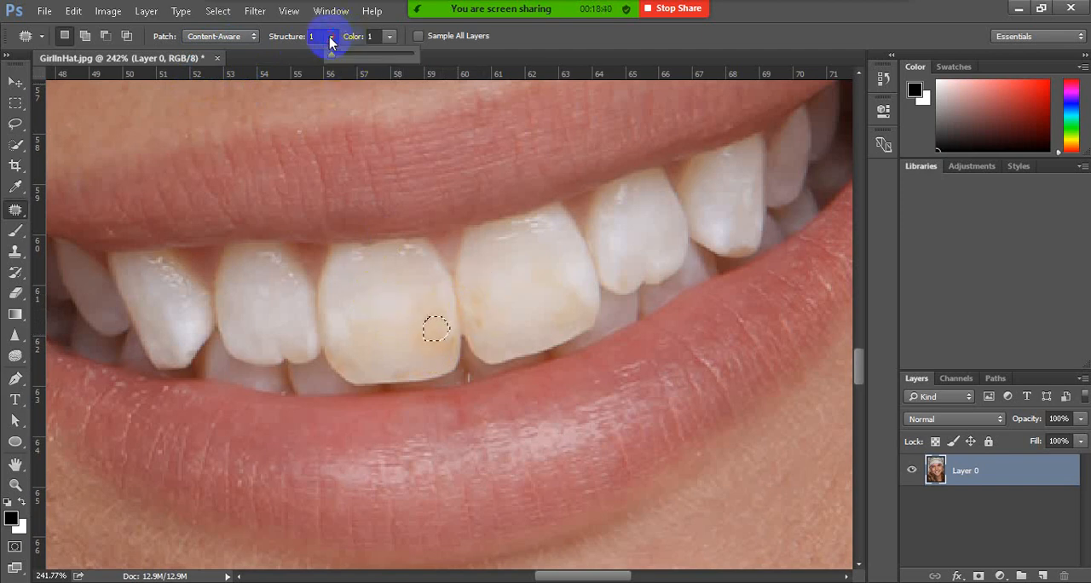
pyautogui.moveTo(331, 55); pyautogui.dragTo(341, 58)
pyautogui.moveTo(476, 296)
pyautogui.mouseDown()
pyautogui.moveTo(475, 327)
pyautogui.moveTo(485, 324)
pyautogui.moveTo(480, 290)
pyautogui.moveTo(477, 310)
pyautogui.moveTo(510, 313)
pyautogui.mouseUp()
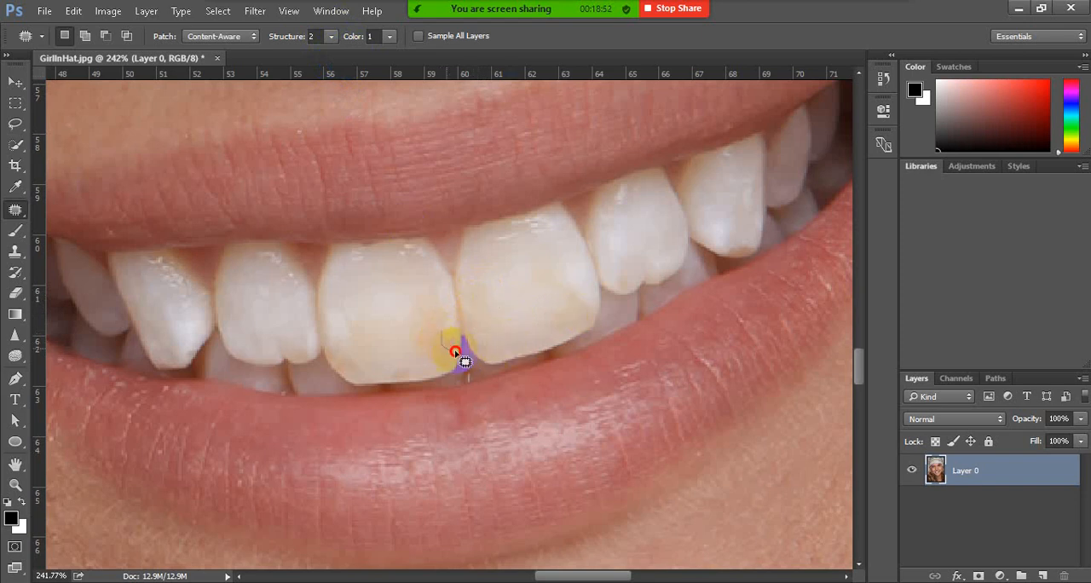
# Patch the remaining yellowish spots along the lower parts of both front teeth with cleaner enamel
pyautogui.moveTo(456, 352)
pyautogui.mouseDown()
pyautogui.moveTo(457, 338)
pyautogui.moveTo(402, 366)
pyautogui.mouseUp()
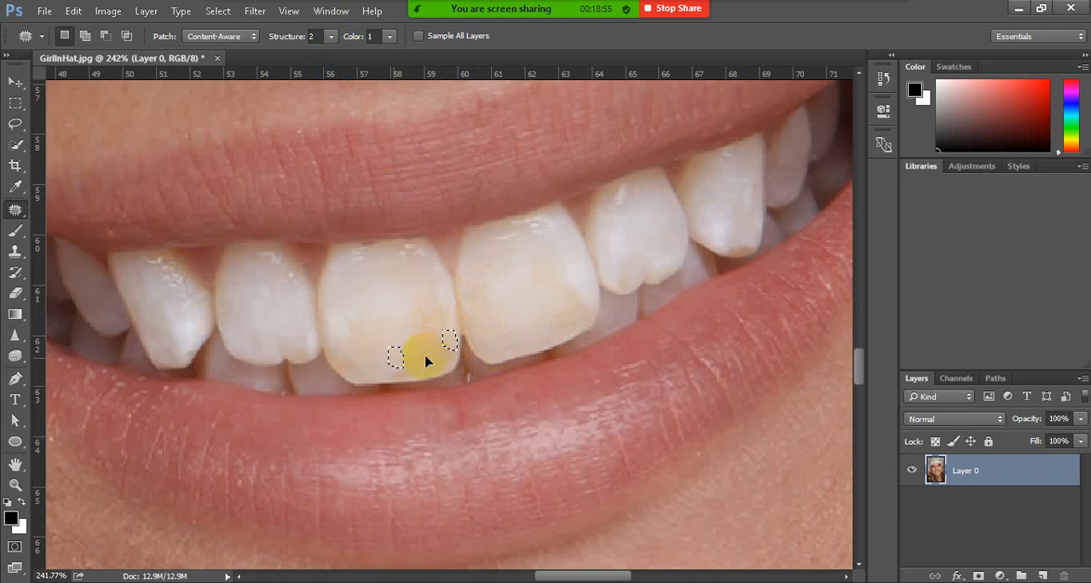
pyautogui.moveTo(423, 305)
pyautogui.mouseDown()
pyautogui.moveTo(428, 342)
pyautogui.moveTo(456, 334)
pyautogui.moveTo(449, 314)
pyautogui.moveTo(425, 309)
pyautogui.moveTo(421, 330)
pyautogui.moveTo(376, 343)
pyautogui.mouseUp()
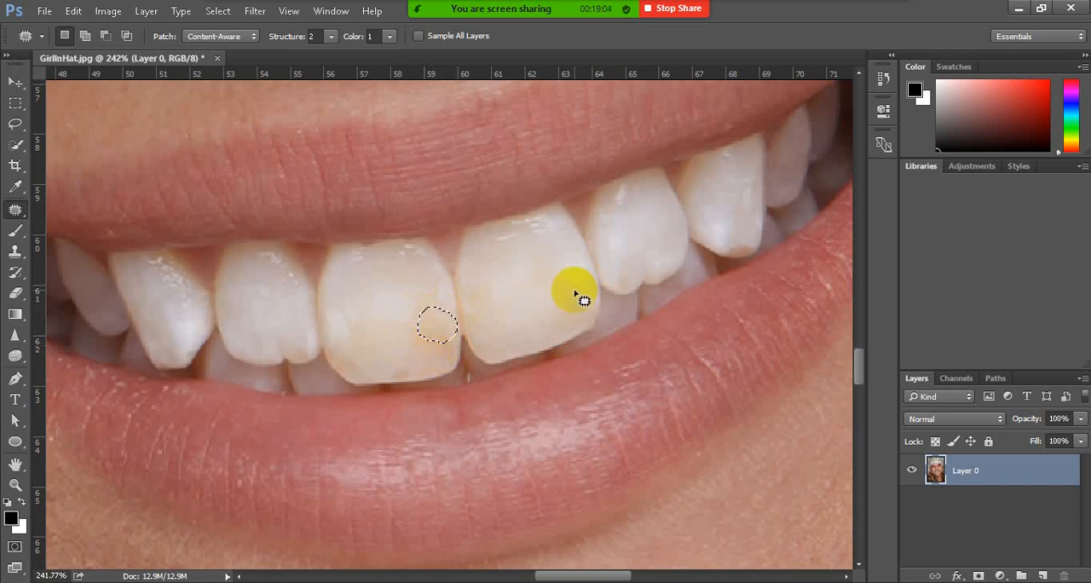
pyautogui.moveTo(579, 296)
pyautogui.mouseDown()
pyautogui.moveTo(557, 312)
pyautogui.moveTo(579, 321)
pyautogui.moveTo(588, 304)
pyautogui.moveTo(575, 288)
pyautogui.moveTo(573, 309)
pyautogui.moveTo(525, 324)
pyautogui.mouseUp()
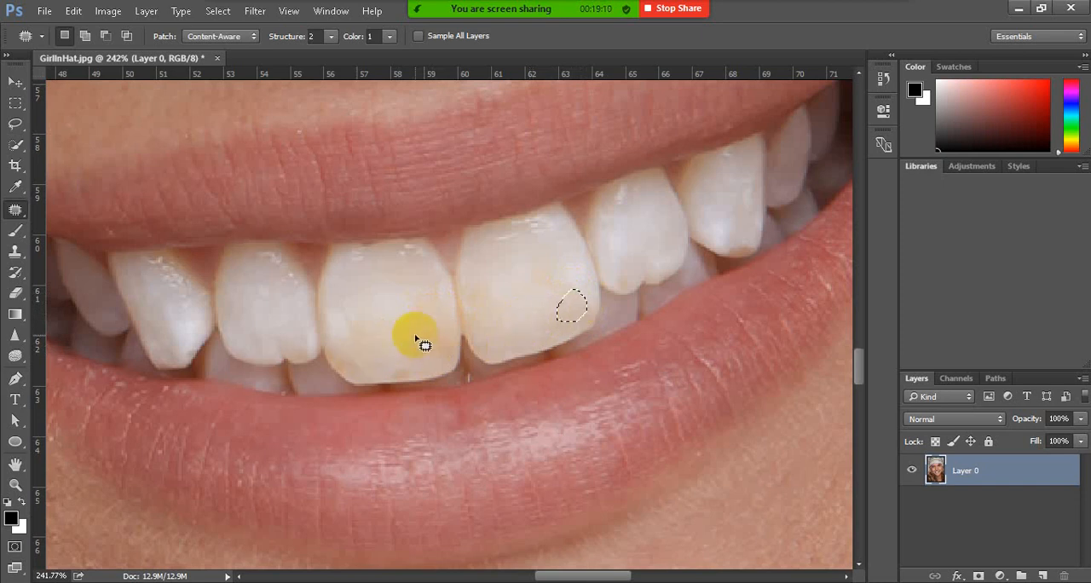
pyautogui.moveTo(336, 352)
pyautogui.mouseDown()
pyautogui.moveTo(347, 367)
pyautogui.moveTo(336, 368)
pyautogui.moveTo(334, 346)
pyautogui.moveTo(370, 364)
pyautogui.mouseUp()
pyautogui.moveTo(431, 318)
pyautogui.mouseDown()
pyautogui.moveTo(414, 336)
pyautogui.moveTo(426, 360)
pyautogui.moveTo(443, 355)
pyautogui.moveTo(449, 343)
pyautogui.moveTo(433, 316)
pyautogui.moveTo(419, 340)
pyautogui.moveTo(390, 335)
pyautogui.mouseUp()
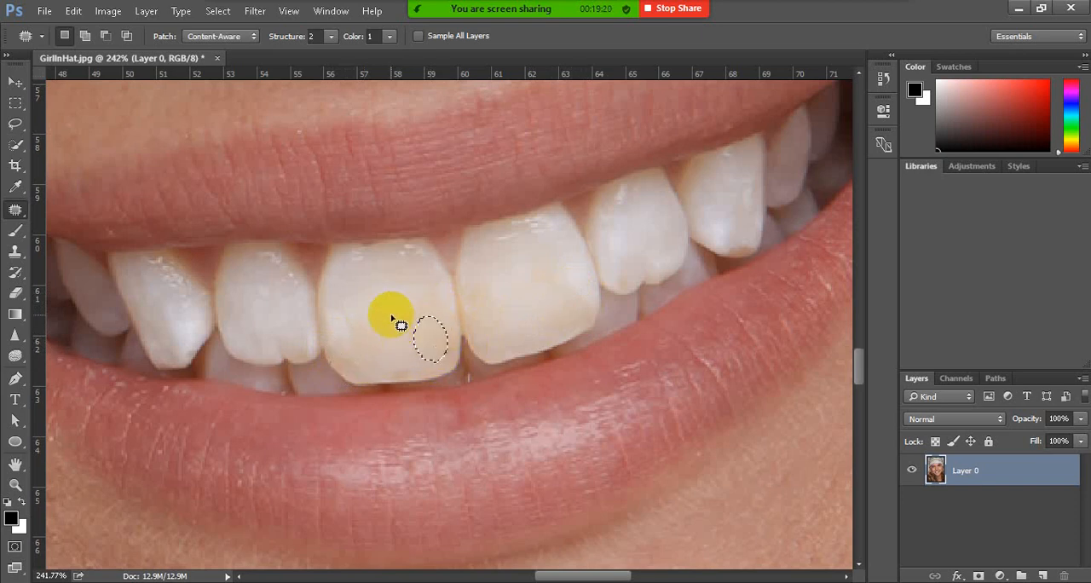
# Outline all the visible teeth between the lips with the Lasso Tool to make one closed selection
pyautogui.scroll(-5, 460, 321)
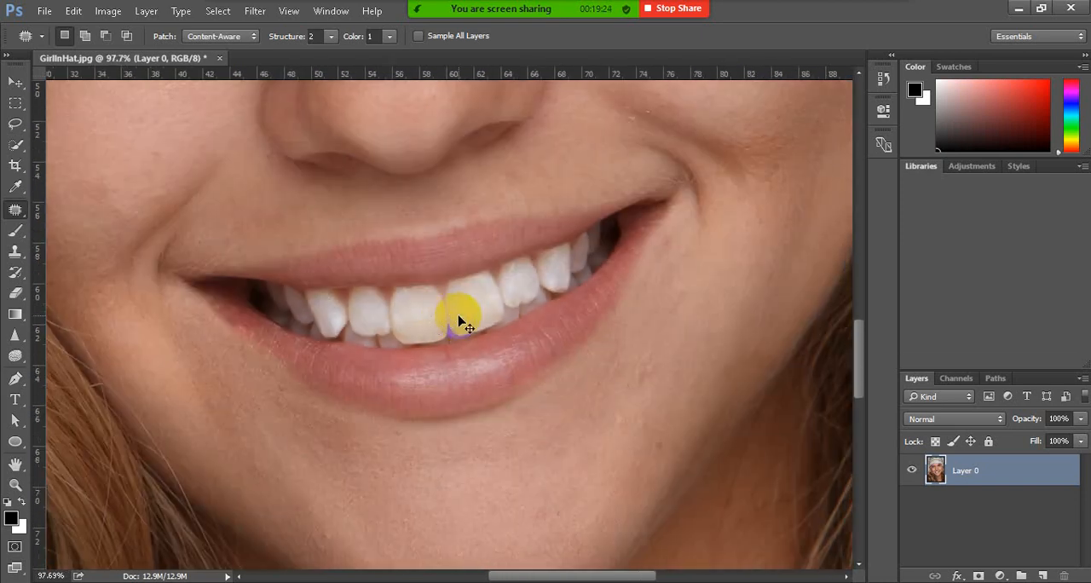
pyautogui.scroll(1, 458, 320)
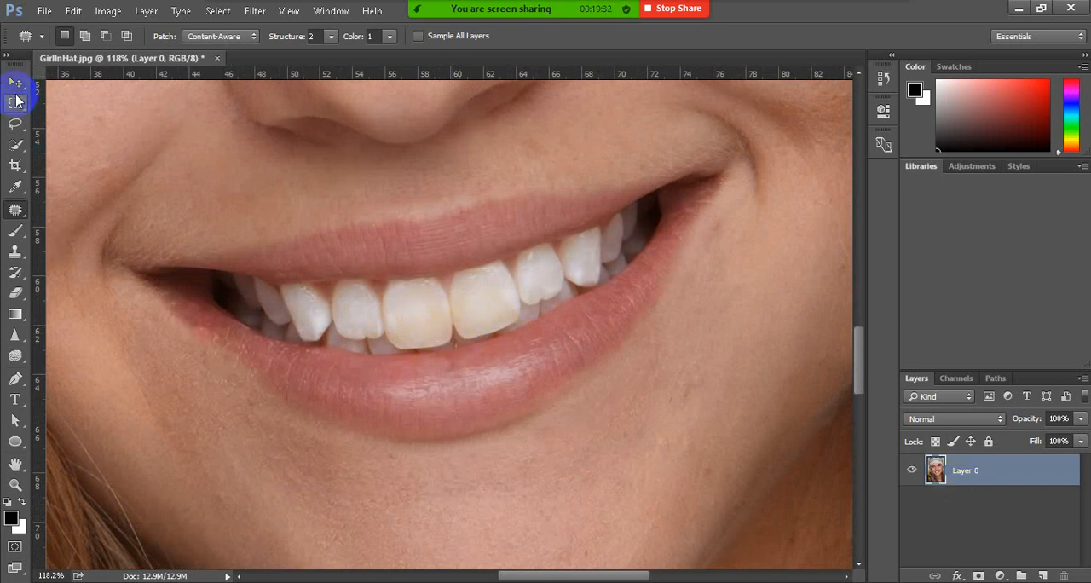
pyautogui.click(14, 126)
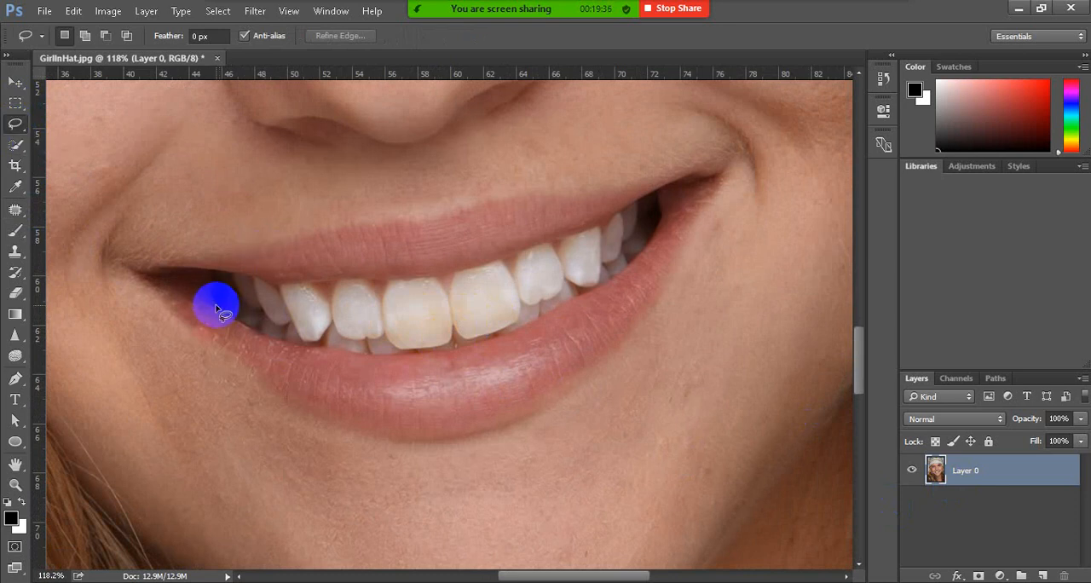
pyautogui.moveTo(232, 323); pyautogui.dragTo(389, 358)
pyautogui.moveTo(492, 342)
pyautogui.mouseDown()
pyautogui.moveTo(621, 277)
pyautogui.moveTo(647, 249)
pyautogui.moveTo(659, 190)
pyautogui.moveTo(617, 220)
pyautogui.moveTo(465, 269)
pyautogui.moveTo(278, 284)
pyautogui.moveTo(202, 268)
pyautogui.moveTo(220, 310)
pyautogui.mouseUp()
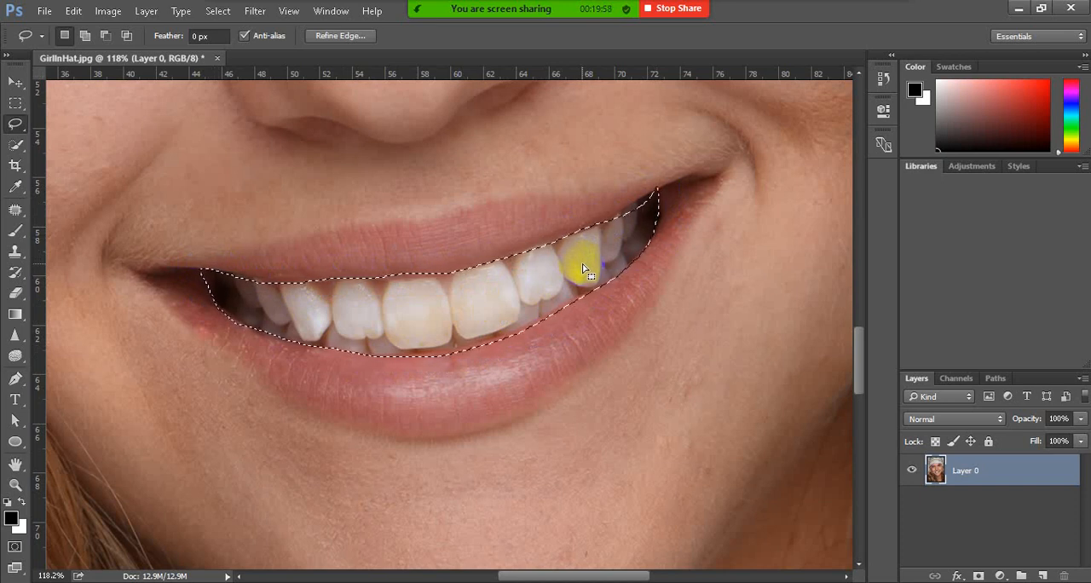
# Add a Hue/Saturation adjustment layer masked to the teeth selection
pyautogui.click(970, 168)
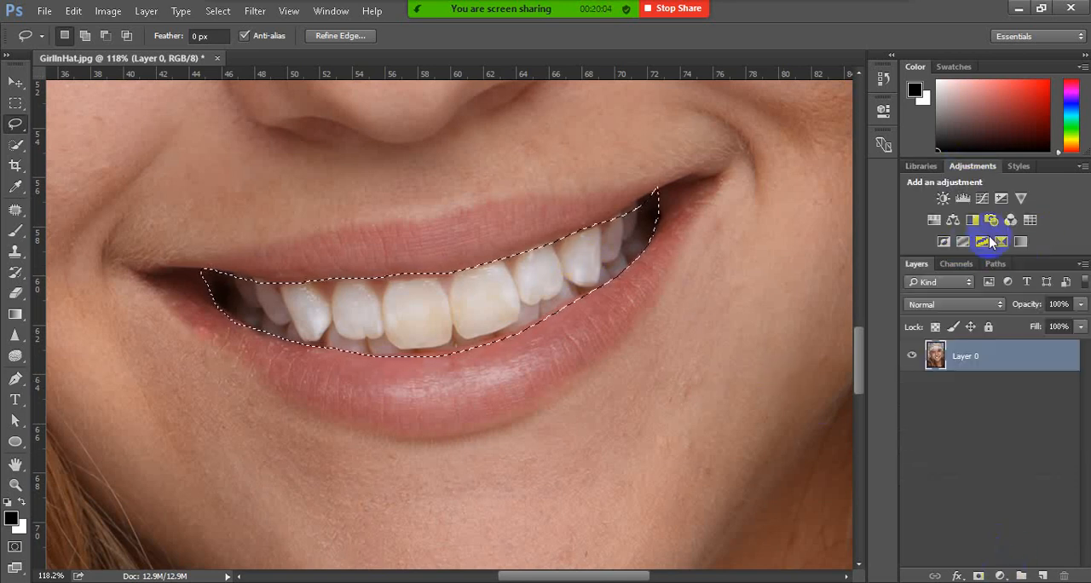
pyautogui.click(1001, 577)
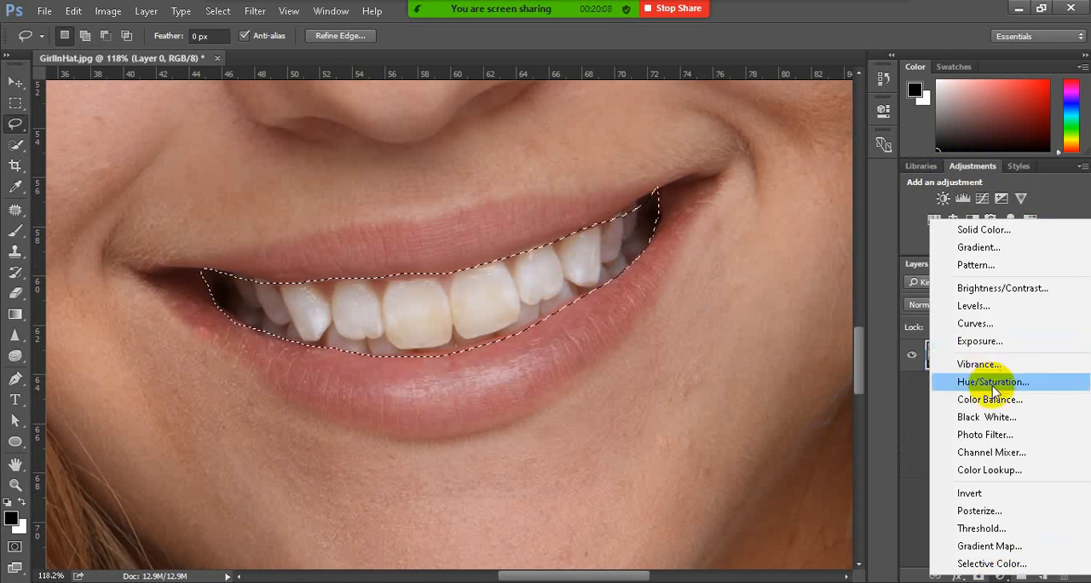
pyautogui.click(938, 382)
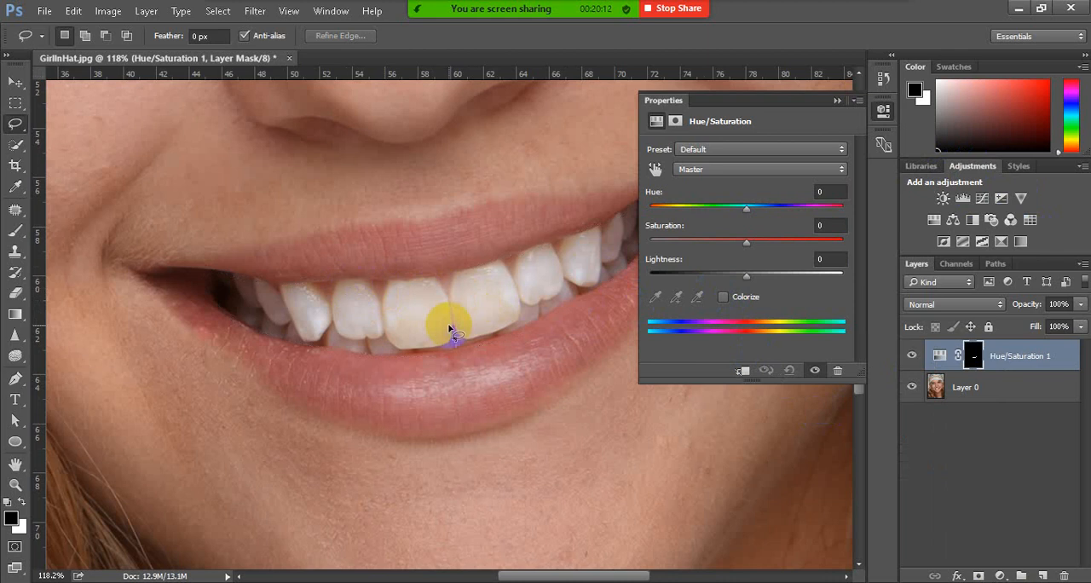
pyautogui.click(981, 362)
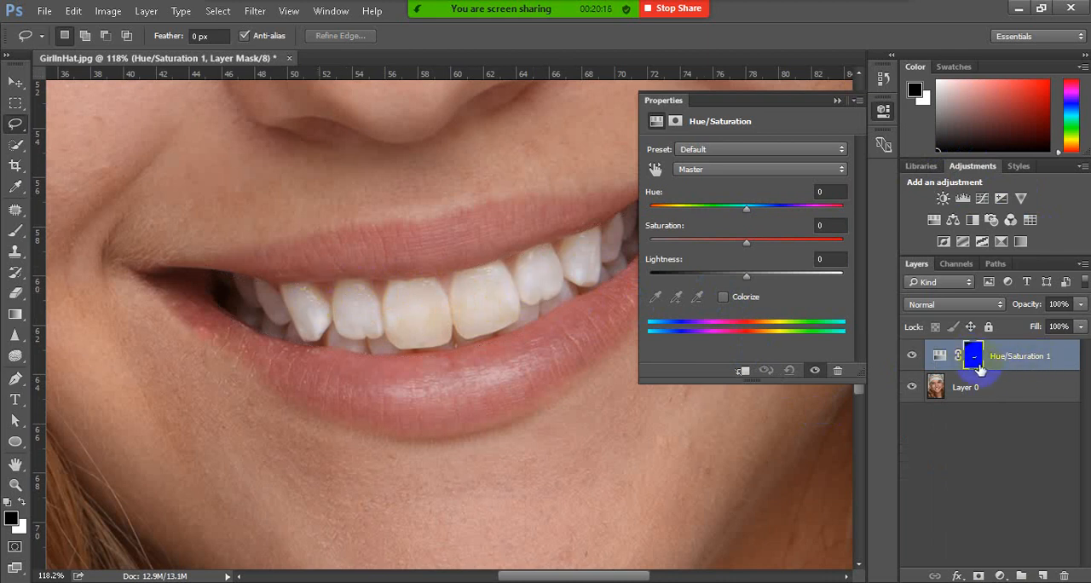
# Restrict the Hue/Saturation adjustment to Yellows, with Saturation at -64 and Lightness at +5
pyautogui.click(718, 172)
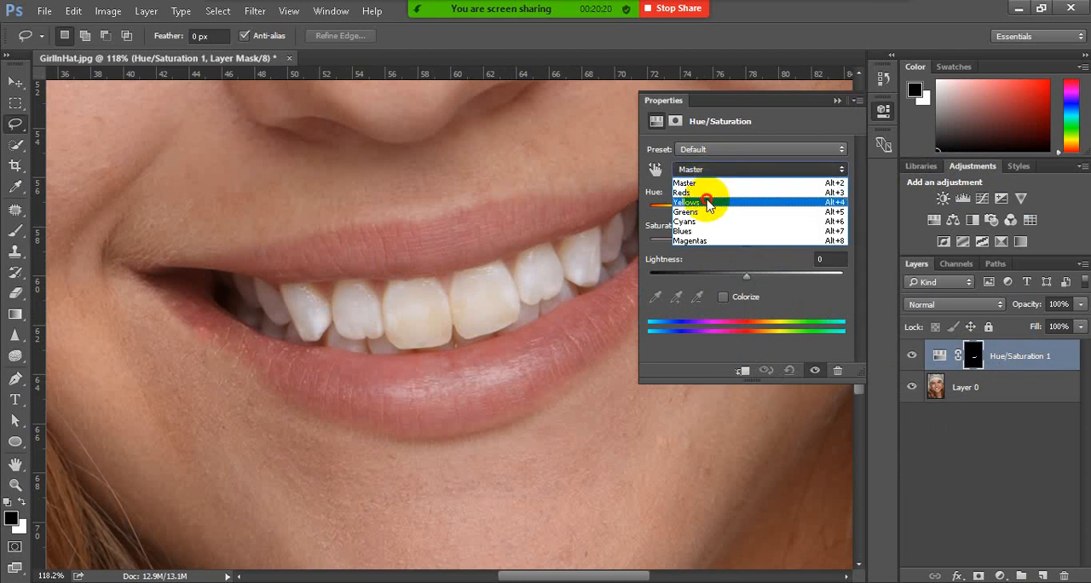
pyautogui.click(707, 203)
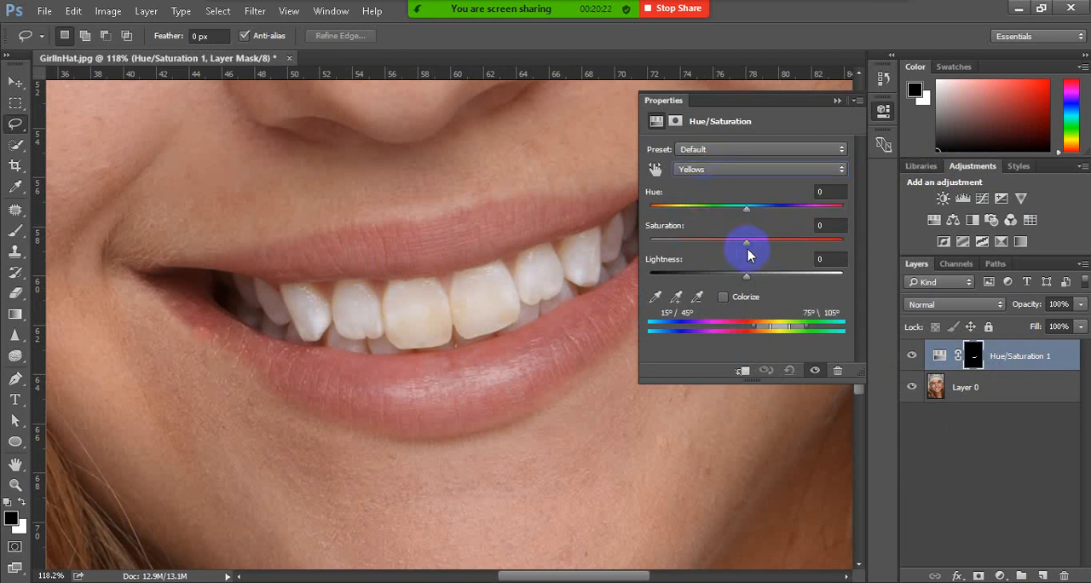
pyautogui.moveTo(746, 246); pyautogui.dragTo(693, 247)
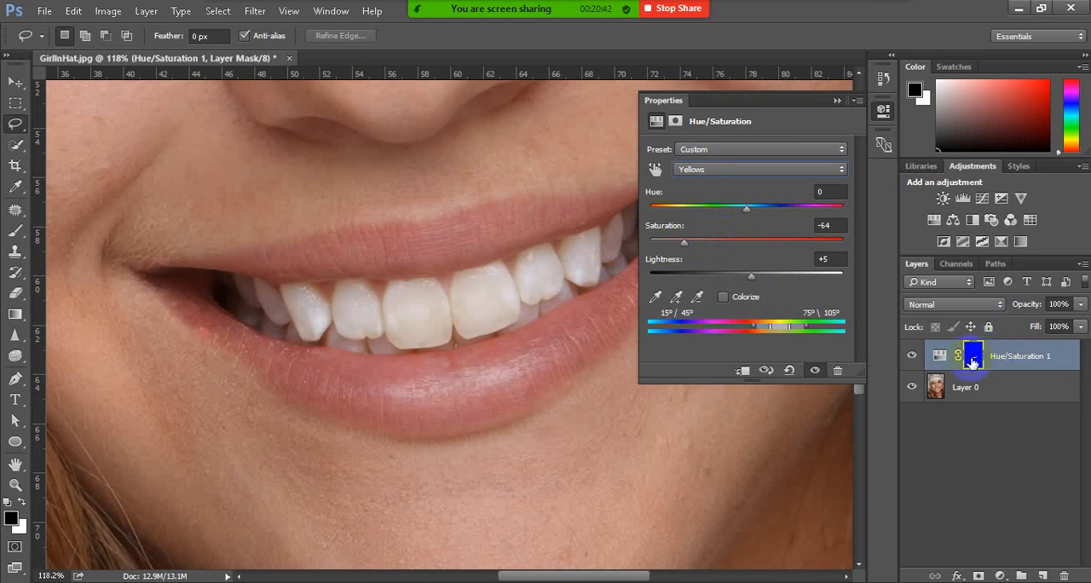
# Open the layer mask properties of the Hue/Saturation 1 adjustment
pyautogui.click(837, 99)
pyautogui.click(970, 358)
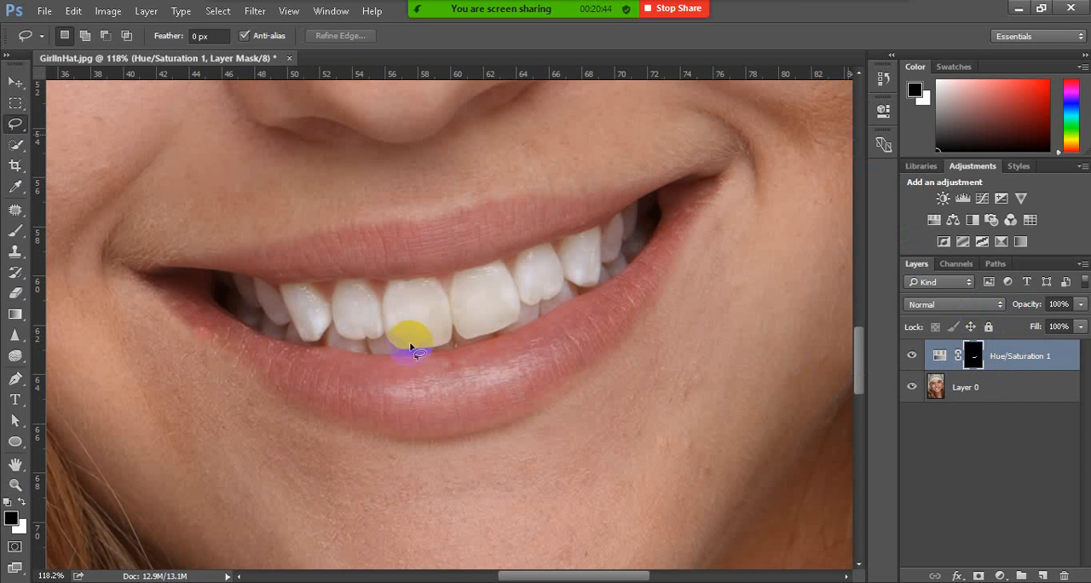
pyautogui.click(974, 358)
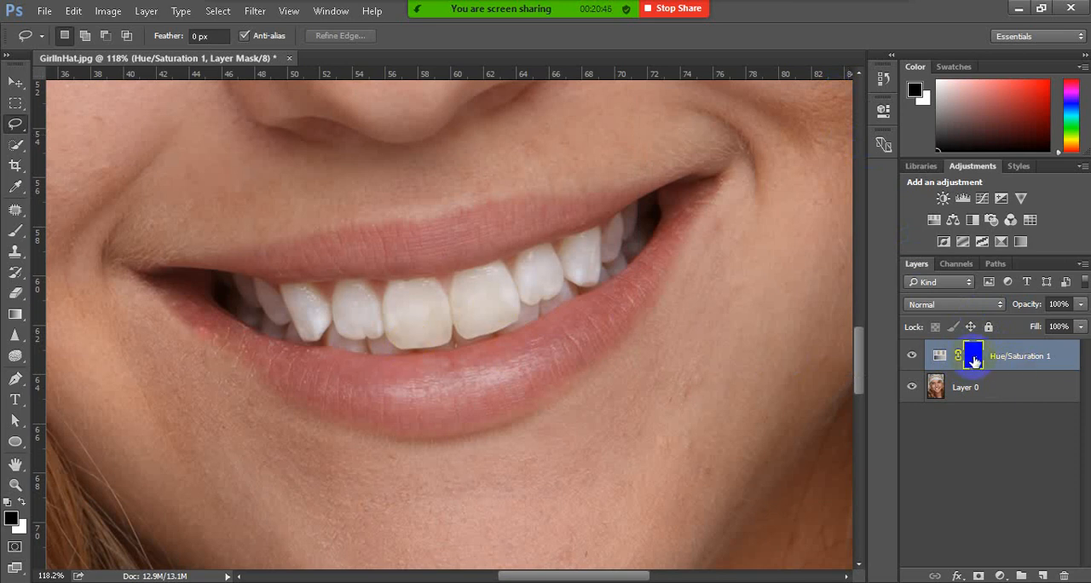
pyautogui.click(884, 112)
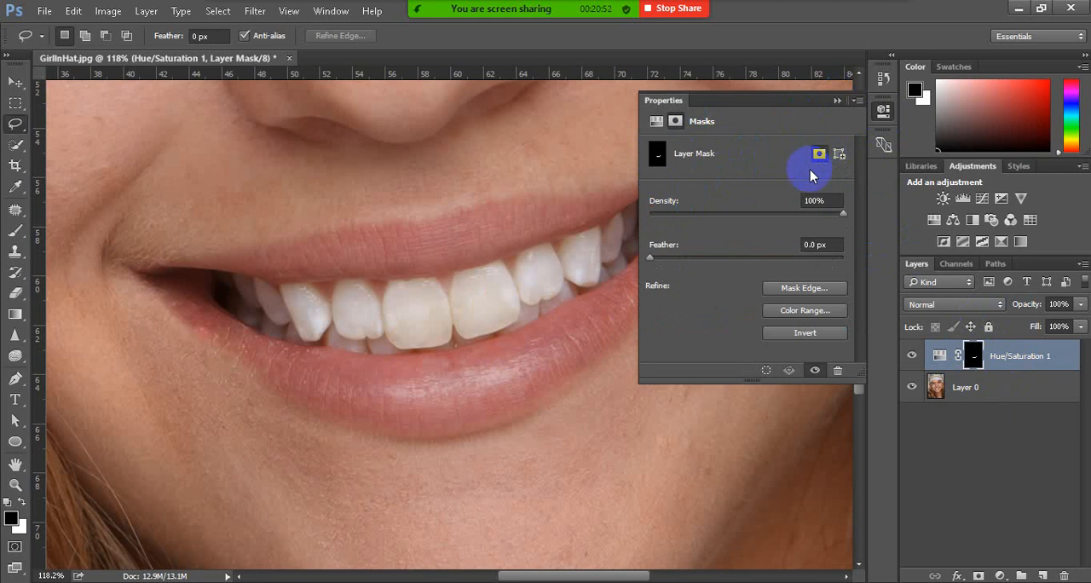
pyautogui.moveTo(519, 9)
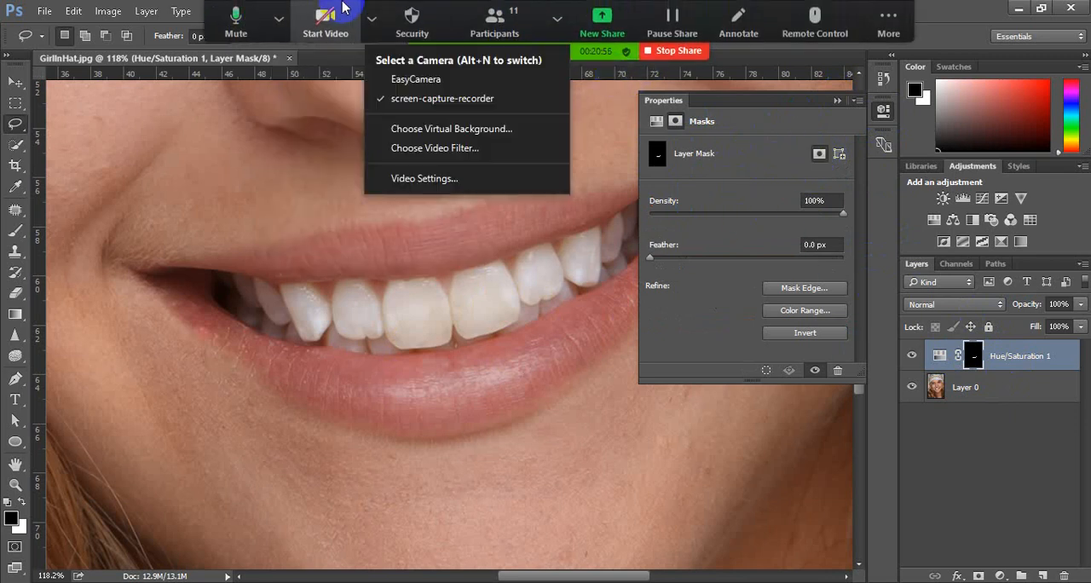
pyautogui.click(232, 17)
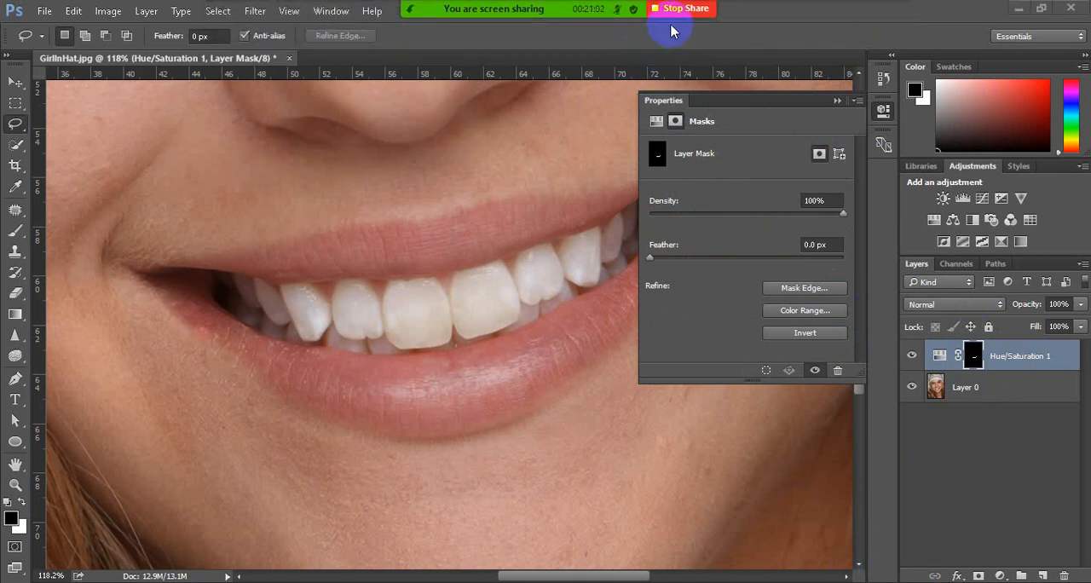
pyautogui.moveTo(432, 5)
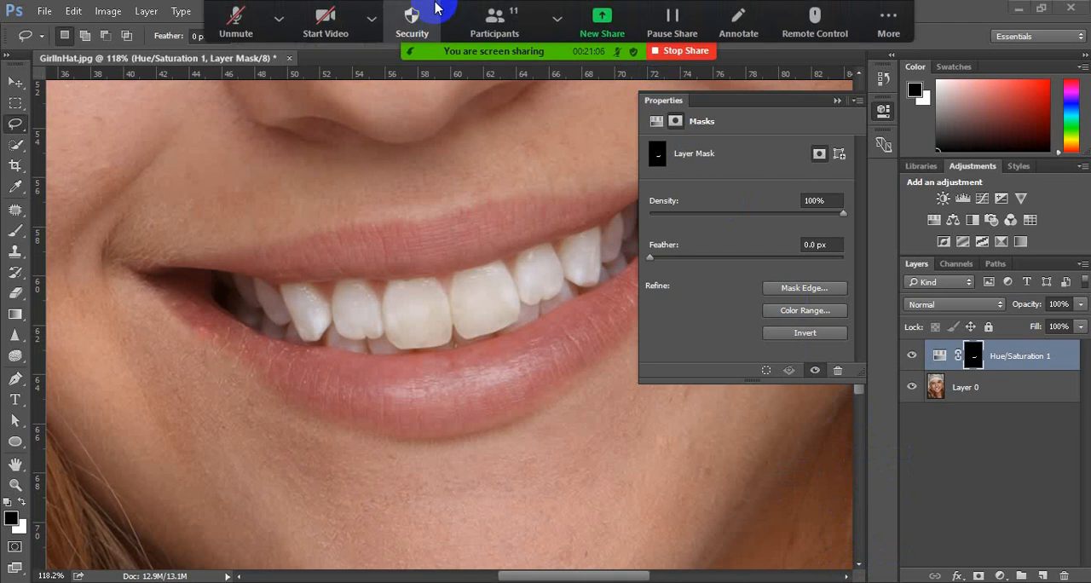
pyautogui.click(238, 15)
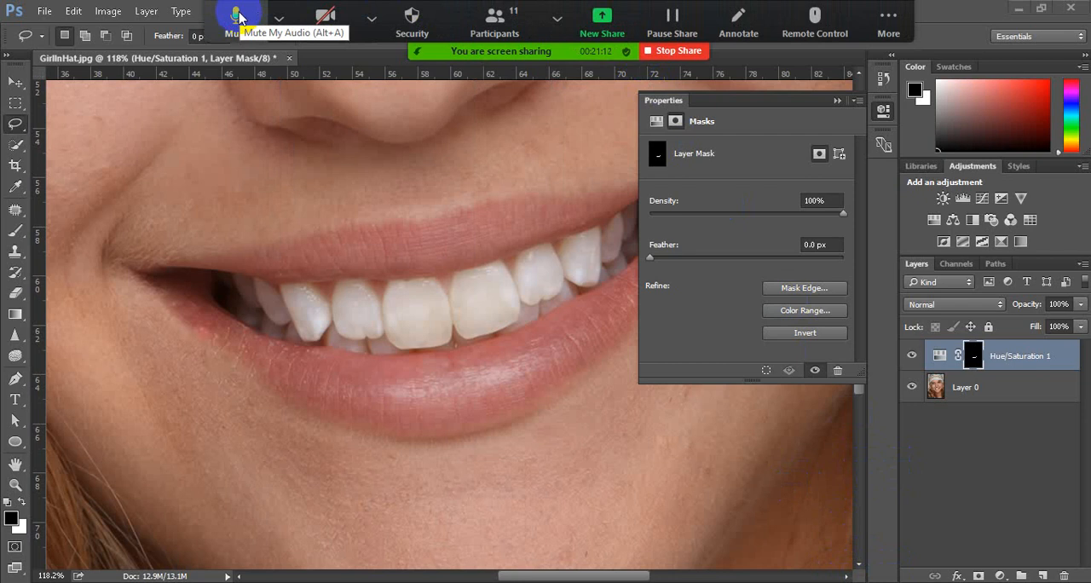
pyautogui.click(238, 15)
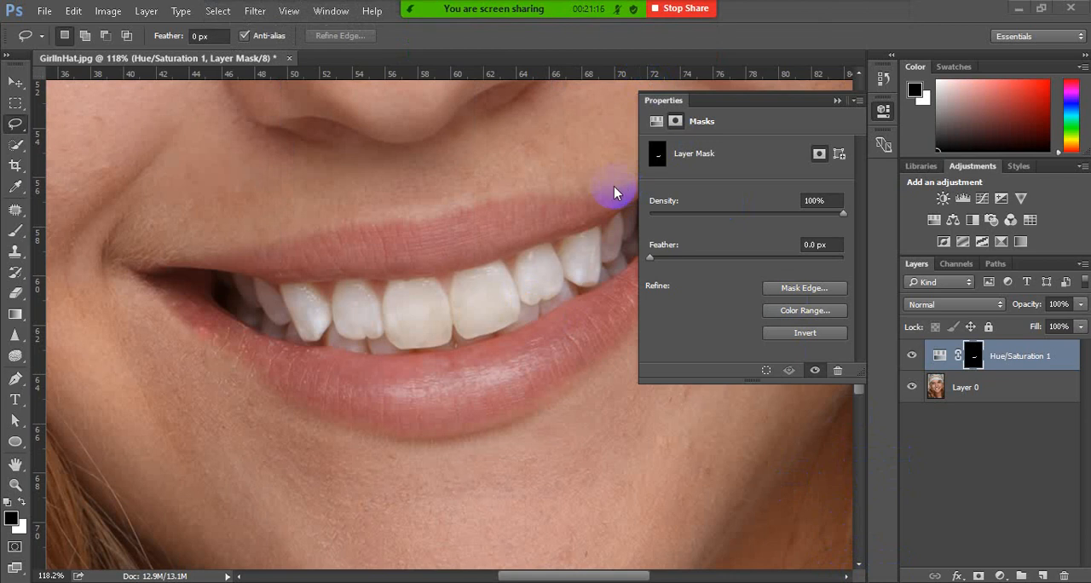
pyautogui.click(903, 581)
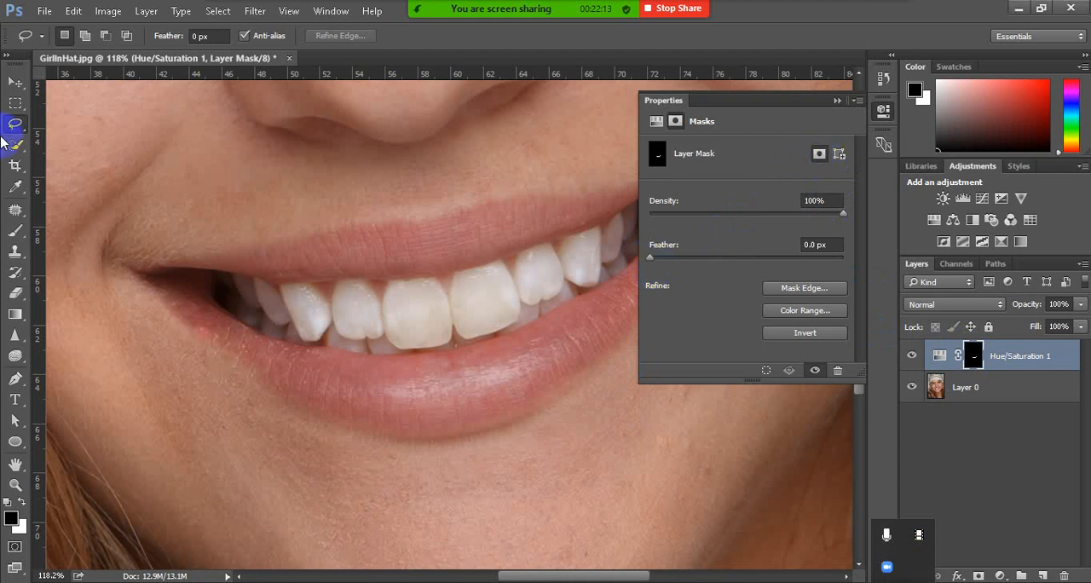
# Soften the edge of the Hue/Saturation 1 layer mask by setting its Feather to 7.0 px
pyautogui.click(15, 81)
pyautogui.click(818, 156)
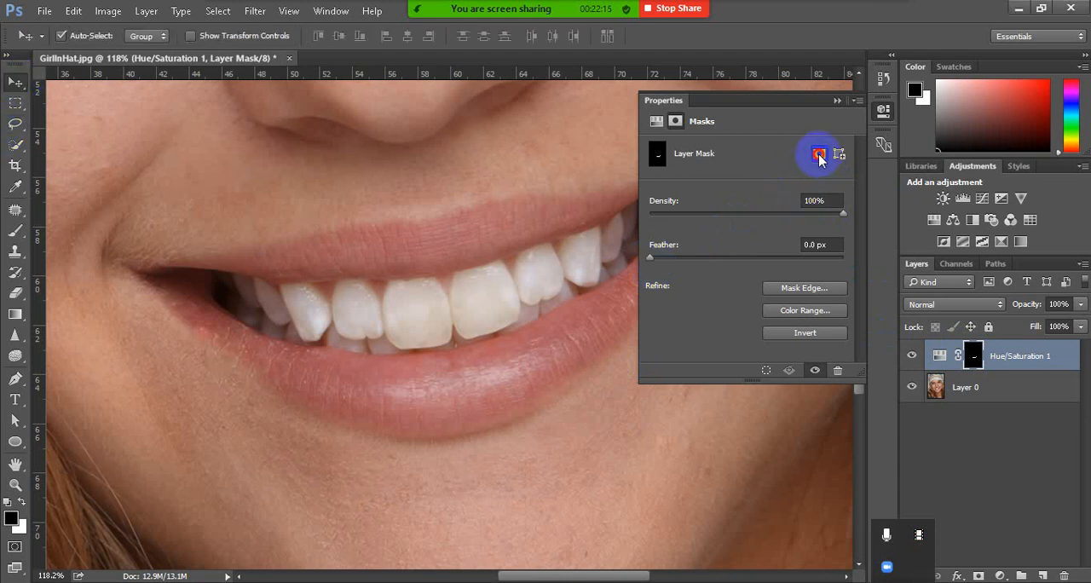
pyautogui.moveTo(652, 259); pyautogui.dragTo(708, 261)
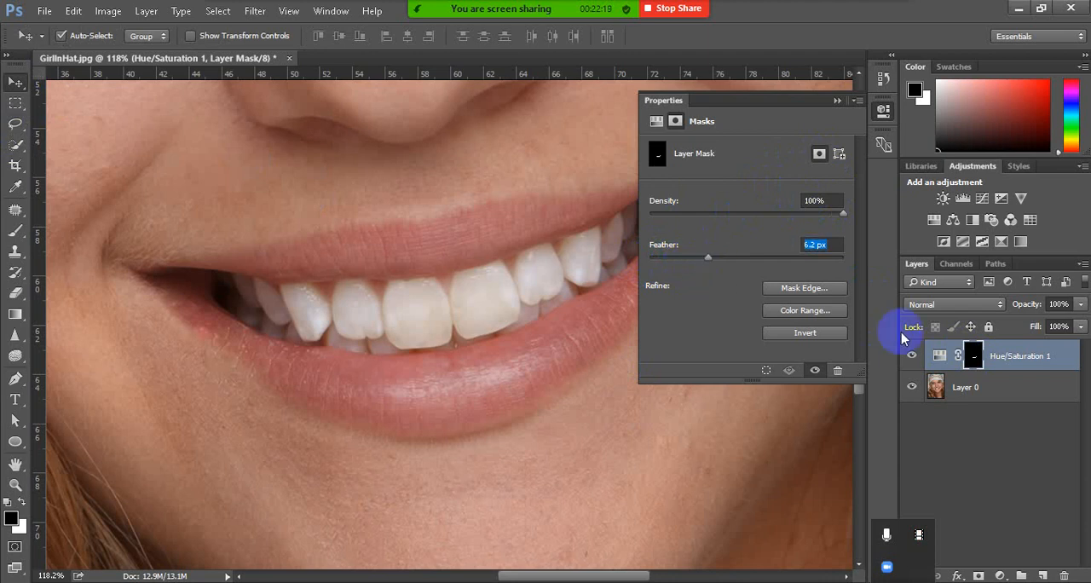
pyautogui.click(973, 357)
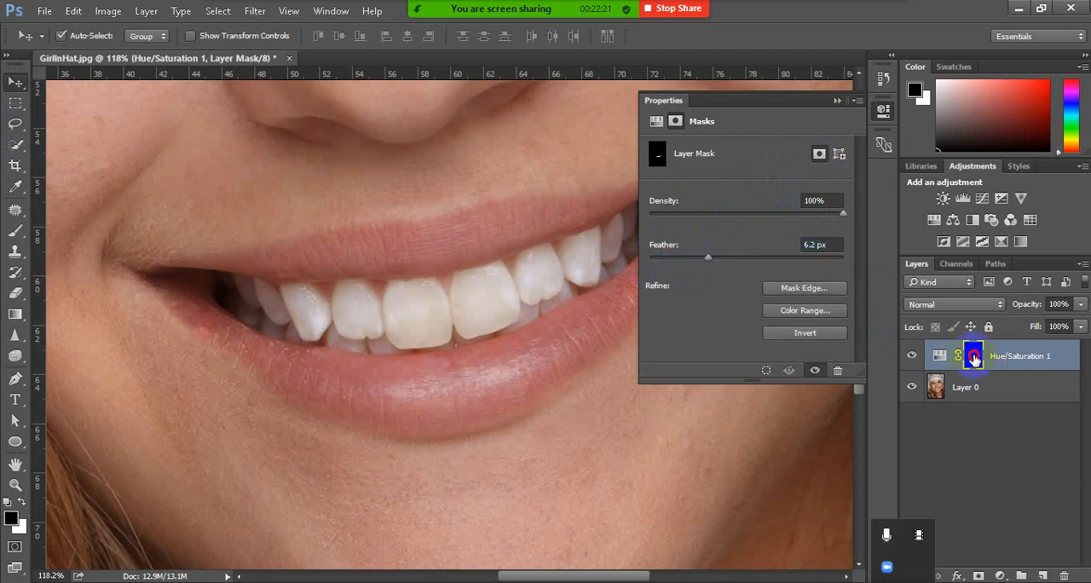
pyautogui.click(837, 101)
pyautogui.doubleClick(969, 360)
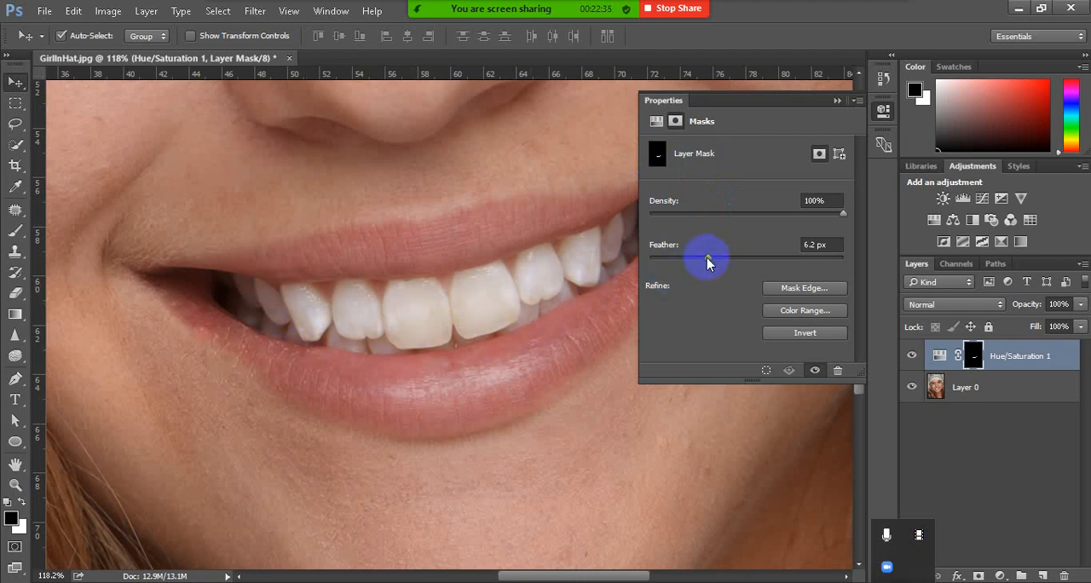
pyautogui.moveTo(706, 257)
pyautogui.mouseDown()
pyautogui.moveTo(721, 257)
pyautogui.moveTo(697, 258)
pyautogui.moveTo(712, 261)
pyautogui.mouseUp()
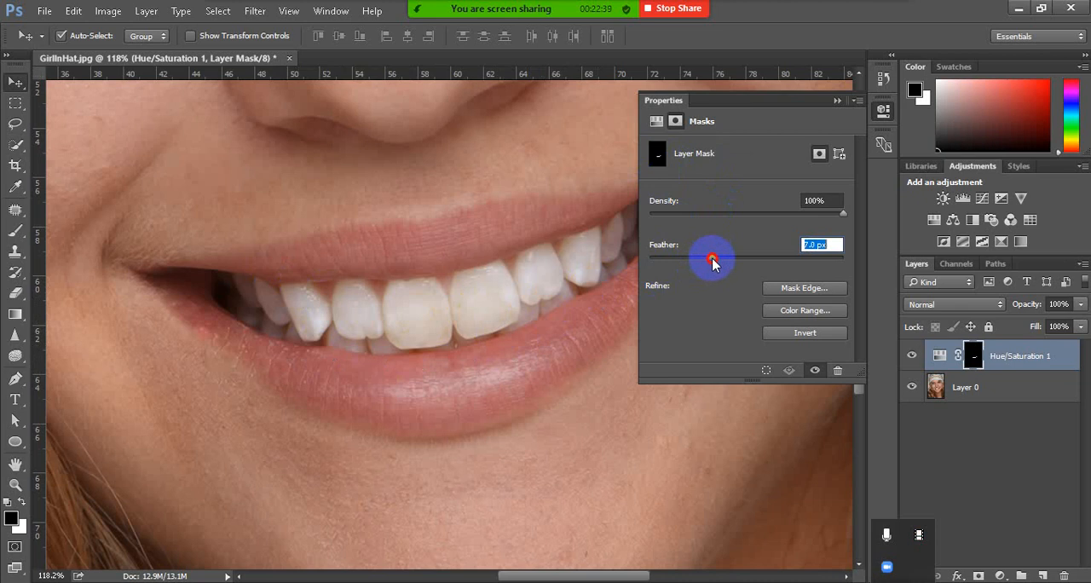
pyautogui.click(837, 100)
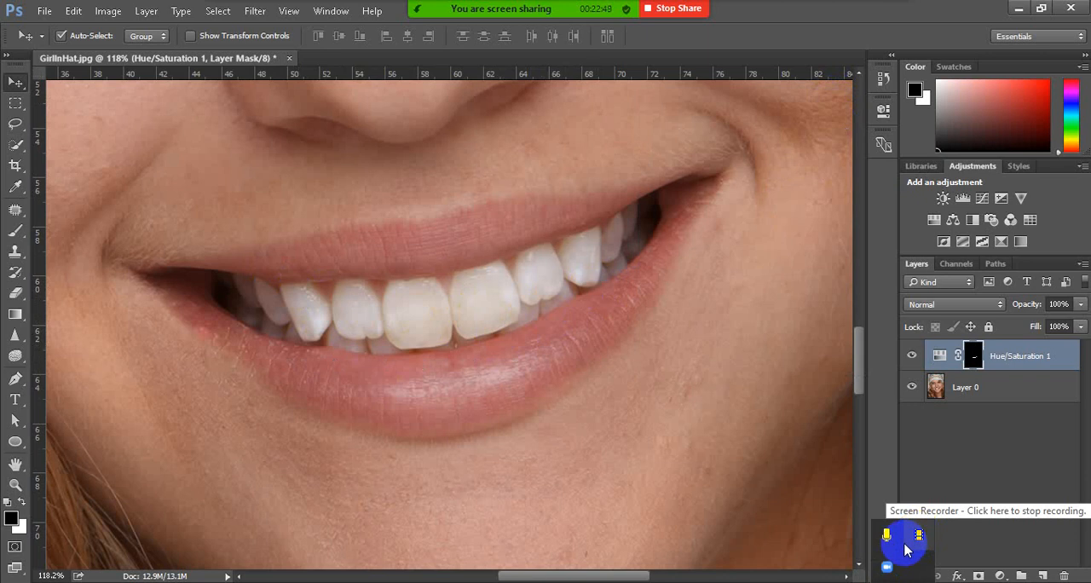
# Add a Curves adjustment layer and try raising the midpoint of the RGB curve to brighten the image
pyautogui.click(1002, 576)
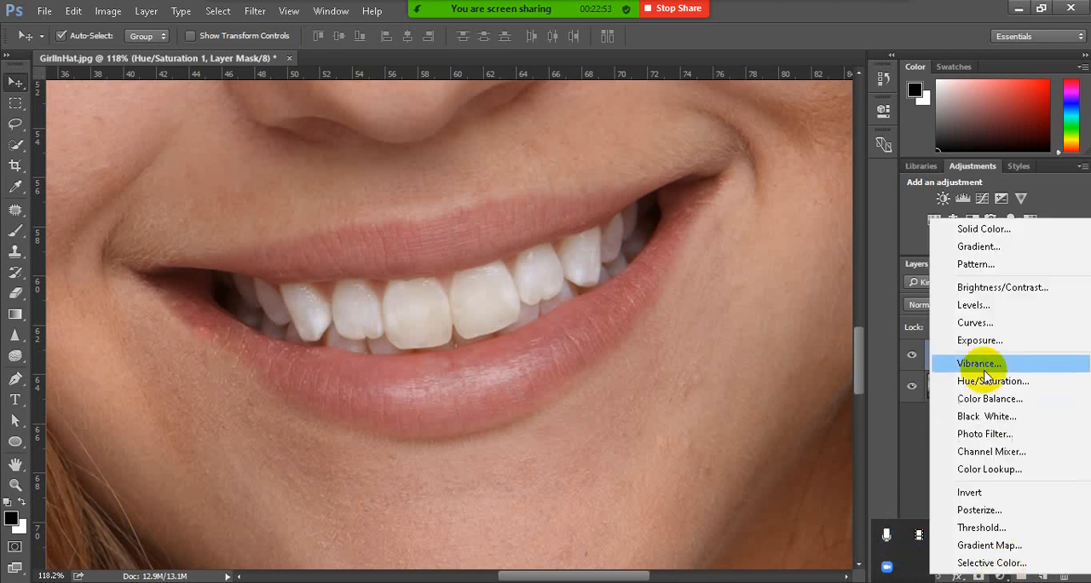
pyautogui.click(985, 324)
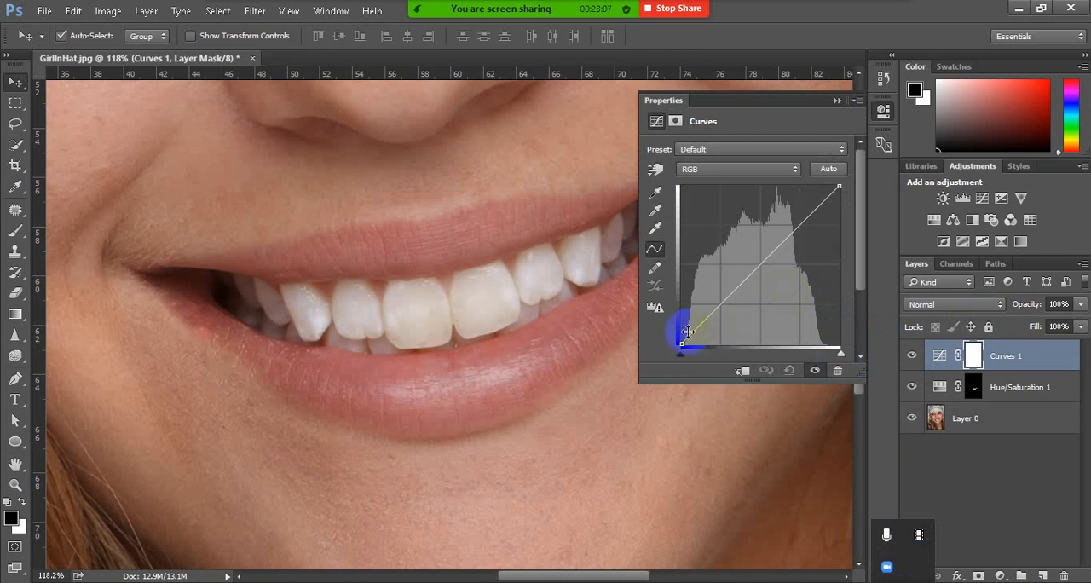
pyautogui.click(841, 188)
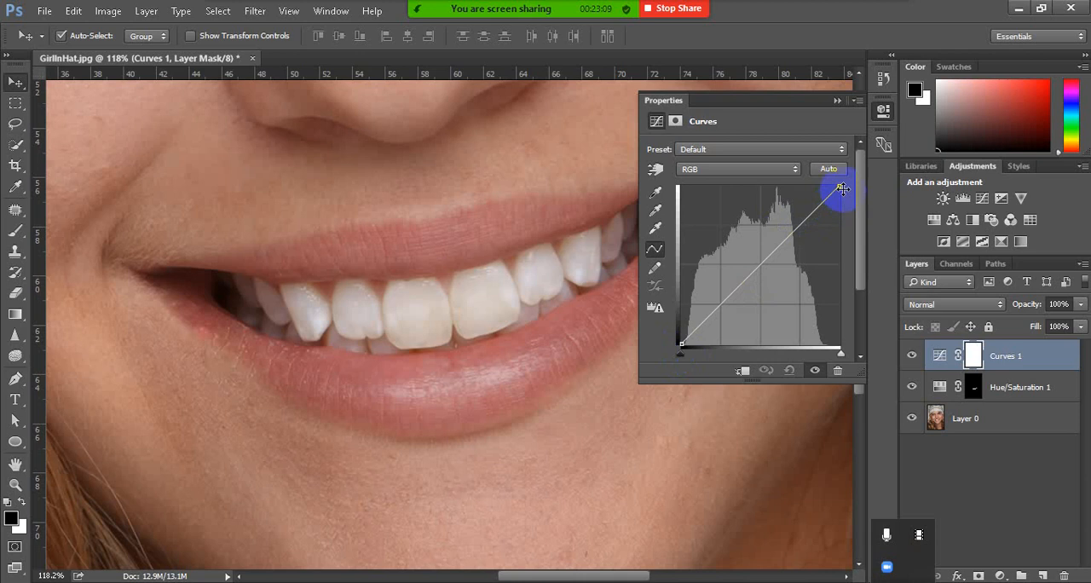
pyautogui.click(760, 265)
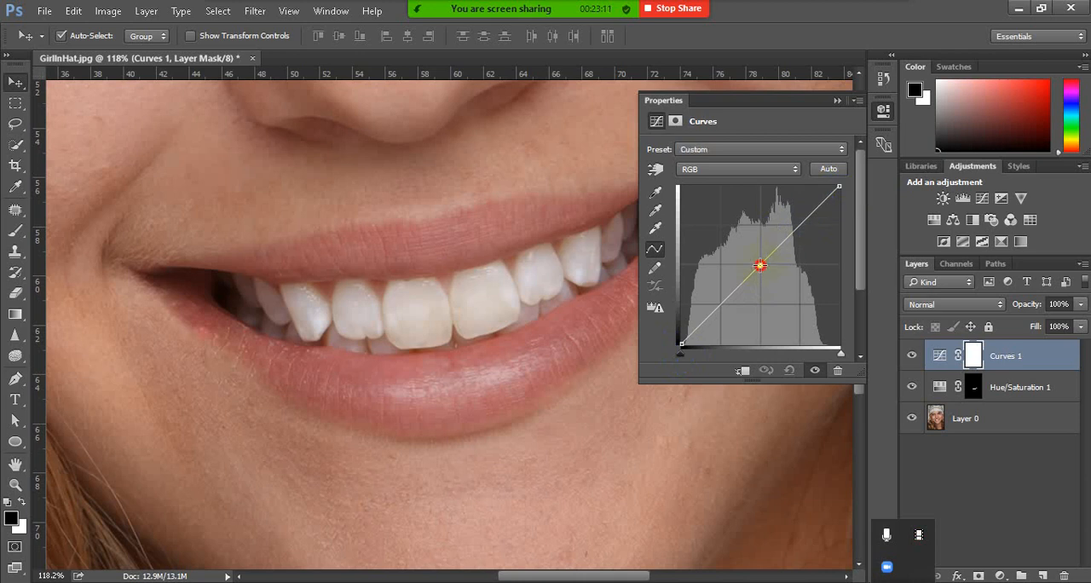
pyautogui.moveTo(760, 265); pyautogui.dragTo(743, 256)
pyautogui.keyDown('ctrl'); pyautogui.click(743, 256); pyautogui.keyUp('ctrl')
pyautogui.click(838, 101)
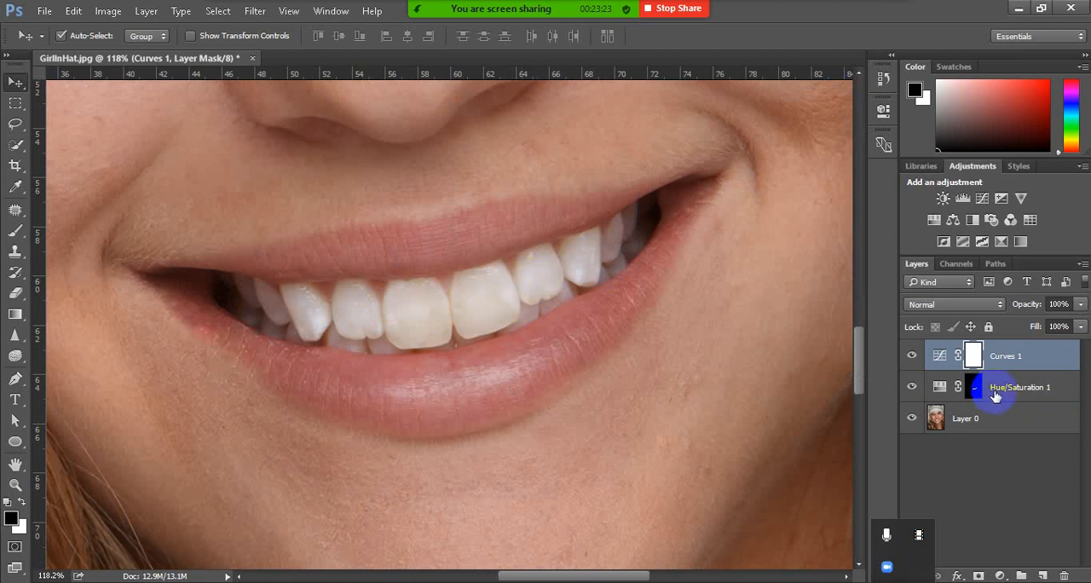
# Delete the Curves 1 layer mask and adjustment layer, and make the Hue/Saturation 1 layer mask active
pyautogui.click(1066, 575)
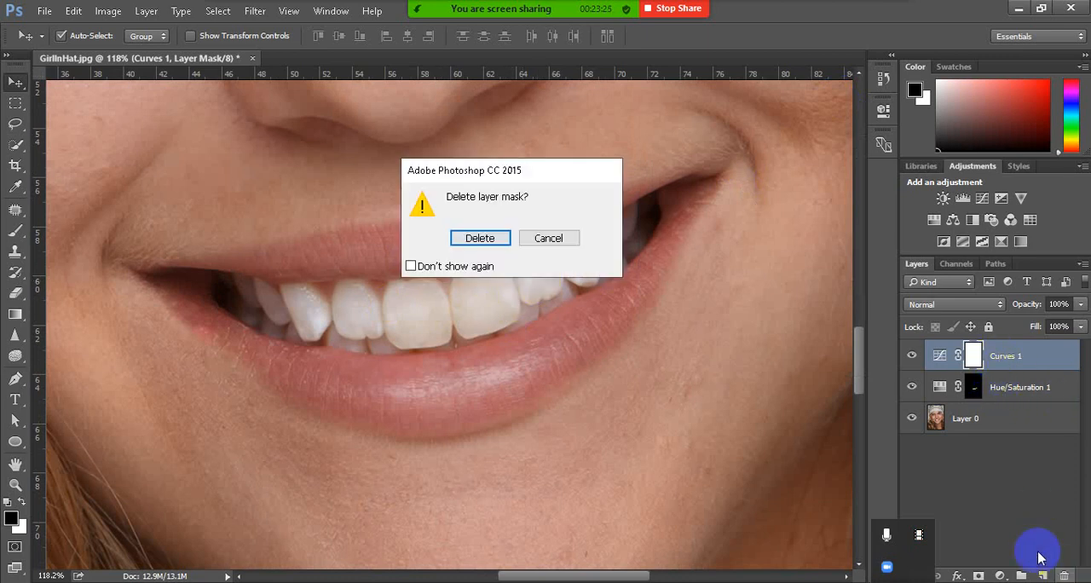
pyautogui.click(511, 239)
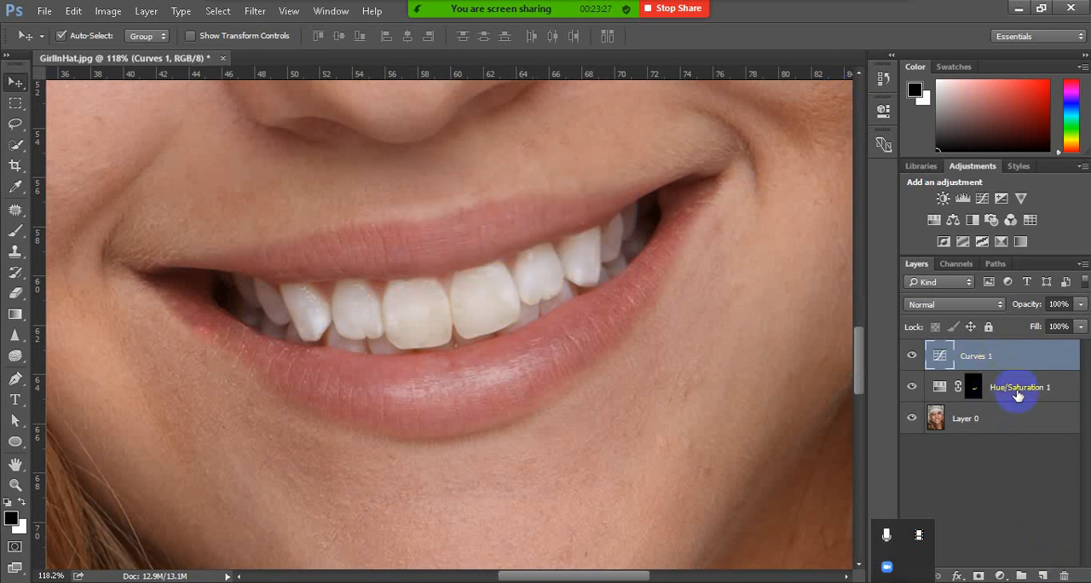
pyautogui.click(1064, 576)
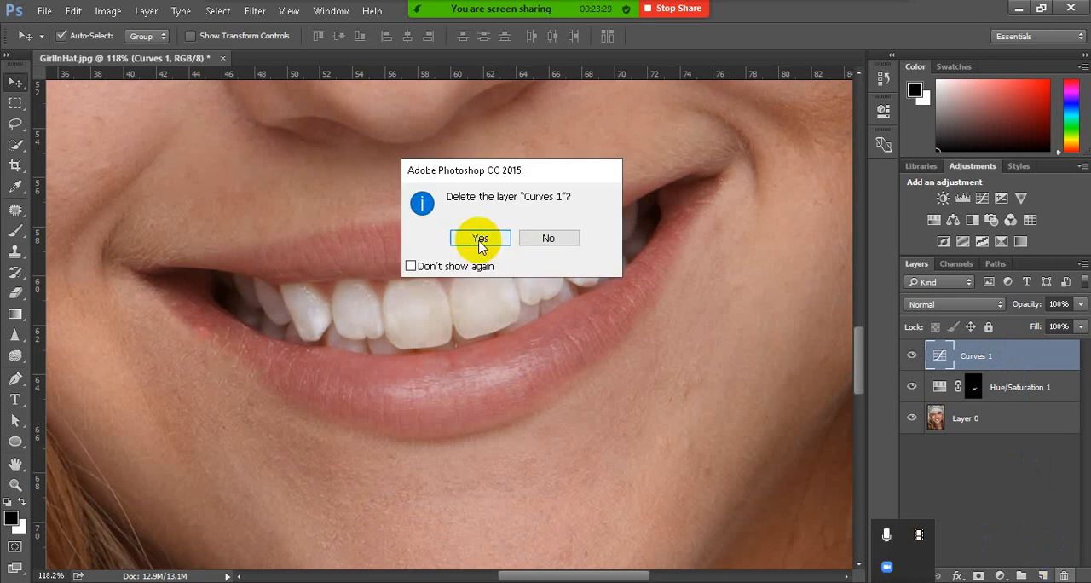
pyautogui.click(479, 239)
pyautogui.click(973, 356)
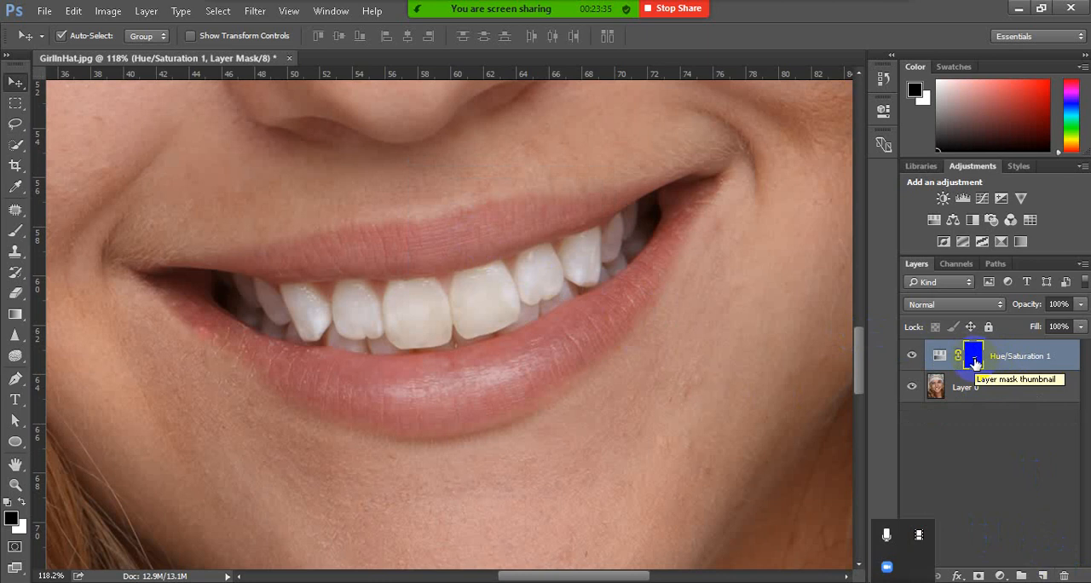
# Load the Hue/Saturation 1 mask as a selection, add a Curves adjustment for the teeth and raise the RGB midpoint slightly to brighten them
pyautogui.keyDown('ctrl'); pyautogui.click(975, 363); pyautogui.keyUp('ctrl')
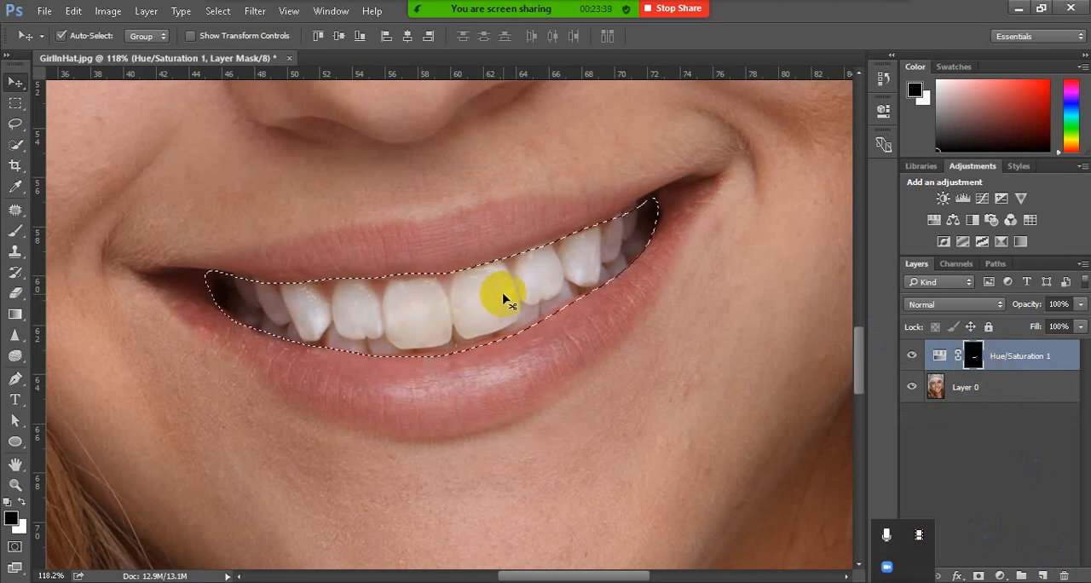
pyautogui.click(1001, 575)
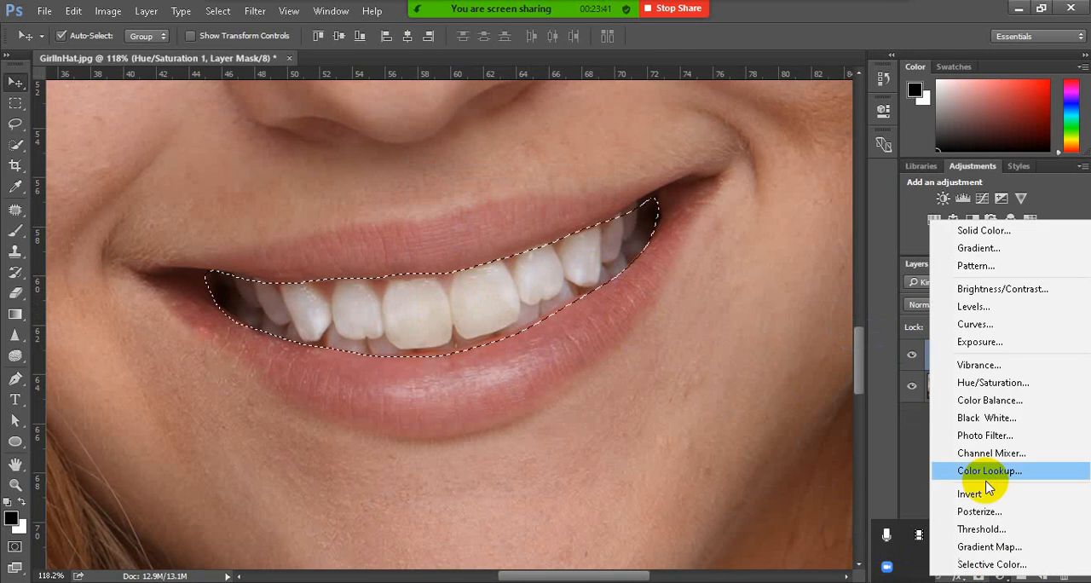
pyautogui.click(977, 324)
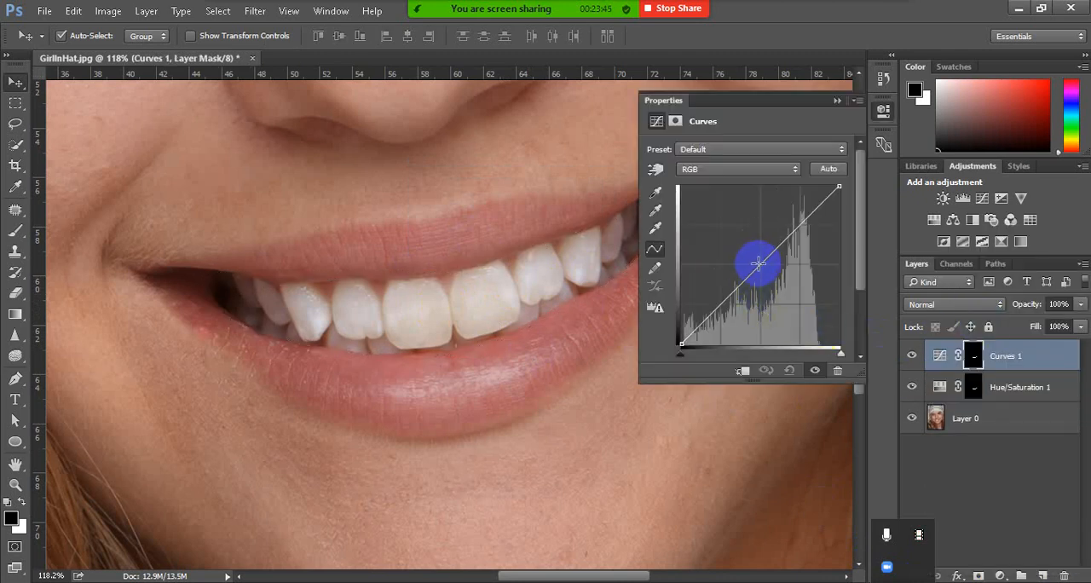
pyautogui.moveTo(760, 263); pyautogui.dragTo(750, 266)
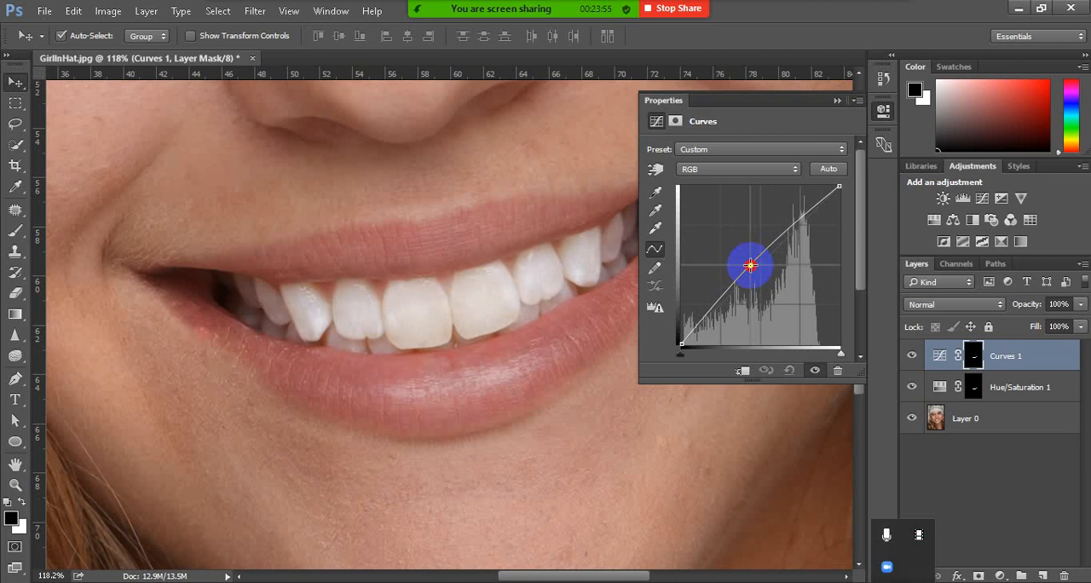
pyautogui.moveTo(751, 265); pyautogui.dragTo(750, 262)
pyautogui.click(837, 100)
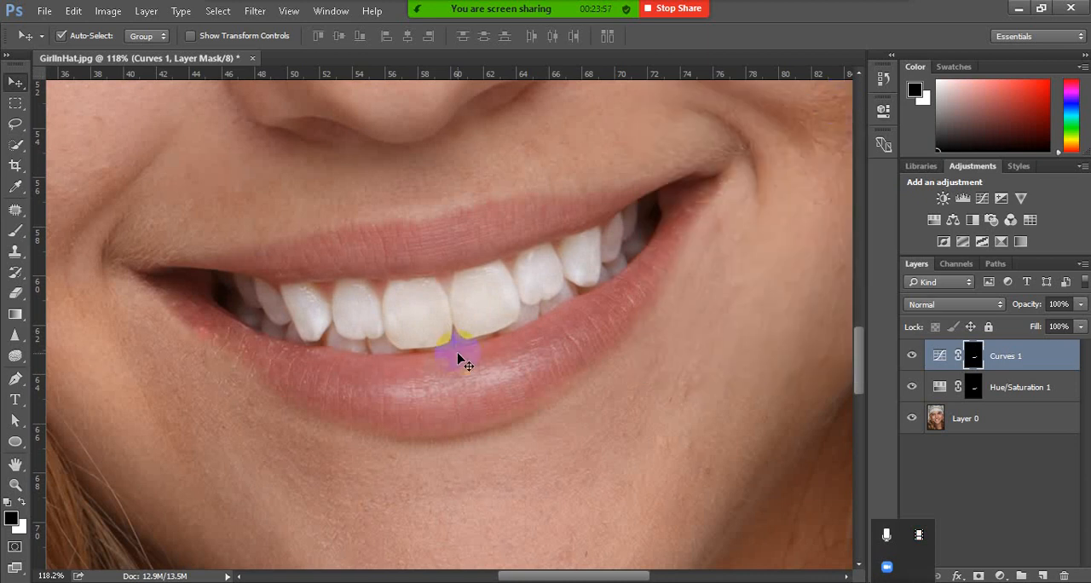
pyautogui.scroll(-6, 458, 358)
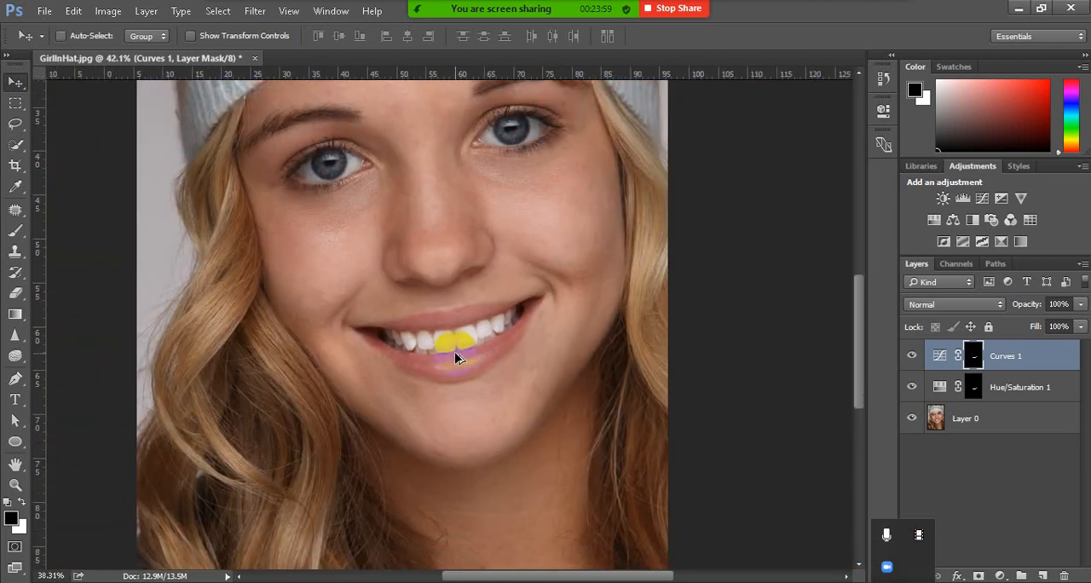
pyautogui.hscroll(-3, 409, 434)
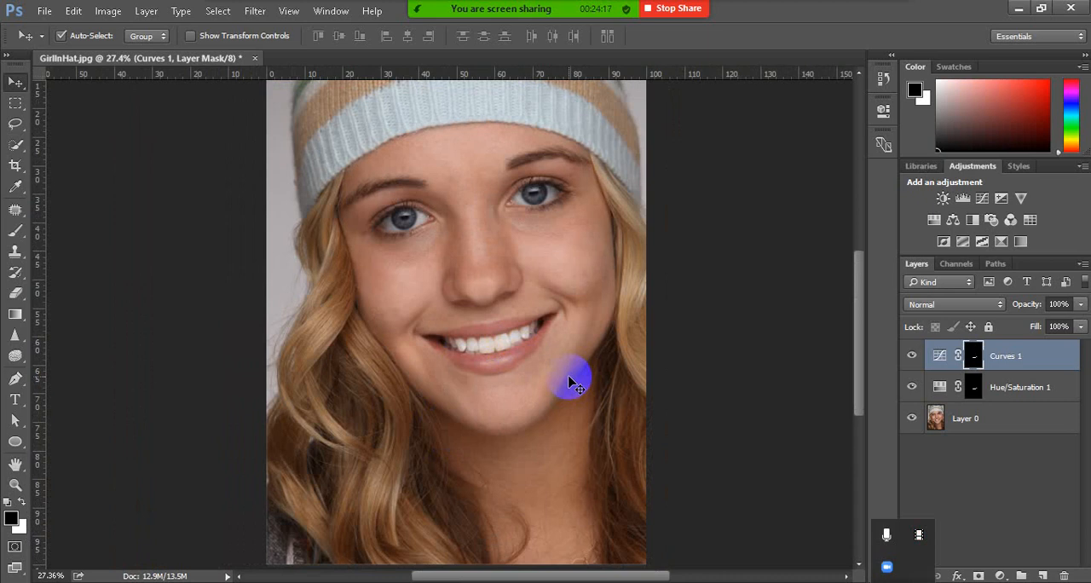
pyautogui.scroll(5, 512, 336)
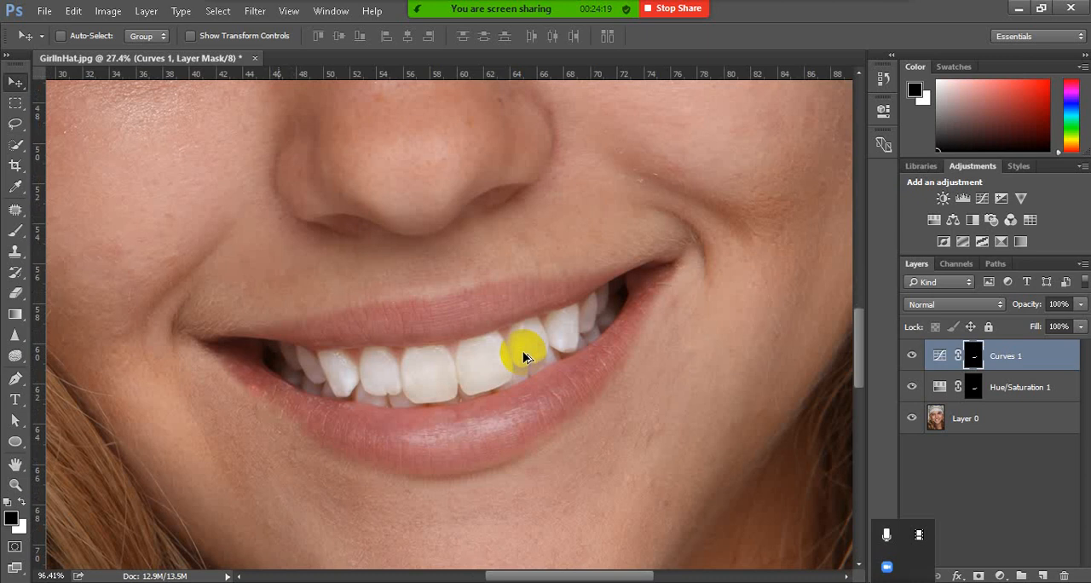
pyautogui.hscroll(-2, 526, 358)
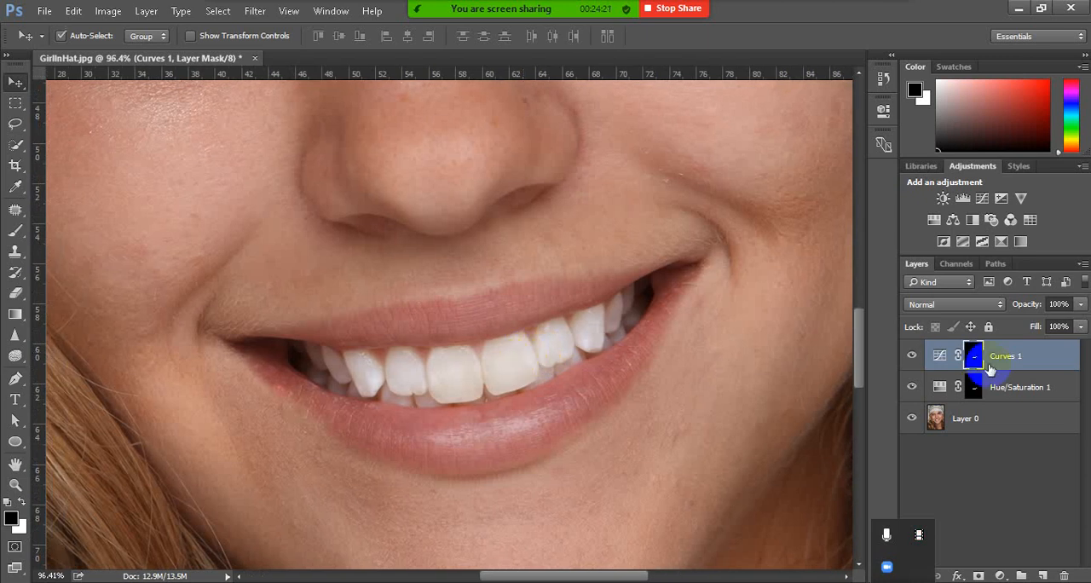
pyautogui.click(15, 124)
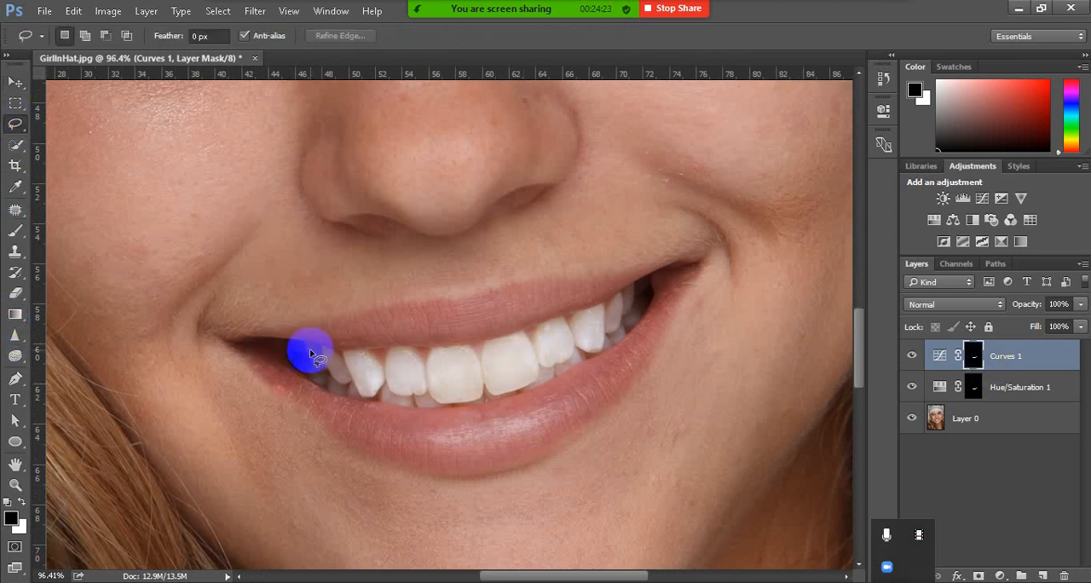
pyautogui.moveTo(311, 354)
pyautogui.mouseDown()
pyautogui.moveTo(463, 316)
pyautogui.moveTo(537, 314)
pyautogui.moveTo(538, 336)
pyautogui.moveTo(397, 368)
pyautogui.moveTo(363, 369)
pyautogui.moveTo(322, 348)
pyautogui.mouseUp()
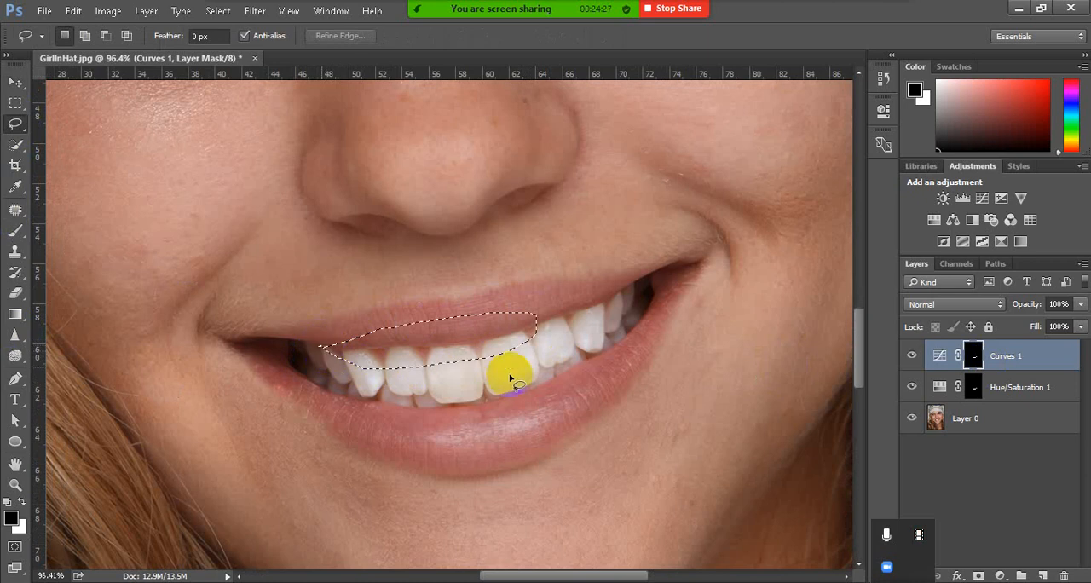
pyautogui.click(512, 380)
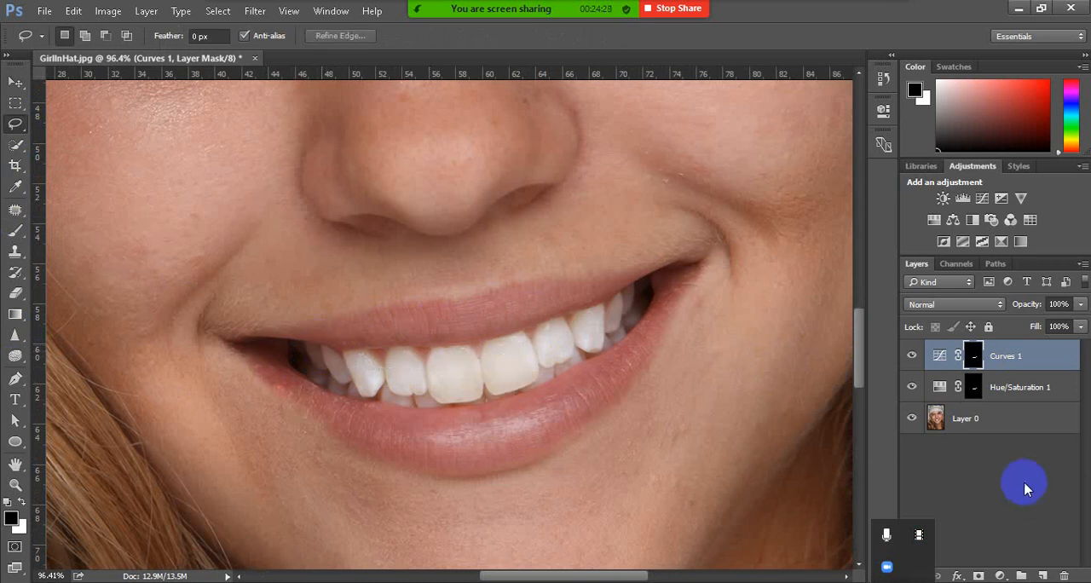
# On Layer 0, lasso the upper front teeth and adjoining lip, then add a Hue/Saturation adjustment with Master Saturation at -53
pyautogui.click(971, 421)
pyautogui.click(389, 366)
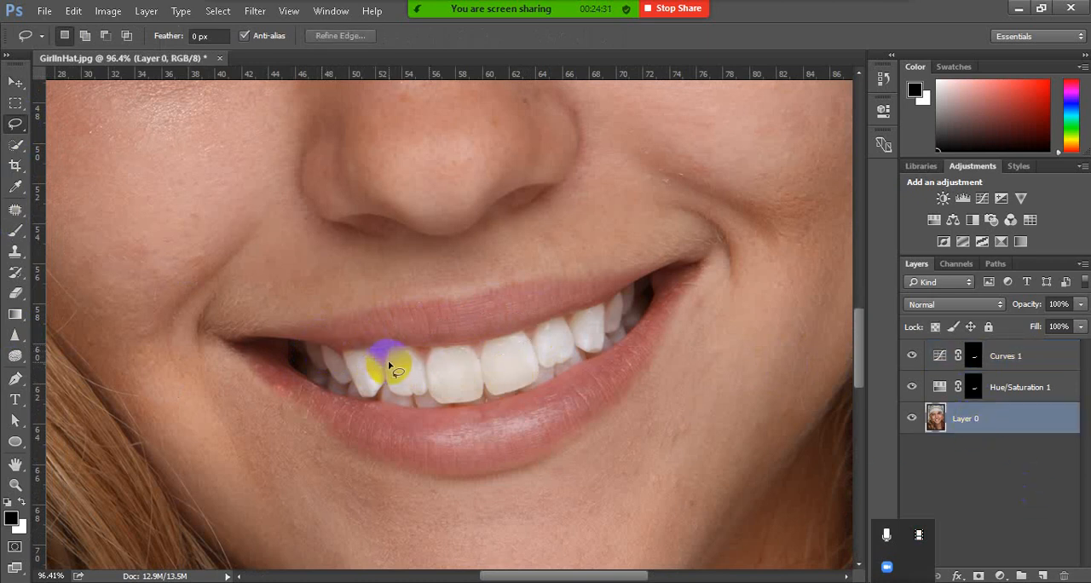
pyautogui.moveTo(390, 361)
pyautogui.mouseDown()
pyautogui.moveTo(426, 319)
pyautogui.moveTo(514, 310)
pyautogui.moveTo(527, 320)
pyautogui.moveTo(500, 355)
pyautogui.moveTo(435, 370)
pyautogui.moveTo(390, 337)
pyautogui.mouseUp()
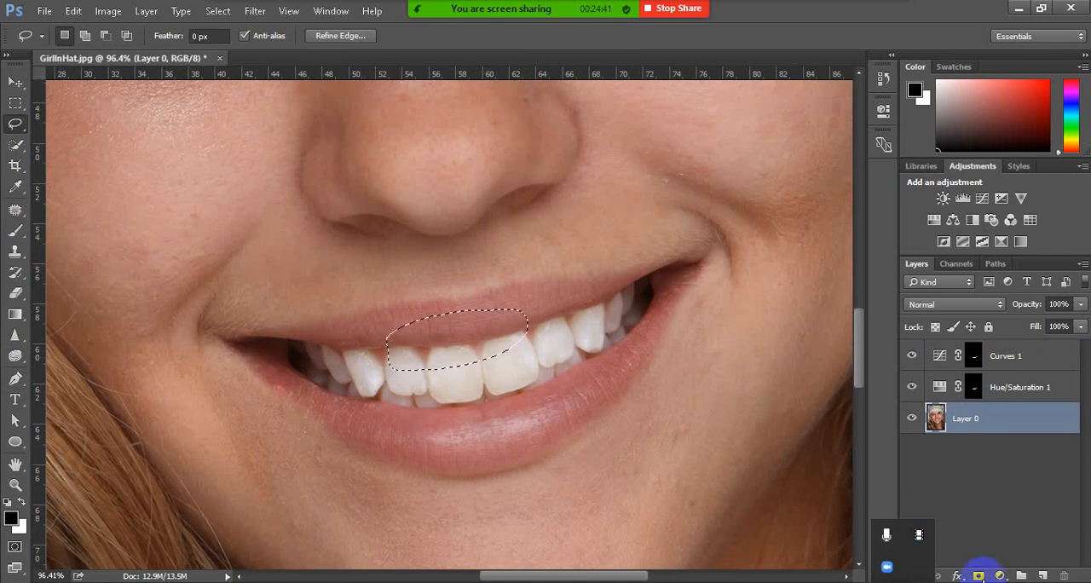
pyautogui.click(1001, 577)
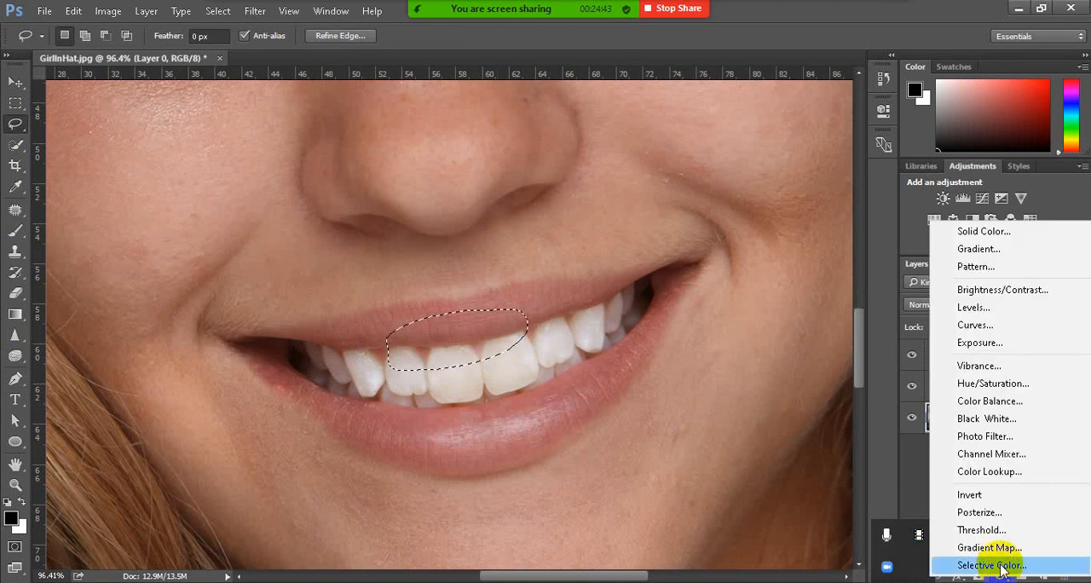
pyautogui.click(932, 380)
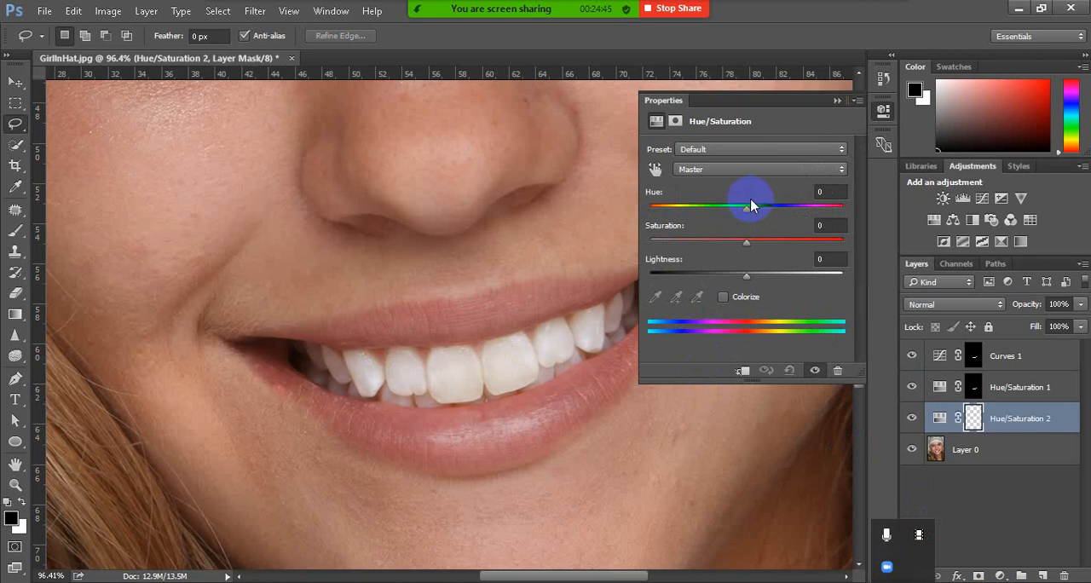
pyautogui.moveTo(746, 242); pyautogui.dragTo(703, 250)
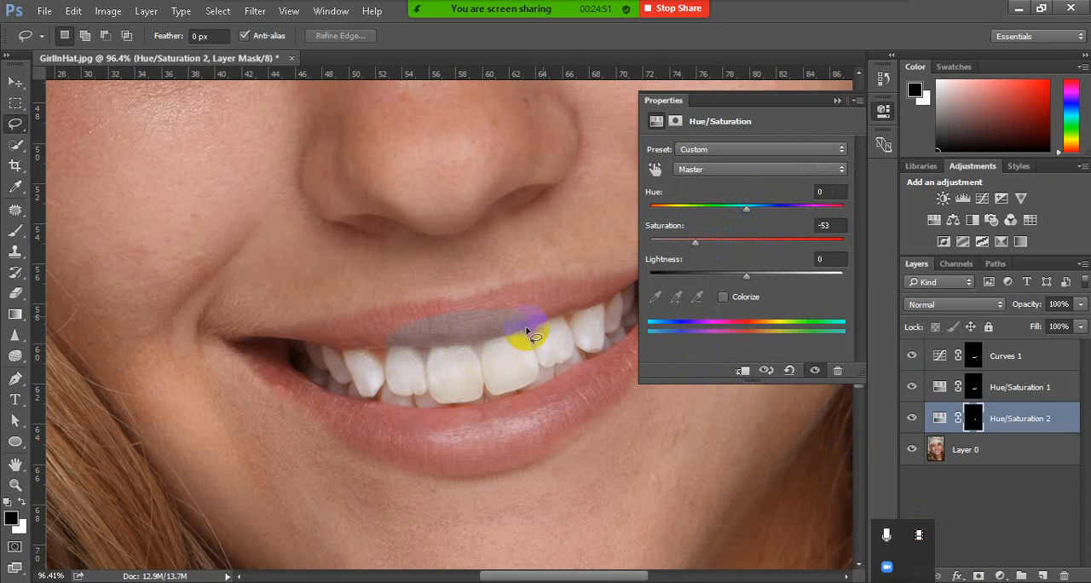
# Set the Yellows Saturation of the Hue/Saturation 2 adjustment to -9
pyautogui.click(742, 170)
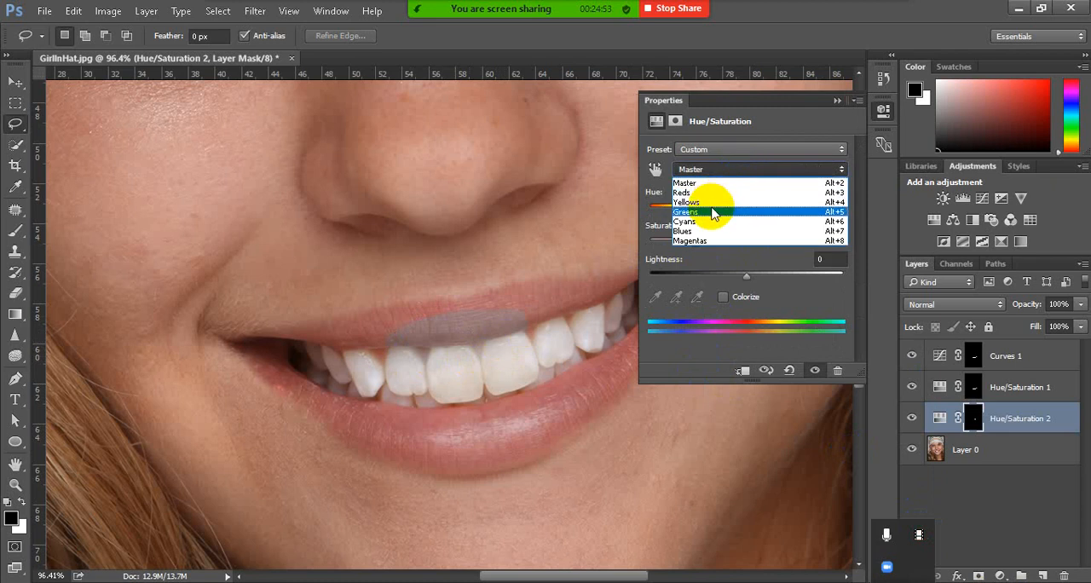
pyautogui.click(724, 203)
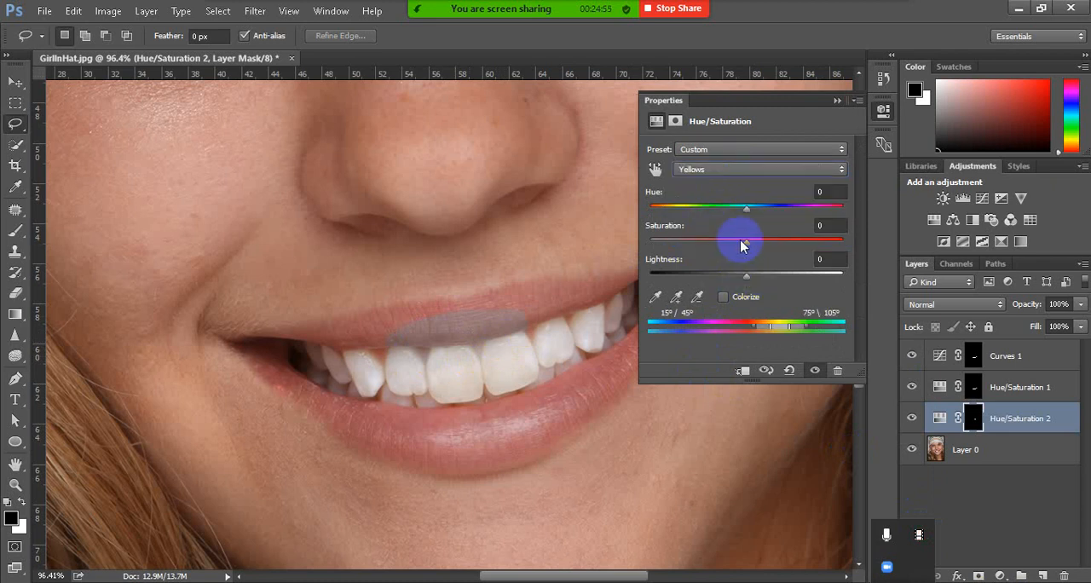
pyautogui.moveTo(738, 242); pyautogui.dragTo(738, 253)
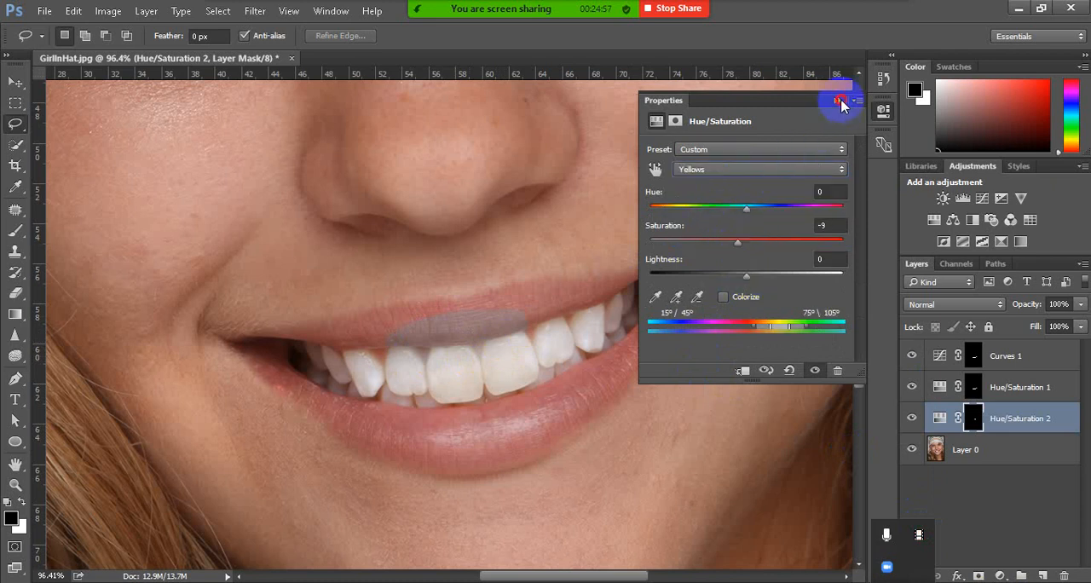
pyautogui.click(839, 101)
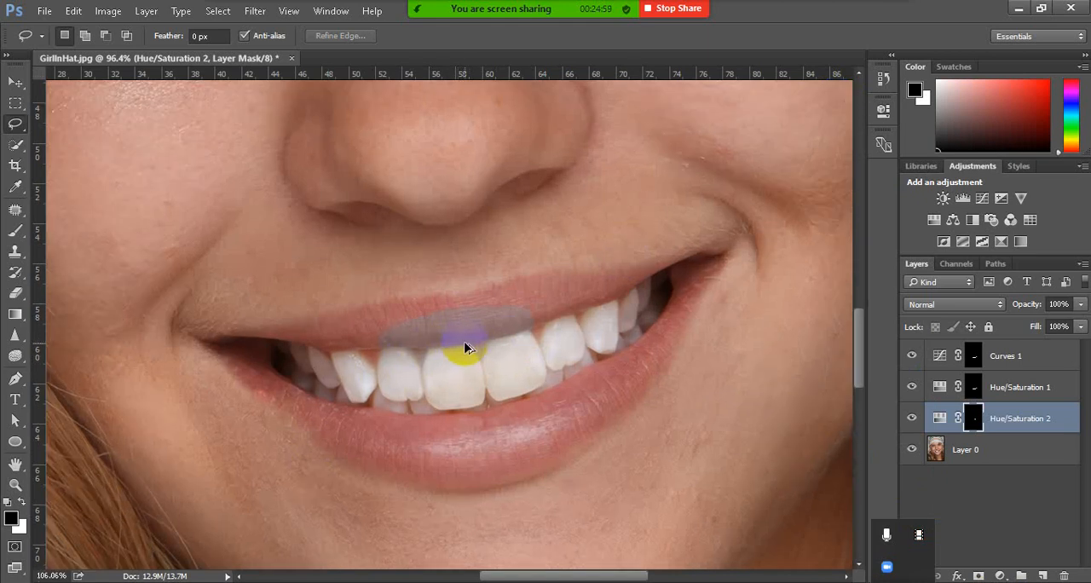
# Paint black with a 176 px brush on the Hue/Saturation 2 mask over the left end of the gray upper-lip patch
pyautogui.scroll(2, 460, 345)
pyautogui.hscroll(-3, 466, 347)
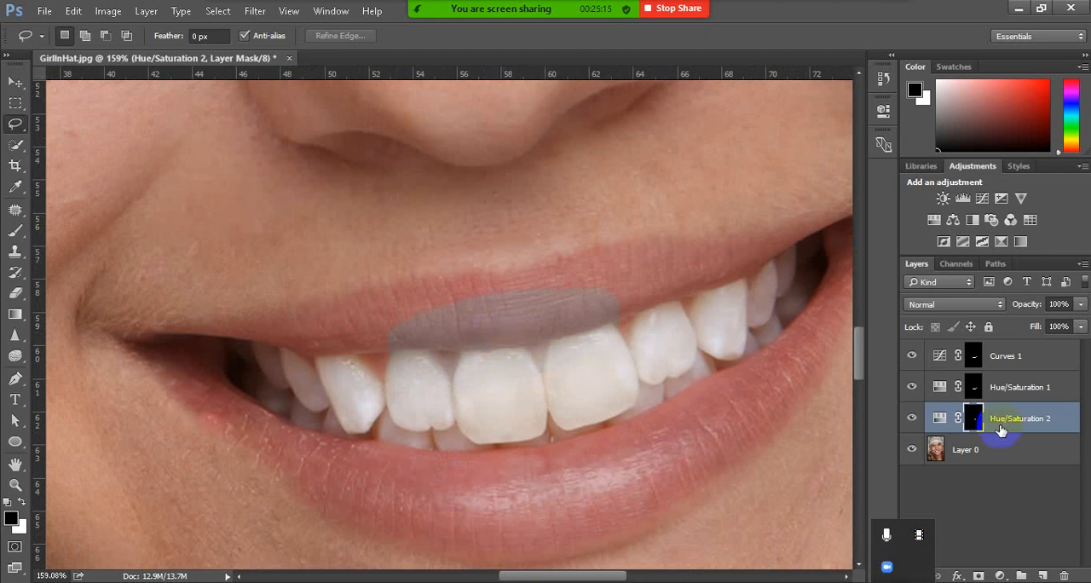
pyautogui.press('alt')
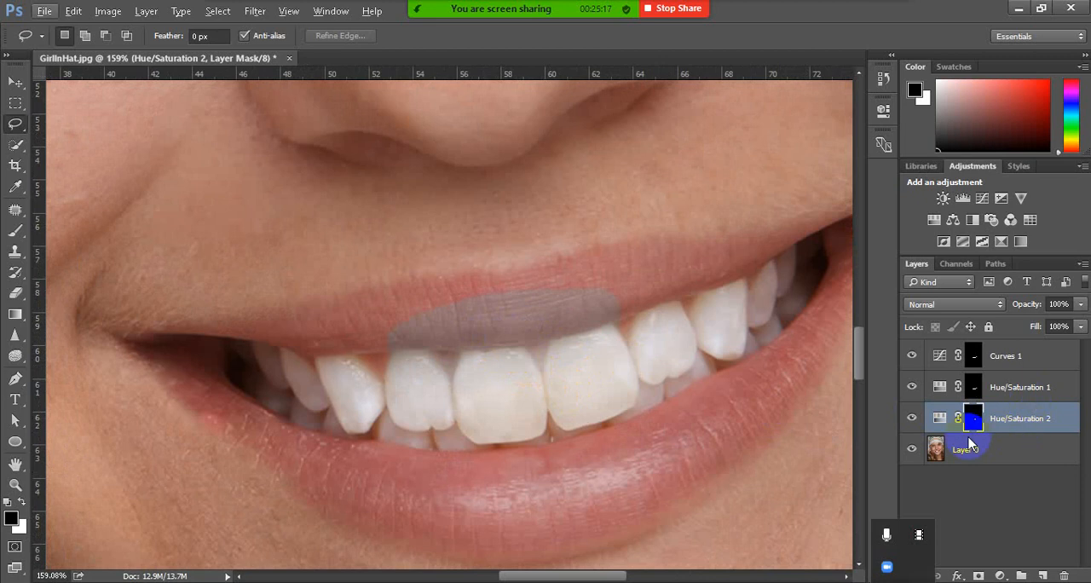
pyautogui.click(17, 231)
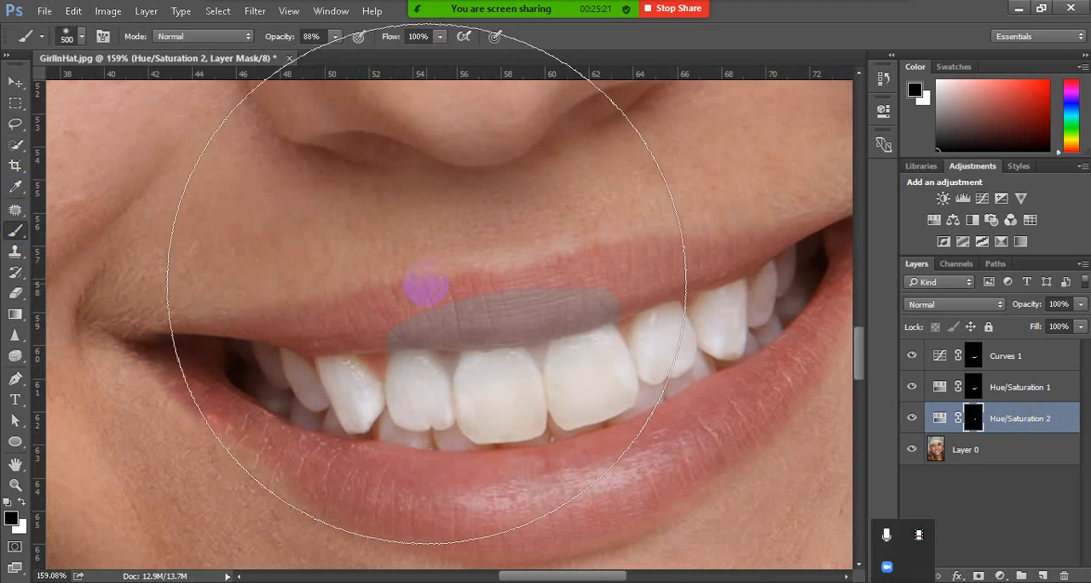
pyautogui.press('[')
pyautogui.press('[')
pyautogui.press('[')
pyautogui.press('[')
pyautogui.press('[')
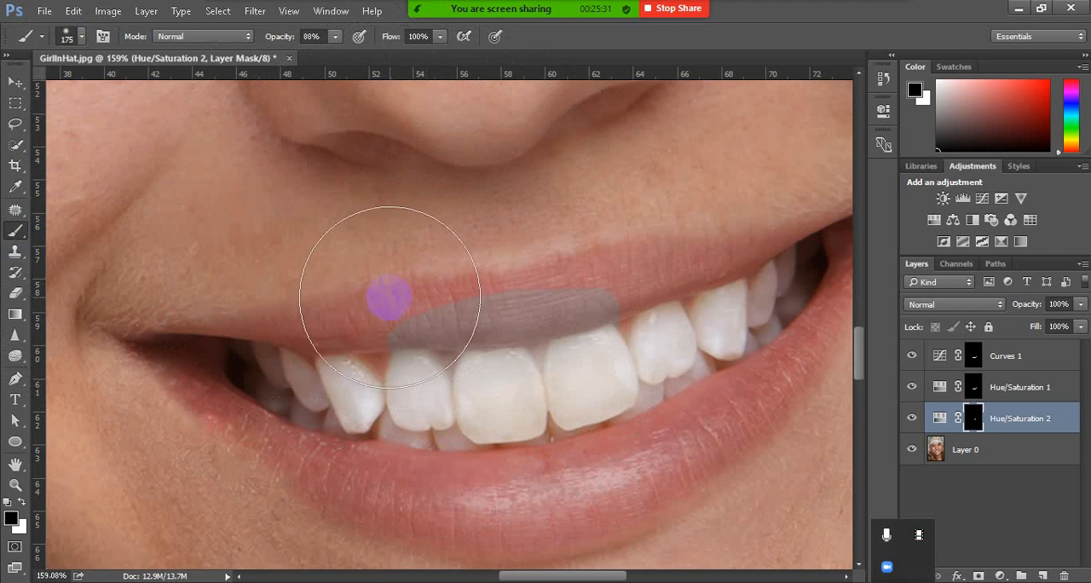
pyautogui.press('alt')
pyautogui.moveTo(390, 296)
pyautogui.mouseDown()
pyautogui.moveTo(400, 339)
pyautogui.moveTo(393, 253)
pyautogui.moveTo(411, 376)
pyautogui.moveTo(366, 202)
pyautogui.mouseUp()
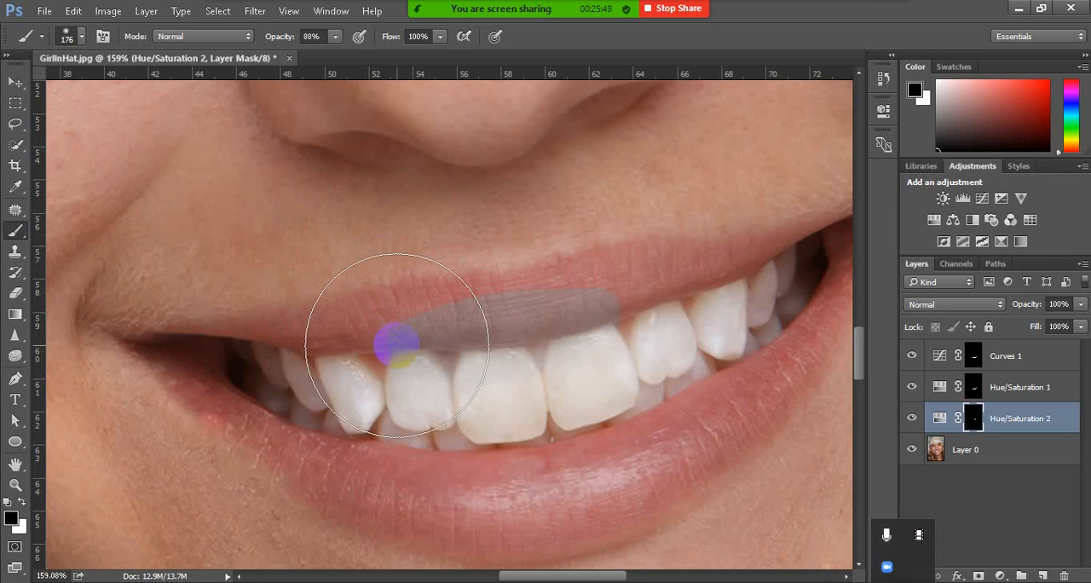
# Reduce the black brush to 40 px and mask out the remaining gray patch along the upper lip on Hue/Saturation 2
pyautogui.press('x')
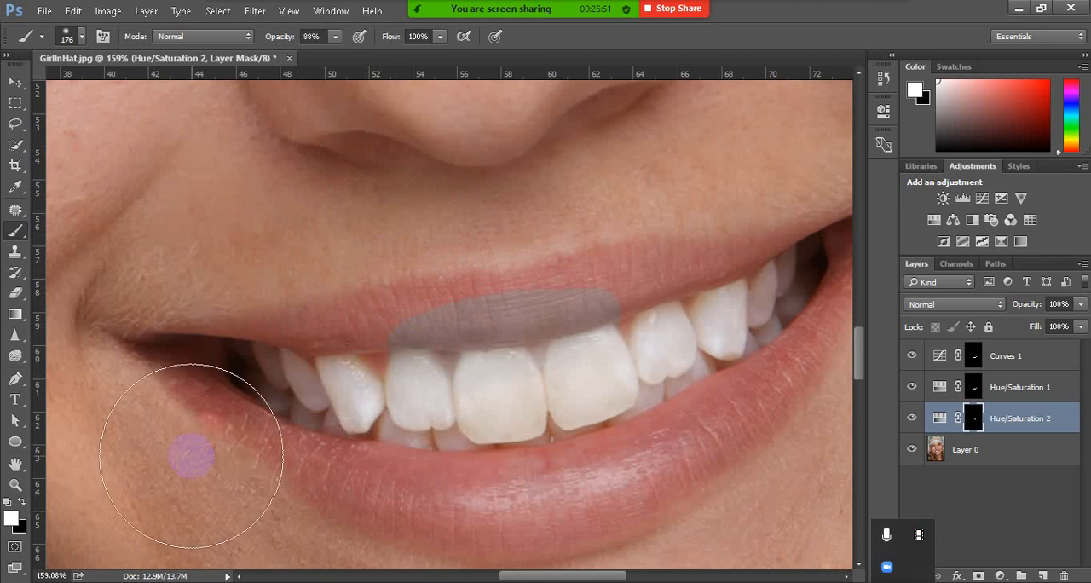
pyautogui.click(24, 502)
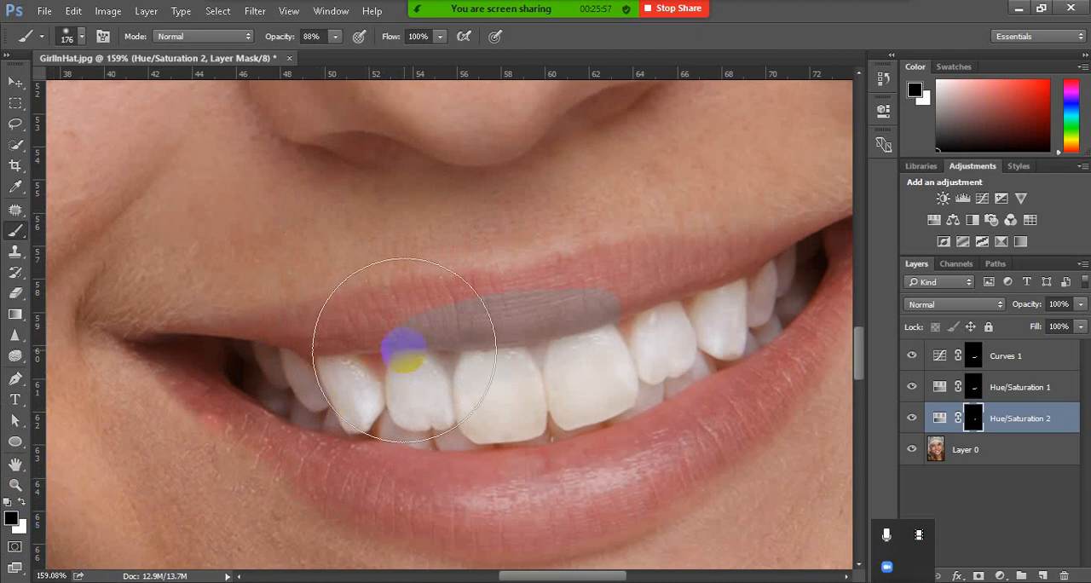
pyautogui.press('[')
pyautogui.press('[')
pyautogui.press('[')
pyautogui.press('[')
pyautogui.press('[')
pyautogui.press('[')
pyautogui.press('[')
pyautogui.press('[')
pyautogui.press('[')
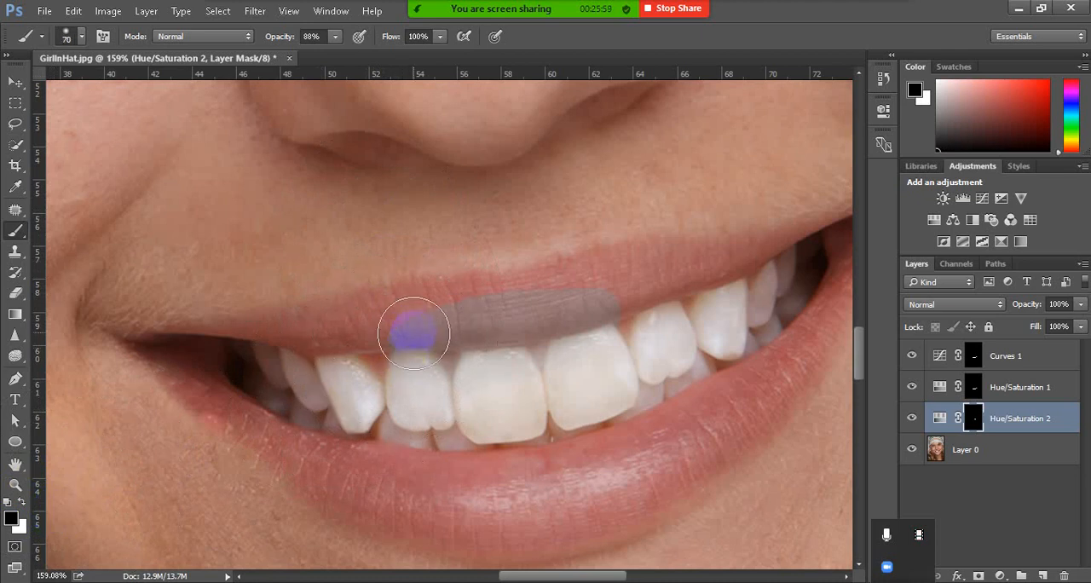
pyautogui.press('[')
pyautogui.moveTo(401, 325)
pyautogui.mouseDown()
pyautogui.moveTo(521, 306)
pyautogui.moveTo(372, 333)
pyautogui.moveTo(506, 320)
pyautogui.moveTo(603, 292)
pyautogui.moveTo(575, 314)
pyautogui.moveTo(503, 331)
pyautogui.mouseUp()
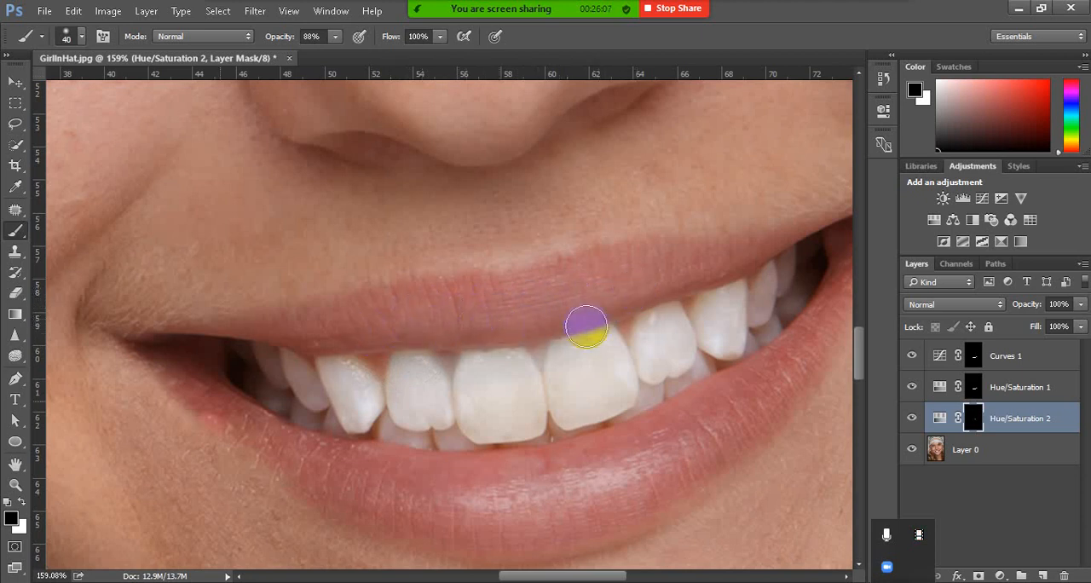
pyautogui.scroll(-5, 510, 358)
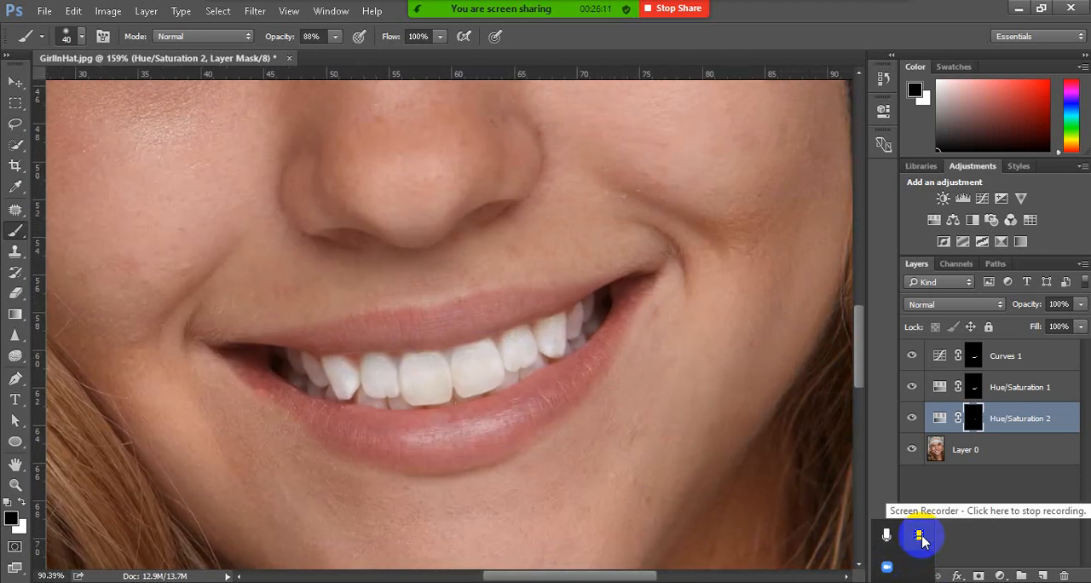
pyautogui.moveTo(517, 6)
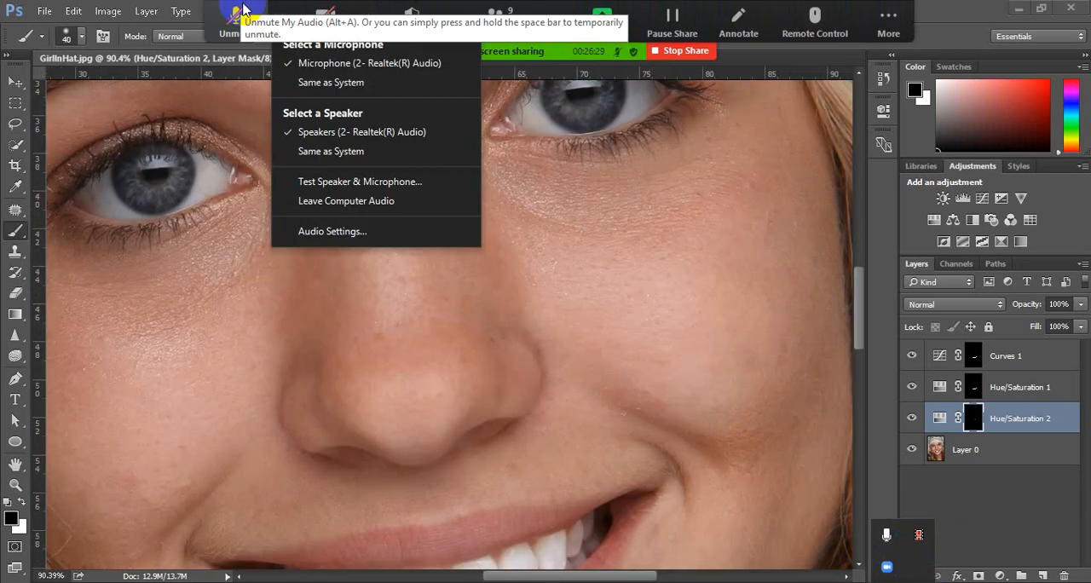
pyautogui.click(238, 13)
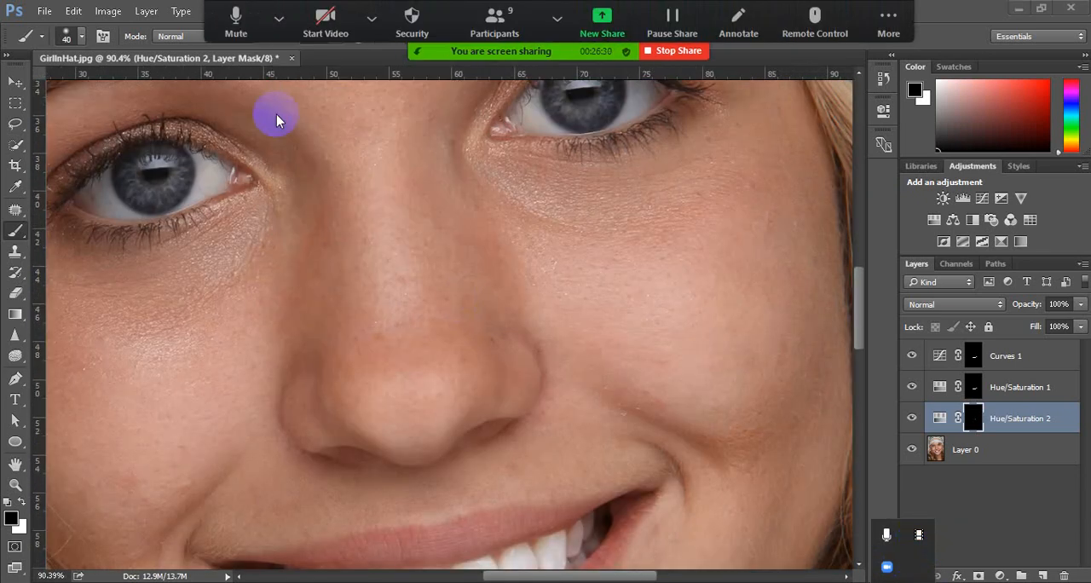
pyautogui.scroll(-5, 372, 258)
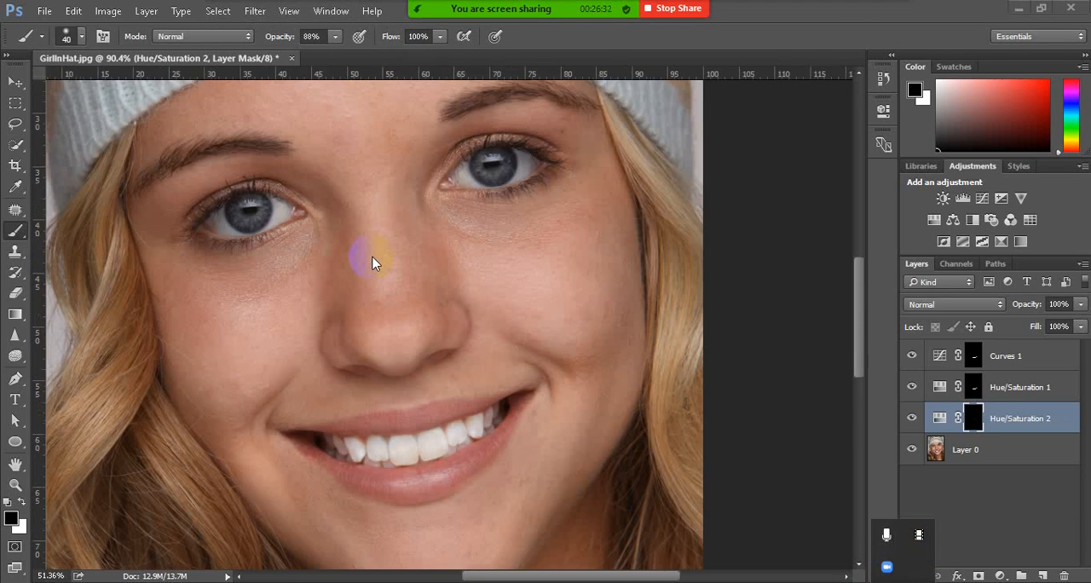
pyautogui.scroll(5, 397, 394)
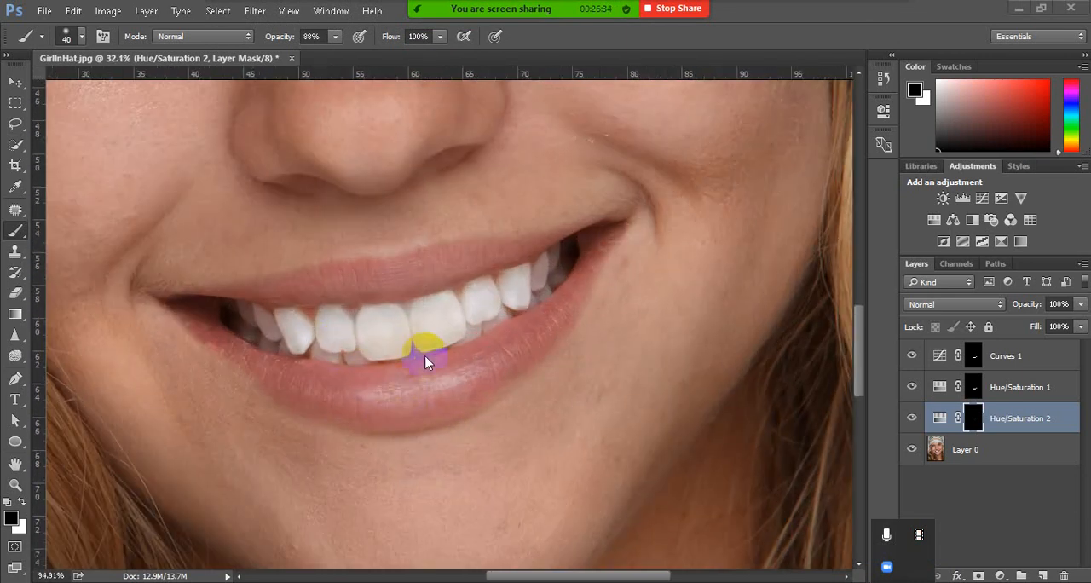
pyautogui.press('alt')
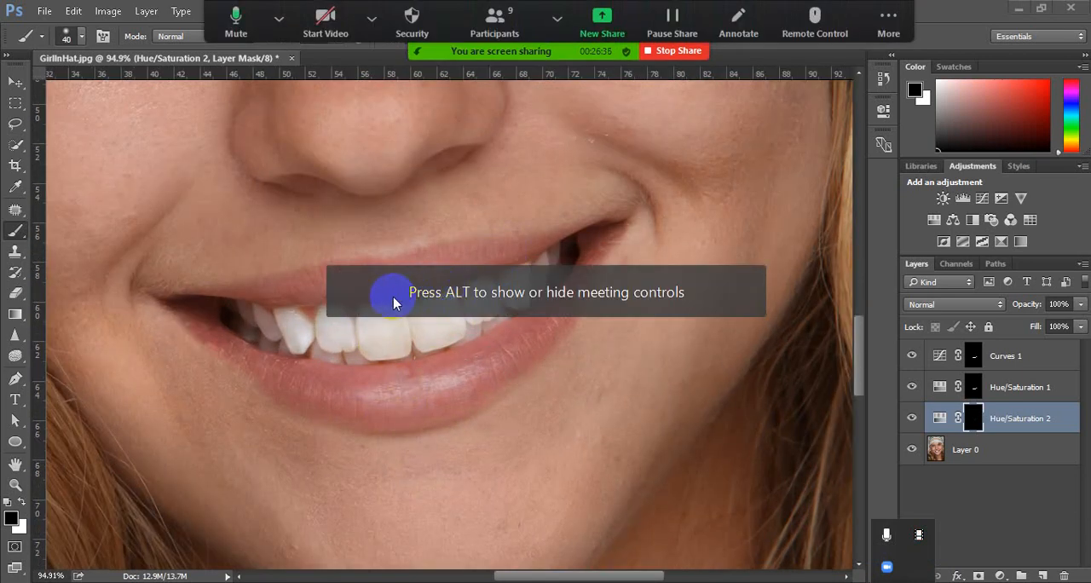
# Touch up the Hue/Saturation 2 mask with black using the 40 px brush along the upper edge of the front teeth
pyautogui.click(448, 311)
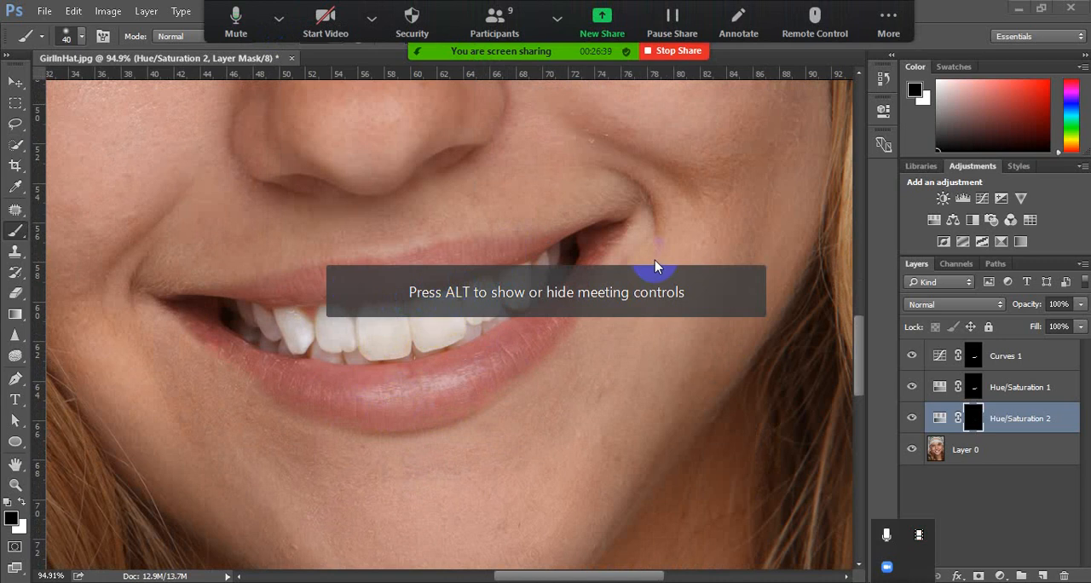
pyautogui.click(481, 292)
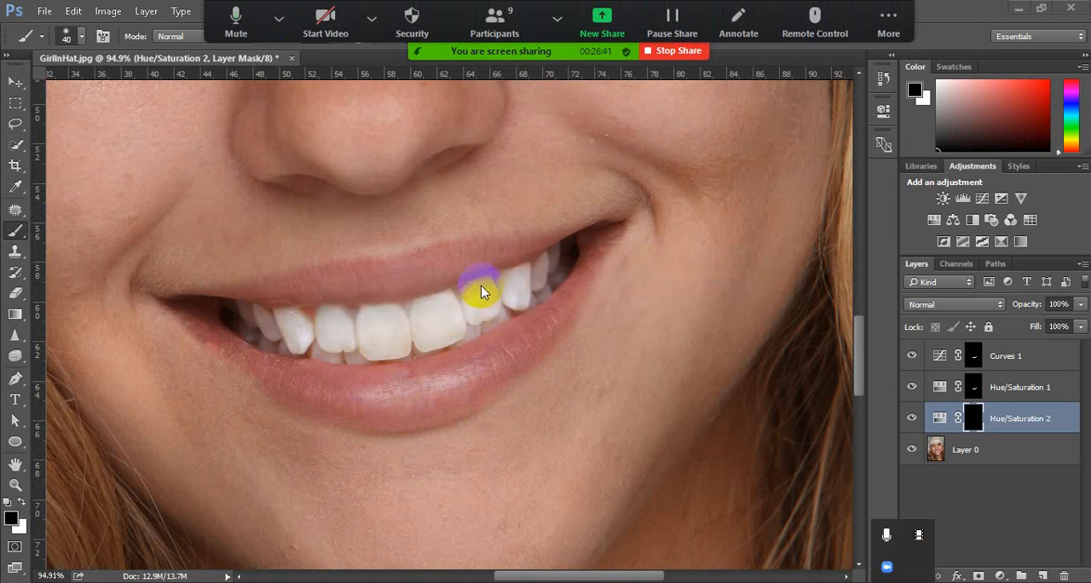
# On Layer 0, outline the reddish spot in the outer white of the first eye with the Patch tool and replace it with cleaner white
pyautogui.scroll(3, 155, 128)
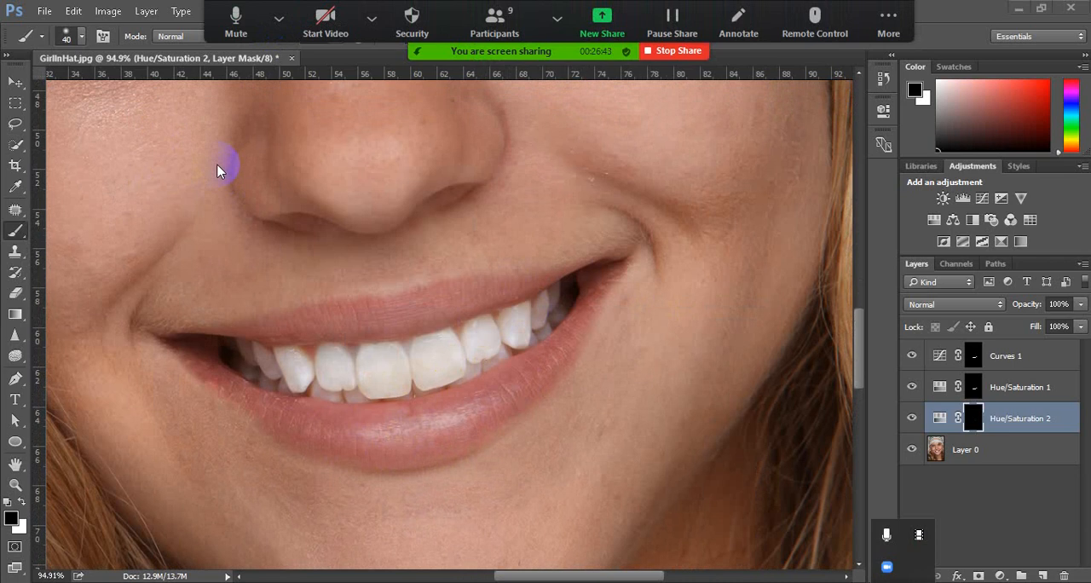
pyautogui.scroll(5, 97, 181)
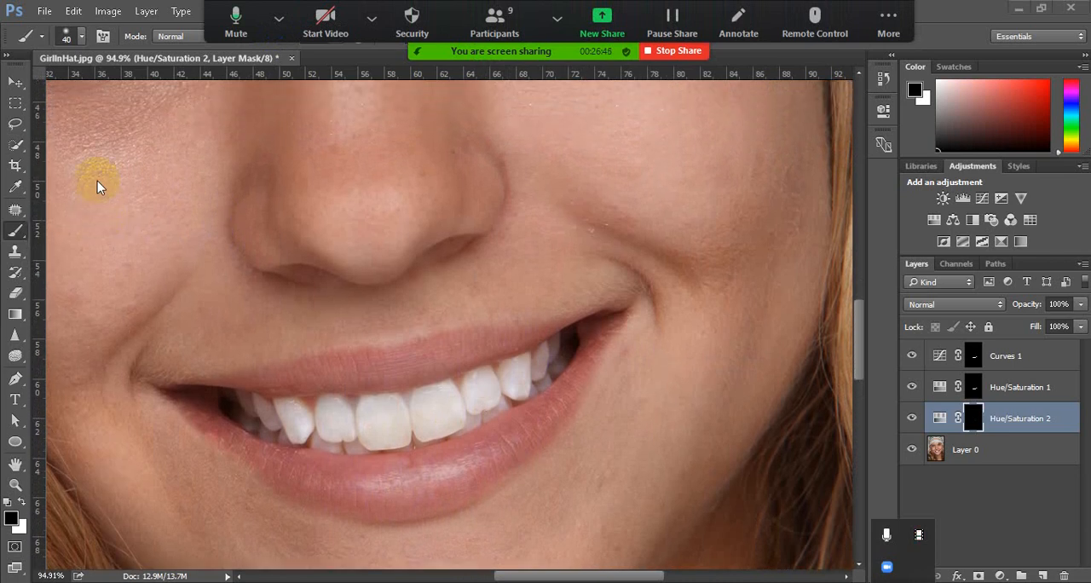
pyautogui.scroll(1, 284, 342)
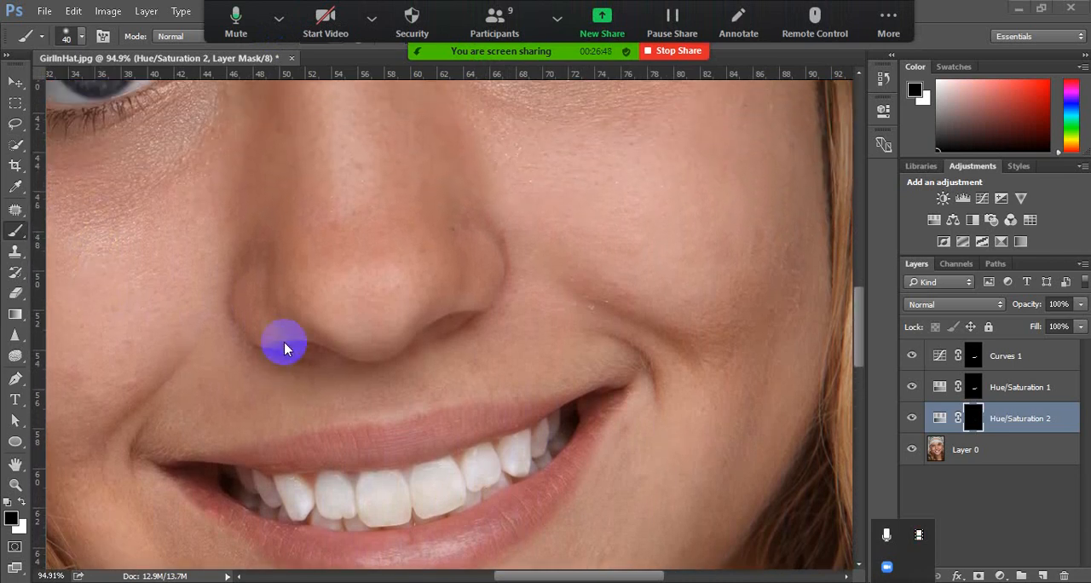
pyautogui.scroll(5, 284, 341)
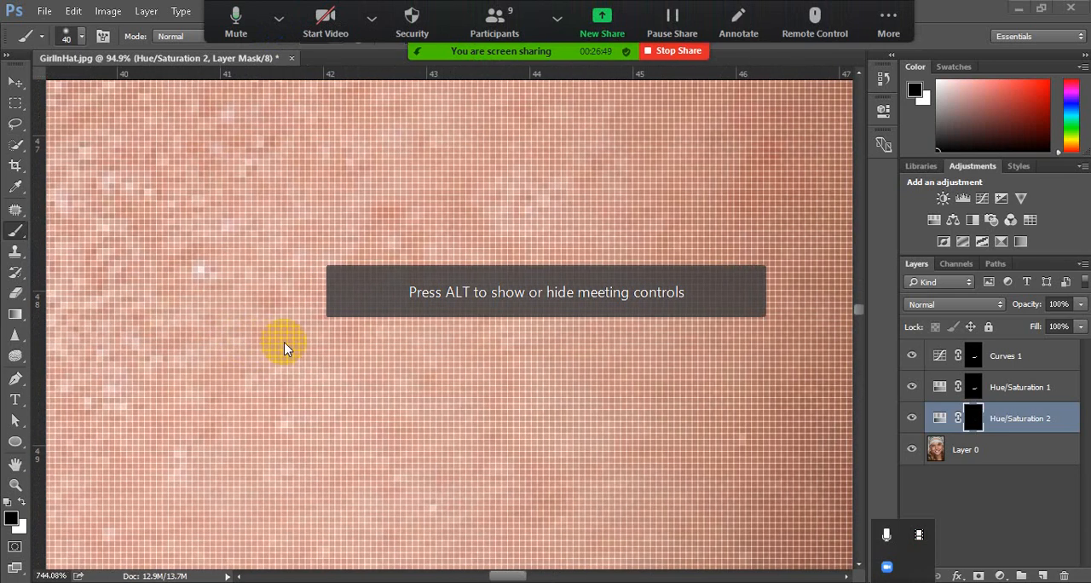
pyautogui.hscroll(1, 284, 347)
pyautogui.scroll(-6, 285, 348)
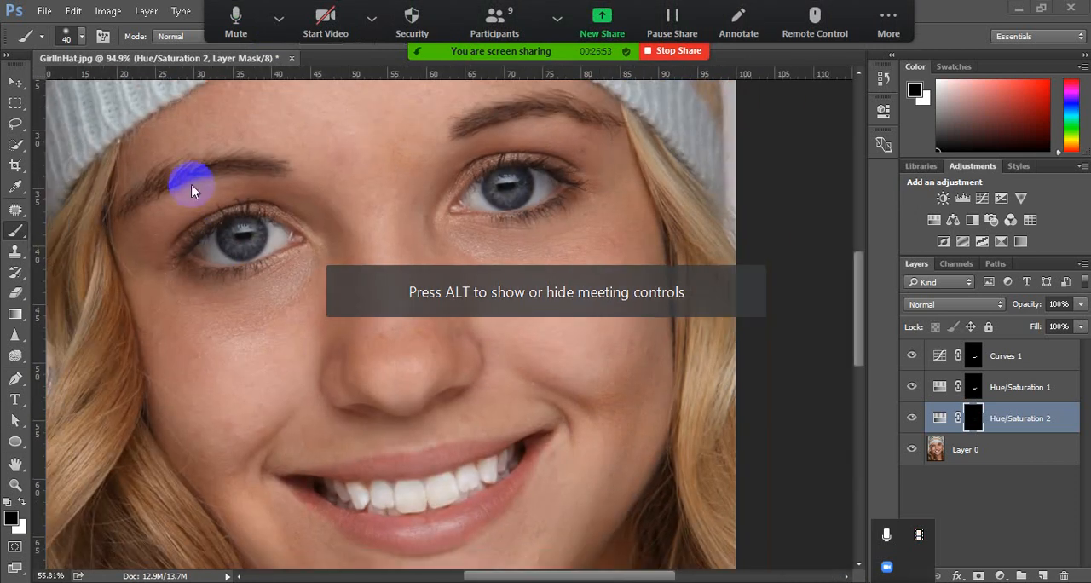
pyautogui.scroll(3, 190, 174)
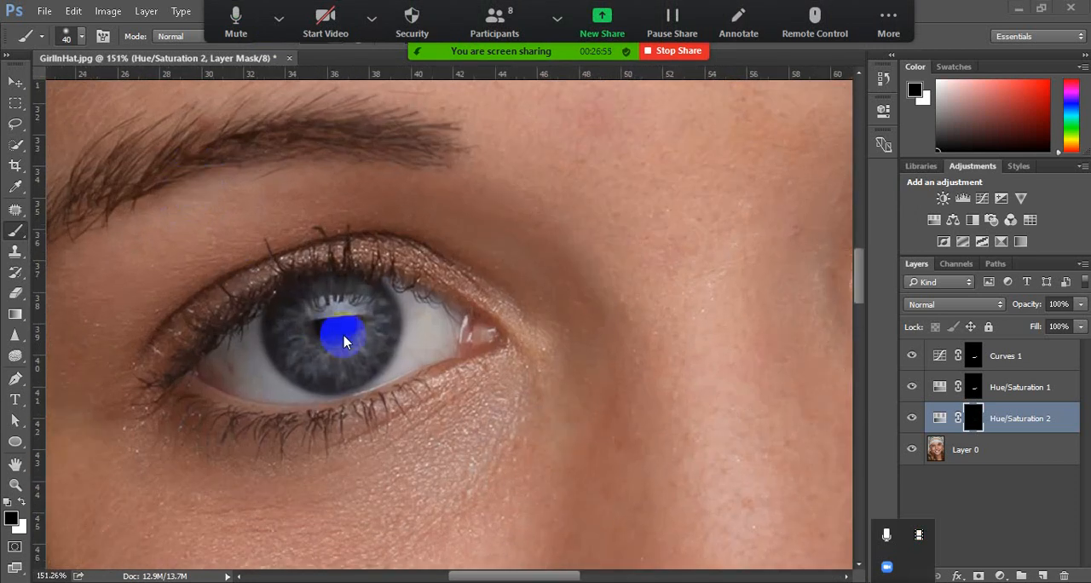
pyautogui.scroll(1, 350, 334)
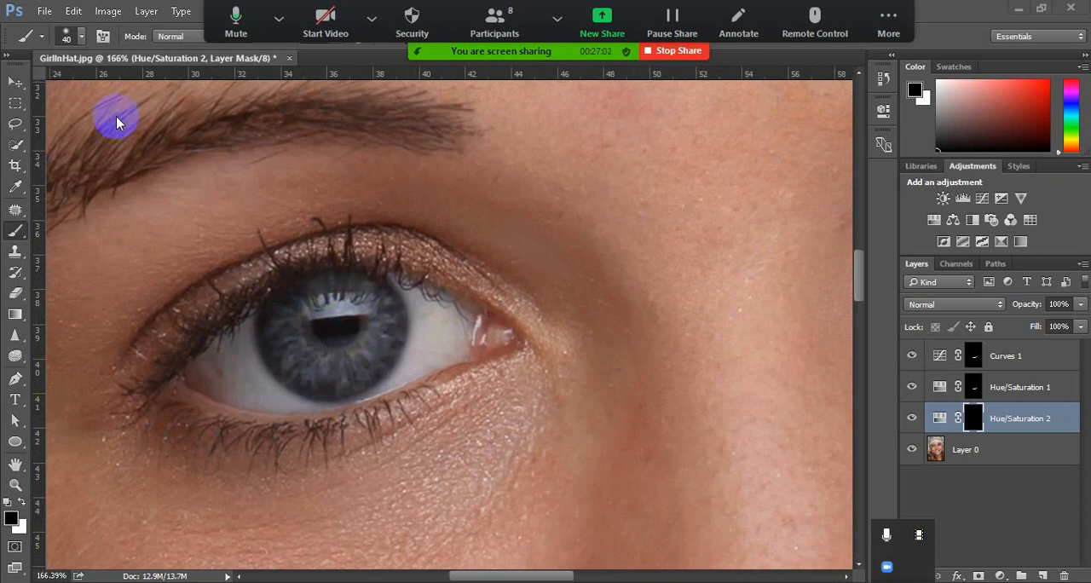
pyautogui.click(16, 210)
pyautogui.click(18, 215)
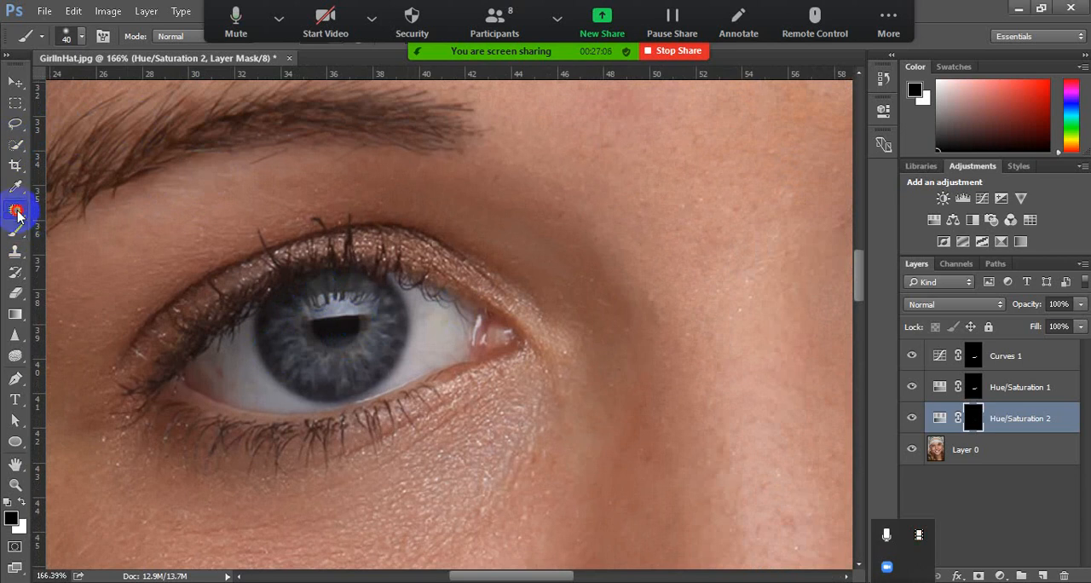
pyautogui.click(92, 242)
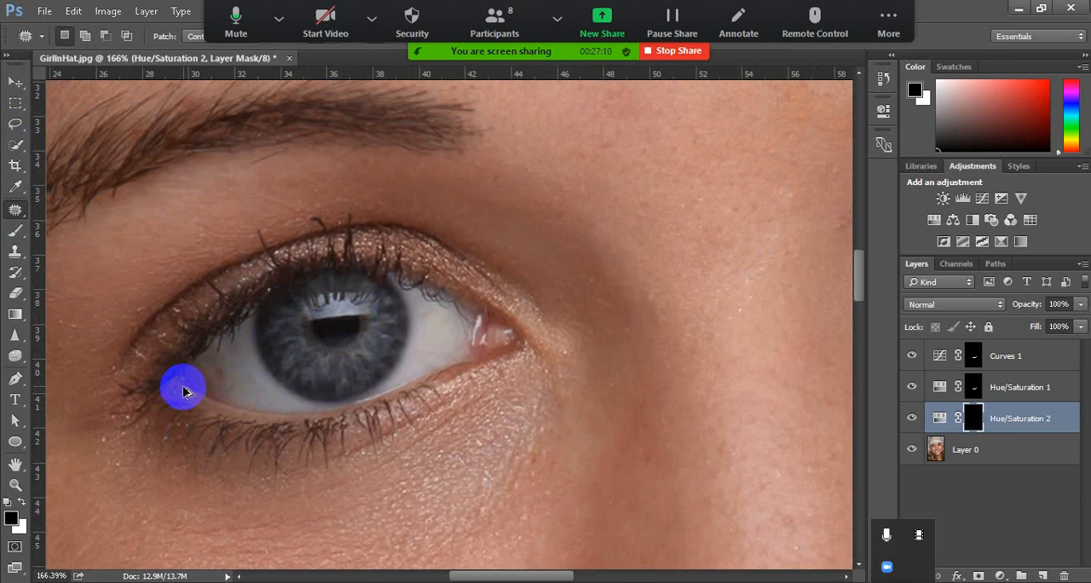
pyautogui.scroll(5, 182, 383)
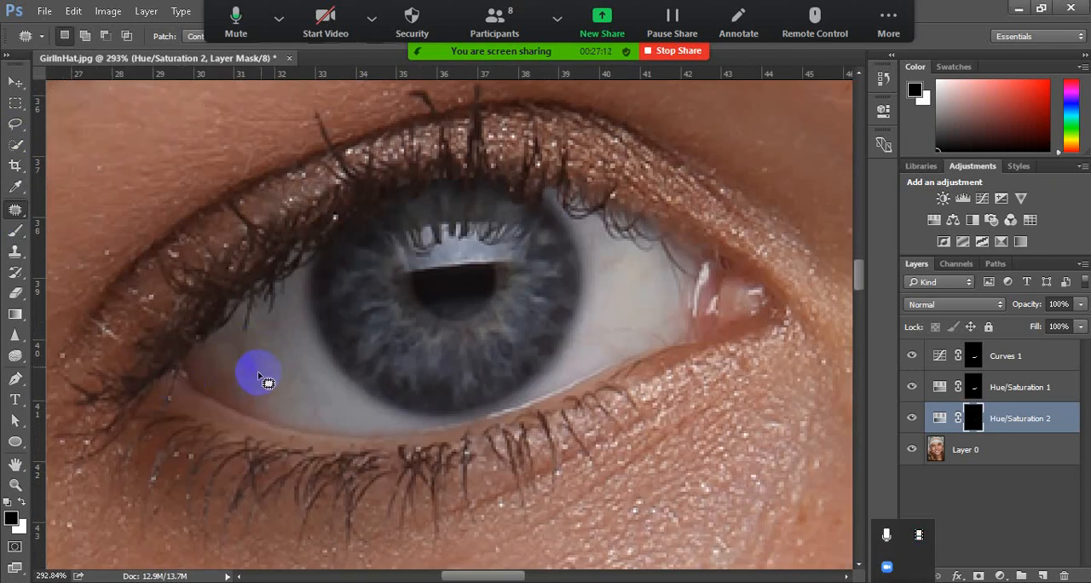
pyautogui.moveTo(243, 356)
pyautogui.mouseDown()
pyautogui.moveTo(249, 375)
pyautogui.moveTo(280, 353)
pyautogui.mouseUp()
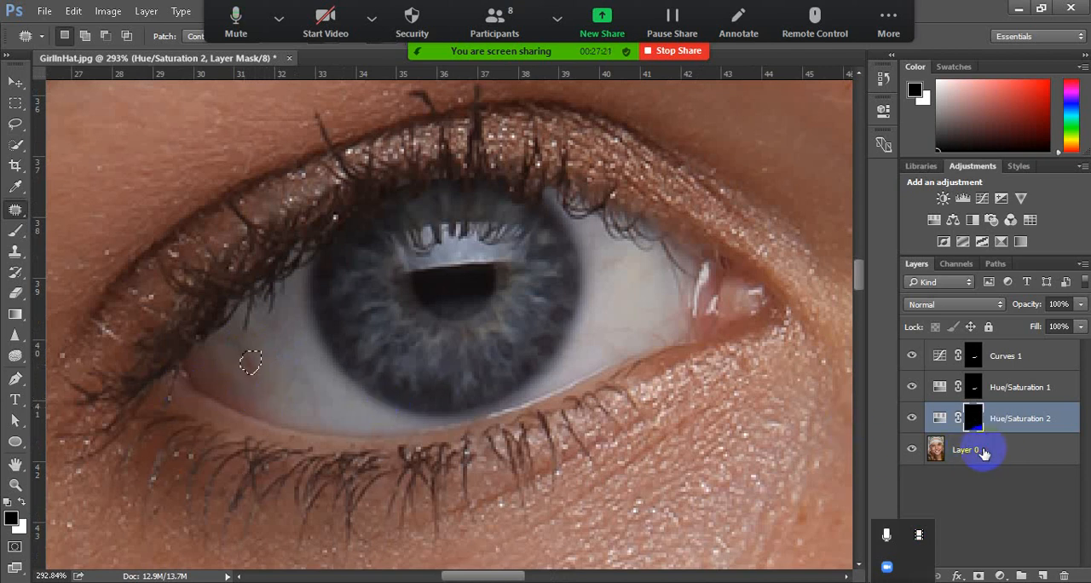
pyautogui.click(983, 453)
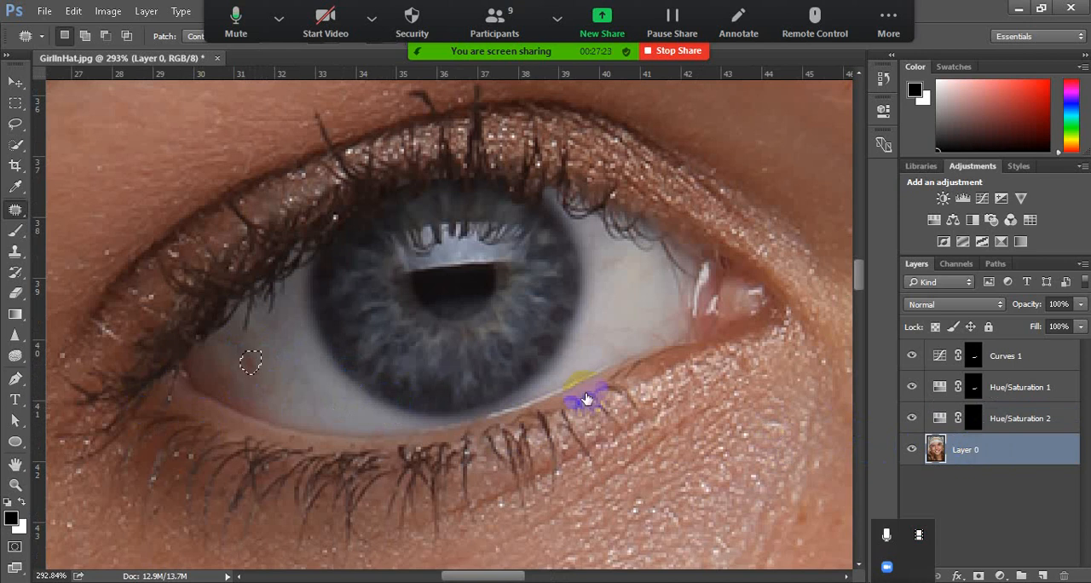
pyautogui.moveTo(252, 364); pyautogui.dragTo(287, 361)
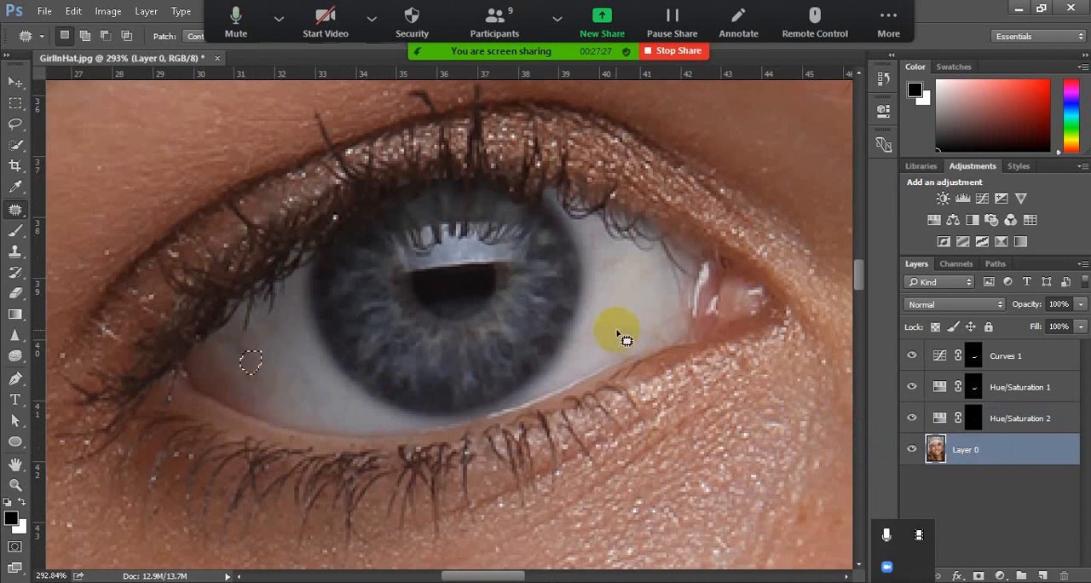
# Patch the discolored spots in the white between the iris and the inner corner of the same eye
pyautogui.moveTo(605, 329)
pyautogui.mouseDown()
pyautogui.moveTo(651, 326)
pyautogui.moveTo(671, 340)
pyautogui.moveTo(605, 329)
pyautogui.moveTo(649, 318)
pyautogui.mouseUp()
pyautogui.click(601, 265)
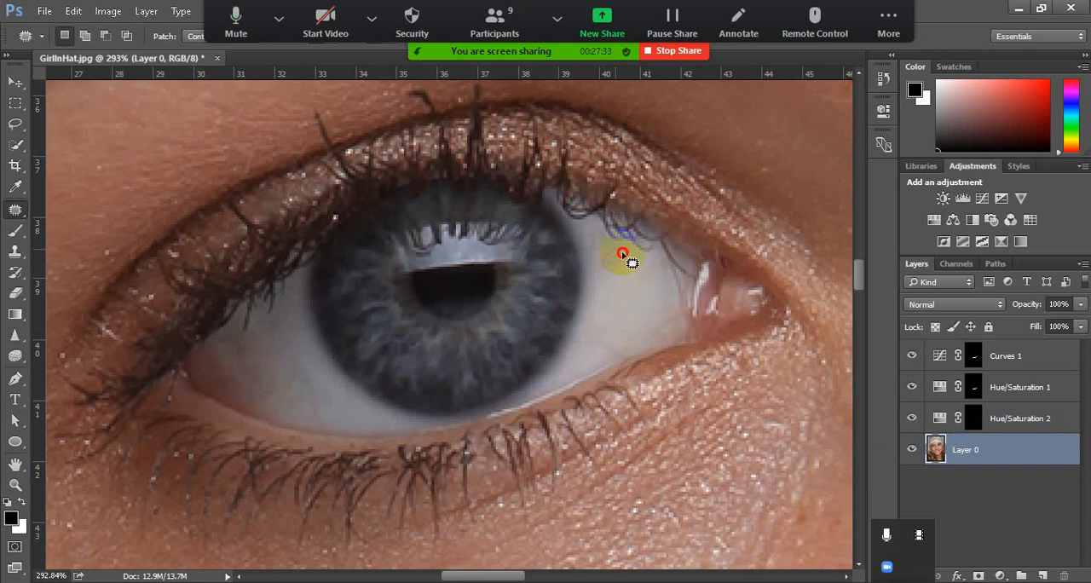
pyautogui.moveTo(624, 254); pyautogui.dragTo(615, 284)
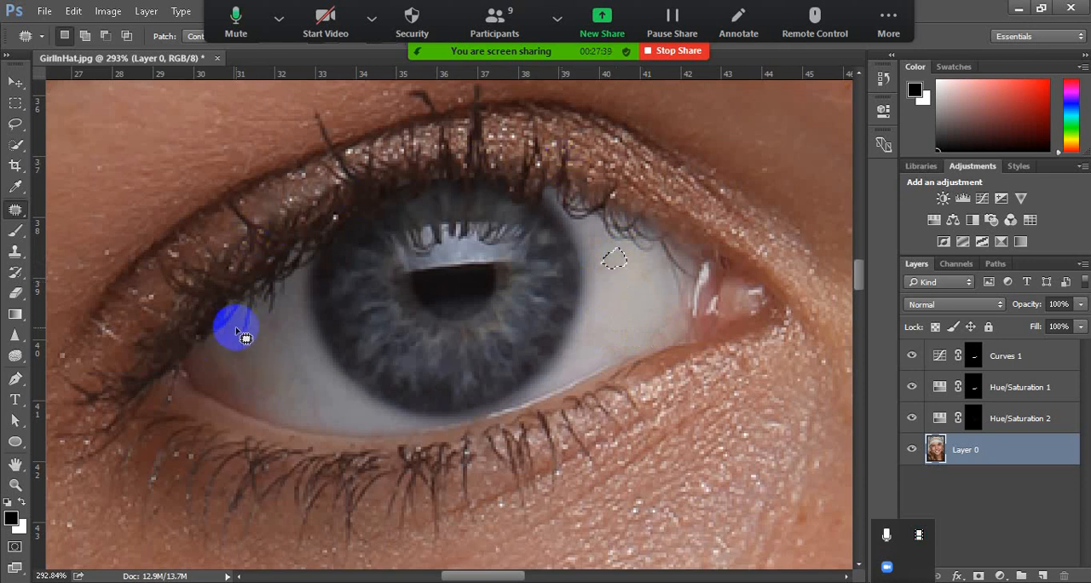
# Patch the stray lash tips overlapping the outer white of the eye with clean white from beside the iris
pyautogui.moveTo(249, 339)
pyautogui.mouseDown()
pyautogui.moveTo(253, 299)
pyautogui.moveTo(251, 331)
pyautogui.moveTo(241, 331)
pyautogui.moveTo(259, 325)
pyautogui.moveTo(249, 324)
pyautogui.moveTo(260, 349)
pyautogui.moveTo(273, 326)
pyautogui.moveTo(264, 304)
pyautogui.moveTo(245, 320)
pyautogui.moveTo(270, 356)
pyautogui.mouseUp()
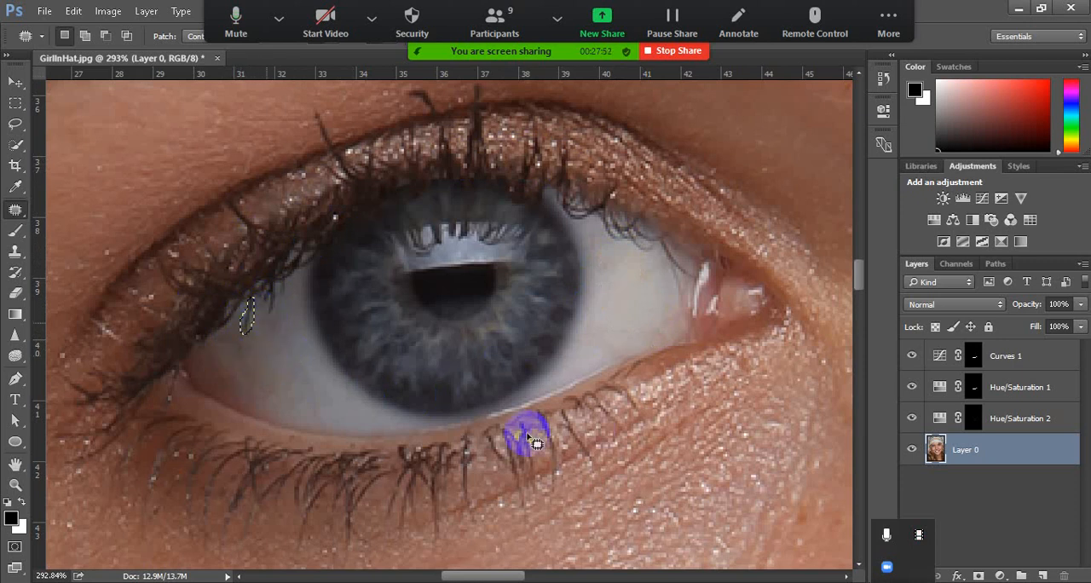
pyautogui.click(277, 305)
pyautogui.moveTo(277, 305)
pyautogui.mouseDown()
pyautogui.moveTo(273, 296)
pyautogui.moveTo(263, 315)
pyautogui.moveTo(277, 308)
pyautogui.moveTo(290, 319)
pyautogui.mouseUp()
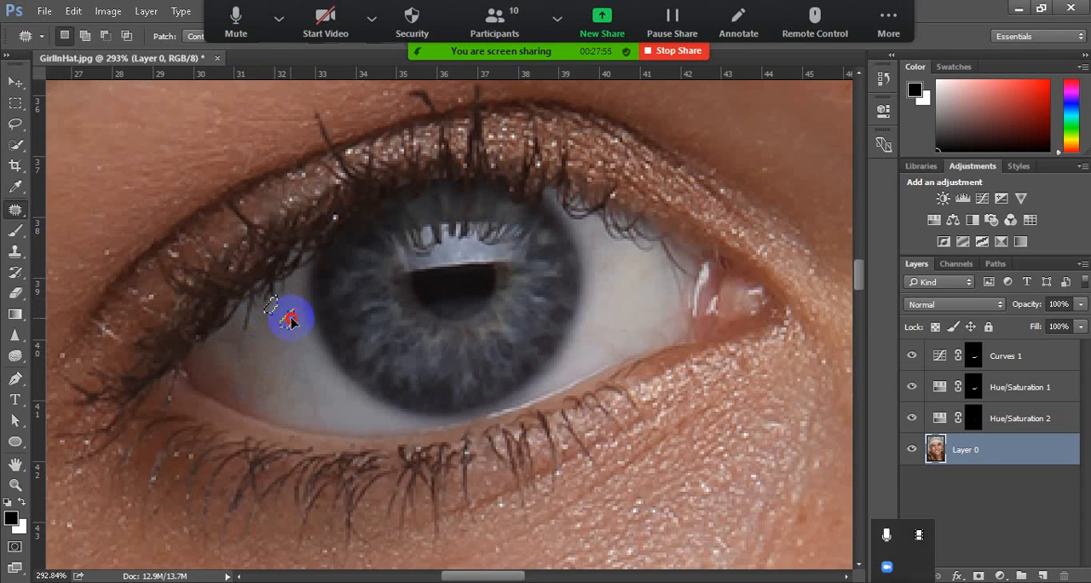
# Set the Patch tool's Structure to 3 and patch the thin lash strip beside the eye's inner corner with adjacent clean white
pyautogui.moveTo(556, 20); pyautogui.dragTo(563, 516)
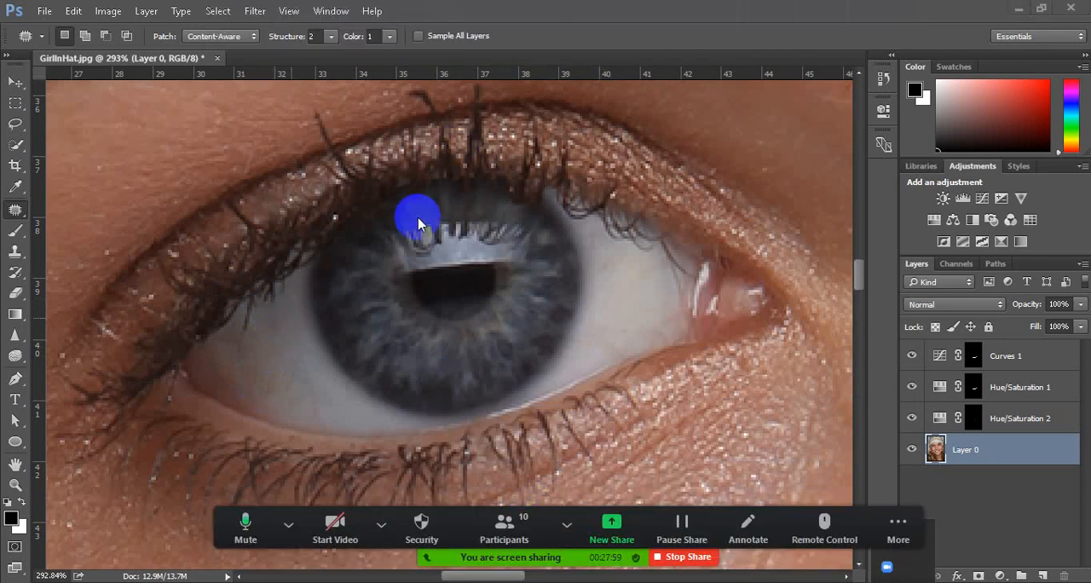
pyautogui.click(331, 38)
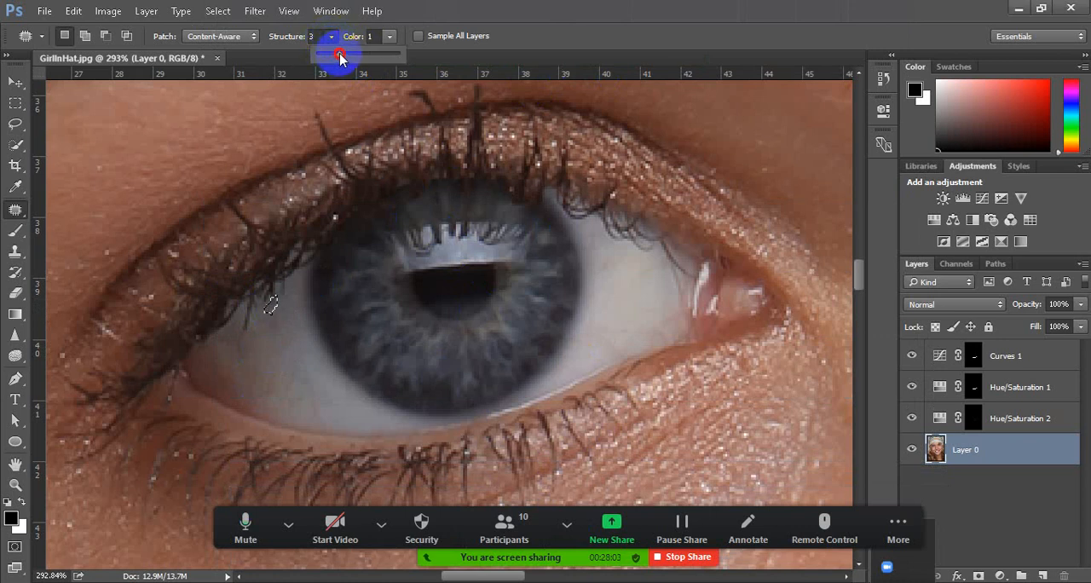
pyautogui.click(331, 314)
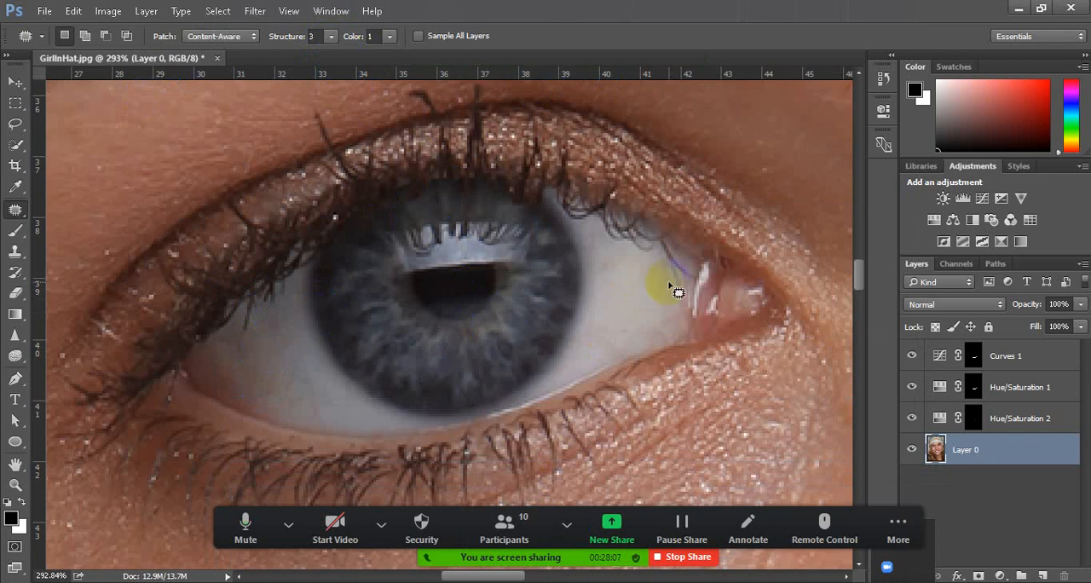
pyautogui.moveTo(674, 248)
pyautogui.mouseDown()
pyautogui.moveTo(706, 276)
pyautogui.moveTo(689, 290)
pyautogui.moveTo(667, 238)
pyautogui.moveTo(687, 281)
pyautogui.moveTo(645, 293)
pyautogui.mouseUp()
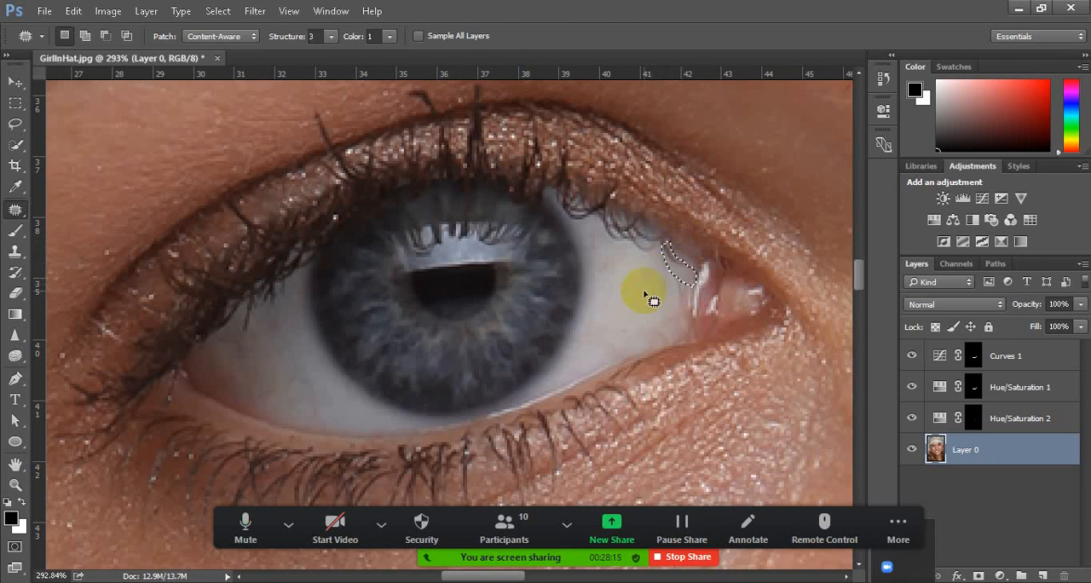
pyautogui.scroll(-5, 614, 294)
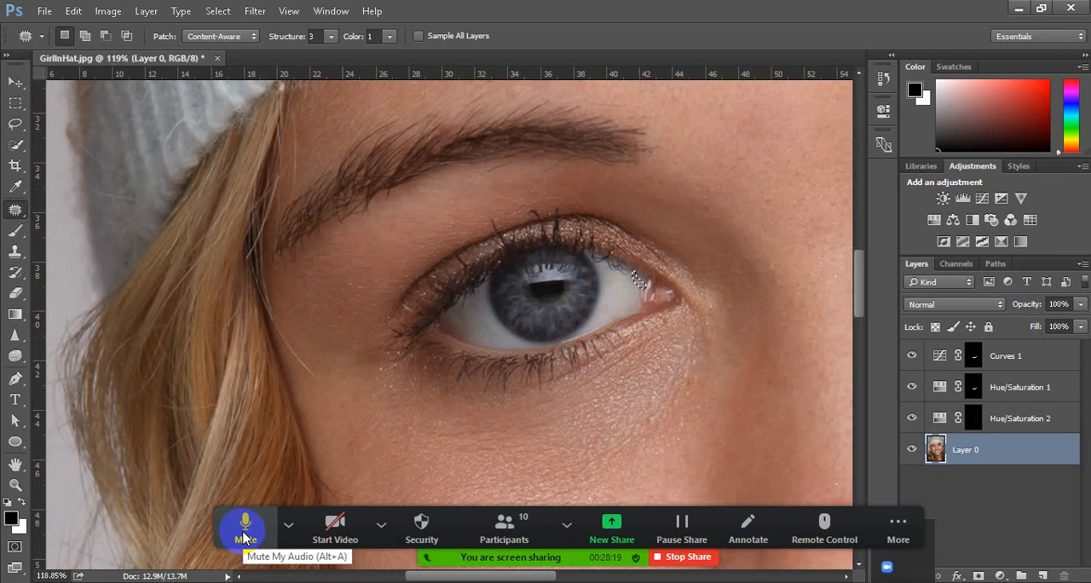
pyautogui.click(288, 530)
pyautogui.click(870, 580)
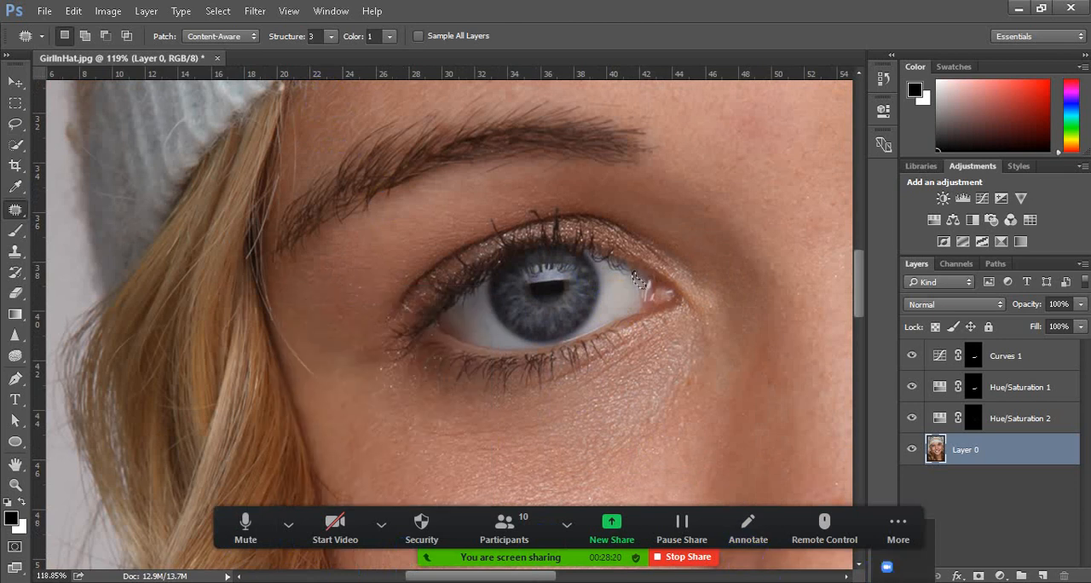
pyautogui.click(887, 555)
pyautogui.click(857, 417)
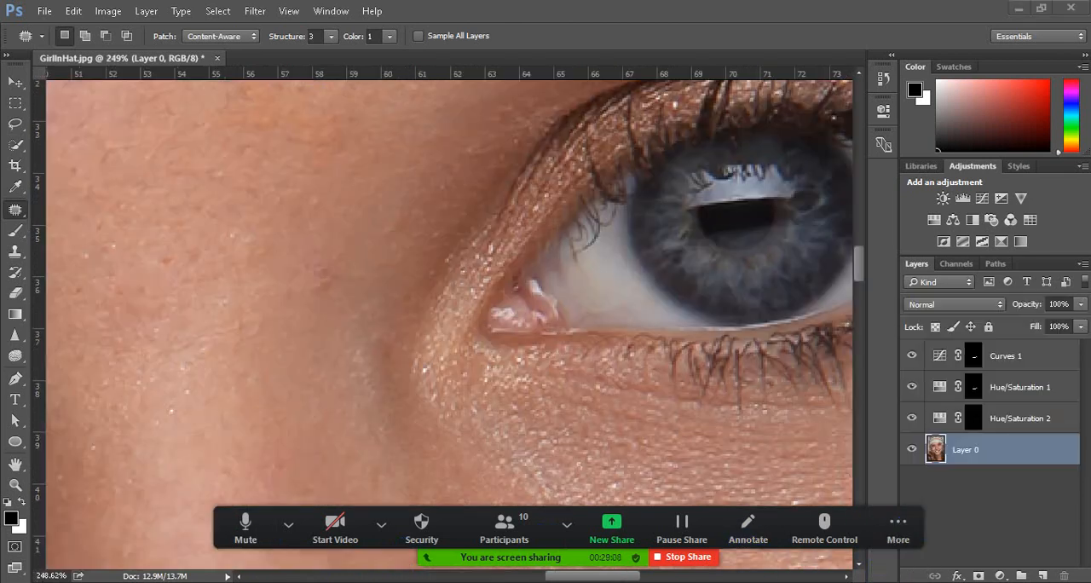
pyautogui.click(288, 527)
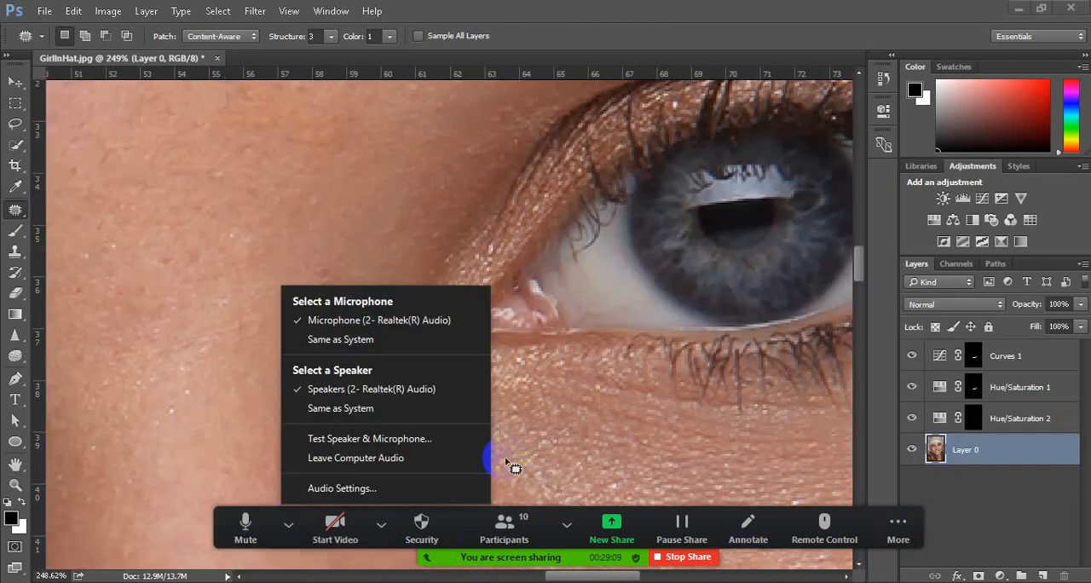
pyautogui.click(675, 417)
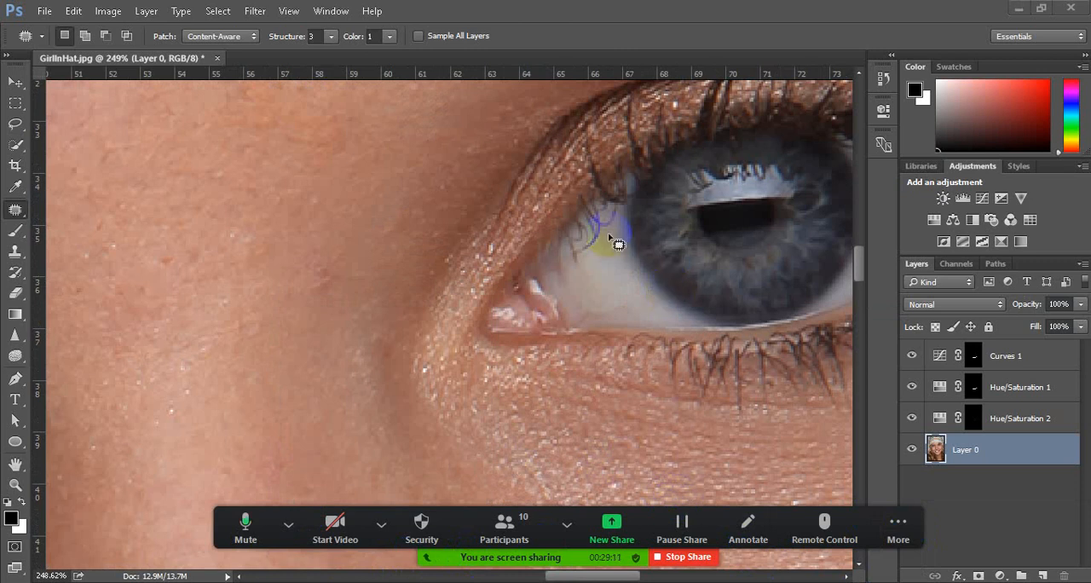
# On the other eye, patch the veined area and stray lash tips in the inner white with adjacent clean white
pyautogui.moveTo(589, 254); pyautogui.dragTo(588, 256)
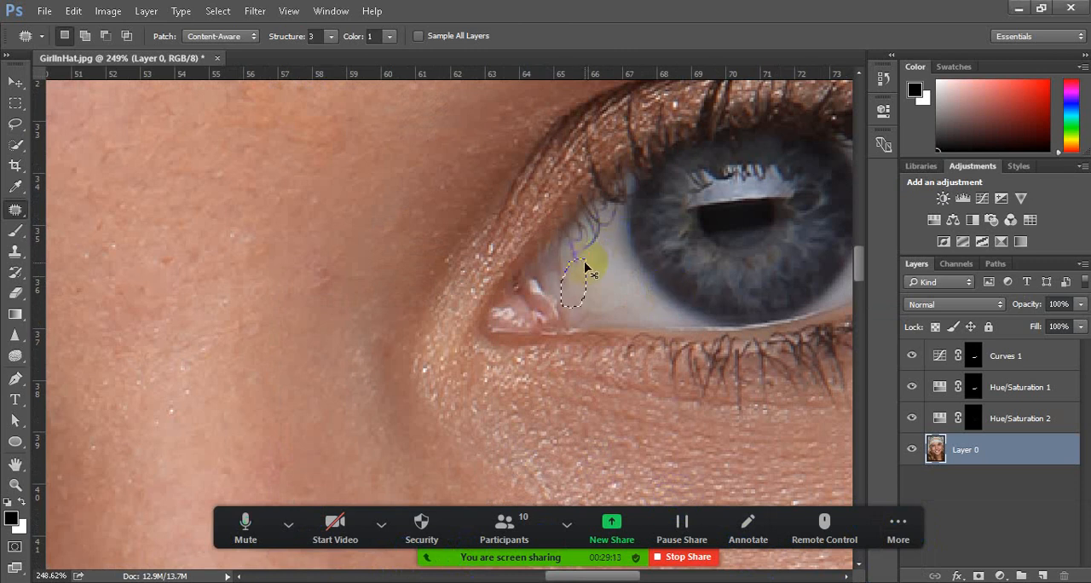
pyautogui.hotkey('ctrl', 's')
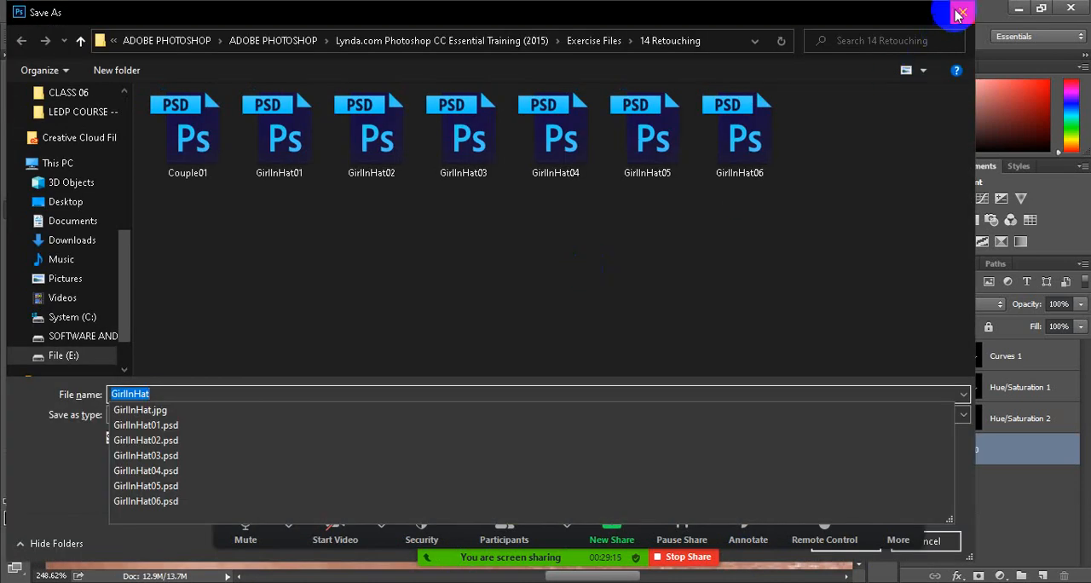
pyautogui.click(955, 10)
pyautogui.click(622, 261)
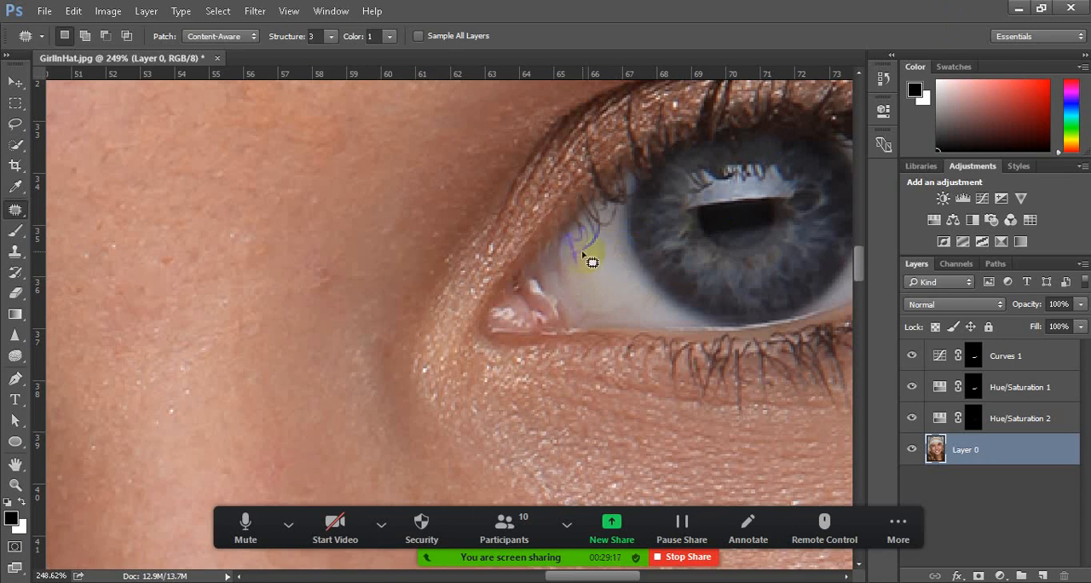
pyautogui.moveTo(575, 262)
pyautogui.mouseDown()
pyautogui.moveTo(594, 251)
pyautogui.moveTo(582, 244)
pyautogui.moveTo(578, 260)
pyautogui.moveTo(595, 253)
pyautogui.moveTo(594, 279)
pyautogui.mouseUp()
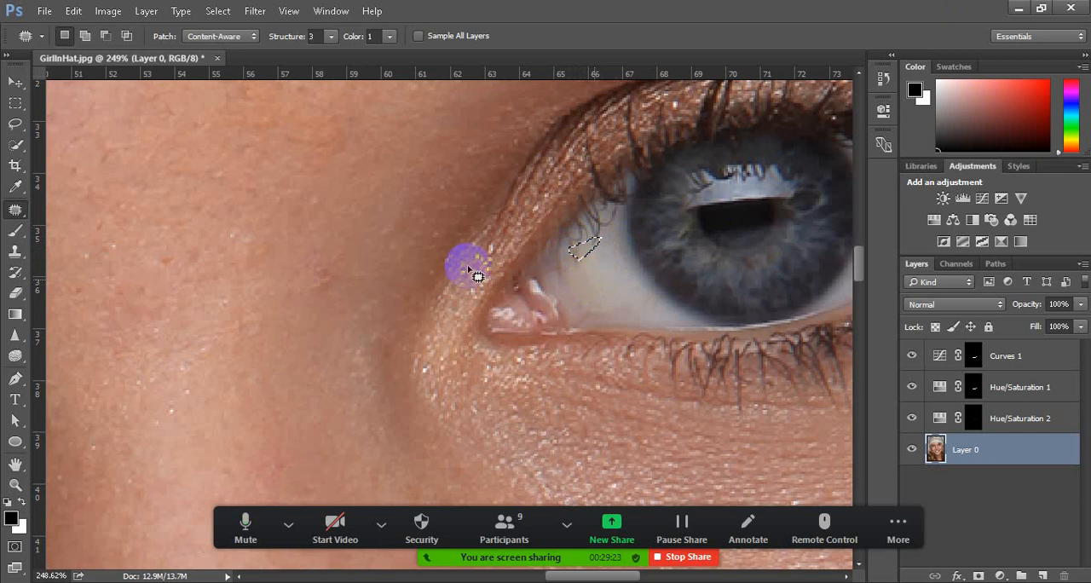
# Patch the lash shadow and the discolored spots in the outer white of the same eye with adjacent clean white
pyautogui.scroll(-5, 465, 271)
pyautogui.scroll(4, 648, 242)
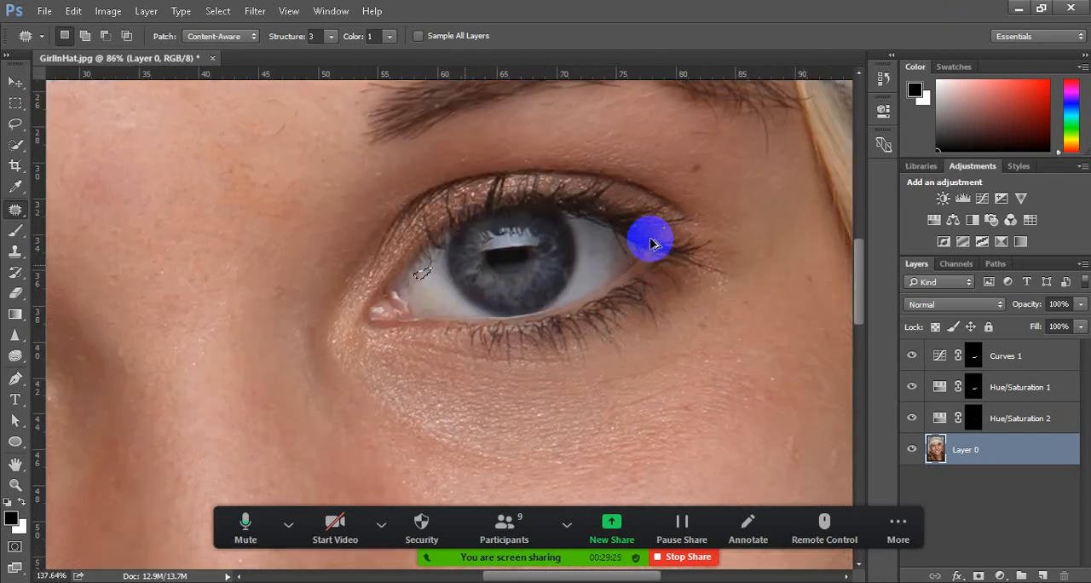
pyautogui.scroll(2, 649, 243)
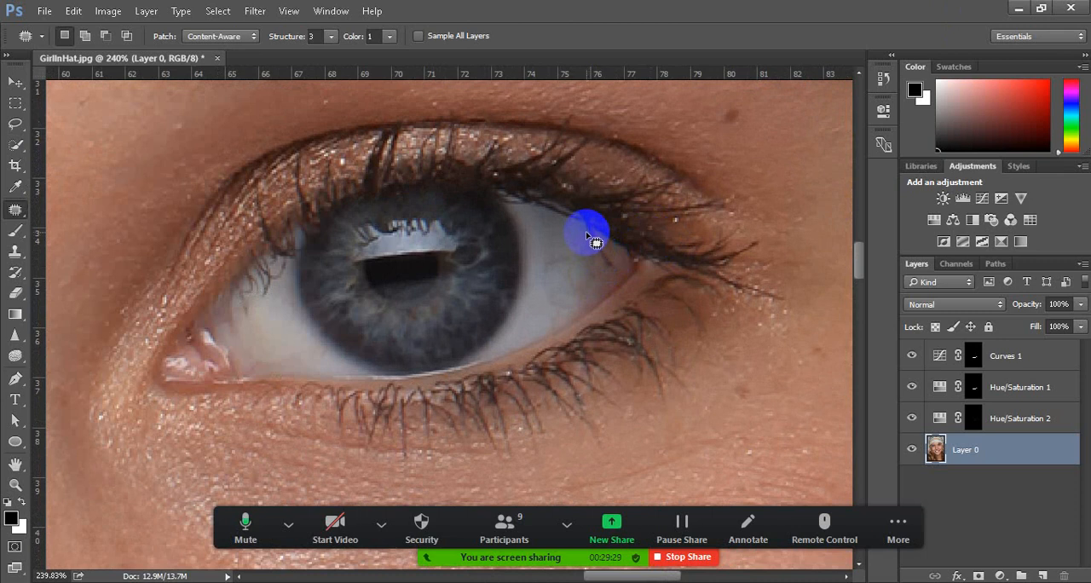
pyautogui.moveTo(598, 241)
pyautogui.mouseDown()
pyautogui.moveTo(623, 276)
pyautogui.moveTo(593, 254)
pyautogui.moveTo(599, 244)
pyautogui.mouseUp()
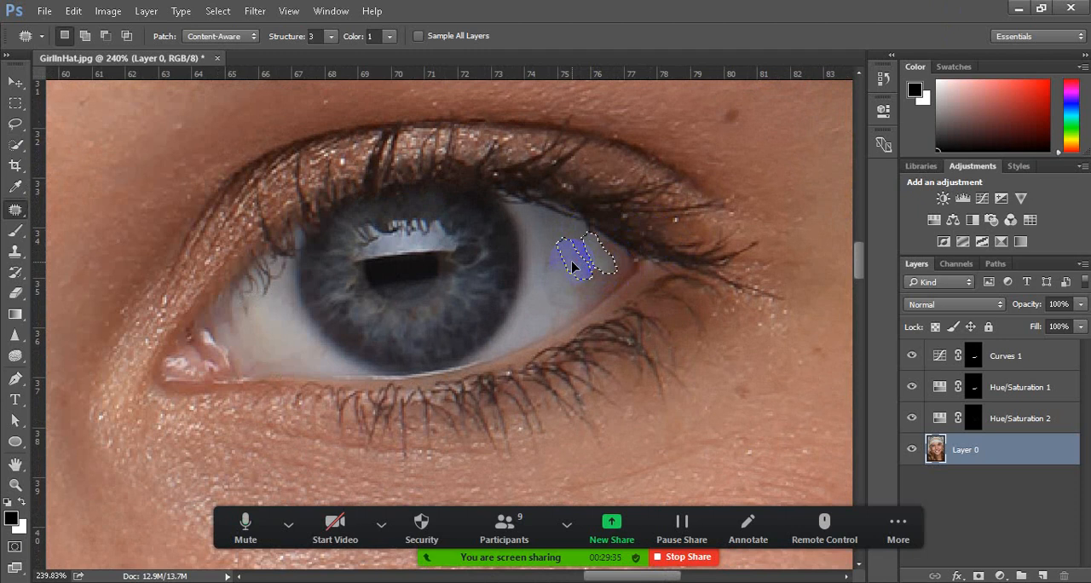
pyautogui.moveTo(584, 279); pyautogui.dragTo(585, 282)
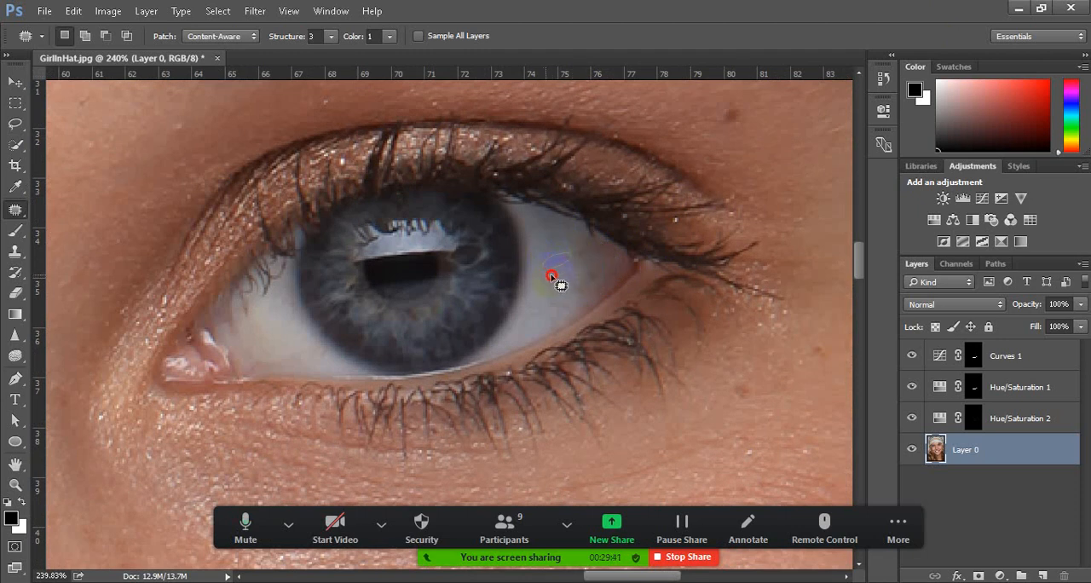
pyautogui.moveTo(550, 275); pyautogui.dragTo(553, 247)
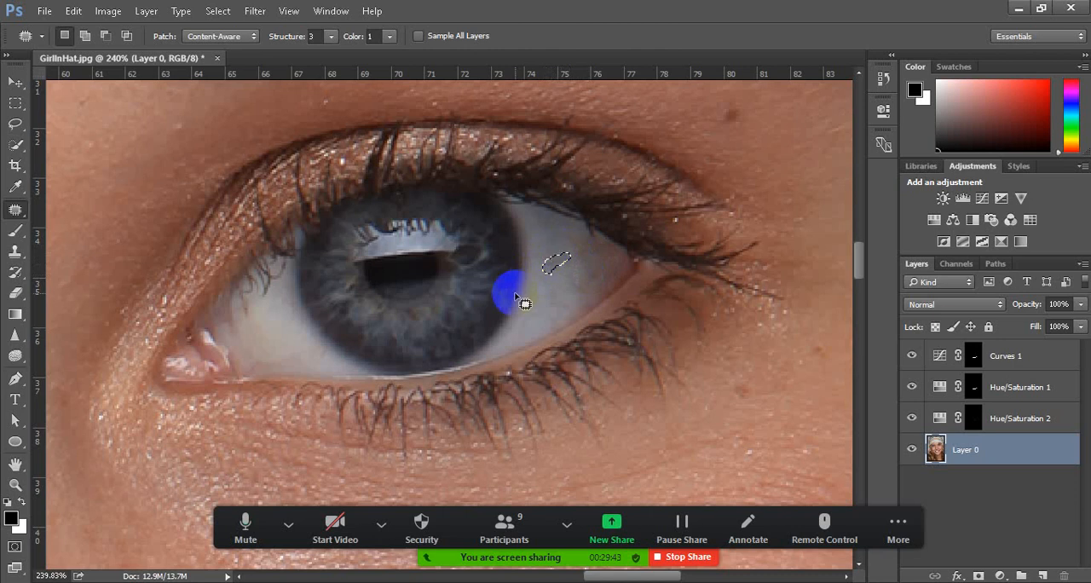
# Examine the patched whites of both eyes, close up and within the face
pyautogui.scroll(-4, 516, 295)
pyautogui.scroll(-1, 136, 292)
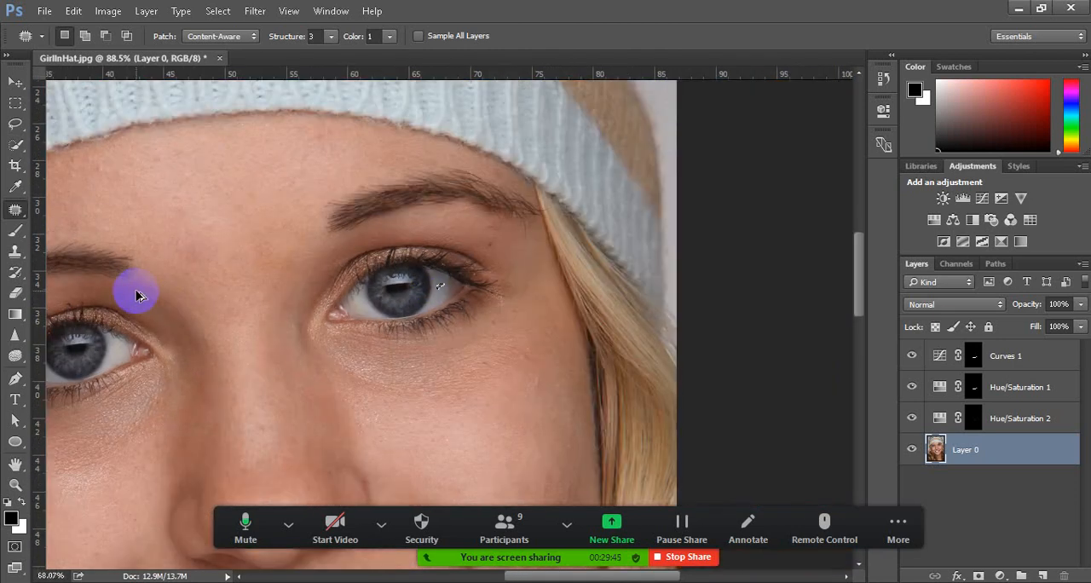
pyautogui.scroll(-1, 136, 292)
pyautogui.scroll(2, 80, 316)
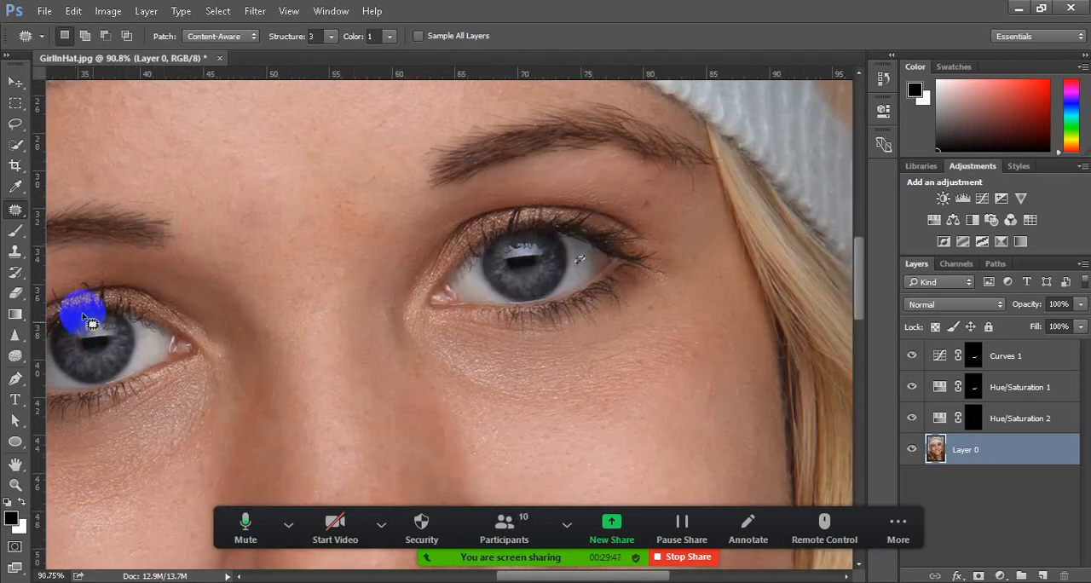
pyautogui.moveTo(535, 577); pyautogui.dragTo(518, 580)
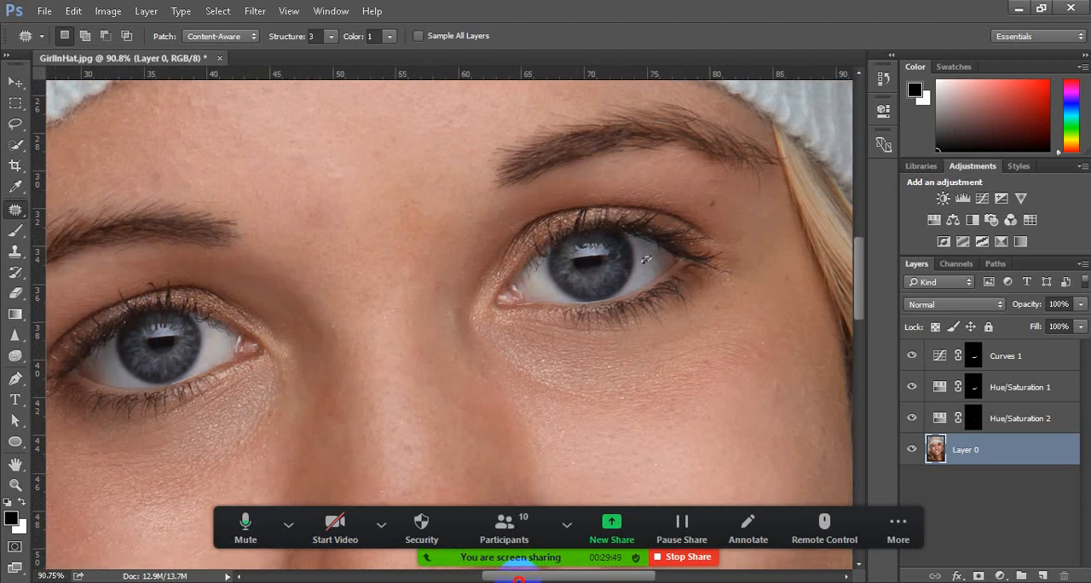
pyautogui.moveTo(646, 259); pyautogui.dragTo(789, 259)
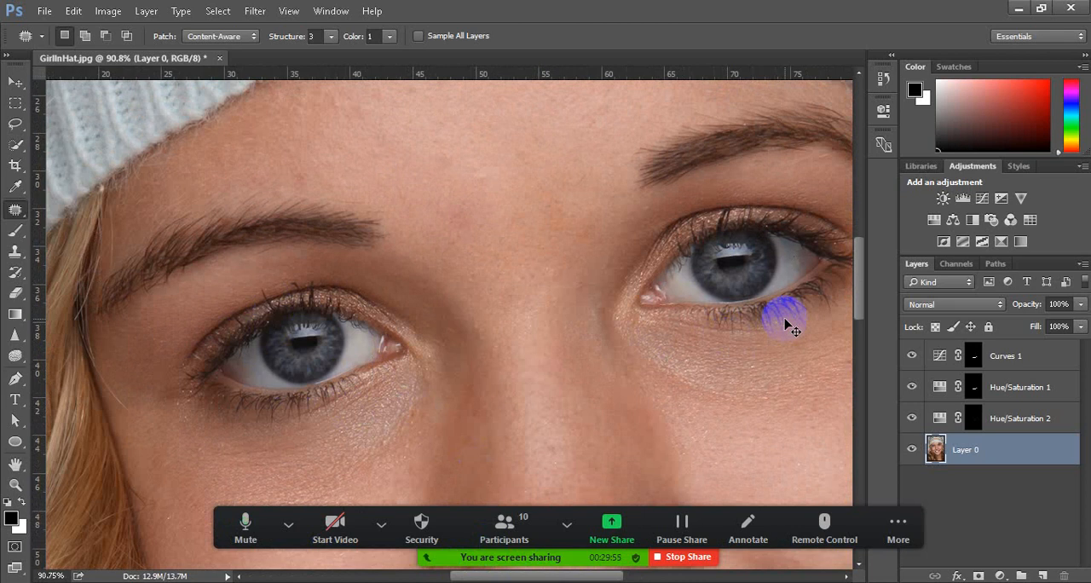
pyautogui.scroll(5, 233, 388)
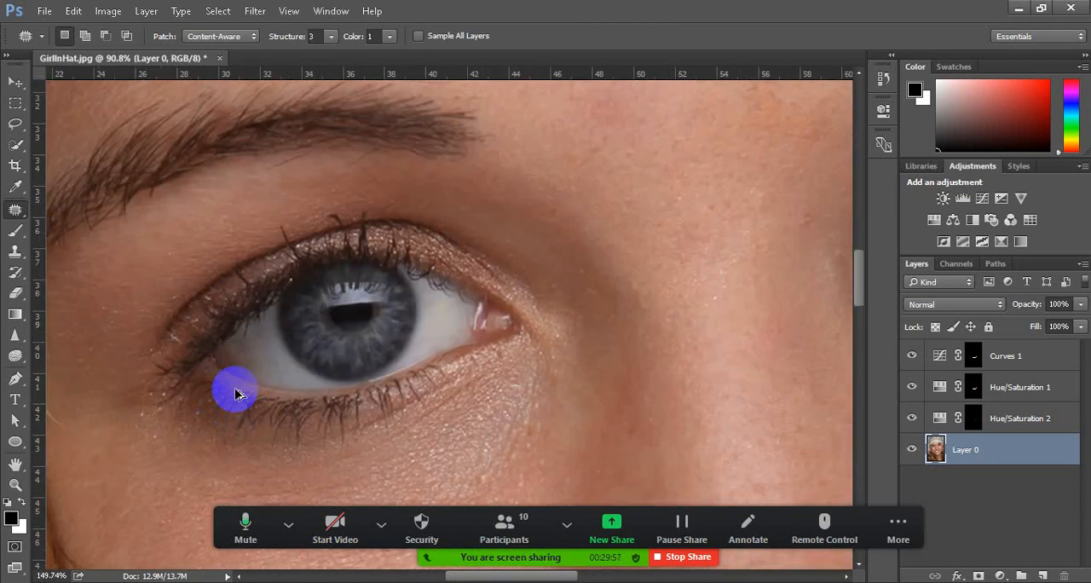
pyautogui.scroll(-5, 237, 394)
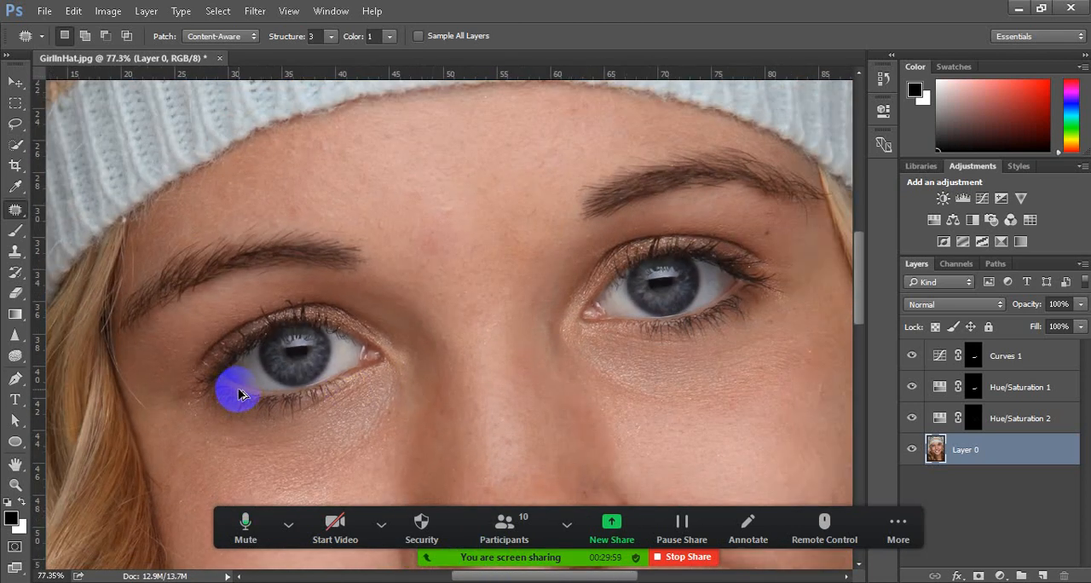
pyautogui.scroll(1, 349, 388)
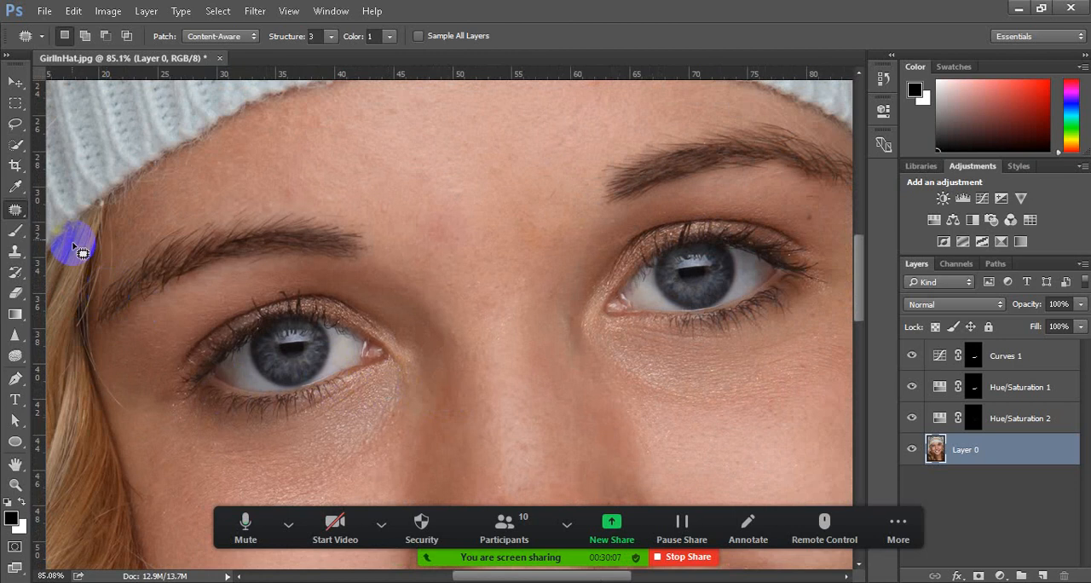
# Switch to the Lasso tool for selecting the eye whites
pyautogui.click(17, 125)
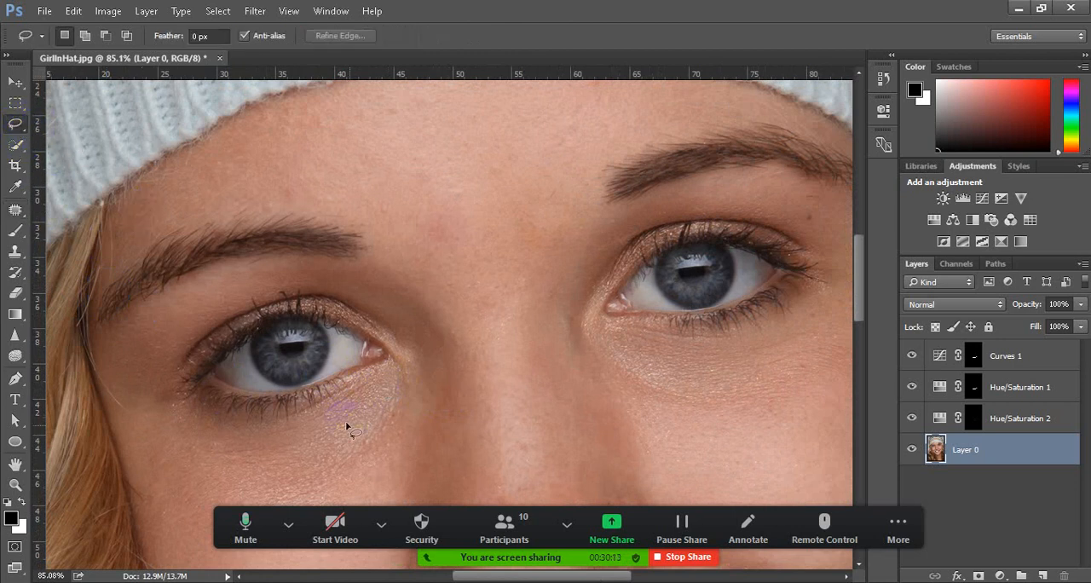
pyautogui.scroll(-2, 512, 393)
pyautogui.click(244, 353)
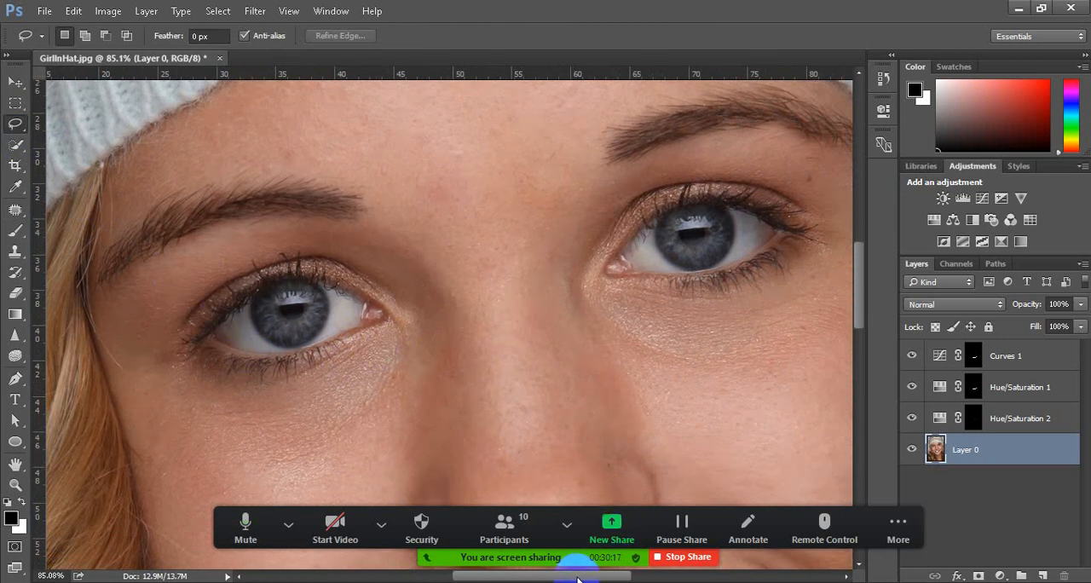
pyautogui.moveTo(578, 580); pyautogui.dragTo(587, 580)
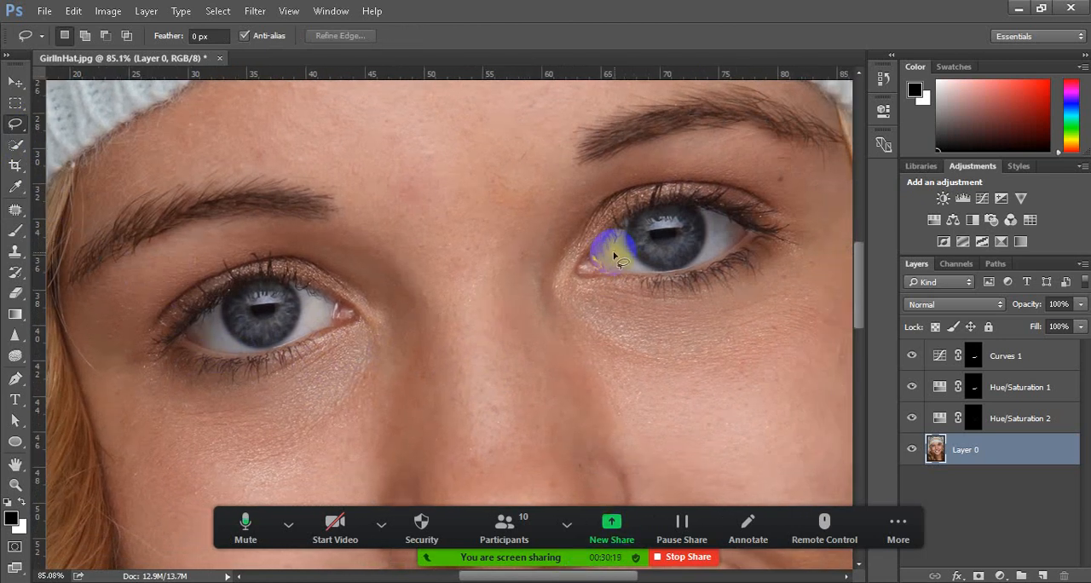
pyautogui.moveTo(623, 231)
pyautogui.mouseDown()
pyautogui.moveTo(591, 257)
pyautogui.moveTo(656, 278)
pyautogui.moveTo(627, 242)
pyautogui.moveTo(592, 274)
pyautogui.mouseUp()
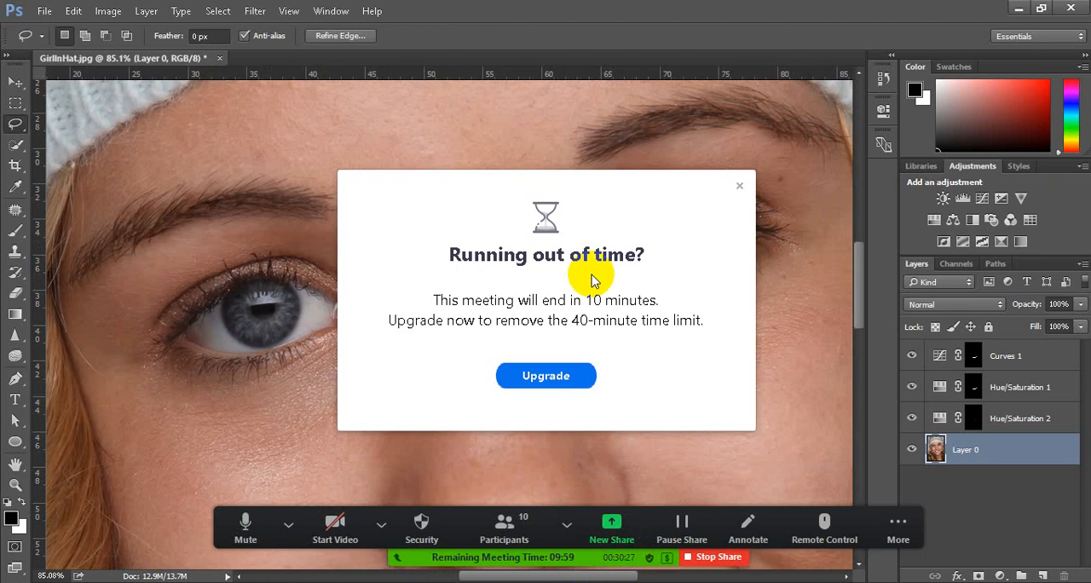
pyautogui.click(739, 185)
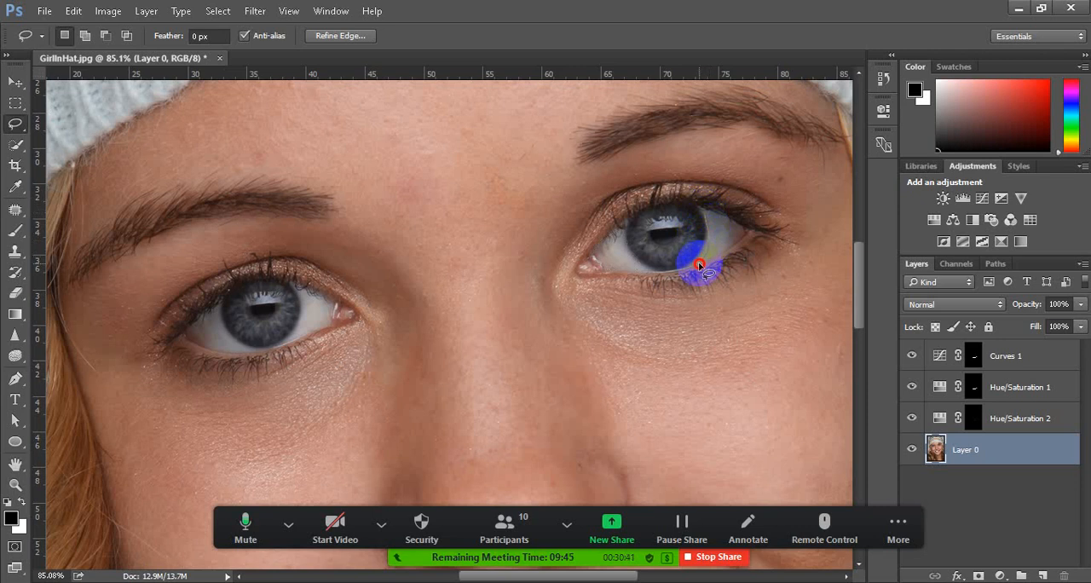
pyautogui.moveTo(717, 256)
pyautogui.mouseDown()
pyautogui.moveTo(748, 232)
pyautogui.moveTo(704, 215)
pyautogui.moveTo(732, 270)
pyautogui.mouseUp()
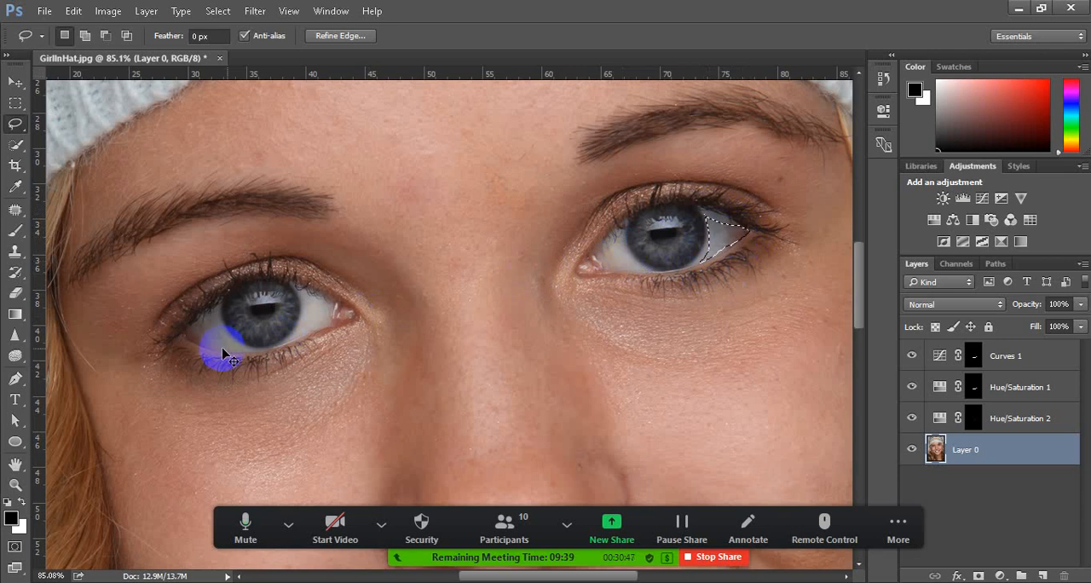
pyautogui.scroll(1, 190, 341)
pyautogui.scroll(1, 190, 341)
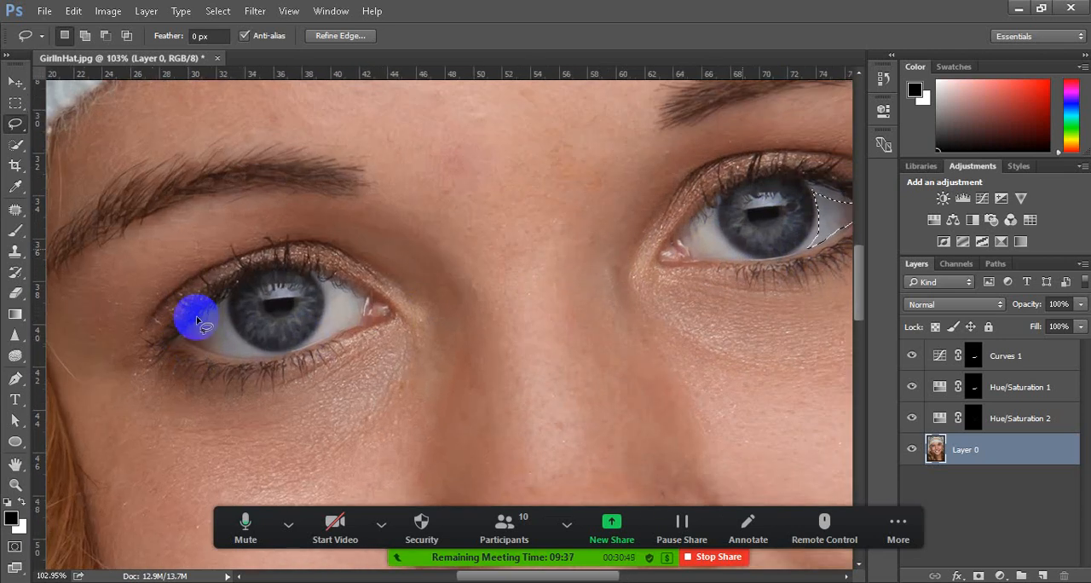
pyautogui.press('shift')
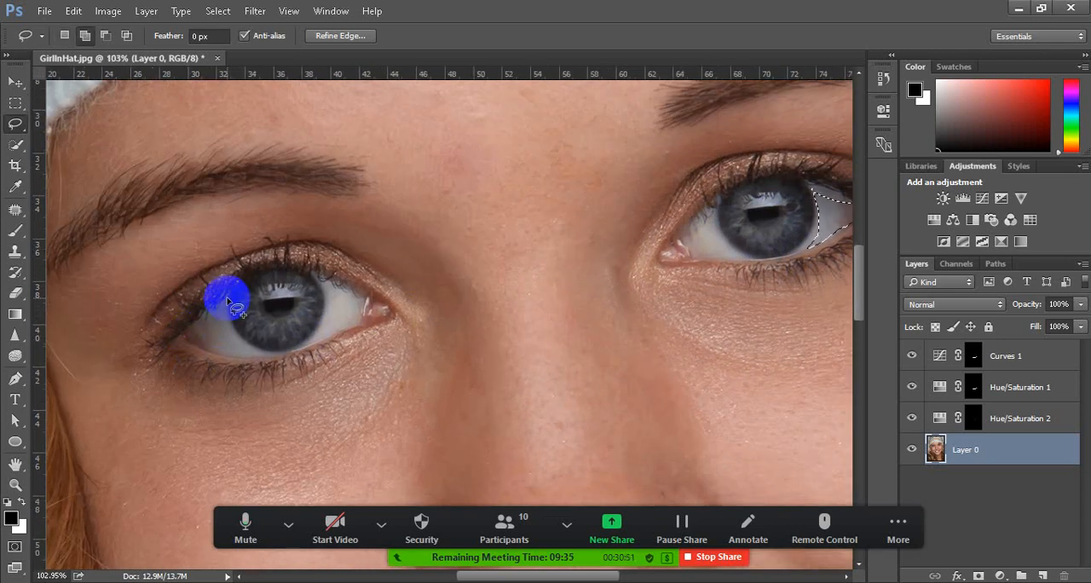
pyautogui.moveTo(226, 300)
pyautogui.mouseDown()
pyautogui.moveTo(195, 312)
pyautogui.moveTo(216, 336)
pyautogui.mouseUp()
pyautogui.hotkey('ctrl', 'd')
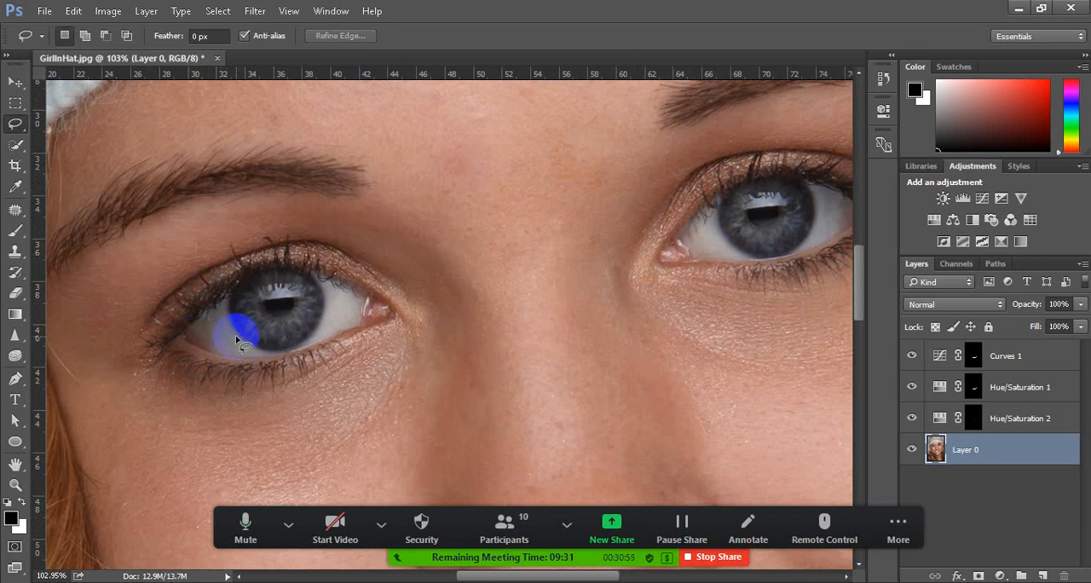
# Lasso the whites on both sides of the iris in both eyes as one combined selection with 0 px feather
pyautogui.moveTo(229, 300)
pyautogui.mouseDown()
pyautogui.moveTo(180, 324)
pyautogui.moveTo(184, 338)
pyautogui.moveTo(222, 358)
pyautogui.moveTo(273, 359)
pyautogui.moveTo(242, 334)
pyautogui.moveTo(228, 300)
pyautogui.mouseUp()
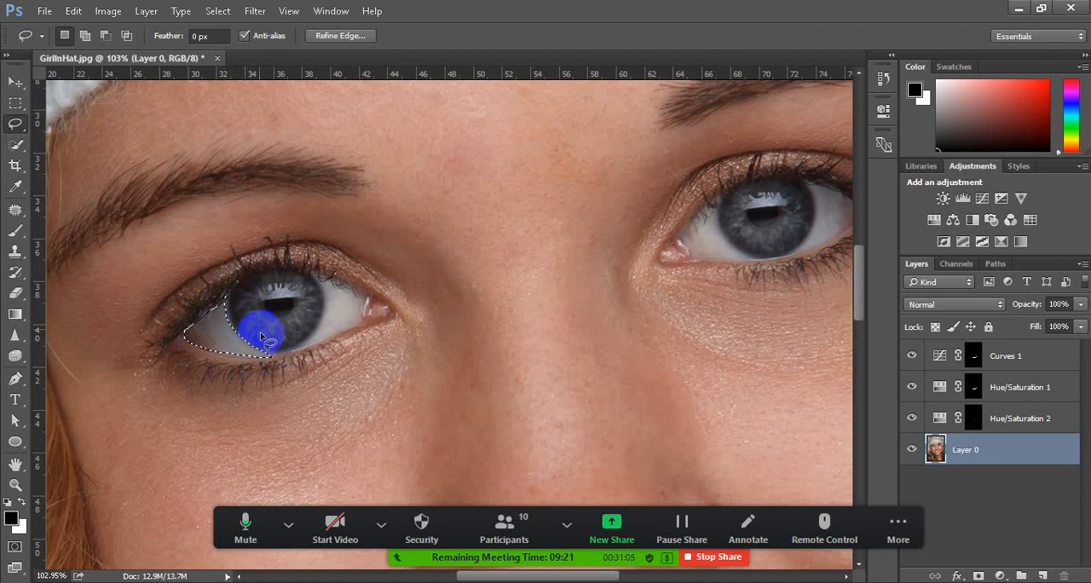
pyautogui.press('shift')
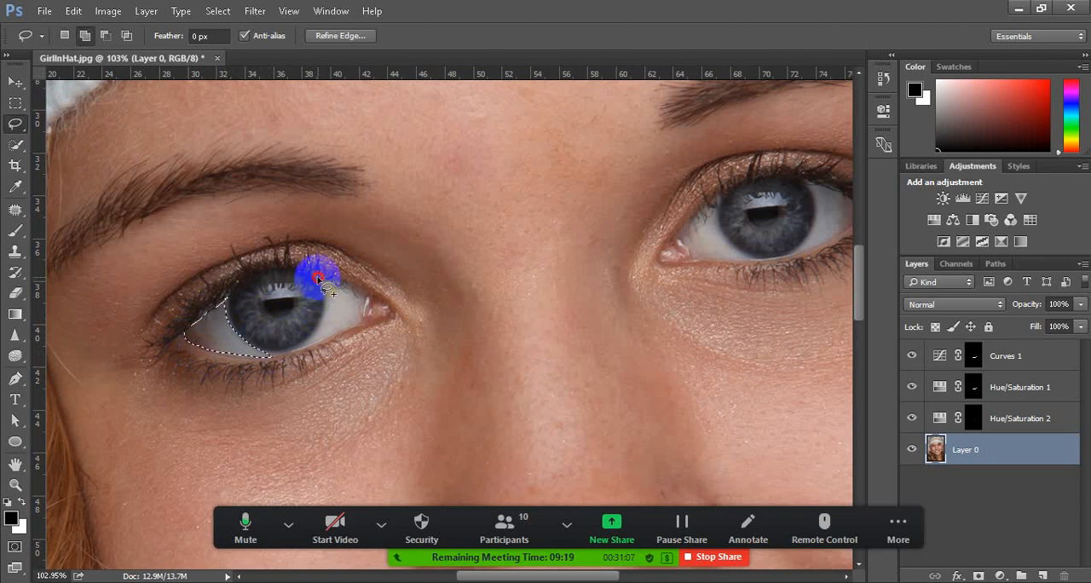
pyautogui.moveTo(317, 278)
pyautogui.mouseDown()
pyautogui.moveTo(332, 312)
pyautogui.moveTo(307, 344)
pyautogui.moveTo(368, 320)
pyautogui.moveTo(362, 308)
pyautogui.mouseUp()
pyautogui.moveTo(361, 301)
pyautogui.mouseDown()
pyautogui.moveTo(319, 284)
pyautogui.moveTo(328, 333)
pyautogui.mouseUp()
pyautogui.moveTo(759, 215)
pyautogui.mouseDown()
pyautogui.moveTo(717, 216)
pyautogui.moveTo(750, 261)
pyautogui.moveTo(693, 263)
pyautogui.moveTo(674, 234)
pyautogui.moveTo(687, 216)
pyautogui.moveTo(799, 195)
pyautogui.moveTo(747, 258)
pyautogui.mouseUp()
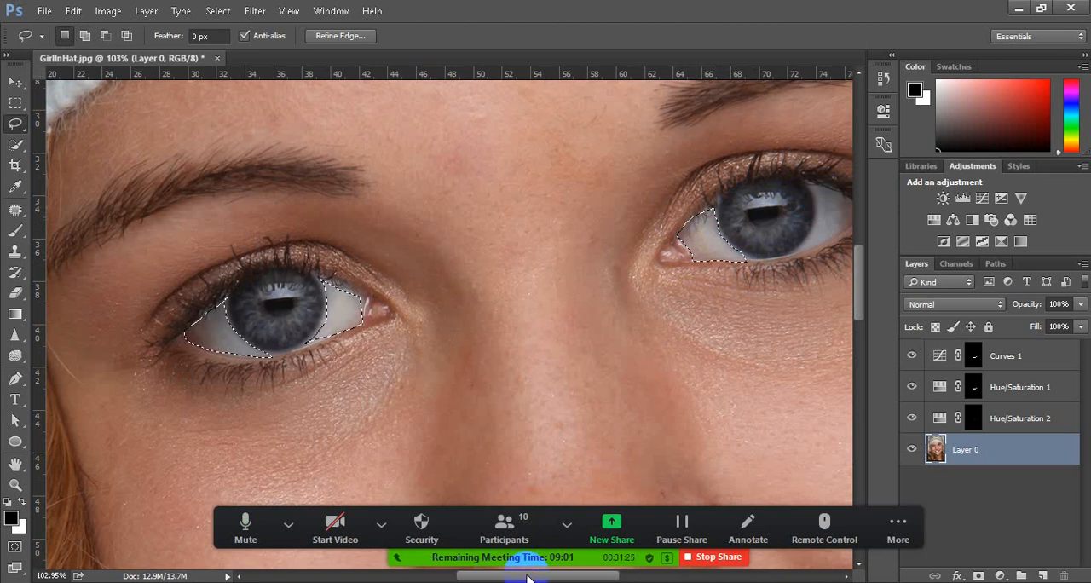
pyautogui.moveTo(526, 576); pyautogui.dragTo(544, 576)
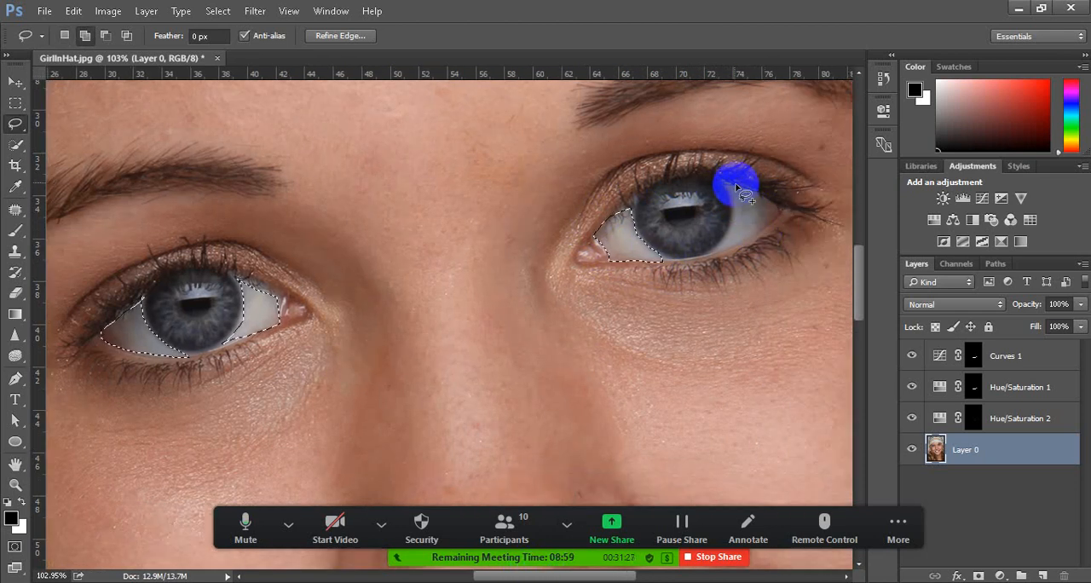
pyautogui.moveTo(724, 179)
pyautogui.mouseDown()
pyautogui.moveTo(783, 209)
pyautogui.moveTo(760, 231)
pyautogui.mouseUp()
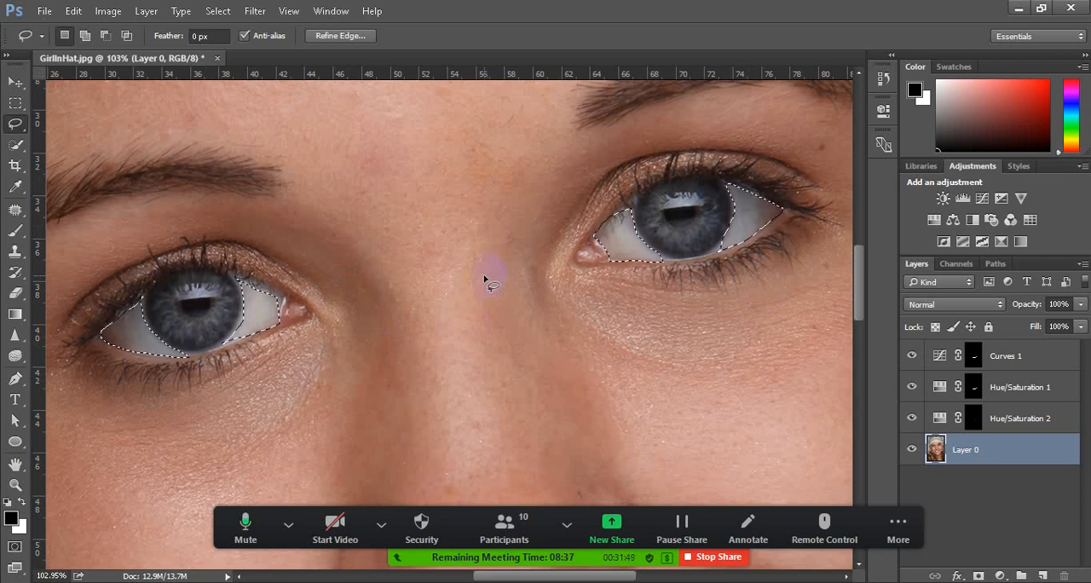
# Add a Curves adjustment layer masked to the selected eye whites
pyautogui.click(884, 515)
pyautogui.click(1001, 577)
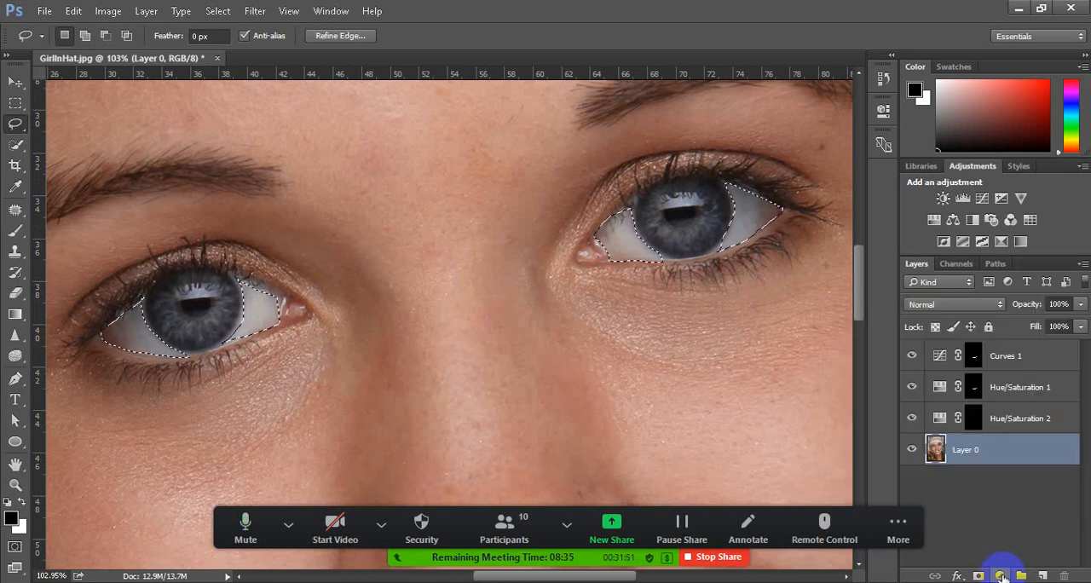
pyautogui.click(1002, 577)
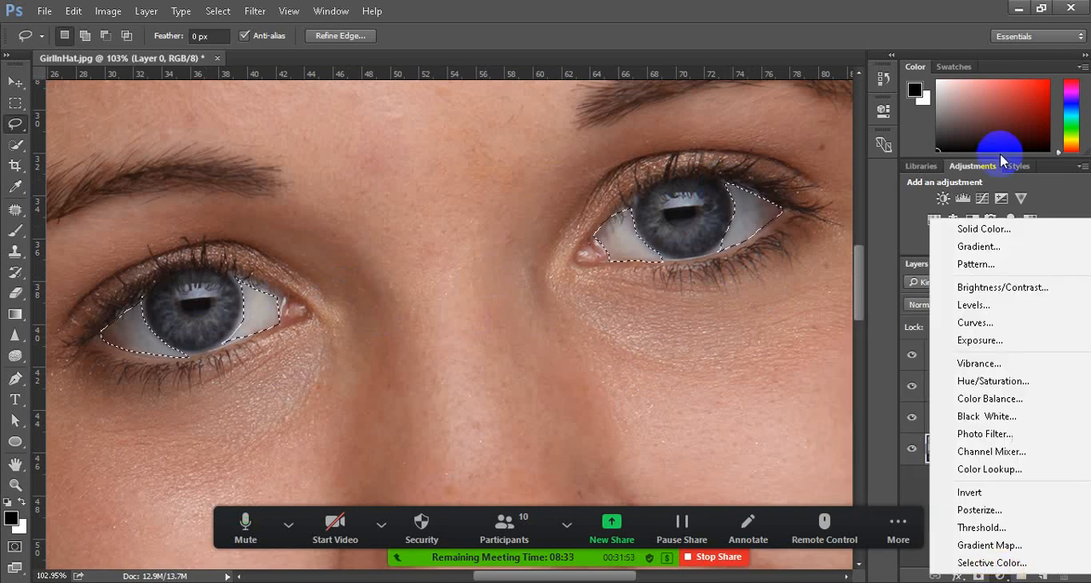
pyautogui.click(976, 322)
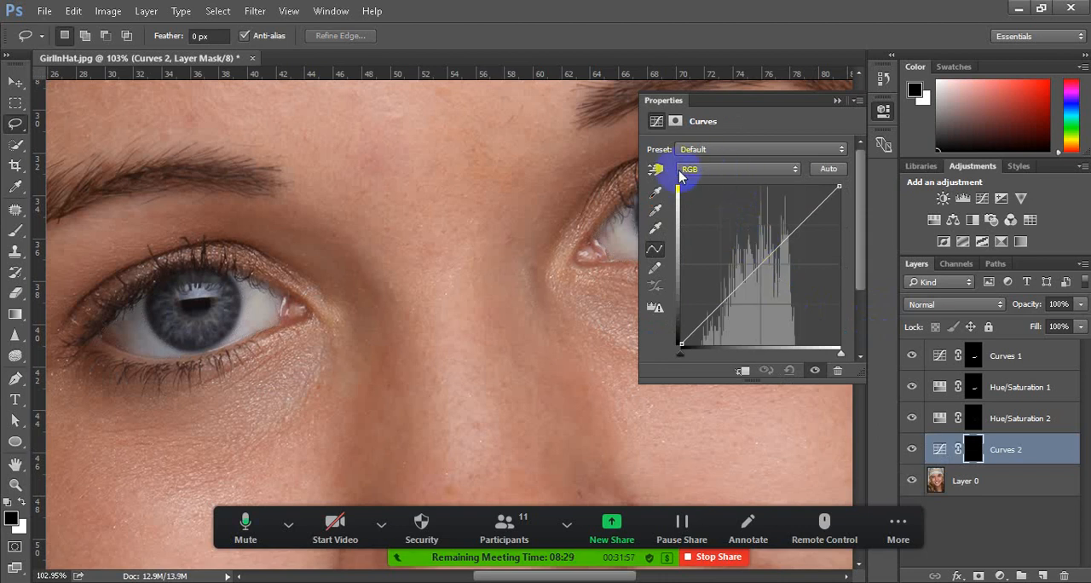
# Raise the midpoint of the RGB curve slightly to brighten the eye whites
pyautogui.click(716, 170)
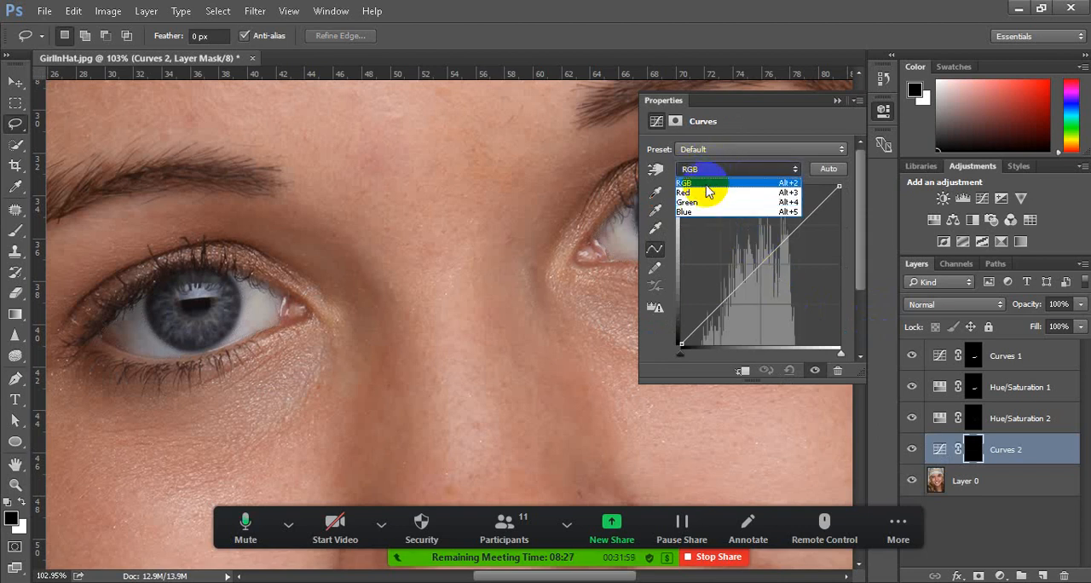
pyautogui.click(708, 168)
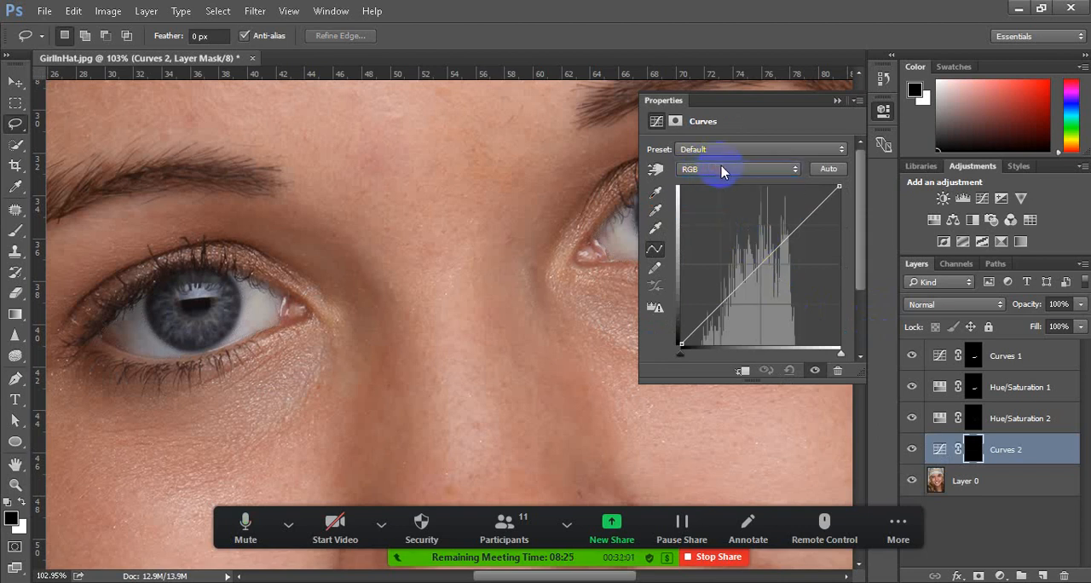
pyautogui.click(721, 170)
pyautogui.click(721, 171)
pyautogui.click(771, 261)
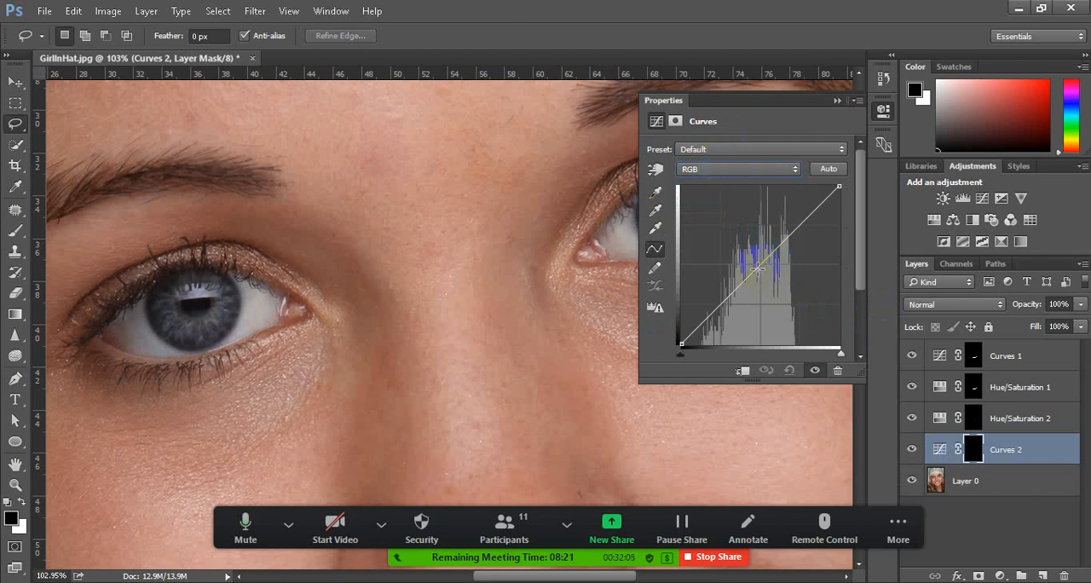
pyautogui.click(757, 267)
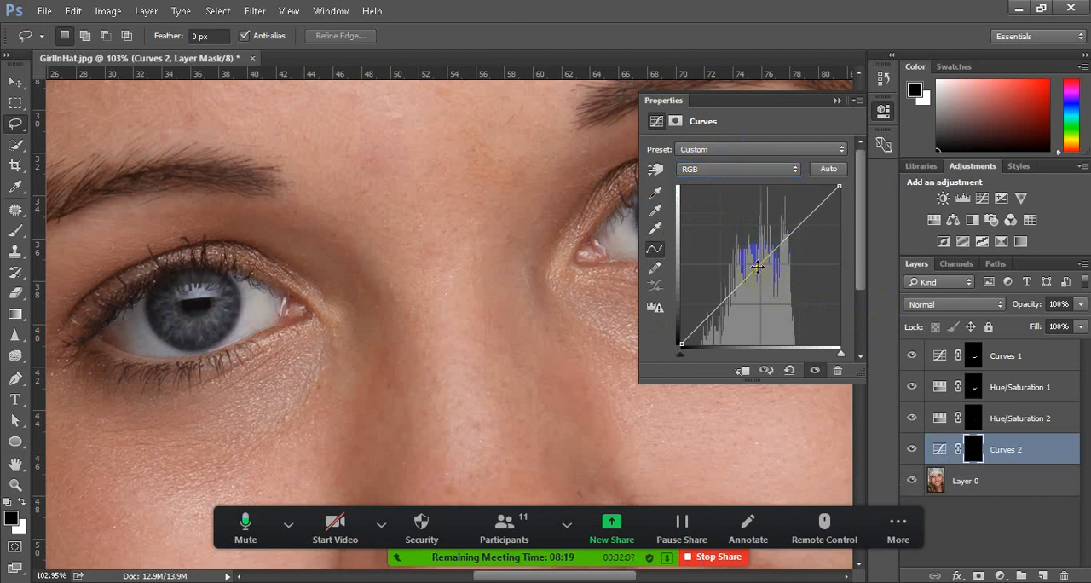
pyautogui.moveTo(757, 267)
pyautogui.mouseDown()
pyautogui.moveTo(741, 233)
pyautogui.moveTo(762, 271)
pyautogui.moveTo(756, 255)
pyautogui.mouseUp()
pyautogui.click(838, 100)
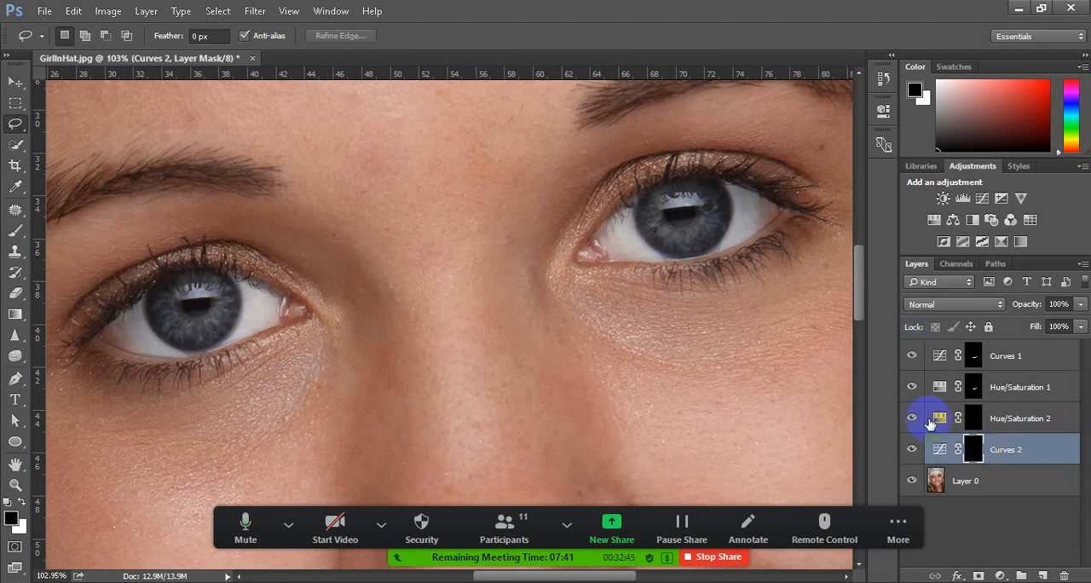
# Feather the Curves 2 layer mask by 3.3 px to soften the edges around the eye whites
pyautogui.click(884, 115)
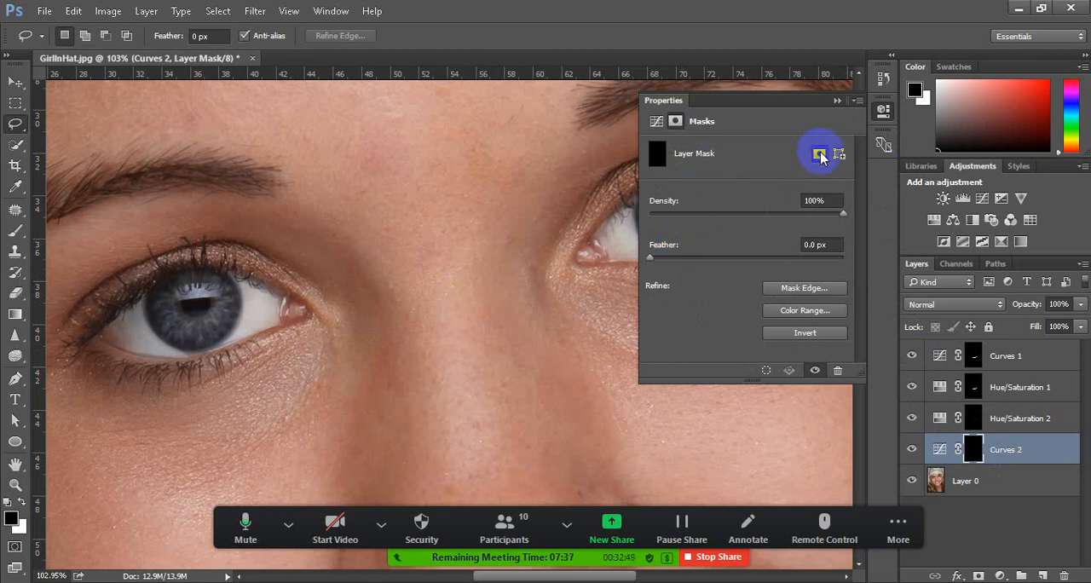
pyautogui.moveTo(652, 257)
pyautogui.mouseDown()
pyautogui.moveTo(719, 258)
pyautogui.moveTo(711, 249)
pyautogui.moveTo(648, 270)
pyautogui.mouseUp()
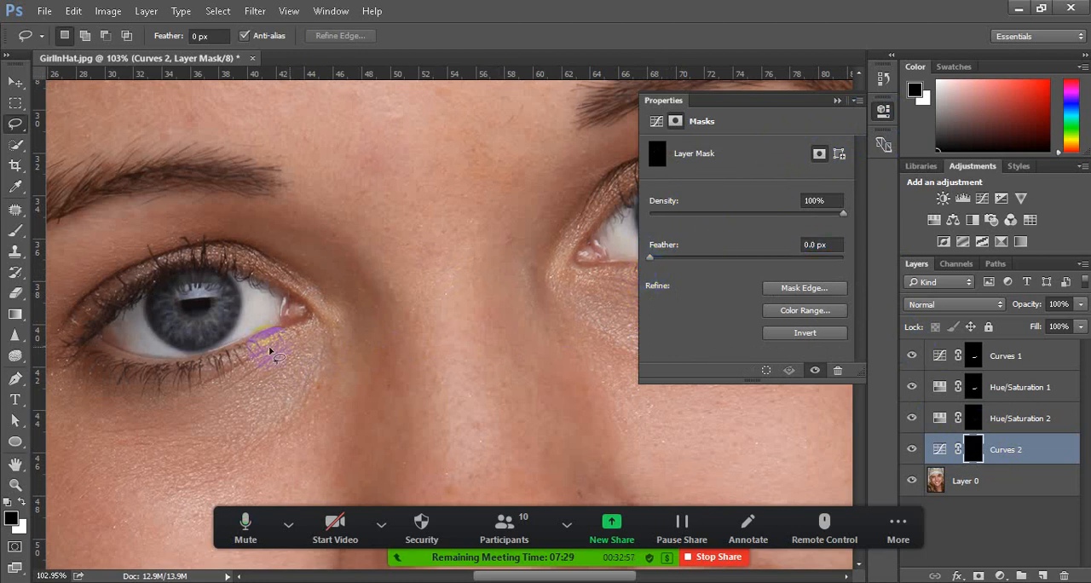
pyautogui.scroll(5, 177, 348)
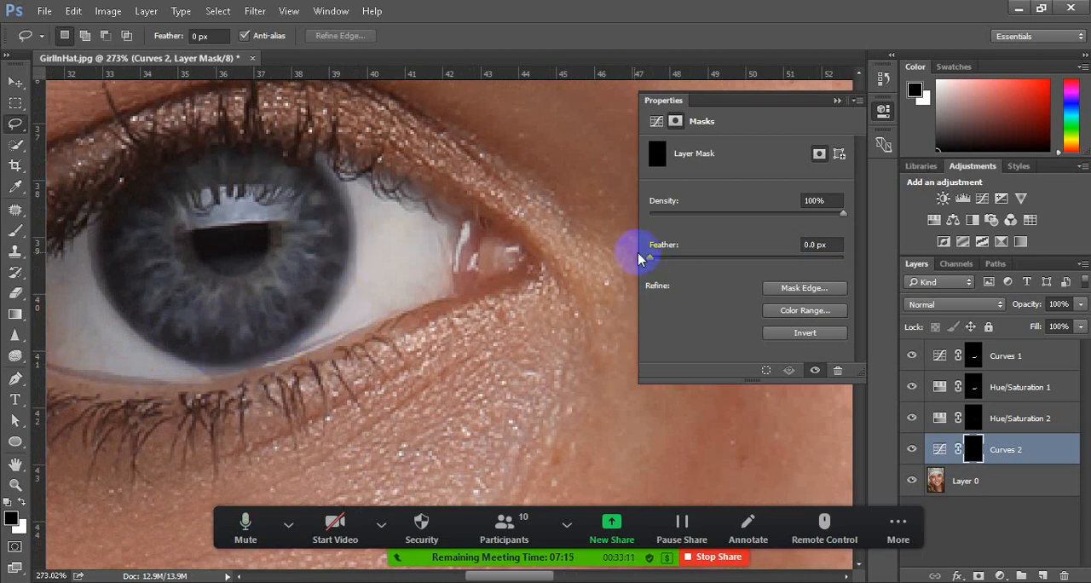
pyautogui.moveTo(652, 257); pyautogui.dragTo(684, 259)
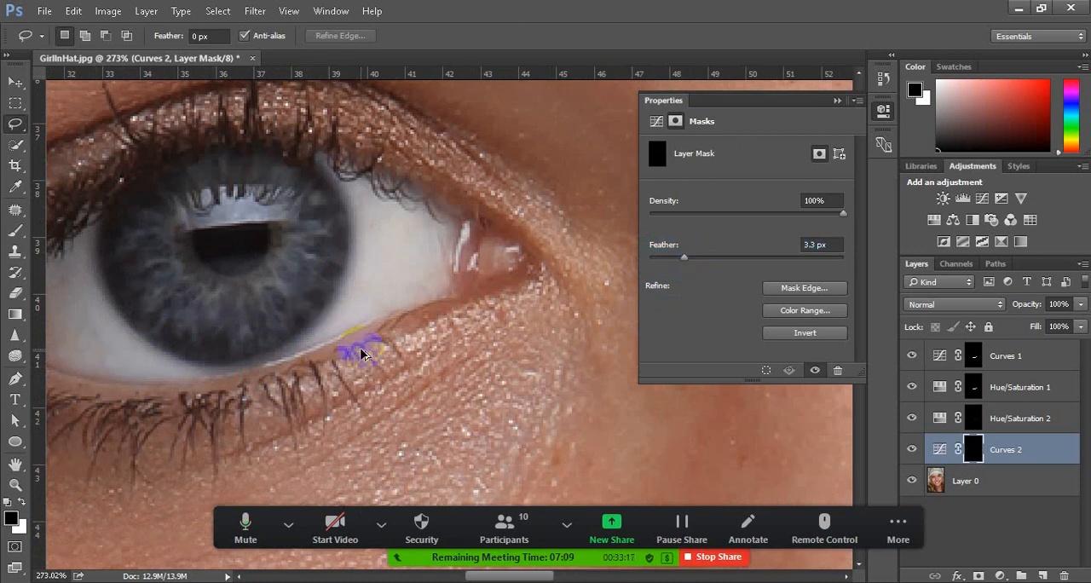
pyautogui.scroll(-5, 362, 354)
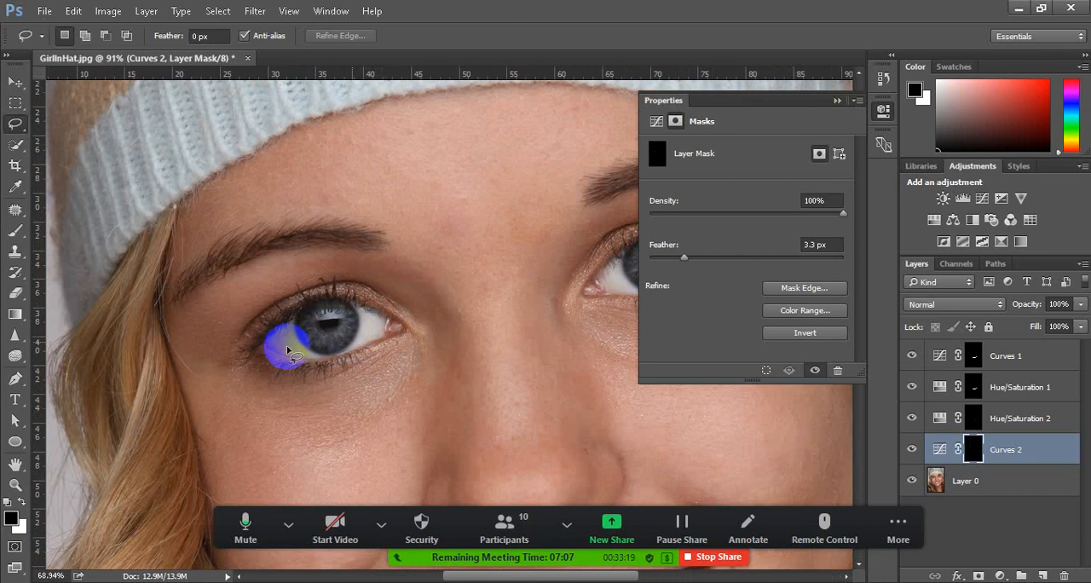
pyautogui.click(837, 101)
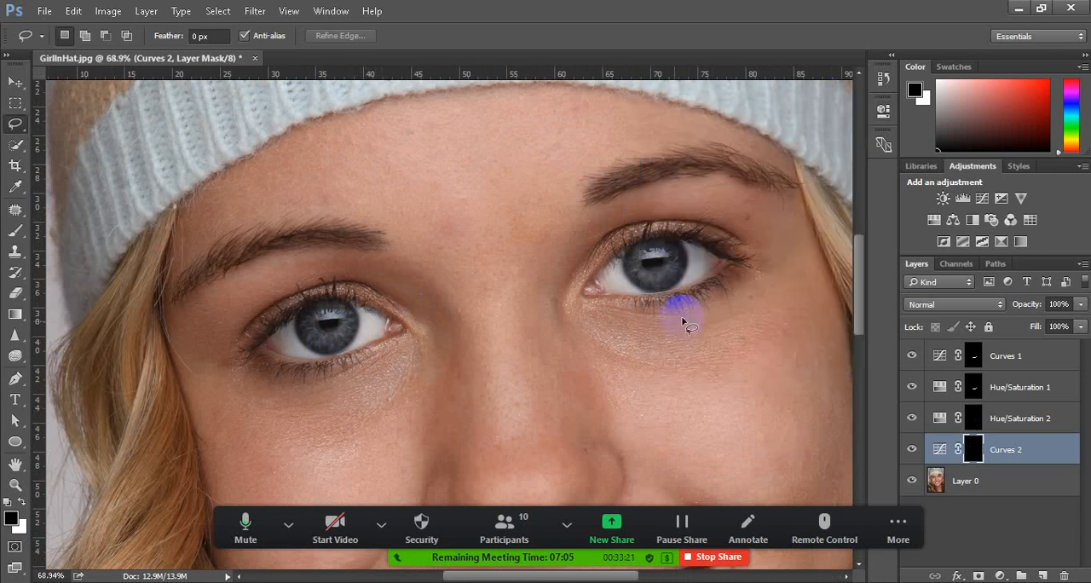
pyautogui.scroll(3, 682, 320)
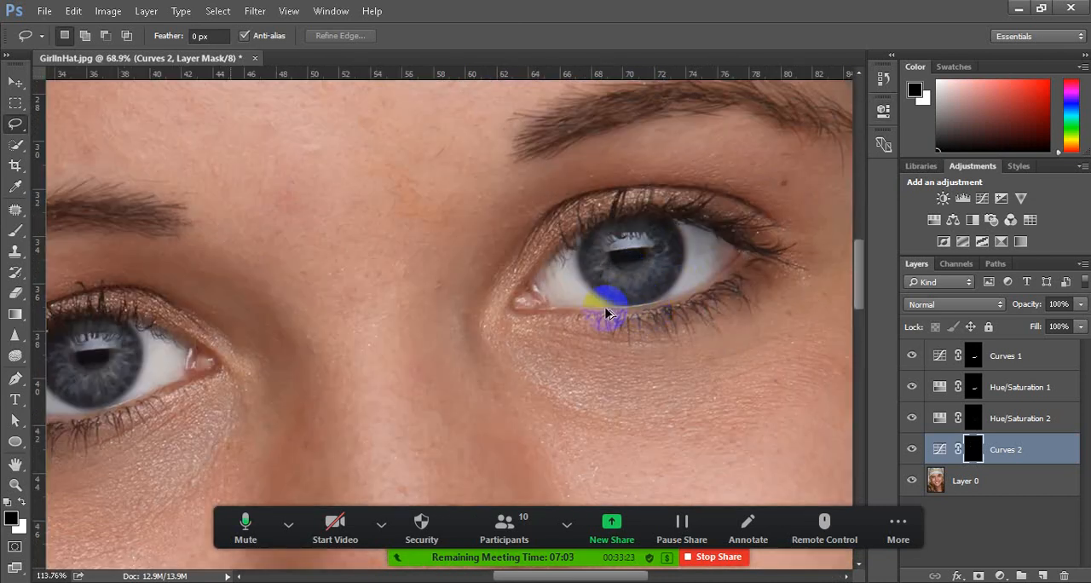
pyautogui.scroll(-2, 606, 314)
pyautogui.scroll(1, 376, 339)
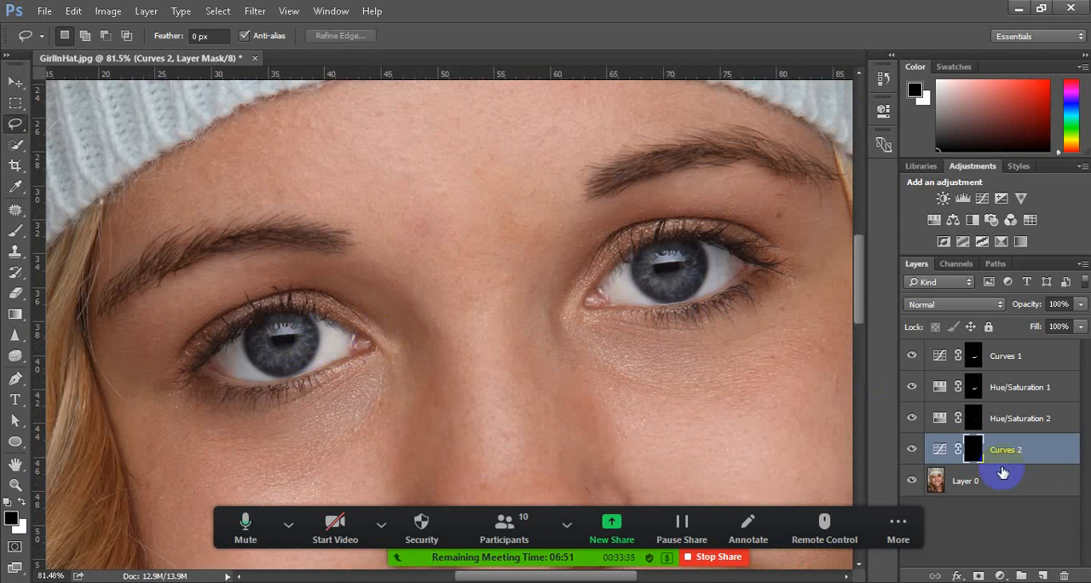
# Rename the Curves 2 adjustment layer to "eye"
pyautogui.click(976, 454)
pyautogui.moveTo(978, 459)
pyautogui.mouseDown()
pyautogui.moveTo(980, 362)
pyautogui.moveTo(976, 452)
pyautogui.mouseUp()
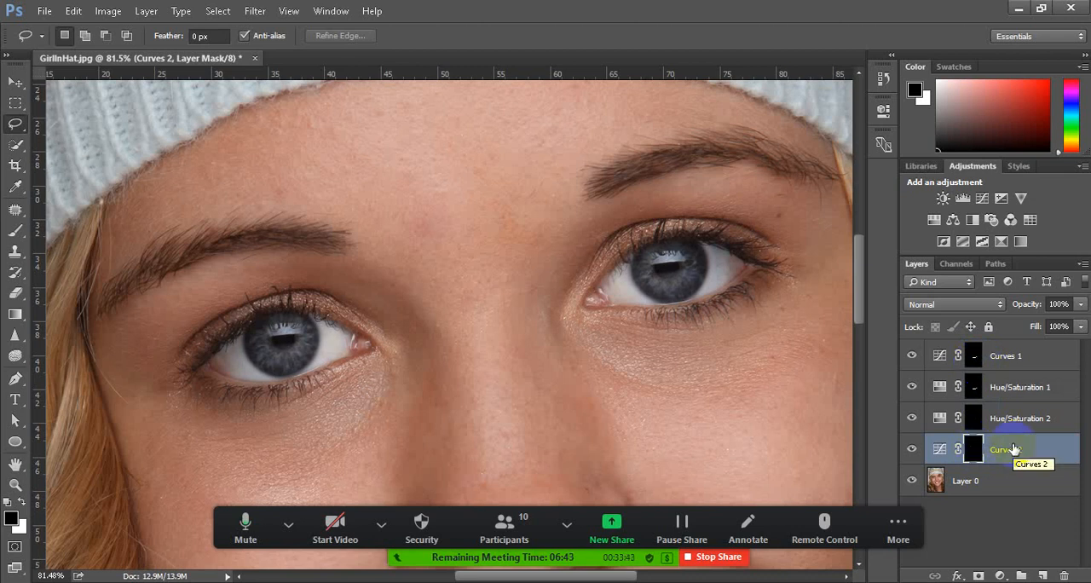
pyautogui.doubleClick(1006, 450)
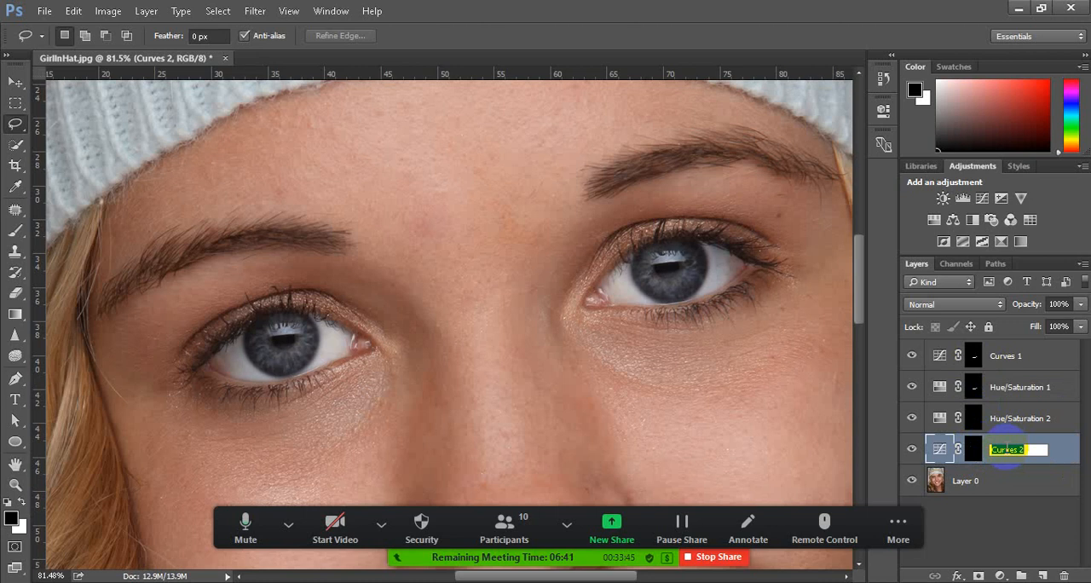
pyautogui.write('eye')
pyautogui.press('Return')
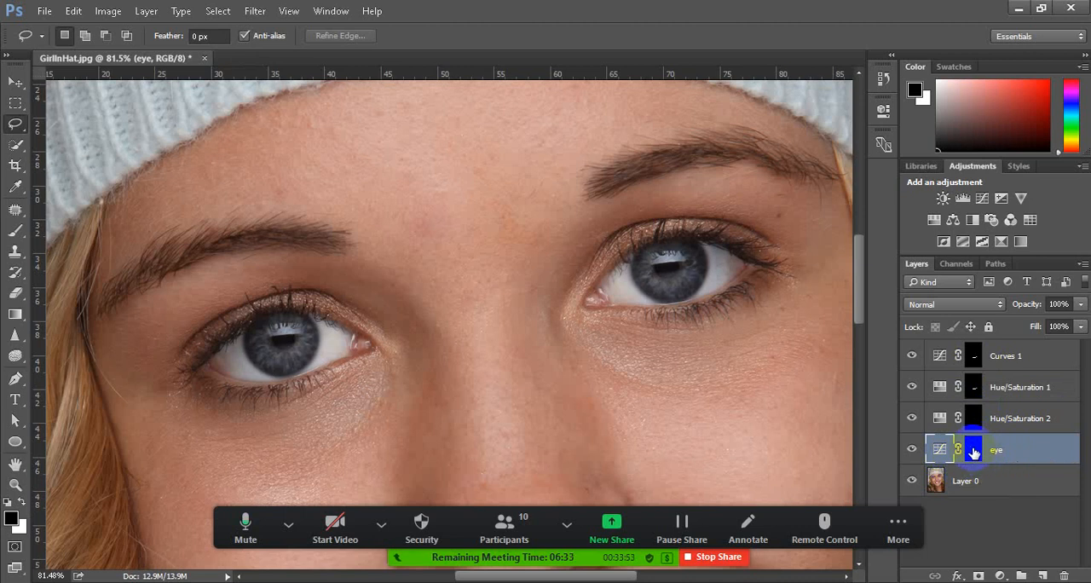
# Load the eye layer's mask as a selection and add a Hue/Saturation adjustment layer masked to it
pyautogui.keyDown('shift'); pyautogui.click(974, 452); pyautogui.keyUp('shift')
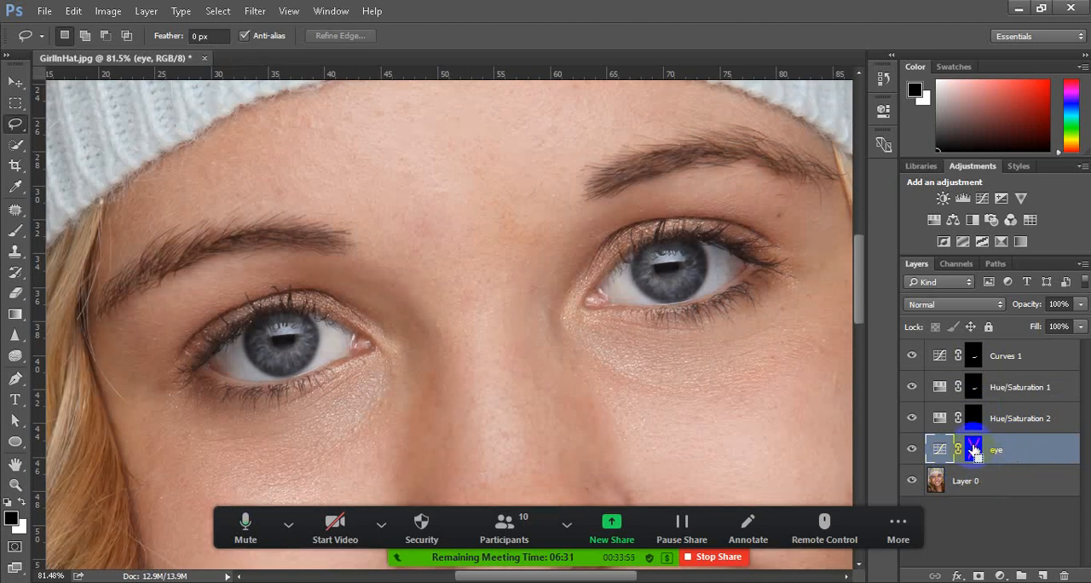
pyautogui.keyDown('shift'); pyautogui.click(973, 452); pyautogui.keyUp('shift')
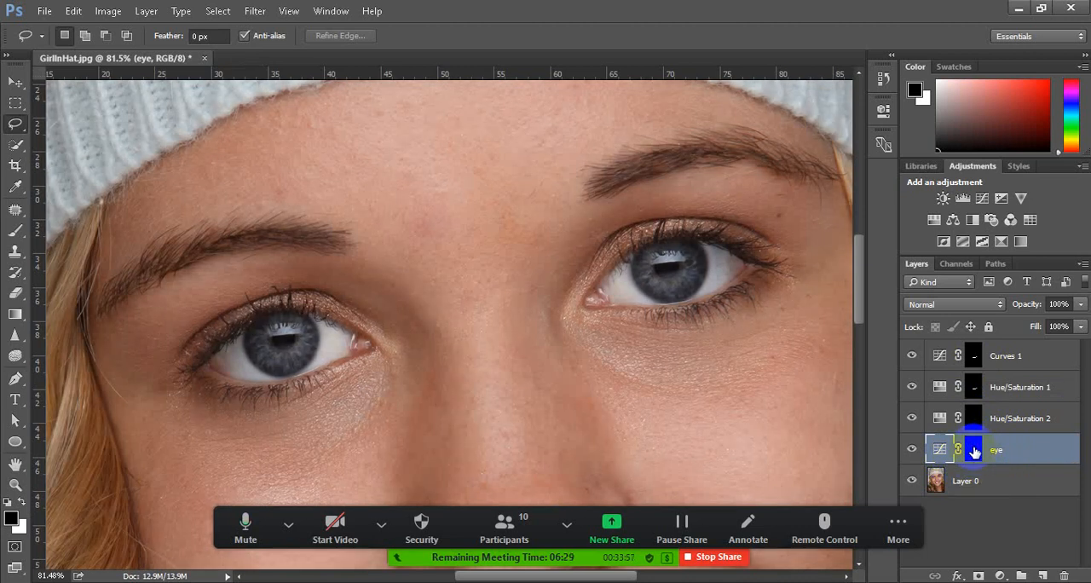
pyautogui.click(976, 452)
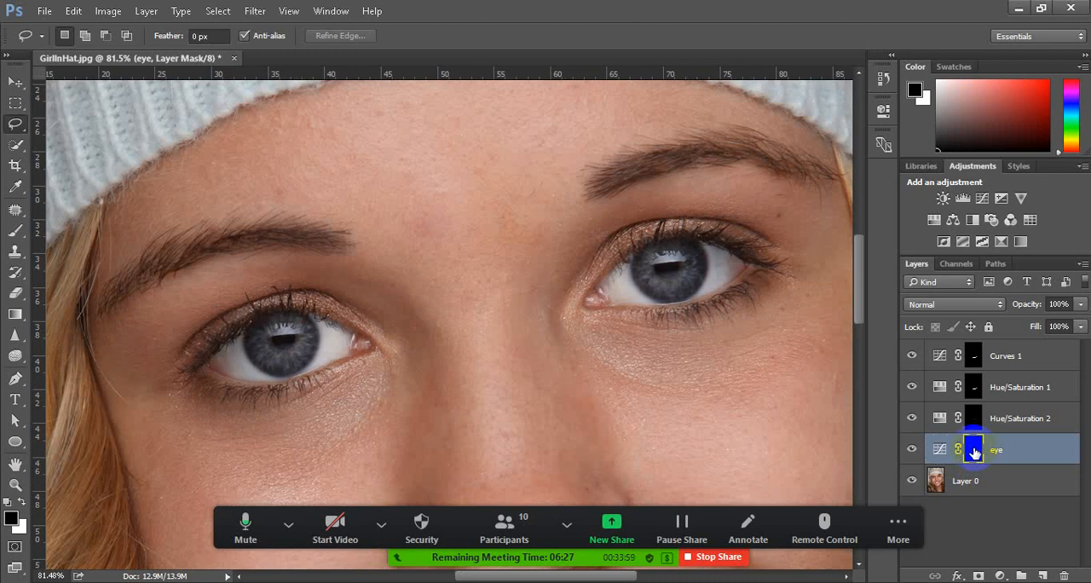
pyautogui.keyDown('ctrl'); pyautogui.click(976, 453); pyautogui.keyUp('ctrl')
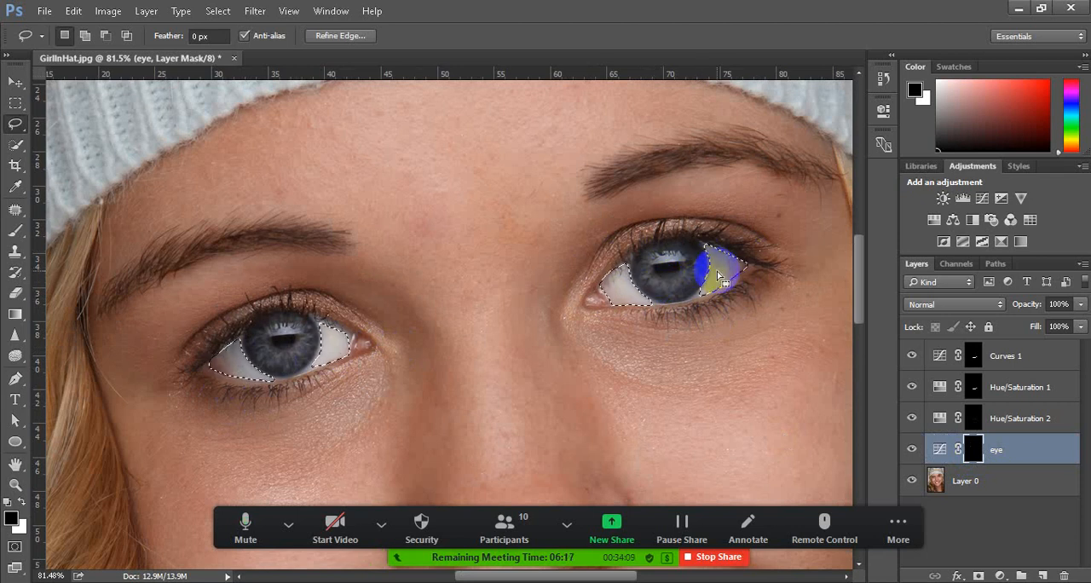
pyautogui.click(1001, 577)
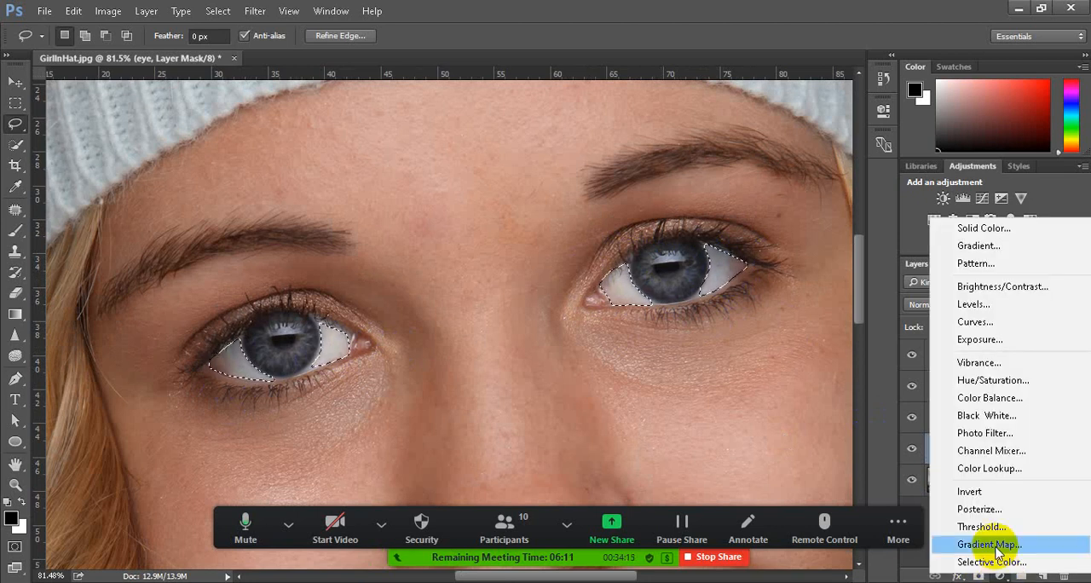
pyautogui.click(989, 378)
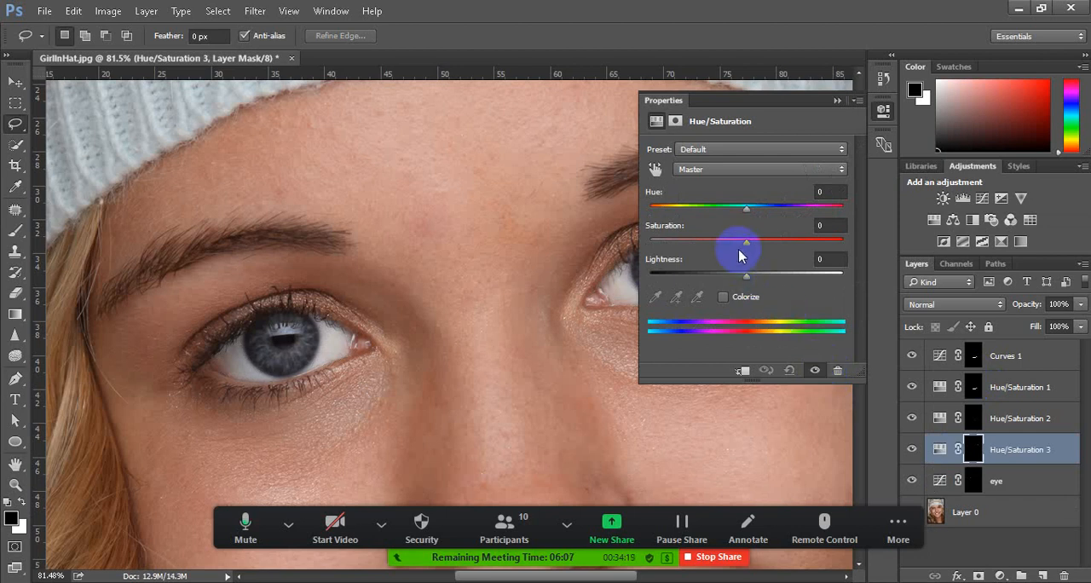
# Set the Saturation of the eye whites to -36 in the new Hue/Saturation adjustment
pyautogui.moveTo(742, 246); pyautogui.dragTo(720, 247)
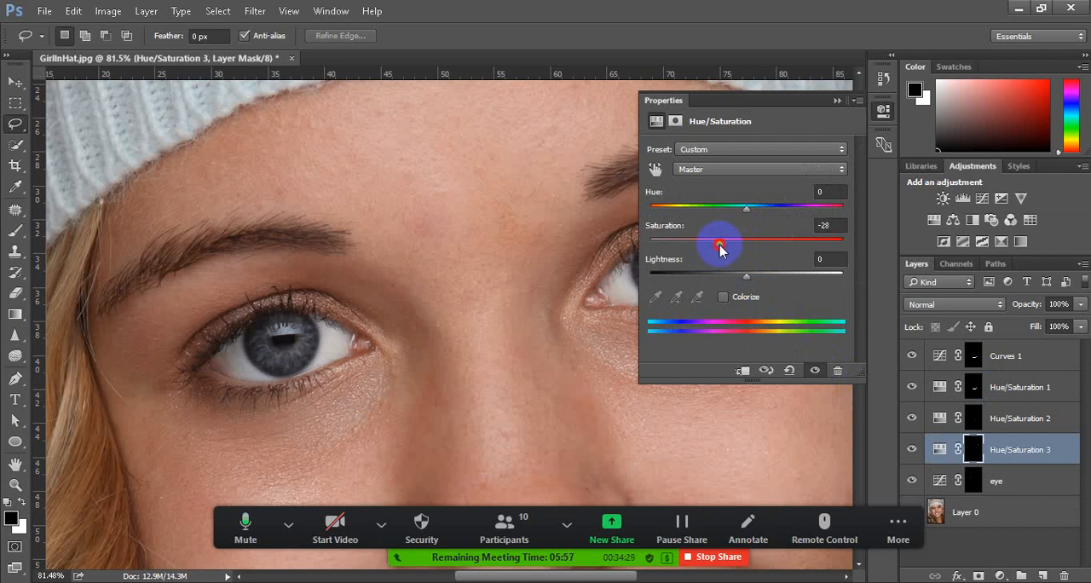
pyautogui.moveTo(720, 243); pyautogui.dragTo(729, 246)
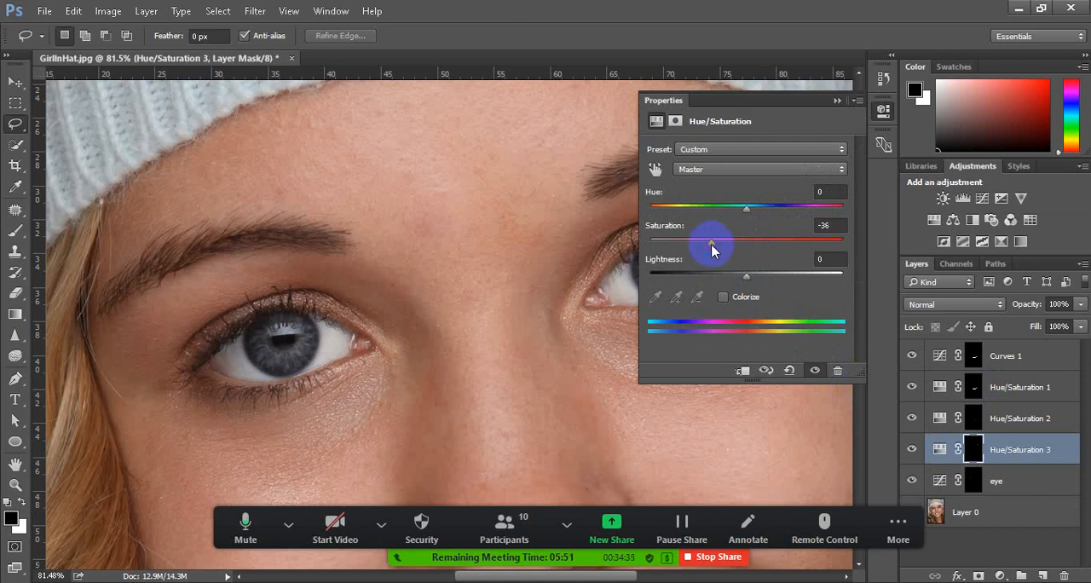
pyautogui.click(838, 101)
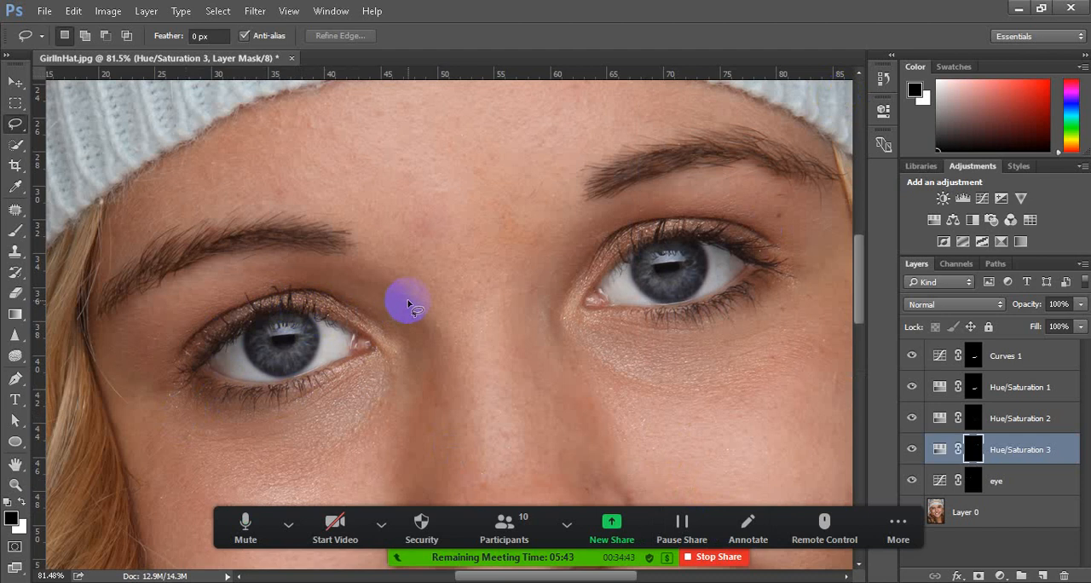
pyautogui.scroll(-1, 406, 303)
pyautogui.scroll(1, 401, 295)
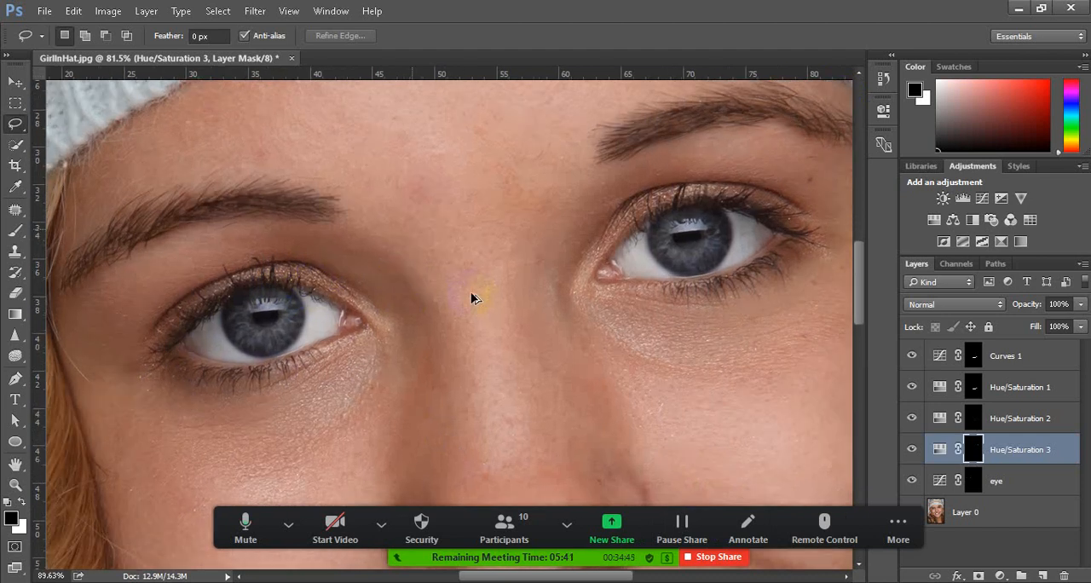
pyautogui.scroll(1, 474, 298)
pyautogui.hscroll(-1, 256, 327)
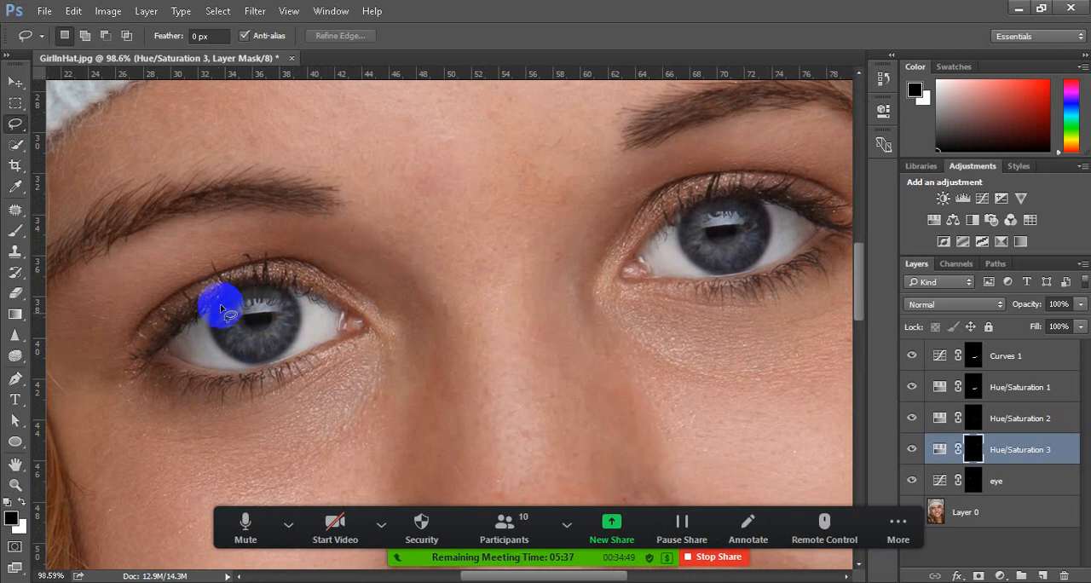
pyautogui.click(898, 527)
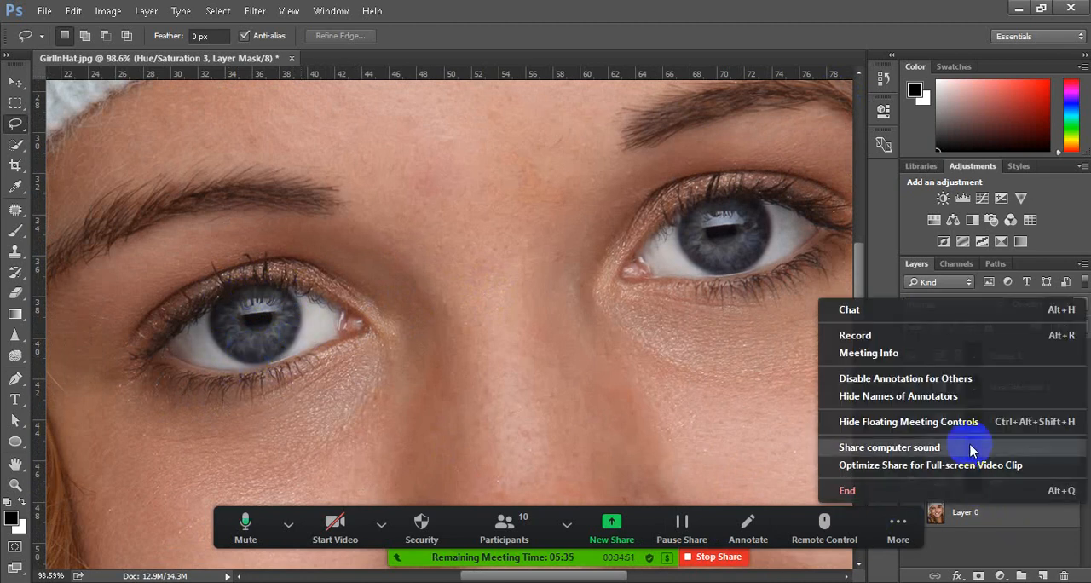
pyautogui.click(761, 419)
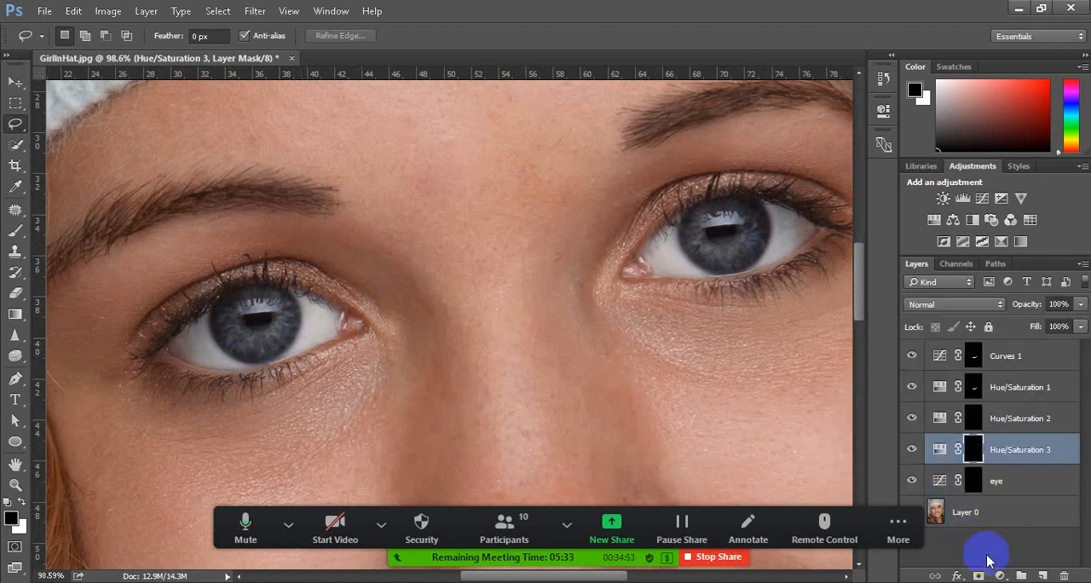
# Start a new layer directly above Layer 0 and set its blending mode to Overlay
pyautogui.click(983, 512)
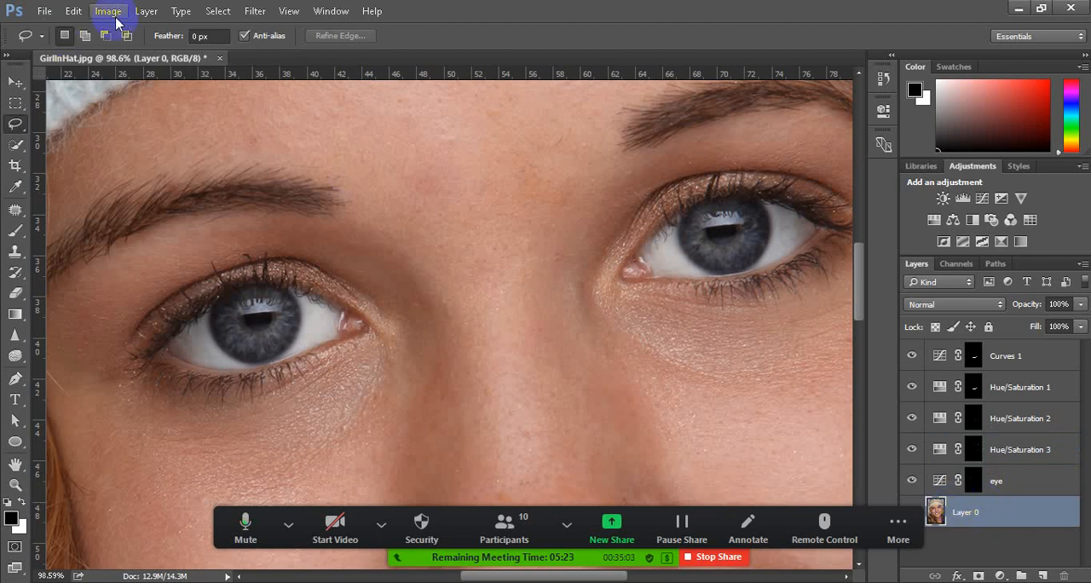
pyautogui.click(146, 11)
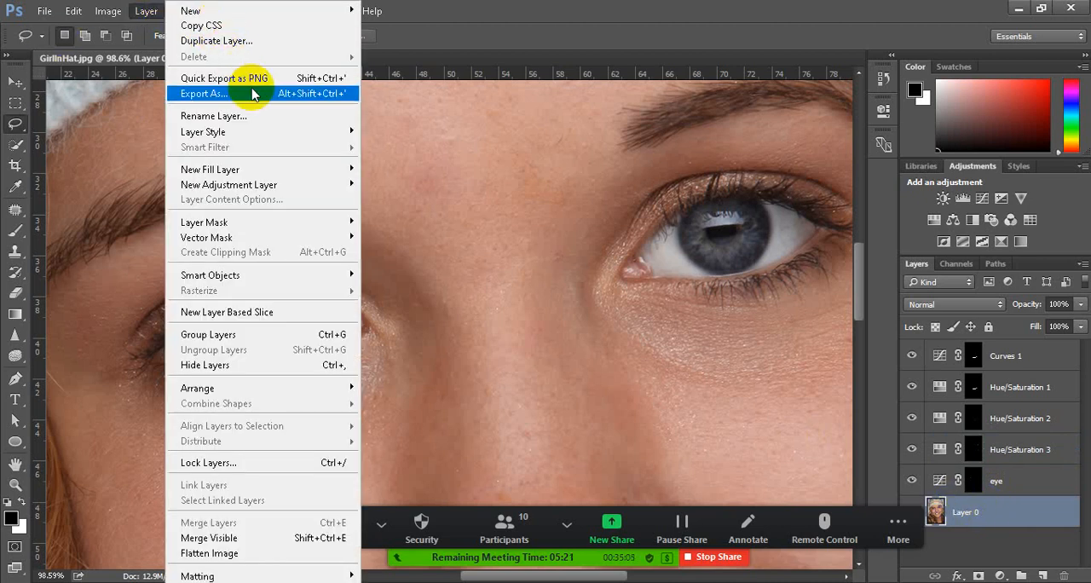
pyautogui.moveTo(225, 17)
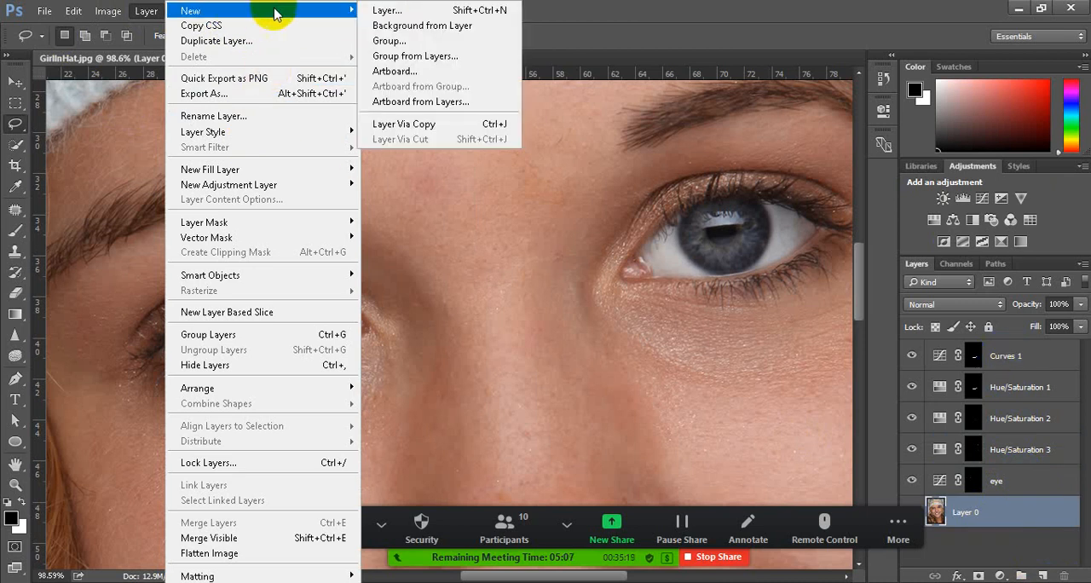
pyautogui.click(388, 11)
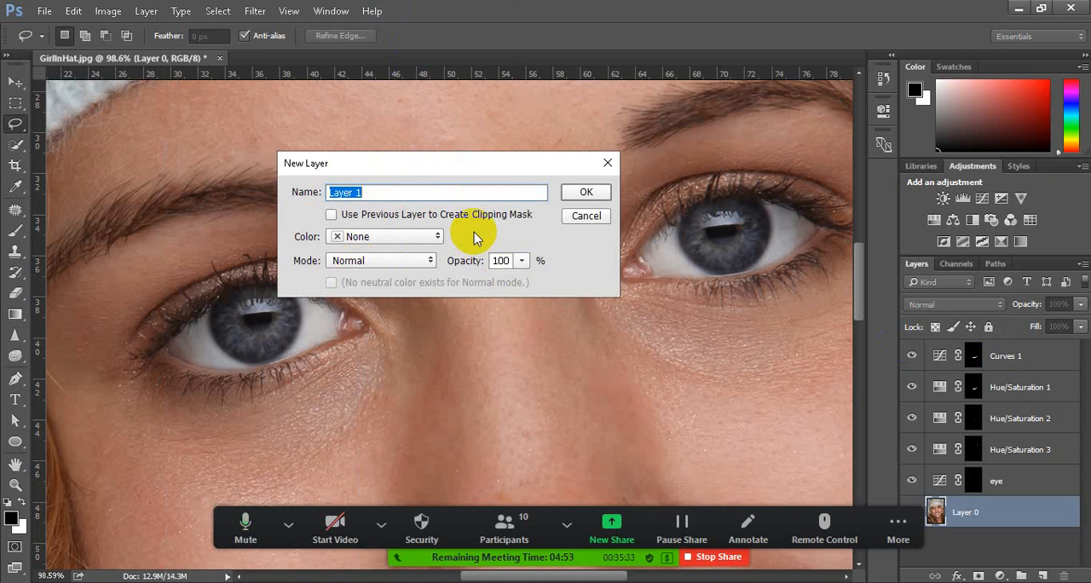
pyautogui.click(430, 261)
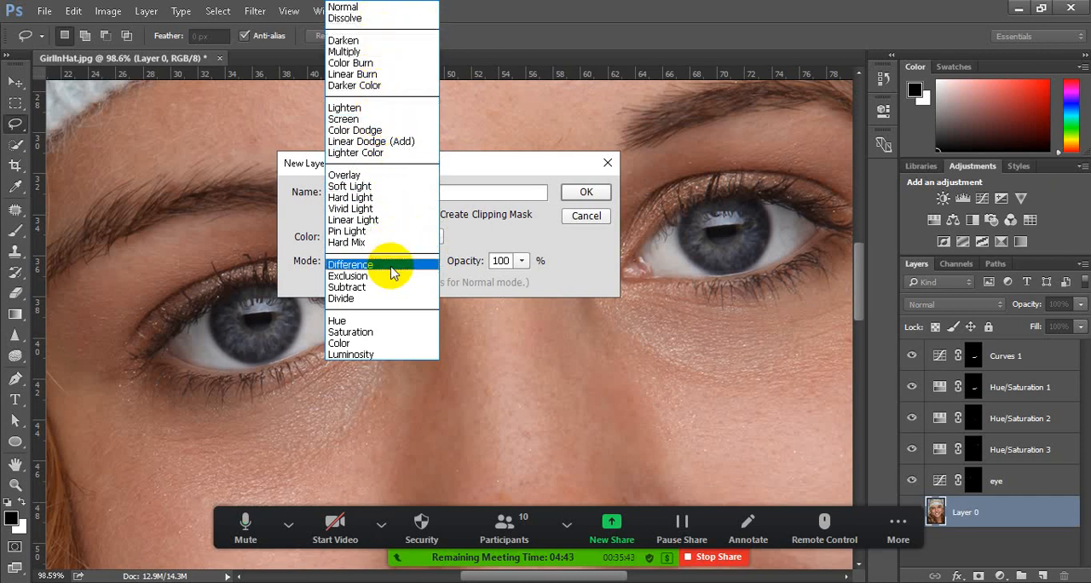
pyautogui.click(367, 177)
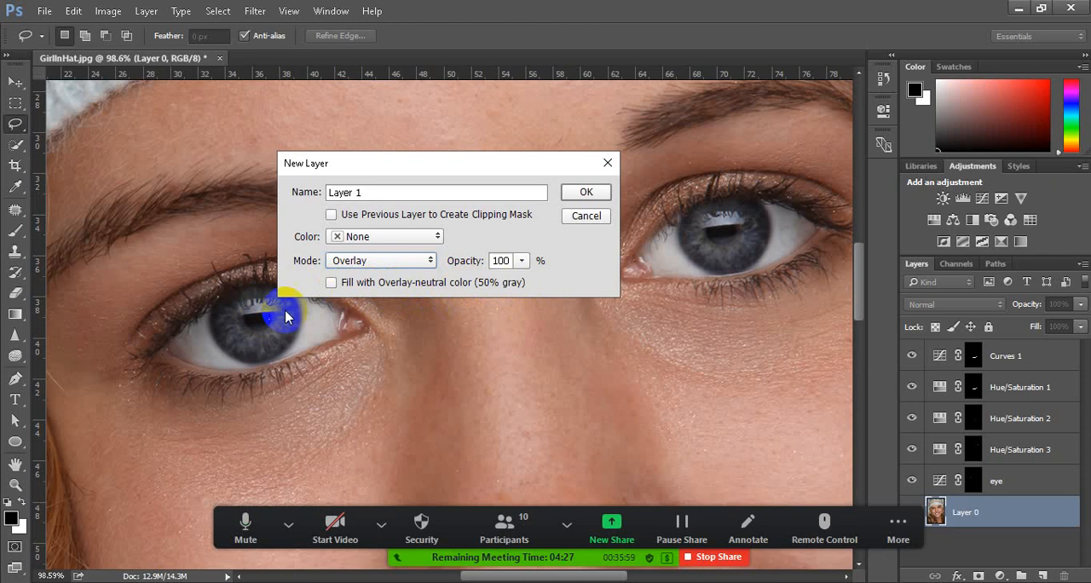
# Create the layer as "eye black" with the Overlay-neutral 50% gray fill and place it directly above Hue/Saturation 3
pyautogui.click(331, 282)
pyautogui.moveTo(372, 193); pyautogui.dragTo(280, 192)
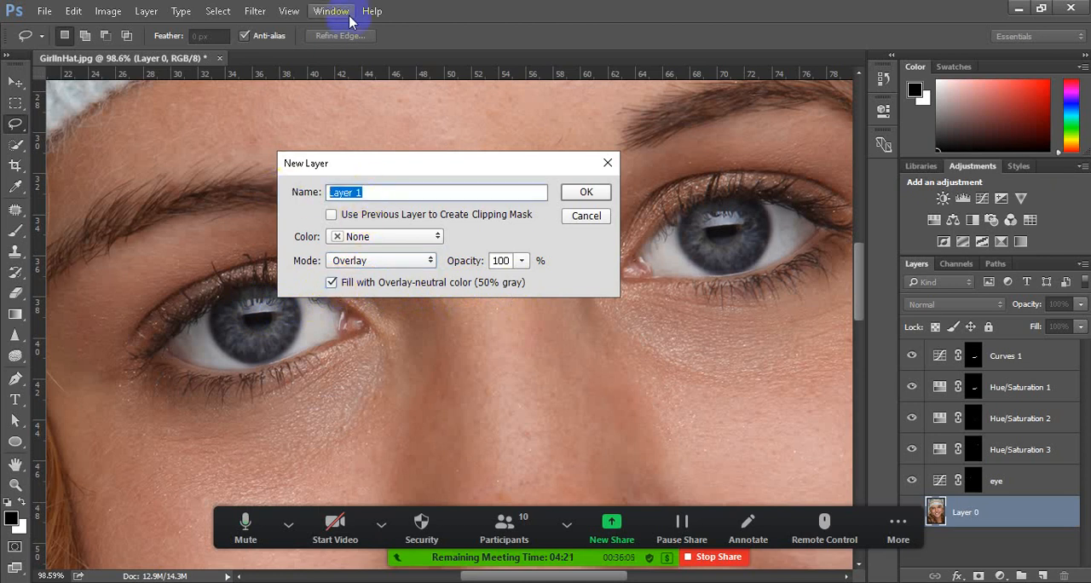
pyautogui.write('eye black')
pyautogui.click(573, 192)
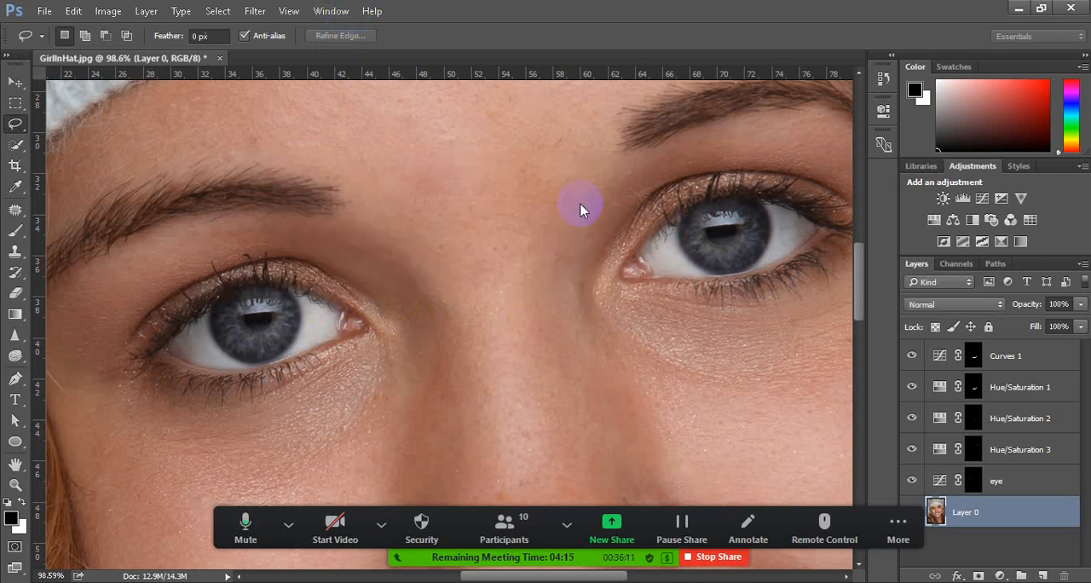
pyautogui.moveTo(1009, 505); pyautogui.dragTo(999, 447)
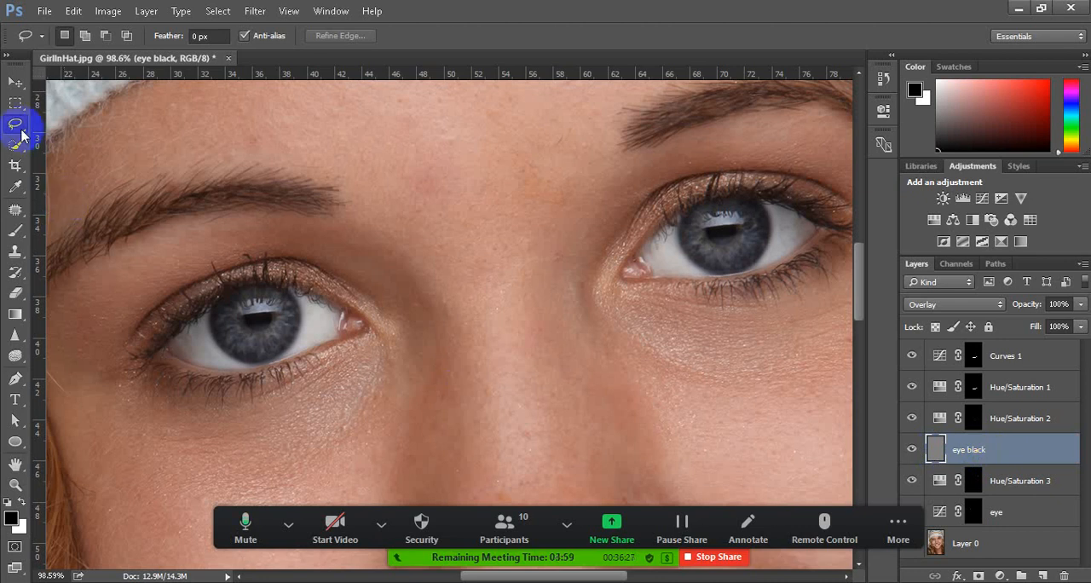
pyautogui.click(16, 231)
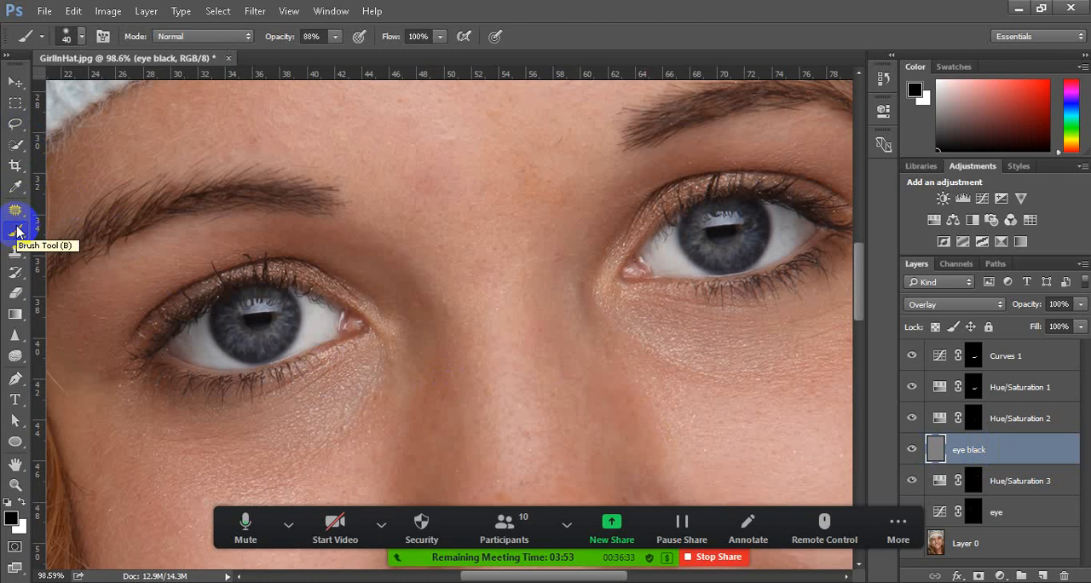
pyautogui.click(248, 37)
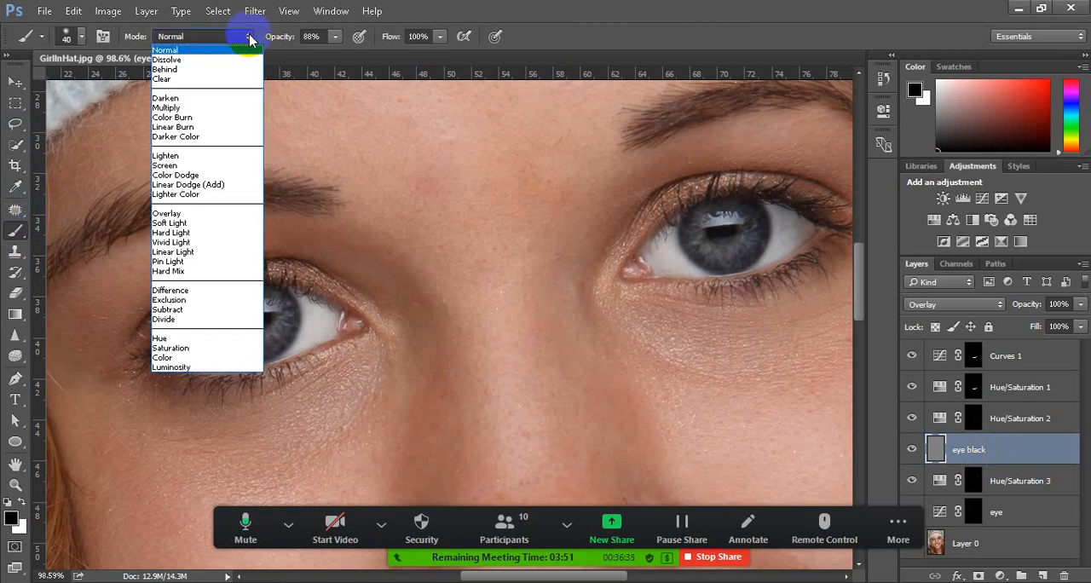
pyautogui.click(249, 37)
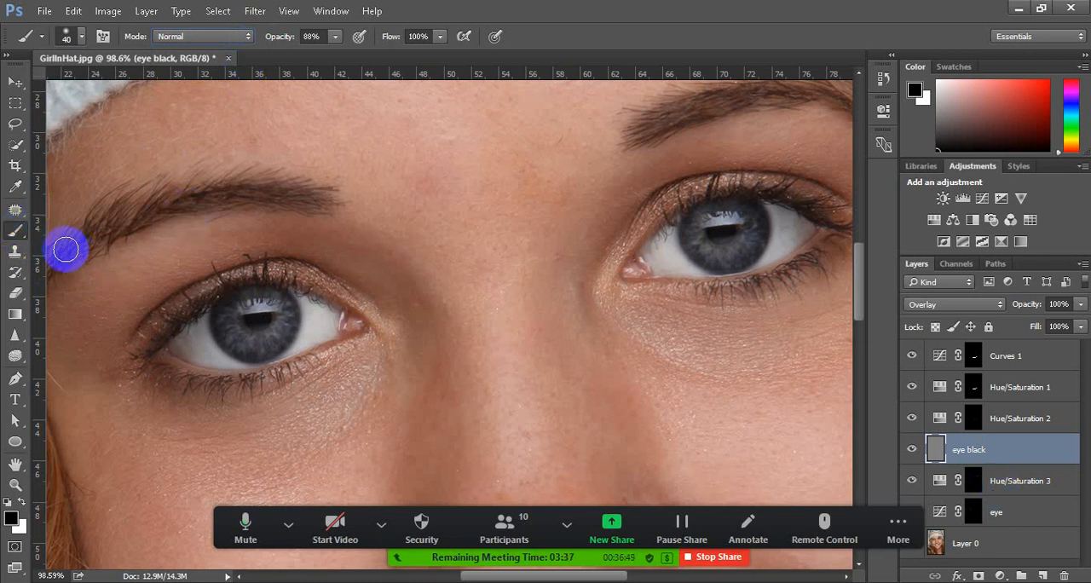
# Activate the Burn tool and reduce its brush size to 30 px for working on the irises
pyautogui.click(17, 356)
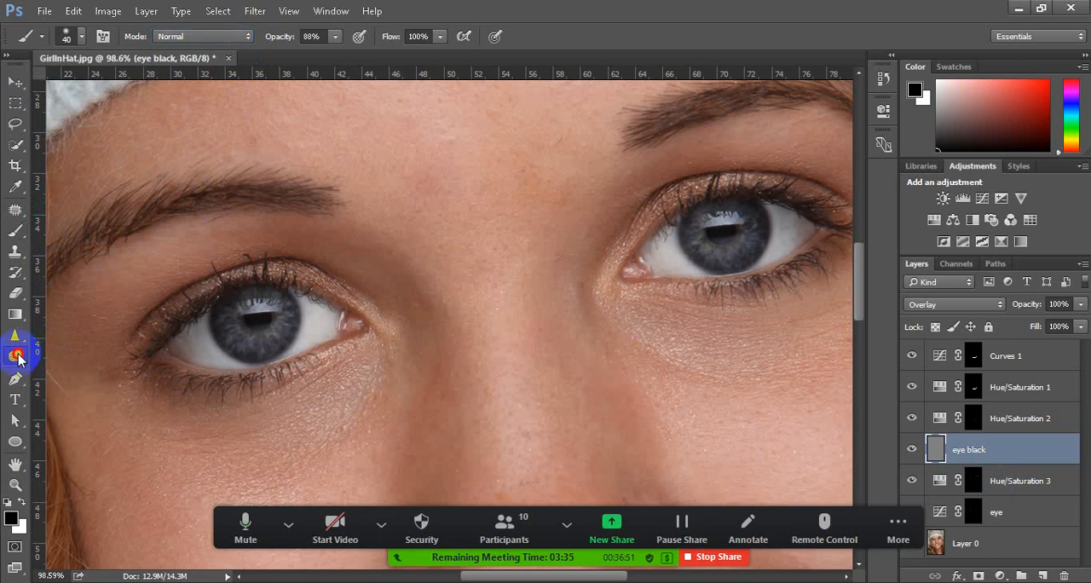
pyautogui.moveTo(17, 356)
pyautogui.mouseDown()
pyautogui.moveTo(94, 354)
pyautogui.moveTo(106, 369)
pyautogui.mouseUp()
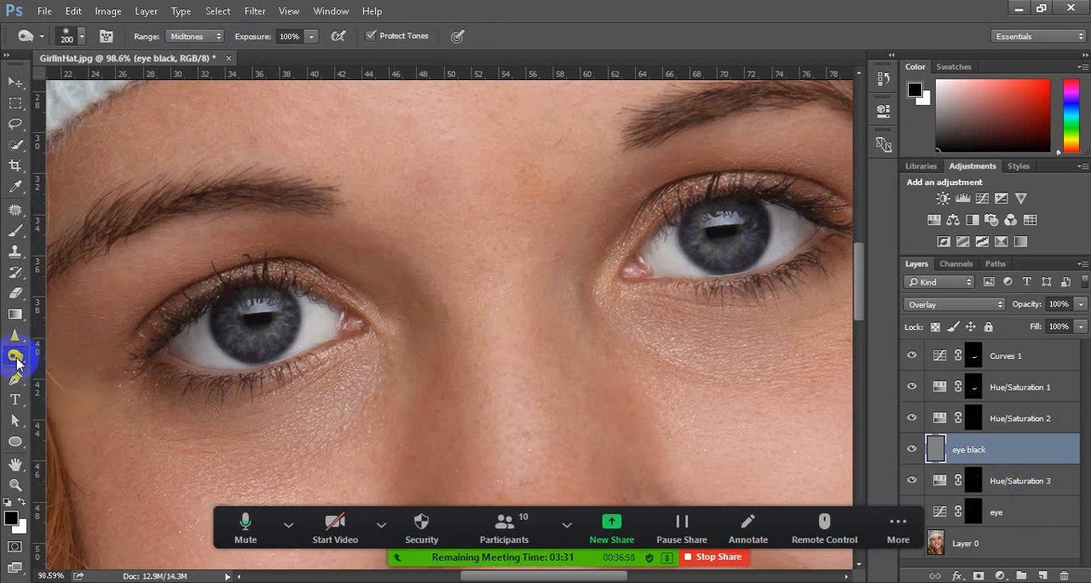
pyautogui.moveTo(17, 362)
pyautogui.mouseDown()
pyautogui.moveTo(75, 356)
pyautogui.moveTo(83, 373)
pyautogui.mouseUp()
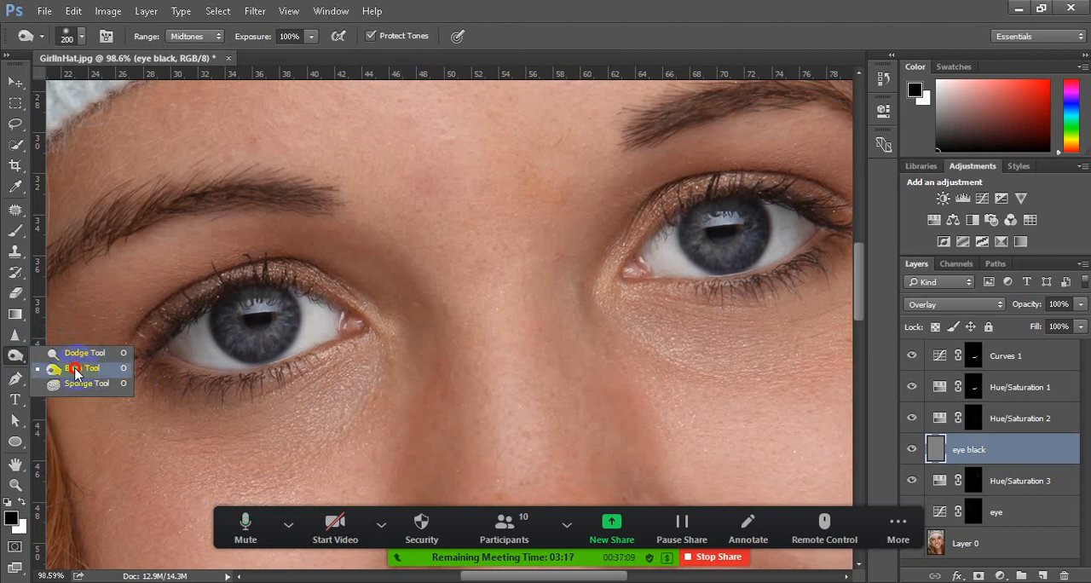
pyautogui.click(82, 370)
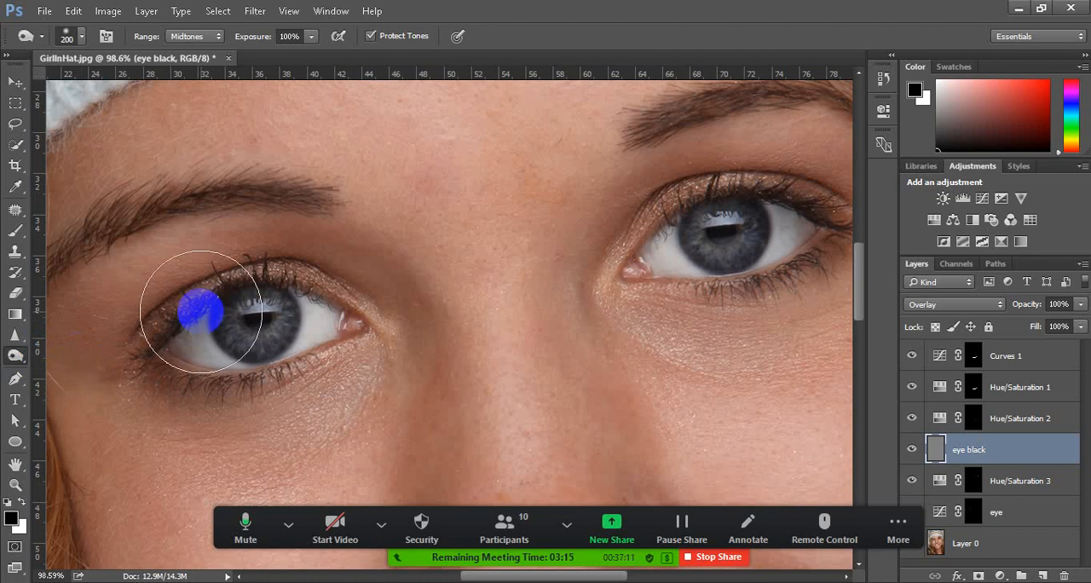
pyautogui.click(259, 319)
pyautogui.press('[')
pyautogui.press('[')
pyautogui.press('[')
pyautogui.press('[')
pyautogui.press('[')
pyautogui.press('[')
pyautogui.press('[')
pyautogui.press('[')
pyautogui.press('[')
pyautogui.press('[')
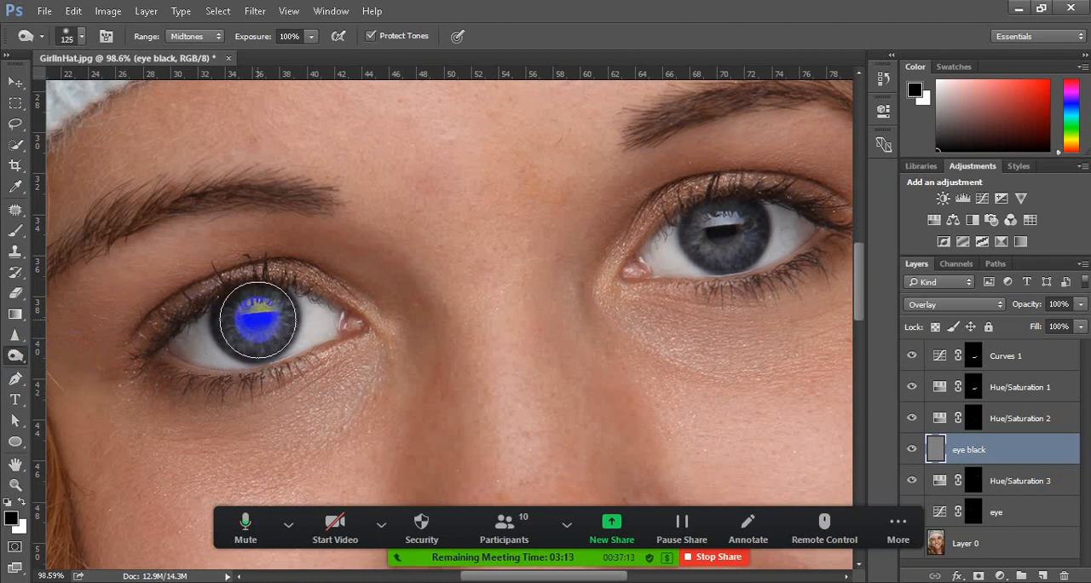
pyautogui.press('[')
pyautogui.press('[')
pyautogui.press('[')
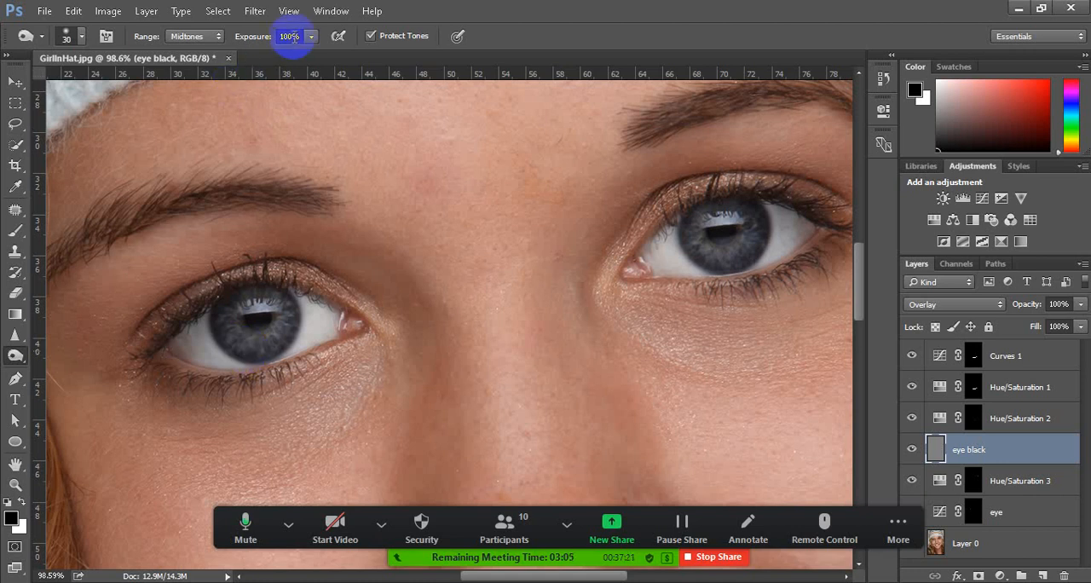
# Set the Burn tool's exposure to 20% and its range to Midtones
pyautogui.click(312, 36)
pyautogui.moveTo(310, 53); pyautogui.dragTo(247, 61)
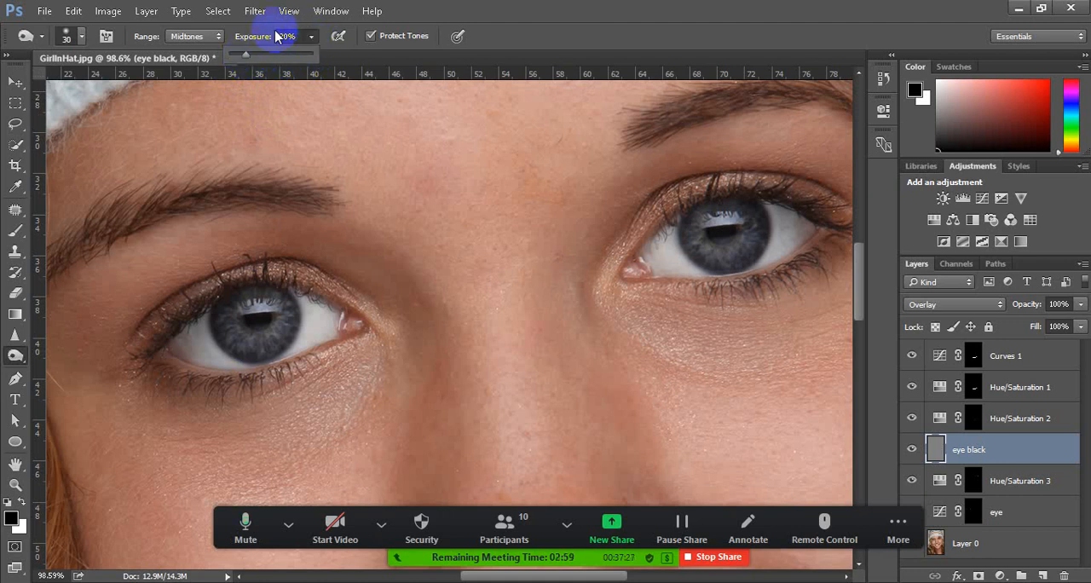
pyautogui.click(212, 36)
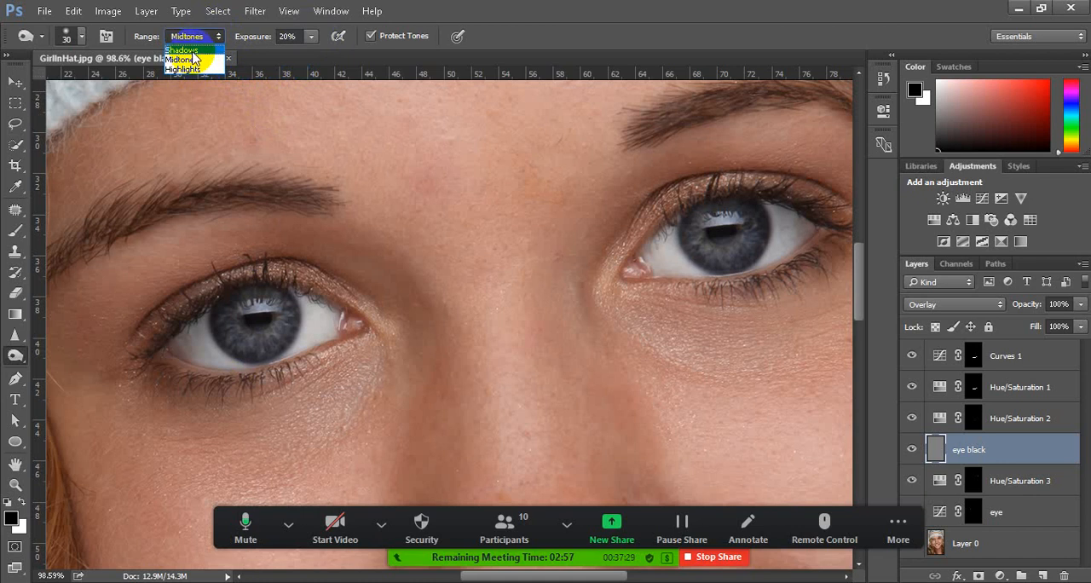
pyautogui.click(203, 60)
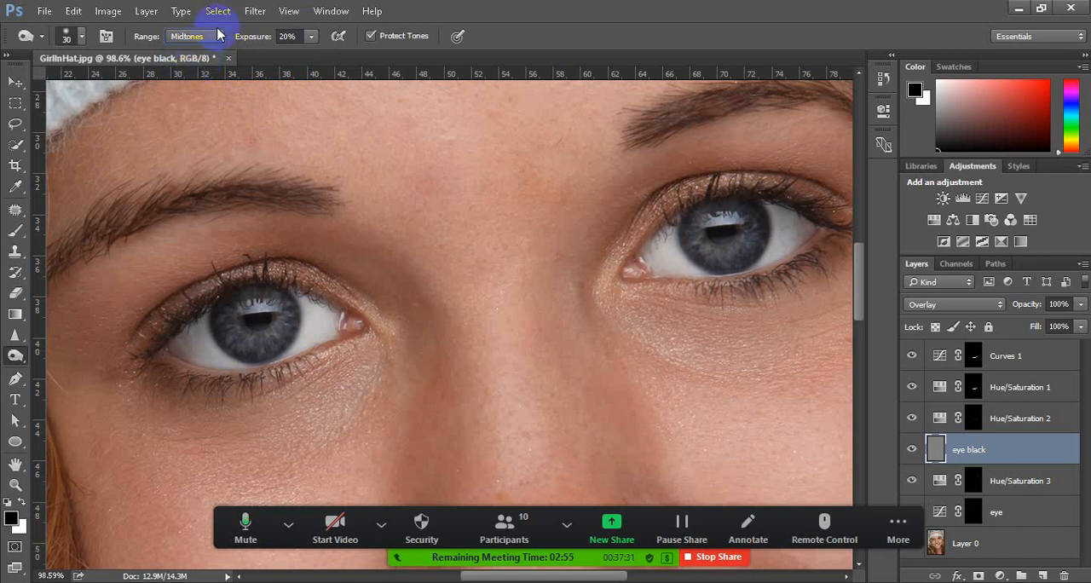
# Burn the dark outer rims and pupils of both irises on the eye black layer, using a brush down to 15 px
pyautogui.click(264, 372)
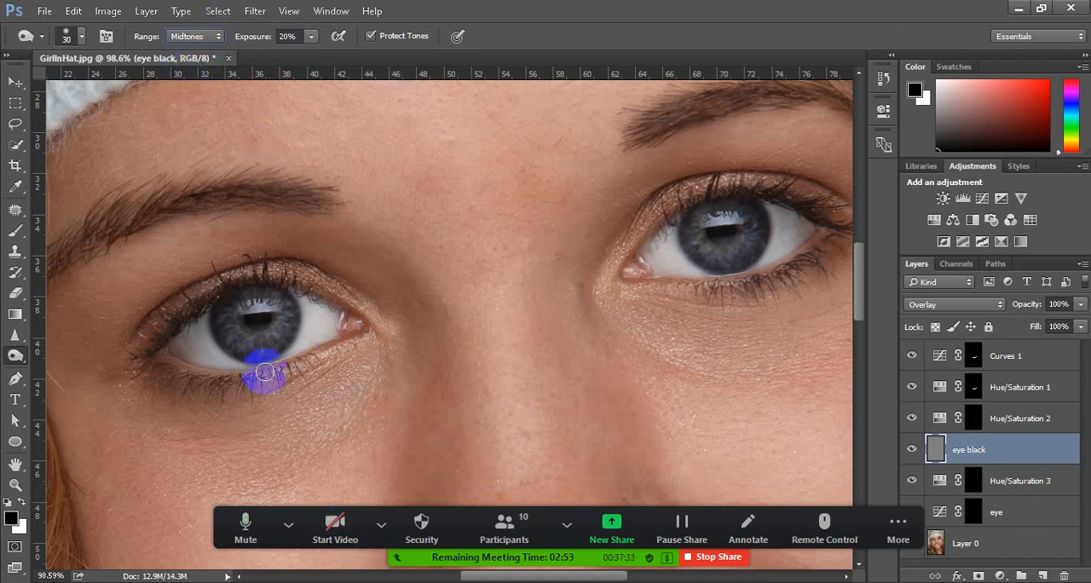
pyautogui.click(264, 341)
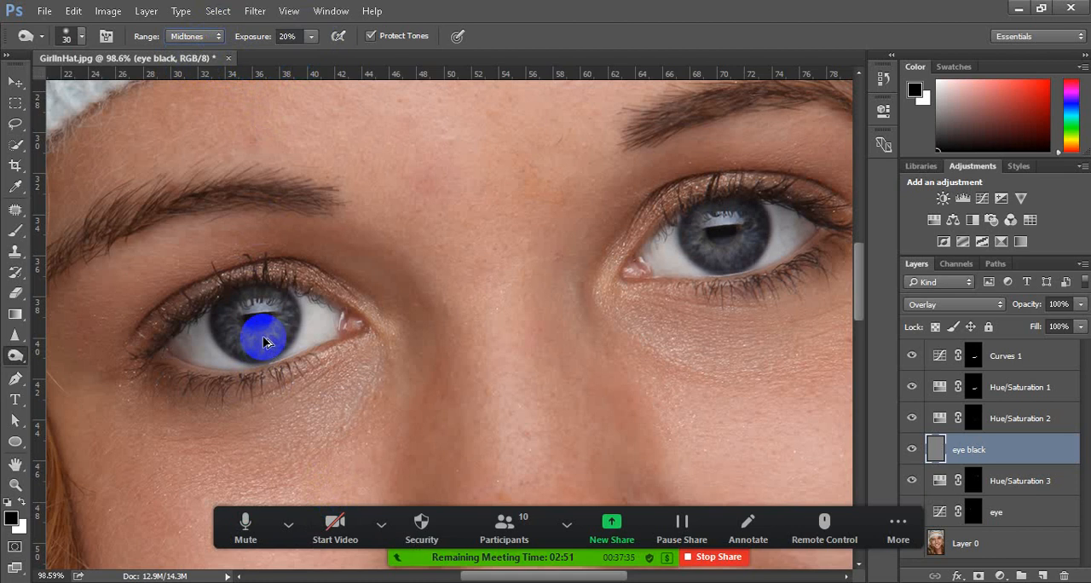
pyautogui.click(220, 324)
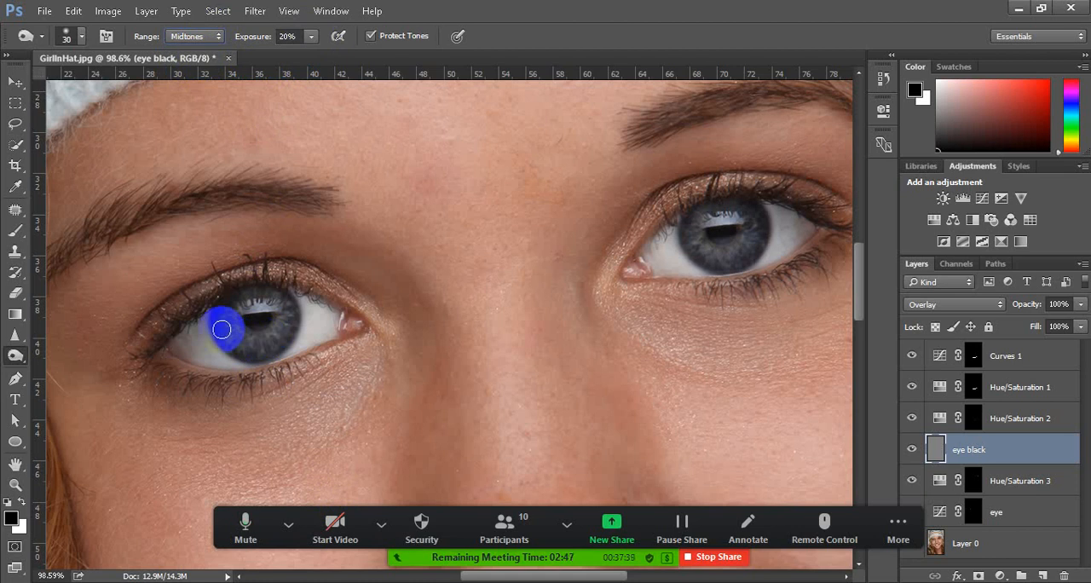
pyautogui.moveTo(222, 328)
pyautogui.mouseDown()
pyautogui.moveTo(233, 354)
pyautogui.moveTo(226, 332)
pyautogui.moveTo(234, 351)
pyautogui.moveTo(222, 335)
pyautogui.moveTo(256, 354)
pyautogui.moveTo(243, 362)
pyautogui.moveTo(223, 336)
pyautogui.moveTo(300, 340)
pyautogui.moveTo(251, 350)
pyautogui.moveTo(300, 333)
pyautogui.moveTo(355, 345)
pyautogui.moveTo(315, 307)
pyautogui.moveTo(247, 351)
pyautogui.moveTo(288, 321)
pyautogui.mouseUp()
pyautogui.moveTo(286, 330)
pyautogui.mouseDown()
pyautogui.moveTo(233, 353)
pyautogui.moveTo(216, 312)
pyautogui.moveTo(225, 339)
pyautogui.moveTo(248, 348)
pyautogui.moveTo(289, 337)
pyautogui.moveTo(291, 325)
pyautogui.moveTo(285, 346)
pyautogui.moveTo(243, 354)
pyautogui.moveTo(225, 343)
pyautogui.moveTo(240, 352)
pyautogui.moveTo(224, 326)
pyautogui.moveTo(224, 337)
pyautogui.moveTo(222, 308)
pyautogui.moveTo(296, 327)
pyautogui.moveTo(262, 355)
pyautogui.moveTo(289, 341)
pyautogui.moveTo(293, 312)
pyautogui.moveTo(283, 296)
pyautogui.moveTo(239, 301)
pyautogui.moveTo(262, 293)
pyautogui.moveTo(220, 306)
pyautogui.moveTo(232, 345)
pyautogui.moveTo(217, 324)
pyautogui.moveTo(221, 339)
pyautogui.moveTo(242, 353)
pyautogui.moveTo(266, 350)
pyautogui.moveTo(228, 347)
pyautogui.moveTo(295, 325)
pyautogui.moveTo(288, 303)
pyautogui.moveTo(270, 342)
pyautogui.mouseUp()
pyautogui.moveTo(701, 258)
pyautogui.mouseDown()
pyautogui.moveTo(691, 223)
pyautogui.moveTo(704, 258)
pyautogui.moveTo(748, 244)
pyautogui.moveTo(745, 265)
pyautogui.moveTo(758, 214)
pyautogui.moveTo(754, 250)
pyautogui.moveTo(690, 236)
pyautogui.moveTo(687, 222)
pyautogui.moveTo(698, 254)
pyautogui.moveTo(730, 256)
pyautogui.moveTo(721, 258)
pyautogui.moveTo(764, 245)
pyautogui.moveTo(755, 216)
pyautogui.moveTo(787, 268)
pyautogui.moveTo(618, 377)
pyautogui.mouseUp()
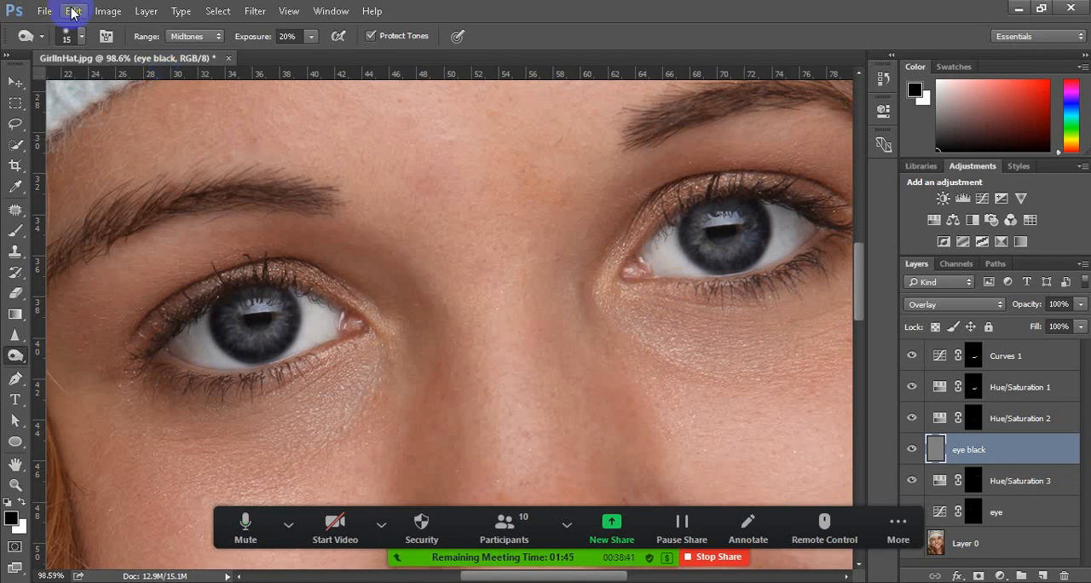
# Create a new layer above eye black in Overlay mode, filled with the Overlay-neutral 50% gray
pyautogui.click(146, 12)
pyautogui.moveTo(213, 17)
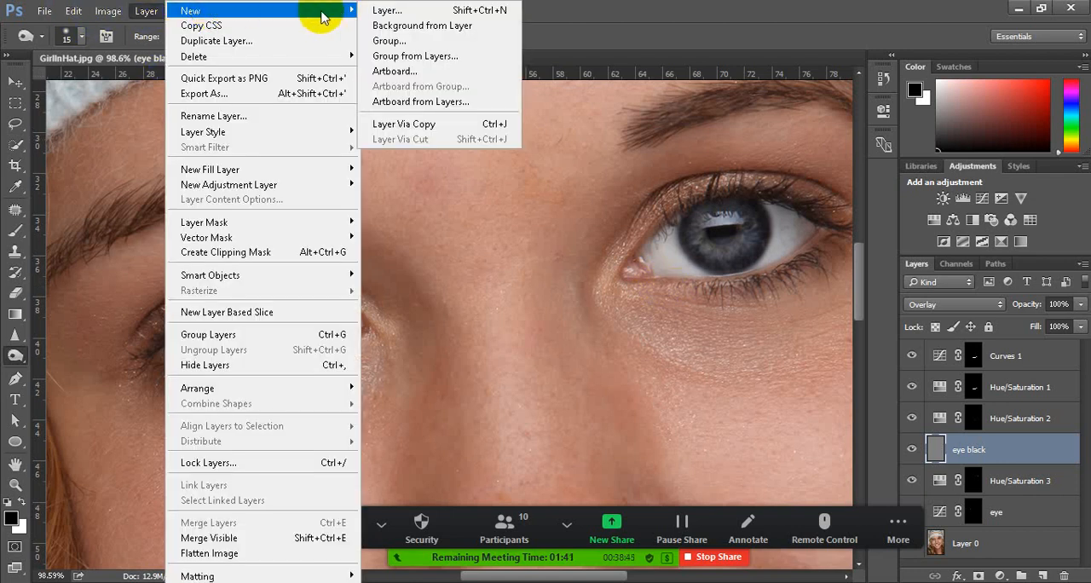
pyautogui.click(501, 12)
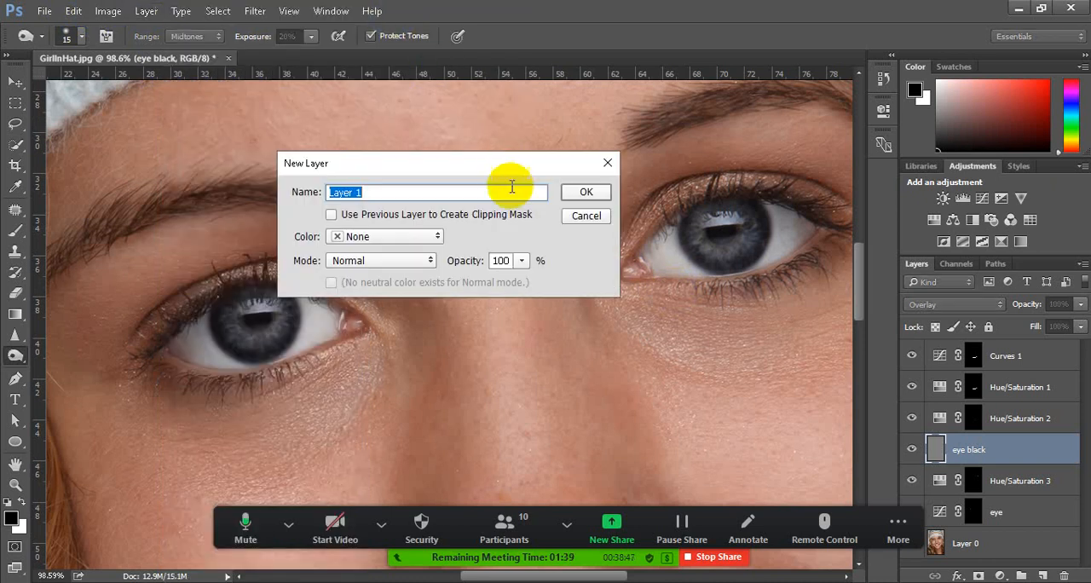
pyautogui.click(430, 264)
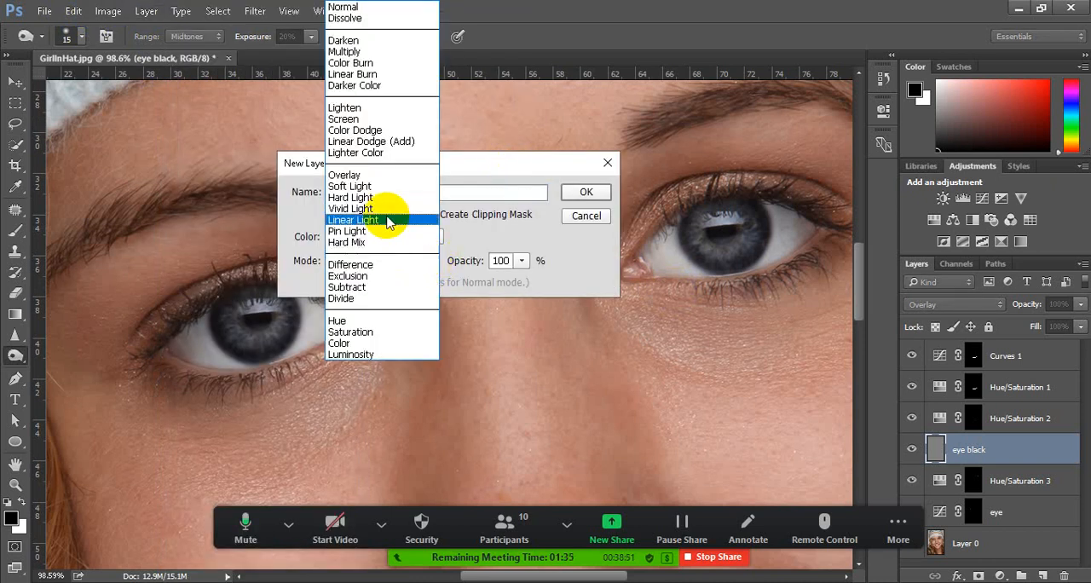
pyautogui.click(368, 175)
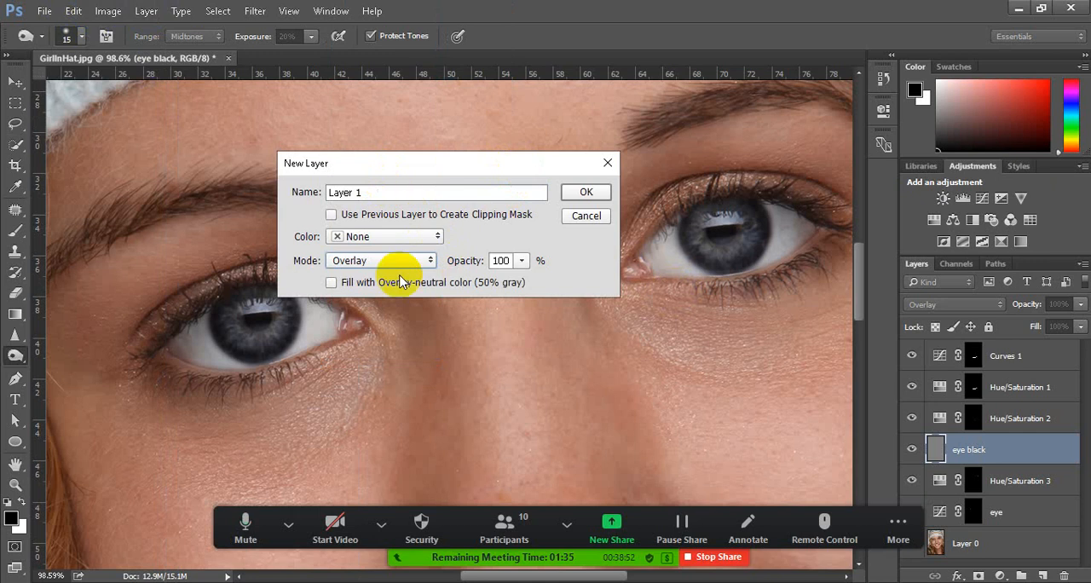
pyautogui.click(330, 285)
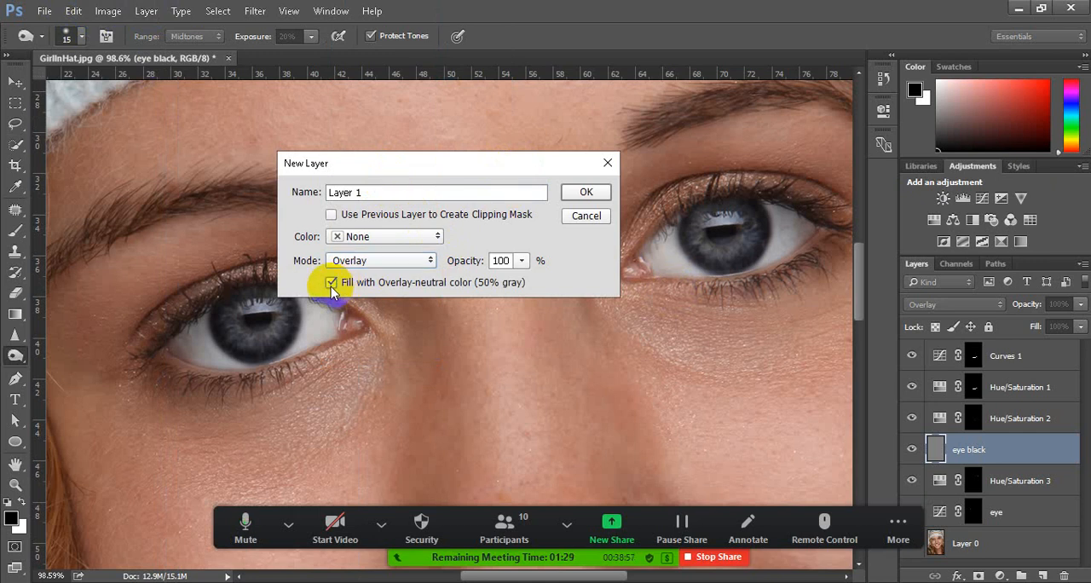
pyautogui.click(585, 192)
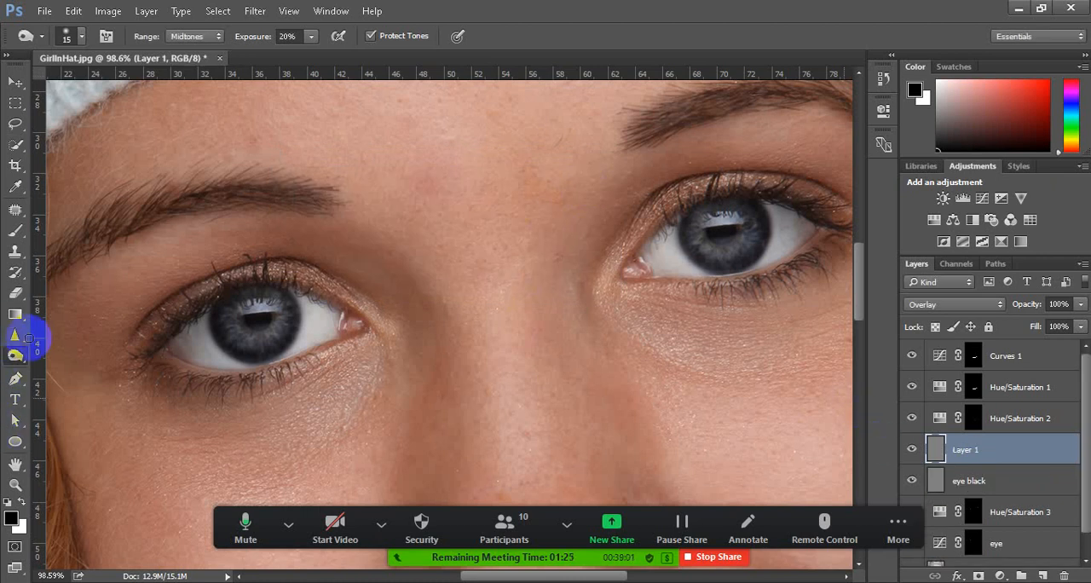
# Activate the Dodge tool and reduce its brush size to 35 px
pyautogui.moveTo(15, 359); pyautogui.dragTo(92, 359)
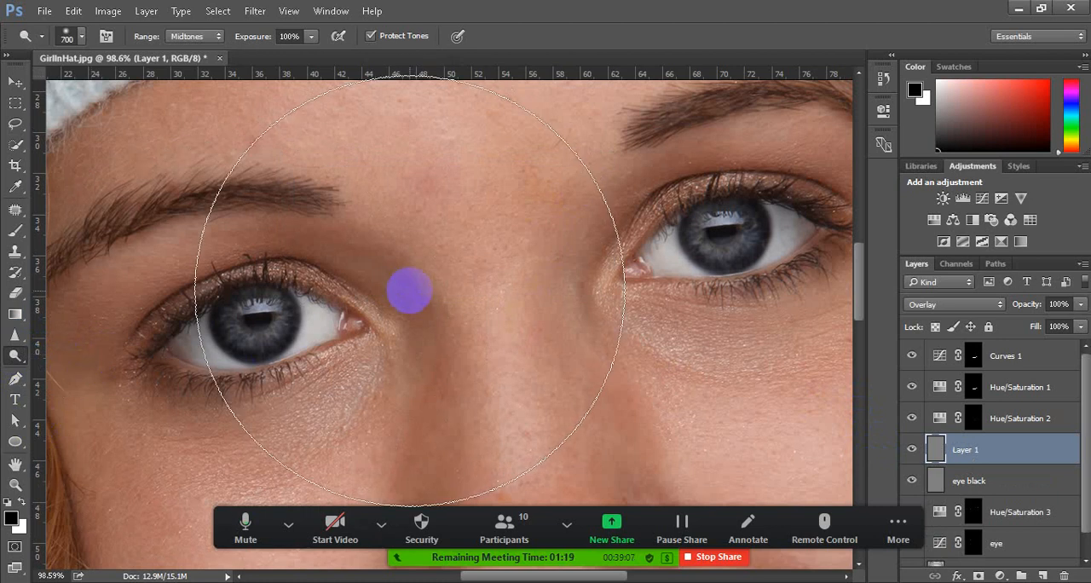
pyautogui.press('[')
pyautogui.press('[')
pyautogui.press('[')
pyautogui.press('[')
pyautogui.press('[')
pyautogui.press('[')
pyautogui.press('[')
pyautogui.press('[')
pyautogui.press('[')
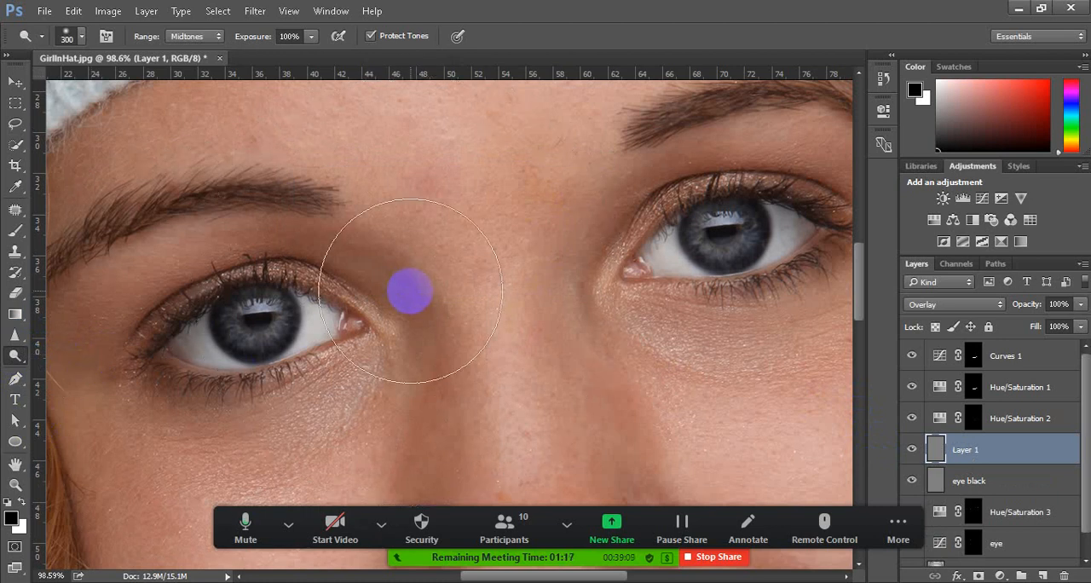
pyautogui.press('[')
pyautogui.press('[')
pyautogui.press('[')
pyautogui.press('[')
pyautogui.press('[')
pyautogui.press('[')
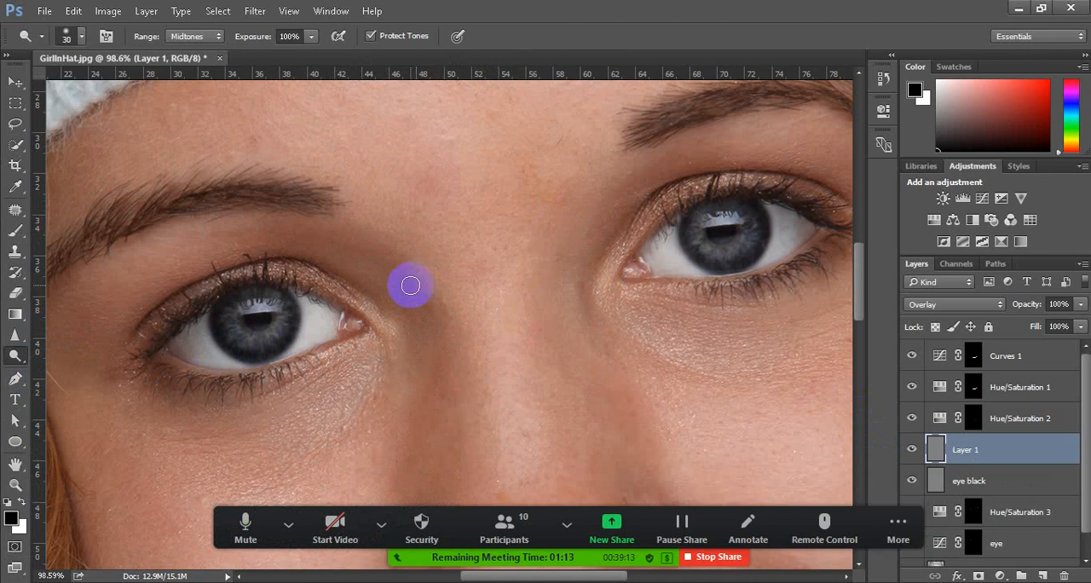
pyautogui.press(']')
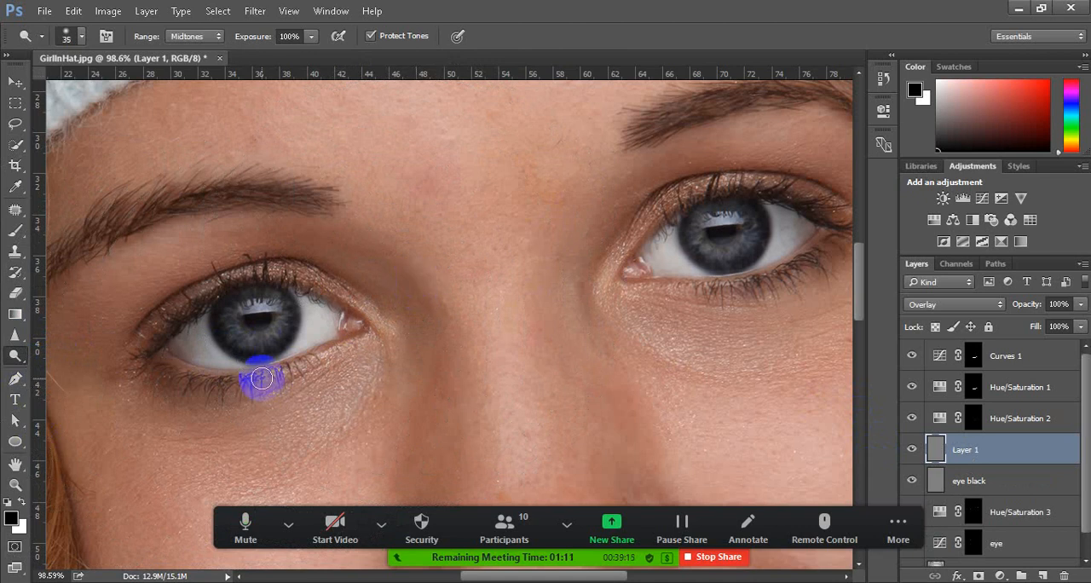
# Set the Dodge tool's range to Midtones and its exposure to 21%
pyautogui.click(195, 38)
pyautogui.click(198, 50)
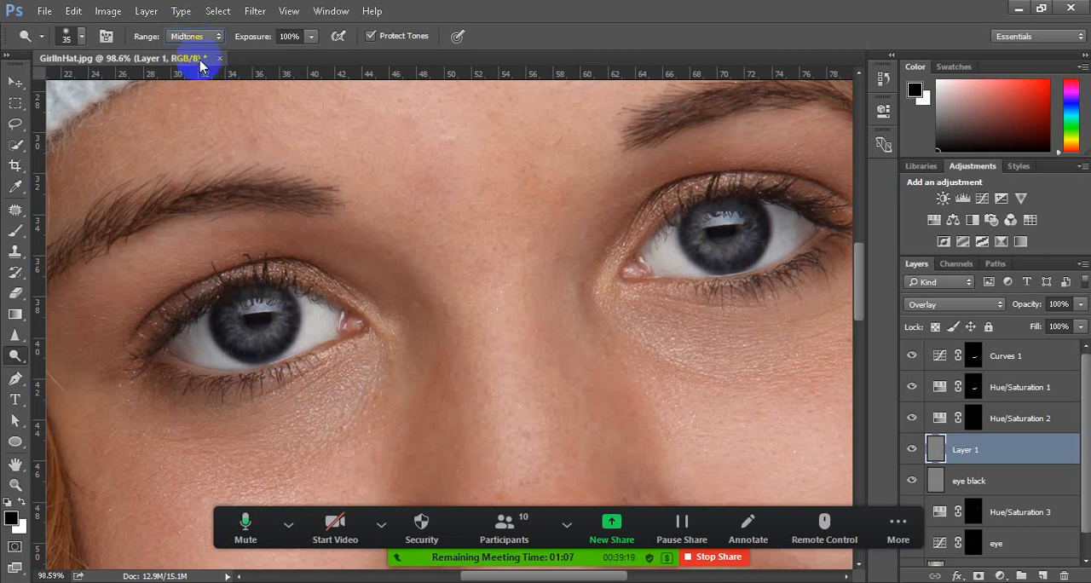
pyautogui.click(312, 37)
pyautogui.moveTo(312, 54); pyautogui.dragTo(249, 62)
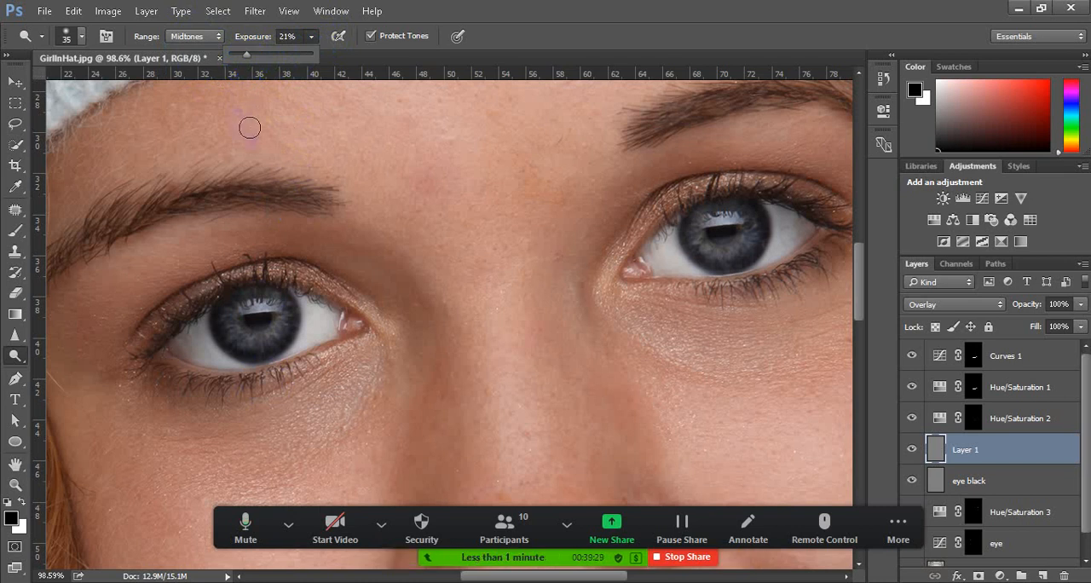
# Dodge the iris ring around the pupil of the portrait's left-hand eye with a 20 px brush on the new gray layer
pyautogui.click(245, 341)
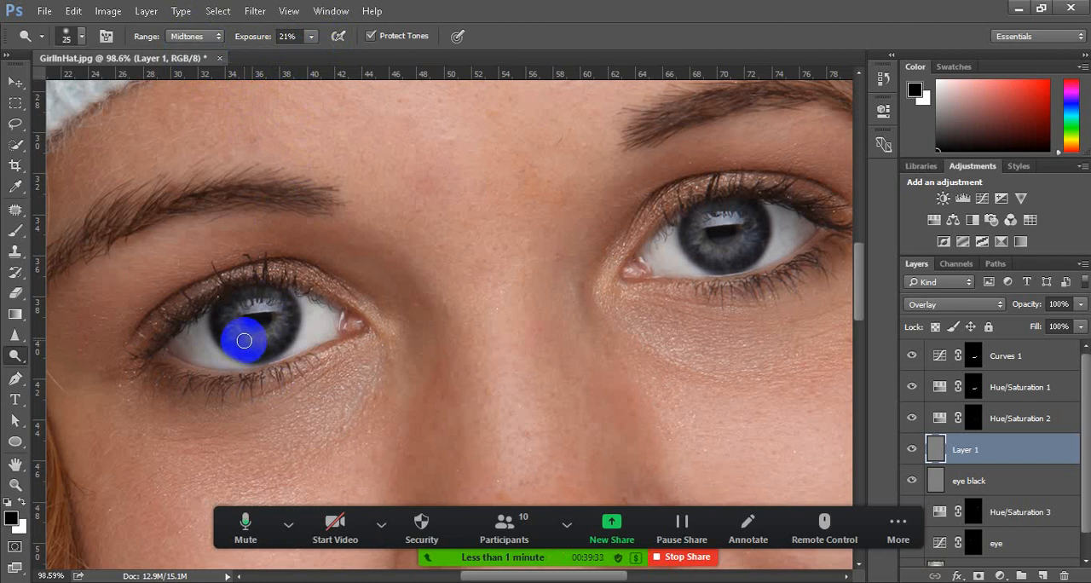
pyautogui.scroll(2, 244, 341)
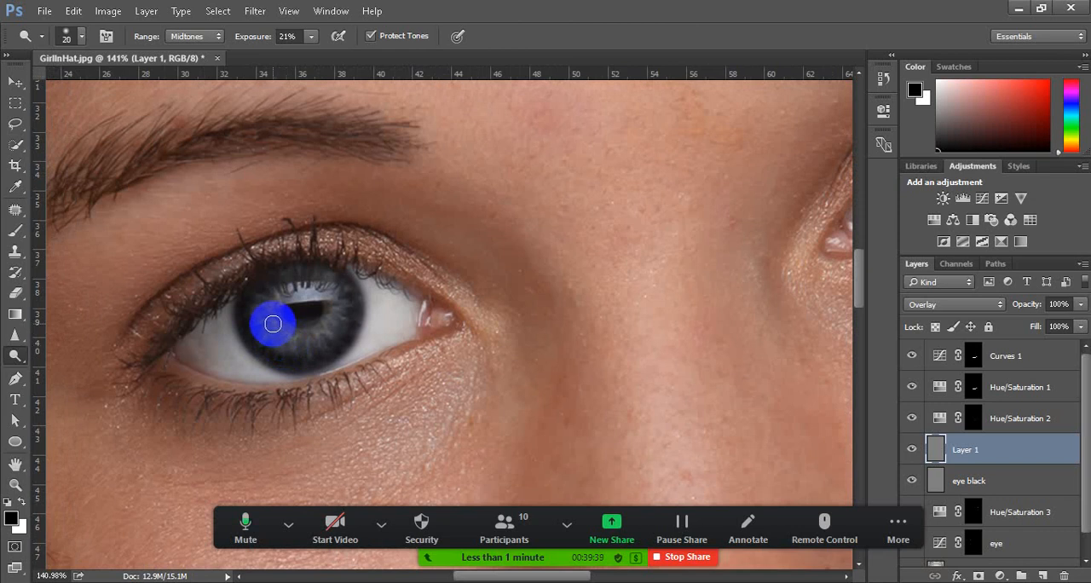
pyautogui.moveTo(273, 324)
pyautogui.mouseDown()
pyautogui.moveTo(315, 339)
pyautogui.moveTo(294, 346)
pyautogui.moveTo(328, 330)
pyautogui.moveTo(337, 297)
pyautogui.moveTo(307, 283)
pyautogui.moveTo(270, 307)
pyautogui.moveTo(273, 326)
pyautogui.moveTo(268, 315)
pyautogui.moveTo(298, 340)
pyautogui.moveTo(269, 319)
pyautogui.moveTo(289, 347)
pyautogui.moveTo(317, 338)
pyautogui.moveTo(336, 321)
pyautogui.moveTo(324, 326)
pyautogui.moveTo(336, 301)
pyautogui.moveTo(322, 325)
pyautogui.moveTo(284, 324)
pyautogui.mouseUp()
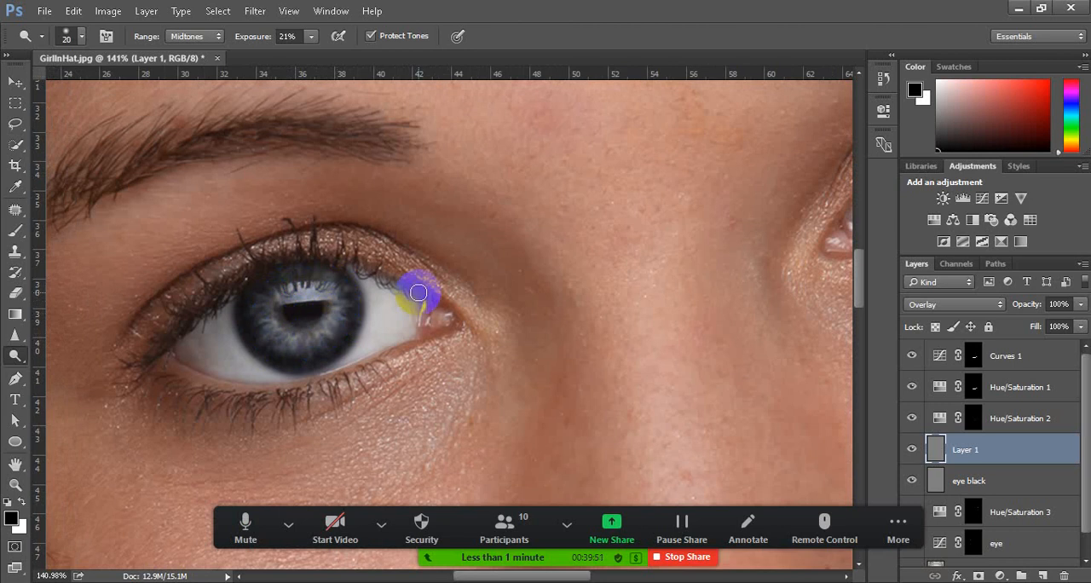
# Dodge the iris ring around the pupil of the portrait's right-hand eye with the 20 px brush on the same gray layer
pyautogui.scroll(-3, 293, 333)
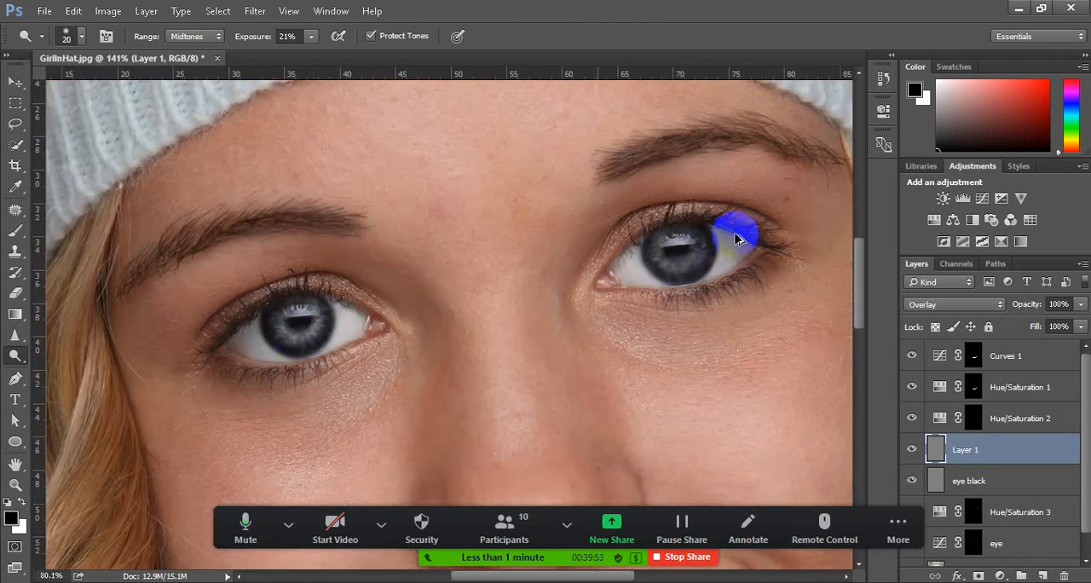
pyautogui.scroll(6, 736, 238)
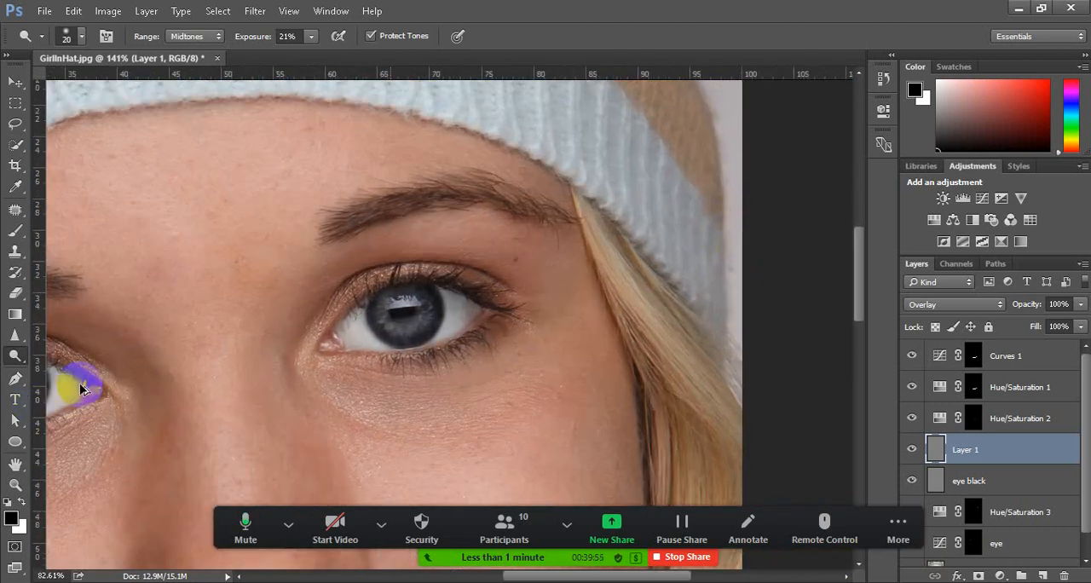
pyautogui.scroll(5, 82, 389)
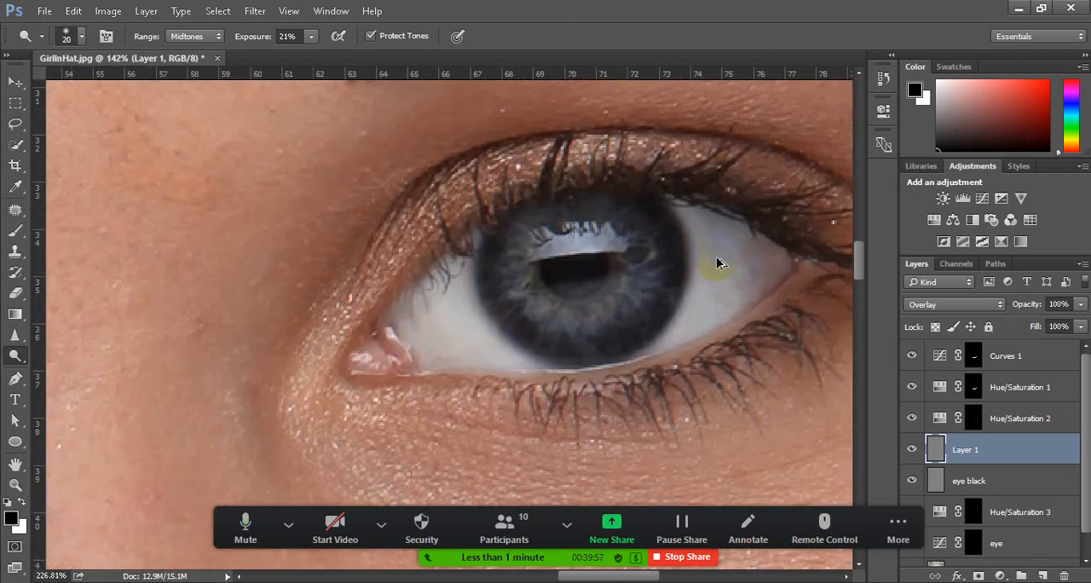
pyautogui.scroll(1, 716, 263)
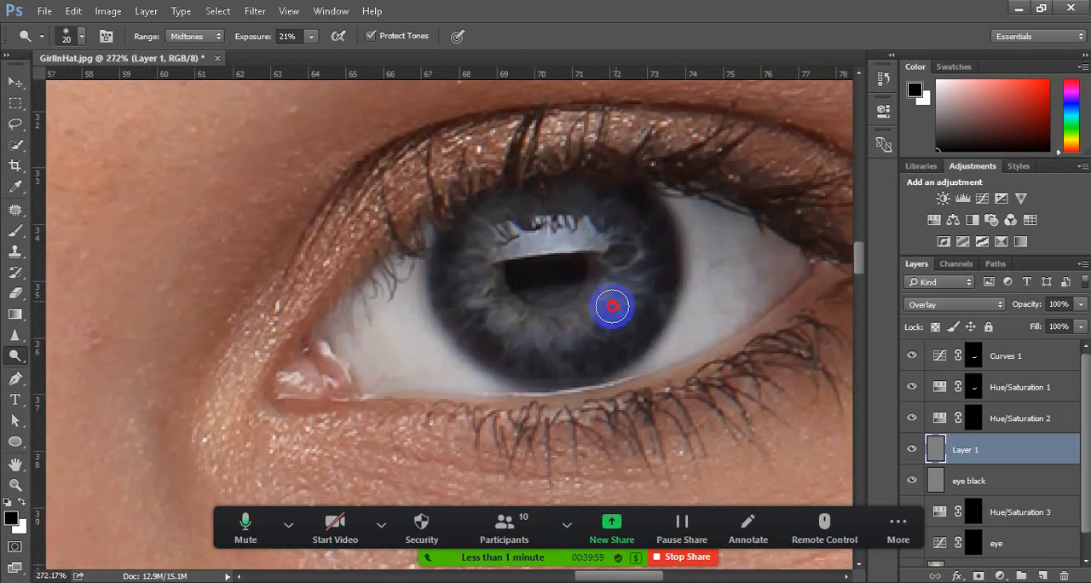
pyautogui.moveTo(612, 306)
pyautogui.mouseDown()
pyautogui.moveTo(628, 280)
pyautogui.moveTo(600, 314)
pyautogui.moveTo(579, 308)
pyautogui.mouseUp()
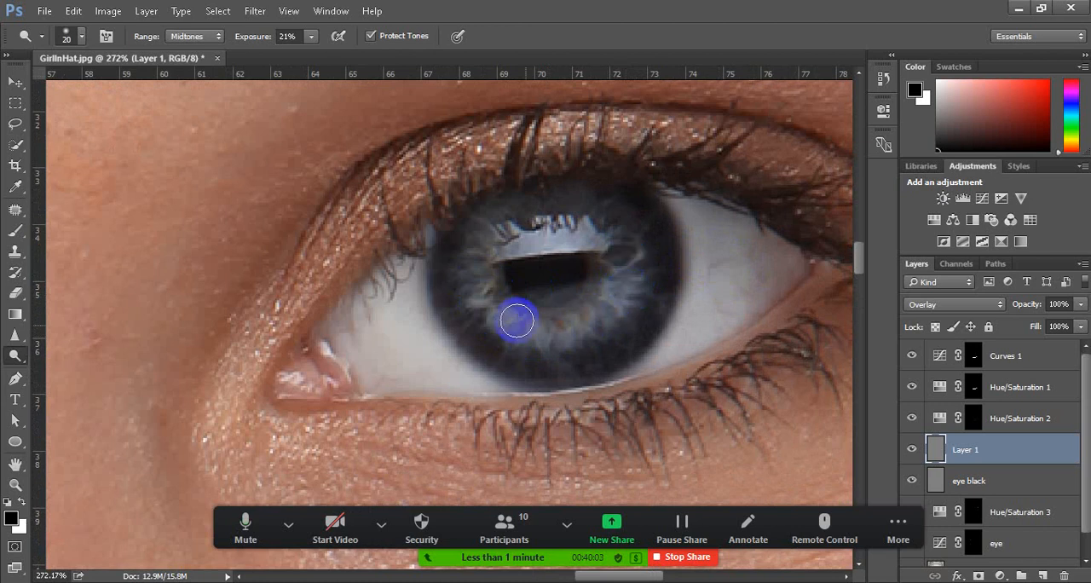
pyautogui.moveTo(517, 320)
pyautogui.mouseDown()
pyautogui.moveTo(487, 287)
pyautogui.moveTo(489, 253)
pyautogui.moveTo(545, 221)
pyautogui.moveTo(510, 229)
pyautogui.moveTo(487, 251)
pyautogui.moveTo(486, 306)
pyautogui.moveTo(507, 329)
pyautogui.moveTo(562, 341)
pyautogui.moveTo(603, 321)
pyautogui.moveTo(632, 273)
pyautogui.moveTo(632, 304)
pyautogui.moveTo(480, 339)
pyautogui.mouseUp()
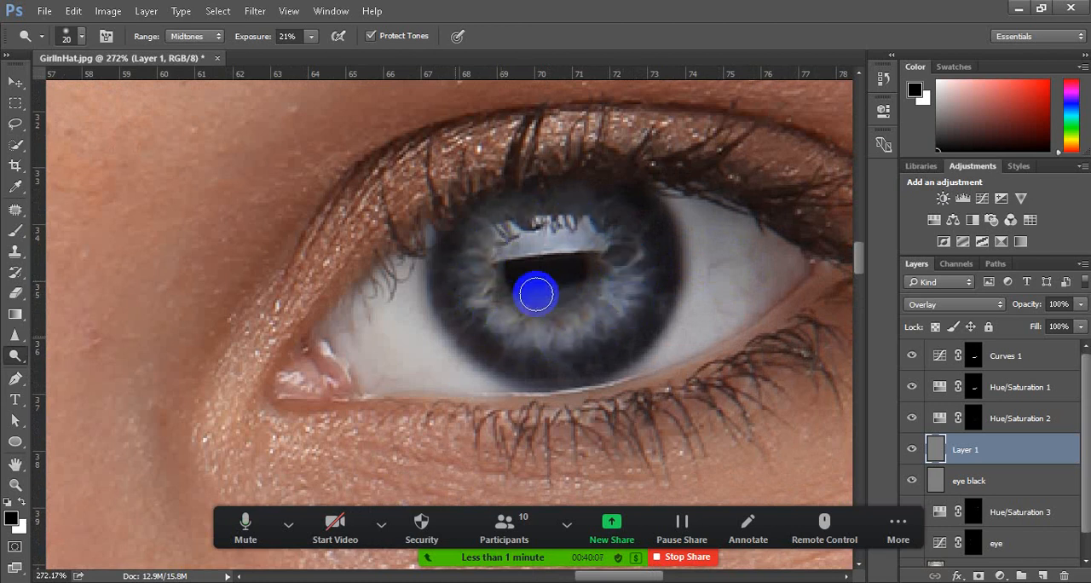
pyautogui.scroll(-6, 535, 294)
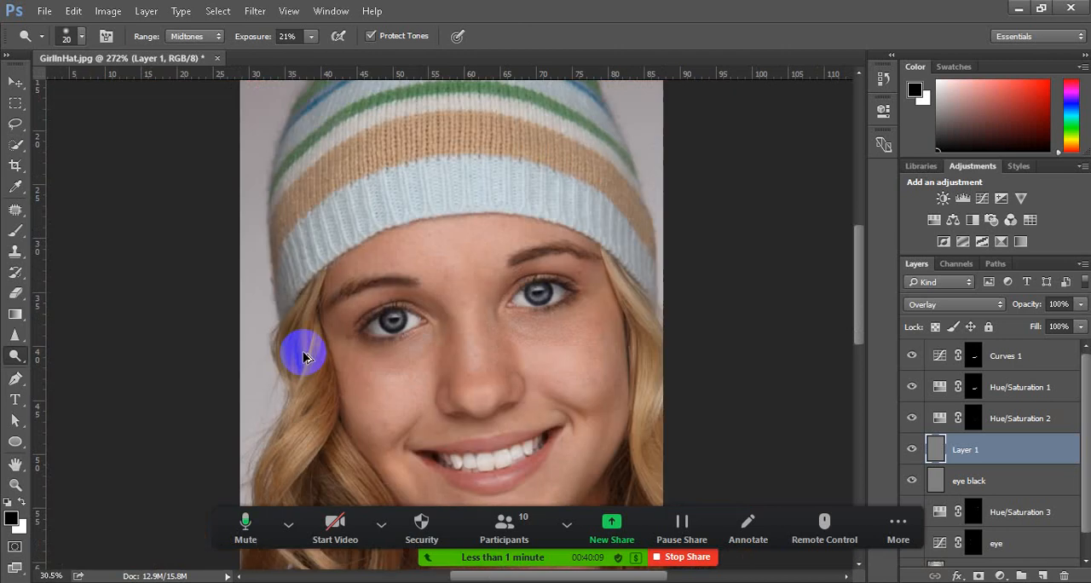
pyautogui.scroll(-3, 353, 297)
pyautogui.scroll(3, 420, 271)
pyautogui.scroll(3, 420, 272)
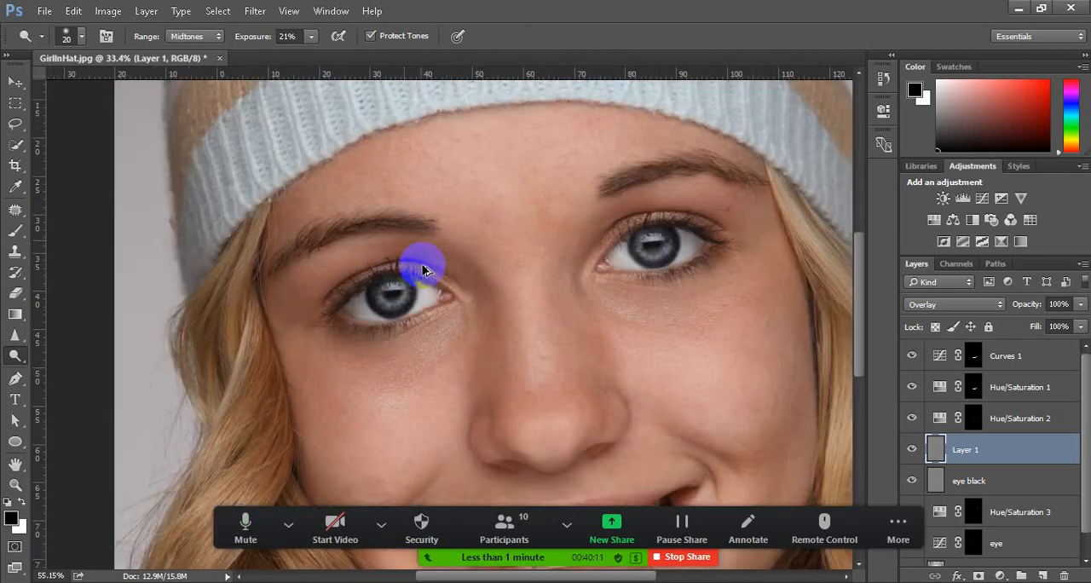
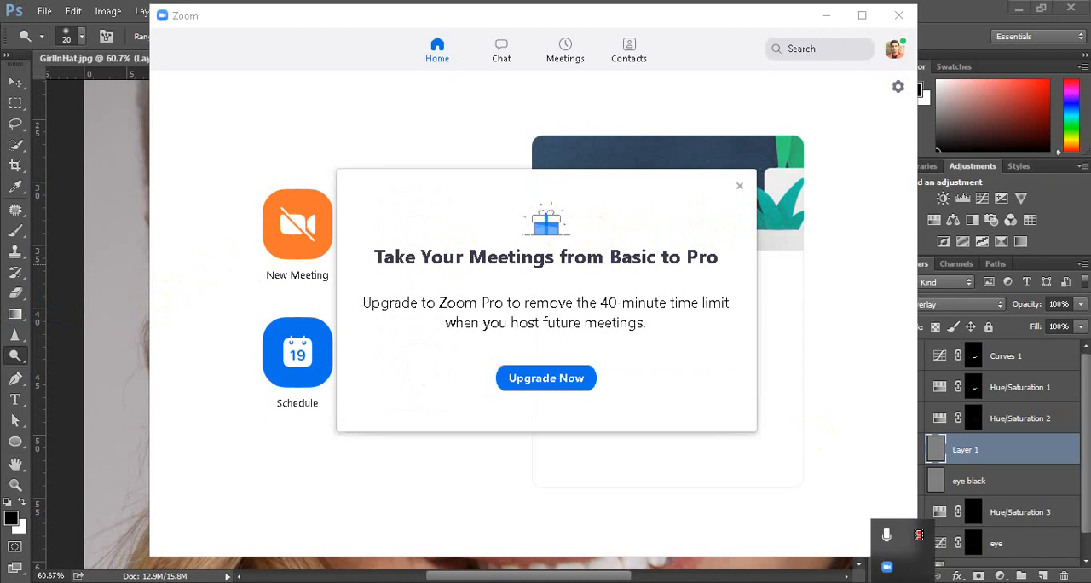
pyautogui.click(921, 534)
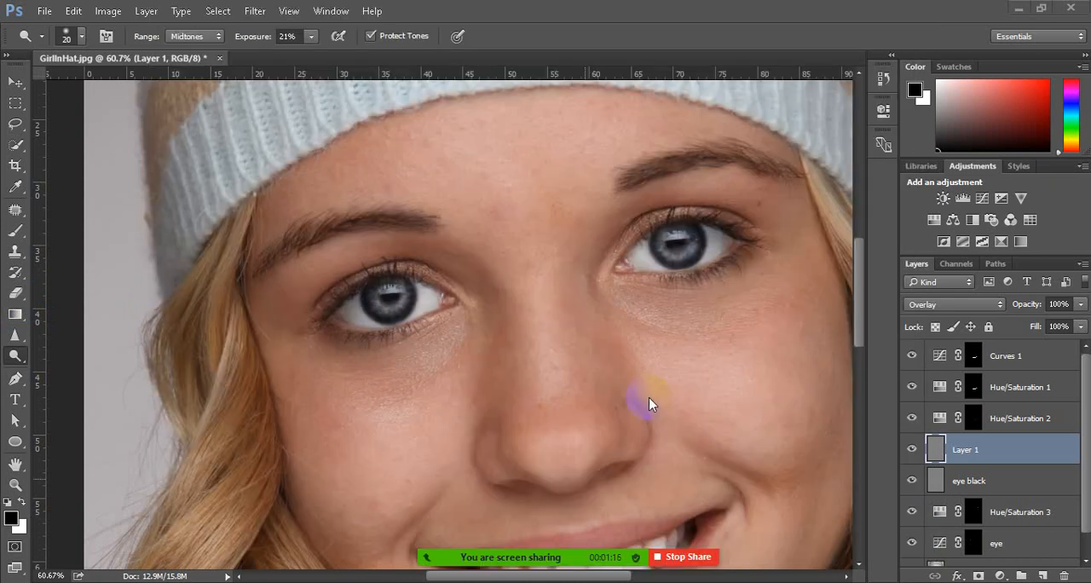
pyautogui.scroll(3, 649, 397)
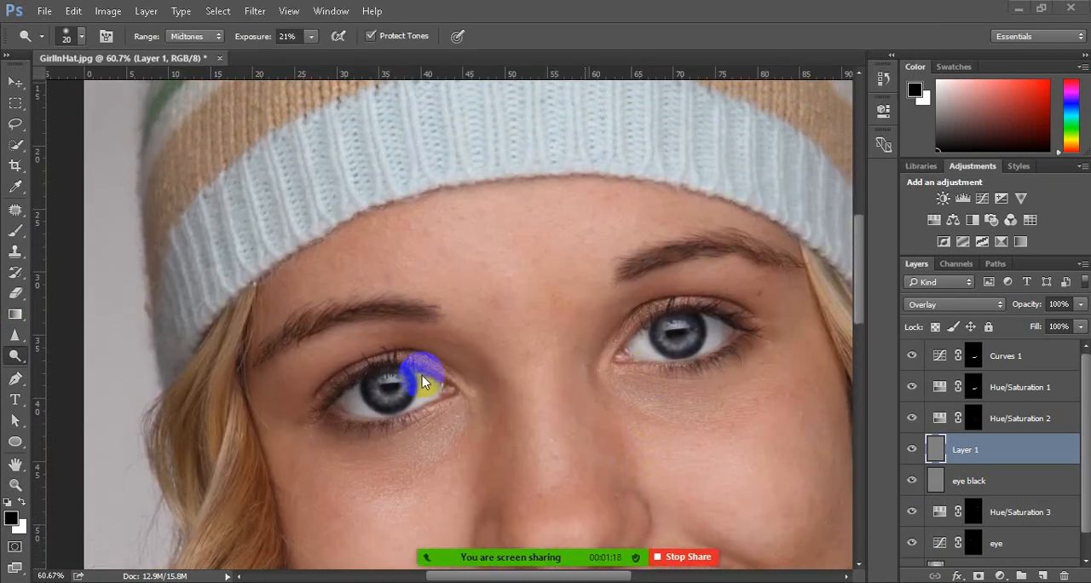
pyautogui.scroll(4, 405, 369)
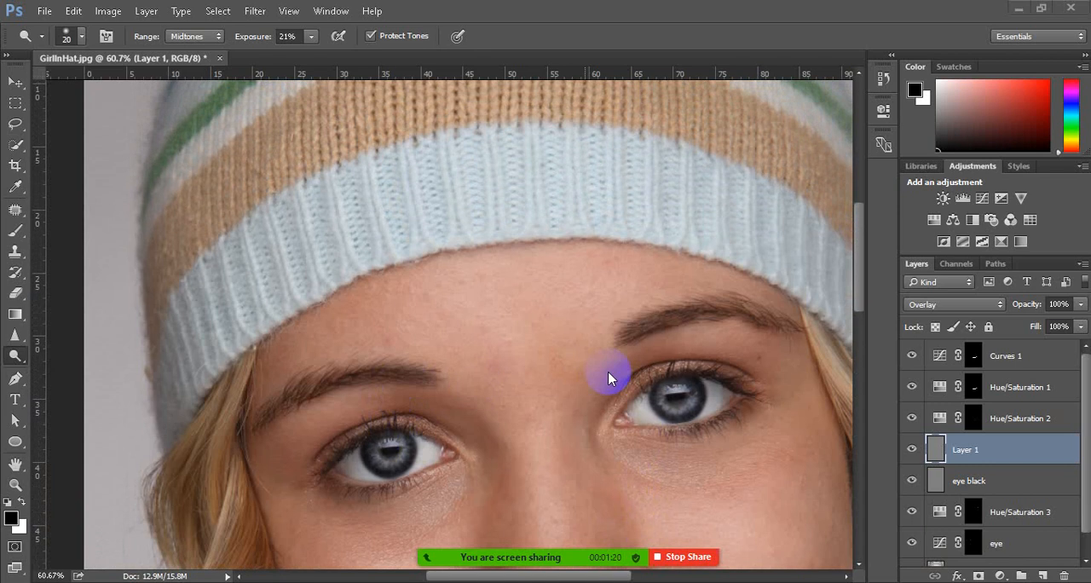
pyautogui.scroll(-6, 377, 414)
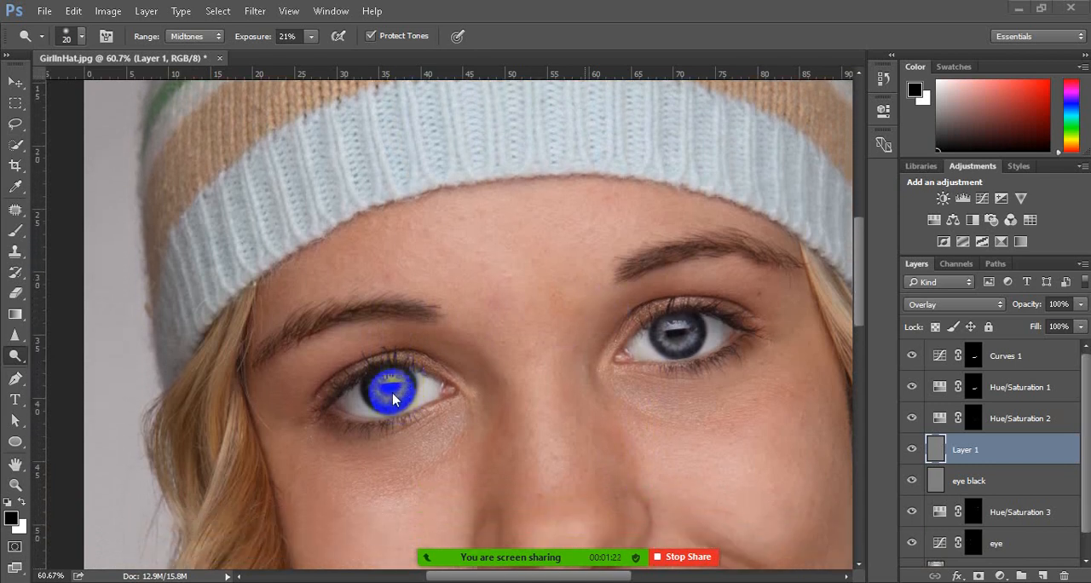
pyautogui.scroll(-3, 415, 260)
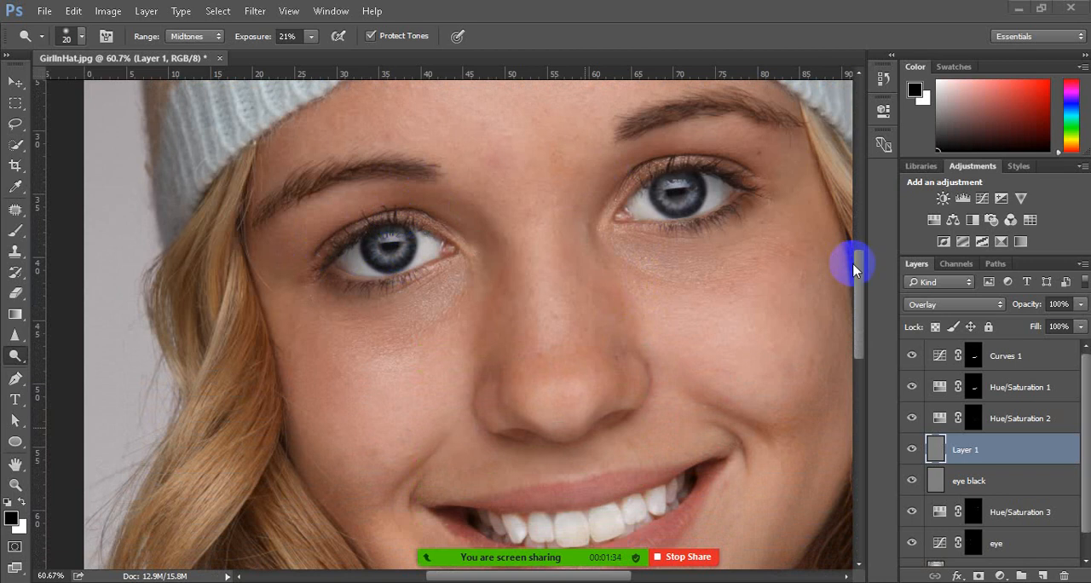
# Create a new layer named "eye- lash" in Overlay mode, filled with the Overlay-neutral 50% gray
pyautogui.click(146, 11)
pyautogui.click(183, 11)
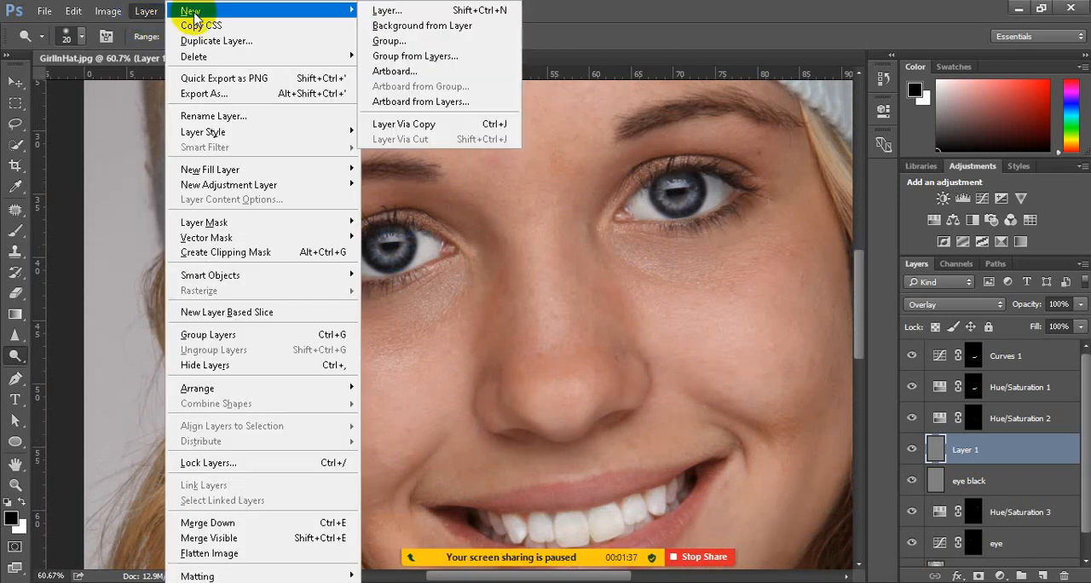
pyautogui.click(400, 12)
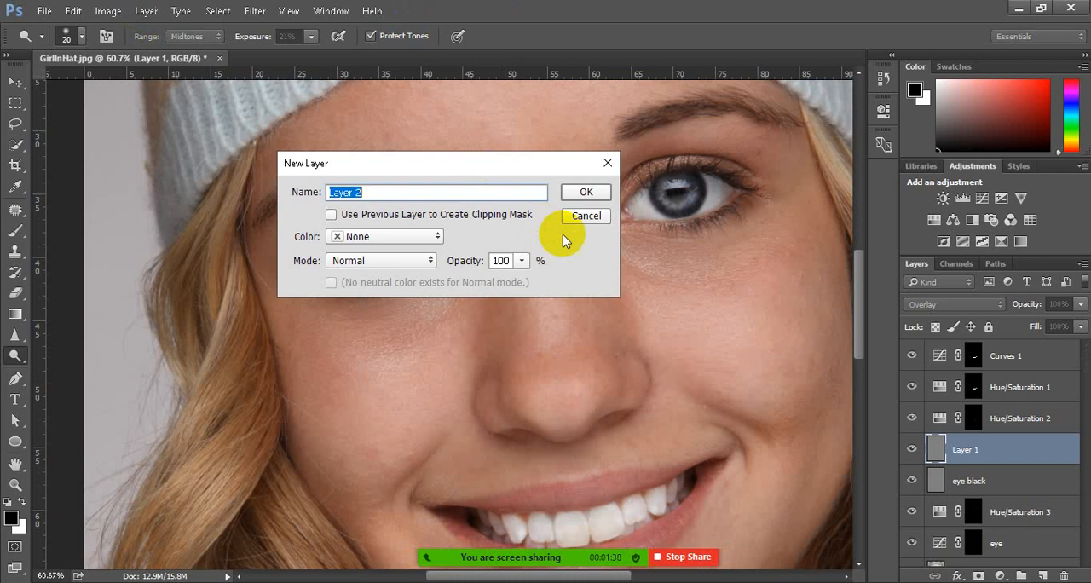
pyautogui.click(429, 267)
pyautogui.click(370, 177)
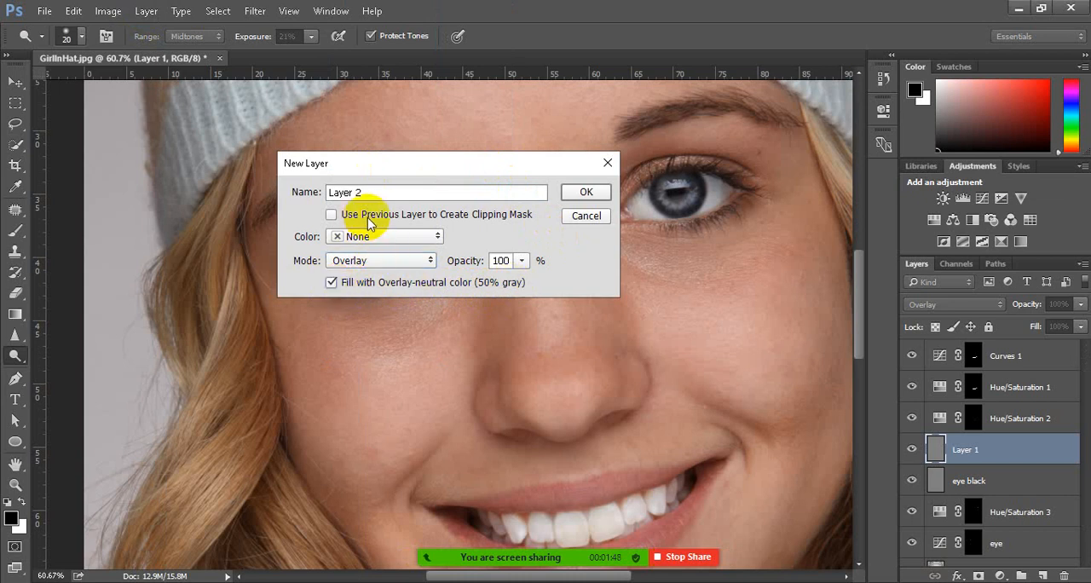
pyautogui.click(305, 192)
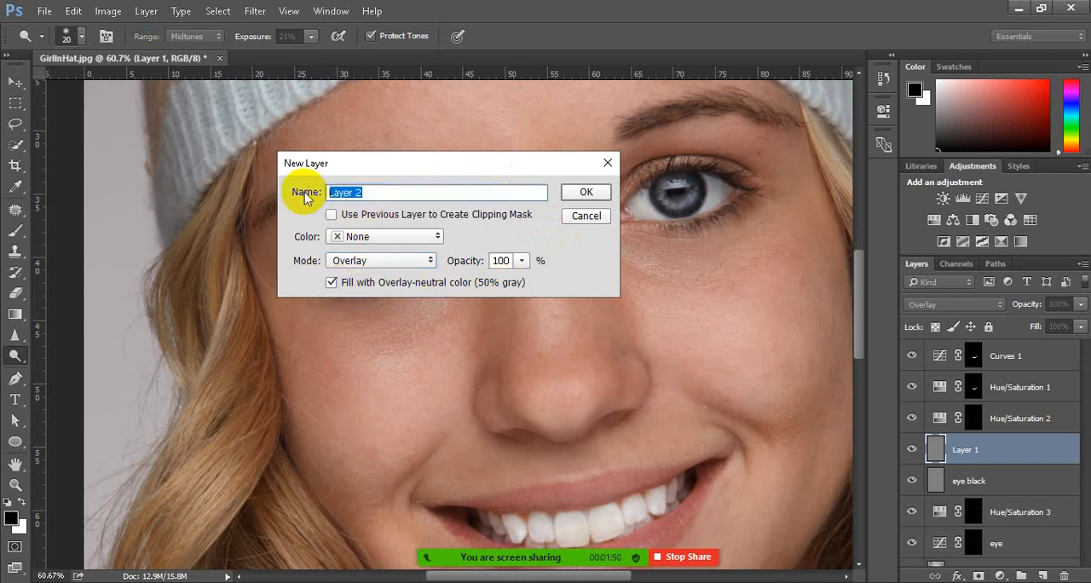
pyautogui.write('eye lash')
pyautogui.click(347, 192)
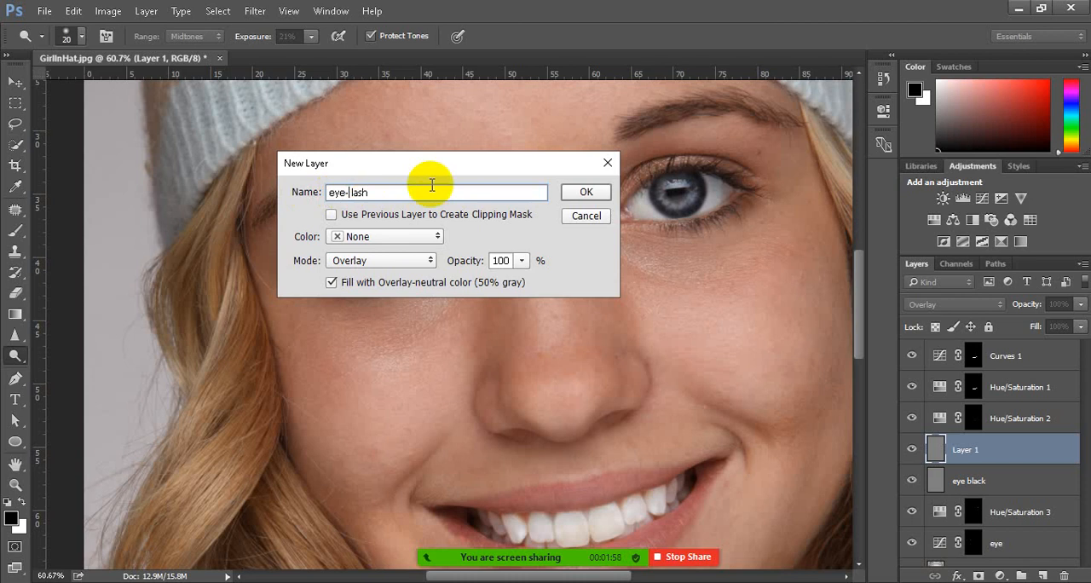
pyautogui.click(586, 193)
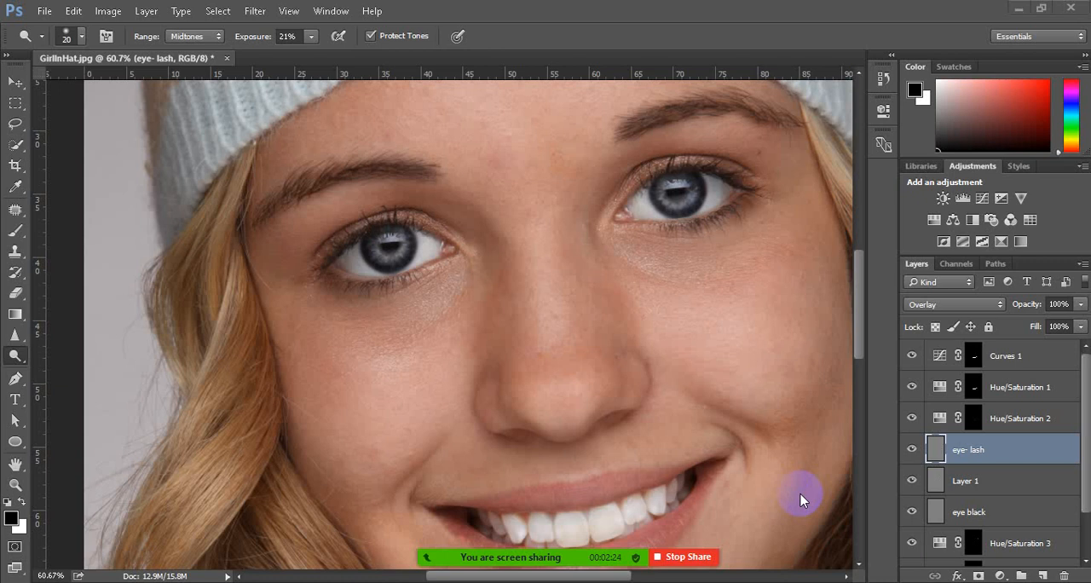
# Hide the rulers and rotate the canvas view counter-clockwise around the face, keeping the Dodge tool active
pyautogui.click(17, 356)
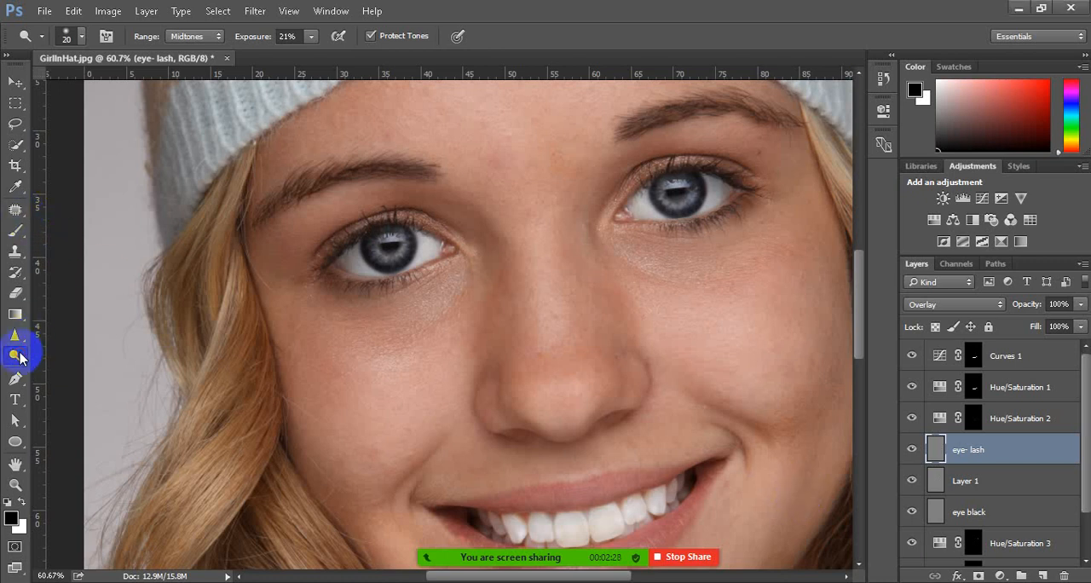
pyautogui.click(80, 352)
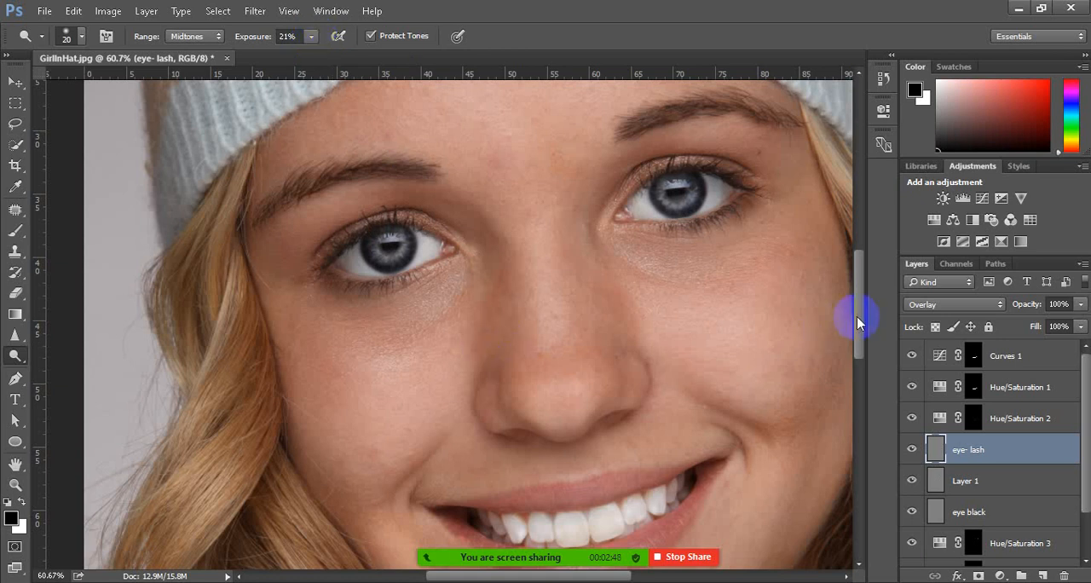
pyautogui.scroll(3, 858, 323)
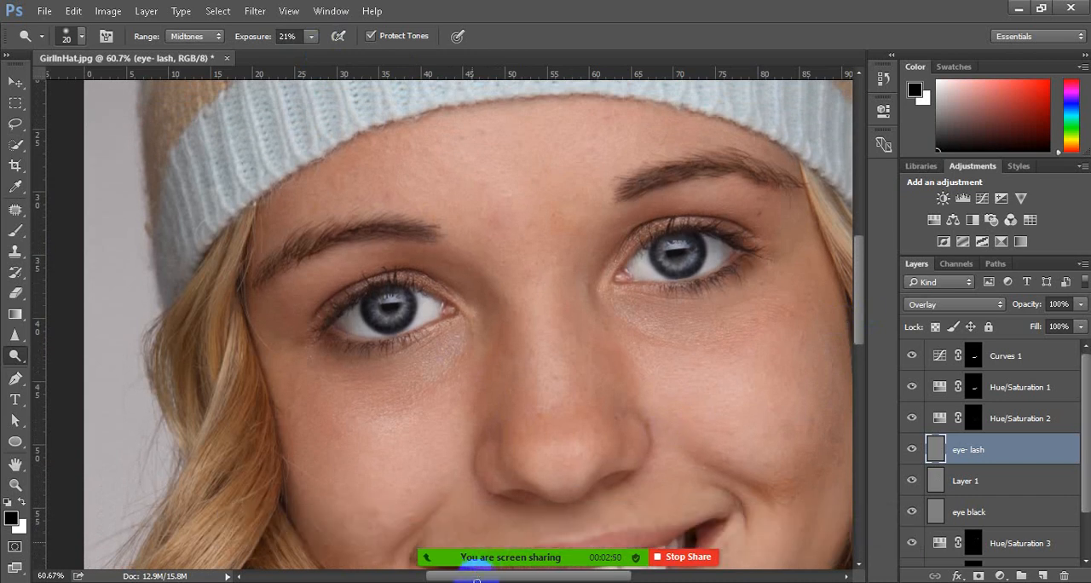
pyautogui.moveTo(476, 579); pyautogui.dragTo(499, 577)
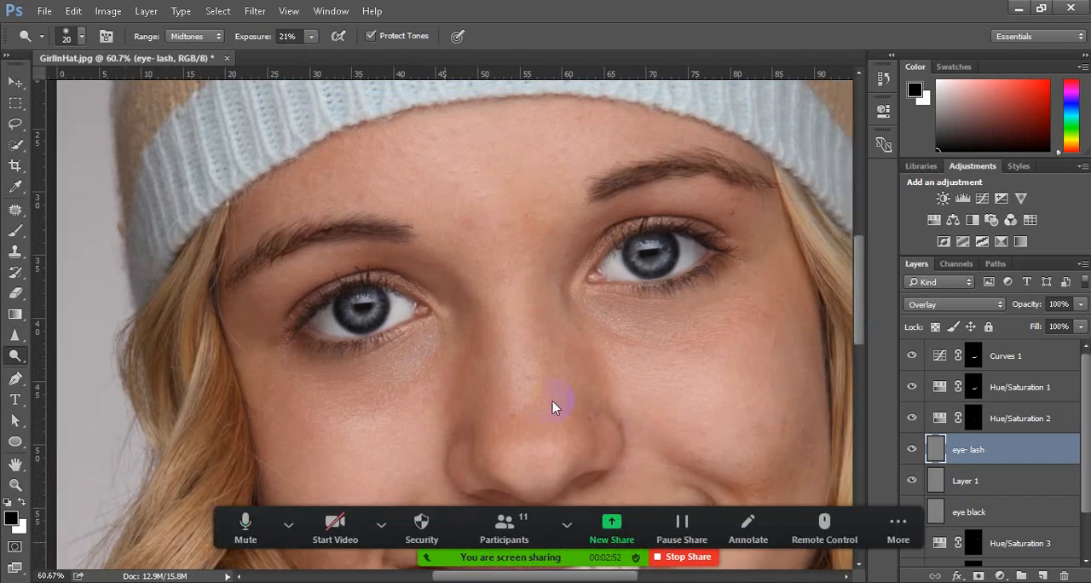
pyautogui.hotkey('ctrl', 'r')
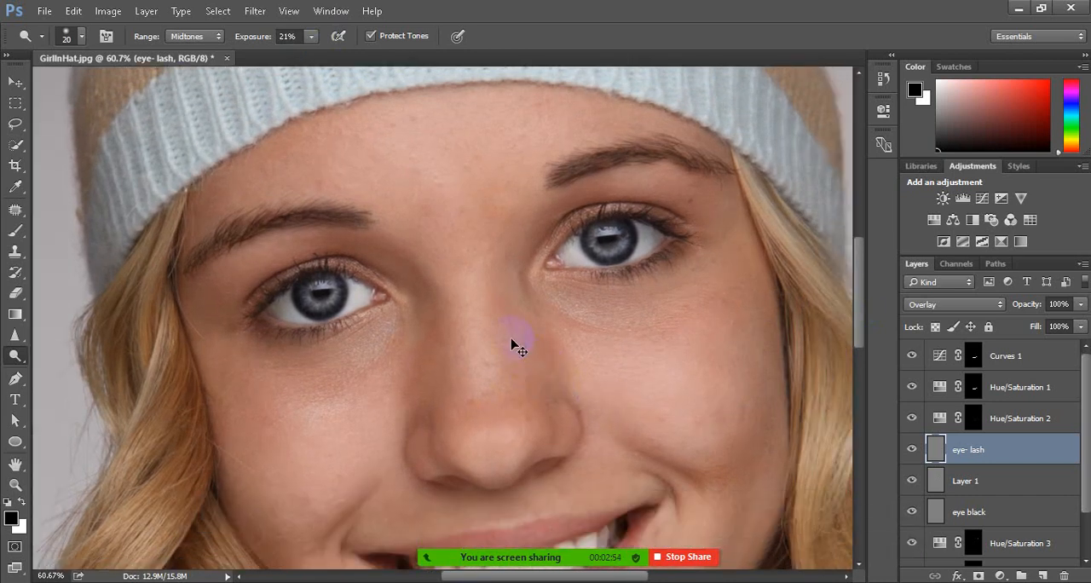
pyautogui.moveTo(504, 327)
pyautogui.mouseDown()
pyautogui.moveTo(517, 328)
pyautogui.moveTo(490, 326)
pyautogui.moveTo(520, 329)
pyautogui.moveTo(551, 312)
pyautogui.moveTo(441, 358)
pyautogui.moveTo(531, 324)
pyautogui.moveTo(555, 287)
pyautogui.moveTo(516, 342)
pyautogui.moveTo(557, 298)
pyautogui.moveTo(528, 329)
pyautogui.moveTo(542, 304)
pyautogui.moveTo(487, 344)
pyautogui.moveTo(512, 292)
pyautogui.moveTo(502, 310)
pyautogui.mouseUp()
pyautogui.press('r')
pyautogui.press('o')
pyautogui.moveTo(289, 364)
pyautogui.mouseDown()
pyautogui.moveTo(287, 343)
pyautogui.moveTo(326, 317)
pyautogui.moveTo(313, 320)
pyautogui.moveTo(325, 317)
pyautogui.moveTo(285, 289)
pyautogui.moveTo(322, 259)
pyautogui.moveTo(286, 264)
pyautogui.moveTo(301, 265)
pyautogui.moveTo(253, 288)
pyautogui.moveTo(228, 317)
pyautogui.moveTo(231, 300)
pyautogui.moveTo(193, 359)
pyautogui.mouseUp()
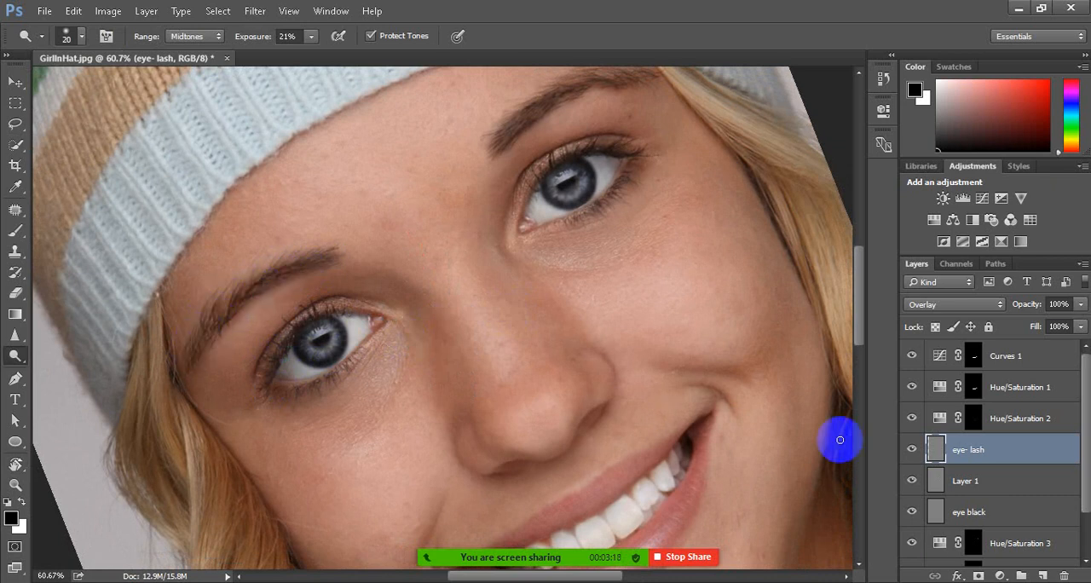
# Burn the lash lines of both eyes on the eye- lash layer with a 25 px brush, Midtones range and 20% exposure
pyautogui.moveTo(340, 367)
pyautogui.mouseDown()
pyautogui.moveTo(275, 388)
pyautogui.moveTo(343, 378)
pyautogui.moveTo(377, 335)
pyautogui.moveTo(317, 366)
pyautogui.mouseUp()
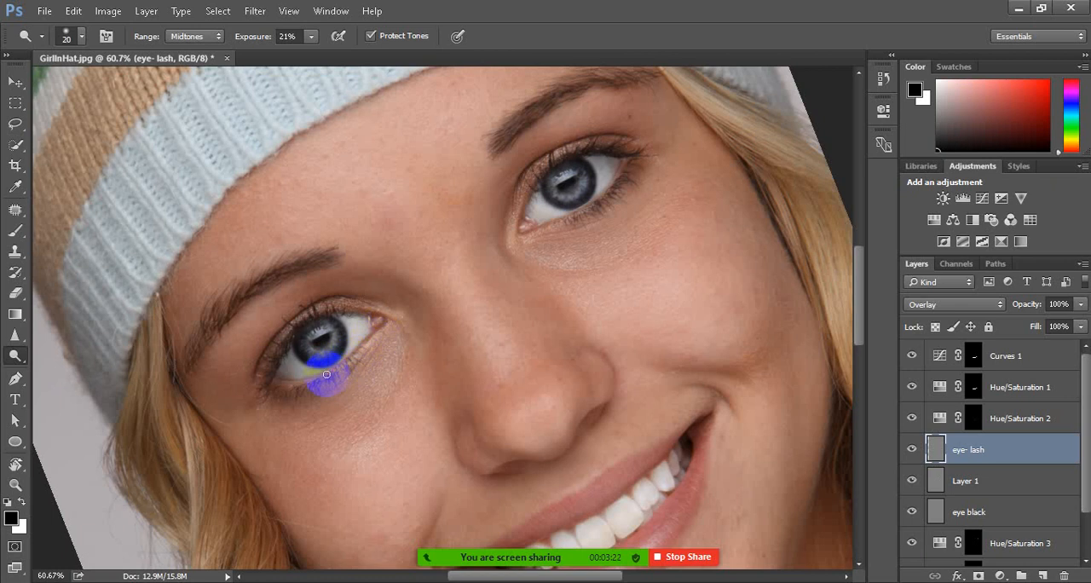
pyautogui.click(970, 452)
pyautogui.click(16, 357)
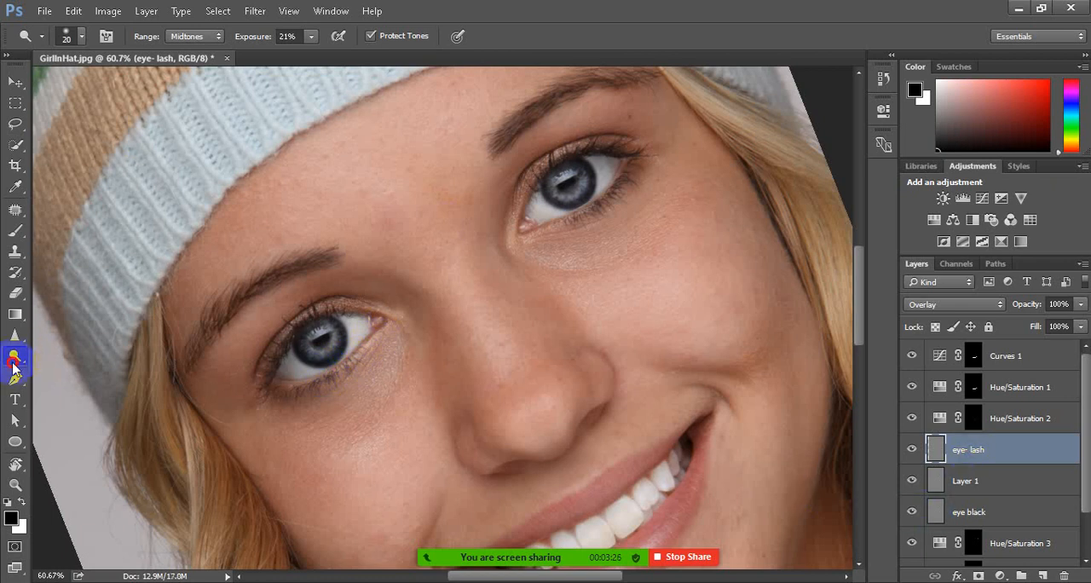
pyautogui.moveTo(14, 362); pyautogui.dragTo(80, 366)
pyautogui.moveTo(297, 385); pyautogui.dragTo(300, 369)
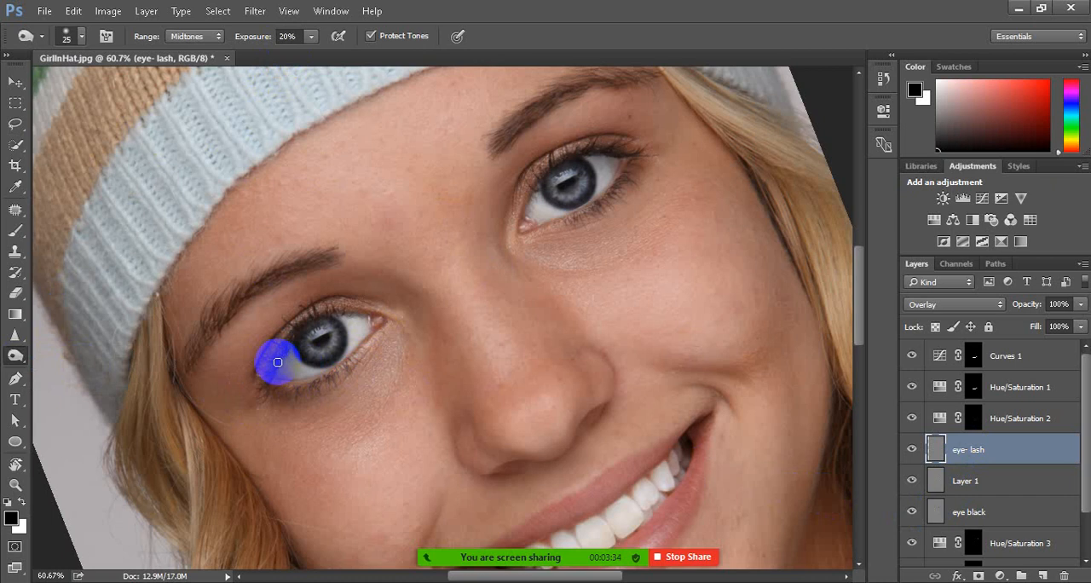
pyautogui.moveTo(277, 362)
pyautogui.mouseDown()
pyautogui.moveTo(318, 318)
pyautogui.moveTo(293, 331)
pyautogui.moveTo(269, 380)
pyautogui.moveTo(298, 388)
pyautogui.moveTo(288, 381)
pyautogui.moveTo(325, 380)
pyautogui.moveTo(382, 333)
pyautogui.moveTo(345, 368)
pyautogui.moveTo(302, 388)
pyautogui.moveTo(322, 381)
pyautogui.moveTo(272, 373)
pyautogui.moveTo(311, 327)
pyautogui.moveTo(302, 329)
pyautogui.moveTo(368, 317)
pyautogui.mouseUp()
pyautogui.moveTo(576, 214)
pyautogui.mouseDown()
pyautogui.moveTo(539, 180)
pyautogui.moveTo(554, 158)
pyautogui.moveTo(541, 179)
pyautogui.moveTo(585, 146)
pyautogui.moveTo(604, 146)
pyautogui.moveTo(634, 181)
pyautogui.moveTo(570, 215)
pyautogui.moveTo(634, 167)
pyautogui.moveTo(580, 219)
pyautogui.moveTo(638, 162)
pyautogui.moveTo(536, 230)
pyautogui.moveTo(531, 183)
pyautogui.moveTo(559, 161)
pyautogui.moveTo(549, 167)
pyautogui.moveTo(629, 154)
pyautogui.moveTo(560, 167)
pyautogui.mouseUp()
pyautogui.moveTo(322, 323)
pyautogui.mouseDown()
pyautogui.moveTo(292, 334)
pyautogui.moveTo(276, 385)
pyautogui.mouseUp()
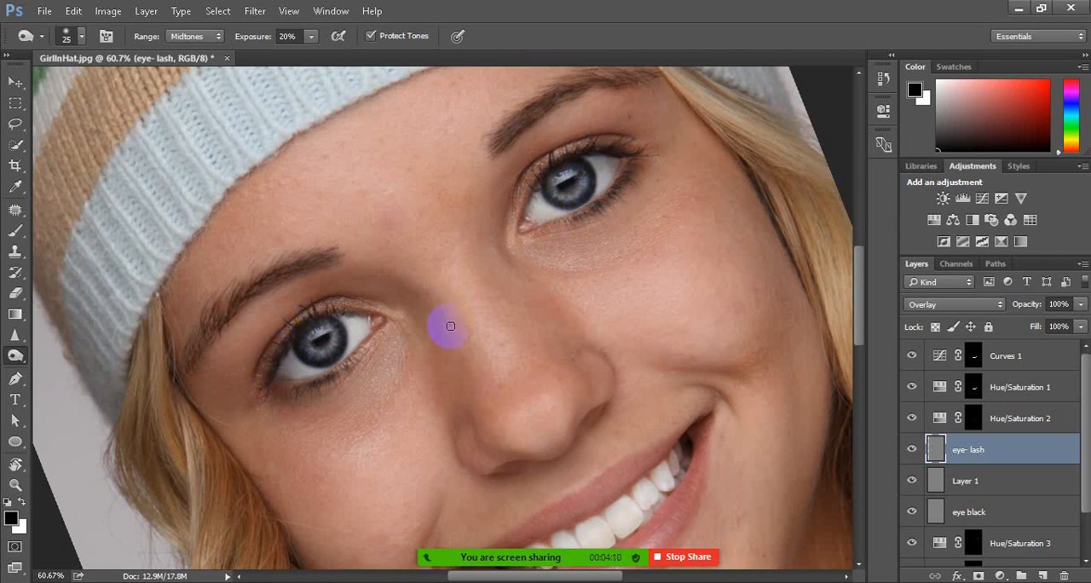
# Burn the portrait's left-hand eyebrow and the area above the right-hand eye with a 30 px brush on the eye- lash layer
pyautogui.moveTo(302, 263)
pyautogui.mouseDown()
pyautogui.moveTo(206, 333)
pyautogui.moveTo(218, 308)
pyautogui.moveTo(185, 365)
pyautogui.moveTo(192, 344)
pyautogui.moveTo(191, 364)
pyautogui.moveTo(213, 326)
pyautogui.mouseUp()
pyautogui.moveTo(511, 164)
pyautogui.mouseDown()
pyautogui.moveTo(518, 123)
pyautogui.moveTo(517, 145)
pyautogui.moveTo(500, 146)
pyautogui.moveTo(518, 116)
pyautogui.moveTo(578, 84)
pyautogui.moveTo(557, 84)
pyautogui.moveTo(645, 72)
pyautogui.moveTo(613, 73)
pyautogui.moveTo(608, 134)
pyautogui.mouseUp()
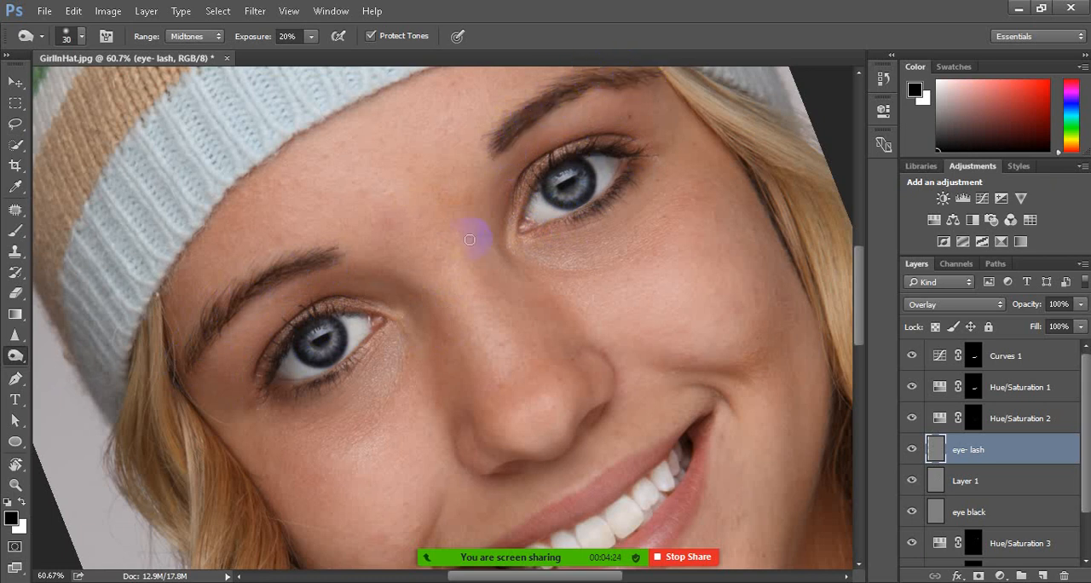
pyautogui.moveTo(227, 282)
pyautogui.mouseDown()
pyautogui.moveTo(221, 325)
pyautogui.moveTo(293, 263)
pyautogui.moveTo(243, 278)
pyautogui.moveTo(210, 313)
pyautogui.moveTo(319, 264)
pyautogui.mouseUp()
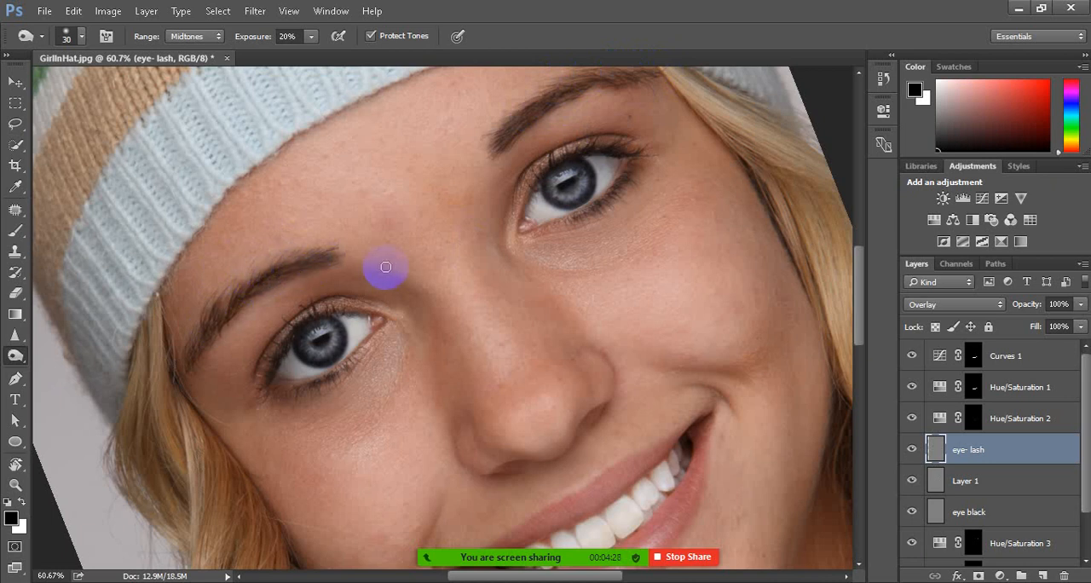
# Rotate the tilted canvas view back upright
pyautogui.scroll(-3, 415, 279)
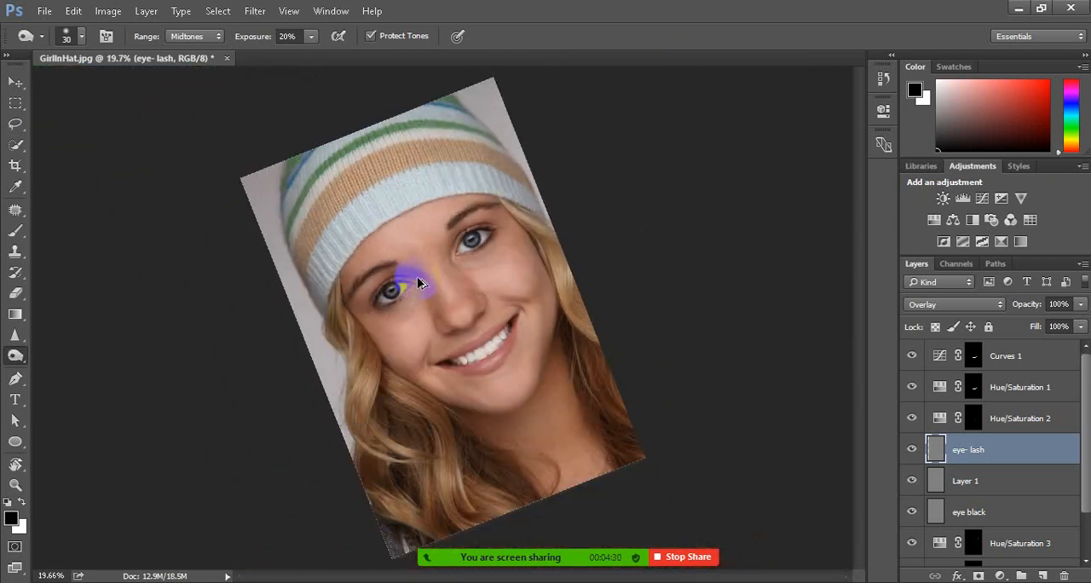
pyautogui.press('r')
pyautogui.moveTo(452, 280)
pyautogui.mouseDown()
pyautogui.moveTo(549, 261)
pyautogui.moveTo(596, 358)
pyautogui.mouseUp()
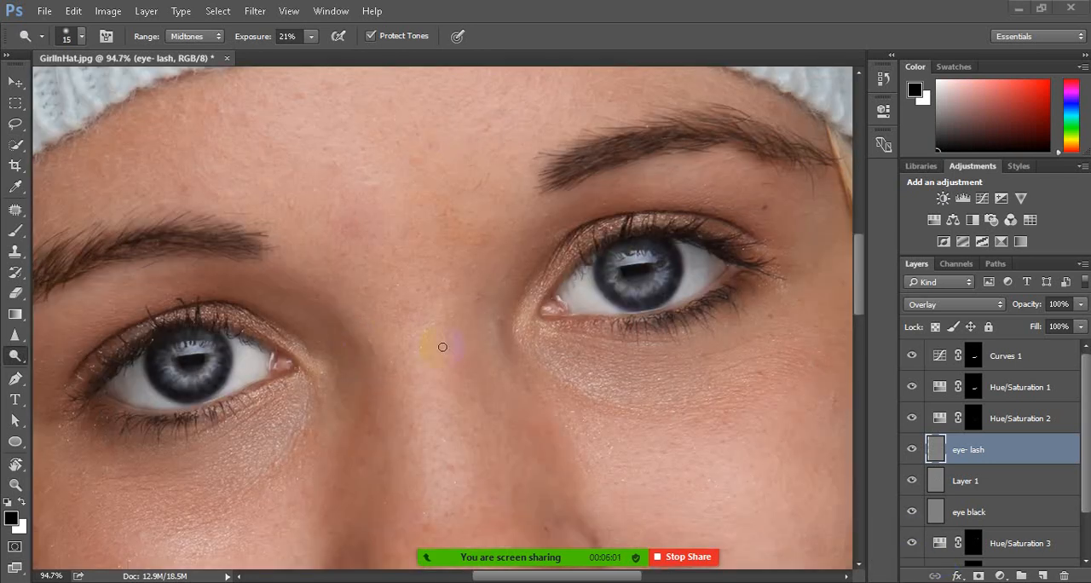
# Activate the Spot Healing Brush at 10 px and try to heal the stray hair beside the left-hand eye on the eye- lash layer
pyautogui.hotkey('ctrl', '0')
pyautogui.moveTo(244, 269); pyautogui.dragTo(246, 276)
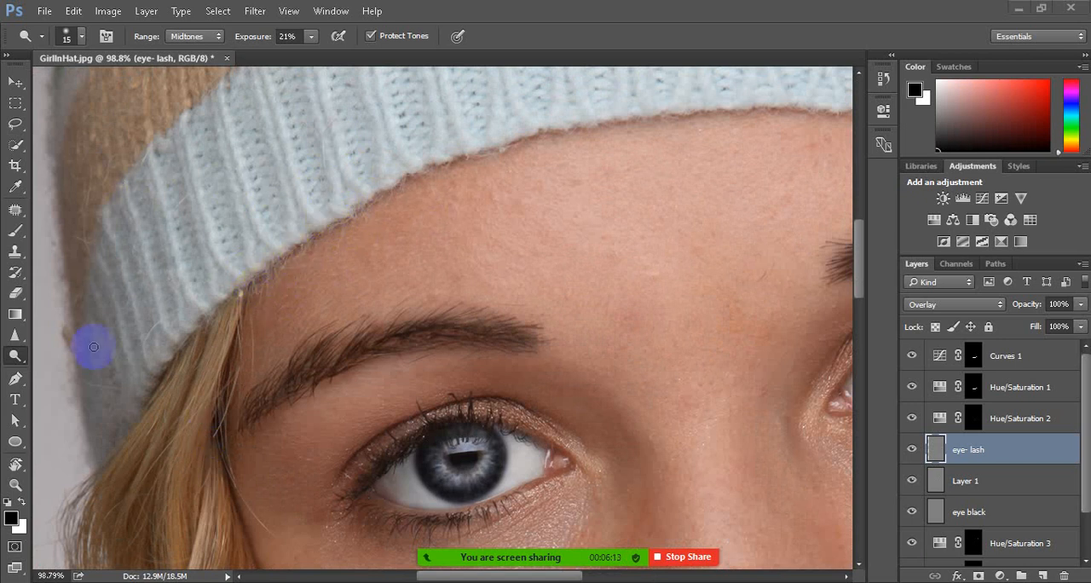
pyautogui.scroll(-3, 305, 216)
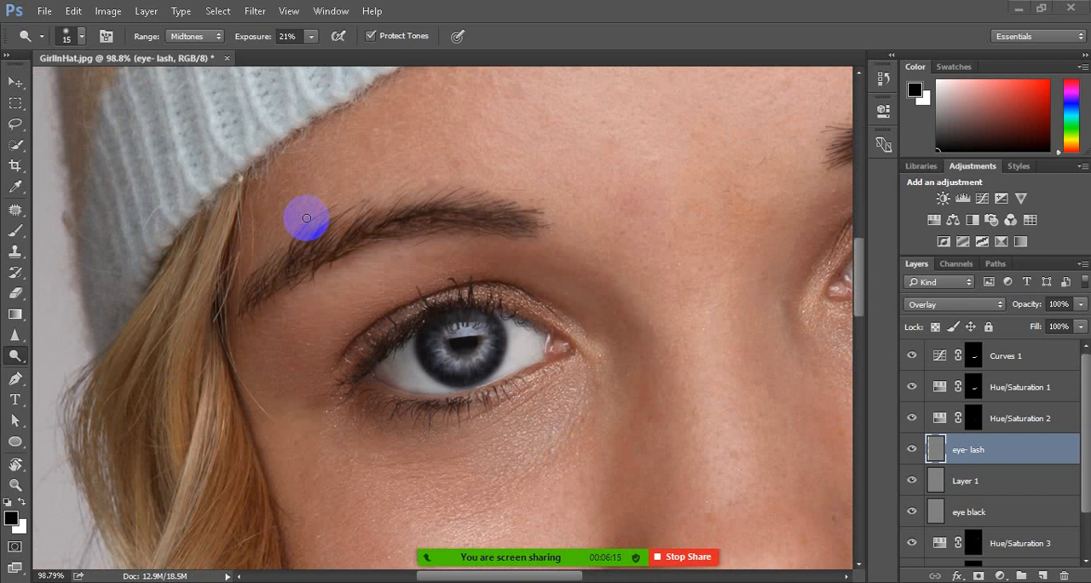
pyautogui.scroll(1, 306, 219)
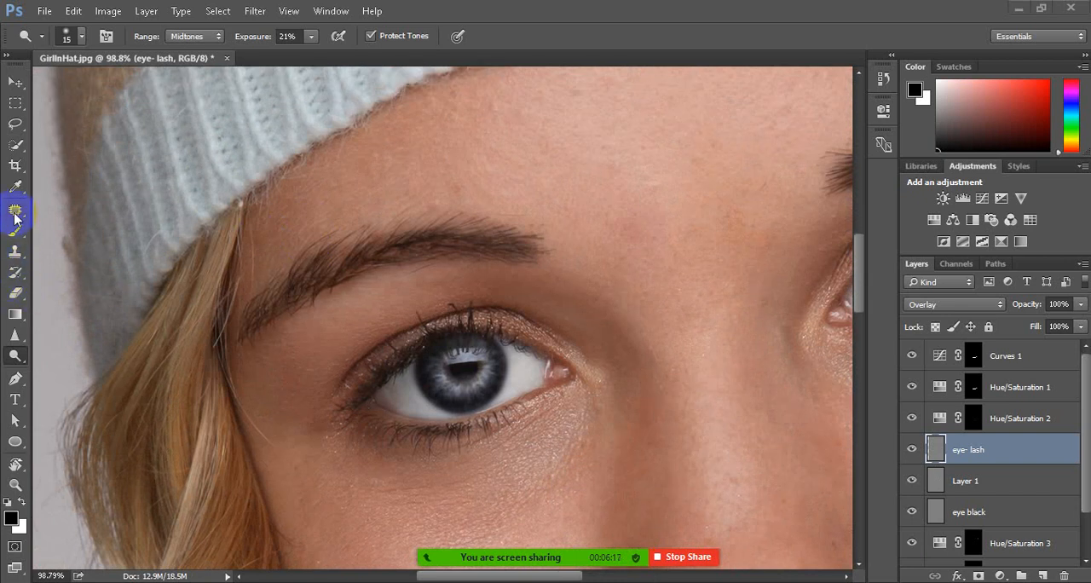
pyautogui.moveTo(15, 212)
pyautogui.mouseDown()
pyautogui.moveTo(71, 221)
pyautogui.moveTo(72, 210)
pyautogui.mouseUp()
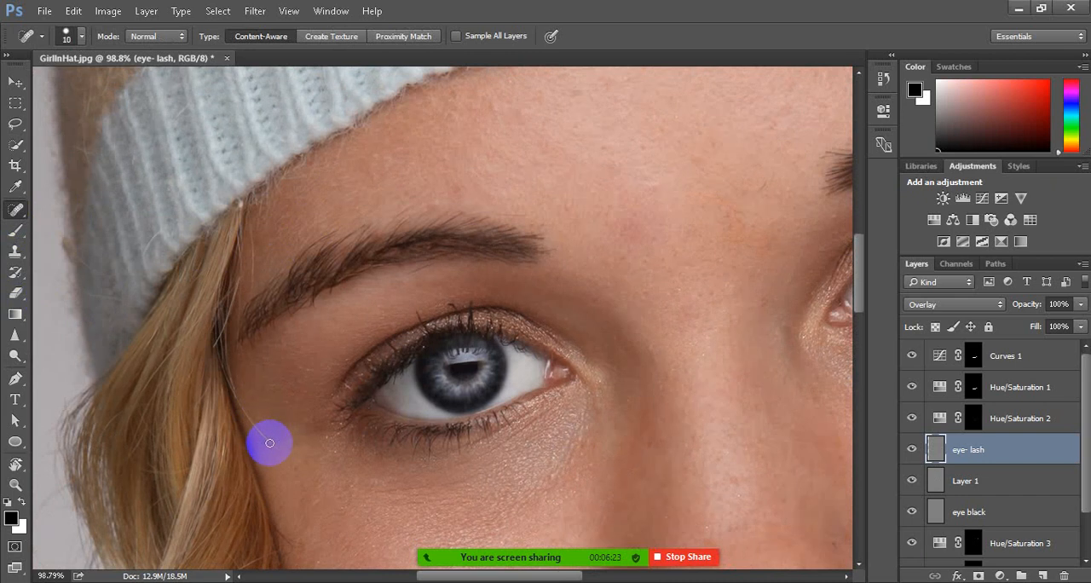
pyautogui.moveTo(273, 447); pyautogui.dragTo(235, 394)
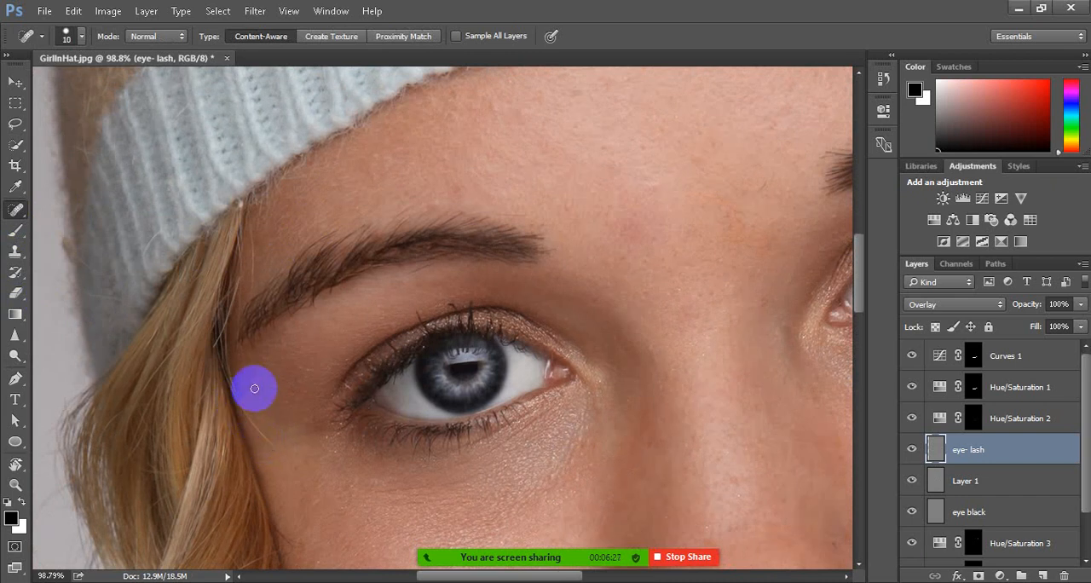
# Heal the stray hairs beside the left-hand eye and near the eyebrow's outer end on Layer 0 with the 10 px Content-Aware brush
pyautogui.scroll(-2, 996, 492)
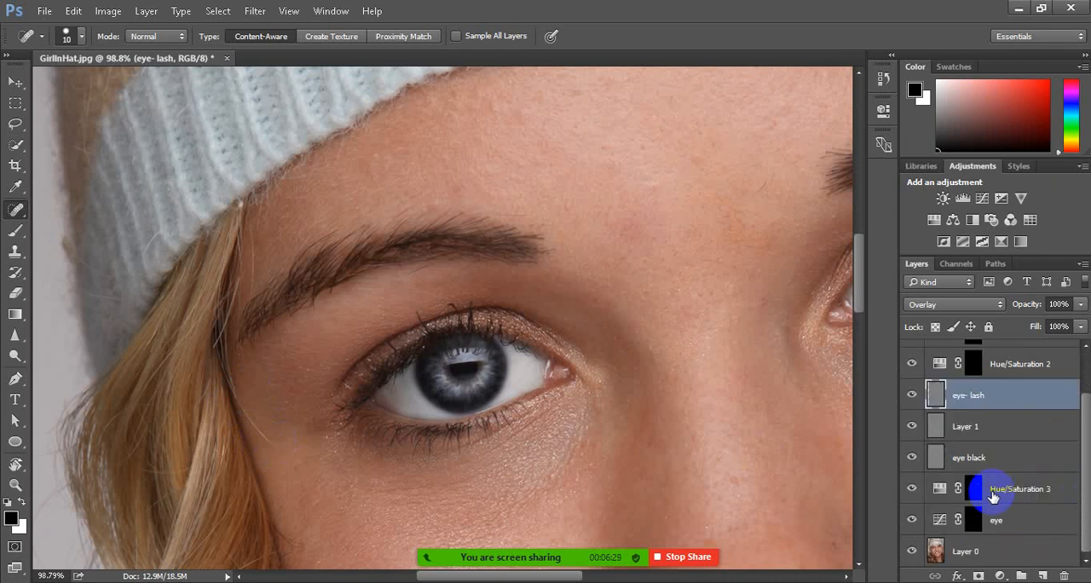
pyautogui.click(964, 551)
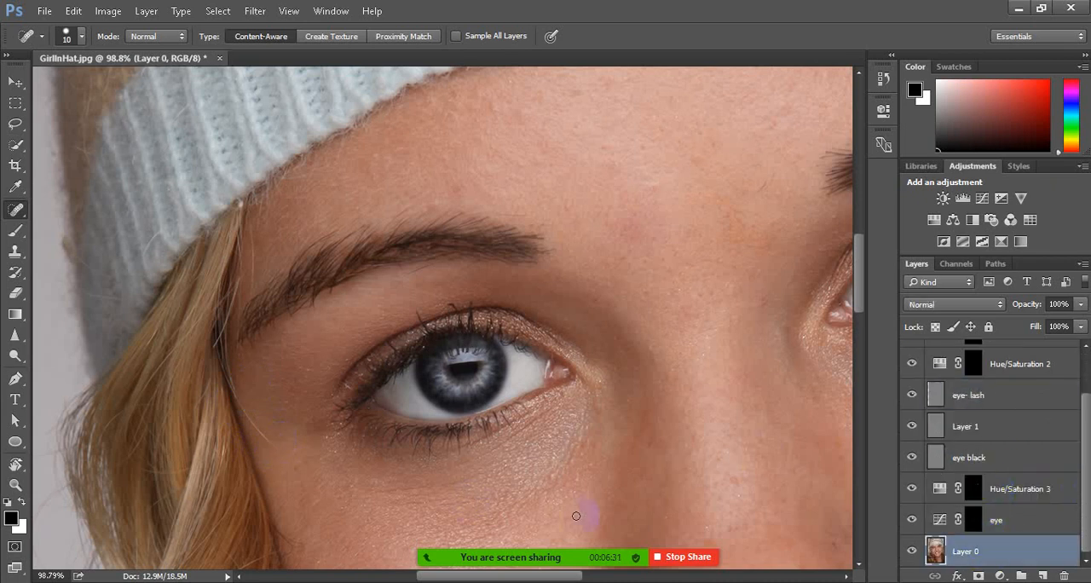
pyautogui.moveTo(276, 447); pyautogui.dragTo(232, 391)
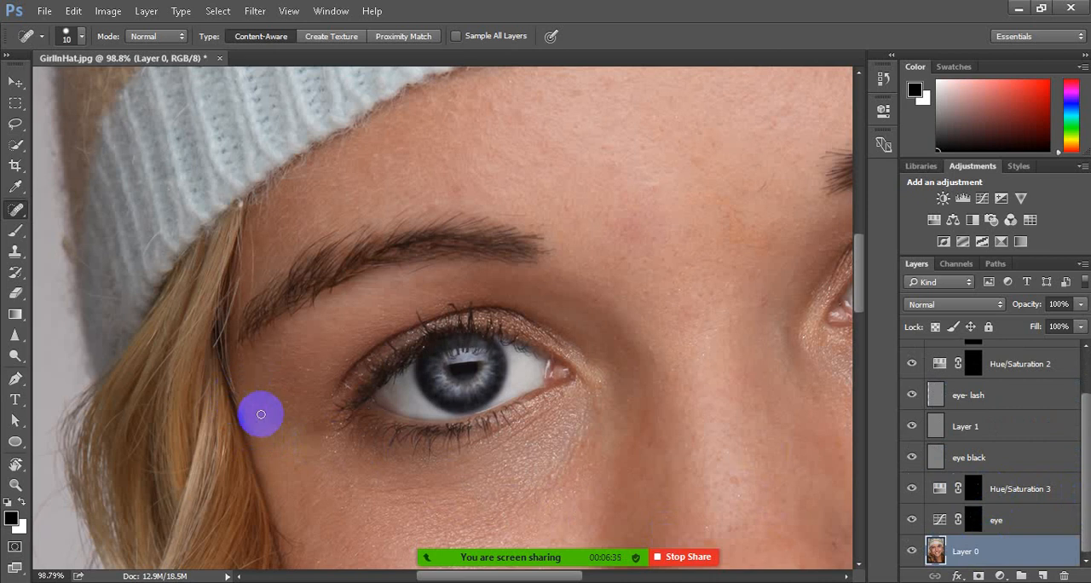
pyautogui.moveTo(252, 280); pyautogui.dragTo(247, 234)
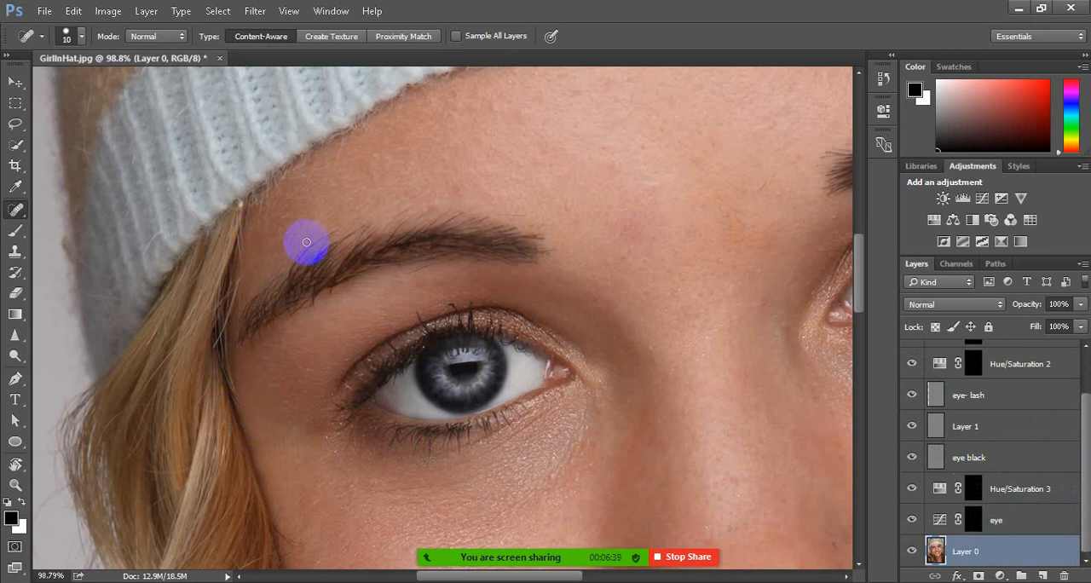
# Heal the stray hairs on the forehead along the hat edge above the left-hand eyebrow with the 10 px Content-Aware brush
pyautogui.moveTo(338, 157); pyautogui.dragTo(341, 120)
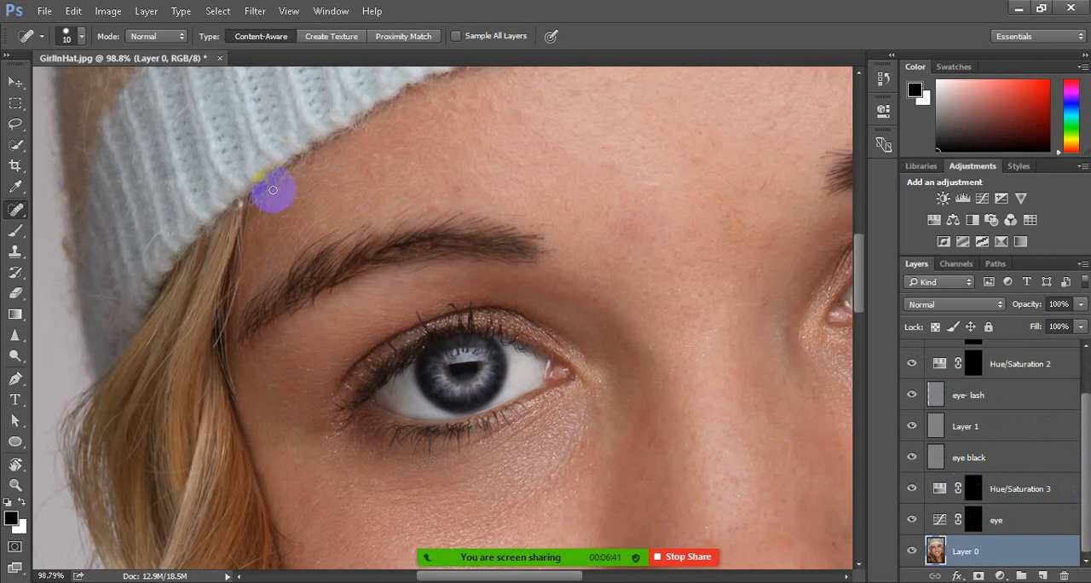
pyautogui.moveTo(286, 181); pyautogui.dragTo(299, 175)
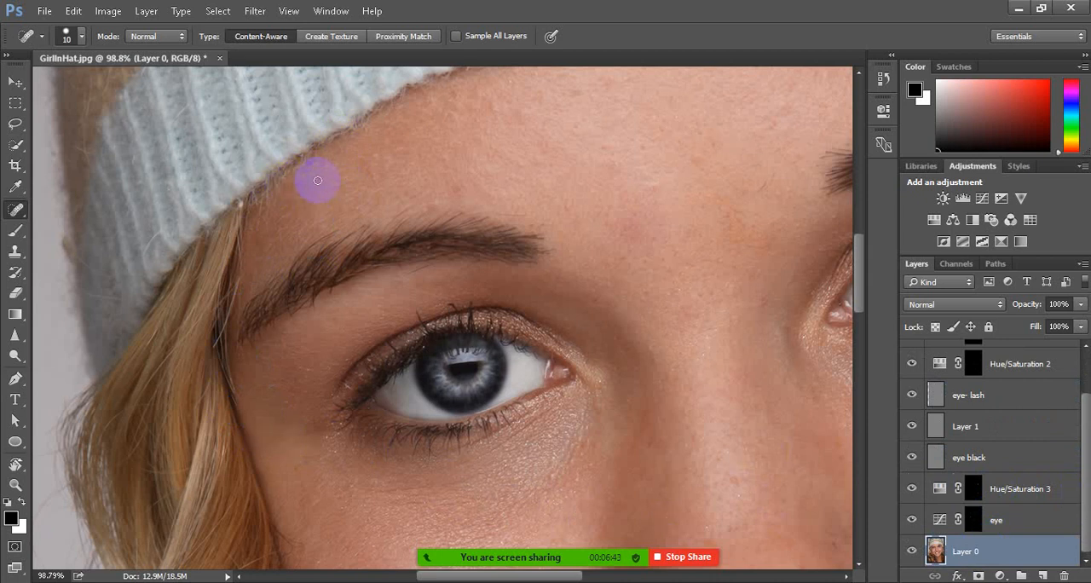
pyautogui.moveTo(264, 207); pyautogui.dragTo(297, 200)
# Patch the forehead skin along the hat edge above the left-hand eyebrow with the Content-Aware Patch Tool, and clear the selection
pyautogui.rightClick(16, 210)
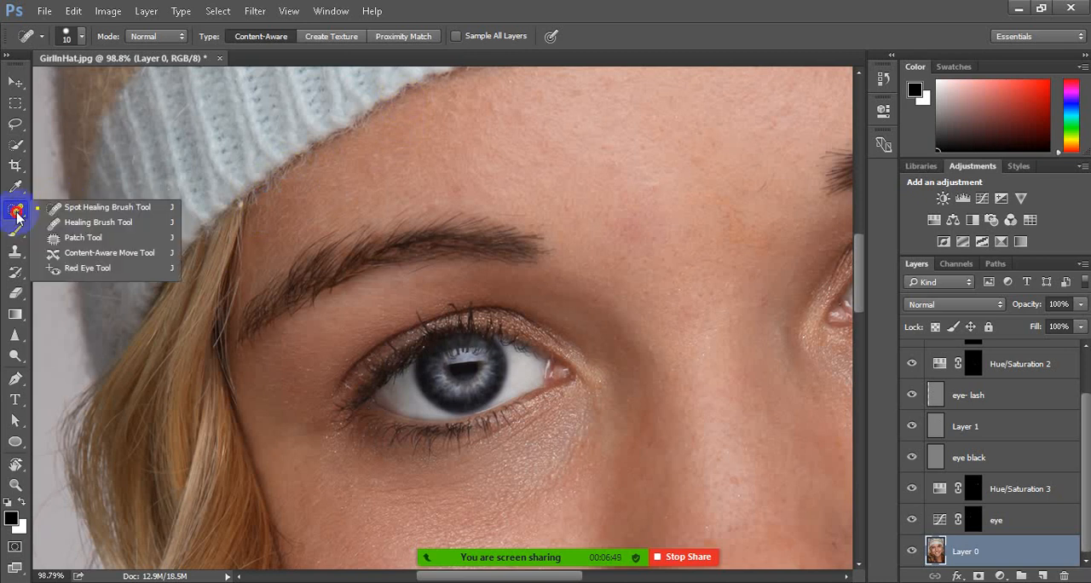
pyautogui.click(86, 233)
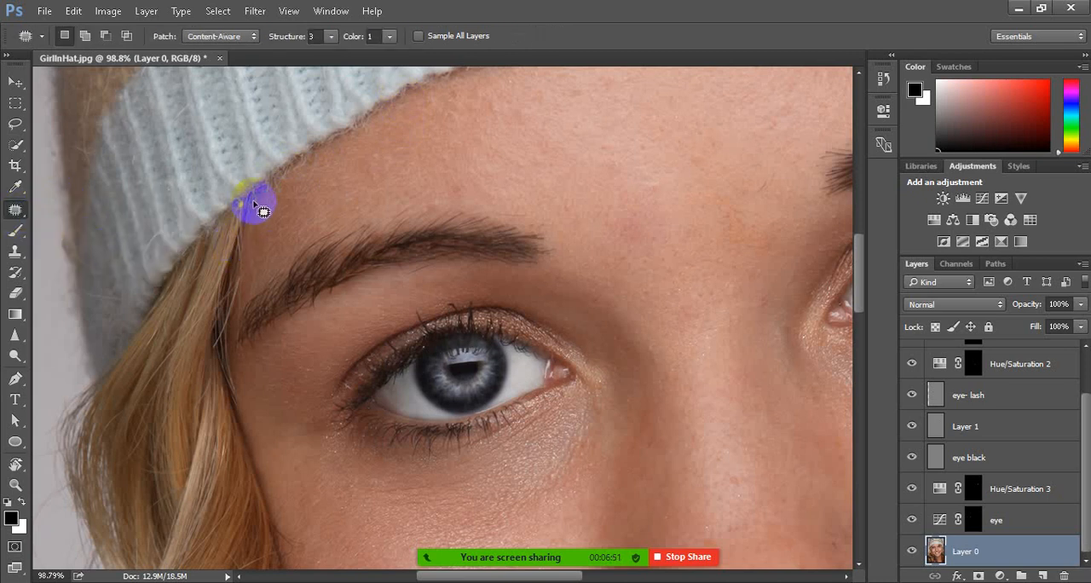
pyautogui.moveTo(250, 201)
pyautogui.mouseDown()
pyautogui.moveTo(306, 157)
pyautogui.moveTo(322, 179)
pyautogui.moveTo(271, 204)
pyautogui.moveTo(250, 200)
pyautogui.moveTo(312, 184)
pyautogui.moveTo(297, 185)
pyautogui.moveTo(368, 147)
pyautogui.mouseUp()
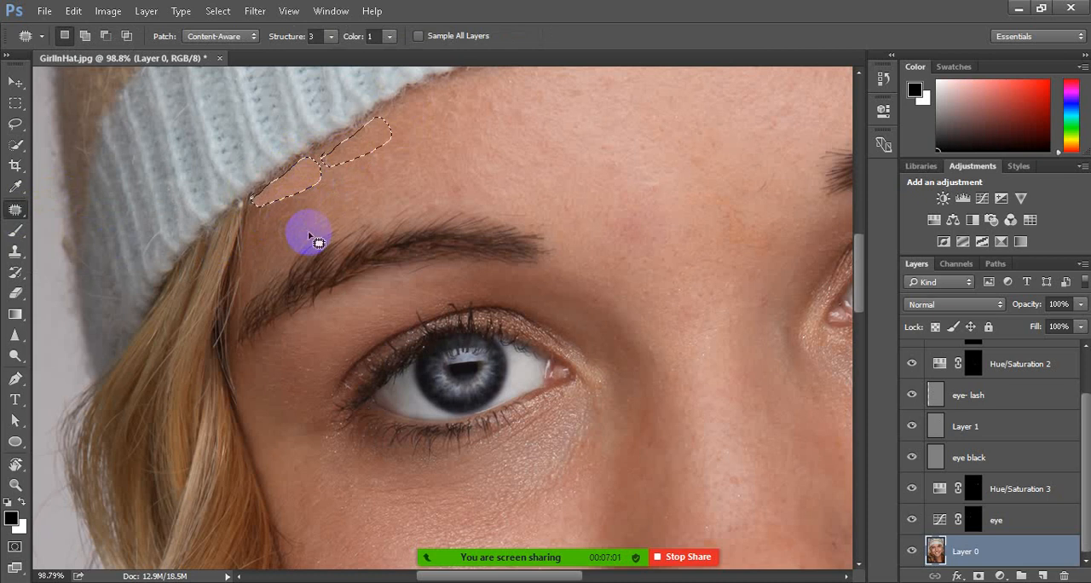
pyautogui.hotkey('ctrl', 'd')
# Activate the Clone Stamp and reduce its brush size to 70 px
pyautogui.scroll(-6, 317, 230)
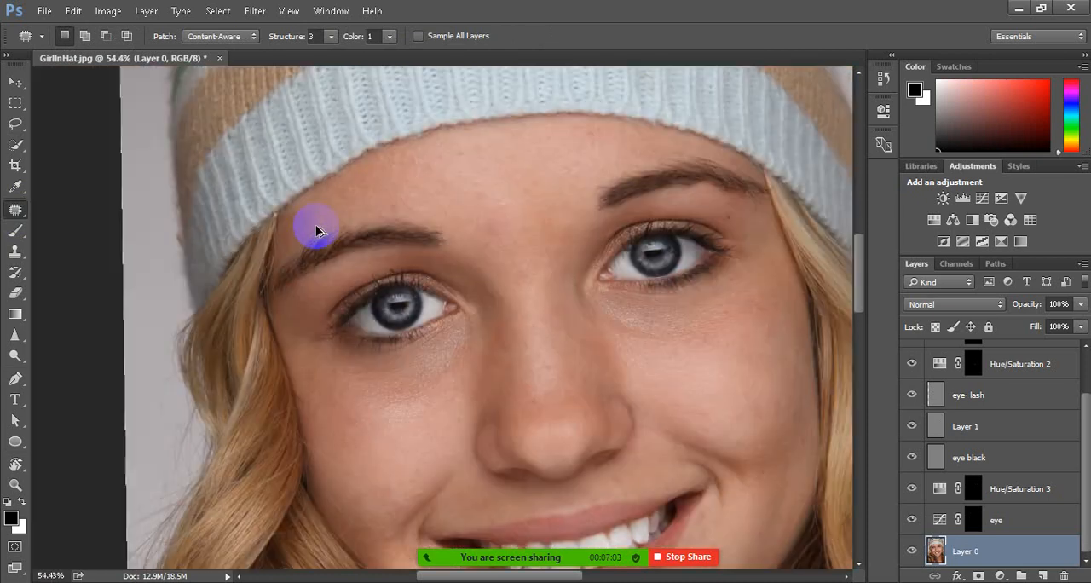
pyautogui.scroll(3, 405, 216)
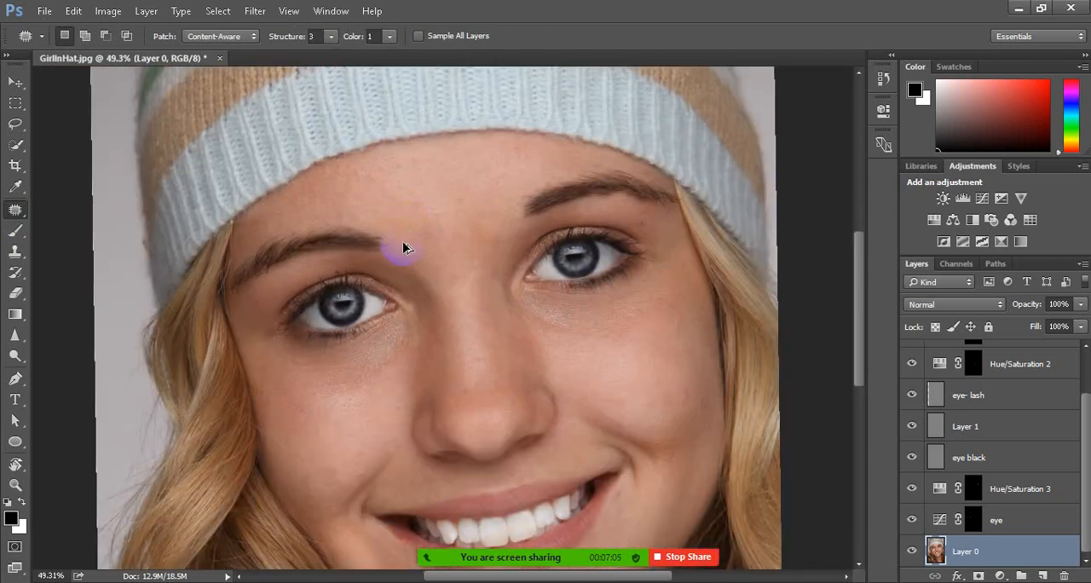
pyautogui.scroll(2, 400, 250)
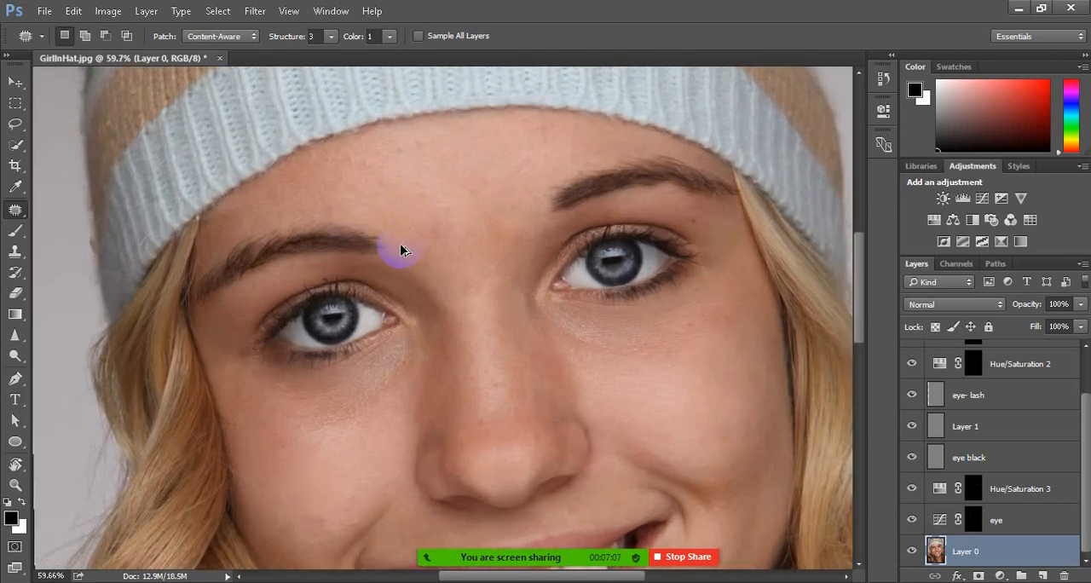
pyautogui.click(16, 251)
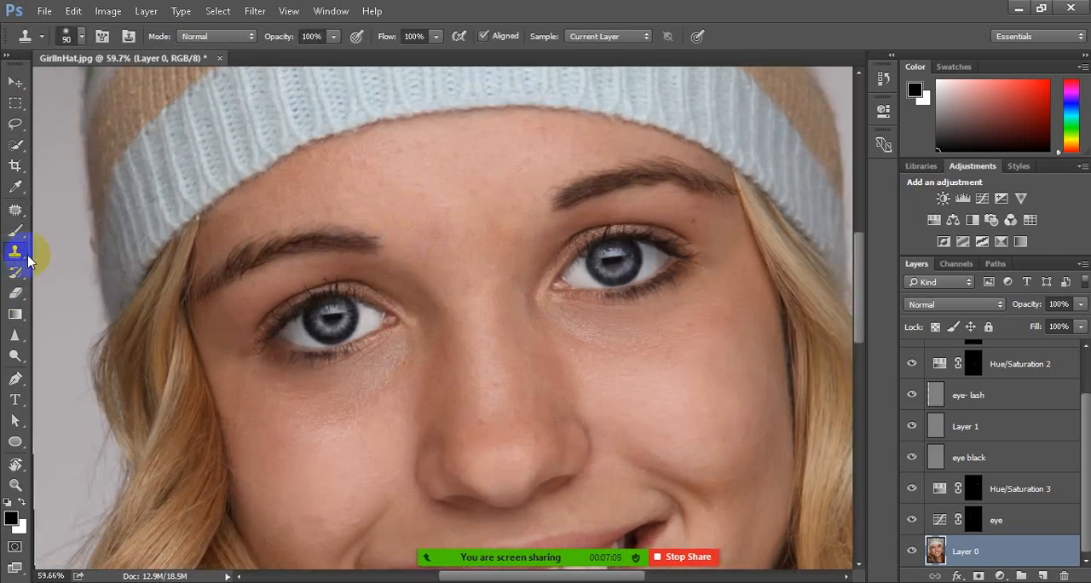
pyautogui.press('[')
pyautogui.press('[')
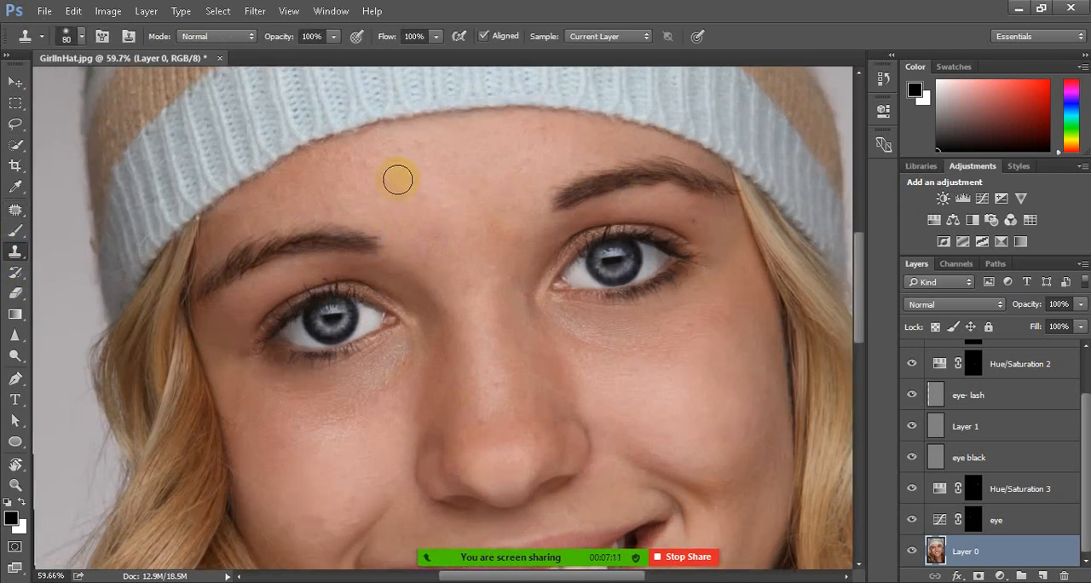
# Try to clone forehead skin over the area between the hat edge and the left-hand eyebrow at 100% opacity
pyautogui.keyDown('alt'); pyautogui.click(378, 177); pyautogui.keyUp('alt')
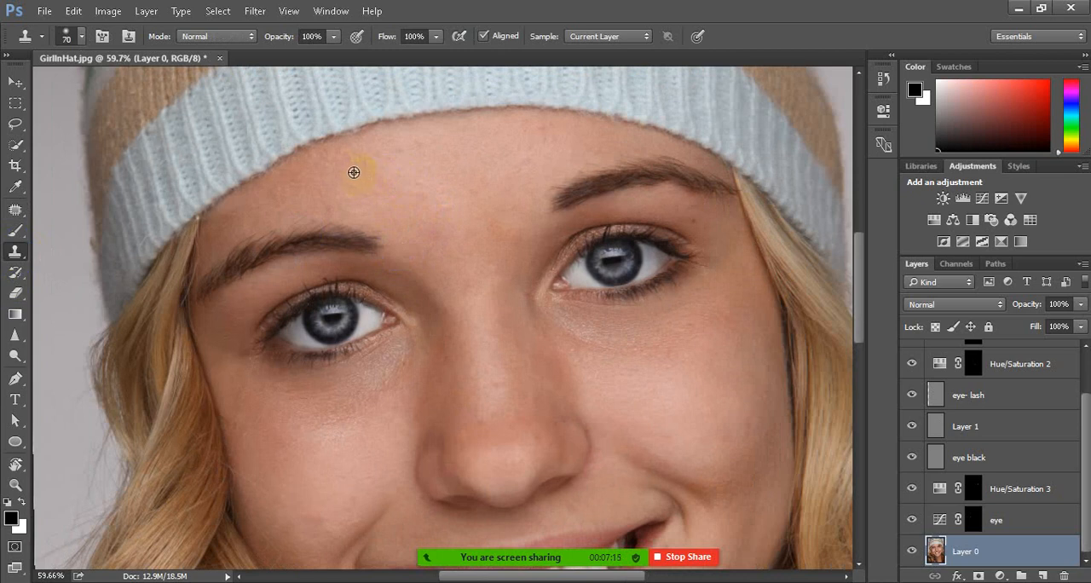
pyautogui.scroll(4, 231, 237)
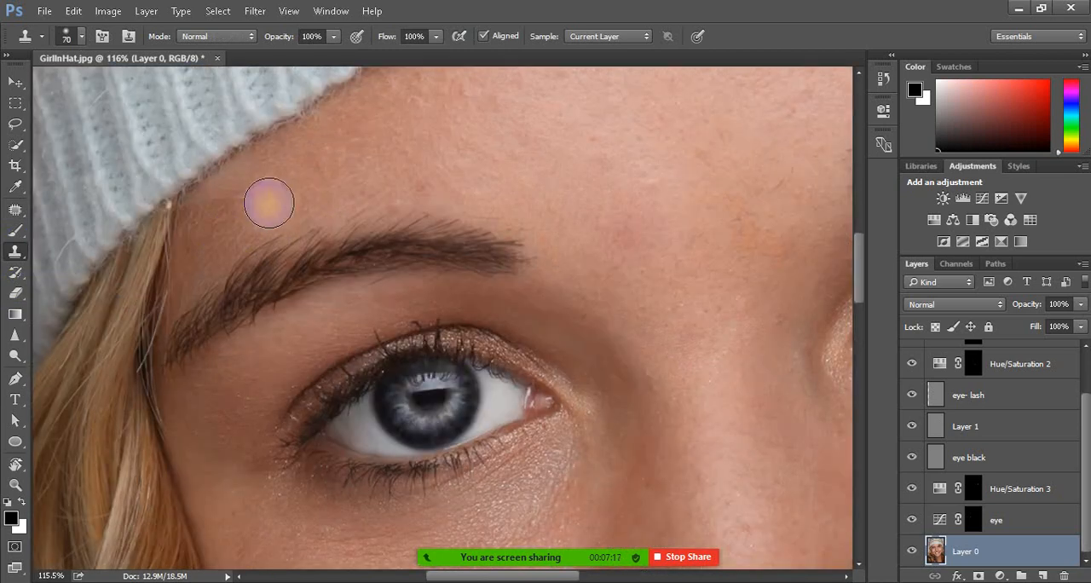
pyautogui.moveTo(316, 163); pyautogui.dragTo(197, 228)
pyautogui.moveTo(332, 128); pyautogui.dragTo(233, 182)
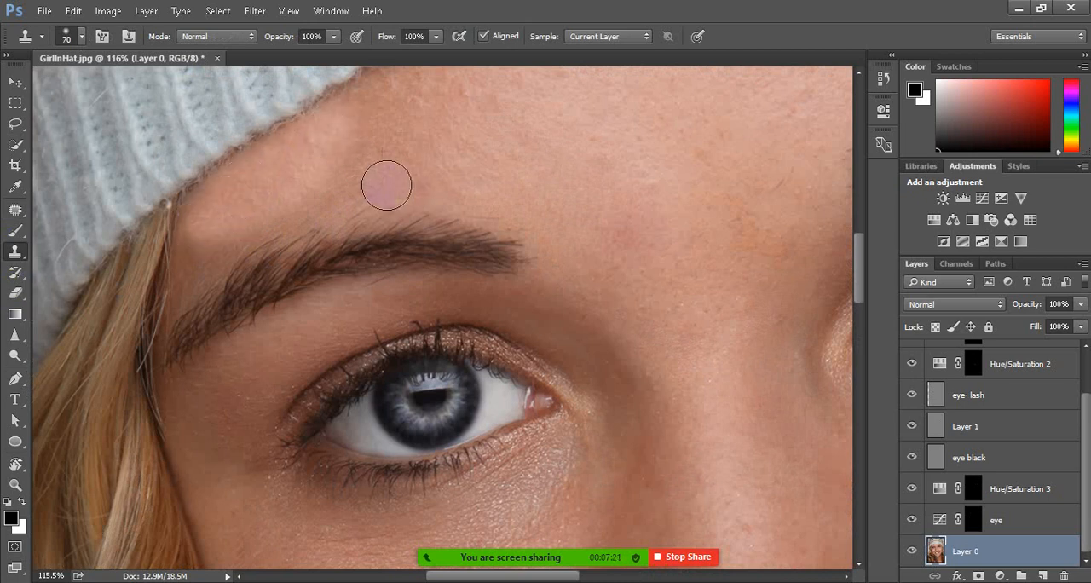
pyautogui.scroll(-4, 388, 186)
pyautogui.scroll(3, 387, 187)
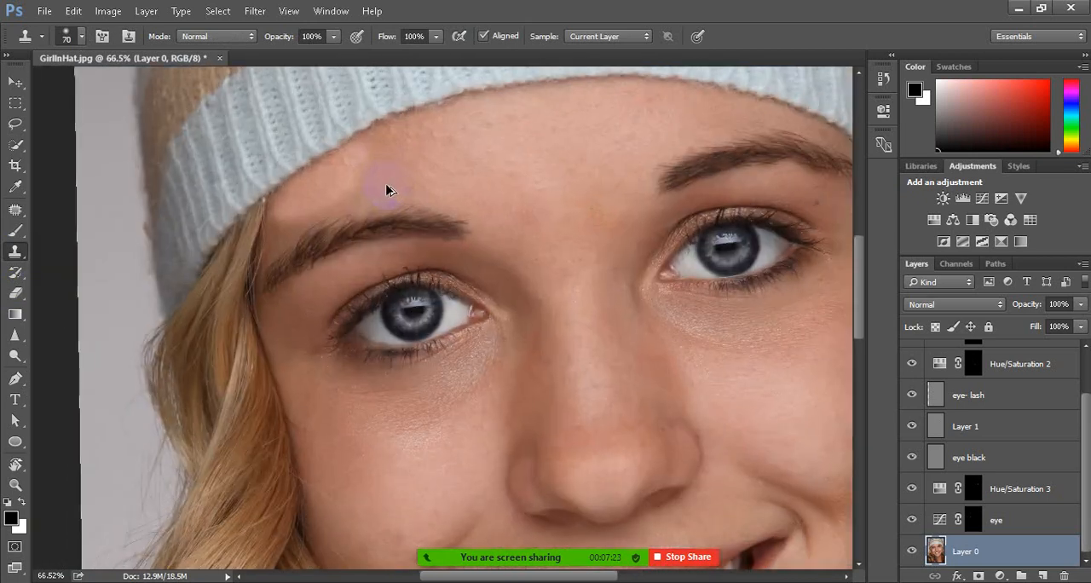
pyautogui.hotkey('ctrl', 'alt', 'z')
pyautogui.hotkey('ctrl', 'alt', 'z')
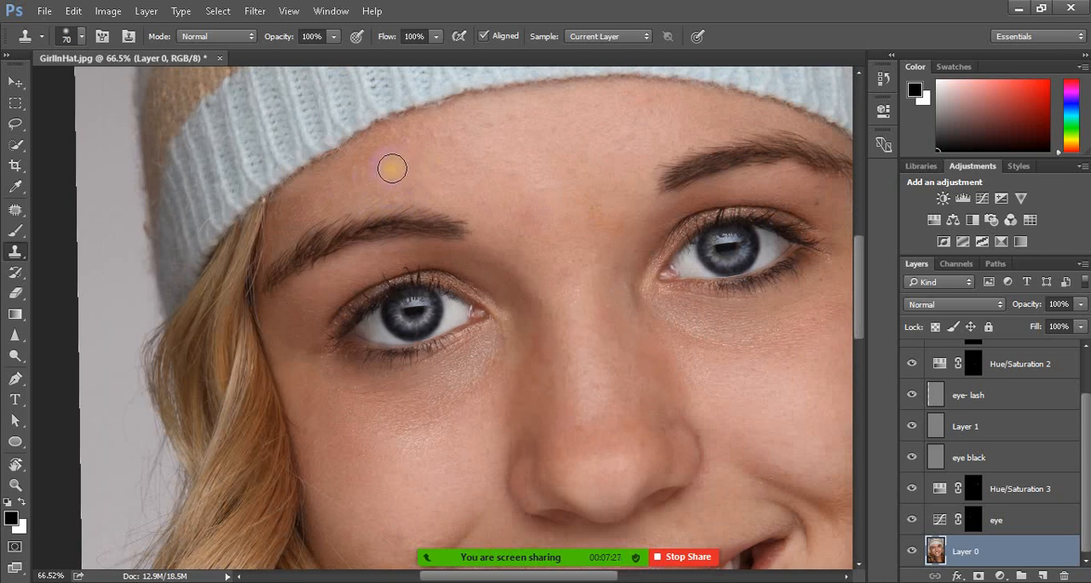
# Clone skin along the hat edge above the left-hand eyebrow on Layer 0, reducing the brush size to 50 px
pyautogui.keyDown('alt'); pyautogui.click(392, 169); pyautogui.keyUp('alt')
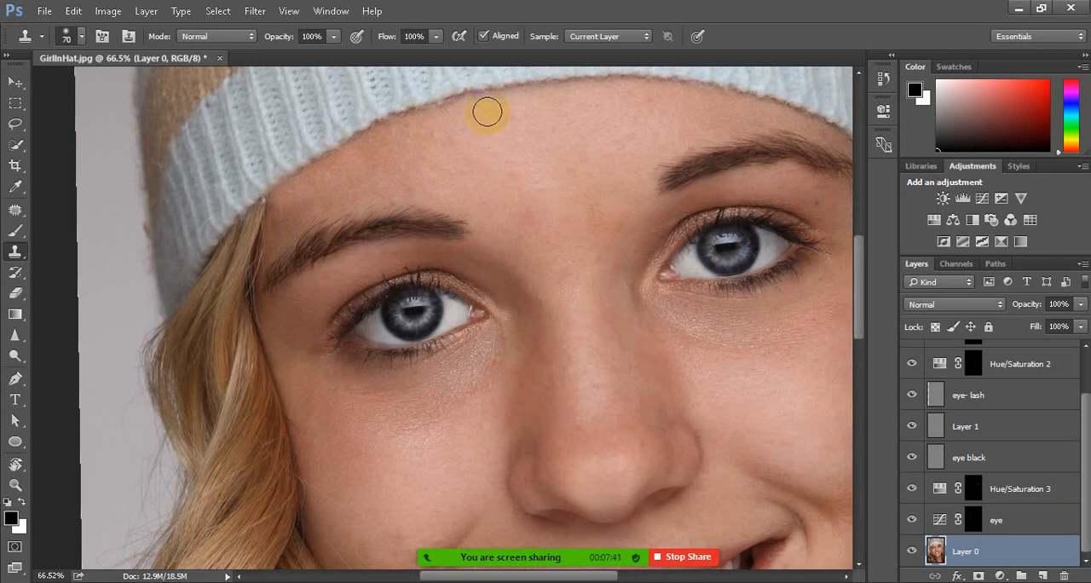
pyautogui.press('[')
pyautogui.press('[')
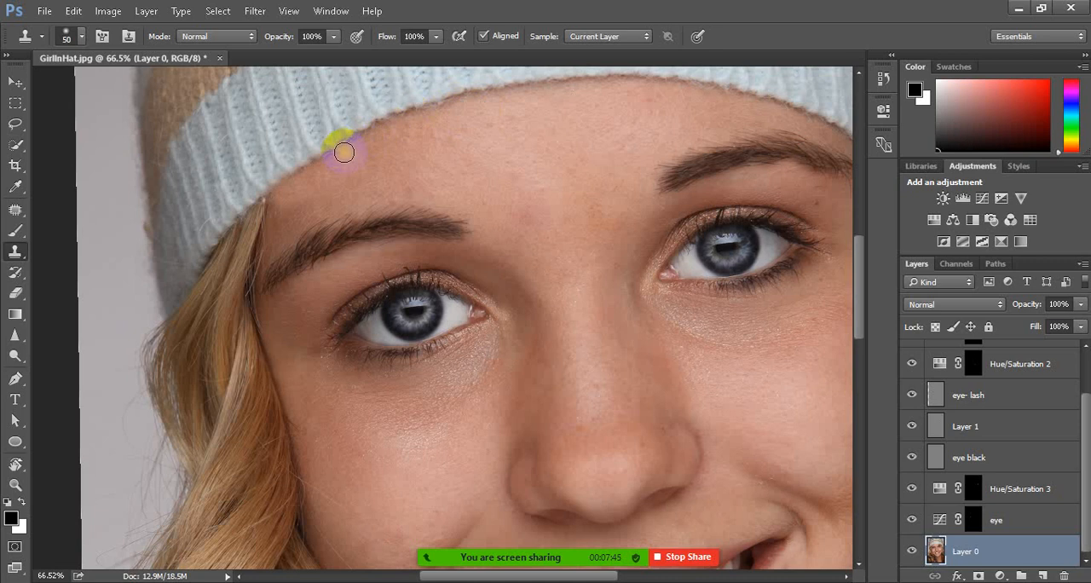
pyautogui.moveTo(428, 117); pyautogui.dragTo(319, 172)
# Set the Clone Stamp's opacity to 62%
pyautogui.scroll(-5, 410, 211)
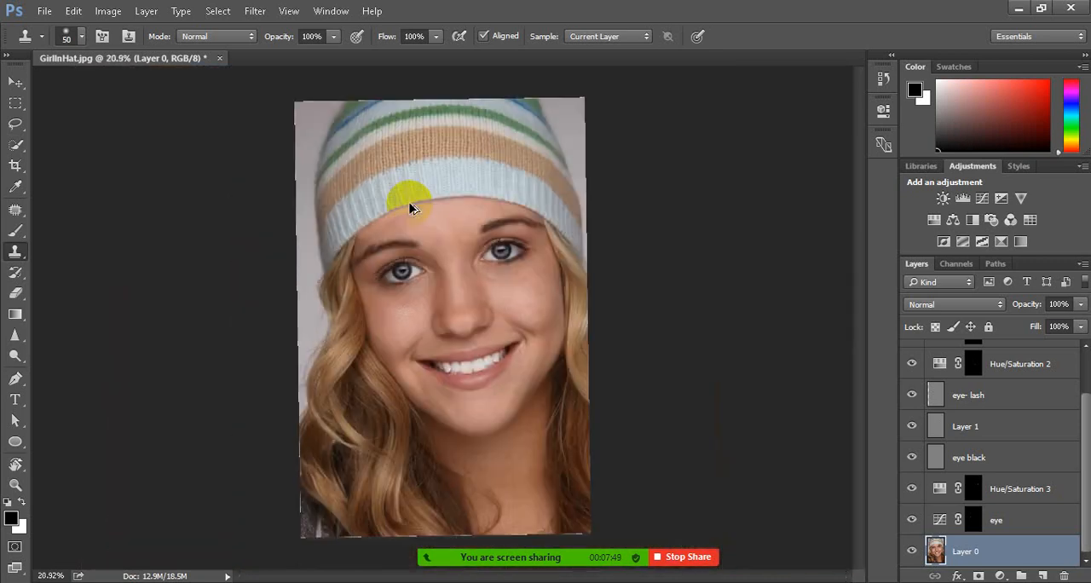
pyautogui.scroll(3, 412, 207)
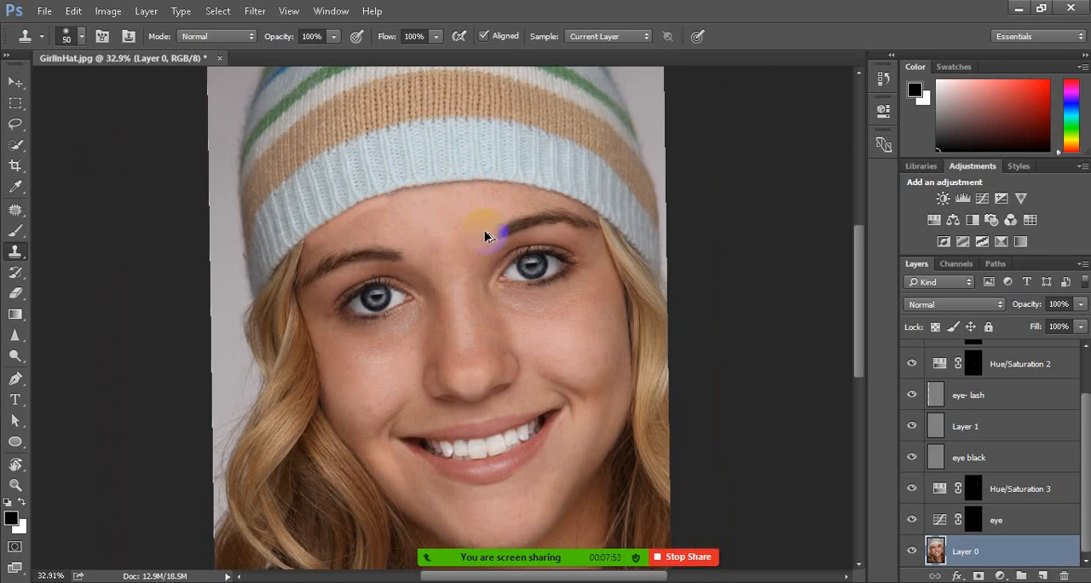
pyautogui.scroll(3, 478, 224)
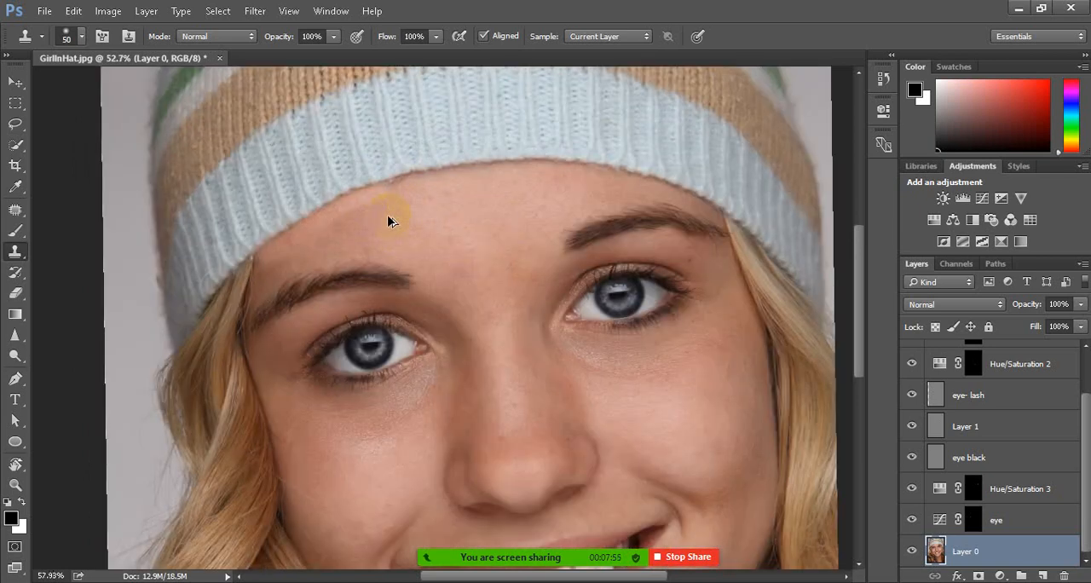
pyautogui.scroll(2, 383, 216)
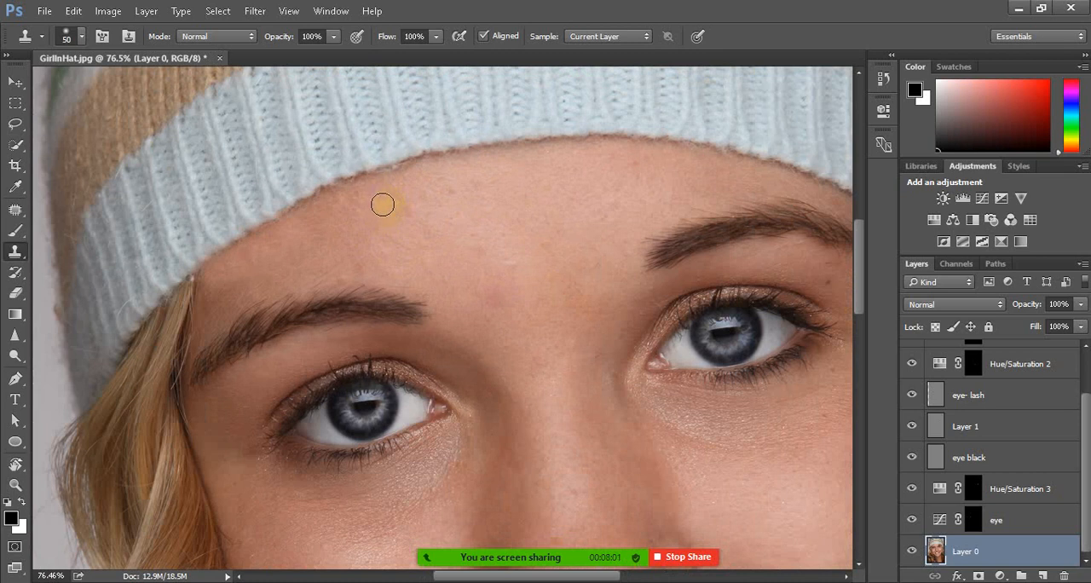
pyautogui.click(438, 38)
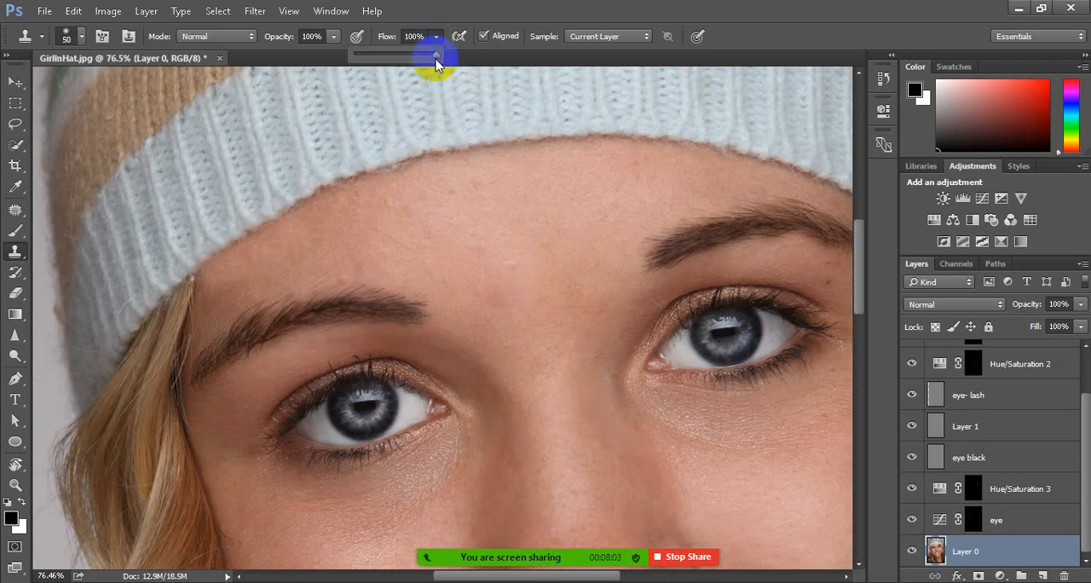
pyautogui.click(334, 37)
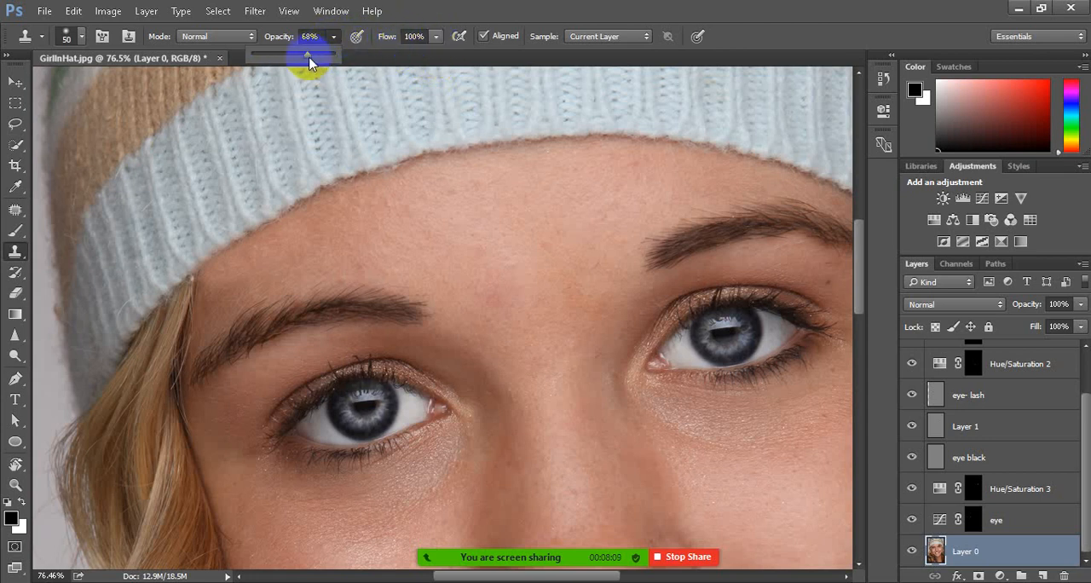
pyautogui.moveTo(305, 64); pyautogui.dragTo(299, 63)
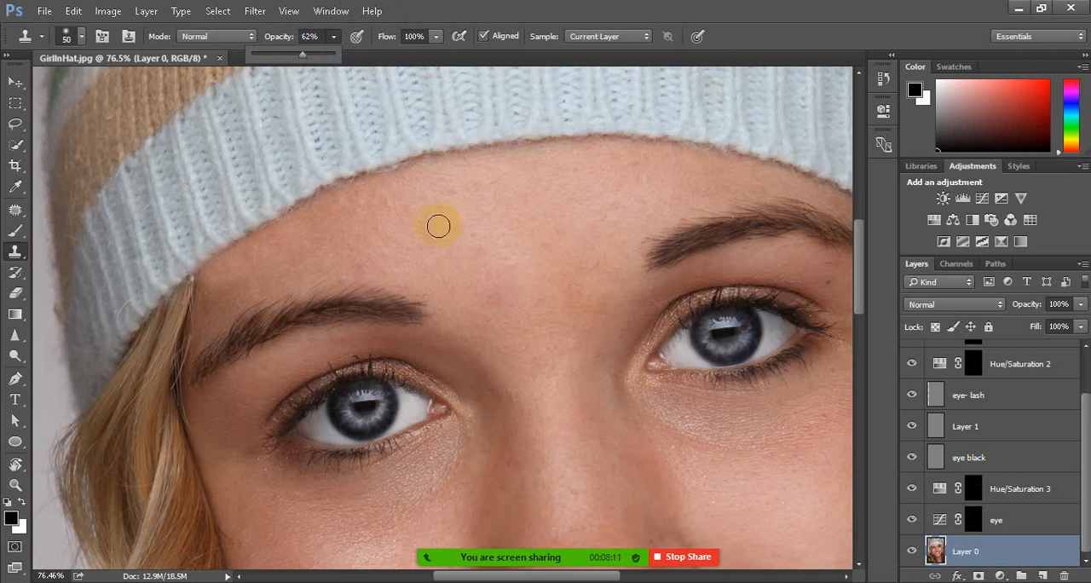
# Clone skin along the forehead beneath the hat, from the left-hand eyebrow to the middle, with the 50 px brush at 62% opacity
pyautogui.moveTo(351, 186); pyautogui.dragTo(212, 275)
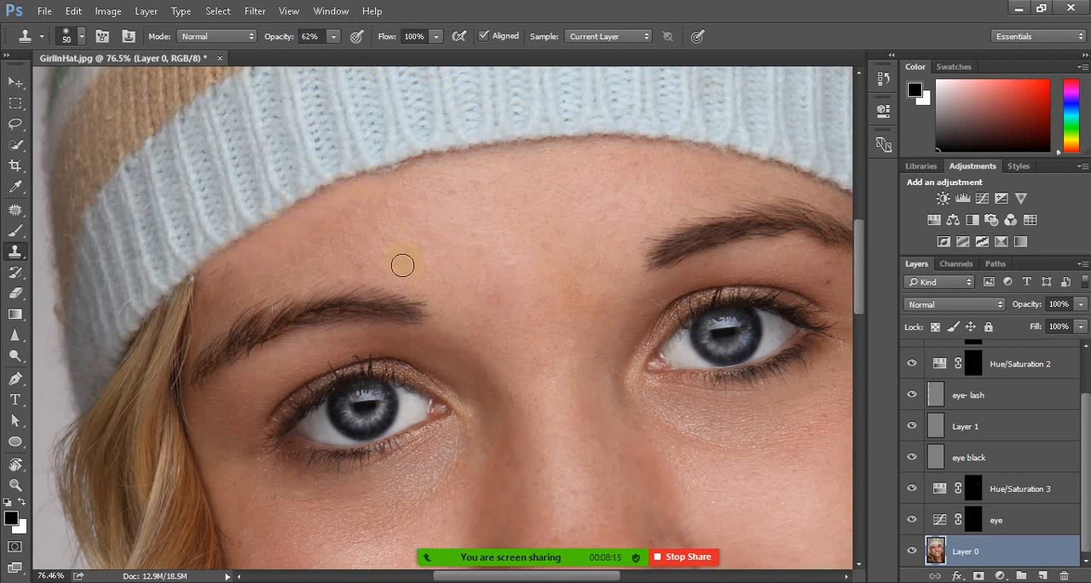
pyautogui.hotkey('ctrl', 'z')
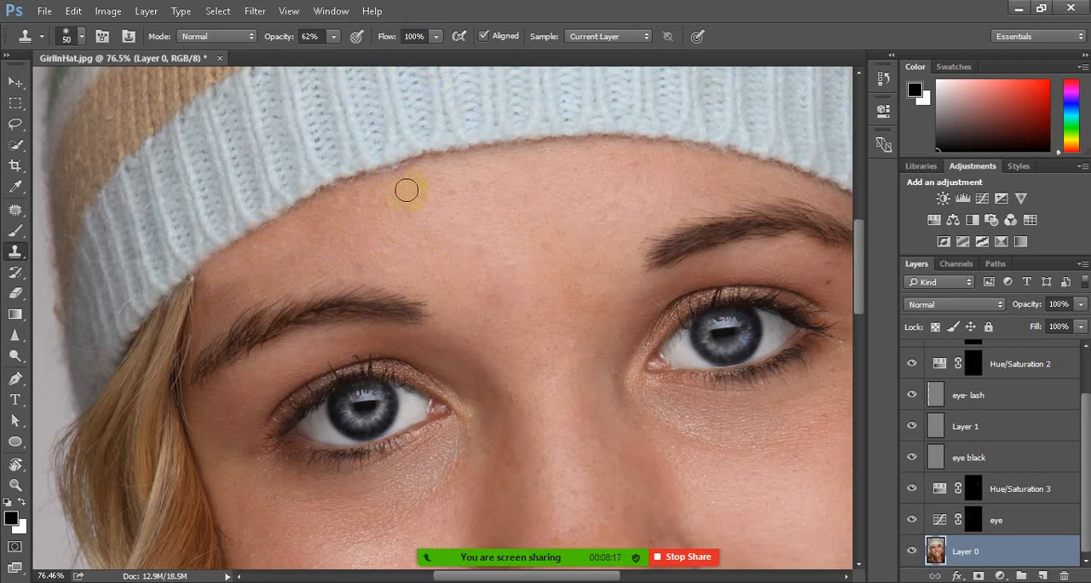
pyautogui.moveTo(377, 183); pyautogui.dragTo(319, 210)
pyautogui.click(485, 165)
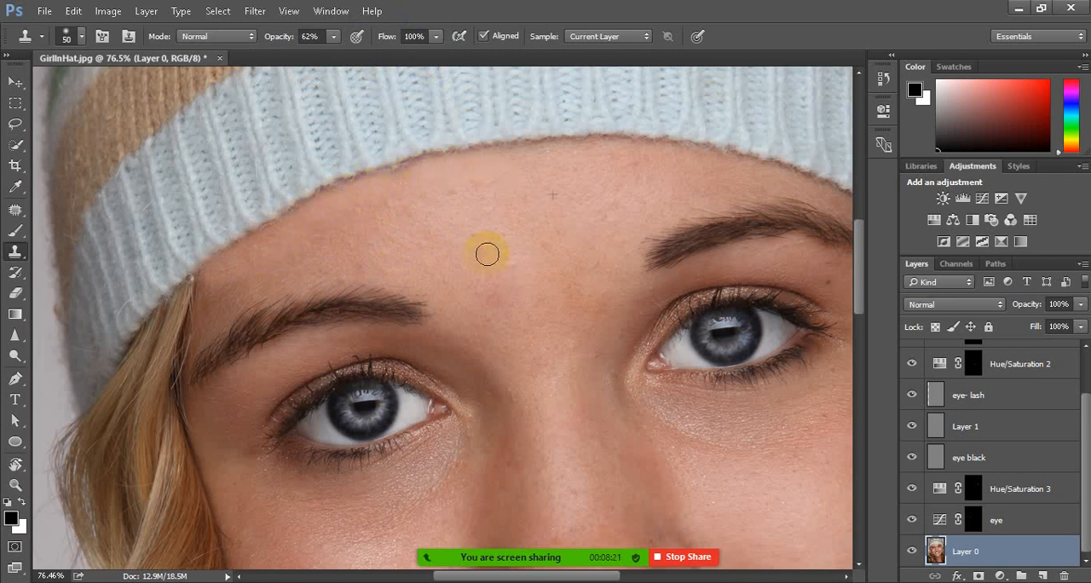
pyautogui.click(323, 231)
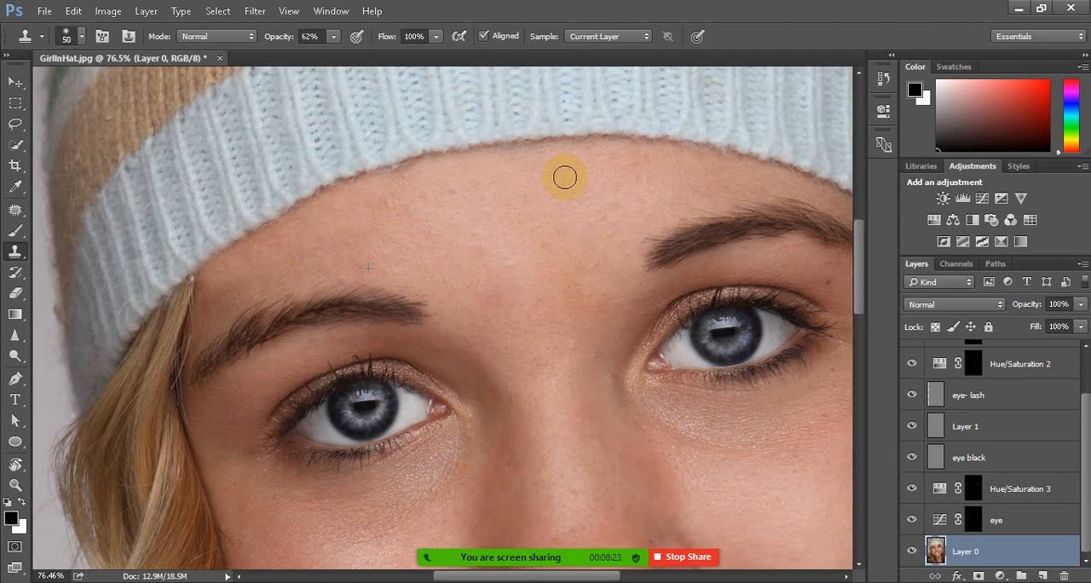
pyautogui.click(607, 151)
pyautogui.click(530, 164)
pyautogui.click(568, 151)
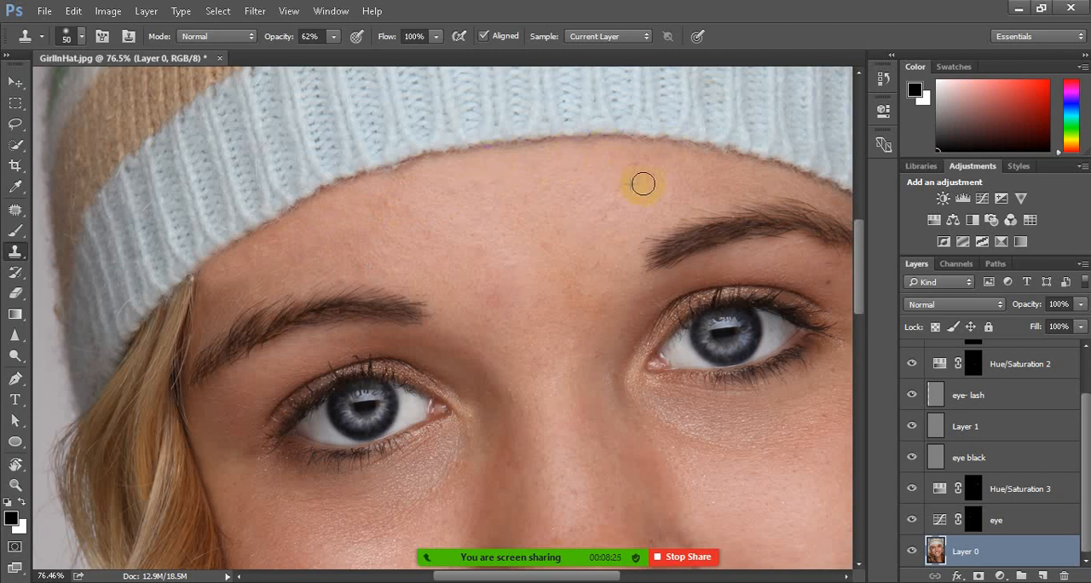
# Clone skin between the hat edge and the right-hand eyebrow at 62% opacity, reducing the brush from 50 to 40 px
pyautogui.scroll(-2, 509, 216)
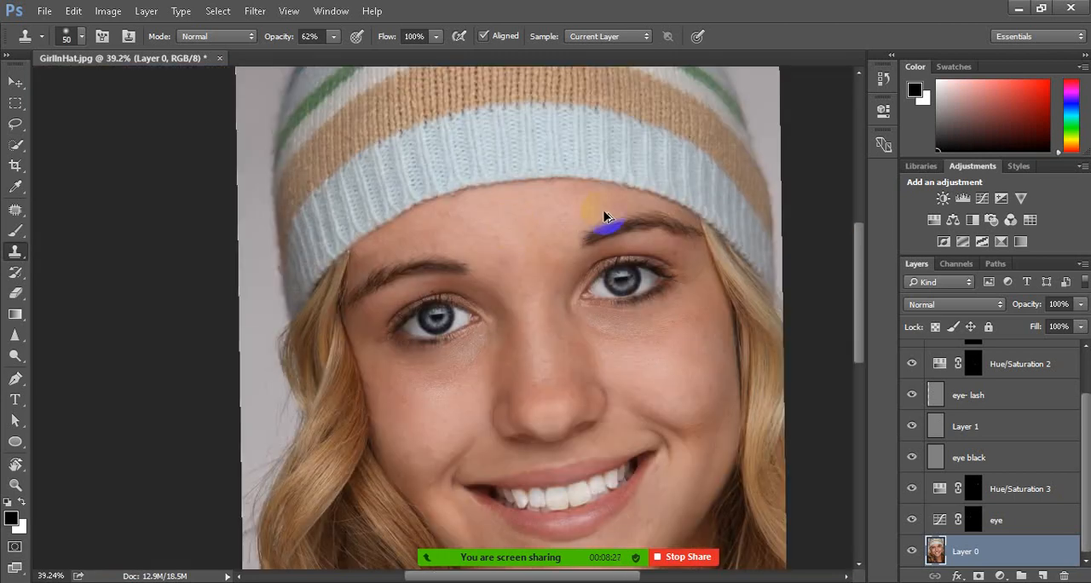
pyautogui.scroll(-1, 622, 219)
pyautogui.scroll(5, 651, 199)
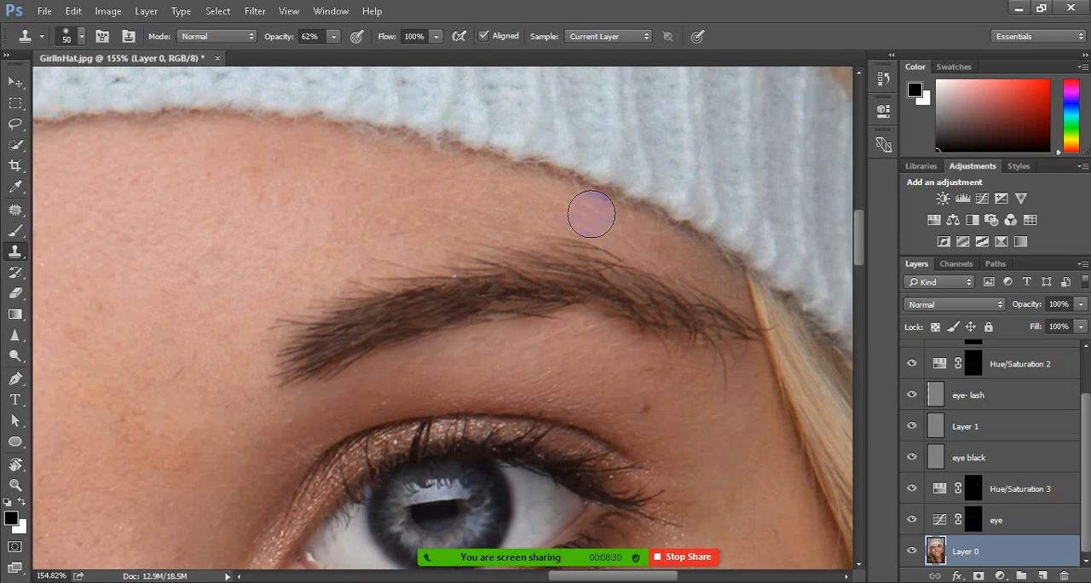
pyautogui.click(378, 210)
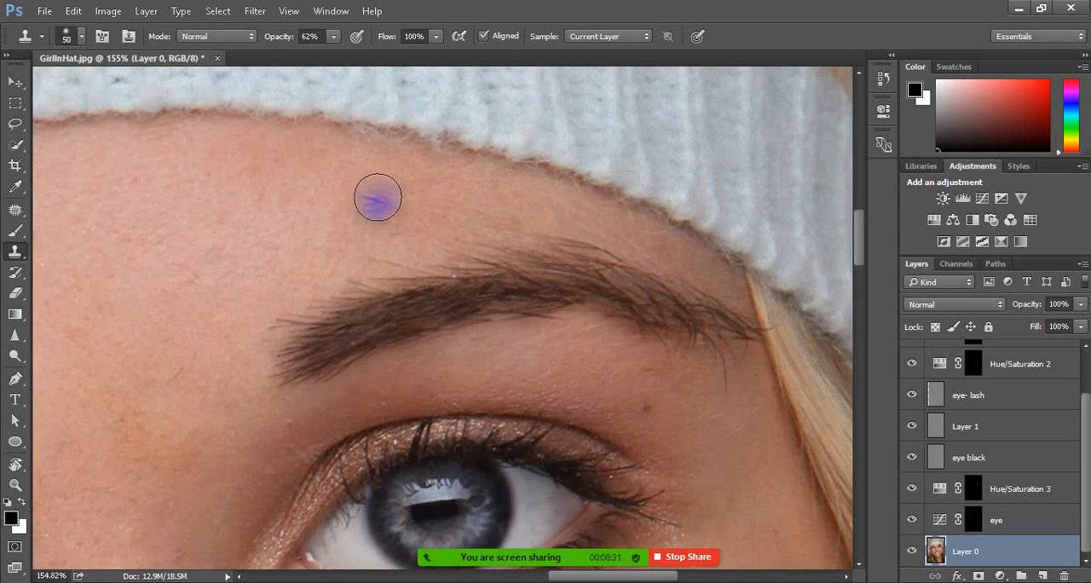
pyautogui.click(497, 180)
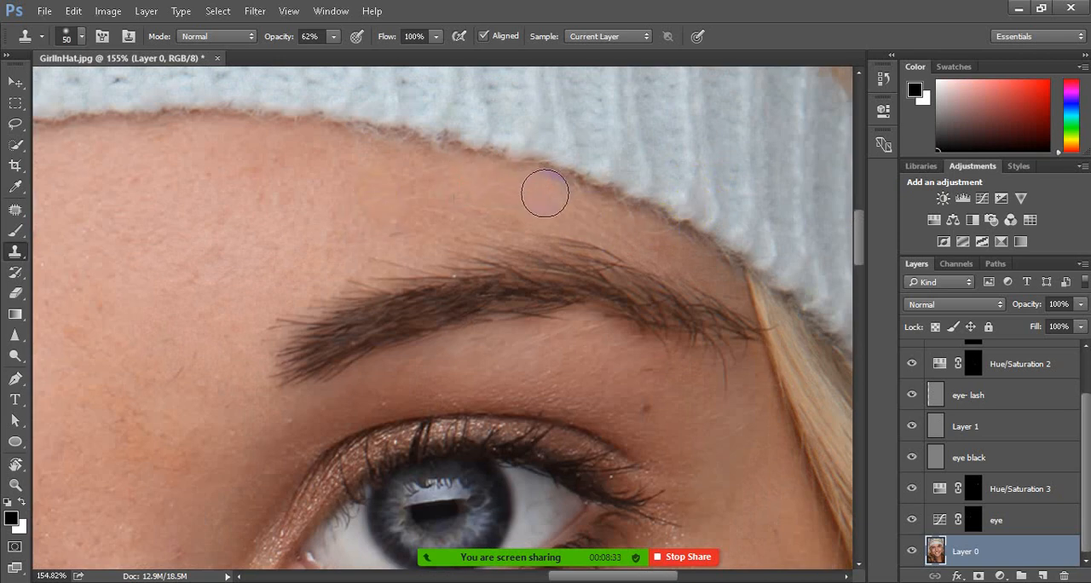
pyautogui.keyDown('alt'); pyautogui.click(427, 178); pyautogui.keyUp('alt')
pyautogui.press('[')
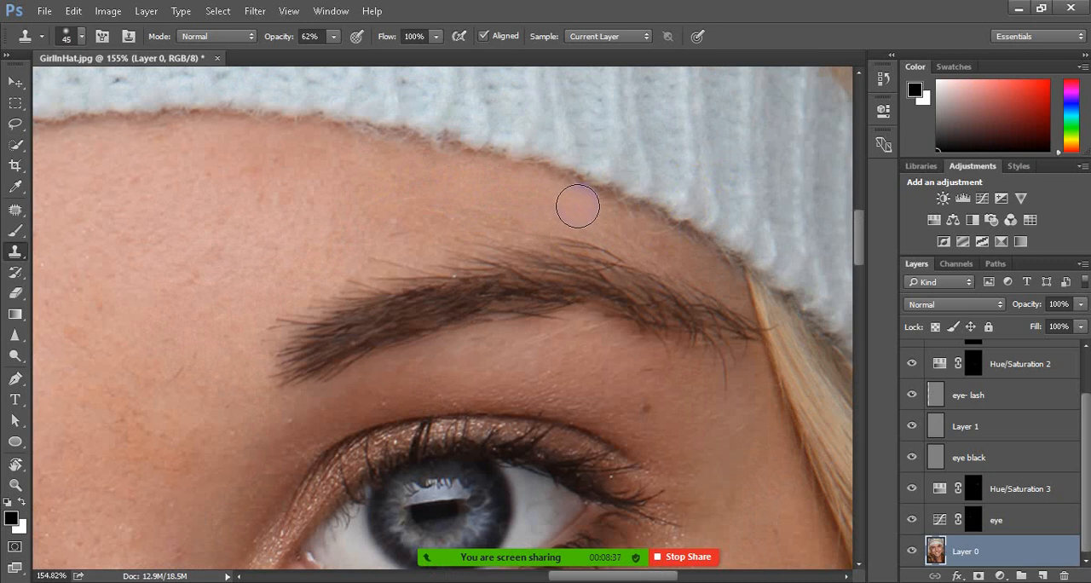
pyautogui.moveTo(600, 209); pyautogui.dragTo(685, 251)
pyautogui.click(523, 252)
# Create a new layer named "foundation" in Color blending mode directly above Layer 0
pyautogui.scroll(-5, 508, 238)
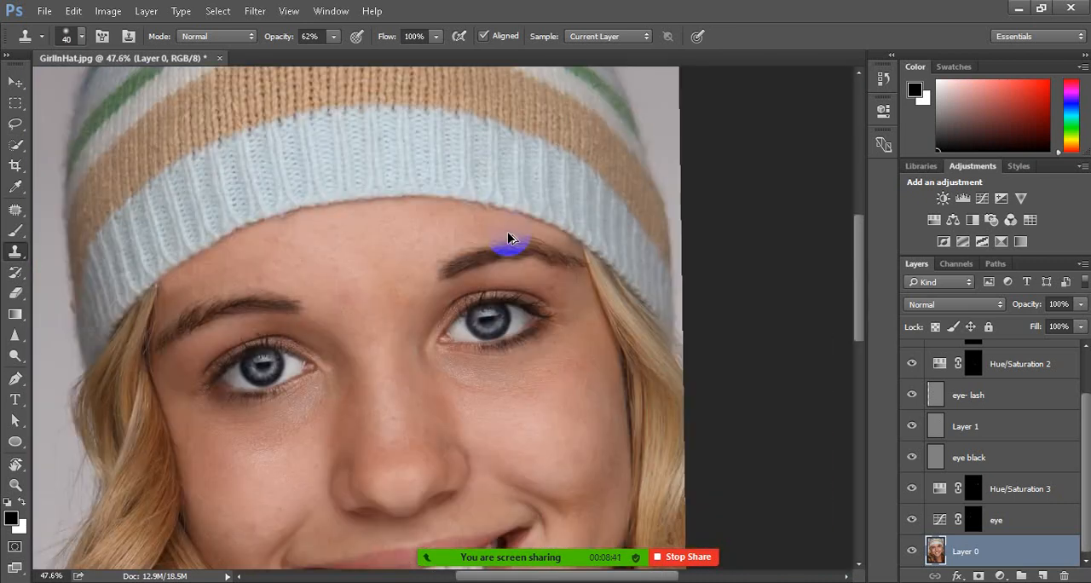
pyautogui.scroll(-2, 500, 247)
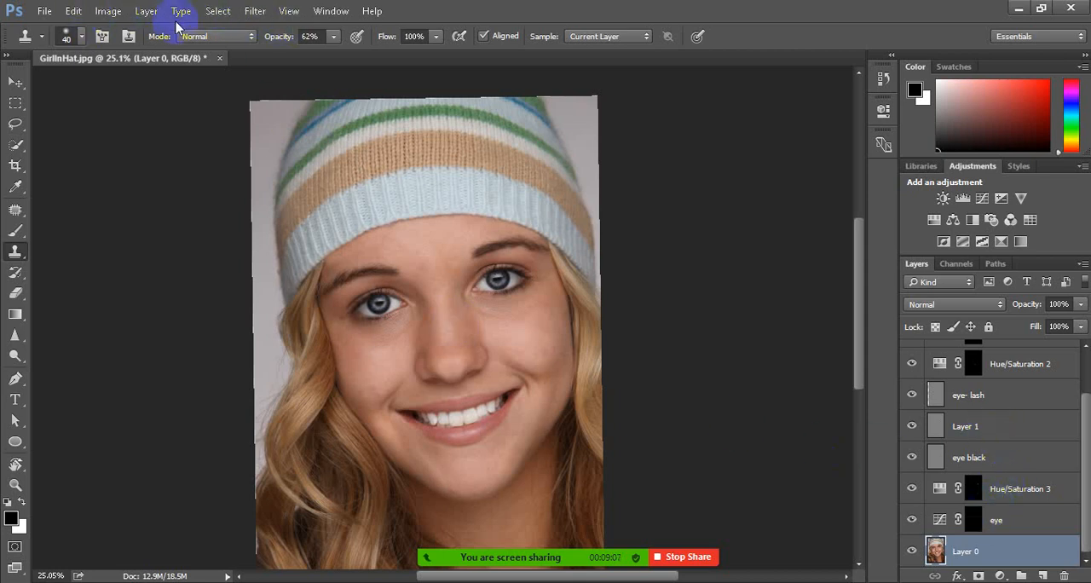
pyautogui.click(146, 12)
pyautogui.moveTo(192, 12)
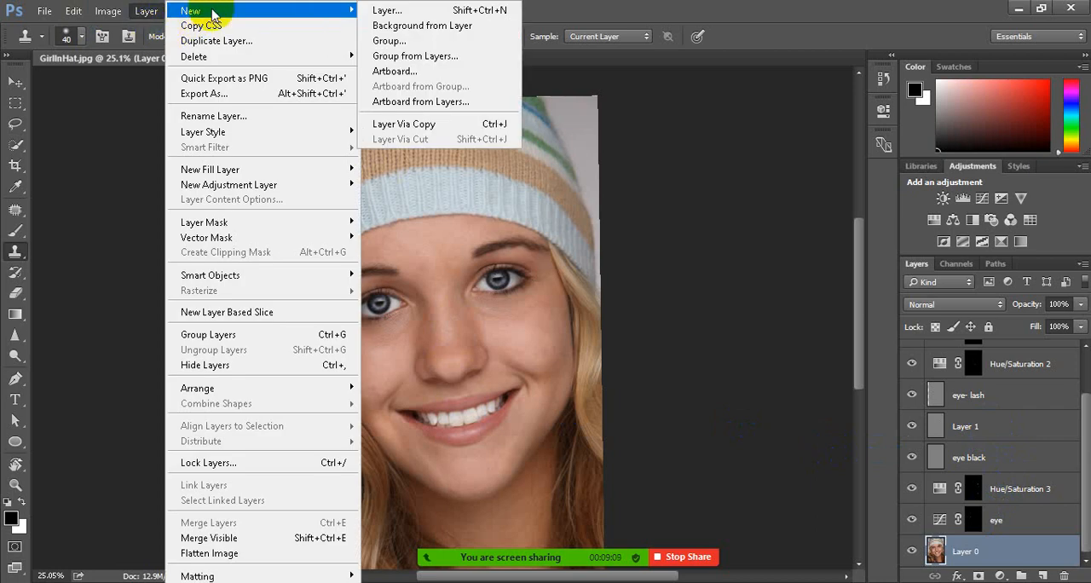
pyautogui.click(400, 14)
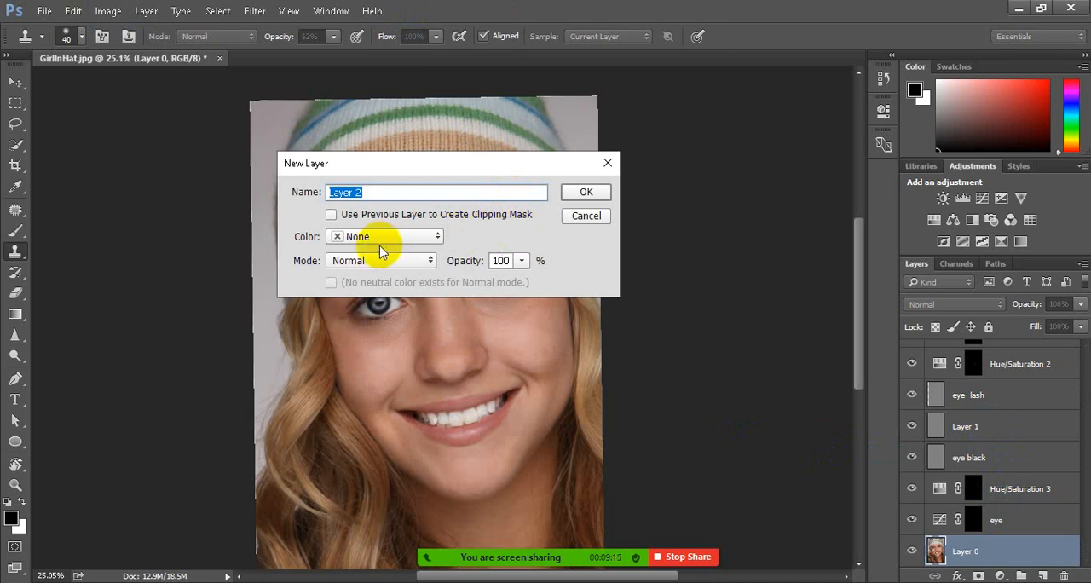
pyautogui.click(427, 261)
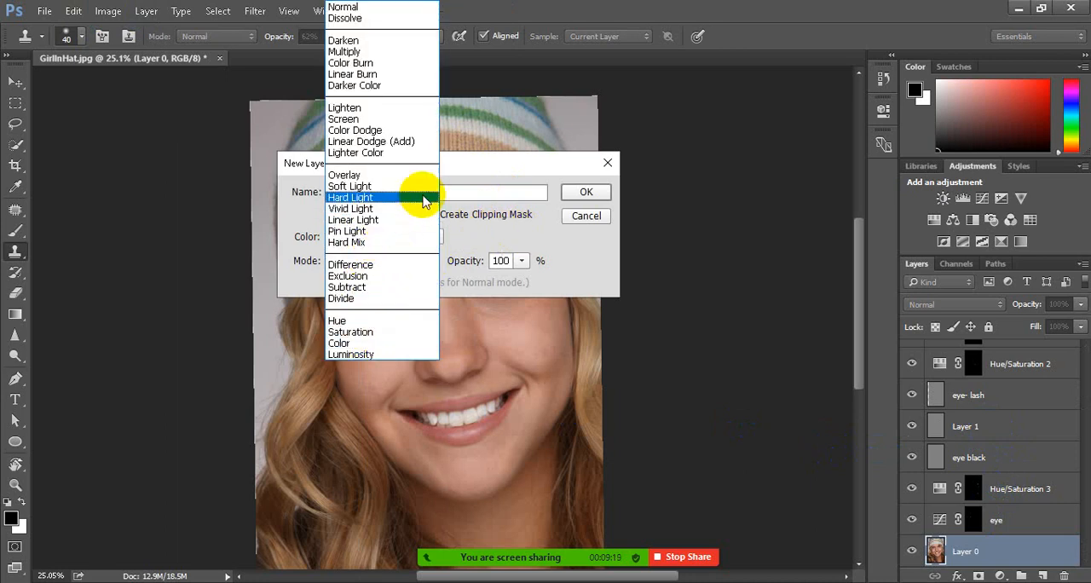
pyautogui.click(484, 170)
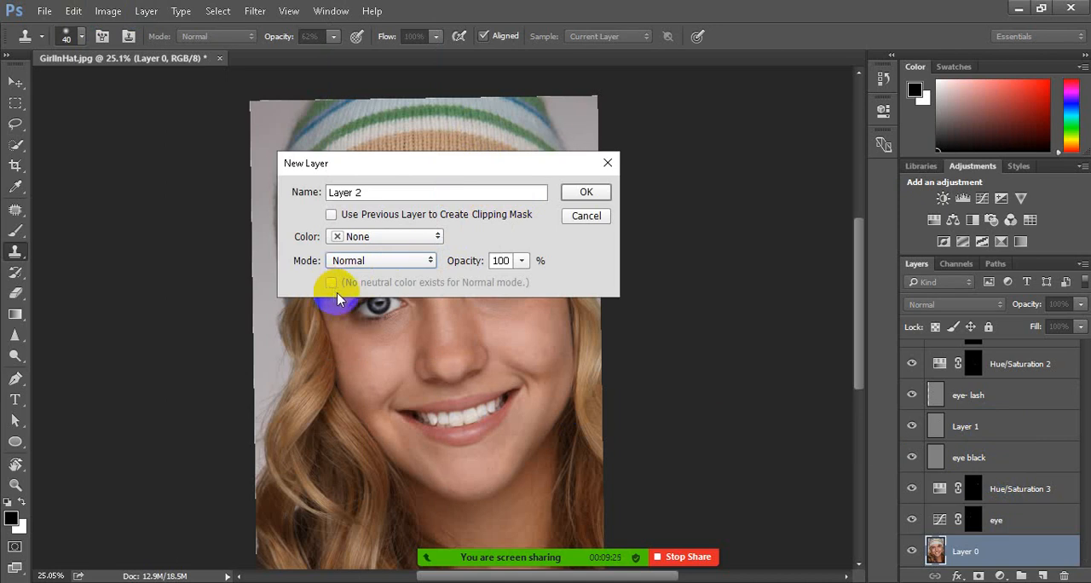
pyautogui.click(431, 260)
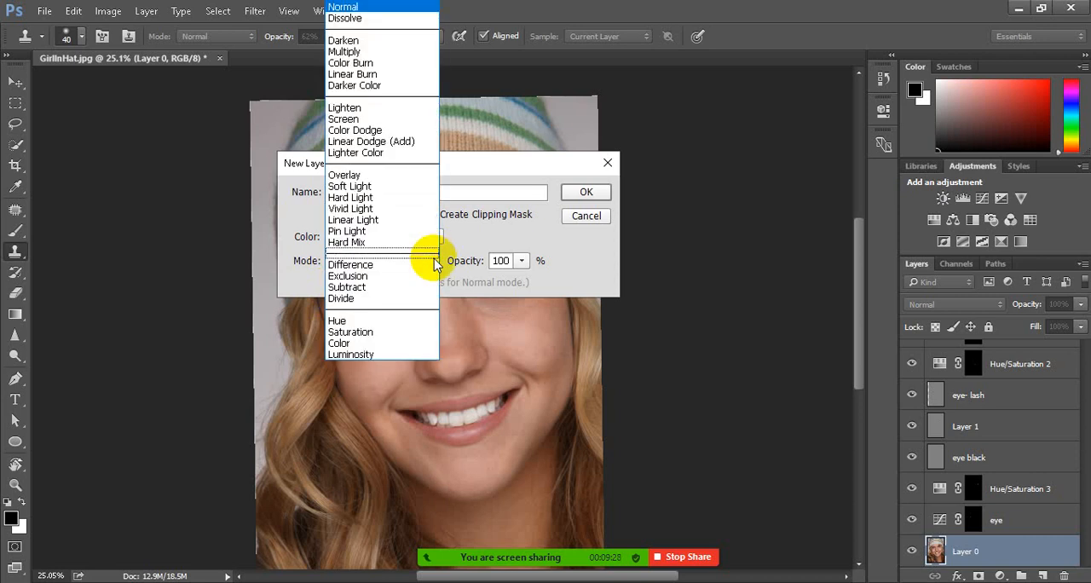
pyautogui.click(341, 343)
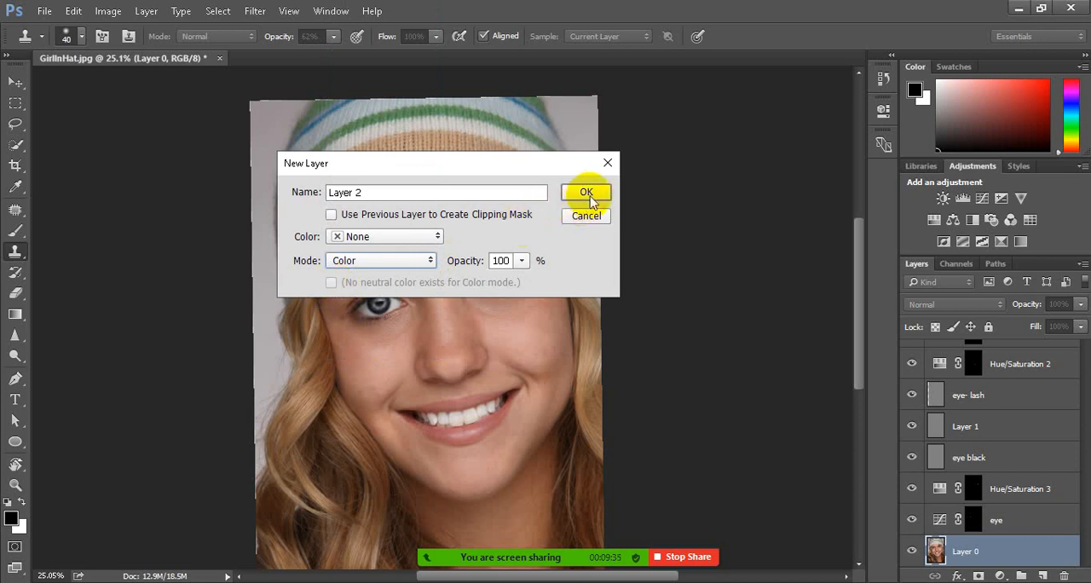
pyautogui.moveTo(411, 192); pyautogui.dragTo(213, 196)
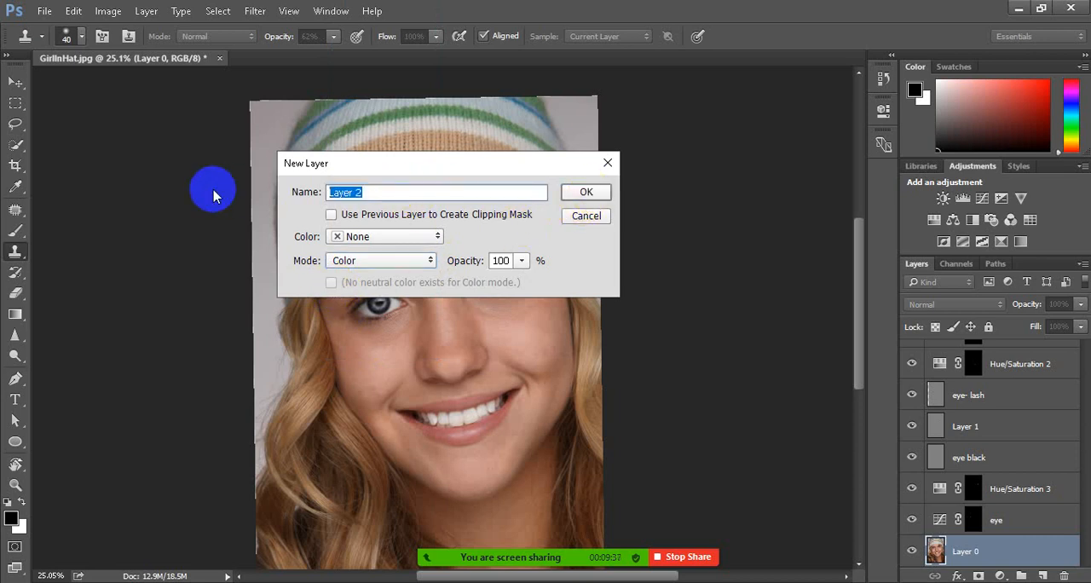
pyautogui.write('foundation')
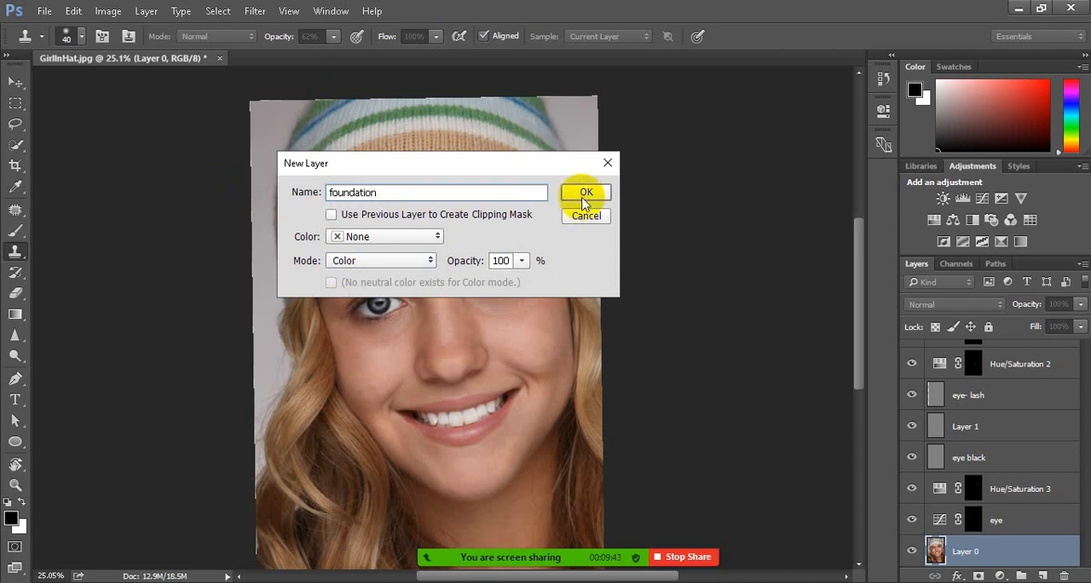
pyautogui.click(586, 192)
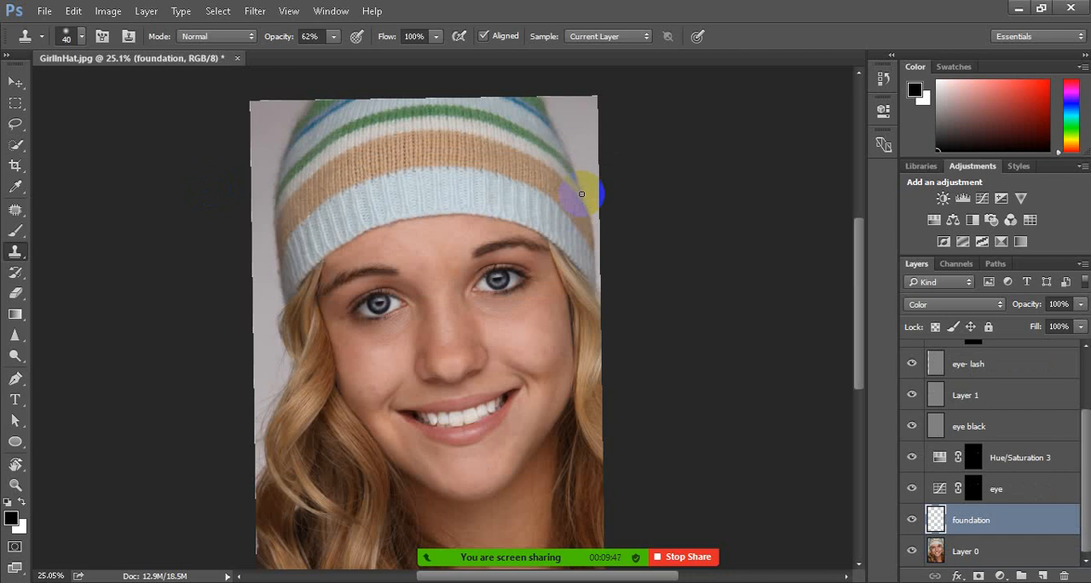
# Paint sampled cheek tone under the right-hand eye on the foundation layer with the Brush tool, enlarging the brush to 60 px
pyautogui.moveTo(461, 297); pyautogui.dragTo(466, 317)
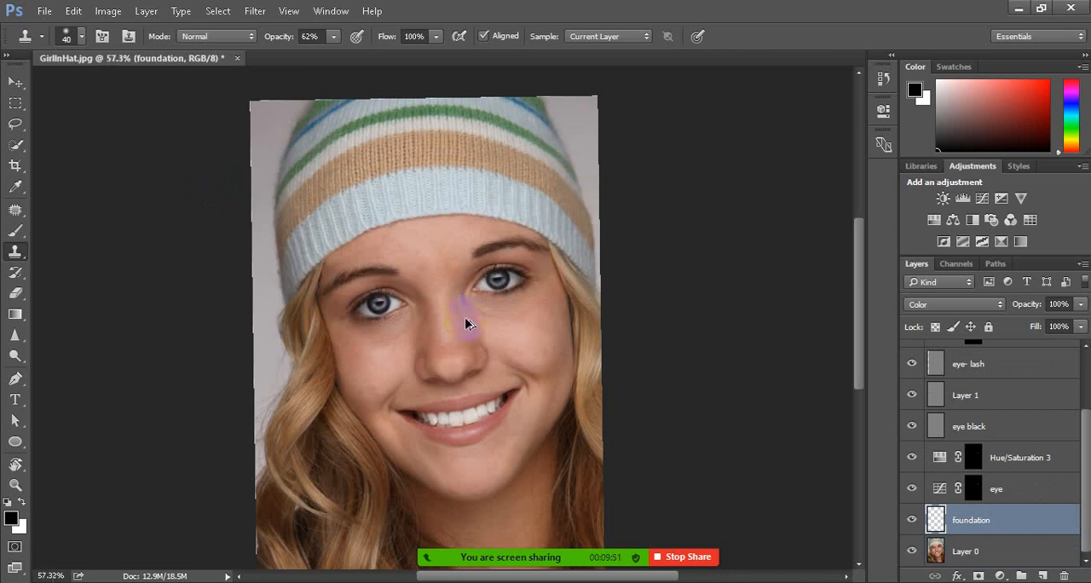
pyautogui.scroll(5, 465, 318)
pyautogui.scroll(3, 452, 317)
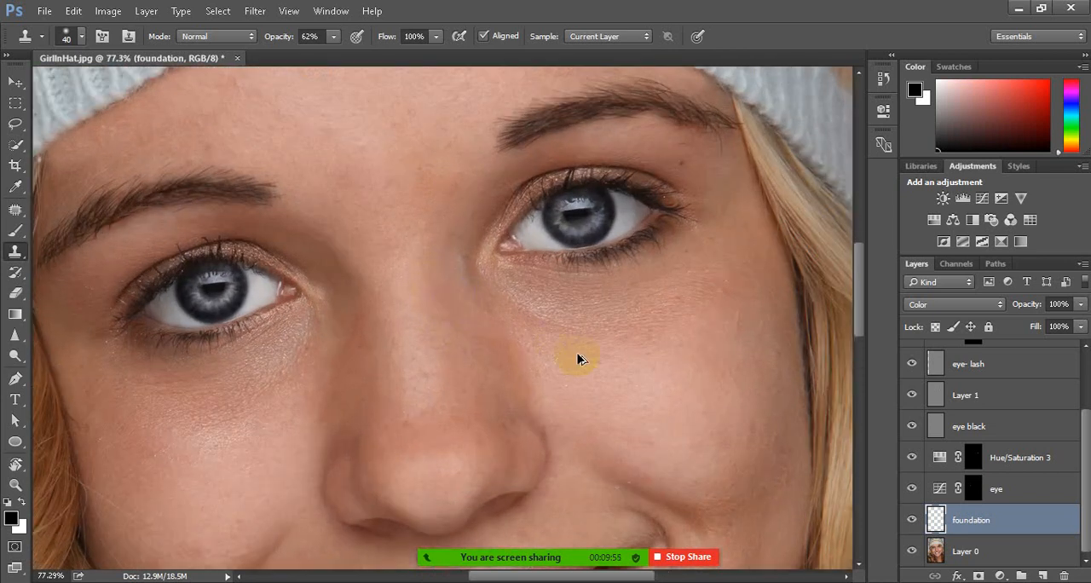
pyautogui.click(480, 356)
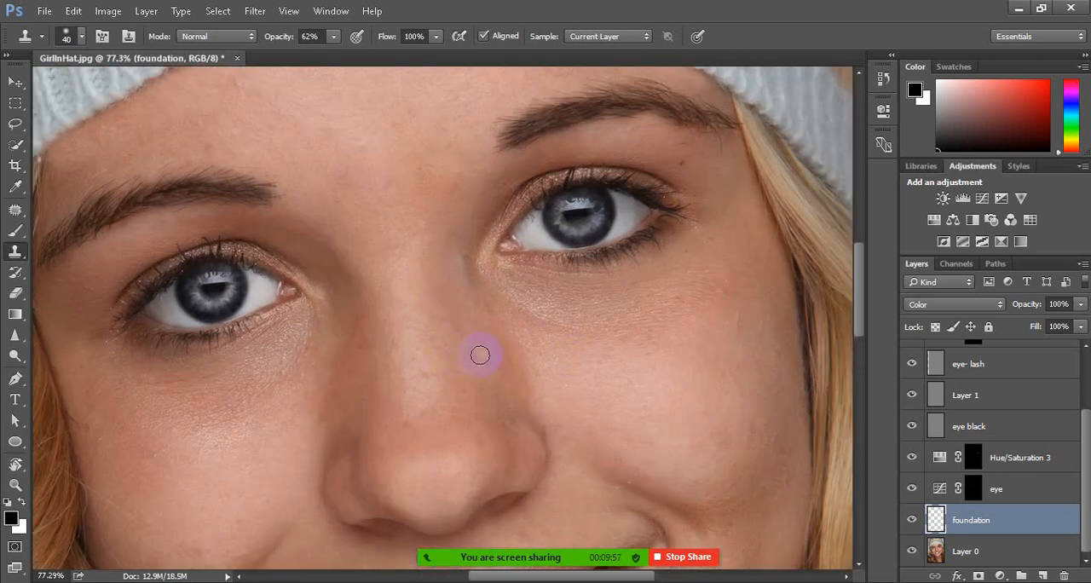
pyautogui.press('b')
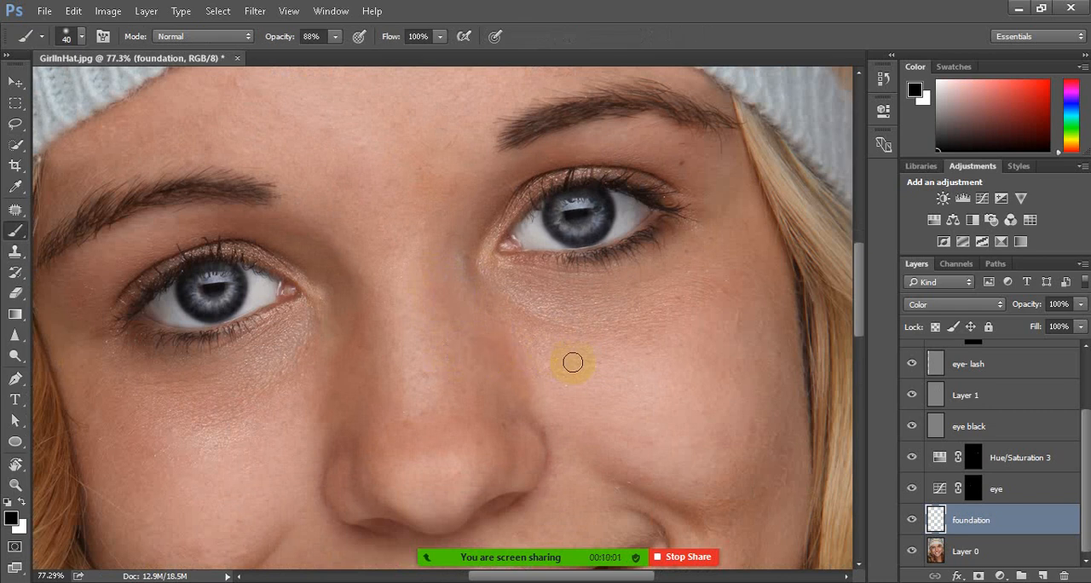
pyautogui.keyDown('alt'); pyautogui.click(586, 369); pyautogui.keyUp('alt')
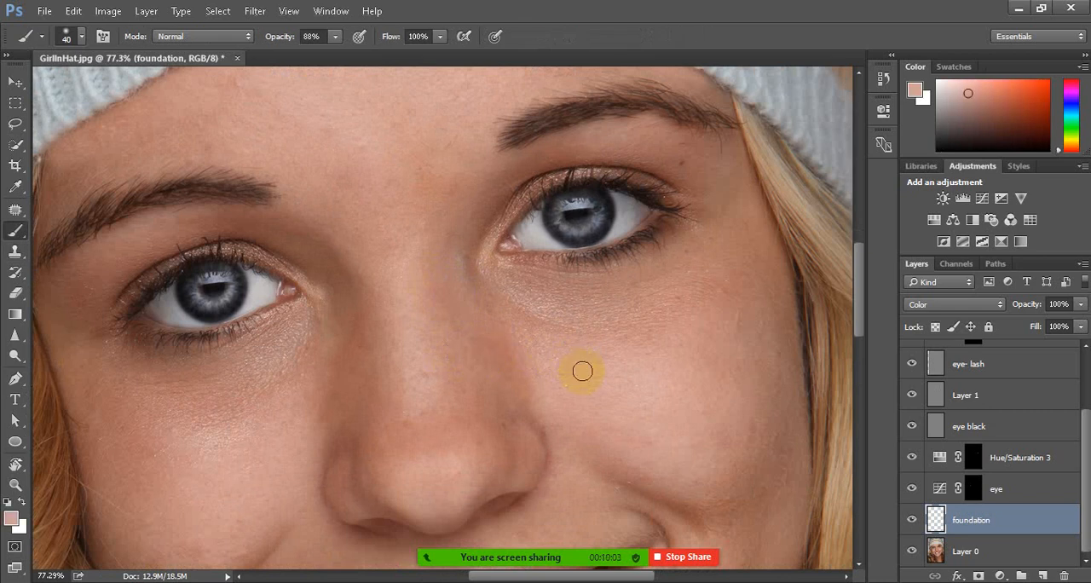
pyautogui.keyDown('alt'); pyautogui.click(587, 367); pyautogui.keyUp('alt')
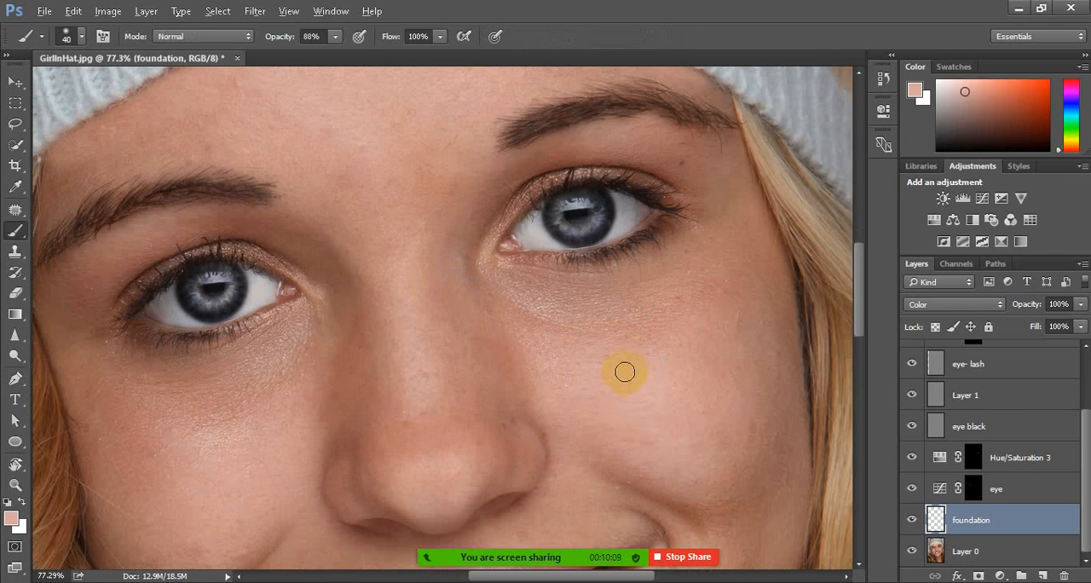
pyautogui.keyDown('alt'); pyautogui.click(628, 367); pyautogui.keyUp('alt')
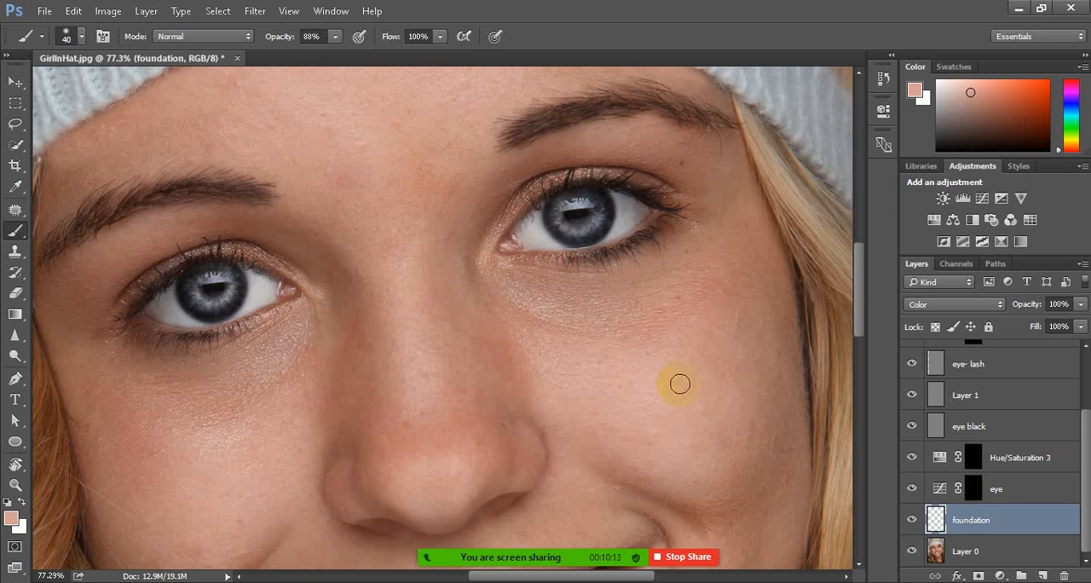
pyautogui.keyDown('alt'); pyautogui.click(611, 339); pyautogui.keyUp('alt')
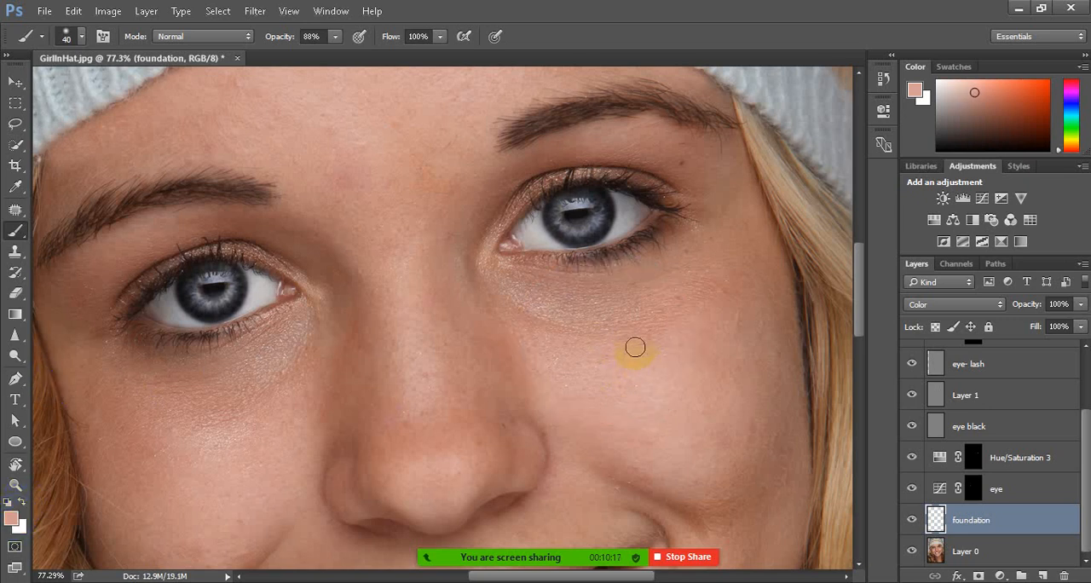
pyautogui.press(']')
pyautogui.press(']')
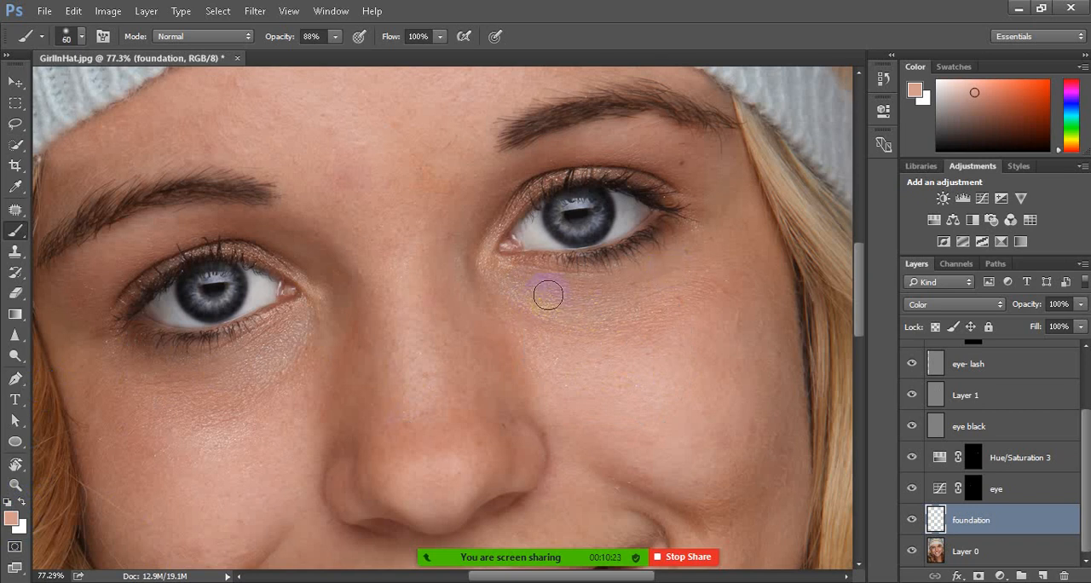
pyautogui.moveTo(554, 326)
pyautogui.mouseDown()
pyautogui.moveTo(519, 311)
pyautogui.moveTo(589, 329)
pyautogui.moveTo(646, 319)
pyautogui.moveTo(532, 294)
pyautogui.moveTo(558, 307)
pyautogui.moveTo(645, 311)
pyautogui.moveTo(550, 286)
pyautogui.moveTo(685, 265)
pyautogui.moveTo(589, 300)
pyautogui.moveTo(696, 271)
pyautogui.moveTo(656, 309)
pyautogui.moveTo(529, 318)
pyautogui.moveTo(701, 305)
pyautogui.moveTo(666, 326)
pyautogui.moveTo(560, 302)
pyautogui.mouseUp()
# Paint sampled skin tone under the left-hand eye and onto the upper cheek with the 60 px brush at 88% opacity
pyautogui.moveTo(225, 355)
pyautogui.mouseDown()
pyautogui.moveTo(168, 391)
pyautogui.moveTo(254, 370)
pyautogui.moveTo(290, 339)
pyautogui.moveTo(181, 430)
pyautogui.moveTo(303, 359)
pyautogui.moveTo(263, 396)
pyautogui.moveTo(168, 400)
pyautogui.moveTo(245, 378)
pyautogui.moveTo(141, 391)
pyautogui.moveTo(242, 372)
pyautogui.moveTo(156, 404)
pyautogui.moveTo(252, 397)
pyautogui.moveTo(208, 419)
pyautogui.moveTo(228, 420)
pyautogui.moveTo(293, 372)
pyautogui.moveTo(165, 441)
pyautogui.moveTo(122, 408)
pyautogui.moveTo(281, 352)
pyautogui.moveTo(219, 357)
pyautogui.moveTo(191, 364)
pyautogui.moveTo(269, 356)
pyautogui.moveTo(291, 364)
pyautogui.moveTo(316, 371)
pyautogui.mouseUp()
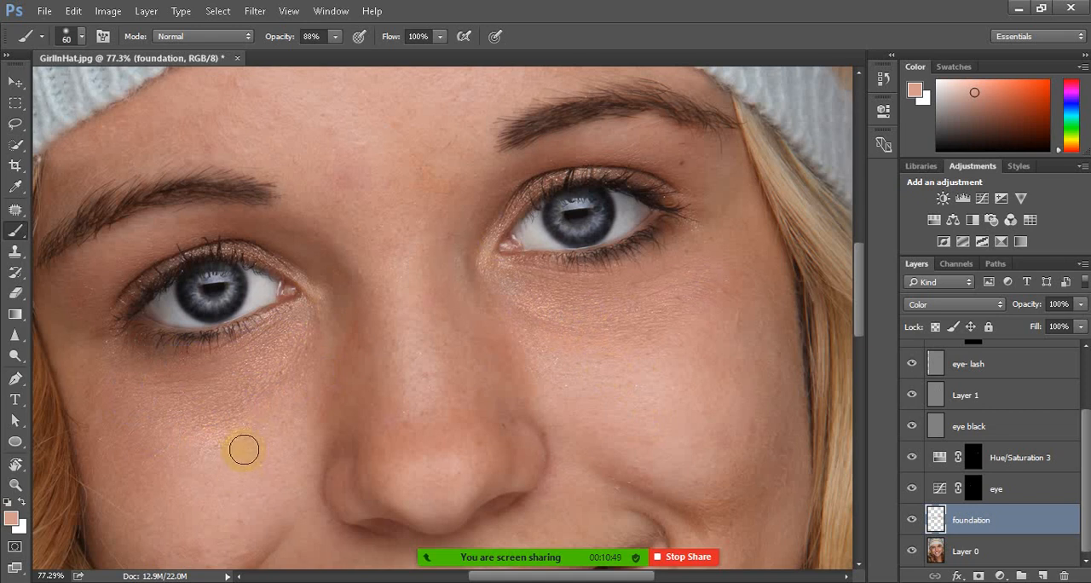
pyautogui.moveTo(243, 450); pyautogui.dragTo(235, 445)
pyautogui.keyDown('alt'); pyautogui.click(261, 447); pyautogui.keyUp('alt')
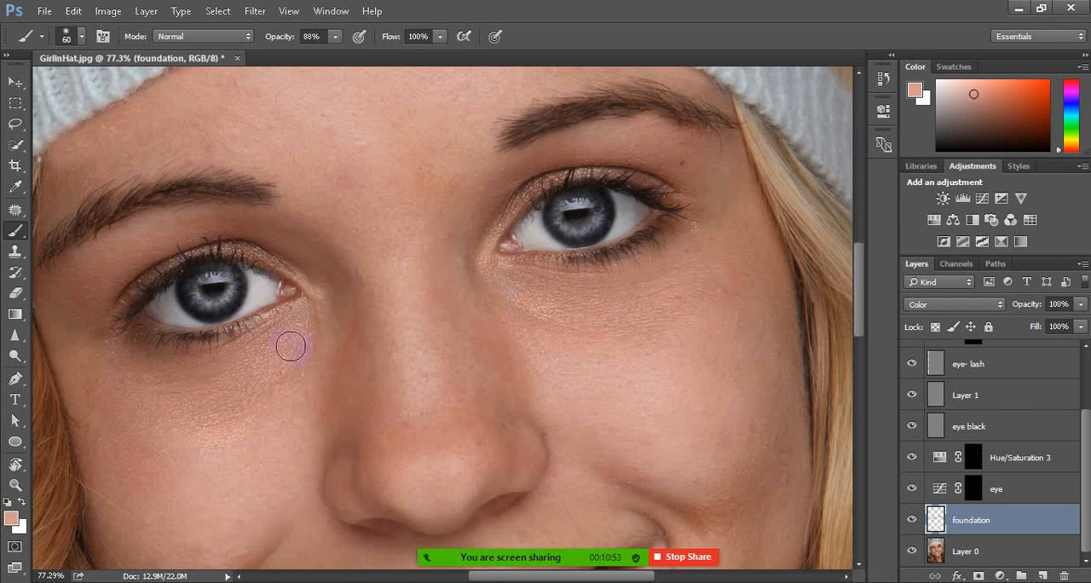
pyautogui.moveTo(294, 355); pyautogui.dragTo(260, 396)
# Set the brush opacity to 100% and repaint under the left-hand eye, resampling a darker tone from the side of the nose
pyautogui.click(335, 35)
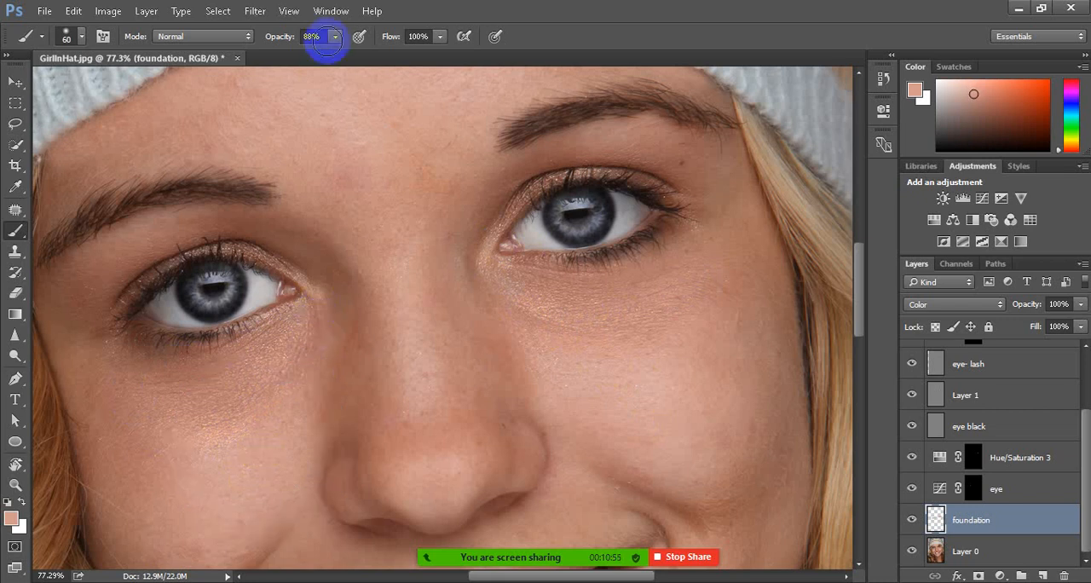
pyautogui.moveTo(335, 55); pyautogui.dragTo(429, 54)
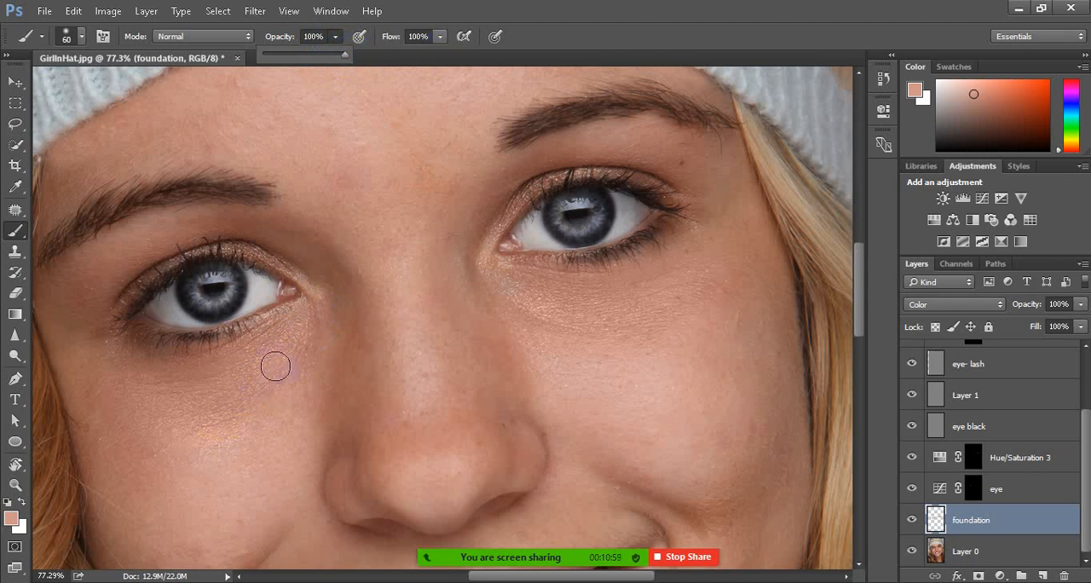
pyautogui.click(303, 336)
pyautogui.moveTo(282, 376)
pyautogui.mouseDown()
pyautogui.moveTo(204, 415)
pyautogui.moveTo(237, 411)
pyautogui.moveTo(168, 417)
pyautogui.mouseUp()
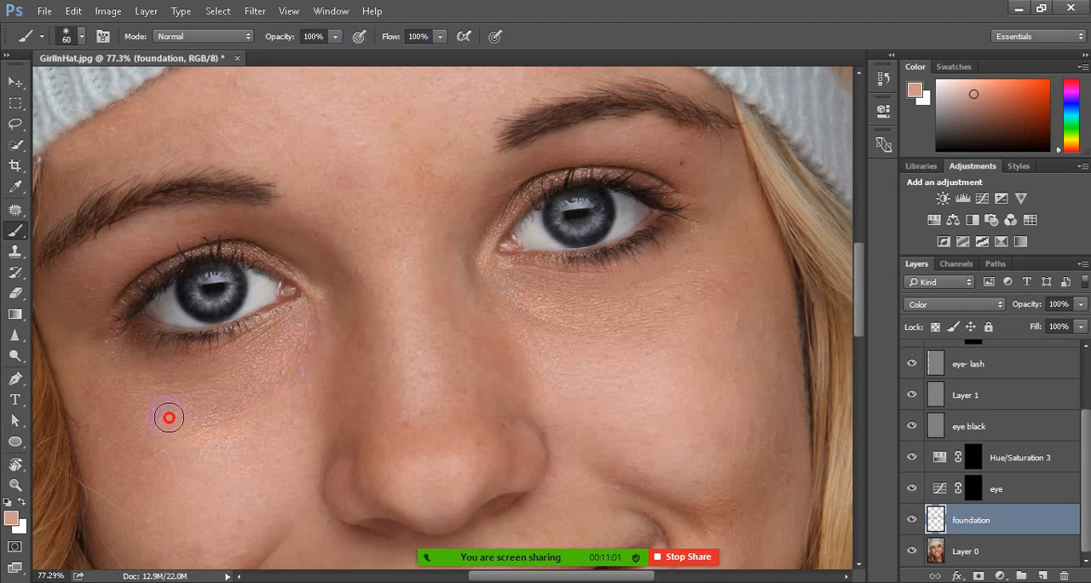
pyautogui.keyDown('alt'); pyautogui.click(376, 358); pyautogui.keyUp('alt')
pyautogui.moveTo(303, 322)
pyautogui.mouseDown()
pyautogui.moveTo(257, 352)
pyautogui.moveTo(168, 372)
pyautogui.moveTo(250, 370)
pyautogui.moveTo(181, 383)
pyautogui.moveTo(223, 413)
pyautogui.moveTo(247, 384)
pyautogui.moveTo(209, 388)
pyautogui.mouseUp()
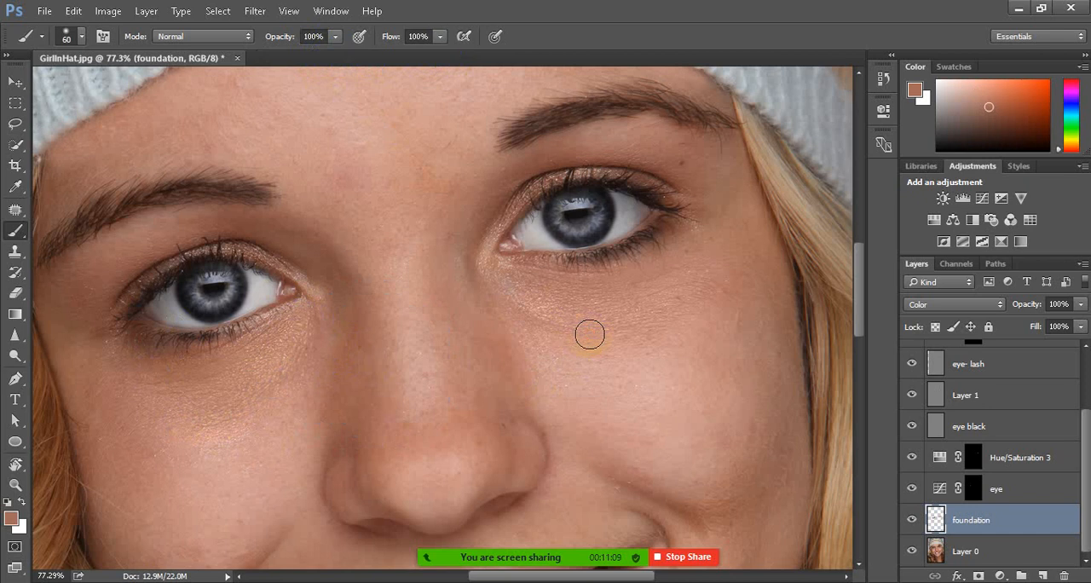
# Even out the color under both eyes at 100% opacity, resampling skin tone from the left-hand cheek
pyautogui.moveTo(588, 331)
pyautogui.mouseDown()
pyautogui.moveTo(649, 298)
pyautogui.moveTo(616, 294)
pyautogui.moveTo(673, 287)
pyautogui.moveTo(699, 269)
pyautogui.moveTo(620, 318)
pyautogui.moveTo(658, 307)
pyautogui.moveTo(637, 333)
pyautogui.moveTo(593, 341)
pyautogui.moveTo(531, 315)
pyautogui.moveTo(552, 339)
pyautogui.moveTo(626, 349)
pyautogui.moveTo(493, 355)
pyautogui.moveTo(657, 427)
pyautogui.moveTo(621, 377)
pyautogui.mouseUp()
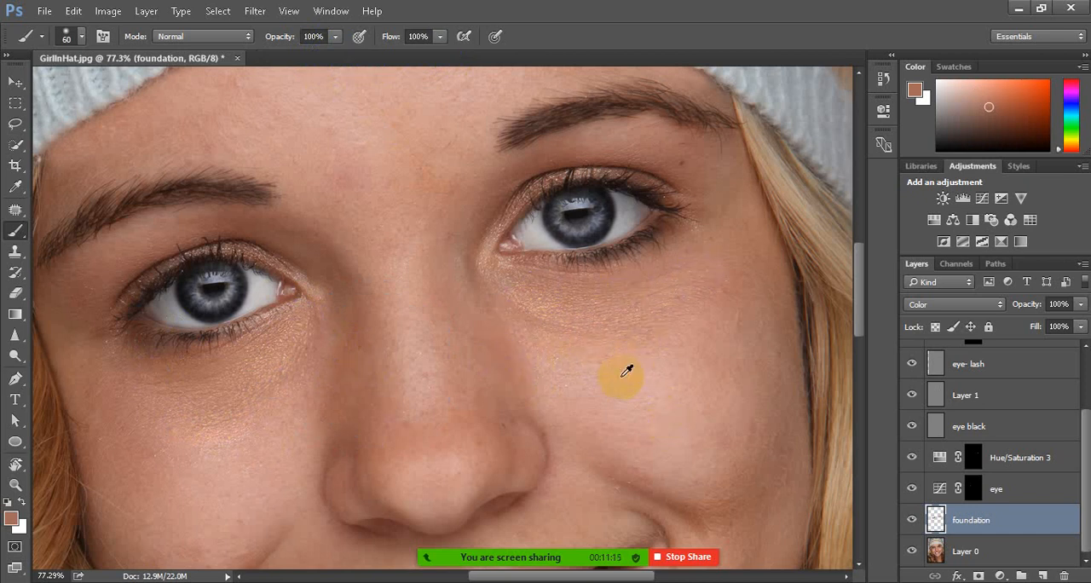
pyautogui.moveTo(589, 328)
pyautogui.mouseDown()
pyautogui.moveTo(507, 310)
pyautogui.moveTo(513, 331)
pyautogui.moveTo(548, 328)
pyautogui.moveTo(531, 341)
pyautogui.moveTo(546, 351)
pyautogui.moveTo(610, 353)
pyautogui.moveTo(687, 314)
pyautogui.moveTo(556, 332)
pyautogui.moveTo(635, 327)
pyautogui.moveTo(680, 304)
pyautogui.moveTo(544, 312)
pyautogui.moveTo(640, 306)
pyautogui.moveTo(667, 291)
pyautogui.moveTo(569, 307)
pyautogui.moveTo(719, 264)
pyautogui.mouseUp()
pyautogui.moveTo(212, 355)
pyautogui.mouseDown()
pyautogui.moveTo(309, 376)
pyautogui.moveTo(234, 401)
pyautogui.mouseUp()
pyautogui.keyDown('alt'); pyautogui.click(253, 460); pyautogui.keyUp('alt')
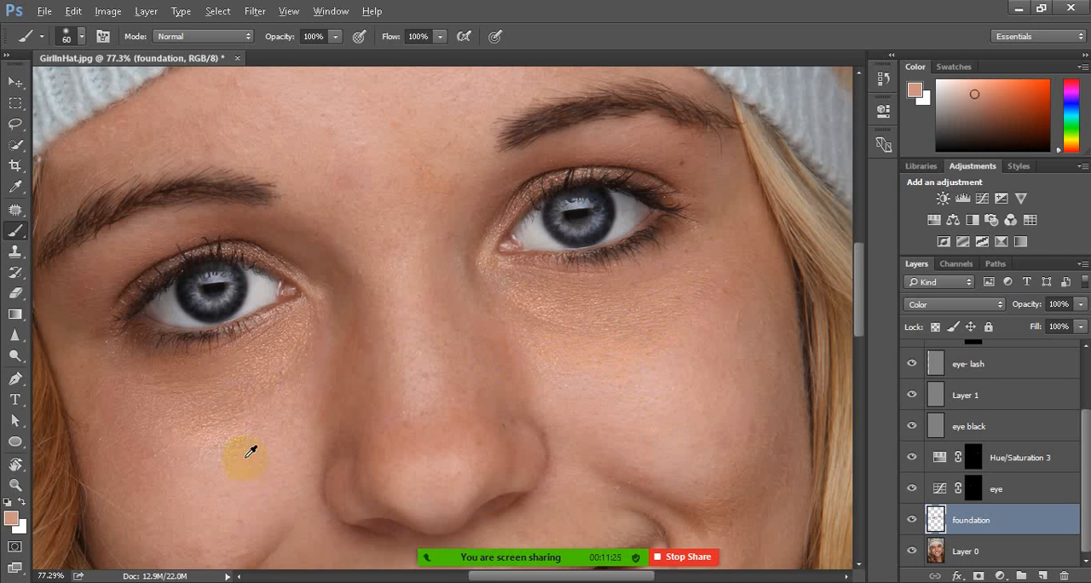
pyautogui.moveTo(292, 381)
pyautogui.mouseDown()
pyautogui.moveTo(207, 415)
pyautogui.moveTo(305, 362)
pyautogui.moveTo(267, 380)
pyautogui.moveTo(248, 373)
pyautogui.moveTo(291, 352)
pyautogui.moveTo(220, 376)
pyautogui.mouseUp()
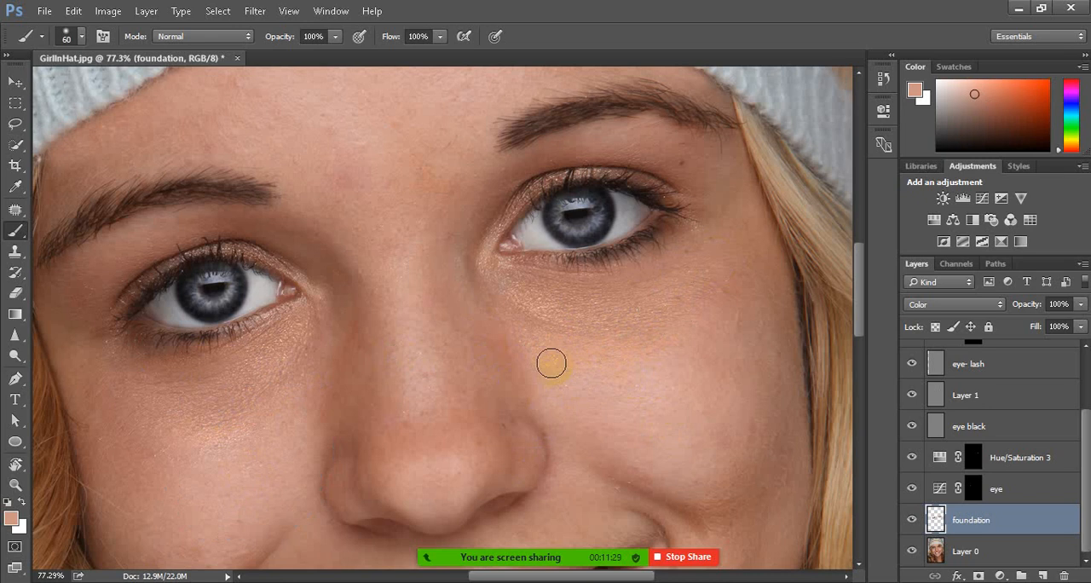
# Heal the stray hair crossing the left-hand cheek on Layer 0 with the 15 px Content-Aware Spot Healing Brush
pyautogui.scroll(-5, 553, 361)
pyautogui.scroll(1, 569, 418)
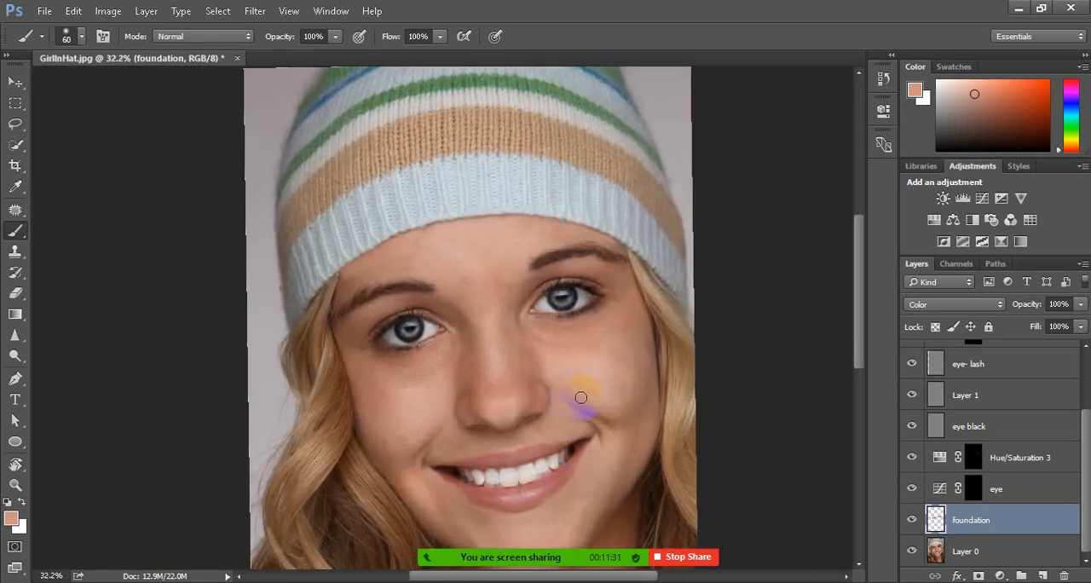
pyautogui.scroll(-3, 538, 300)
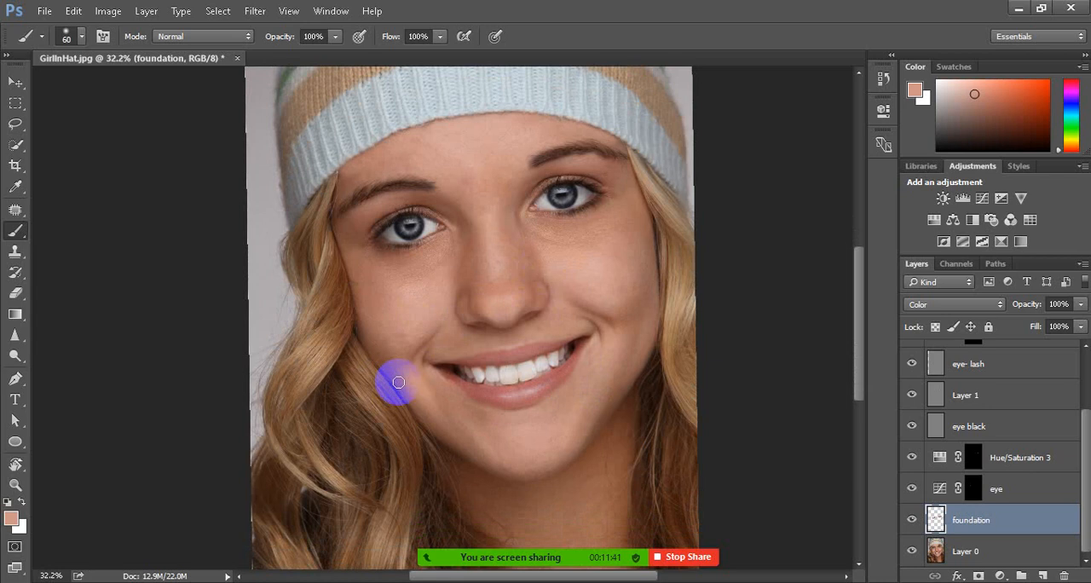
pyautogui.scroll(5, 399, 382)
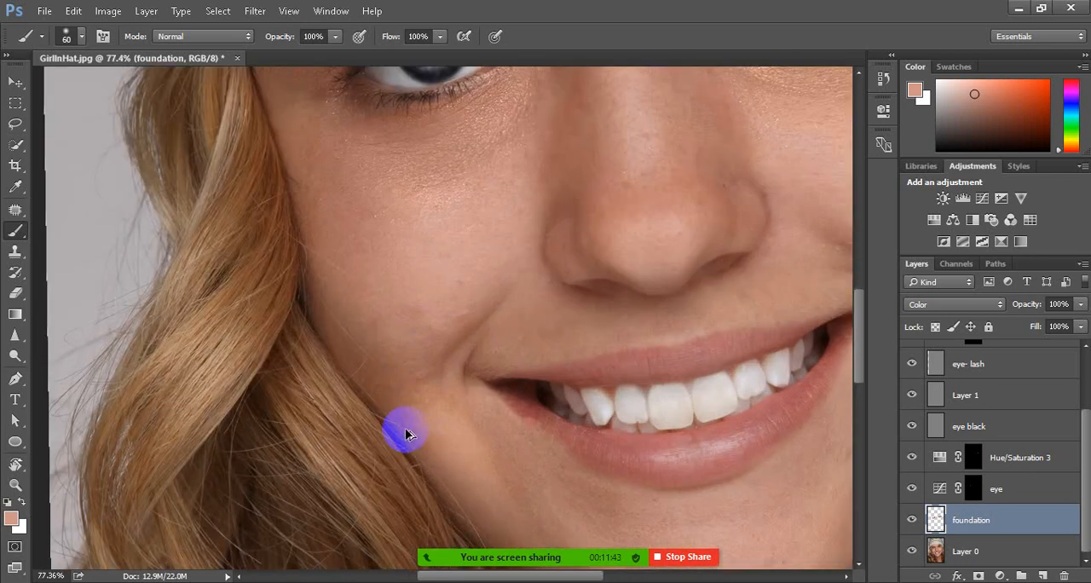
pyautogui.click(15, 211)
pyautogui.click(98, 207)
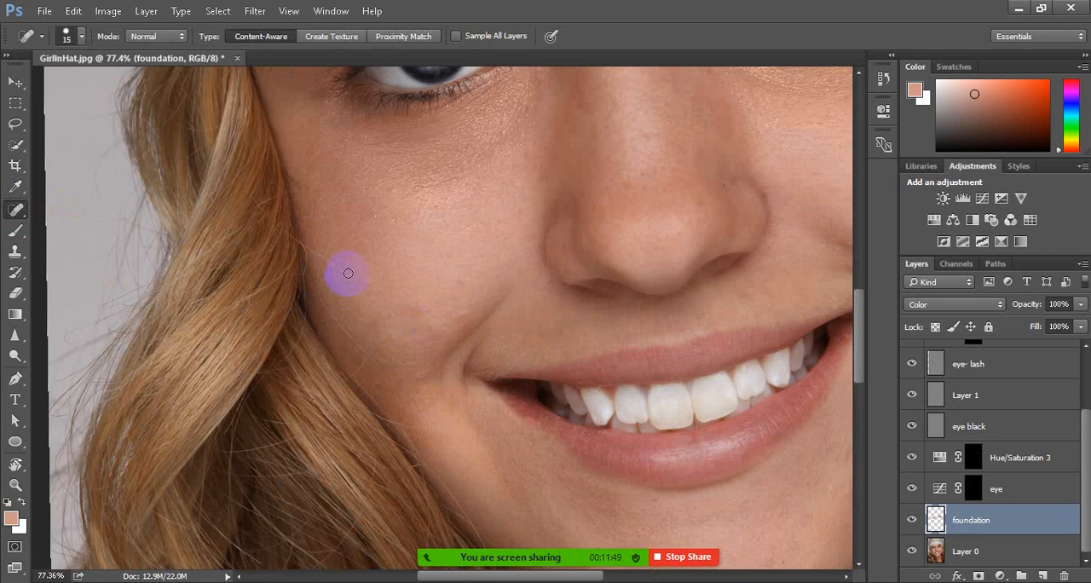
pyautogui.moveTo(352, 279); pyautogui.dragTo(303, 246)
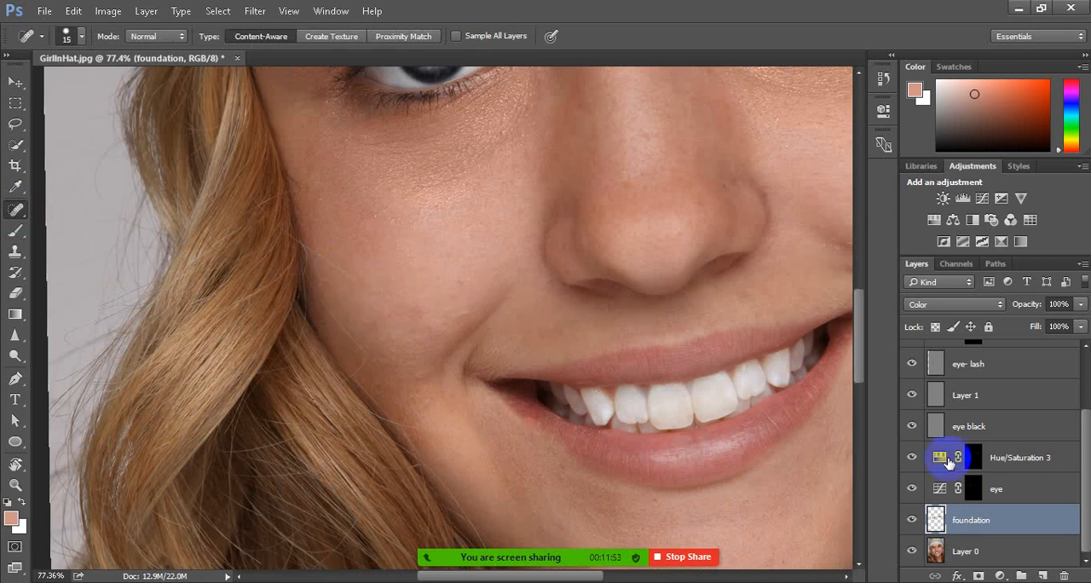
pyautogui.click(978, 561)
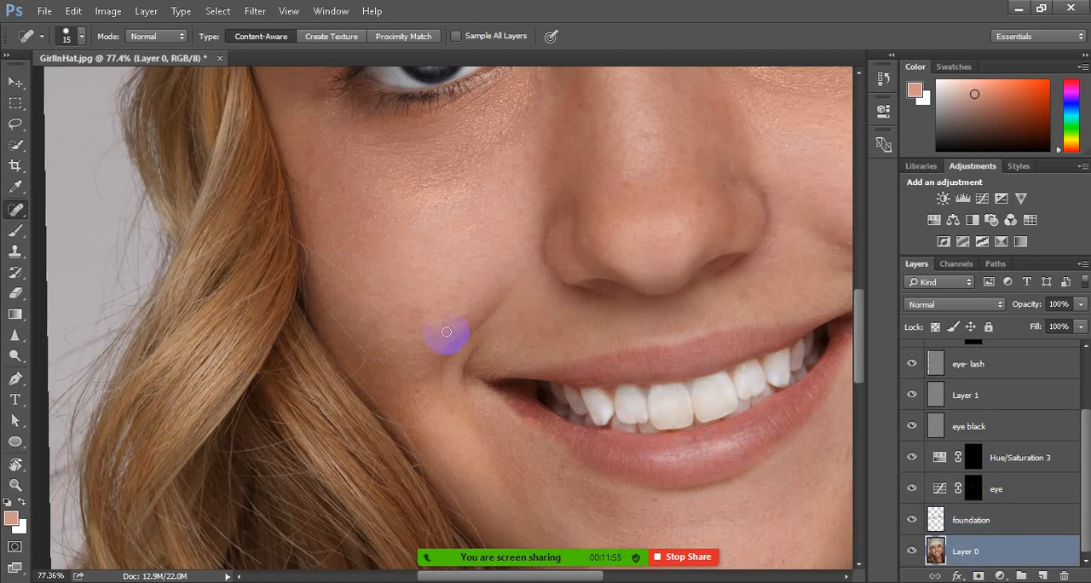
pyautogui.moveTo(347, 274); pyautogui.dragTo(304, 244)
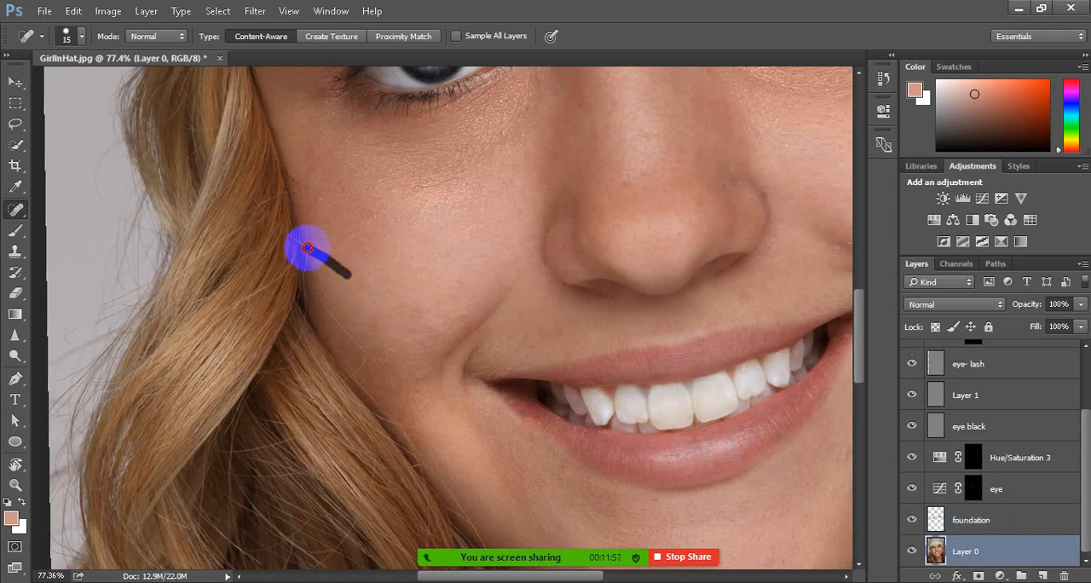
# Heal the remaining stray hairs along the lower left-hand cheek beside the hair, reducing the healing brush to 10 px
pyautogui.moveTo(314, 296); pyautogui.dragTo(388, 378)
pyautogui.press('[')
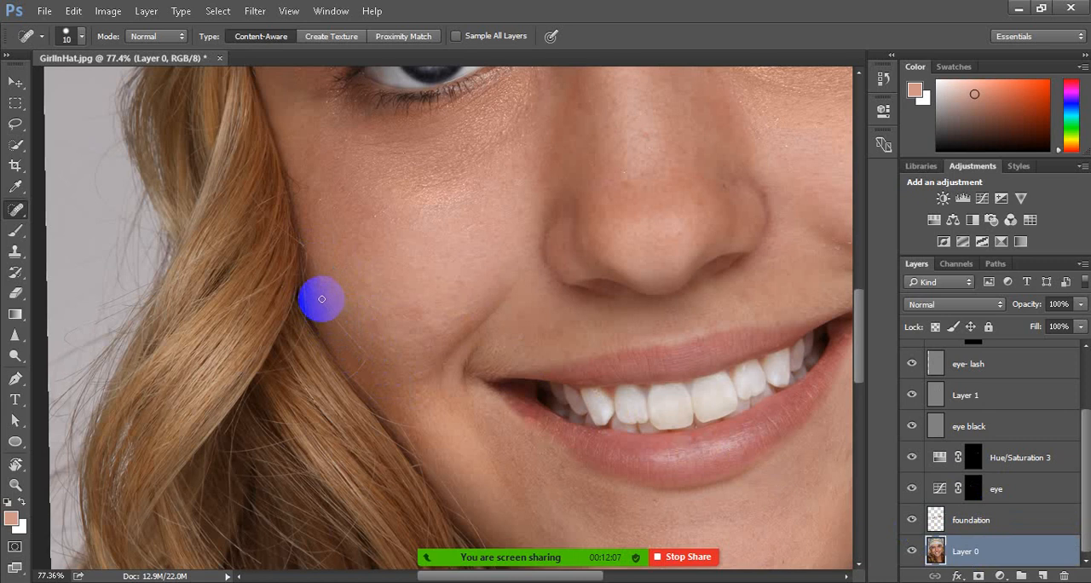
pyautogui.moveTo(320, 302)
pyautogui.mouseDown()
pyautogui.moveTo(381, 377)
pyautogui.moveTo(351, 372)
pyautogui.mouseUp()
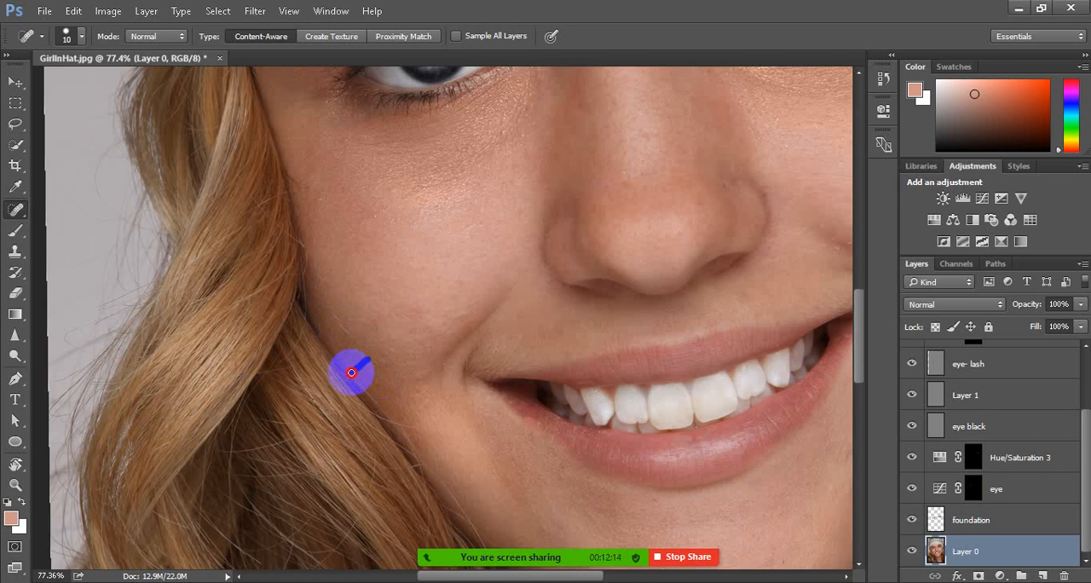
pyautogui.click(335, 314)
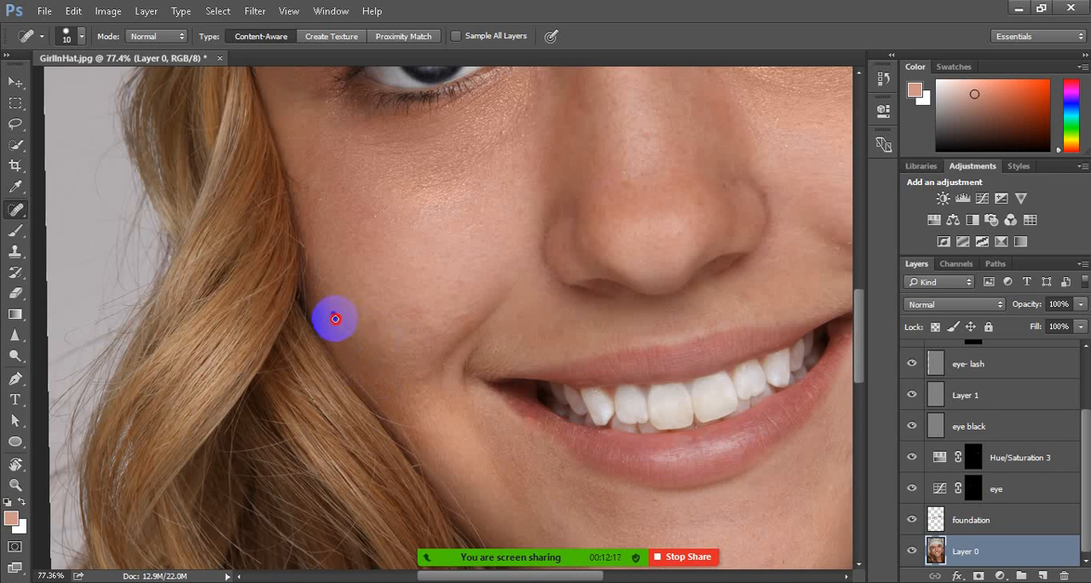
pyautogui.click(338, 323)
pyautogui.moveTo(338, 324); pyautogui.dragTo(385, 368)
pyautogui.scroll(-3, 367, 349)
pyautogui.scroll(3, 767, 254)
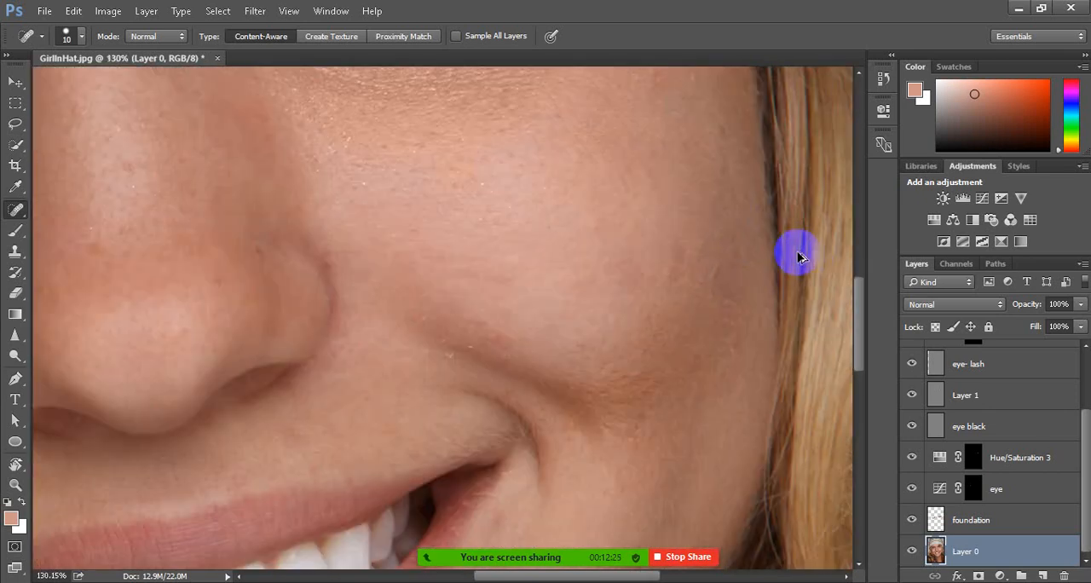
# Examine the healed cheek, forehead and eyes in a wider view of the whole portrait
pyautogui.scroll(-1, 798, 251)
pyautogui.scroll(-4, 799, 255)
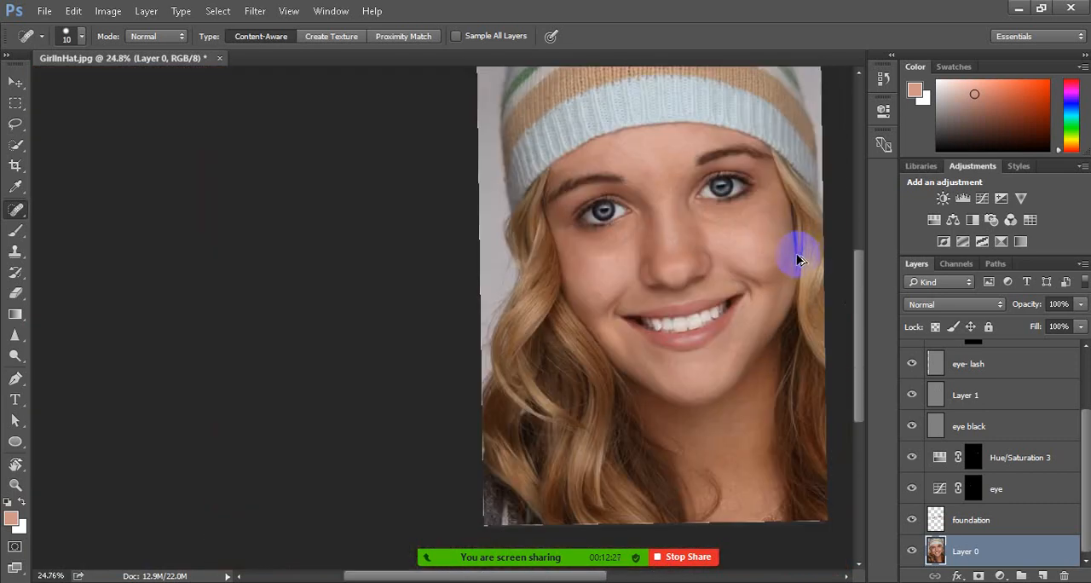
pyautogui.scroll(2, 712, 85)
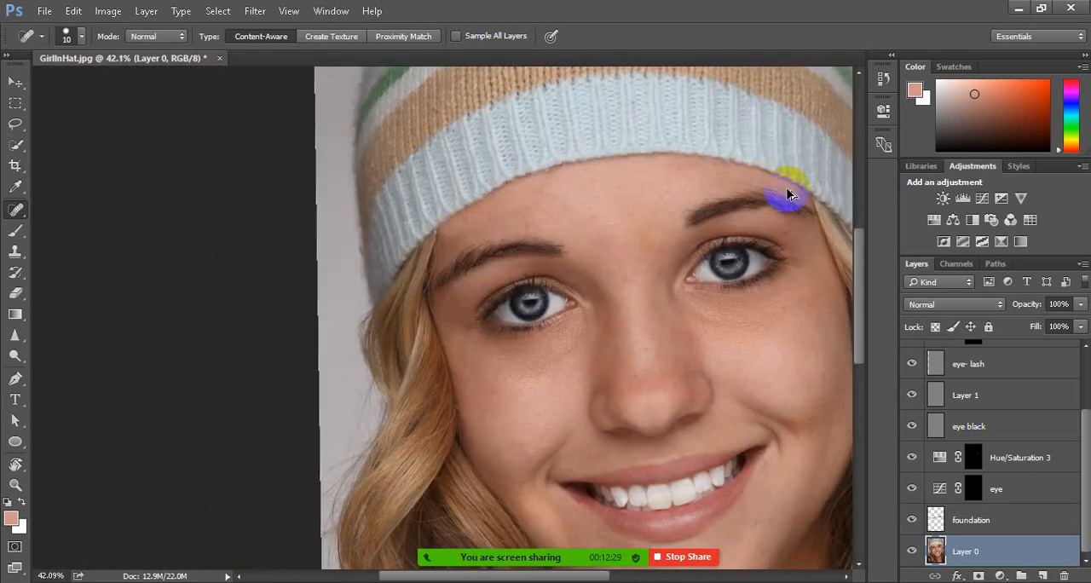
pyautogui.scroll(2, 853, 281)
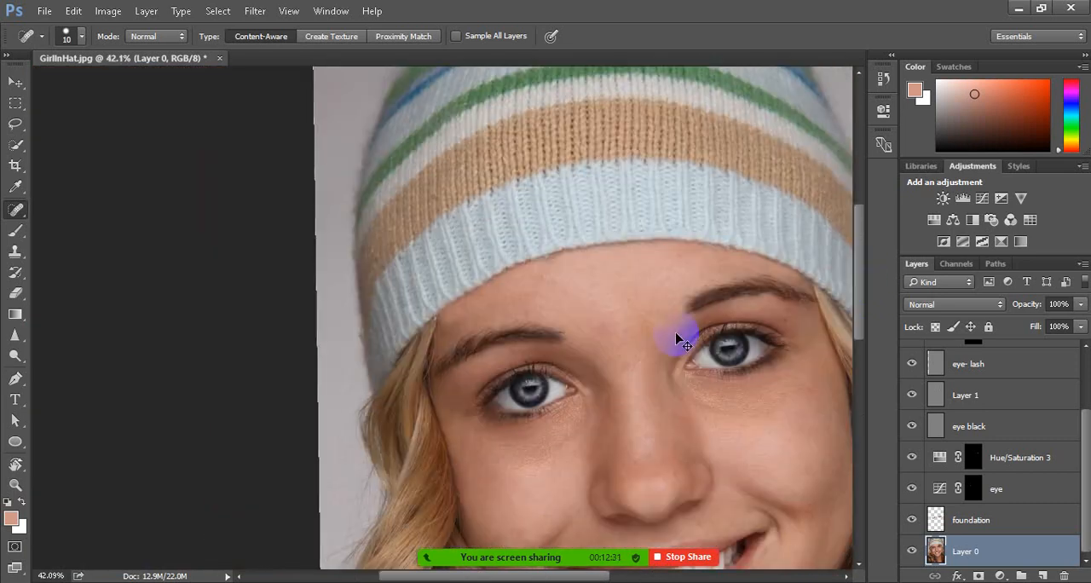
pyautogui.scroll(-2, 674, 340)
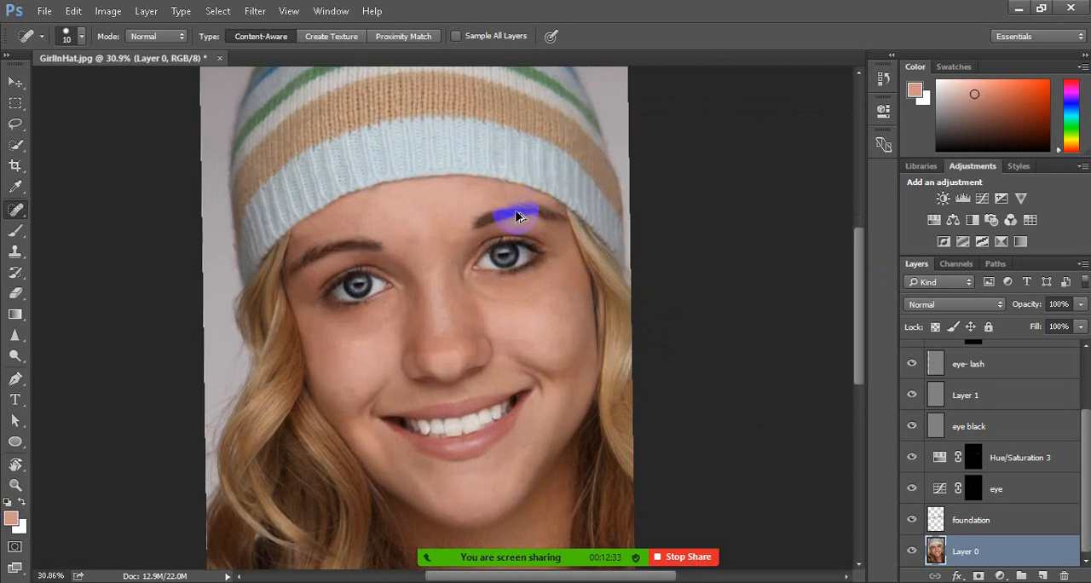
pyautogui.scroll(1, 515, 215)
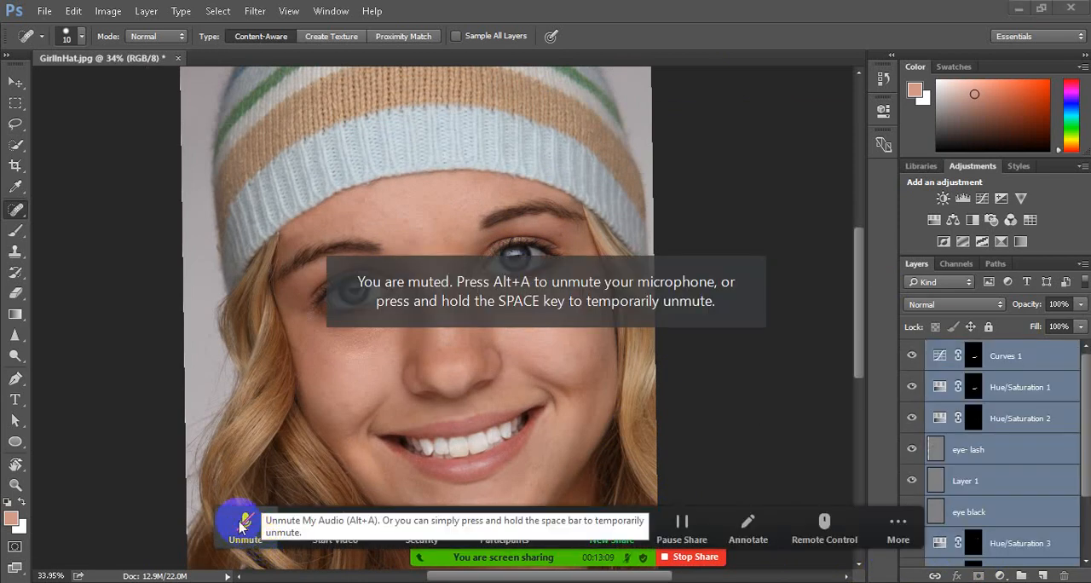
pyautogui.click(241, 526)
pyautogui.click(280, 520)
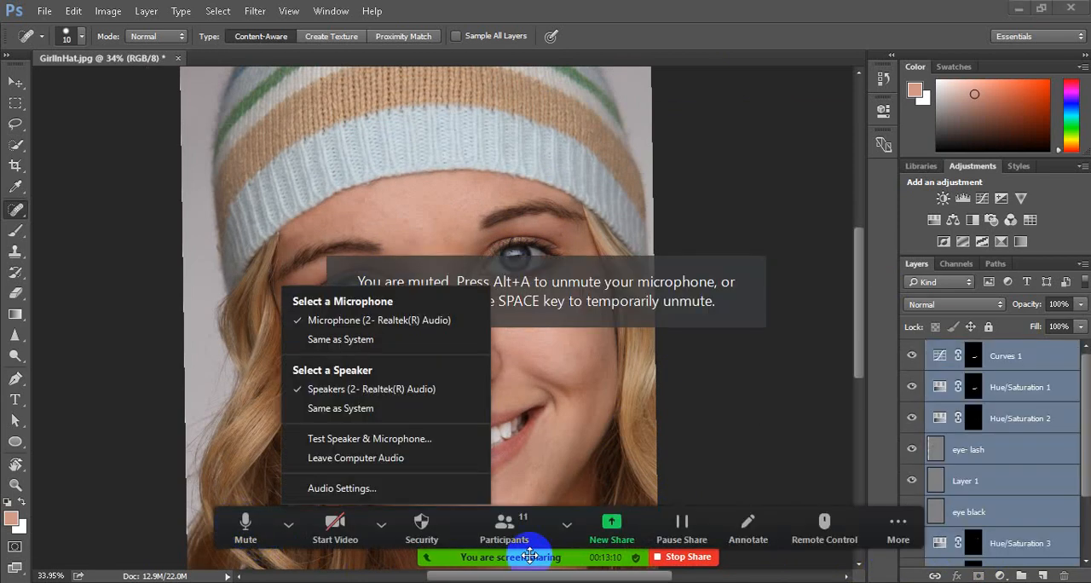
pyautogui.scroll(-3, 1013, 548)
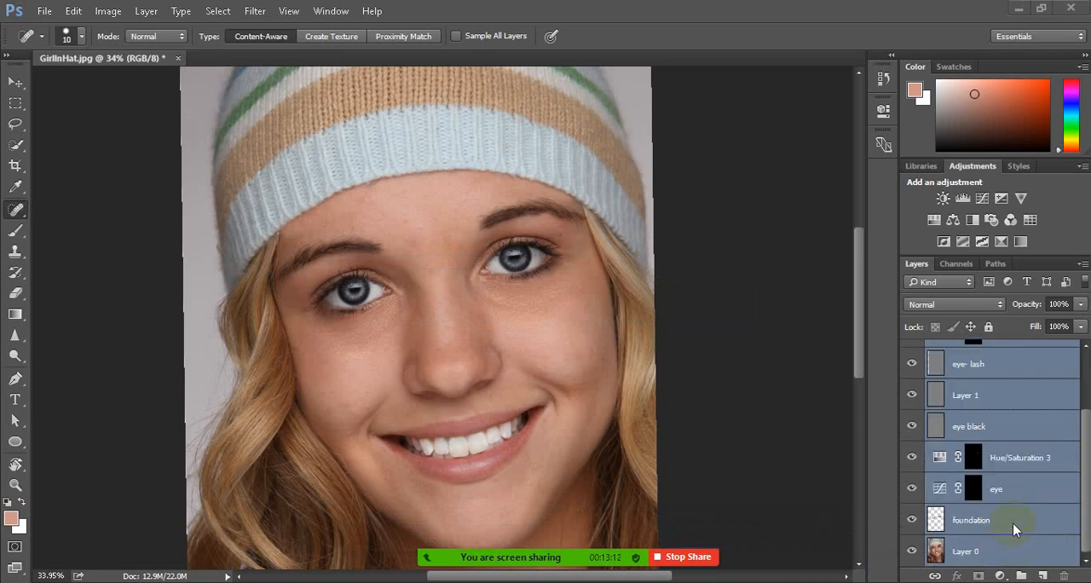
pyautogui.click(884, 523)
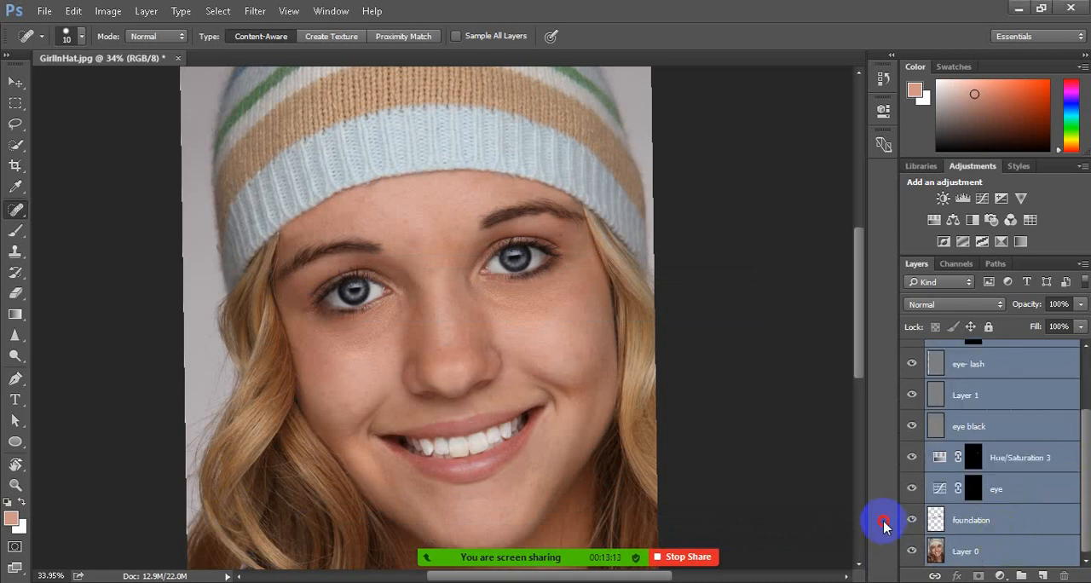
# Select every layer from Layer 0 up to Curves 1 and combine them with Merge Visible
pyautogui.click(1009, 552)
pyautogui.scroll(3, 963, 533)
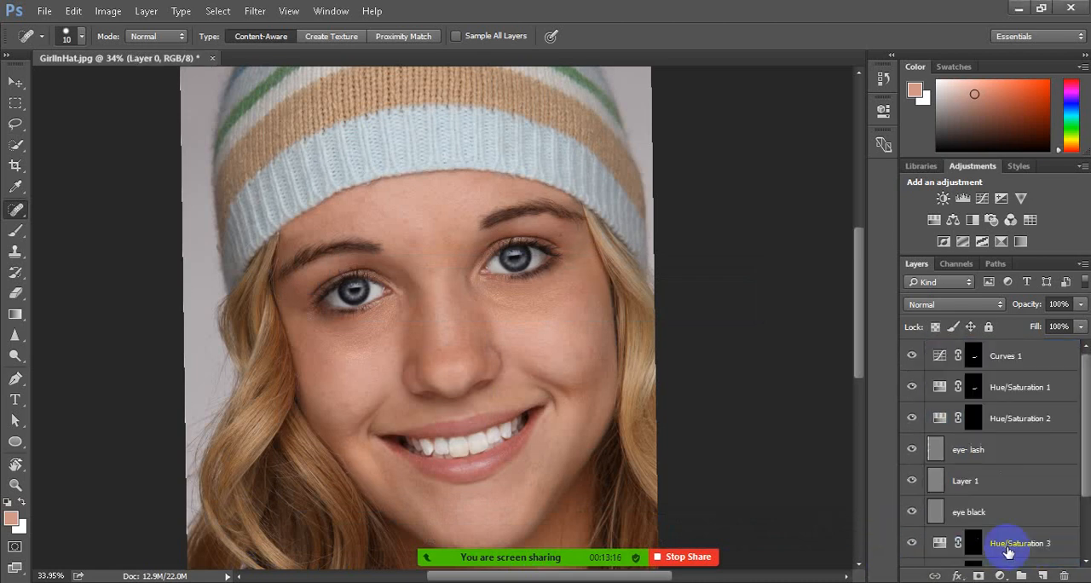
pyautogui.keyDown('shift'); pyautogui.click(1017, 361); pyautogui.keyUp('shift')
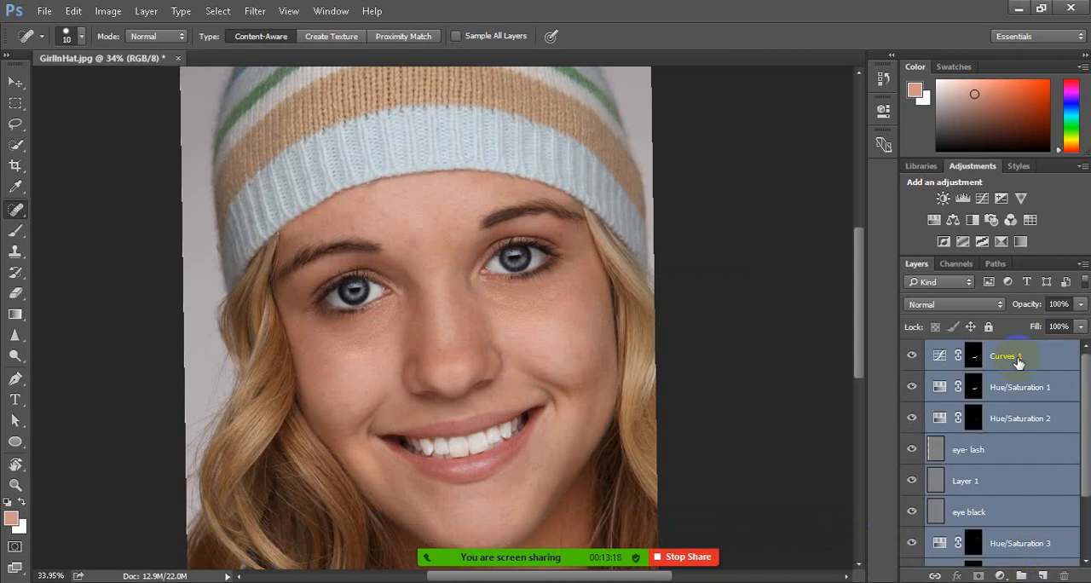
pyautogui.scroll(-3, 1020, 435)
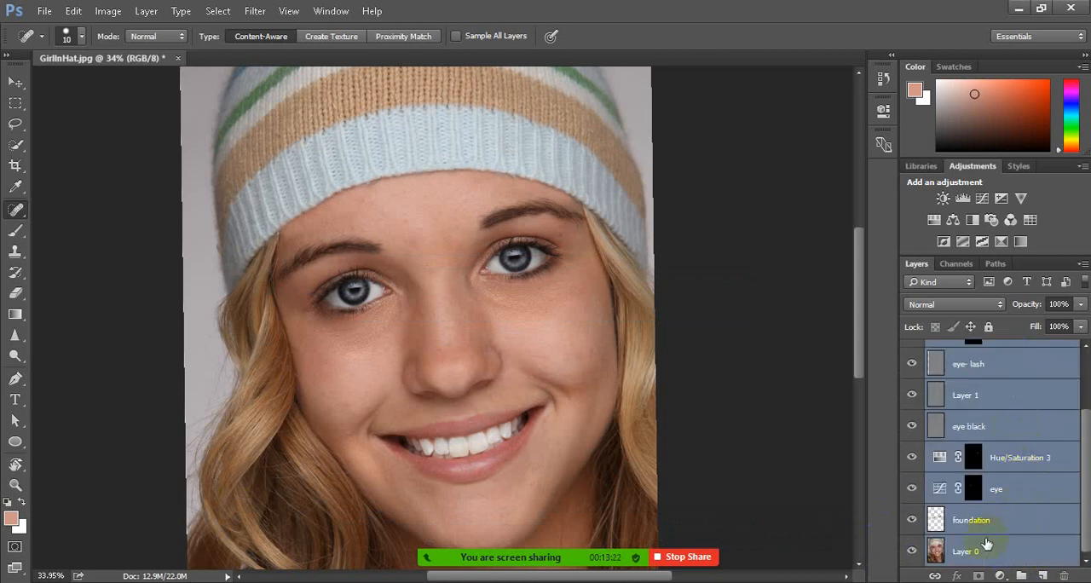
pyautogui.scroll(2, 992, 439)
pyautogui.scroll(-2, 992, 439)
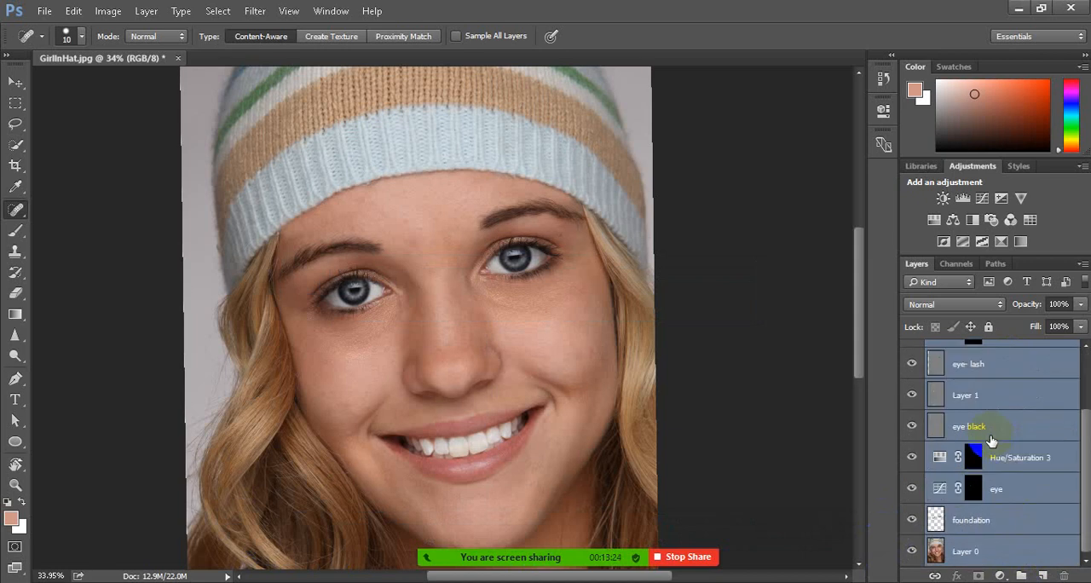
pyautogui.rightClick(1007, 554)
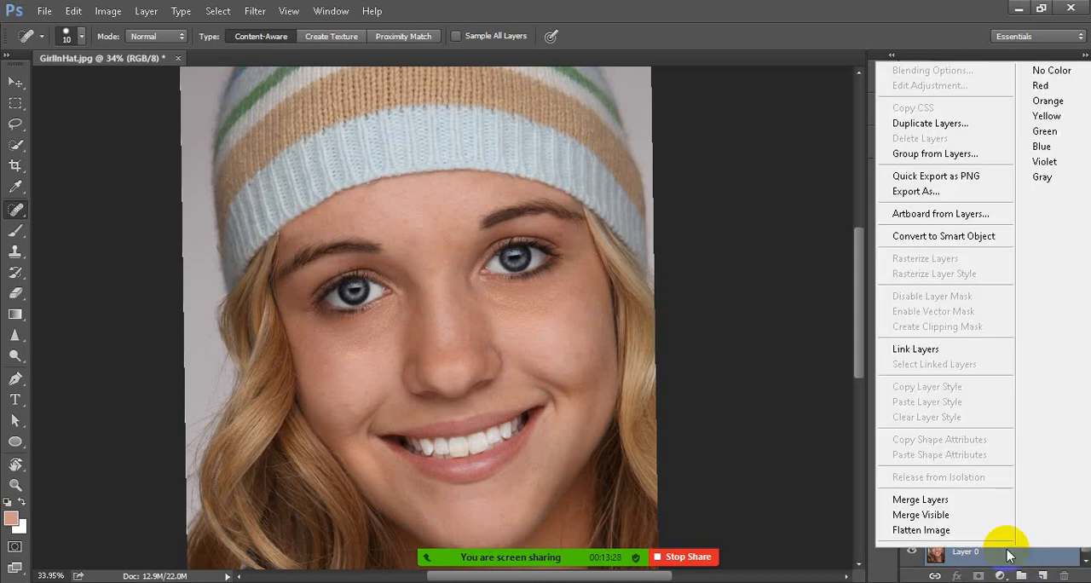
pyautogui.click(919, 512)
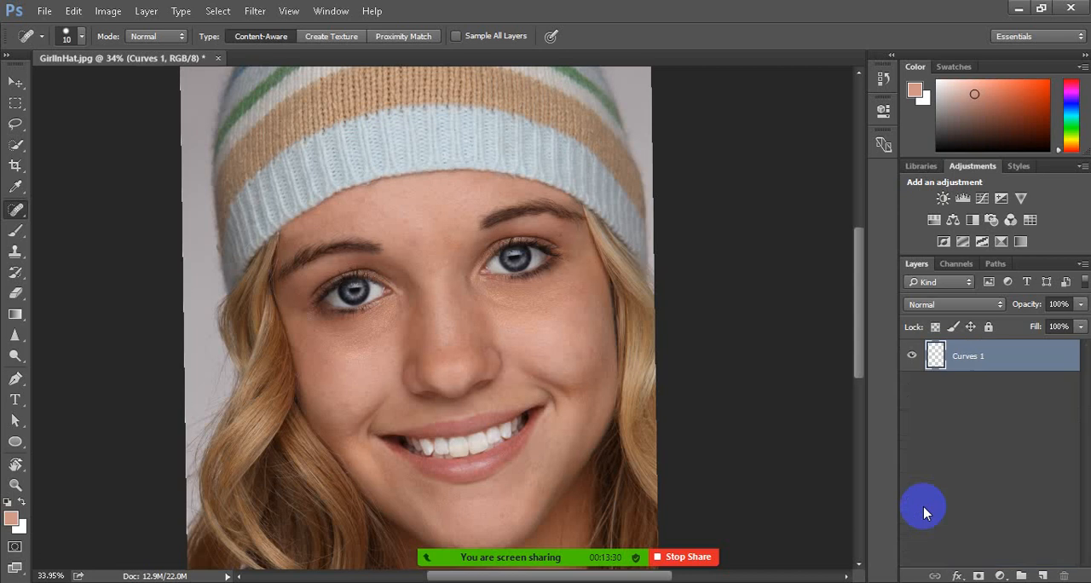
# Toggle the merged Curves 1 layer's visibility to check it, and duplicate the layer
pyautogui.click(911, 356)
pyautogui.click(911, 356)
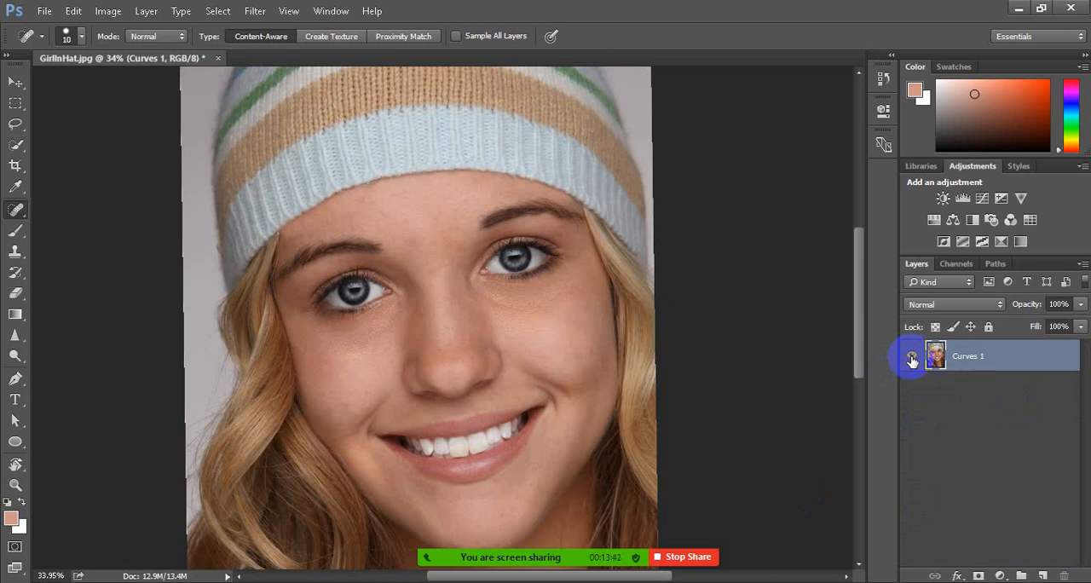
pyautogui.click(987, 356)
pyautogui.hotkey('ctrl', 'j')
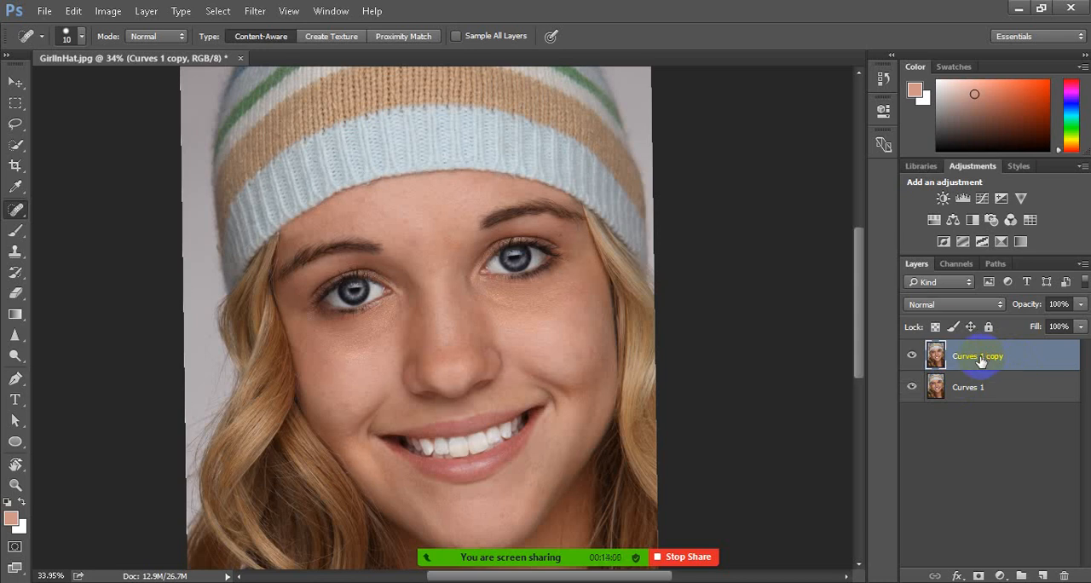
# Apply the Camera Raw Filter to the copied layer with Exposure +0.60, Contrast +8, Whites +41, Blacks +1 and Clarity -52
pyautogui.click(257, 10)
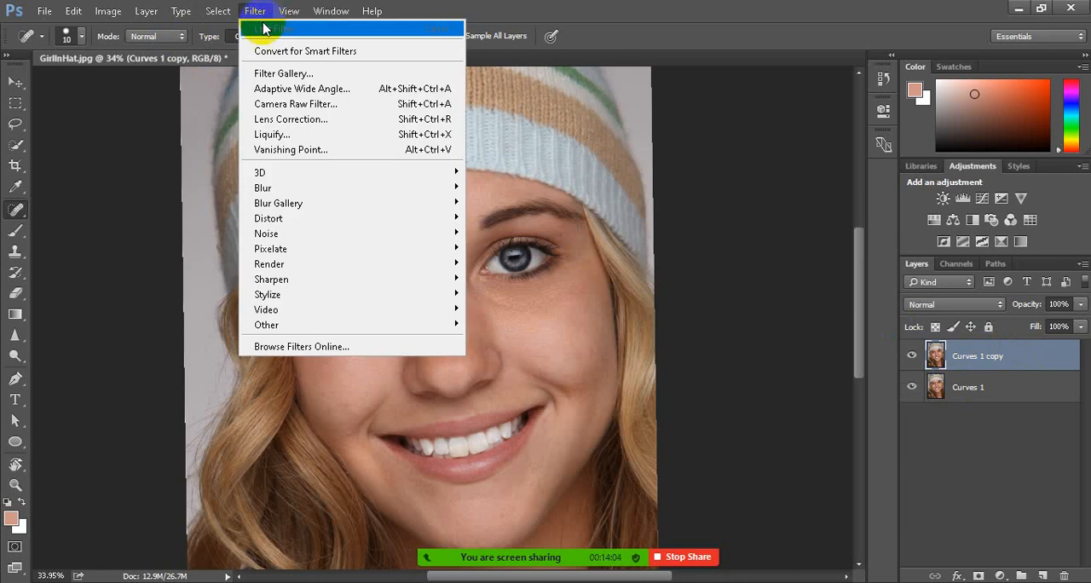
pyautogui.click(328, 105)
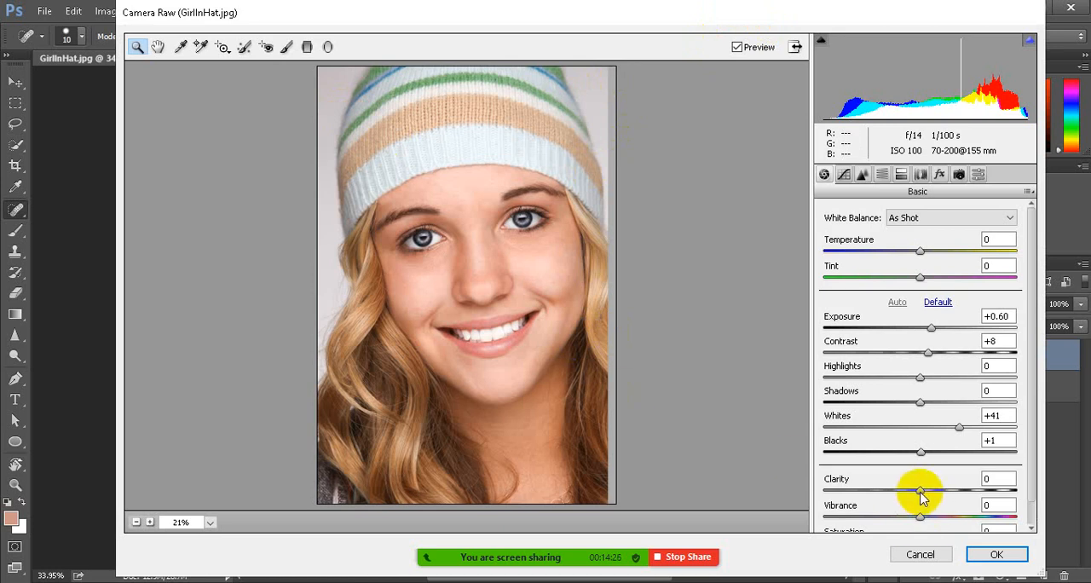
pyautogui.moveTo(921, 495); pyautogui.dragTo(863, 501)
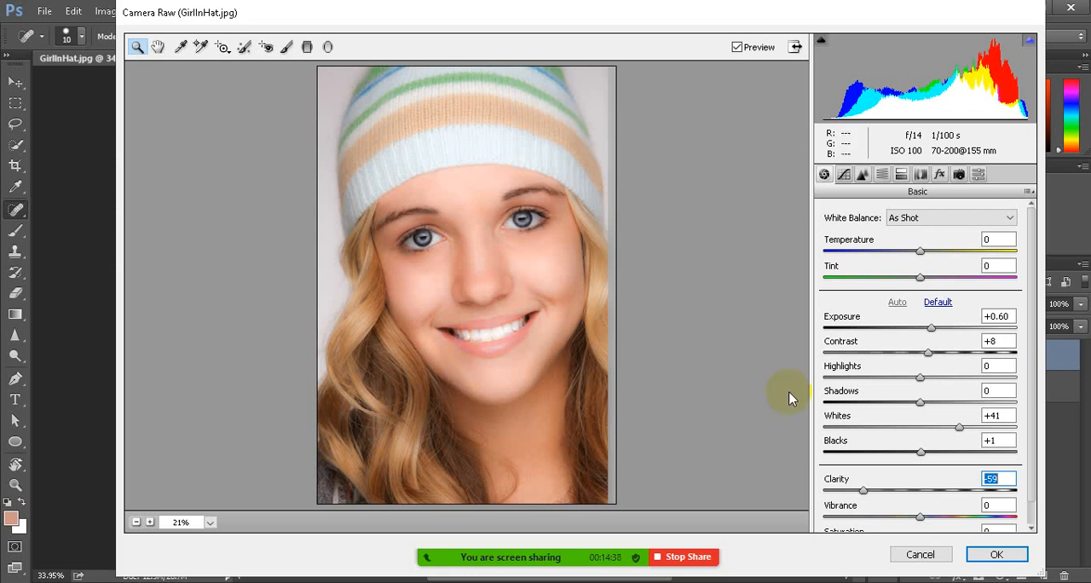
pyautogui.moveTo(863, 492); pyautogui.dragTo(988, 492)
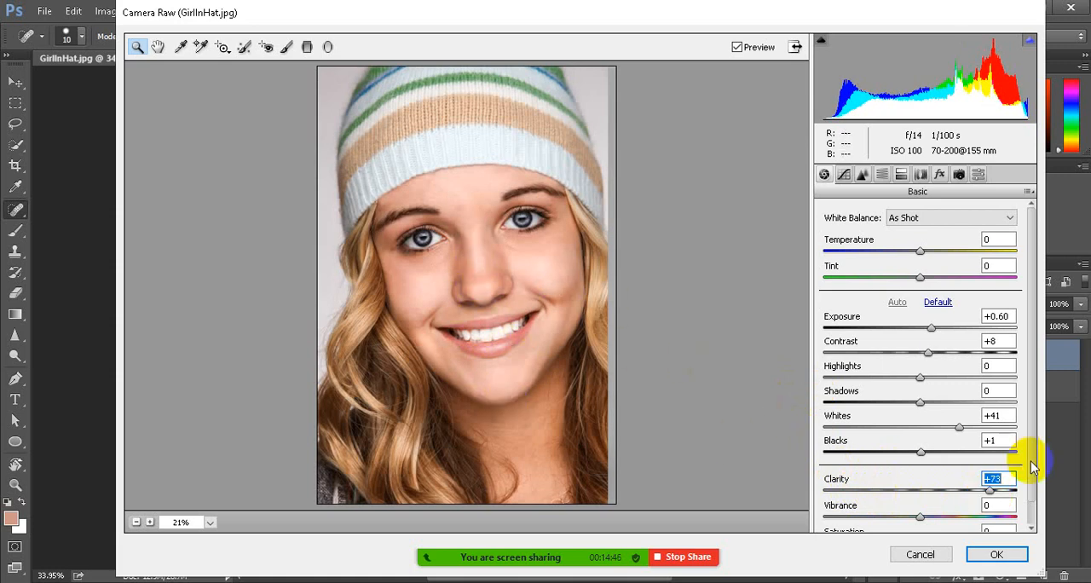
pyautogui.moveTo(990, 492); pyautogui.dragTo(882, 518)
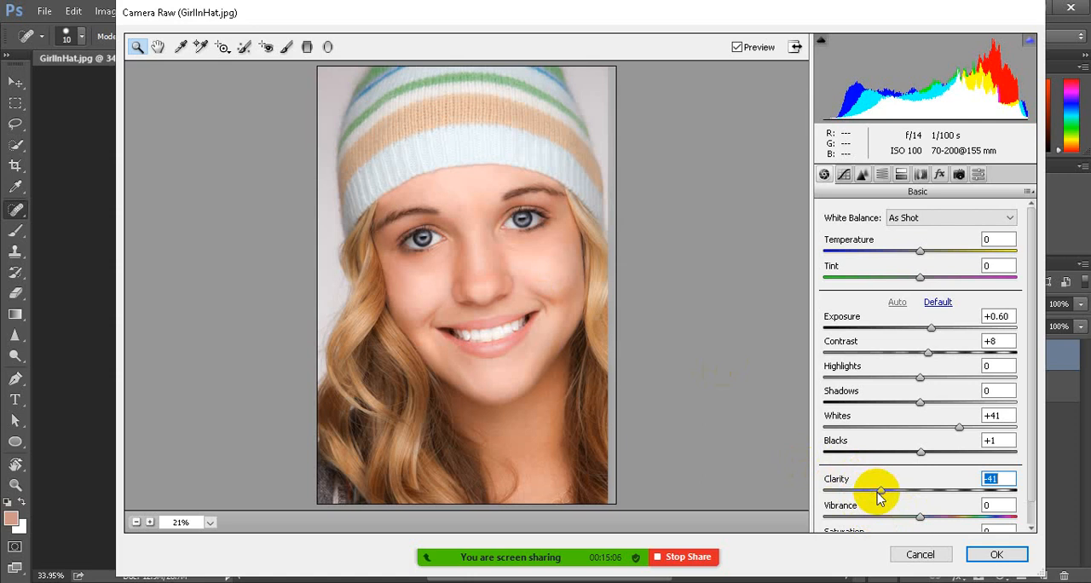
pyautogui.click(873, 492)
pyautogui.click(878, 493)
pyautogui.moveTo(878, 492)
pyautogui.mouseDown()
pyautogui.moveTo(904, 492)
pyautogui.moveTo(876, 493)
pyautogui.mouseUp()
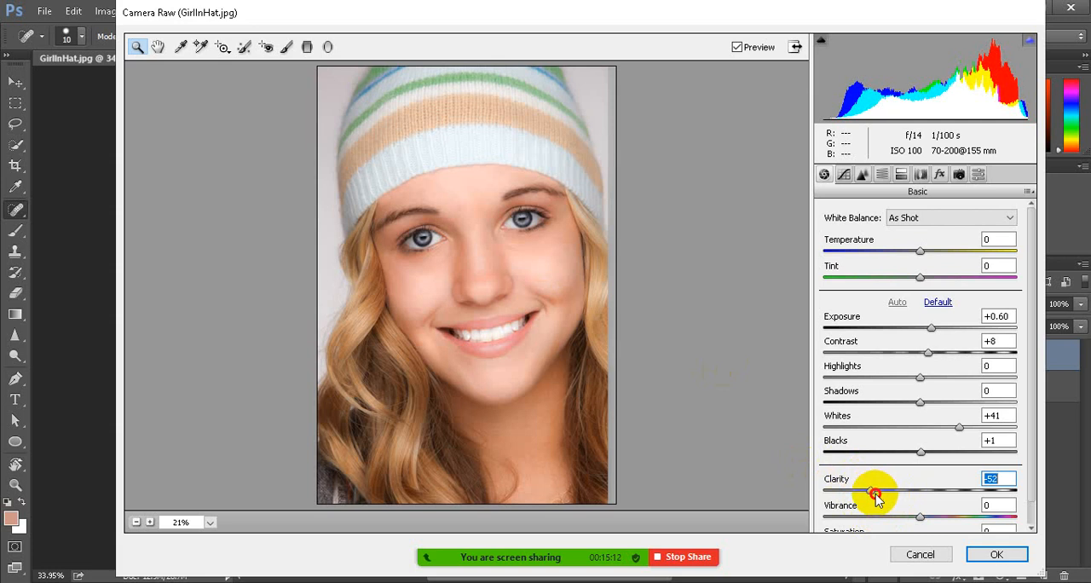
pyautogui.click(996, 556)
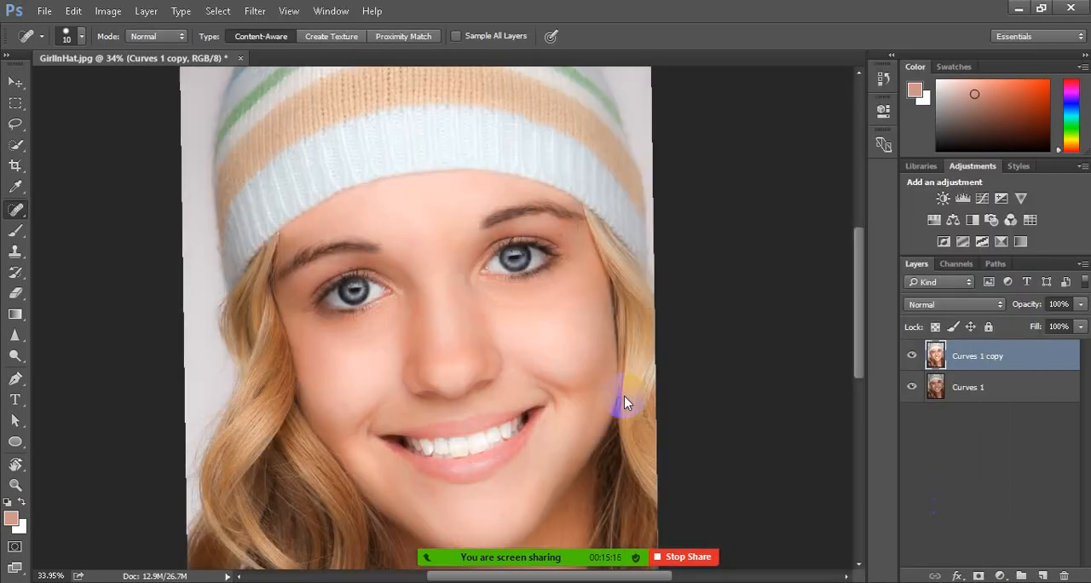
# Compare the portrait with and without the filtered Curves 1 copy layer, looking at the nose and eyes
pyautogui.click(461, 373)
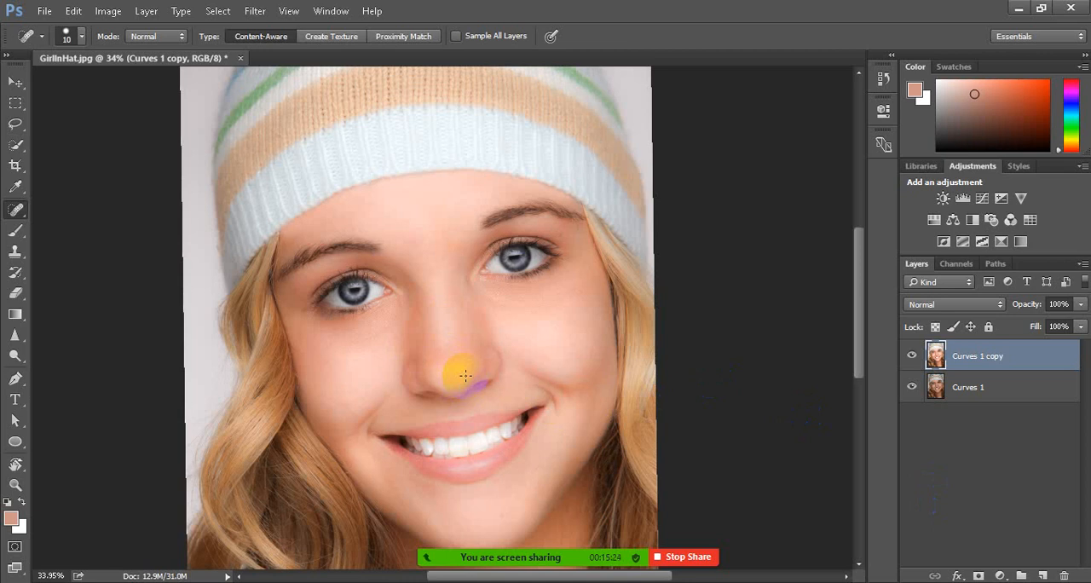
pyautogui.click(514, 263)
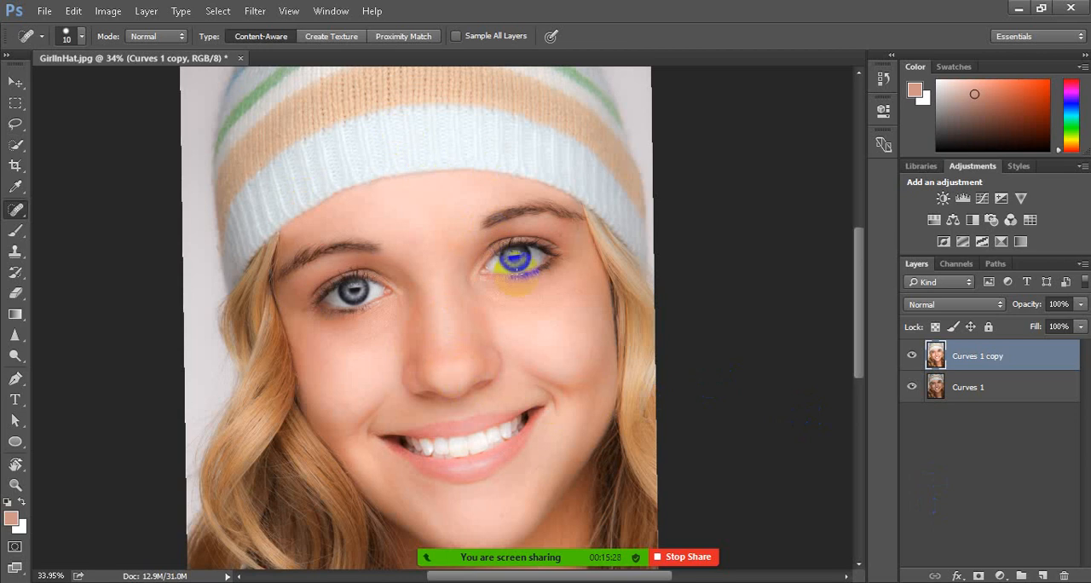
pyautogui.click(912, 356)
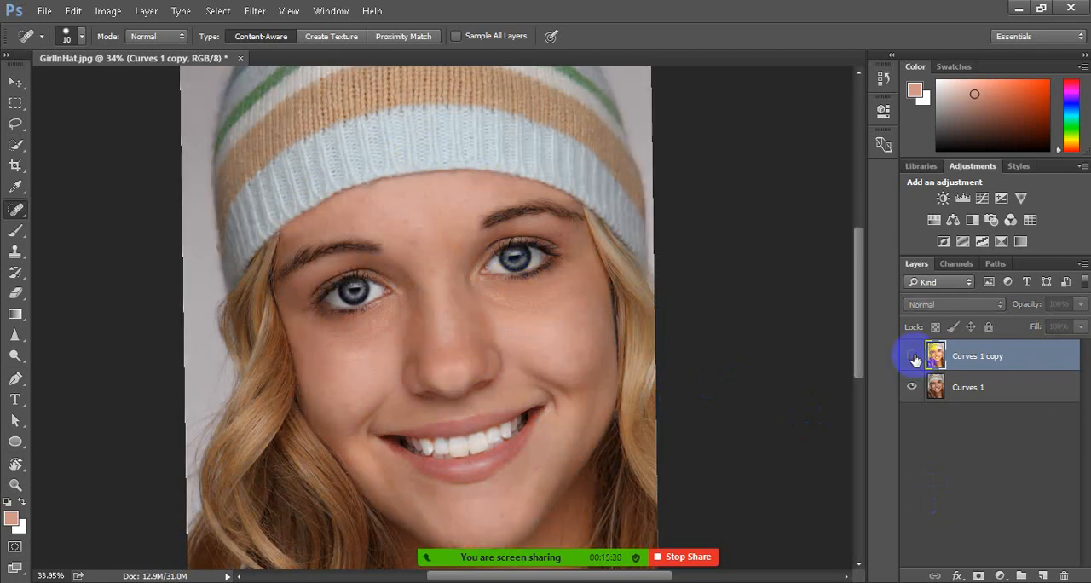
pyautogui.click(913, 356)
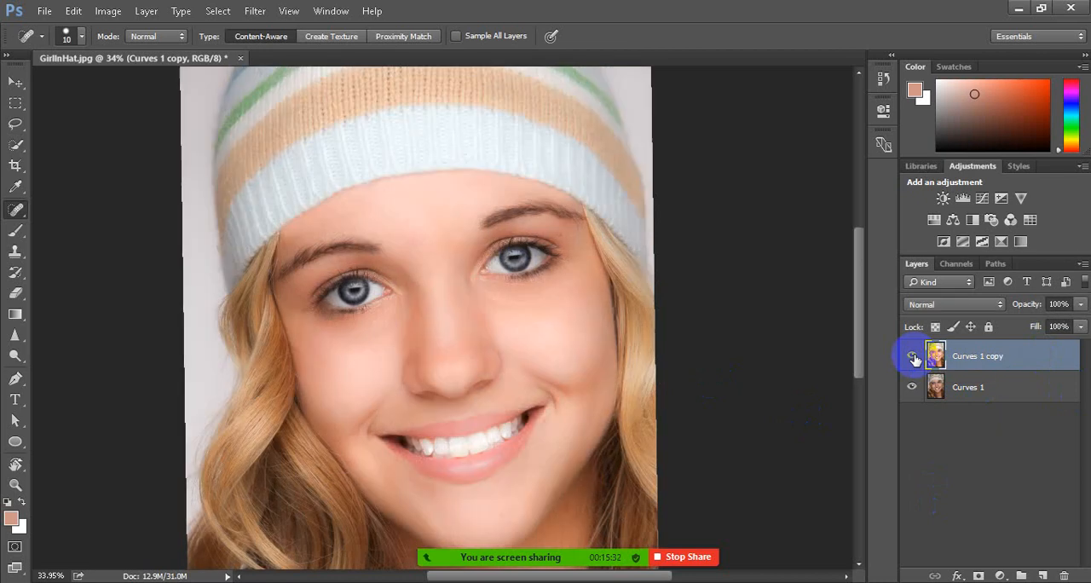
pyautogui.click(912, 356)
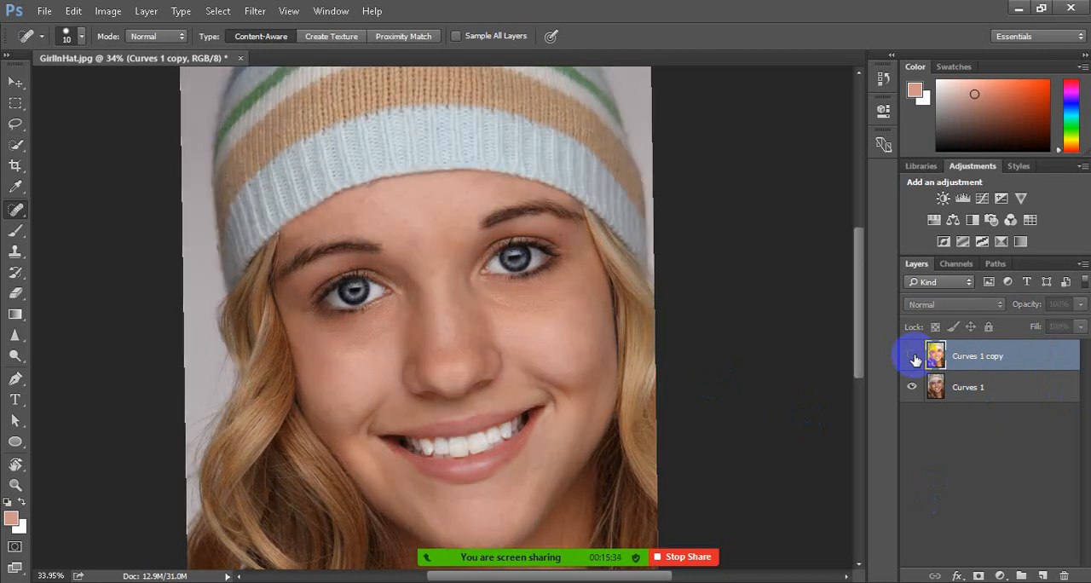
pyautogui.click(912, 357)
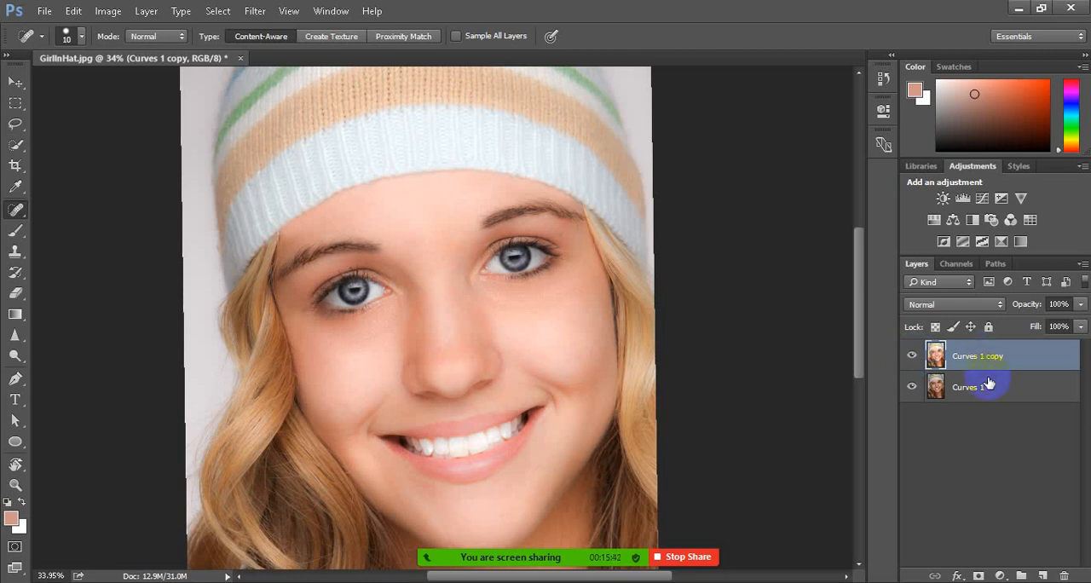
# Add a layer mask to the Curves 1 copy layer and switch to the Brush tool with the mask active
pyautogui.click(978, 577)
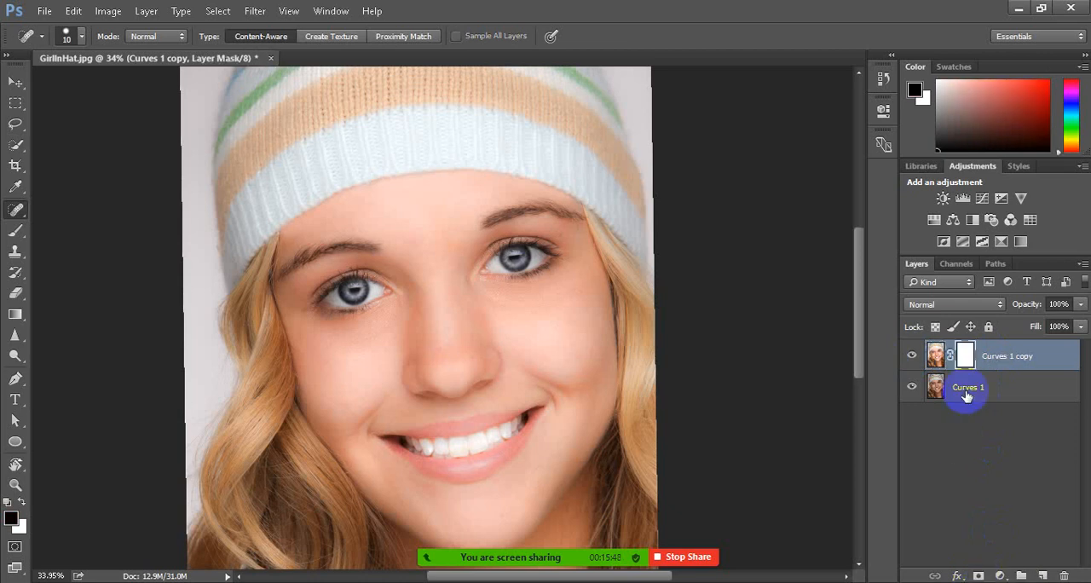
pyautogui.click(966, 357)
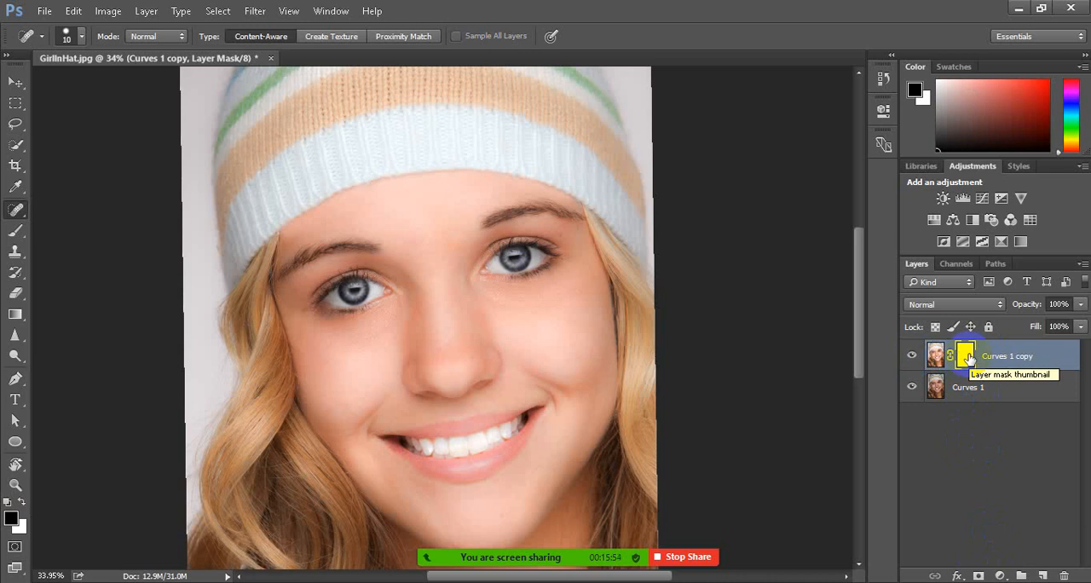
pyautogui.press('b')
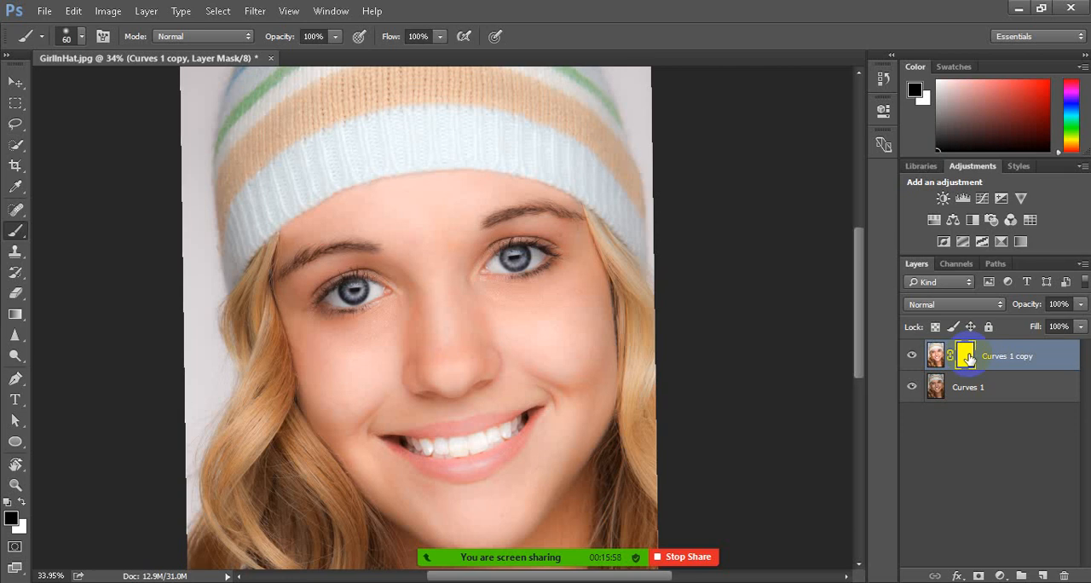
# Switch the foreground colour to white for the Curves 1 copy mask and enlarge the brush to 400 px
pyautogui.press('x')
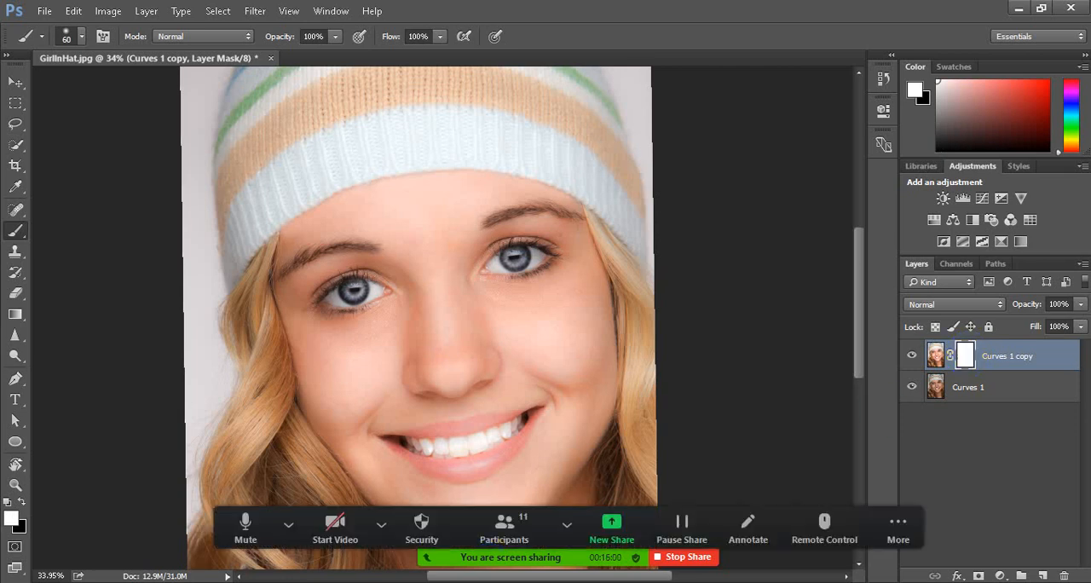
pyautogui.click(21, 505)
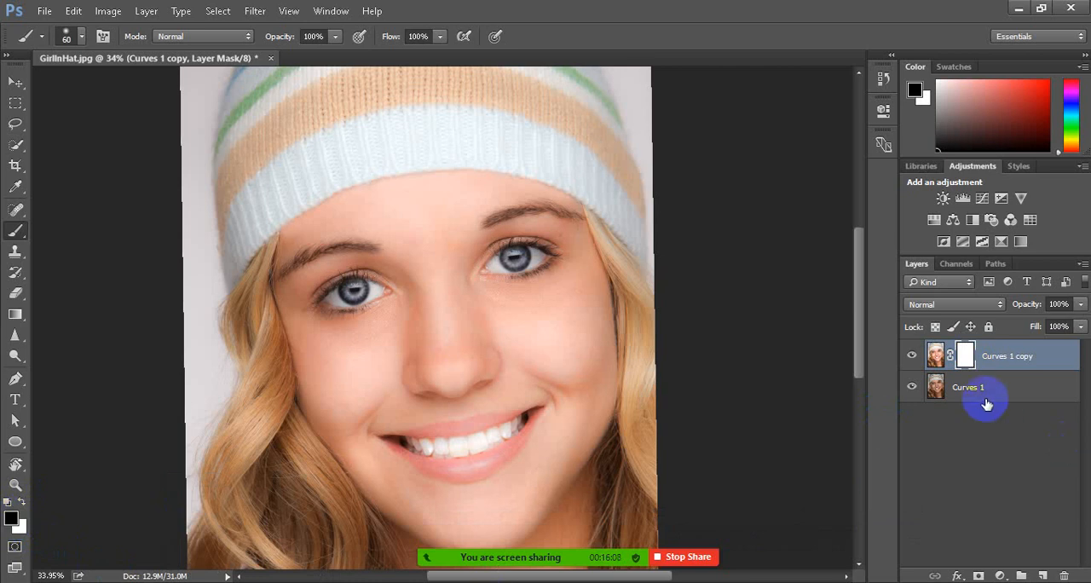
pyautogui.press('x')
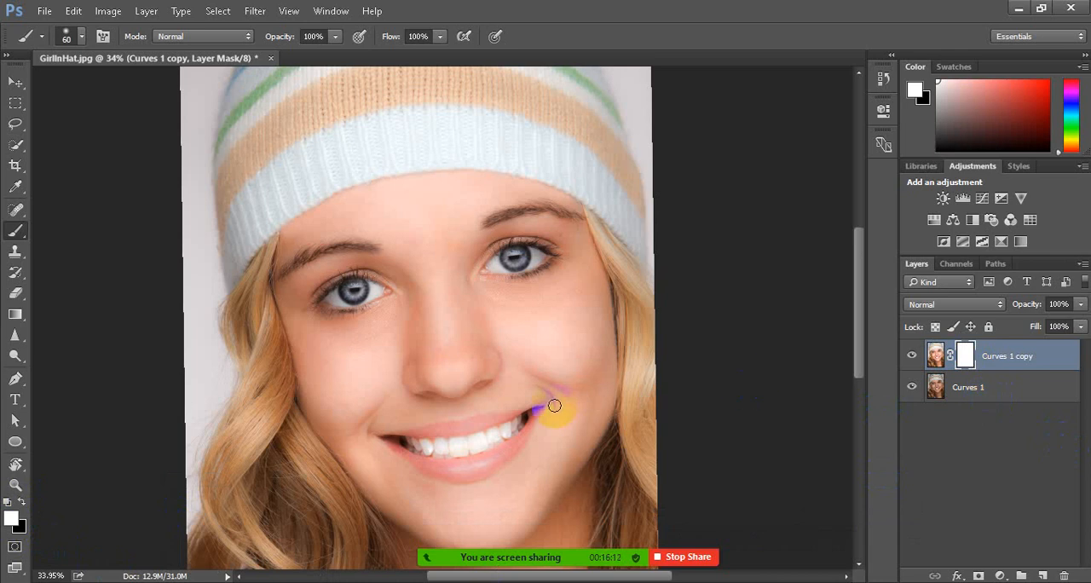
pyautogui.press(']')
pyautogui.press(']')
pyautogui.press(']')
pyautogui.press(']')
pyautogui.press(']')
pyautogui.press(']')
pyautogui.press(']')
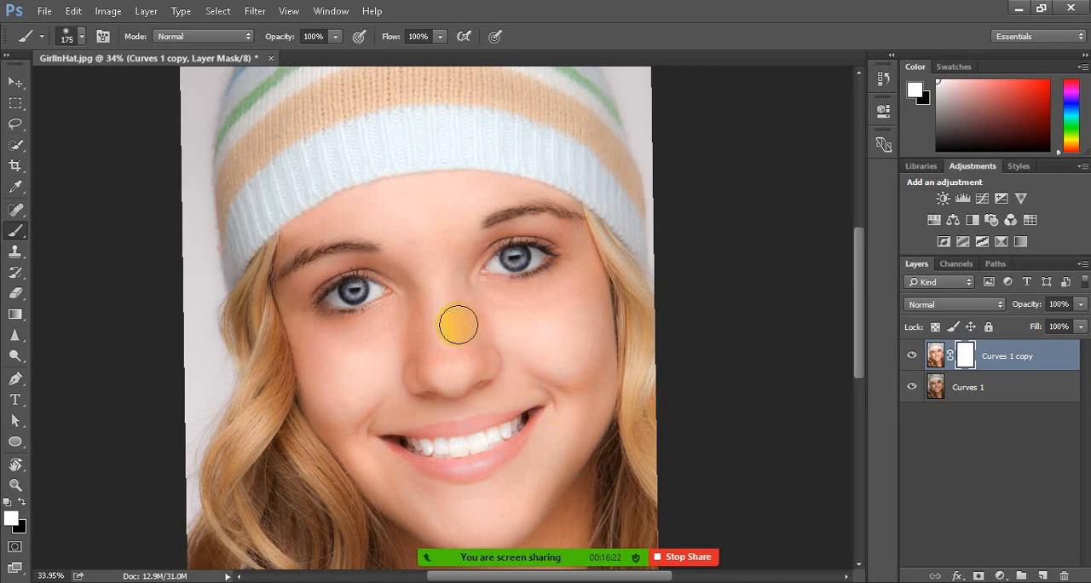
pyautogui.press(']')
pyautogui.press(']')
pyautogui.press(']')
pyautogui.press(']')
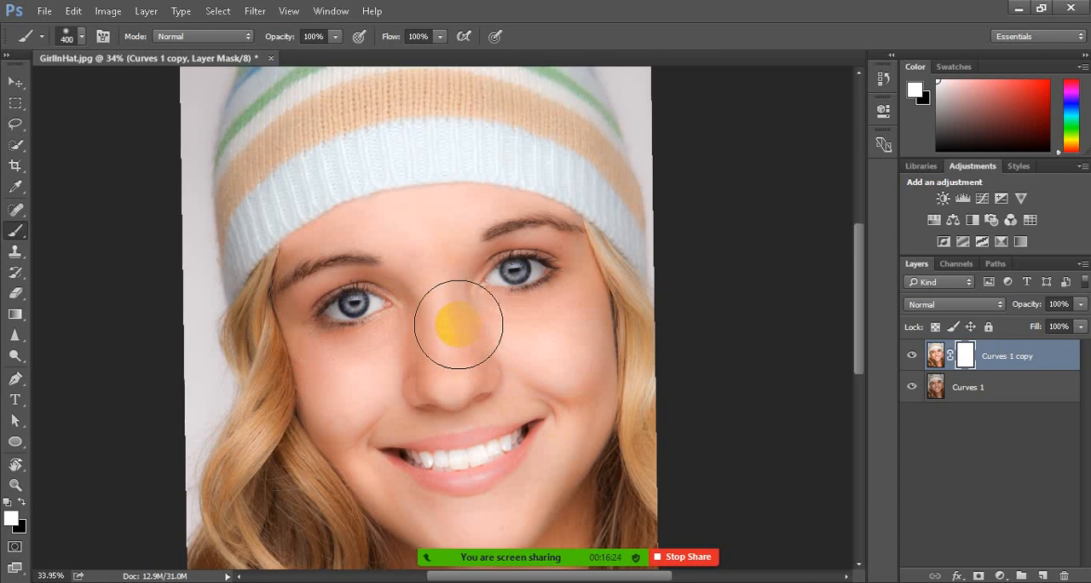
pyautogui.scroll(5, 459, 324)
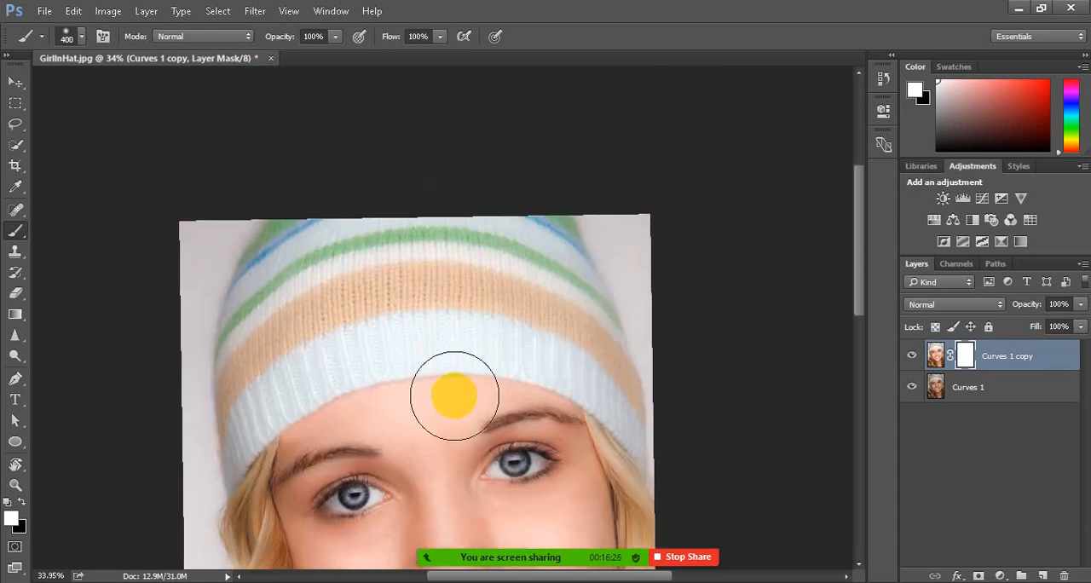
pyautogui.scroll(-6, 448, 405)
pyautogui.scroll(5, 446, 419)
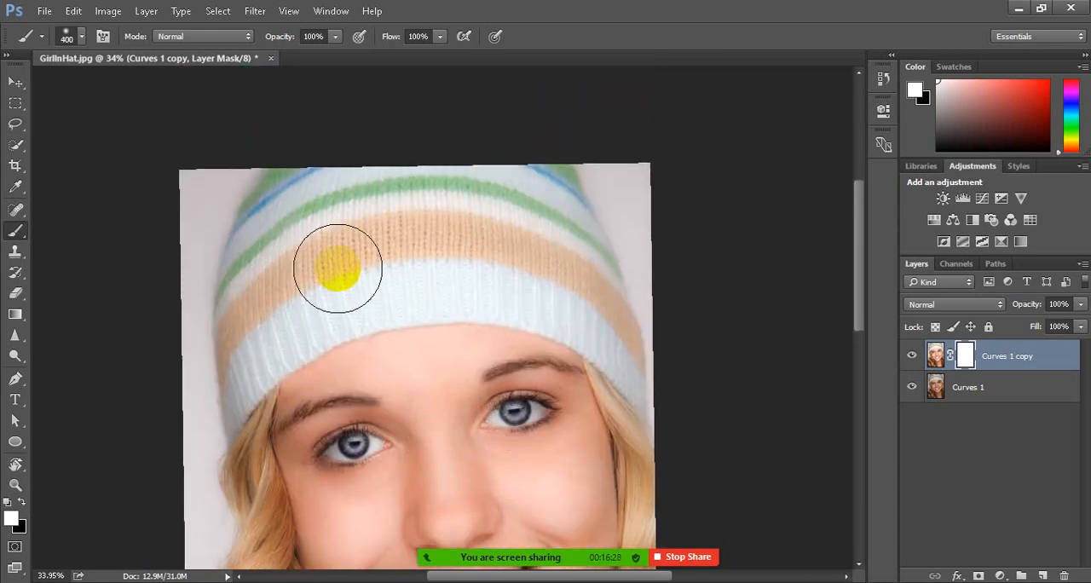
pyautogui.click(220, 253)
pyautogui.moveTo(220, 253)
pyautogui.mouseDown()
pyautogui.moveTo(390, 237)
pyautogui.moveTo(254, 258)
pyautogui.moveTo(330, 254)
pyautogui.moveTo(535, 228)
pyautogui.moveTo(317, 280)
pyautogui.moveTo(457, 243)
pyautogui.moveTo(300, 294)
pyautogui.moveTo(367, 280)
pyautogui.moveTo(320, 295)
pyautogui.moveTo(216, 365)
pyautogui.moveTo(239, 371)
pyautogui.moveTo(257, 233)
pyautogui.moveTo(302, 195)
pyautogui.moveTo(352, 186)
pyautogui.moveTo(467, 203)
pyautogui.moveTo(399, 181)
pyautogui.moveTo(456, 210)
pyautogui.moveTo(417, 206)
pyautogui.moveTo(550, 225)
pyautogui.moveTo(586, 211)
pyautogui.moveTo(622, 286)
pyautogui.moveTo(628, 273)
pyautogui.moveTo(604, 278)
pyautogui.moveTo(438, 231)
pyautogui.moveTo(436, 281)
pyautogui.moveTo(274, 280)
pyautogui.moveTo(231, 329)
pyautogui.moveTo(296, 268)
pyautogui.moveTo(457, 227)
pyautogui.mouseUp()
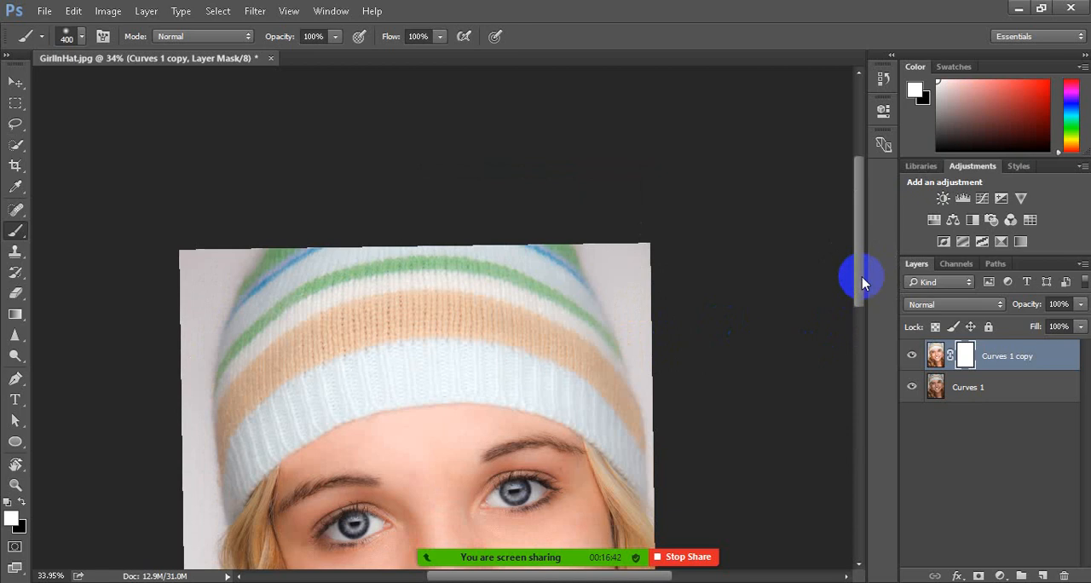
pyautogui.scroll(-3, 858, 316)
pyautogui.click(861, 439)
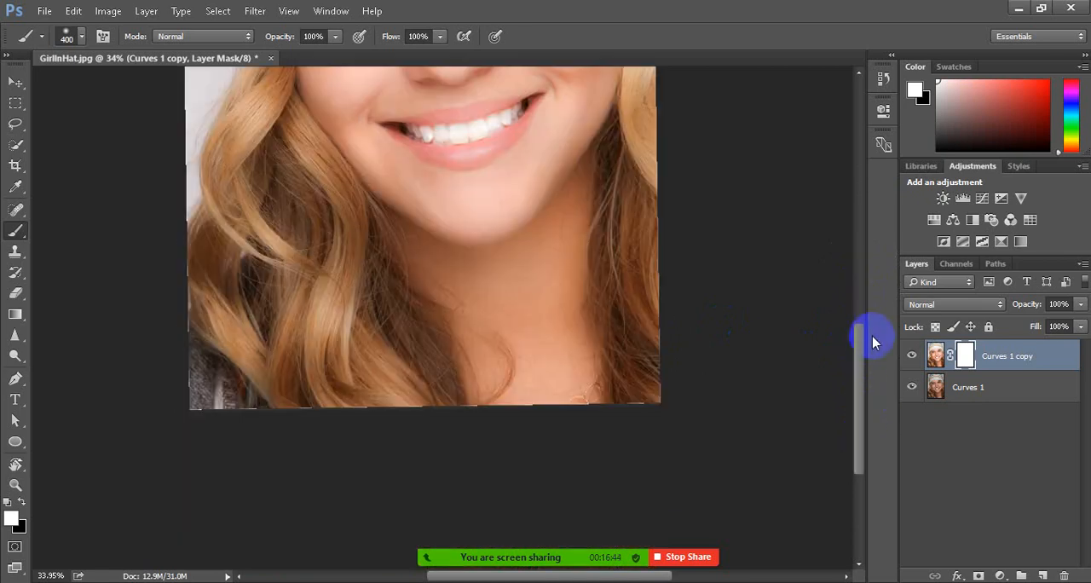
pyautogui.scroll(7, 411, 341)
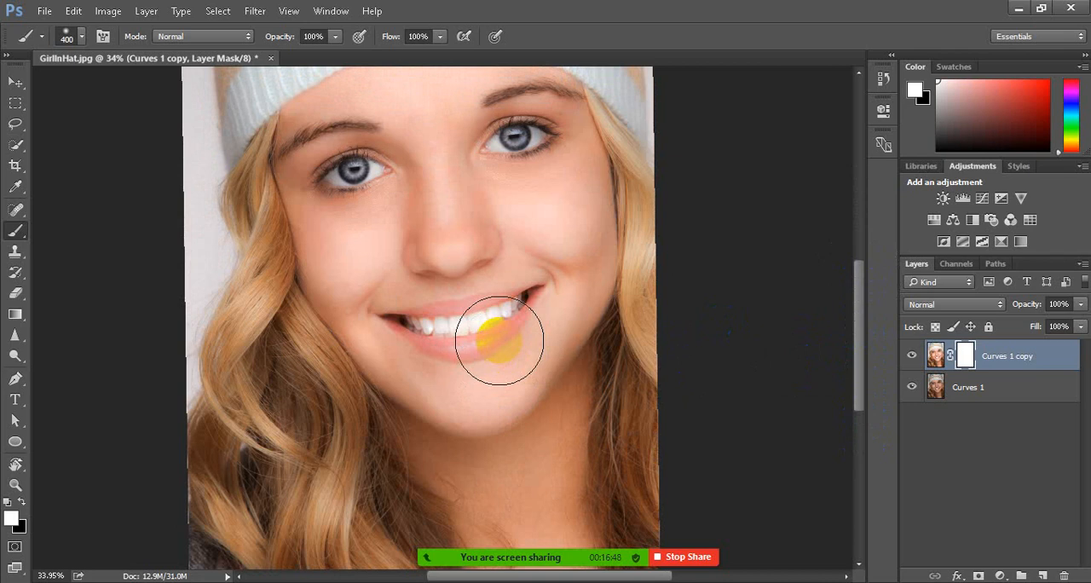
# Paint the hat and the backdrop beside it black on the Curves 1 copy mask with the 400 px brush
pyautogui.click(21, 504)
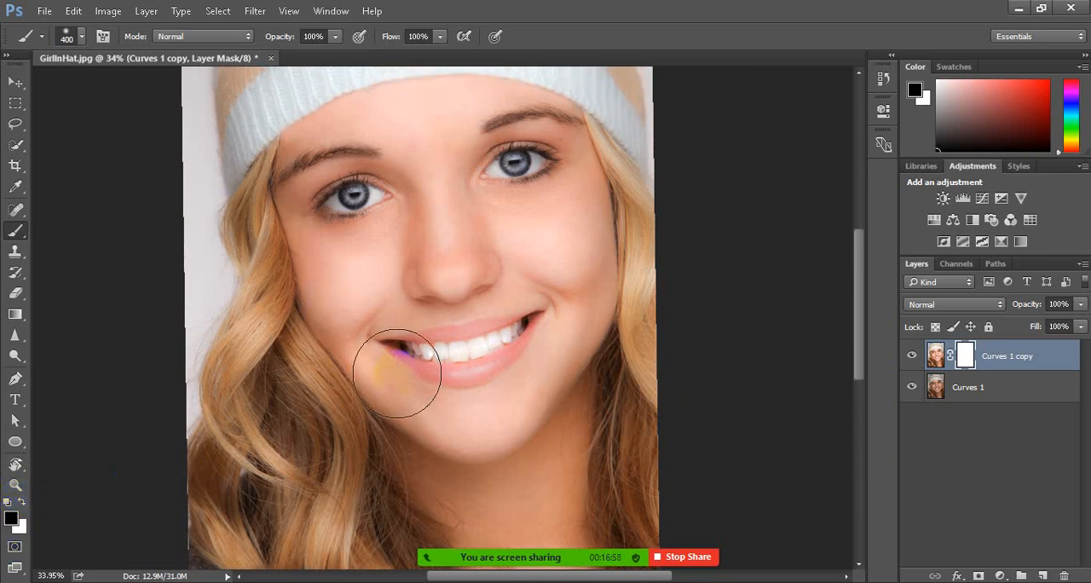
pyautogui.scroll(5, 396, 374)
pyautogui.click(964, 357)
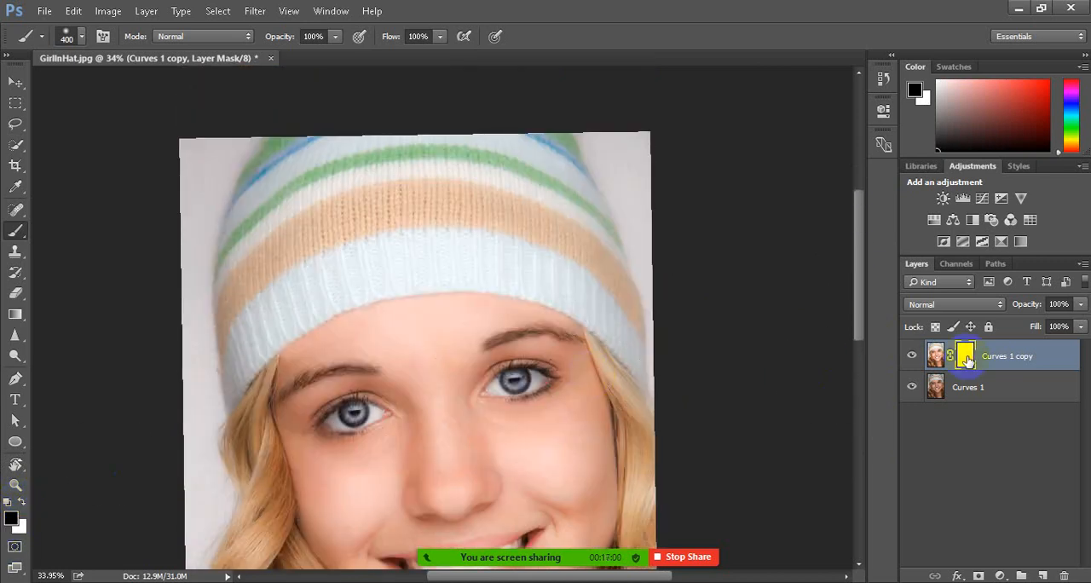
pyautogui.moveTo(207, 357); pyautogui.dragTo(256, 295)
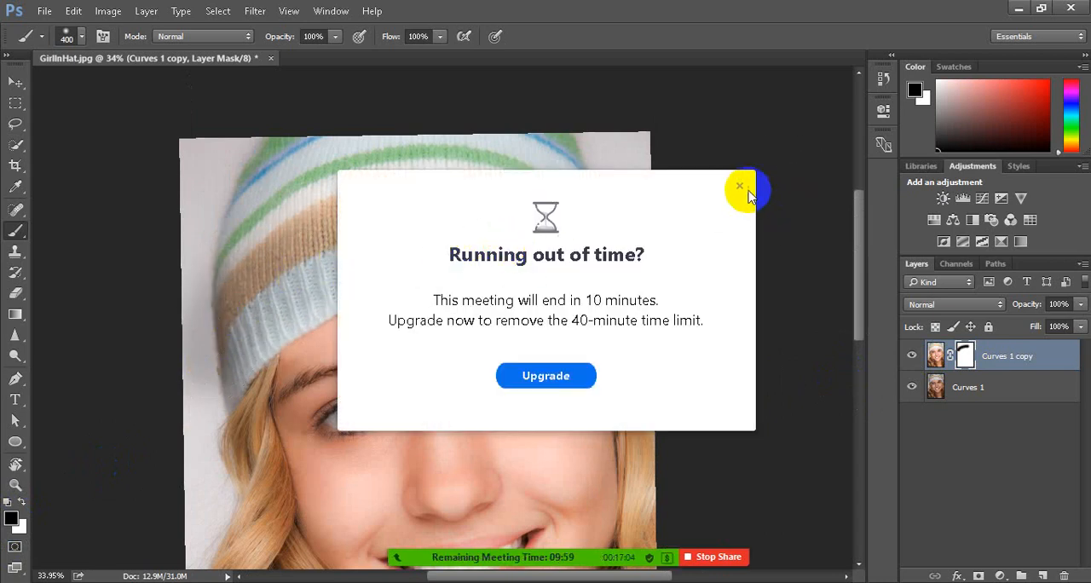
pyautogui.click(740, 187)
pyautogui.moveTo(361, 232)
pyautogui.mouseDown()
pyautogui.moveTo(256, 212)
pyautogui.moveTo(418, 173)
pyautogui.moveTo(544, 208)
pyautogui.mouseUp()
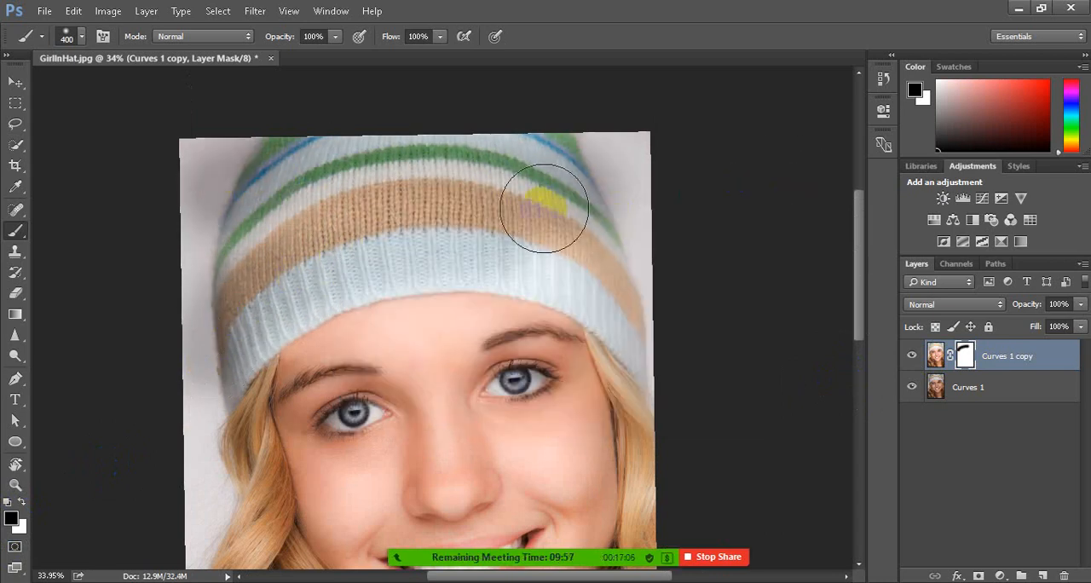
pyautogui.moveTo(234, 309)
pyautogui.mouseDown()
pyautogui.moveTo(406, 259)
pyautogui.moveTo(561, 278)
pyautogui.moveTo(656, 311)
pyautogui.mouseUp()
pyautogui.moveTo(600, 153)
pyautogui.mouseDown()
pyautogui.moveTo(597, 143)
pyautogui.moveTo(648, 283)
pyautogui.mouseUp()
pyautogui.moveTo(268, 182)
pyautogui.mouseDown()
pyautogui.moveTo(208, 194)
pyautogui.moveTo(201, 347)
pyautogui.mouseUp()
# Mask out the long hair left of the face and the lower hair on the right with the black 400 px brush
pyautogui.scroll(-3, 414, 236)
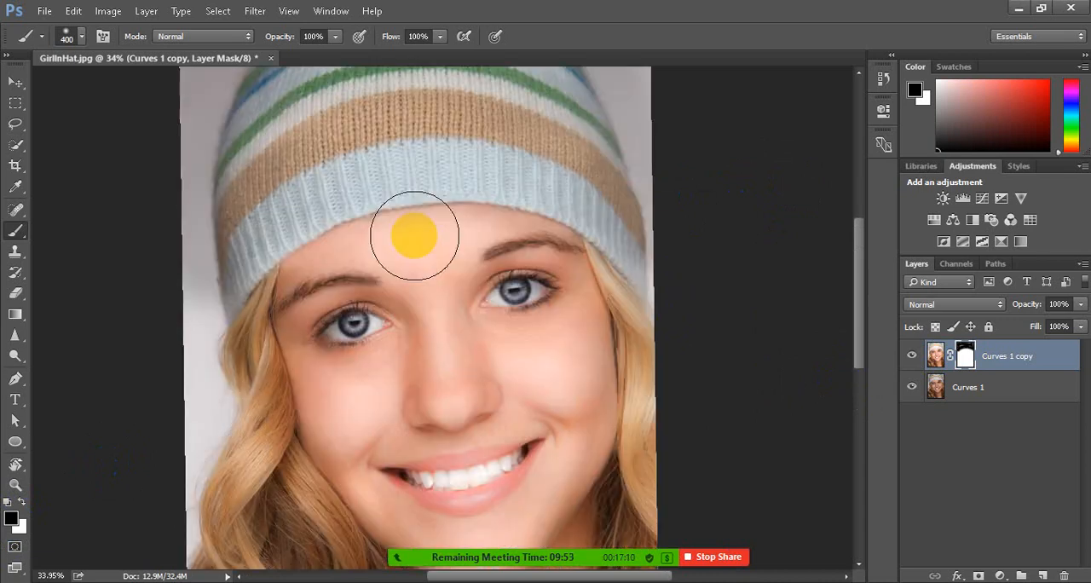
pyautogui.scroll(-3, 414, 236)
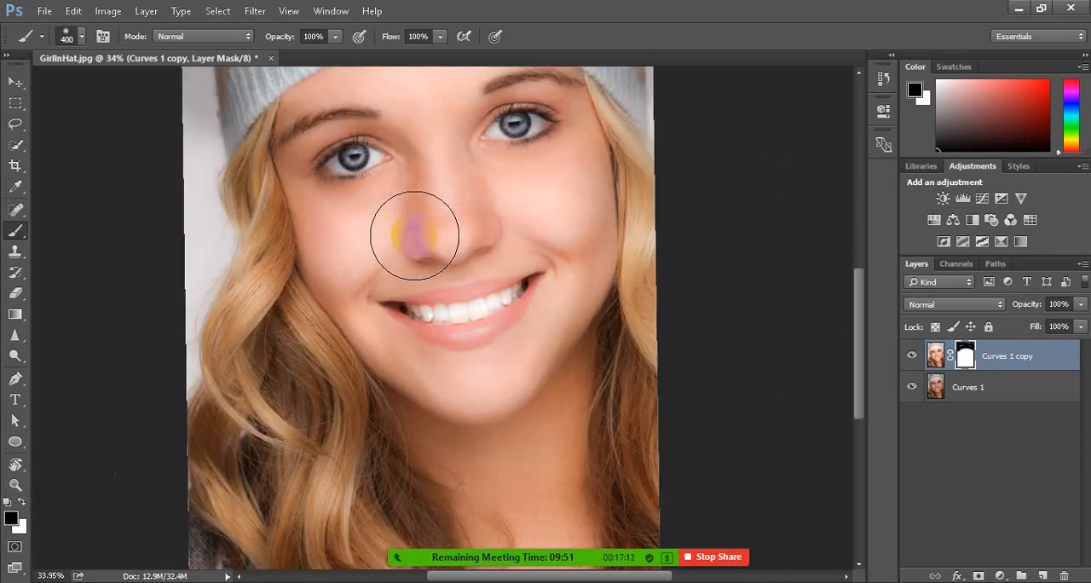
pyautogui.moveTo(225, 183); pyautogui.dragTo(274, 539)
pyautogui.moveTo(195, 280)
pyautogui.mouseDown()
pyautogui.moveTo(195, 493)
pyautogui.moveTo(223, 411)
pyautogui.mouseUp()
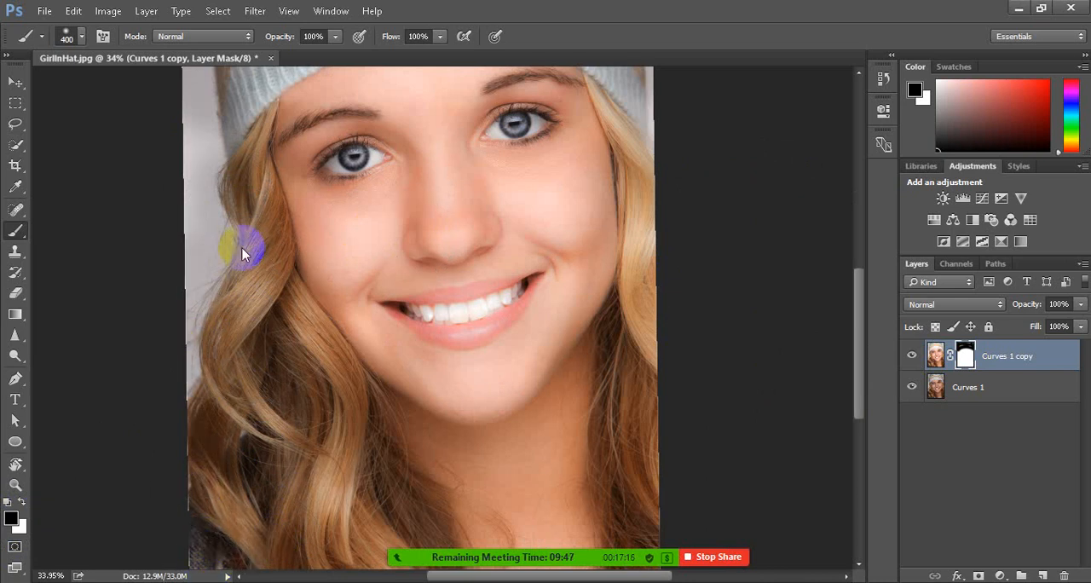
pyautogui.moveTo(246, 233)
pyautogui.mouseDown()
pyautogui.moveTo(272, 334)
pyautogui.moveTo(384, 577)
pyautogui.moveTo(347, 486)
pyautogui.moveTo(253, 397)
pyautogui.moveTo(298, 529)
pyautogui.moveTo(268, 289)
pyautogui.moveTo(253, 402)
pyautogui.mouseUp()
pyautogui.moveTo(620, 399)
pyautogui.mouseDown()
pyautogui.moveTo(669, 267)
pyautogui.moveTo(655, 472)
pyautogui.moveTo(652, 383)
pyautogui.moveTo(654, 507)
pyautogui.moveTo(657, 467)
pyautogui.mouseUp()
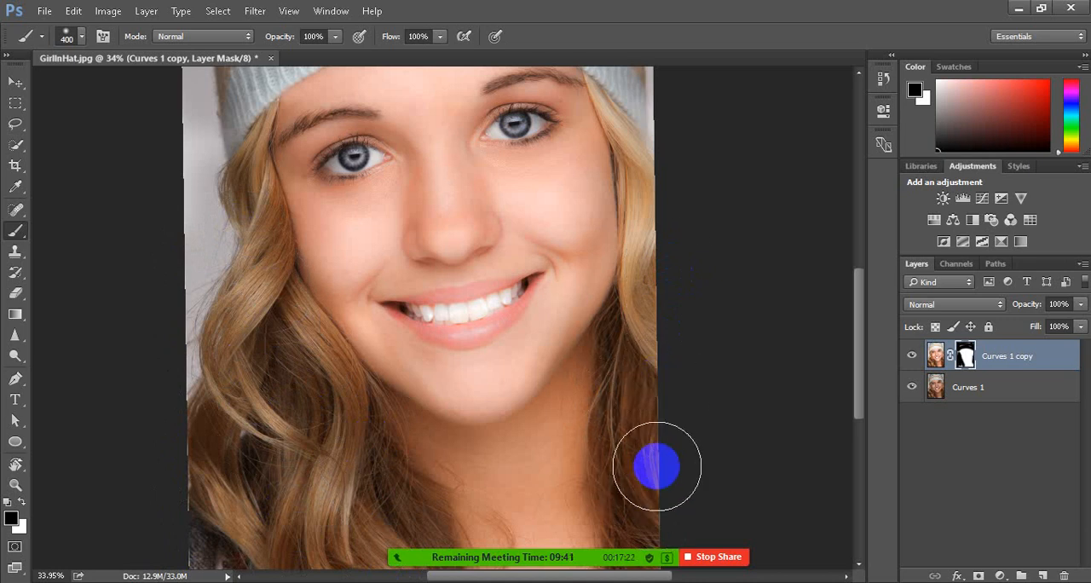
# Reduce the brush to 200 px and paint black on the mask over the hair beside the right jaw
pyautogui.press('[')
pyautogui.press('[')
pyautogui.press('[')
pyautogui.press('[')
pyautogui.press('[')
pyautogui.press('[')
pyautogui.press('[')
pyautogui.press('[')
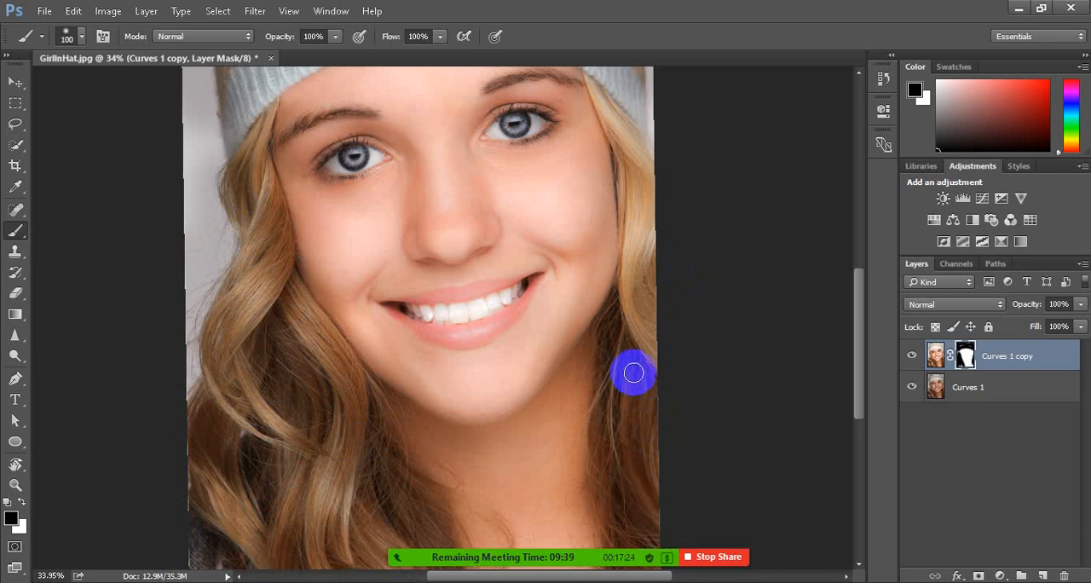
pyautogui.press(']')
pyautogui.press(']')
pyautogui.press(']')
pyautogui.press(']')
pyautogui.press(']')
pyautogui.press(']')
pyautogui.press(']')
pyautogui.press(']')
pyautogui.press(']')
pyautogui.press(']')
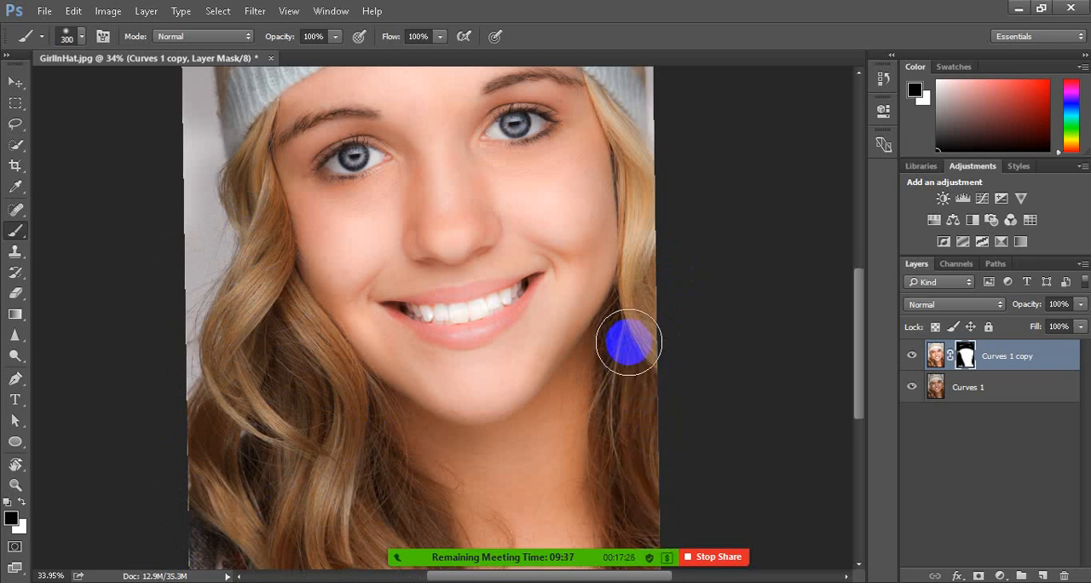
pyautogui.moveTo(627, 344)
pyautogui.mouseDown()
pyautogui.moveTo(630, 543)
pyautogui.moveTo(634, 381)
pyautogui.moveTo(655, 511)
pyautogui.moveTo(633, 356)
pyautogui.moveTo(655, 434)
pyautogui.moveTo(655, 383)
pyautogui.mouseUp()
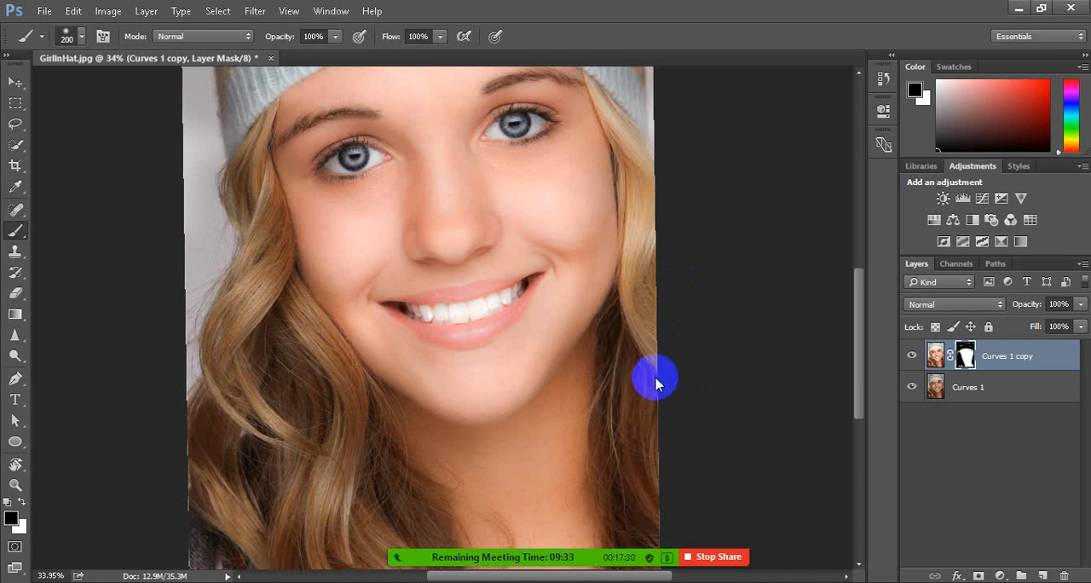
# Mask out the hair strip beside the right cheek in black, undoing the first stroke and repainting it from the hat downward
pyautogui.scroll(3, 653, 378)
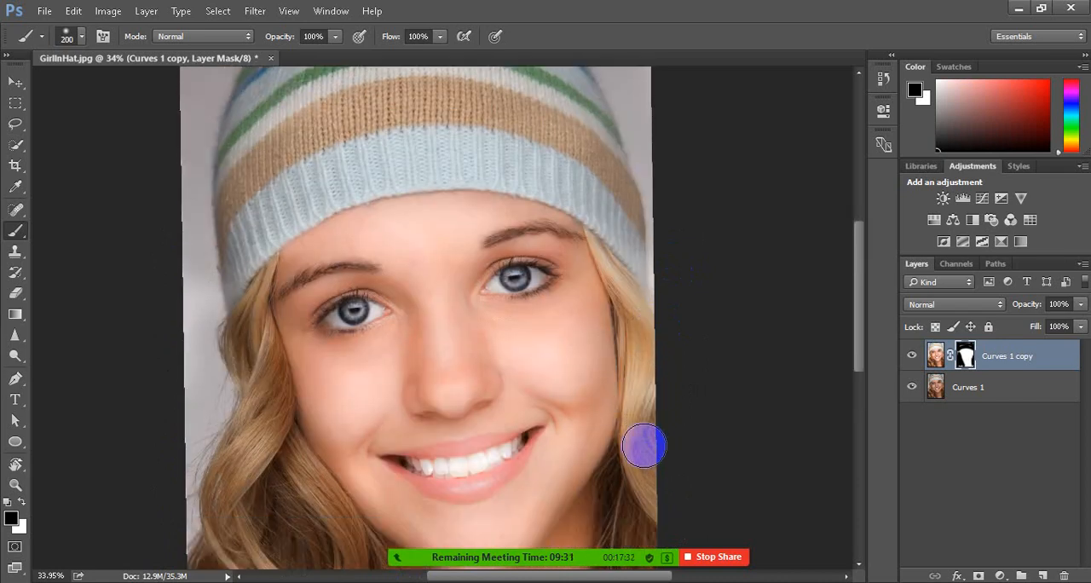
pyautogui.moveTo(645, 486)
pyautogui.mouseDown()
pyautogui.moveTo(646, 334)
pyautogui.moveTo(628, 279)
pyautogui.mouseUp()
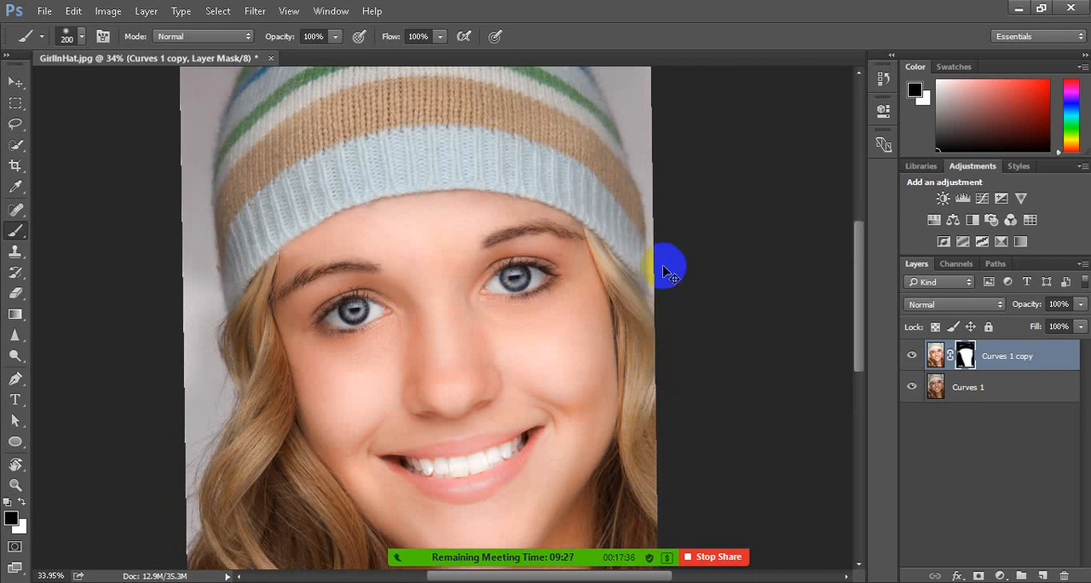
pyautogui.hotkey('ctrl', 'z')
pyautogui.moveTo(628, 273)
pyautogui.mouseDown()
pyautogui.moveTo(646, 316)
pyautogui.moveTo(644, 543)
pyautogui.mouseUp()
# Enlarge the brush to 400 px and paint black on the mask across the lower part of the hat
pyautogui.scroll(-4, 451, 313)
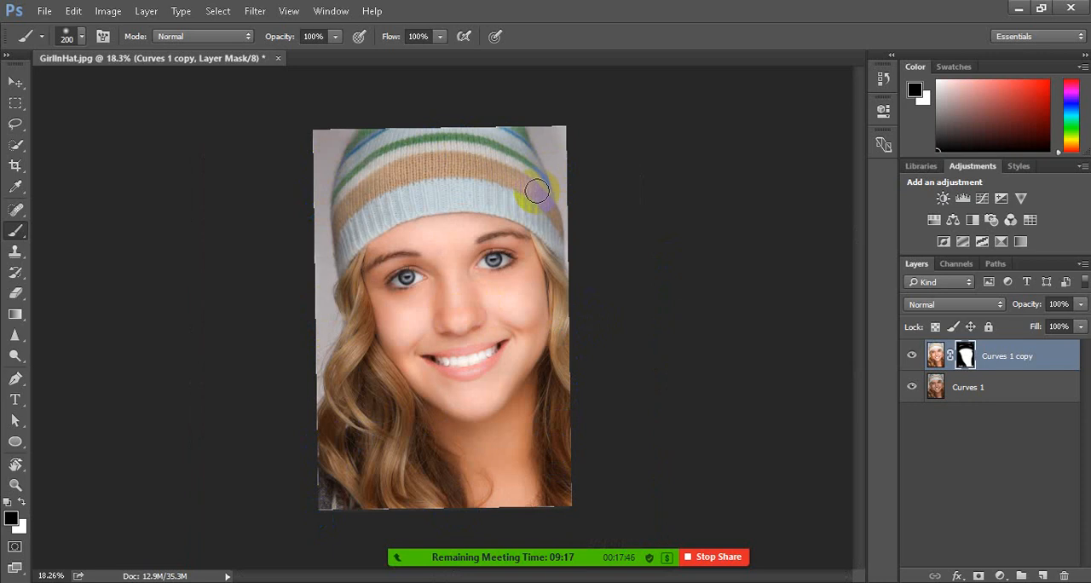
pyautogui.press(']')
pyautogui.press(']')
pyautogui.press(']')
pyautogui.moveTo(359, 229)
pyautogui.mouseDown()
pyautogui.moveTo(412, 195)
pyautogui.moveTo(501, 179)
pyautogui.moveTo(570, 223)
pyautogui.mouseUp()
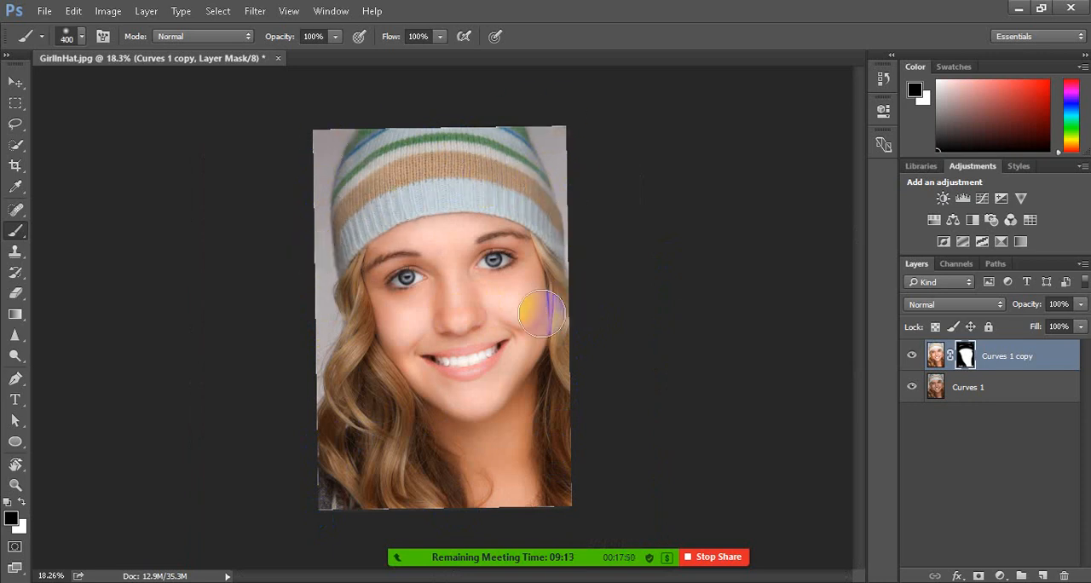
# Compare the portrait with and without the masked Curves 1 copy layer by toggling its visibility
pyautogui.scroll(1, 532, 307)
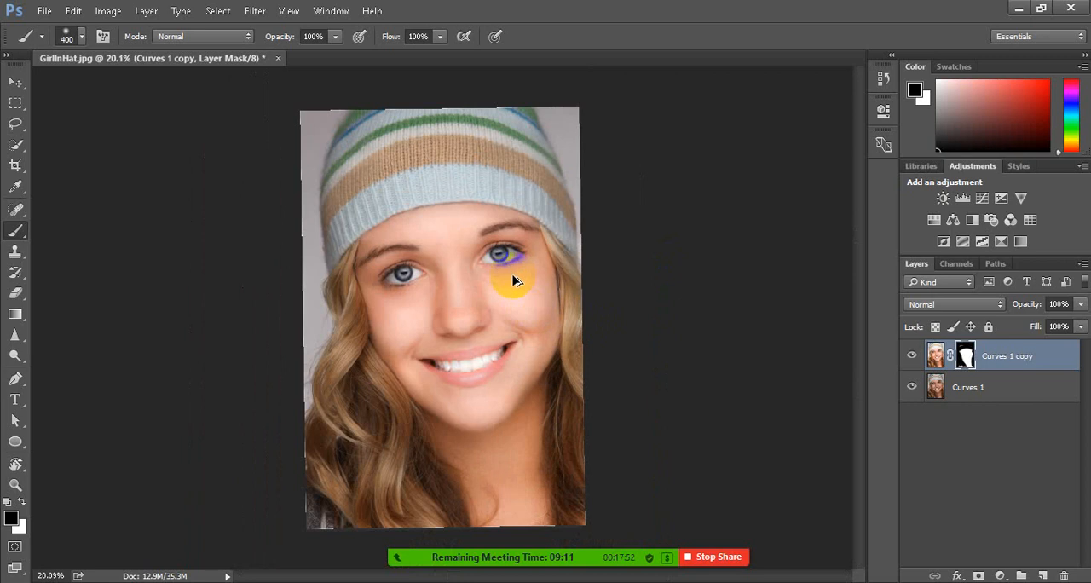
pyautogui.scroll(1, 523, 317)
pyautogui.hscroll(-1, 457, 164)
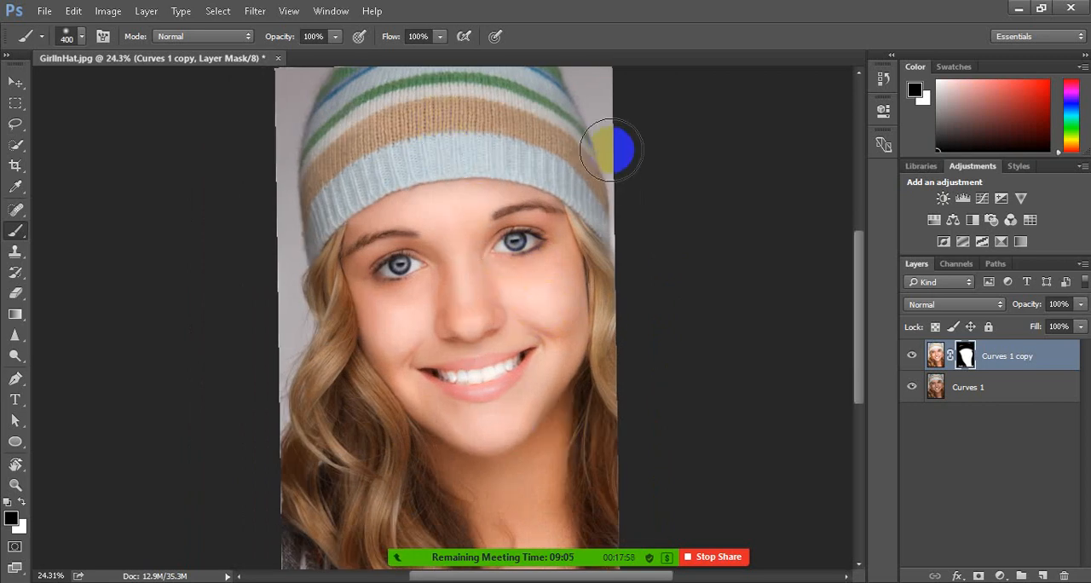
pyautogui.click(913, 357)
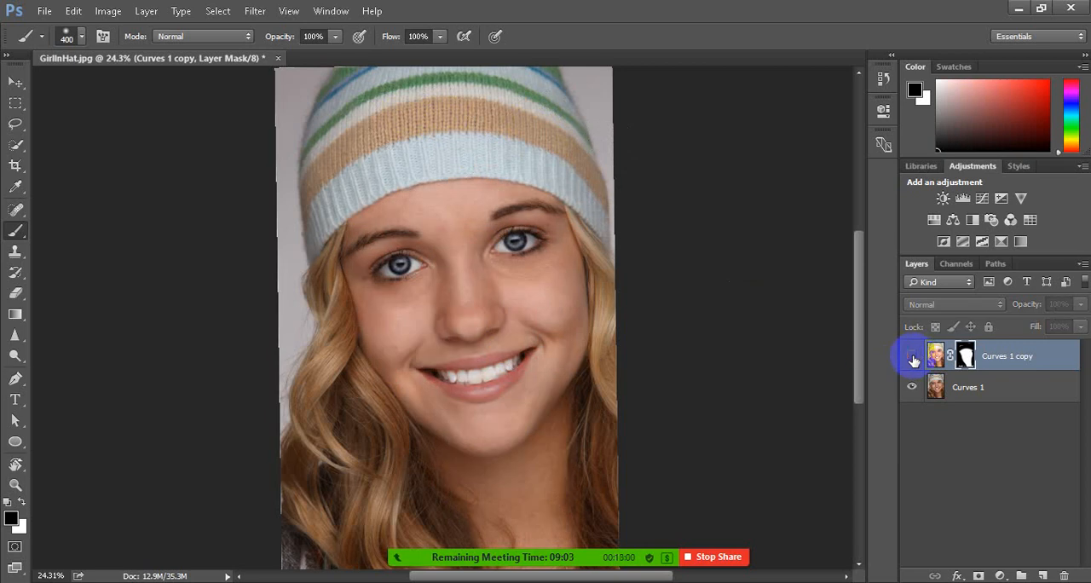
pyautogui.click(912, 358)
pyautogui.click(912, 357)
pyautogui.click(913, 357)
pyautogui.click(912, 357)
pyautogui.click(912, 358)
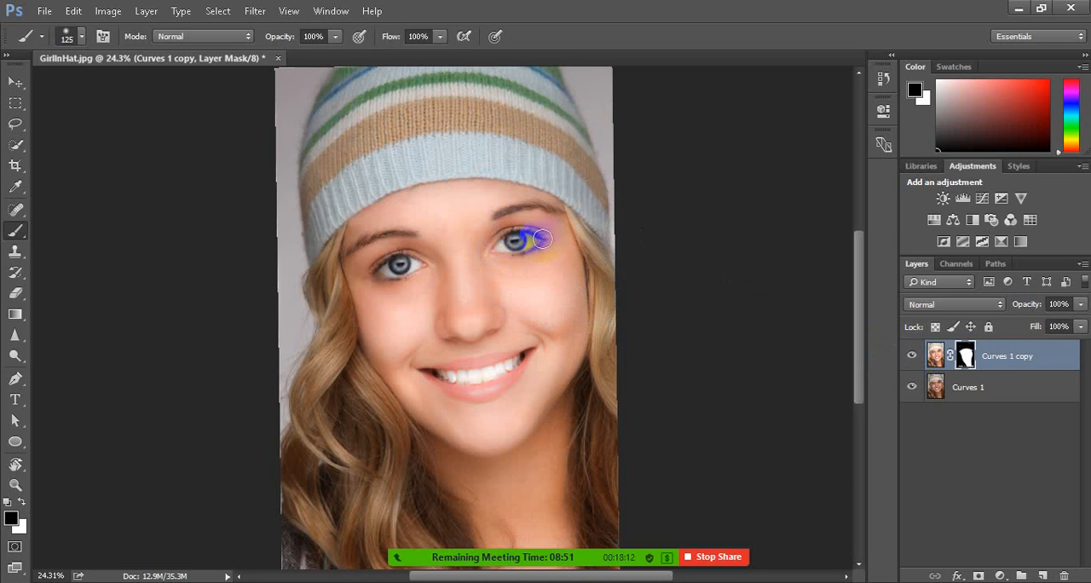
pyautogui.scroll(3, 542, 240)
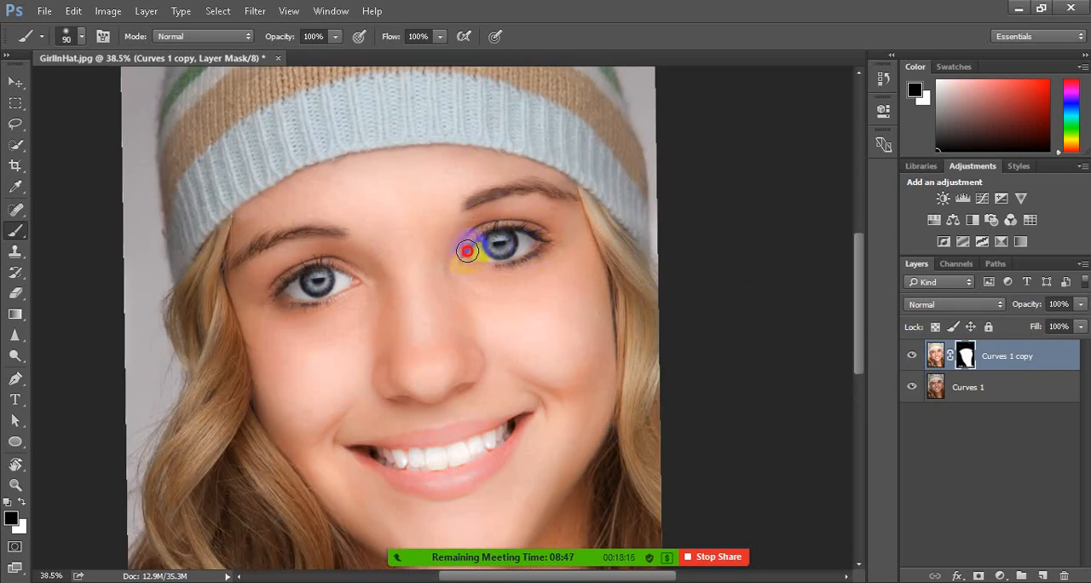
pyautogui.moveTo(467, 250)
pyautogui.mouseDown()
pyautogui.moveTo(480, 232)
pyautogui.moveTo(546, 238)
pyautogui.moveTo(530, 262)
pyautogui.moveTo(480, 273)
pyautogui.moveTo(458, 261)
pyautogui.moveTo(491, 237)
pyautogui.moveTo(502, 249)
pyautogui.mouseUp()
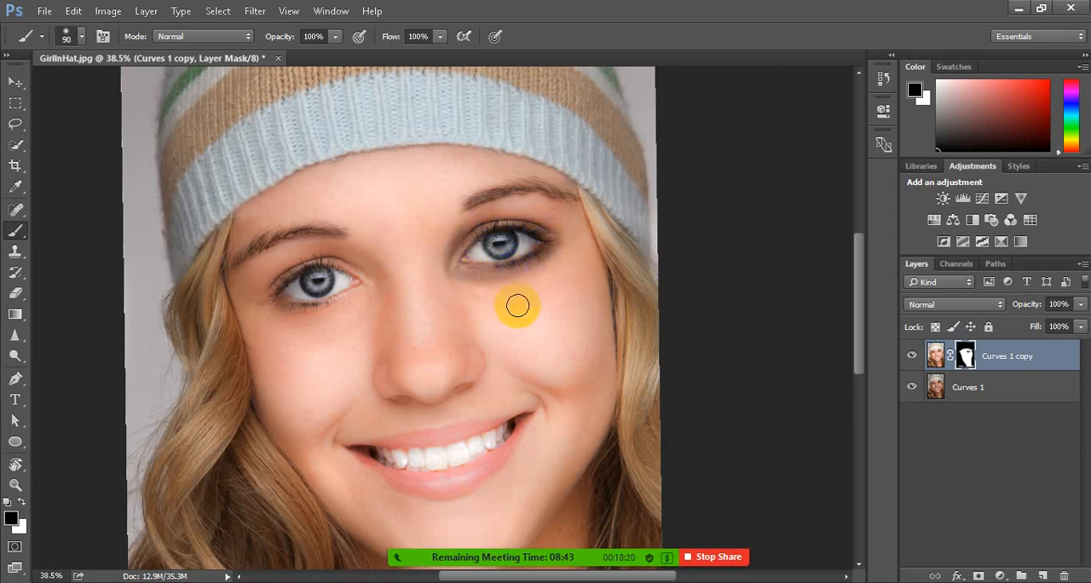
pyautogui.hotkey('ctrl', 'z')
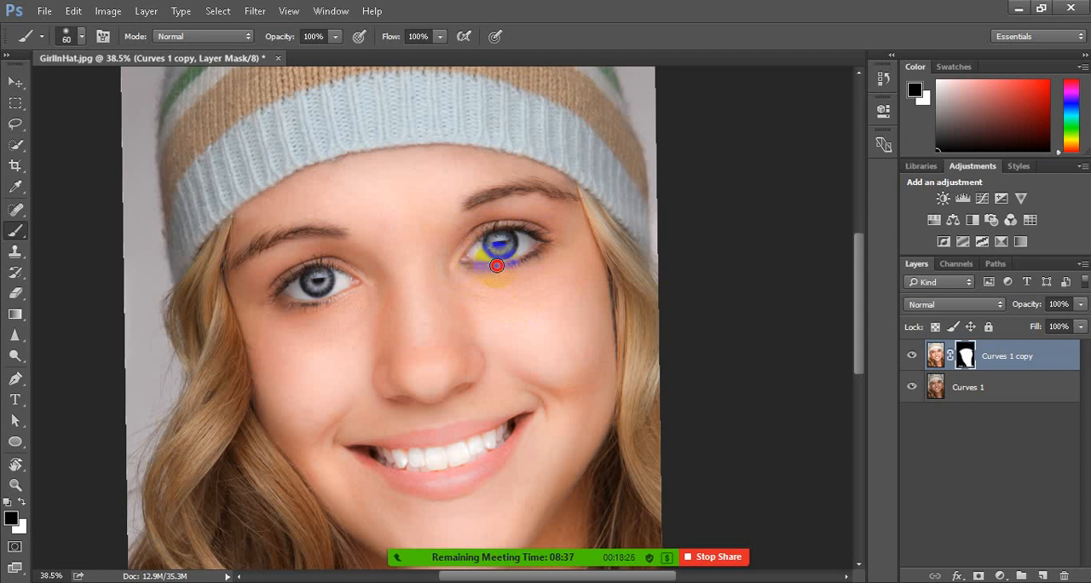
# Paint black on the mask around both eyes with a 60 px brush and over the left eyebrow with a 70 px brush
pyautogui.moveTo(496, 265)
pyautogui.mouseDown()
pyautogui.moveTo(548, 242)
pyautogui.moveTo(493, 228)
pyautogui.moveTo(457, 268)
pyautogui.mouseUp()
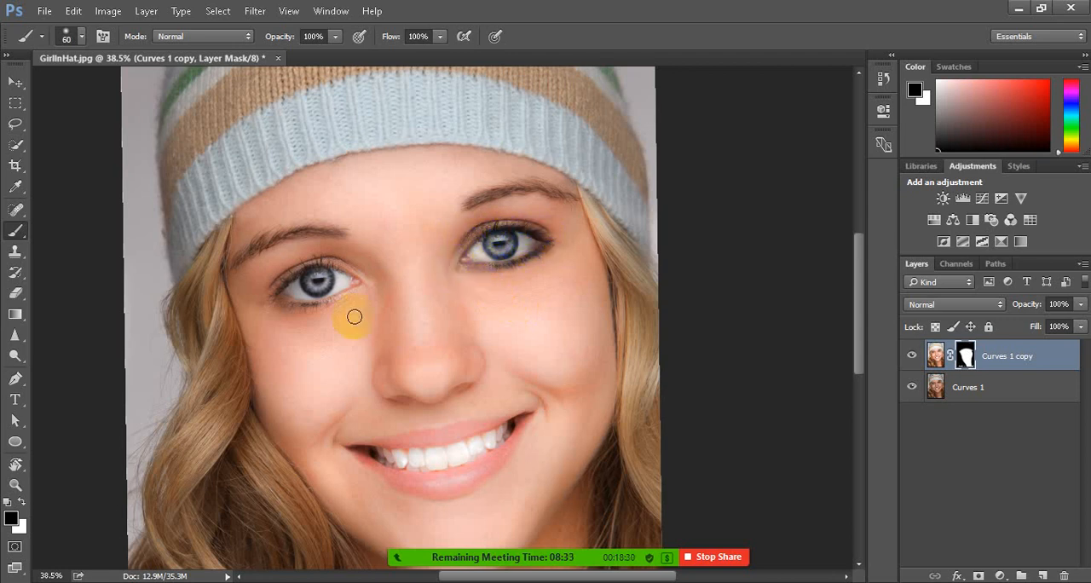
pyautogui.moveTo(349, 271)
pyautogui.mouseDown()
pyautogui.moveTo(308, 269)
pyautogui.moveTo(271, 293)
pyautogui.moveTo(325, 306)
pyautogui.mouseUp()
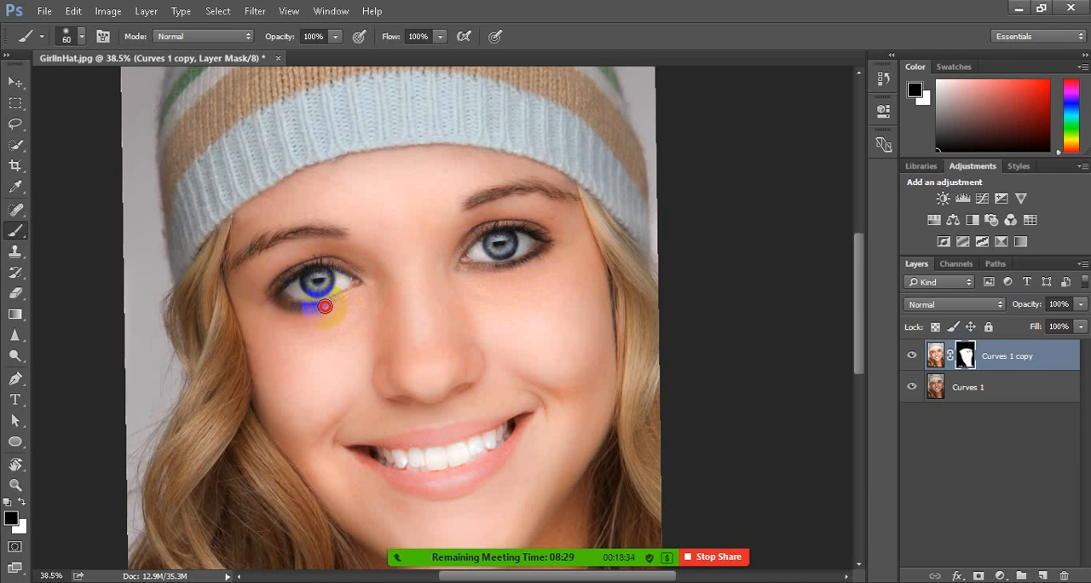
pyautogui.moveTo(260, 242); pyautogui.dragTo(332, 233)
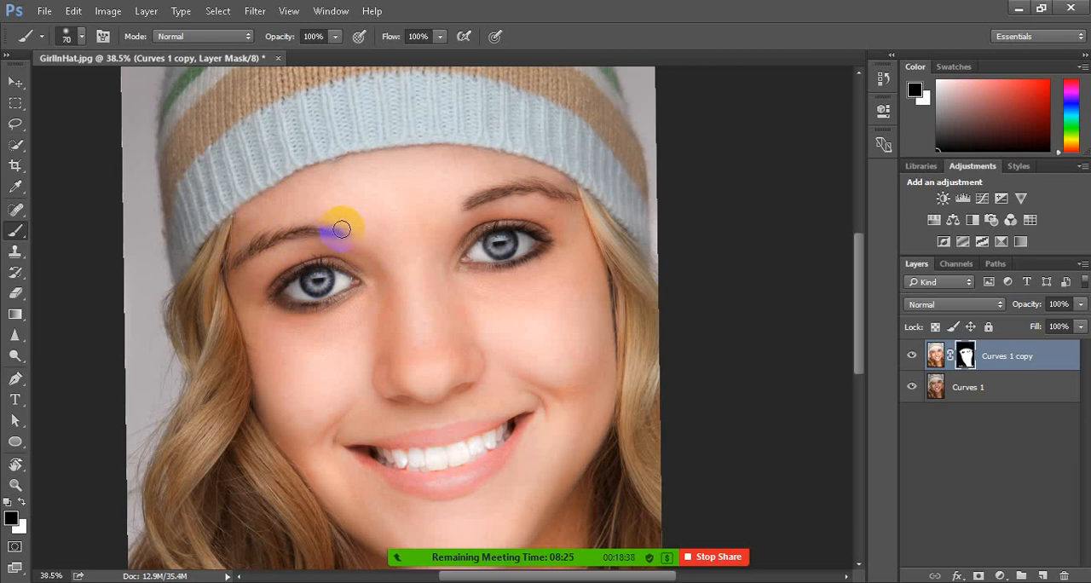
# Paint black on the Curves 1 copy mask over both eyebrows and the corner of the mouth
pyautogui.moveTo(339, 232)
pyautogui.mouseDown()
pyautogui.moveTo(277, 239)
pyautogui.moveTo(238, 265)
pyautogui.moveTo(327, 229)
pyautogui.moveTo(284, 235)
pyautogui.moveTo(241, 259)
pyautogui.mouseUp()
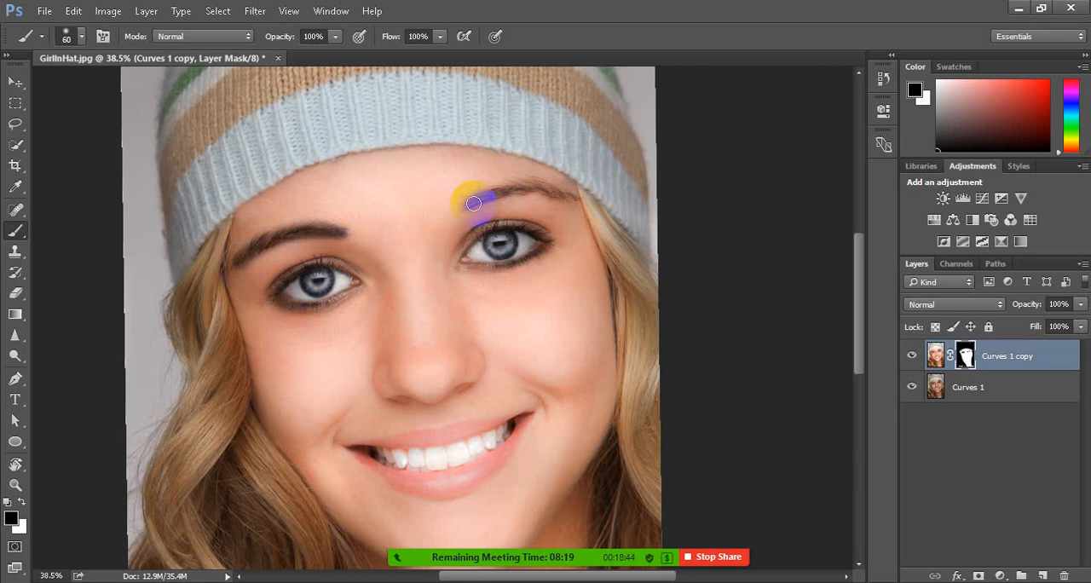
pyautogui.moveTo(476, 202)
pyautogui.mouseDown()
pyautogui.moveTo(567, 200)
pyautogui.moveTo(526, 186)
pyautogui.moveTo(589, 195)
pyautogui.mouseUp()
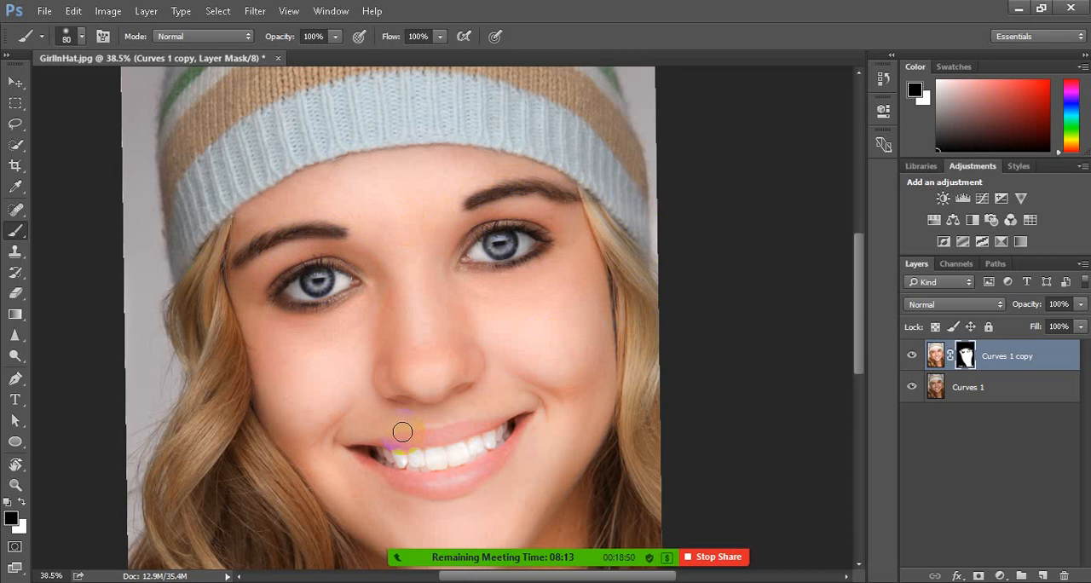
pyautogui.scroll(3, 403, 441)
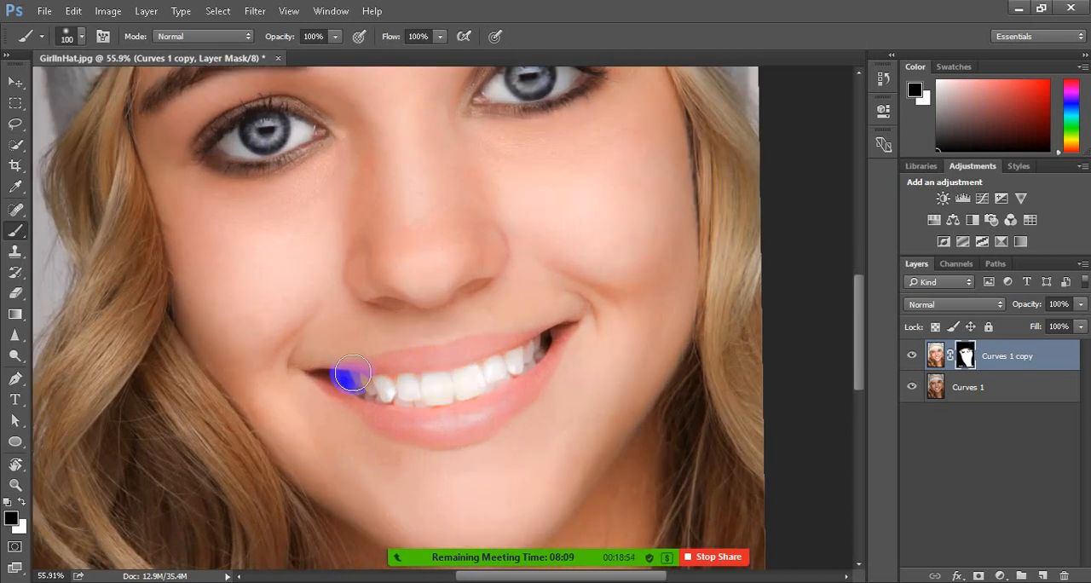
pyautogui.moveTo(333, 378)
pyautogui.mouseDown()
pyautogui.moveTo(552, 325)
pyautogui.moveTo(511, 376)
pyautogui.moveTo(456, 405)
pyautogui.moveTo(395, 416)
pyautogui.moveTo(336, 382)
pyautogui.mouseUp()
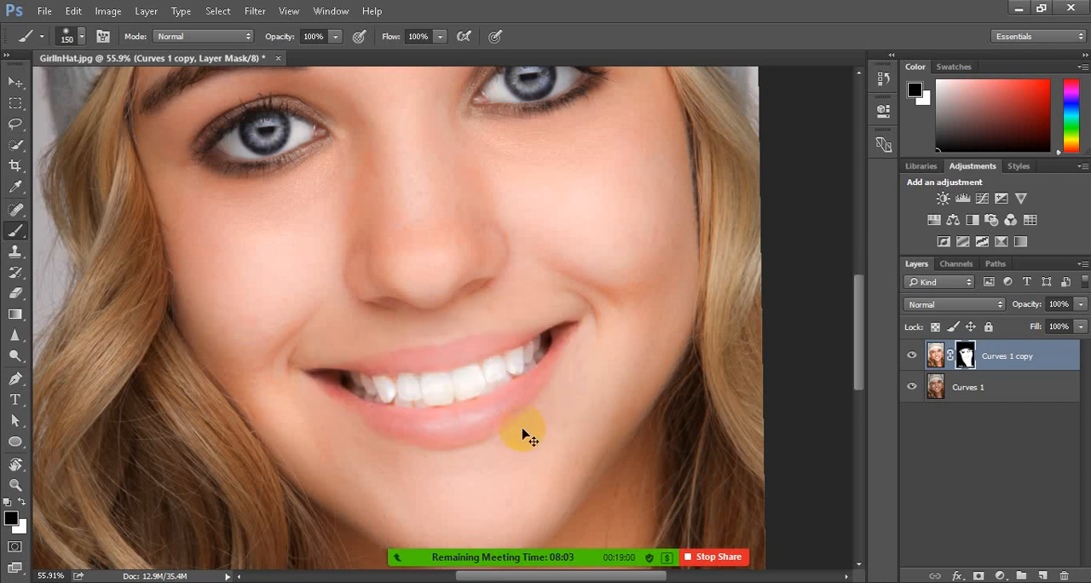
# Try to mask the lips in black with a 70 px brush at 60% flow
pyautogui.click(442, 37)
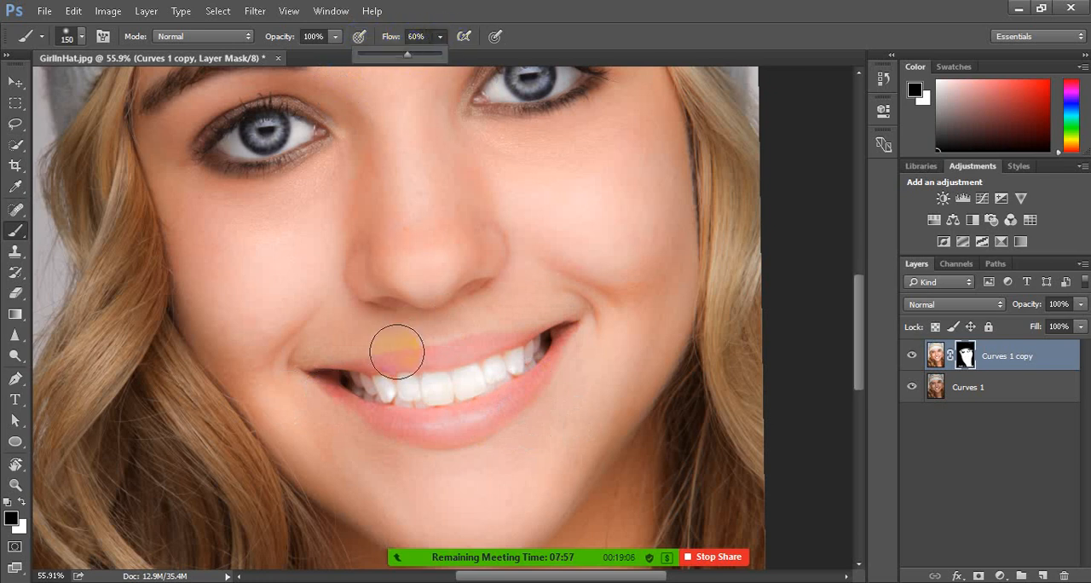
pyautogui.press('[')
pyautogui.press('[')
pyautogui.press('[')
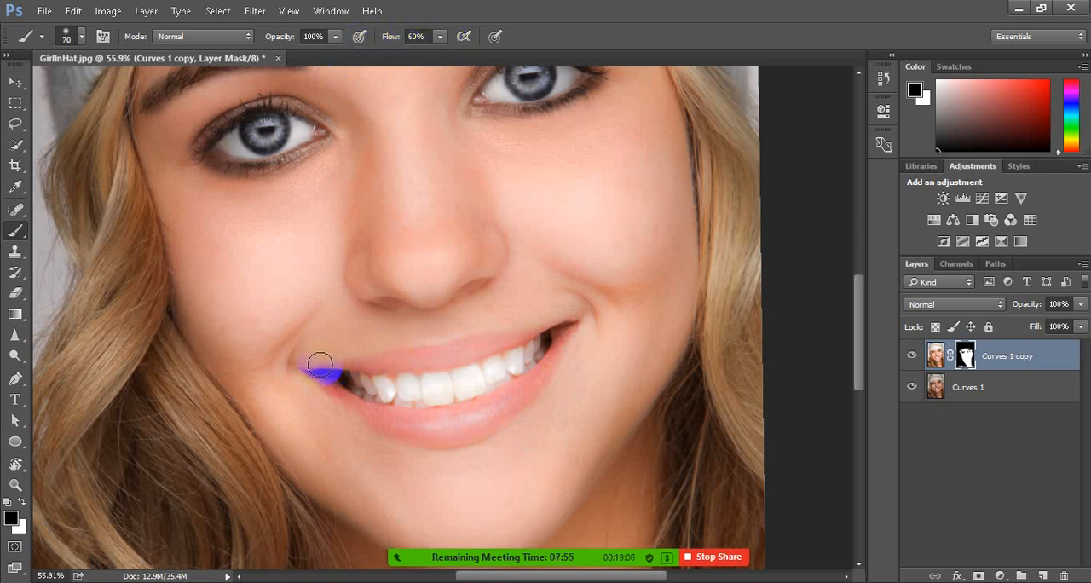
pyautogui.moveTo(321, 366)
pyautogui.mouseDown()
pyautogui.moveTo(555, 329)
pyautogui.moveTo(521, 383)
pyautogui.moveTo(463, 421)
pyautogui.moveTo(366, 412)
pyautogui.moveTo(342, 394)
pyautogui.mouseUp()
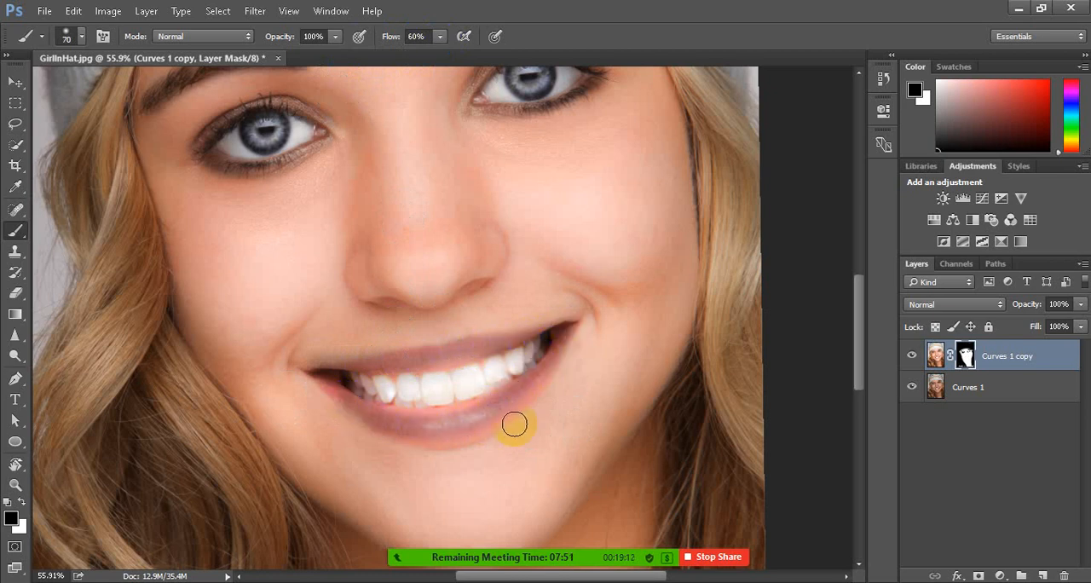
pyautogui.hotkey('ctrl', 'z')
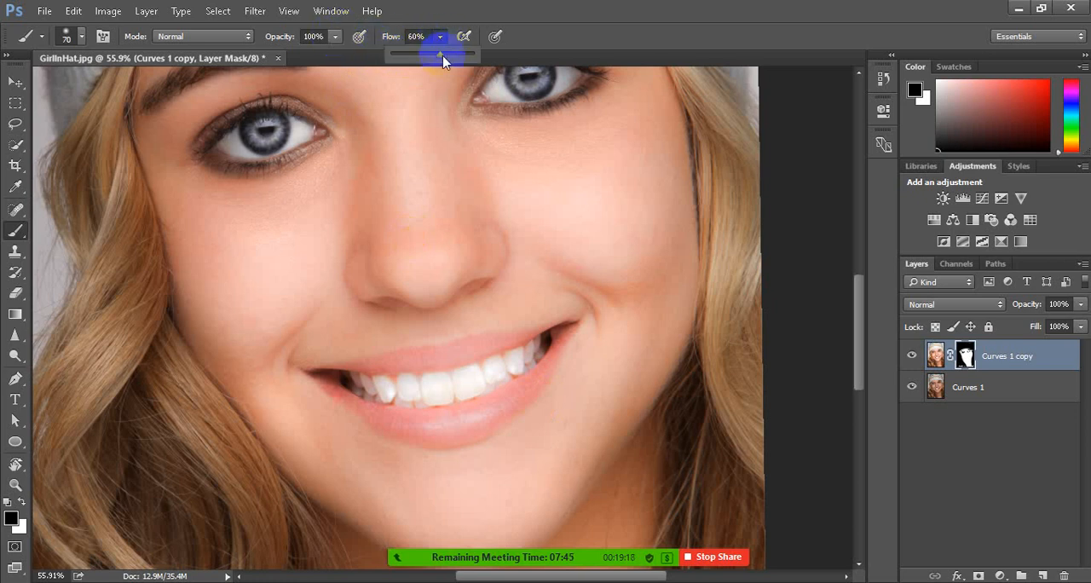
# Lower the brush flow to 6% and paint the lips softly in black on the mask with a 90 px brush
pyautogui.moveTo(442, 60); pyautogui.dragTo(402, 66)
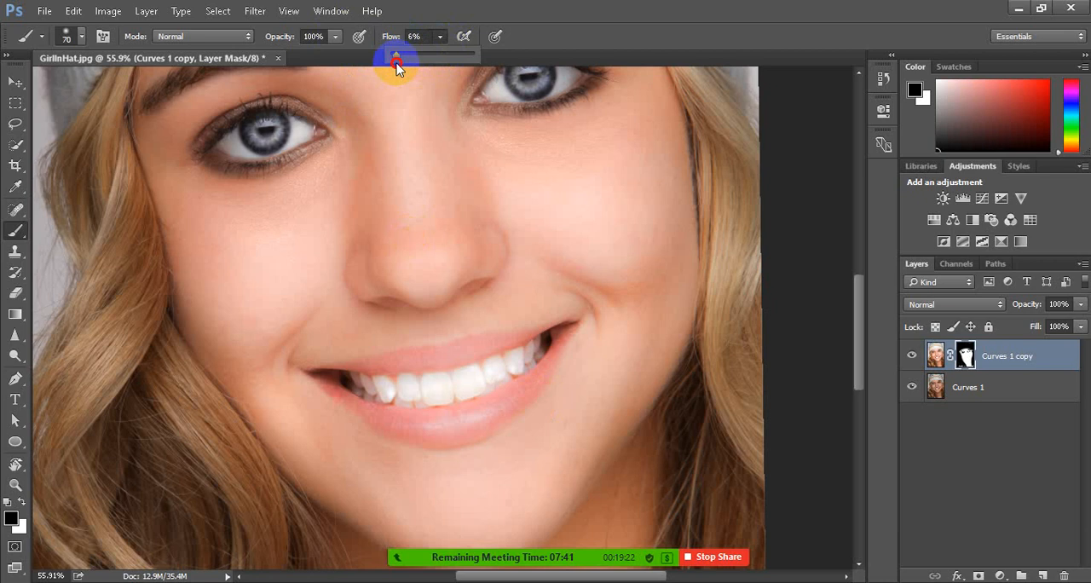
pyautogui.click(431, 301)
pyautogui.moveTo(420, 354)
pyautogui.mouseDown()
pyautogui.moveTo(362, 362)
pyautogui.moveTo(486, 350)
pyautogui.moveTo(368, 412)
pyautogui.moveTo(318, 376)
pyautogui.moveTo(561, 323)
pyautogui.moveTo(535, 373)
pyautogui.moveTo(451, 421)
pyautogui.moveTo(397, 424)
pyautogui.moveTo(342, 391)
pyautogui.moveTo(390, 417)
pyautogui.moveTo(460, 422)
pyautogui.moveTo(512, 393)
pyautogui.moveTo(556, 342)
pyautogui.moveTo(461, 376)
pyautogui.moveTo(365, 380)
pyautogui.moveTo(402, 390)
pyautogui.moveTo(498, 380)
pyautogui.moveTo(564, 327)
pyautogui.moveTo(310, 368)
pyautogui.moveTo(410, 422)
pyautogui.moveTo(585, 378)
pyautogui.moveTo(592, 301)
pyautogui.moveTo(567, 341)
pyautogui.moveTo(506, 365)
pyautogui.mouseUp()
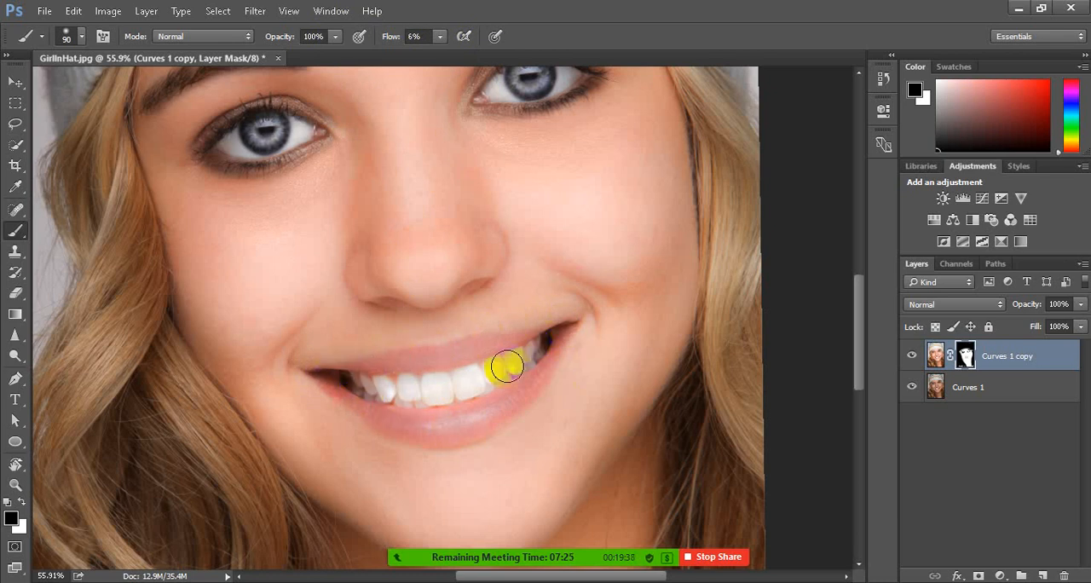
# Inspect the masked eyes, lips and face edges up close and across the whole portrait
pyautogui.scroll(3, 504, 365)
pyautogui.moveTo(491, 155)
pyautogui.mouseDown()
pyautogui.moveTo(528, 123)
pyautogui.moveTo(604, 145)
pyautogui.moveTo(563, 179)
pyautogui.moveTo(499, 193)
pyautogui.moveTo(325, 198)
pyautogui.moveTo(305, 183)
pyautogui.moveTo(200, 212)
pyautogui.moveTo(266, 209)
pyautogui.moveTo(237, 241)
pyautogui.moveTo(298, 214)
pyautogui.moveTo(266, 208)
pyautogui.moveTo(526, 171)
pyautogui.moveTo(508, 170)
pyautogui.moveTo(558, 136)
pyautogui.moveTo(486, 164)
pyautogui.moveTo(588, 151)
pyautogui.moveTo(271, 207)
pyautogui.moveTo(189, 168)
pyautogui.moveTo(267, 223)
pyautogui.mouseUp()
pyautogui.scroll(1, 307, 248)
pyautogui.scroll(-3, 307, 250)
pyautogui.scroll(-2, 307, 250)
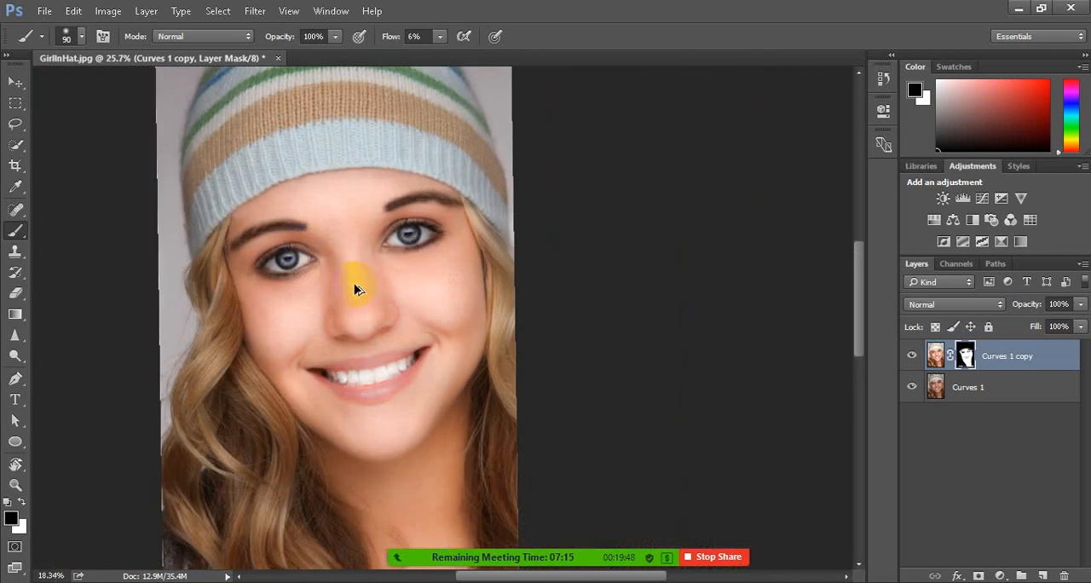
pyautogui.scroll(-2, 405, 288)
pyautogui.scroll(1, 408, 290)
pyautogui.scroll(3, 585, 285)
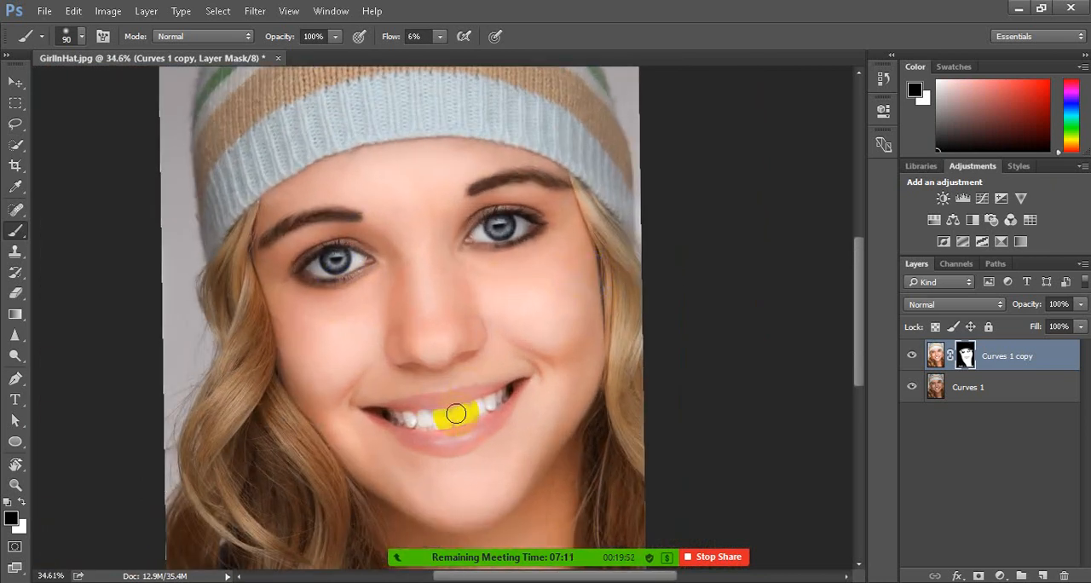
# Try the Multiply blend mode on the Curves 1 copy layer's image
pyautogui.click(965, 358)
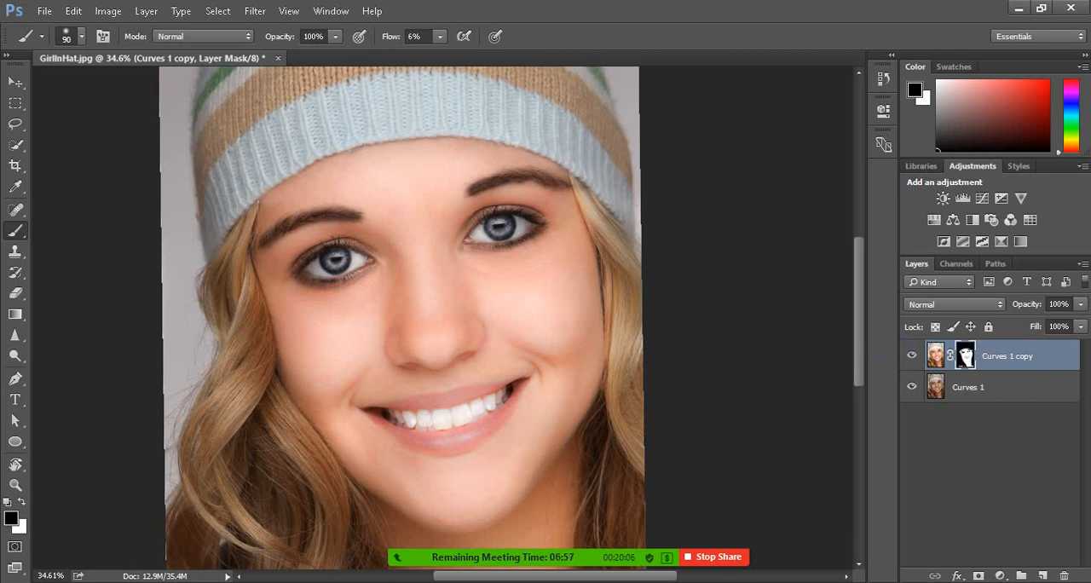
pyautogui.click(1008, 359)
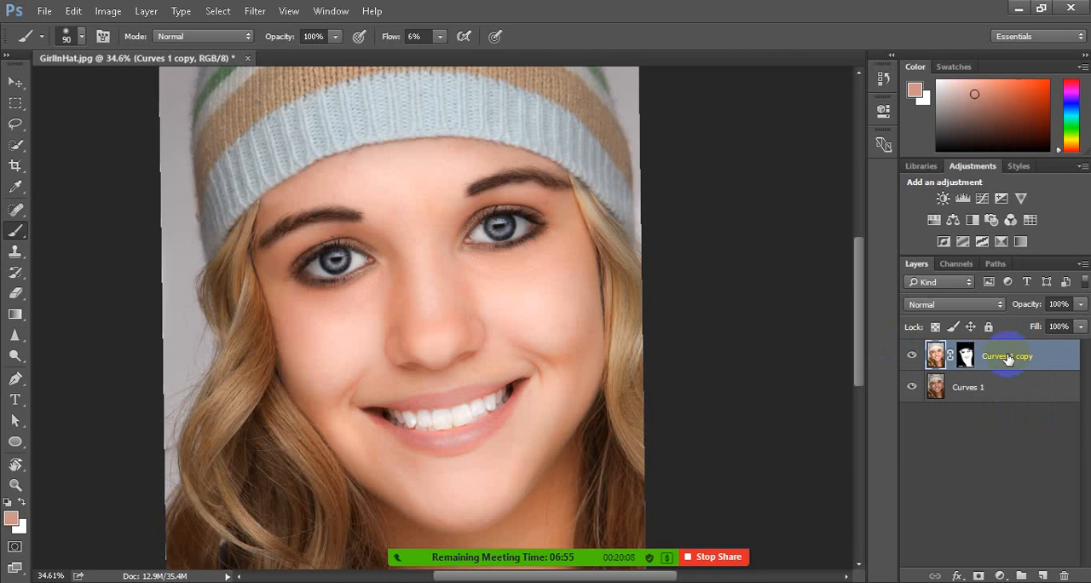
pyautogui.click(1001, 305)
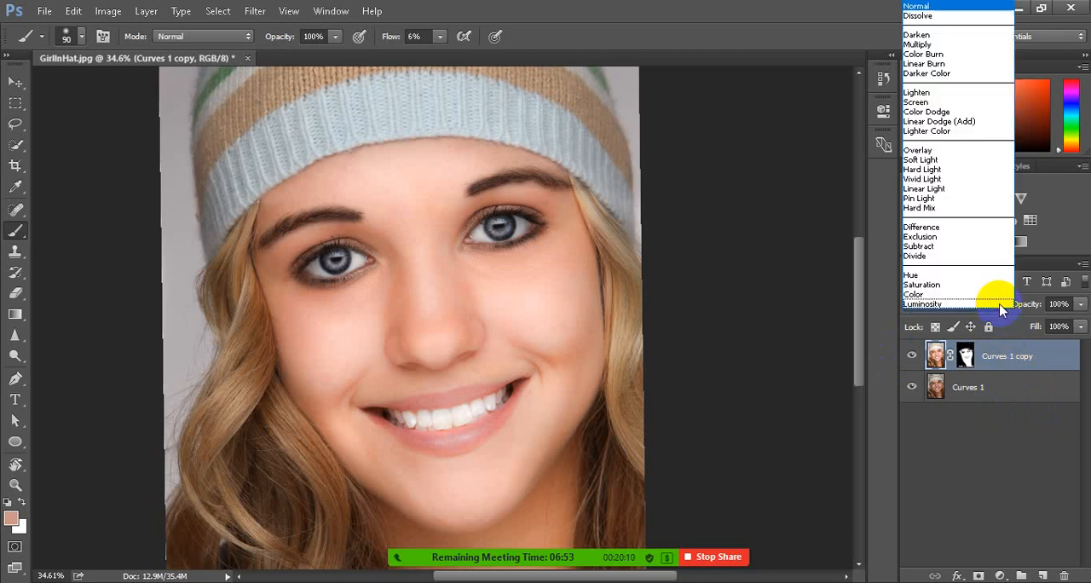
pyautogui.click(943, 43)
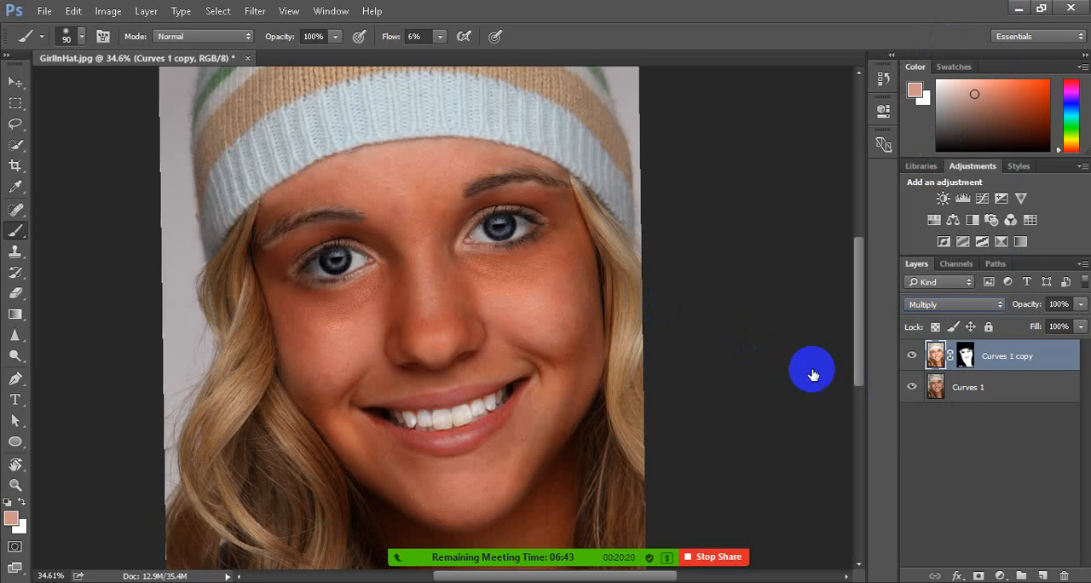
pyautogui.click(993, 383)
pyautogui.click(999, 362)
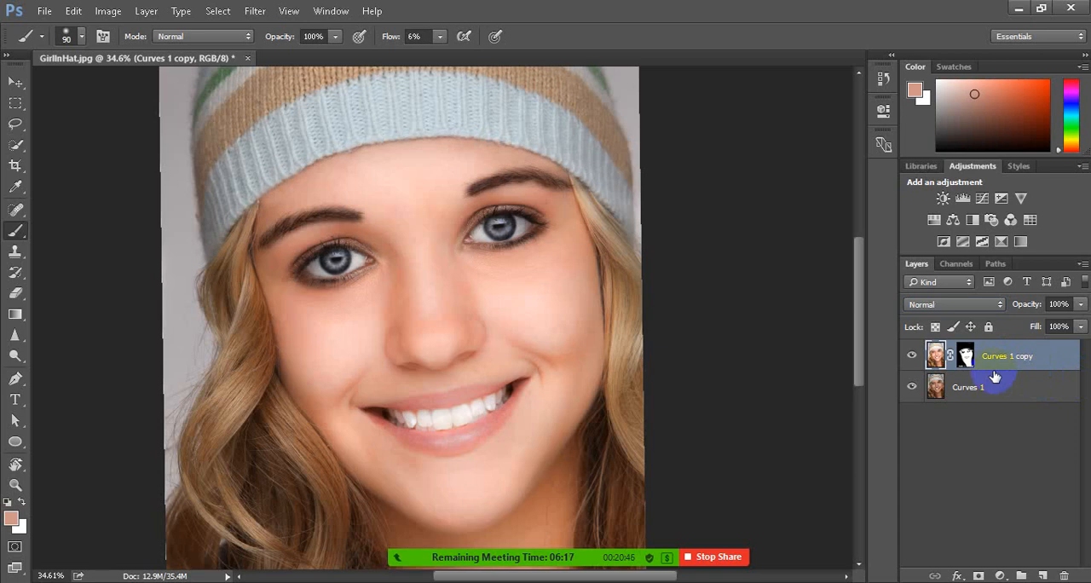
# Compare the whole portrait with and without the Curves 1 copy layer by toggling its visibility
pyautogui.scroll(-2, 520, 358)
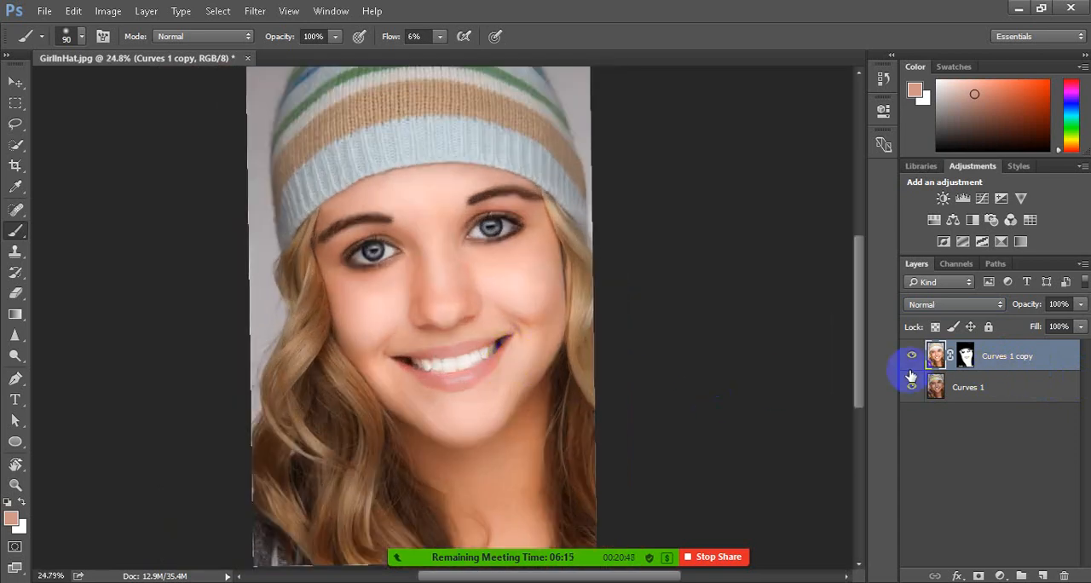
pyautogui.click(911, 355)
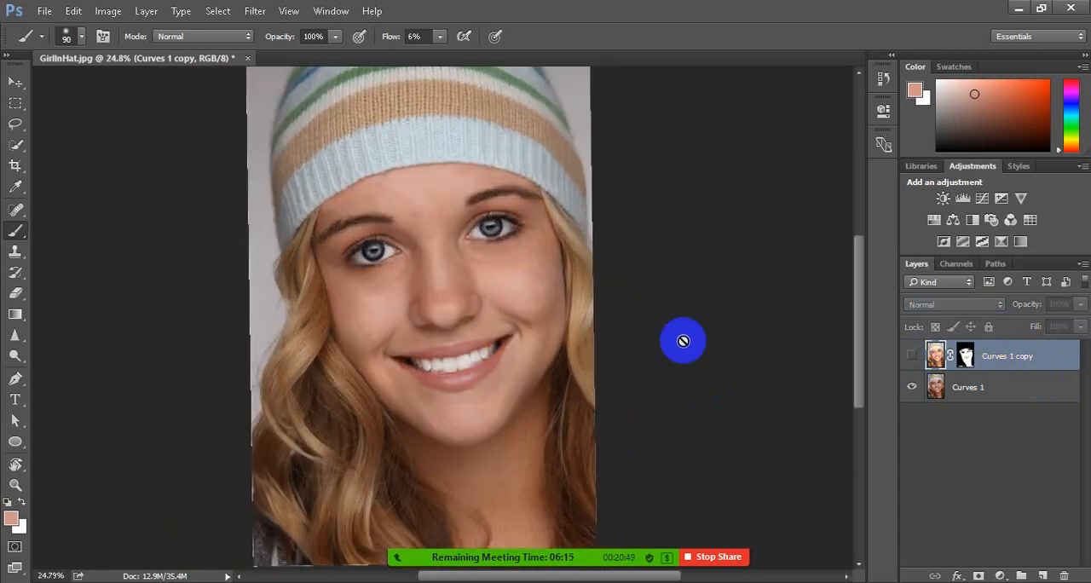
pyautogui.click(911, 355)
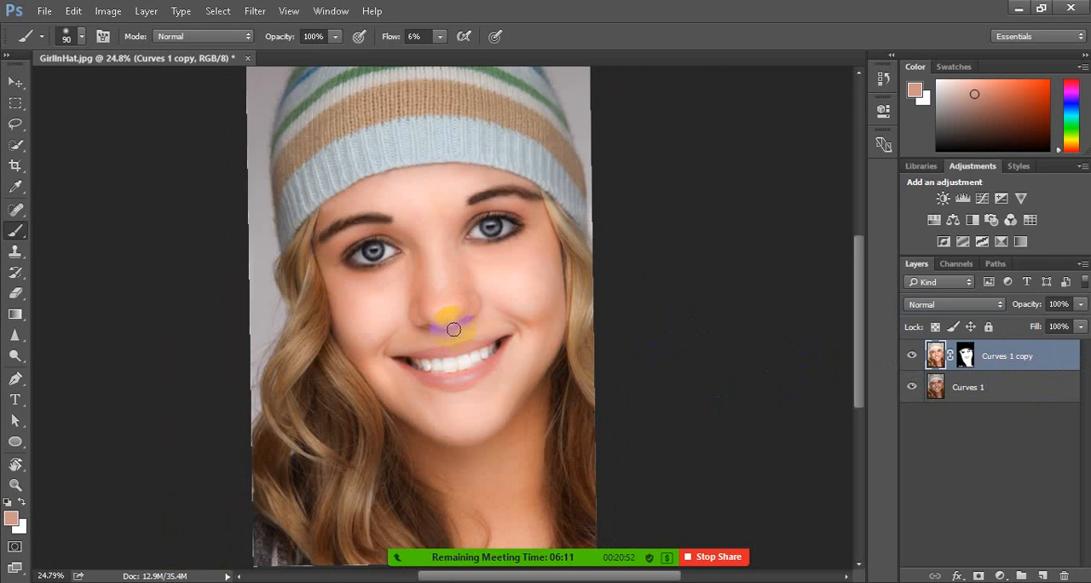
pyautogui.scroll(-1, 452, 327)
pyautogui.scroll(3, 491, 290)
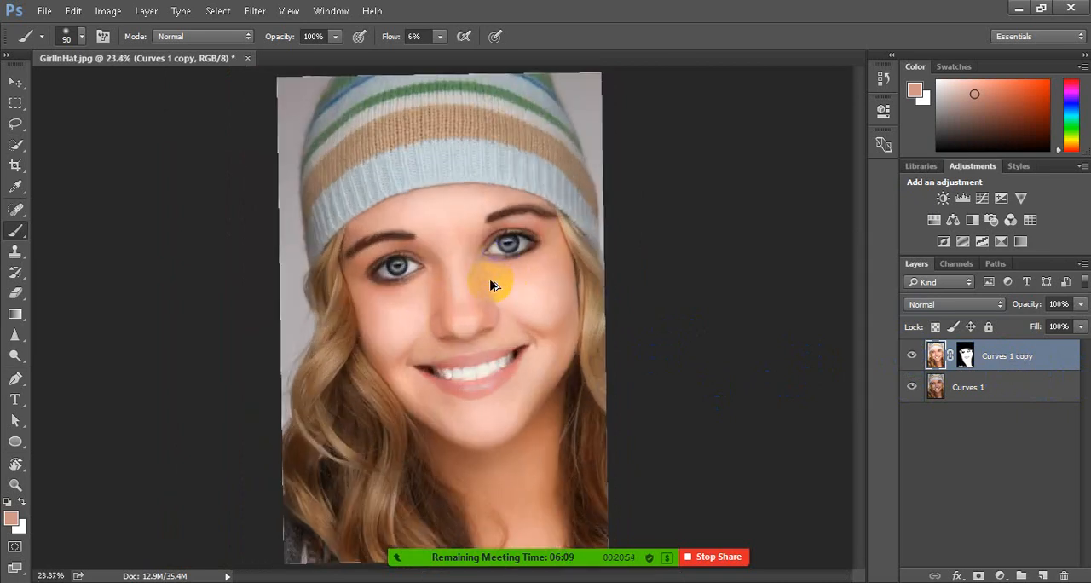
pyautogui.scroll(4, 403, 387)
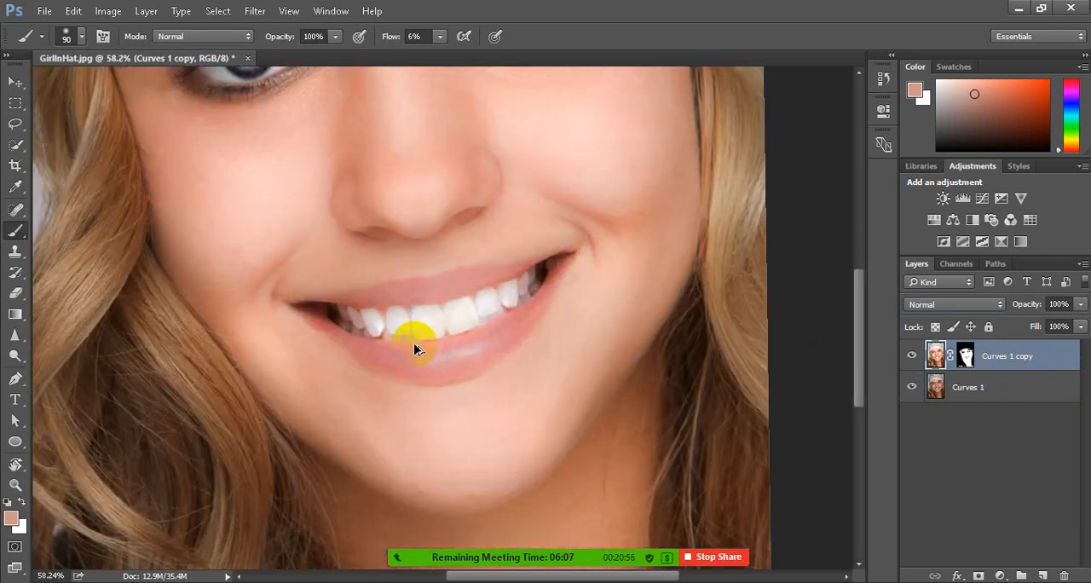
# Activate the Brush tool on the Curves 1 layer and examine the mouth and the whole face
pyautogui.click(17, 231)
pyautogui.click(75, 225)
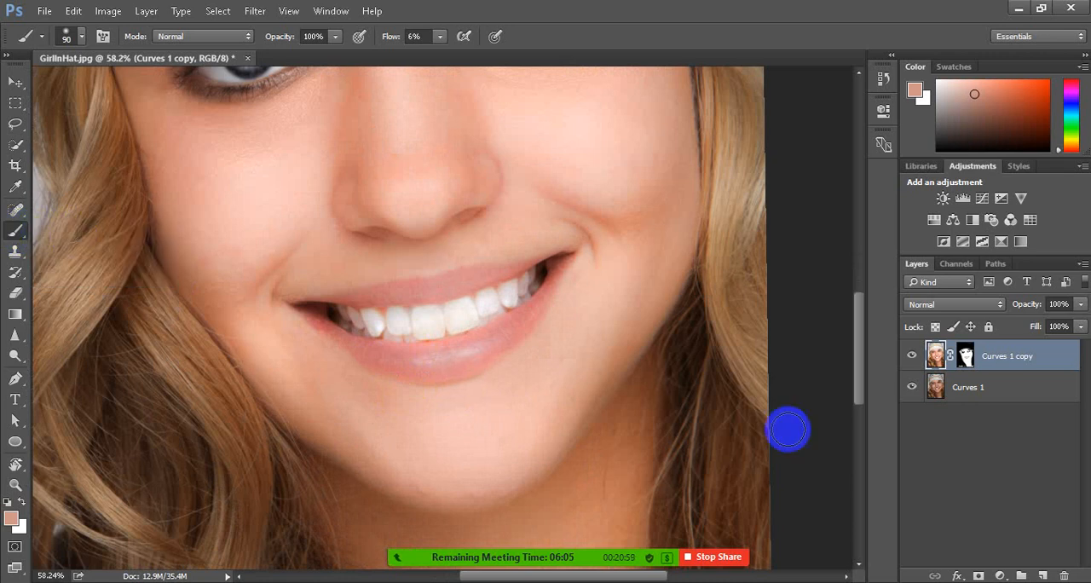
pyautogui.click(992, 389)
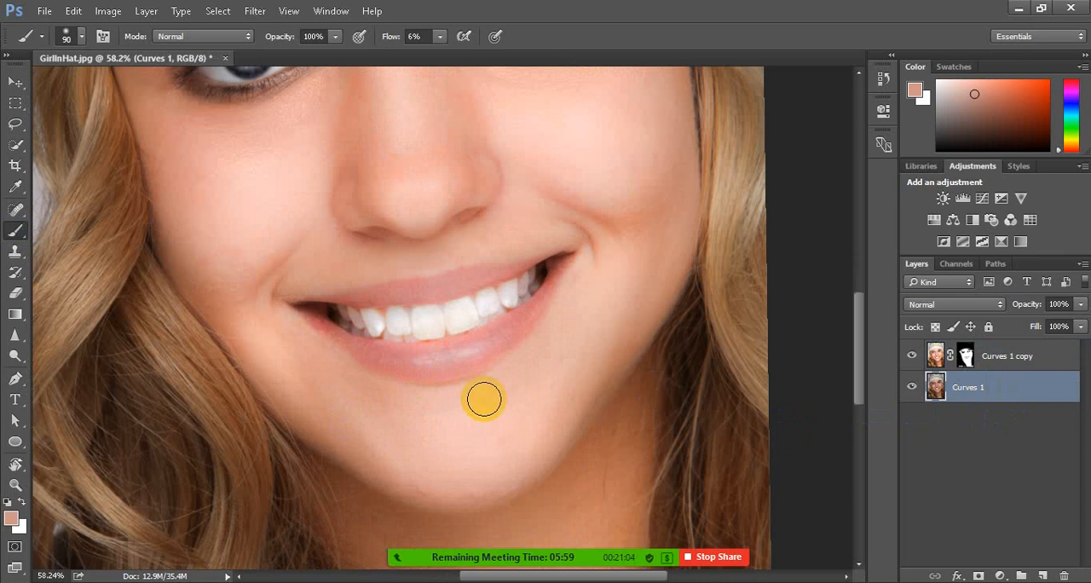
pyautogui.moveTo(367, 323)
pyautogui.mouseDown()
pyautogui.moveTo(514, 286)
pyautogui.moveTo(518, 317)
pyautogui.moveTo(401, 343)
pyautogui.moveTo(341, 314)
pyautogui.moveTo(524, 333)
pyautogui.mouseUp()
pyautogui.scroll(-5, 408, 381)
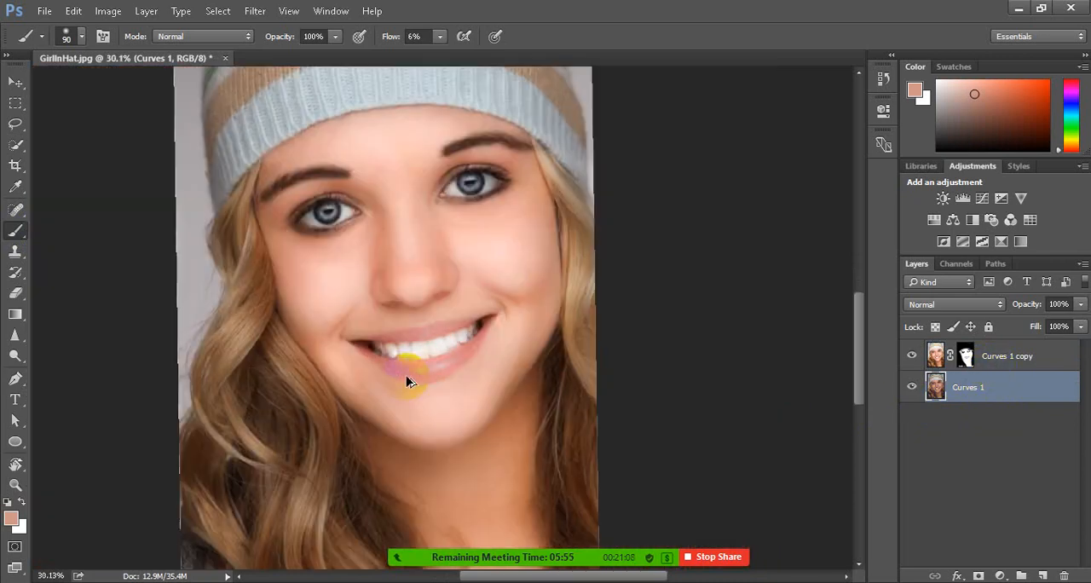
pyautogui.scroll(4, 463, 297)
pyautogui.scroll(-6, 463, 298)
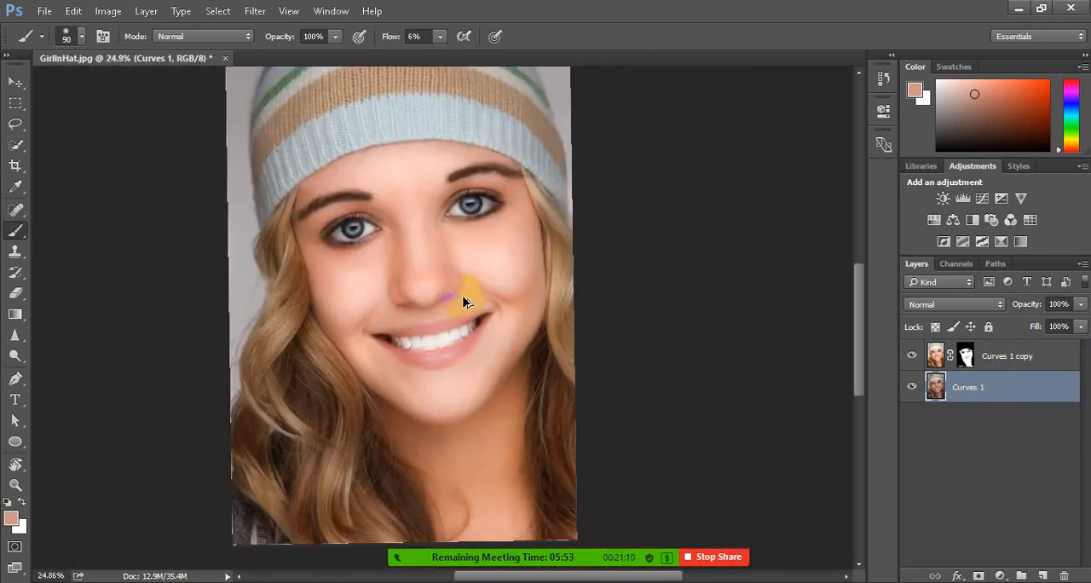
pyautogui.scroll(2, 409, 182)
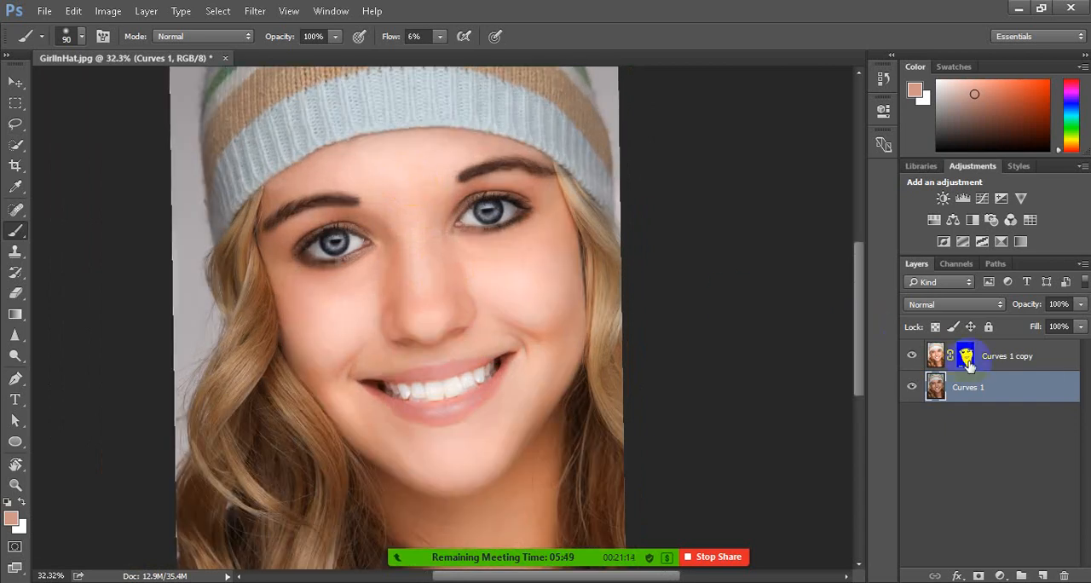
# Try Multiply once more as the blend mode of the Curves 1 copy layer
pyautogui.click(1009, 359)
pyautogui.moveTo(1002, 309); pyautogui.dragTo(942, 45)
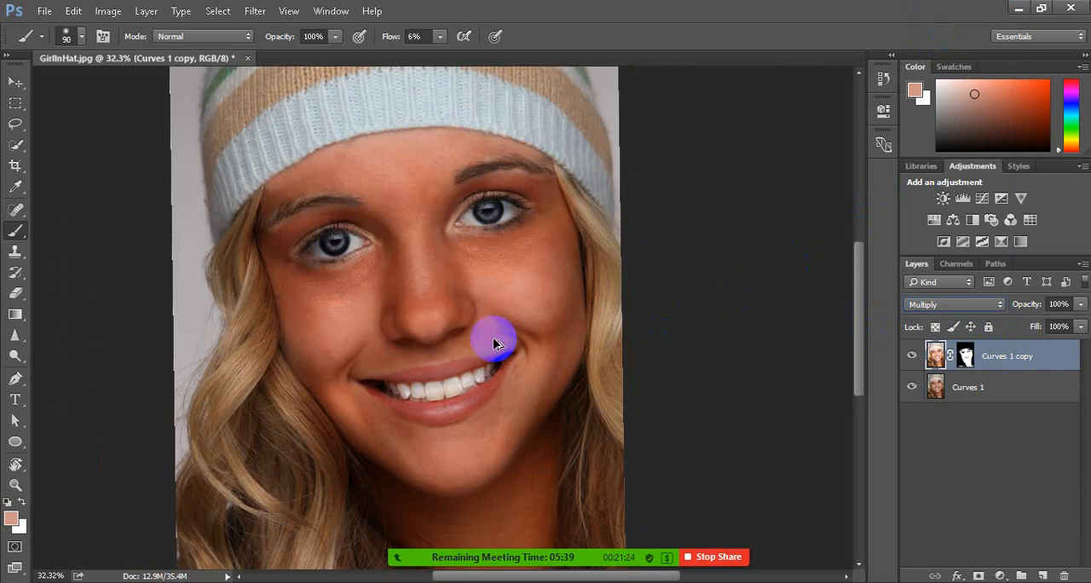
pyautogui.click(966, 357)
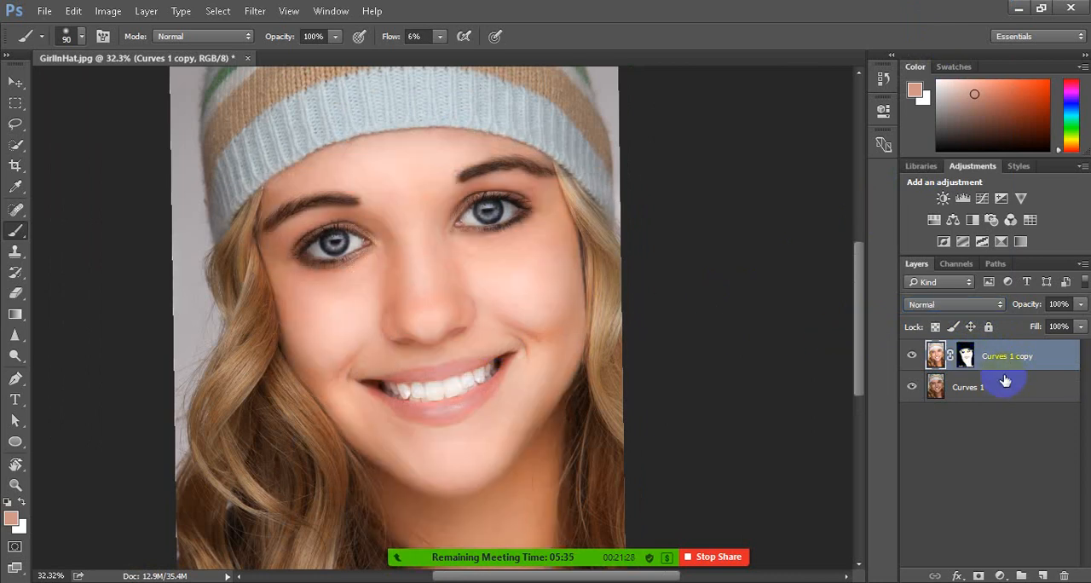
# Select the Curves 1 layer and set the foreground colour to bright red f72525 for the Brush tool
pyautogui.click(970, 388)
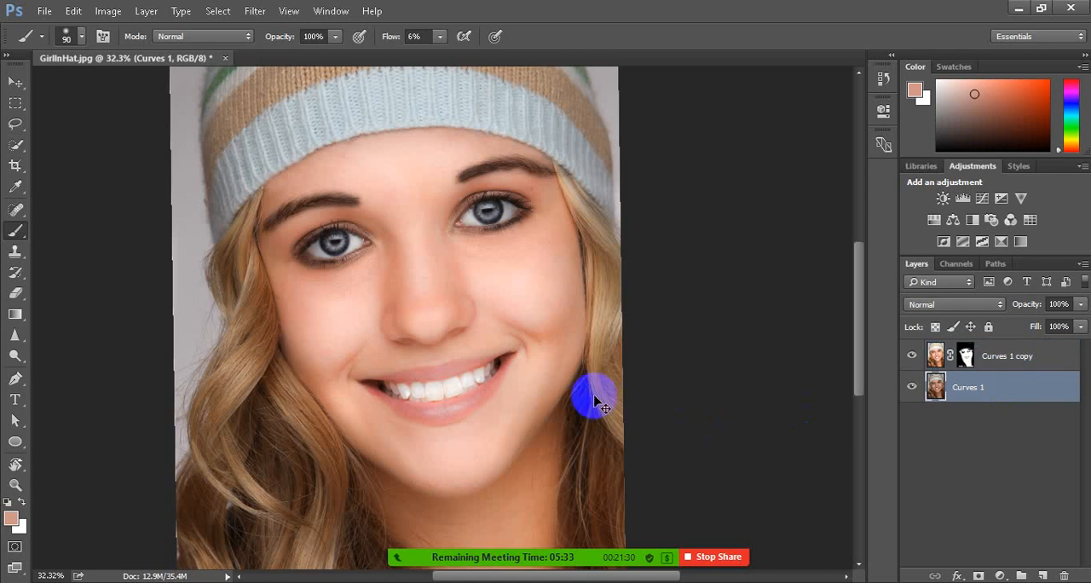
pyautogui.scroll(2, 419, 415)
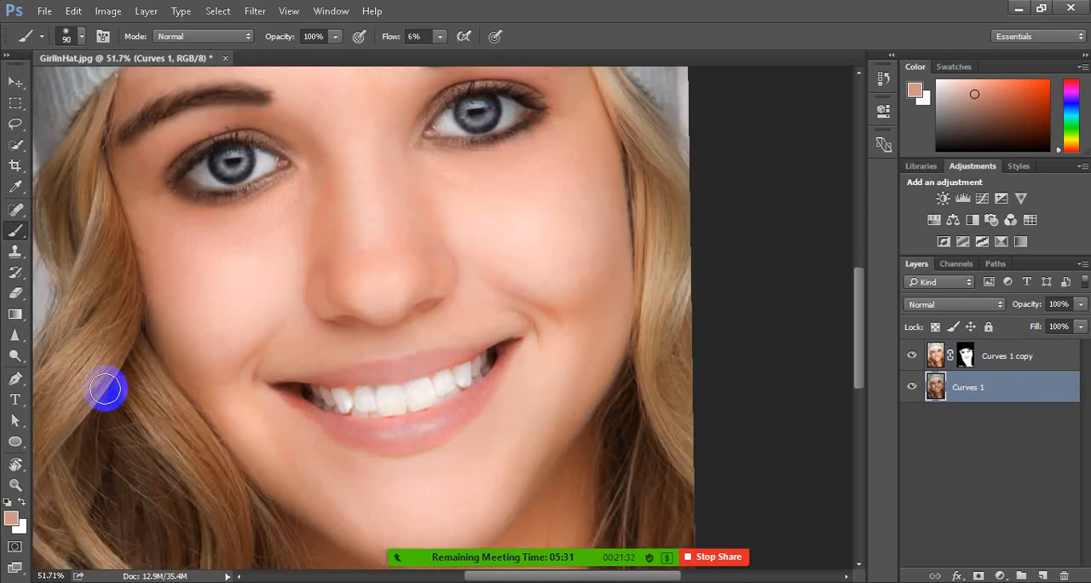
pyautogui.click(12, 233)
pyautogui.click(72, 232)
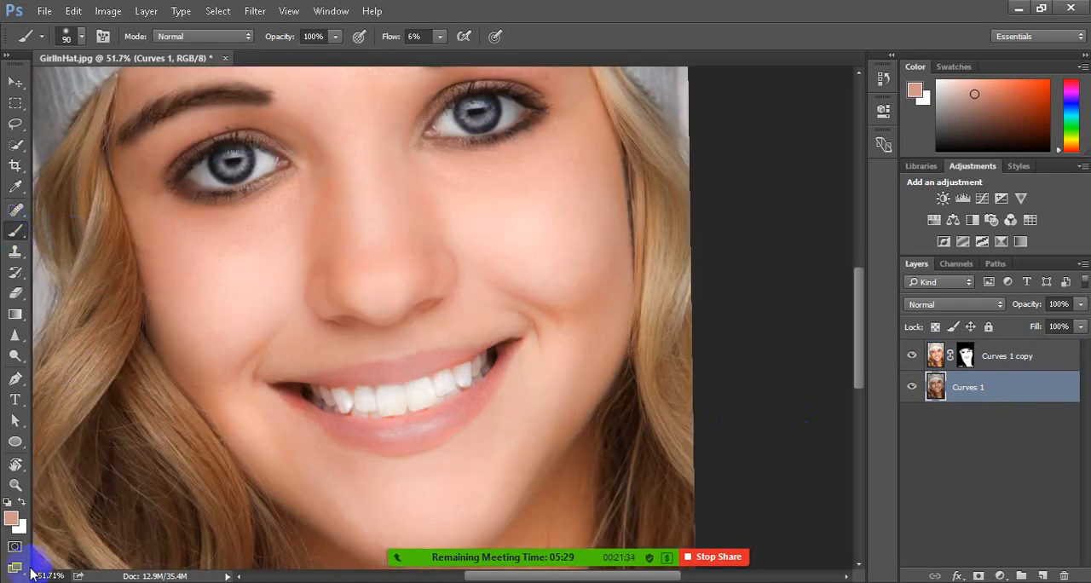
pyautogui.click(12, 520)
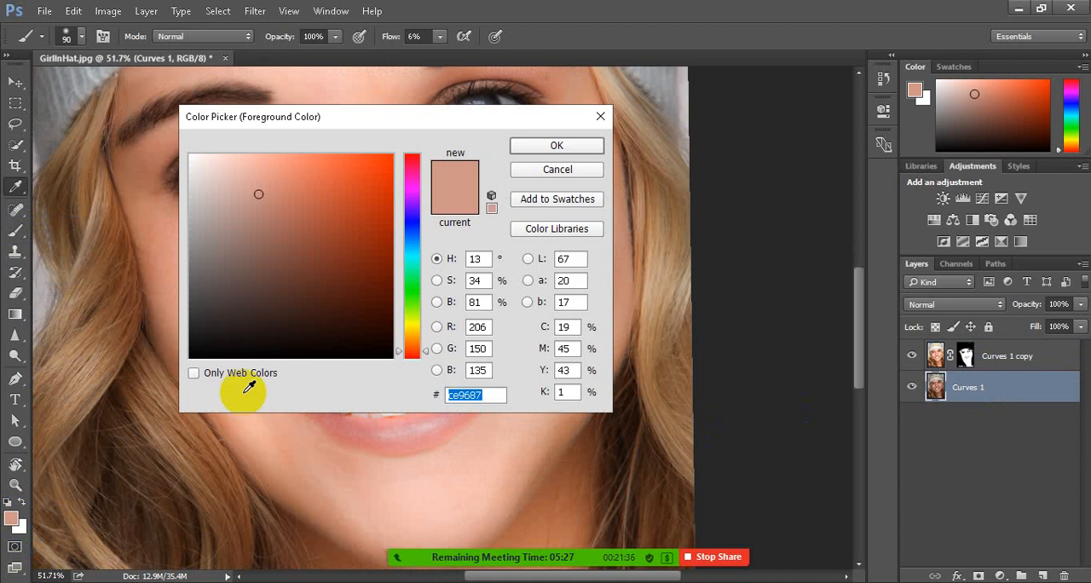
pyautogui.moveTo(348, 227); pyautogui.dragTo(373, 208)
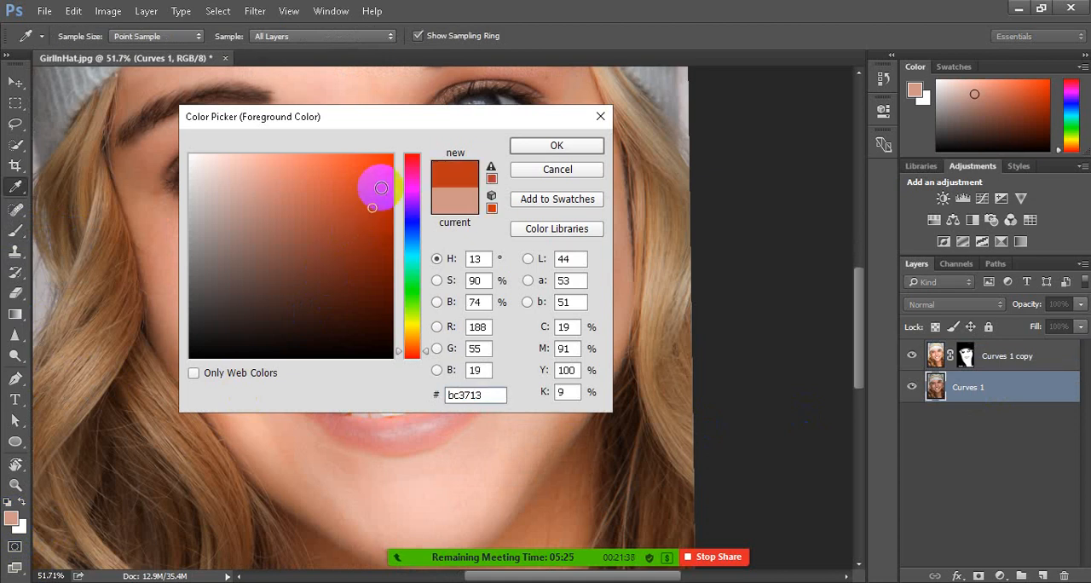
pyautogui.moveTo(412, 246); pyautogui.dragTo(390, 325)
pyautogui.click(334, 168)
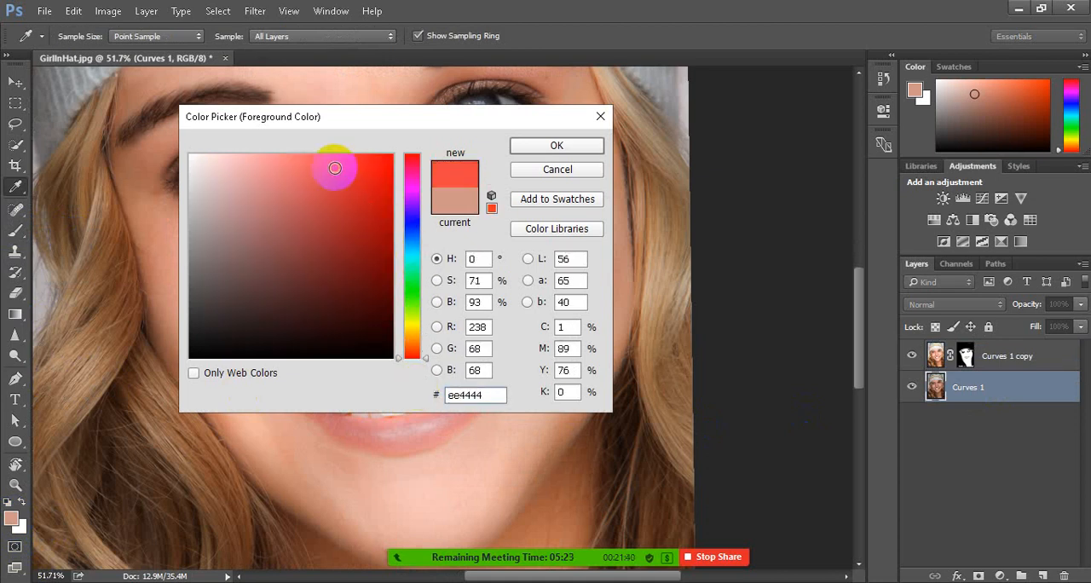
pyautogui.click(410, 256)
pyautogui.moveTo(410, 247); pyautogui.dragTo(404, 93)
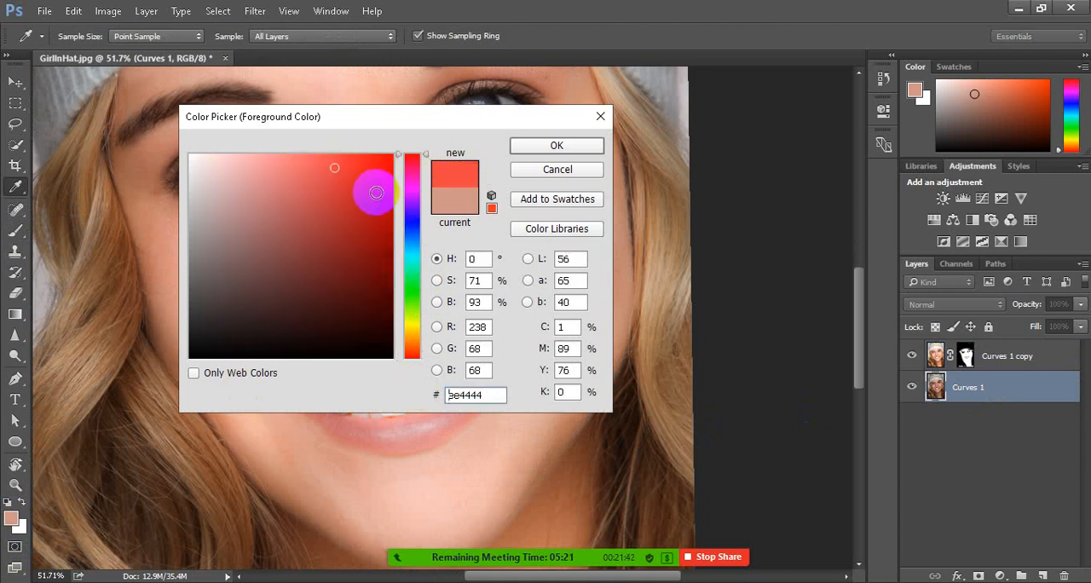
pyautogui.click(364, 204)
pyautogui.moveTo(363, 202)
pyautogui.mouseDown()
pyautogui.moveTo(338, 161)
pyautogui.moveTo(319, 156)
pyautogui.moveTo(363, 160)
pyautogui.moveTo(353, 163)
pyautogui.mouseUp()
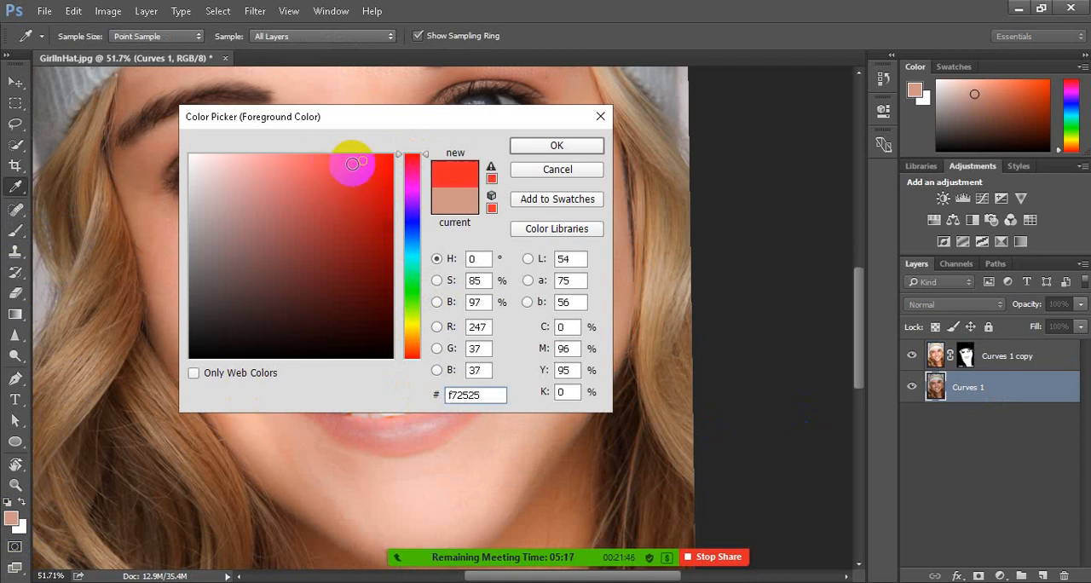
pyautogui.click(557, 146)
pyautogui.press('b')
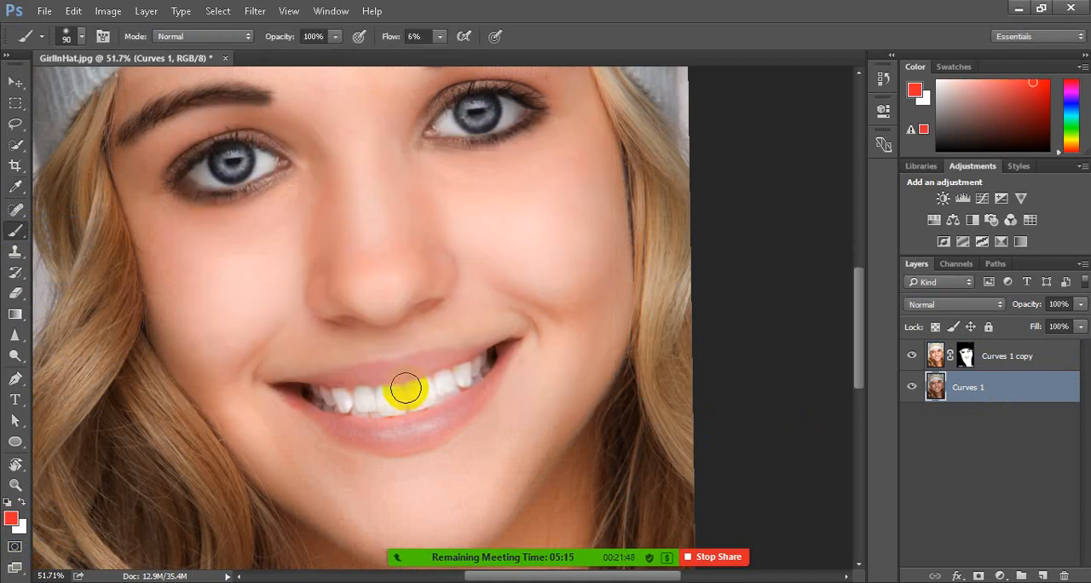
# Reduce the brush size to 60 and add a new empty layer above the Curves 1 copy layer
pyautogui.press('[')
pyautogui.press('[')
pyautogui.scroll(3, 406, 389)
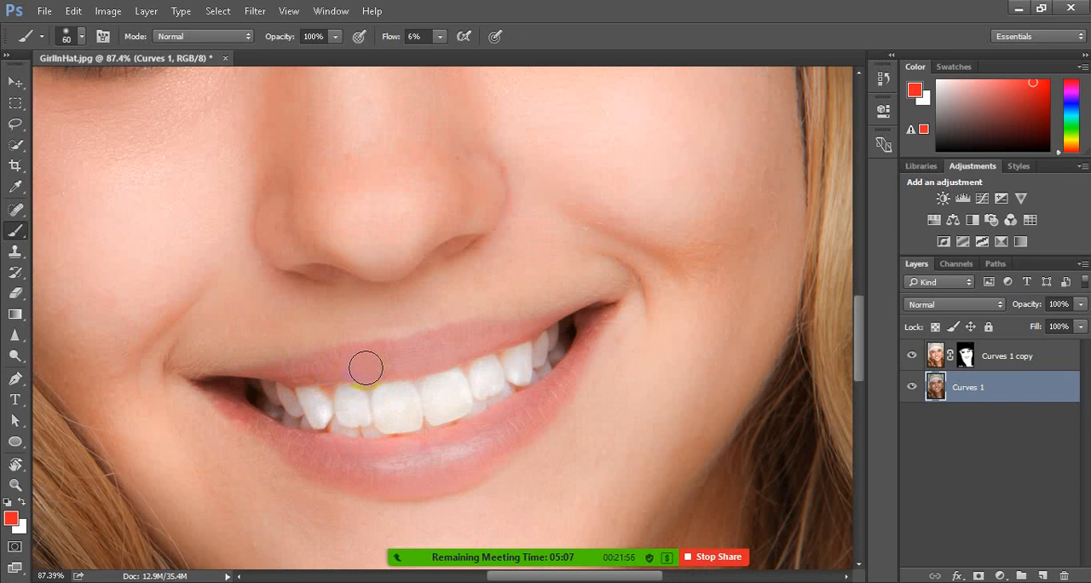
pyautogui.click(1011, 359)
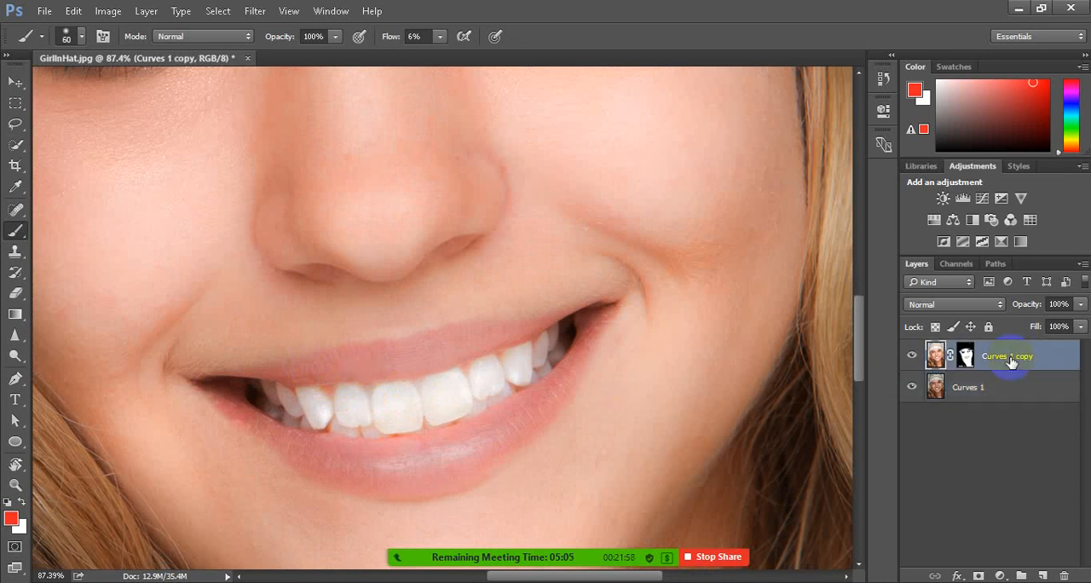
pyautogui.scroll(1, 506, 410)
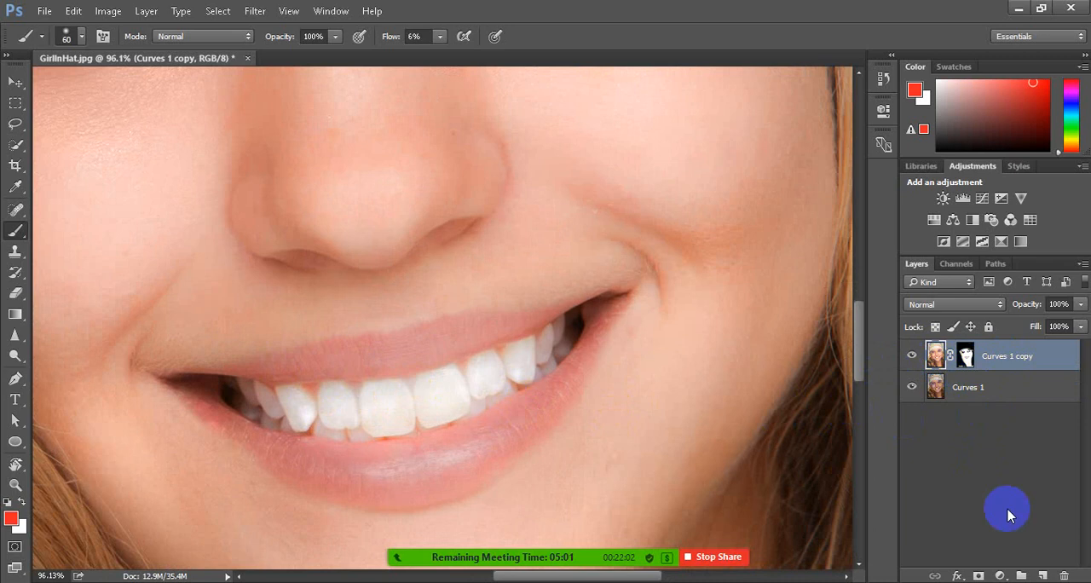
pyautogui.click(1043, 576)
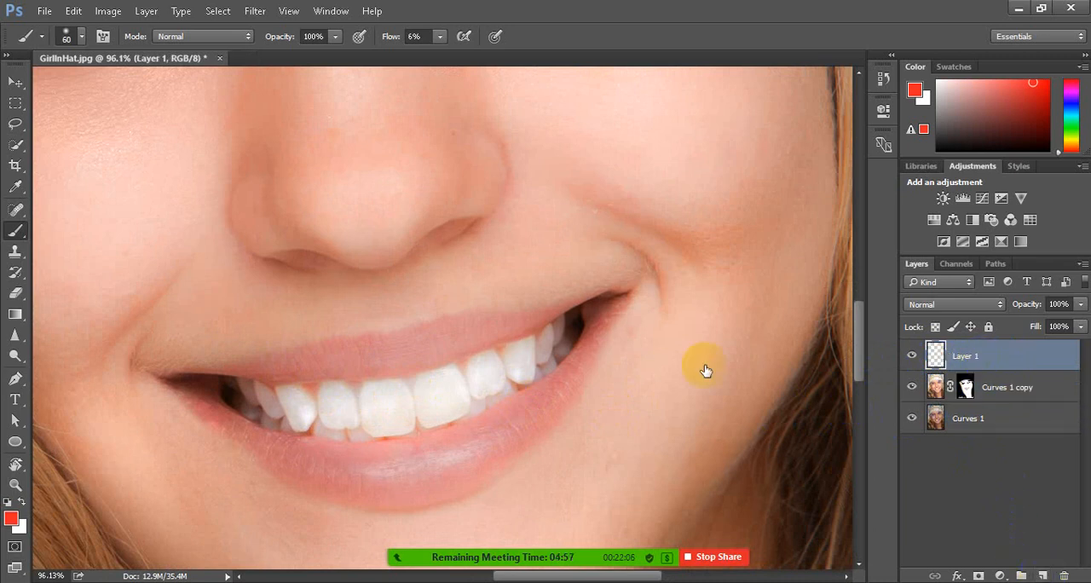
# Reduce the brush size to 35 and raise its flow to 100% for painting the lips on Layer 1
pyautogui.moveTo(256, 427); pyautogui.dragTo(260, 419)
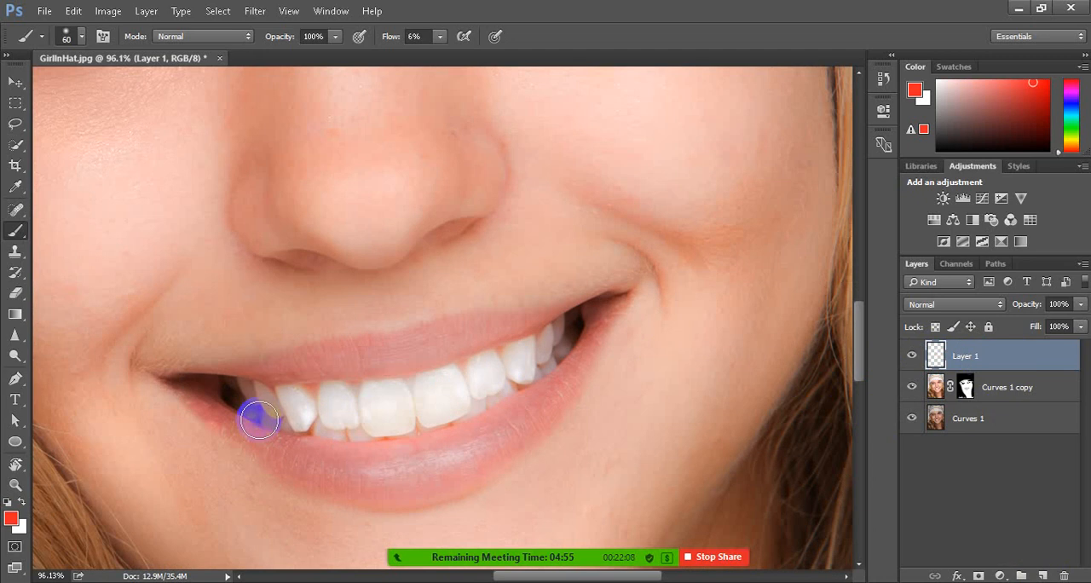
pyautogui.press('[')
pyautogui.press('[')
pyautogui.press('[')
pyautogui.press('[')
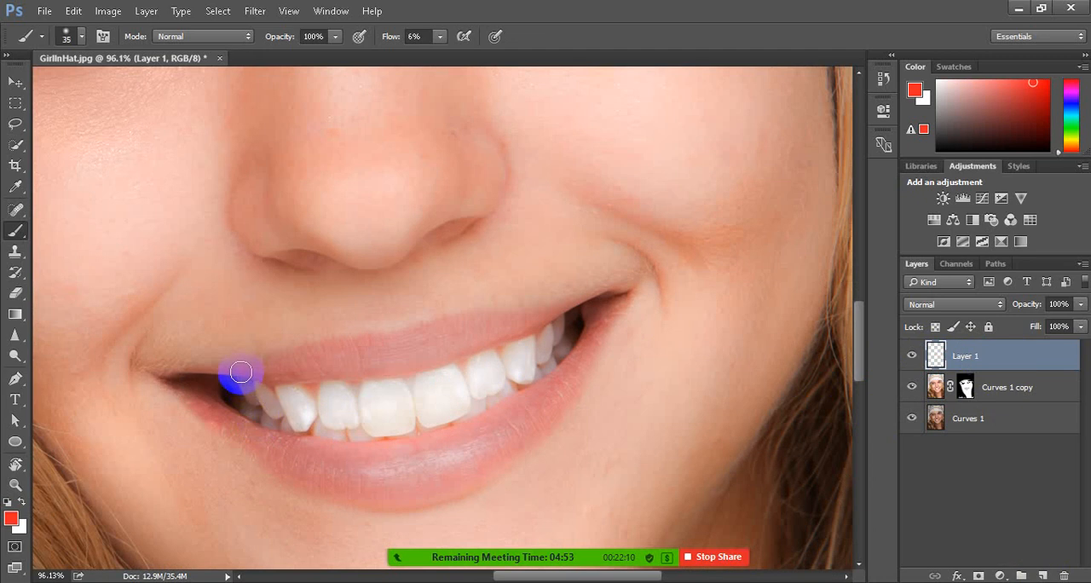
pyautogui.moveTo(247, 367); pyautogui.dragTo(259, 373)
pyautogui.moveTo(440, 36); pyautogui.dragTo(549, 60)
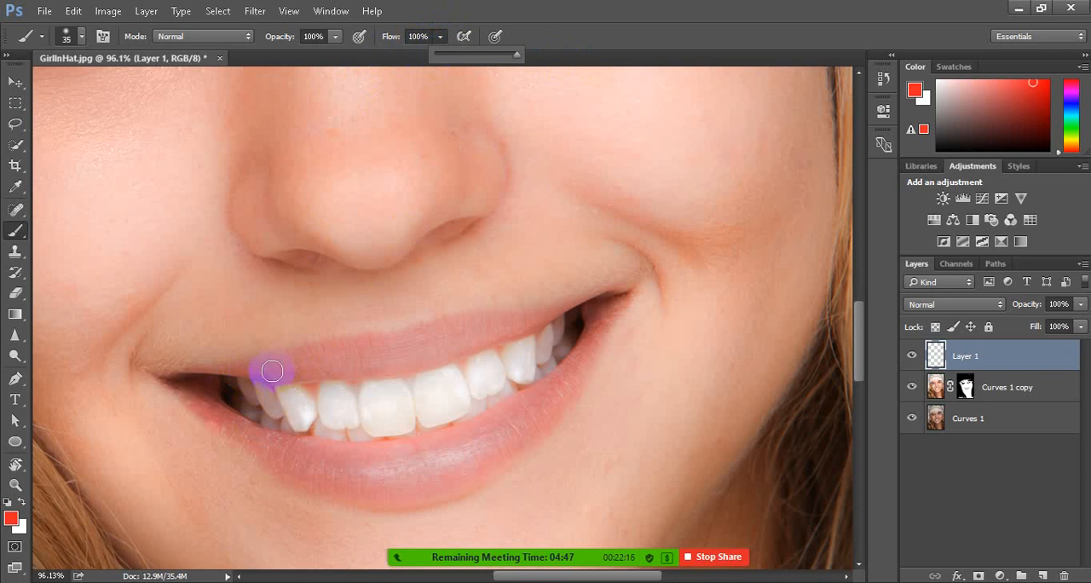
# Paint the upper and lower lips solid red on Layer 1, leaving the teeth and mouth corners' dark gaps unpainted
pyautogui.moveTo(249, 370)
pyautogui.mouseDown()
pyautogui.moveTo(370, 355)
pyautogui.moveTo(611, 294)
pyautogui.moveTo(556, 410)
pyautogui.moveTo(487, 469)
pyautogui.moveTo(416, 500)
pyautogui.moveTo(308, 487)
pyautogui.moveTo(228, 442)
pyautogui.moveTo(175, 388)
pyautogui.moveTo(235, 372)
pyautogui.moveTo(391, 372)
pyautogui.moveTo(581, 300)
pyautogui.moveTo(372, 373)
pyautogui.mouseUp()
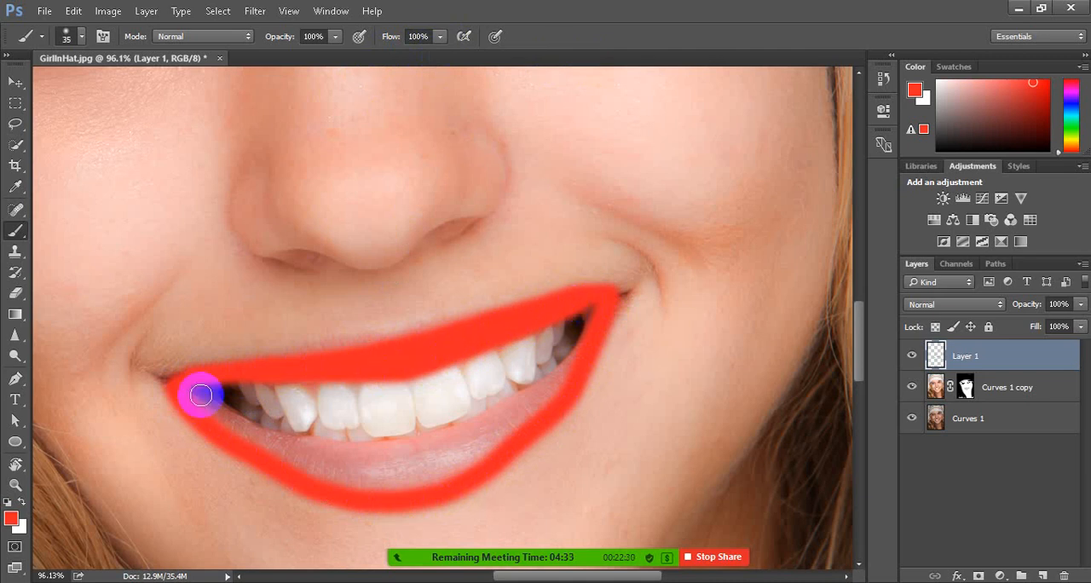
pyautogui.moveTo(202, 395)
pyautogui.mouseDown()
pyautogui.moveTo(312, 462)
pyautogui.moveTo(381, 476)
pyautogui.moveTo(440, 467)
pyautogui.moveTo(538, 419)
pyautogui.moveTo(594, 335)
pyautogui.moveTo(554, 386)
pyautogui.moveTo(477, 431)
pyautogui.moveTo(329, 452)
pyautogui.moveTo(264, 434)
pyautogui.moveTo(383, 462)
pyautogui.moveTo(452, 462)
pyautogui.moveTo(505, 444)
pyautogui.moveTo(415, 457)
pyautogui.moveTo(488, 441)
pyautogui.moveTo(369, 482)
pyautogui.moveTo(338, 482)
pyautogui.moveTo(420, 472)
pyautogui.moveTo(315, 471)
pyautogui.moveTo(347, 480)
pyautogui.moveTo(474, 461)
pyautogui.moveTo(423, 482)
pyautogui.moveTo(540, 407)
pyautogui.moveTo(515, 428)
pyautogui.moveTo(328, 462)
pyautogui.moveTo(265, 444)
pyautogui.mouseUp()
pyautogui.moveTo(612, 297)
pyautogui.mouseDown()
pyautogui.moveTo(594, 323)
pyautogui.moveTo(609, 305)
pyautogui.moveTo(572, 295)
pyautogui.moveTo(172, 385)
pyautogui.moveTo(231, 440)
pyautogui.moveTo(329, 477)
pyautogui.moveTo(389, 482)
pyautogui.mouseUp()
pyautogui.click(936, 357)
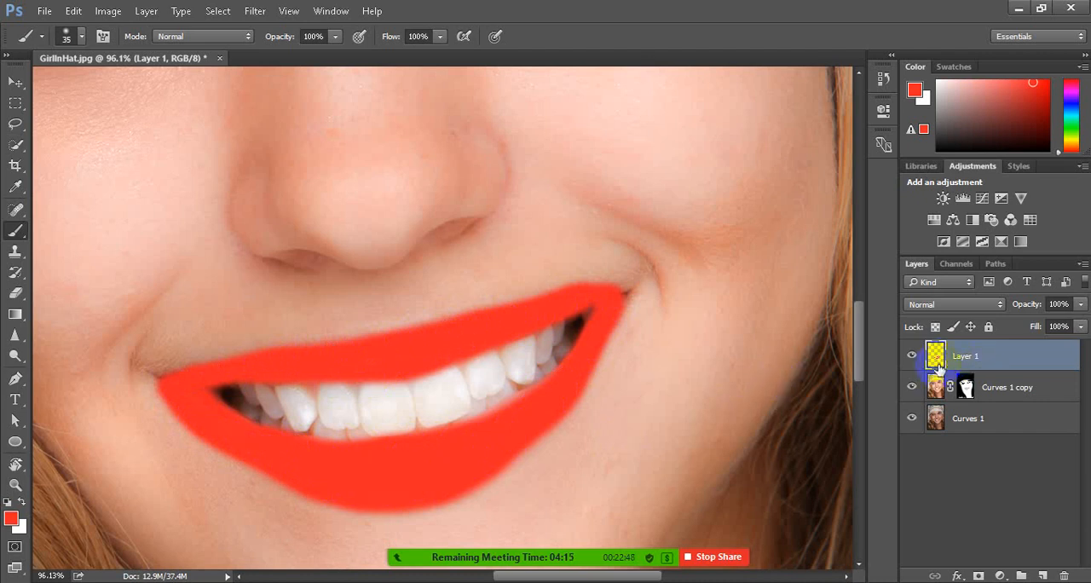
pyautogui.click(935, 362)
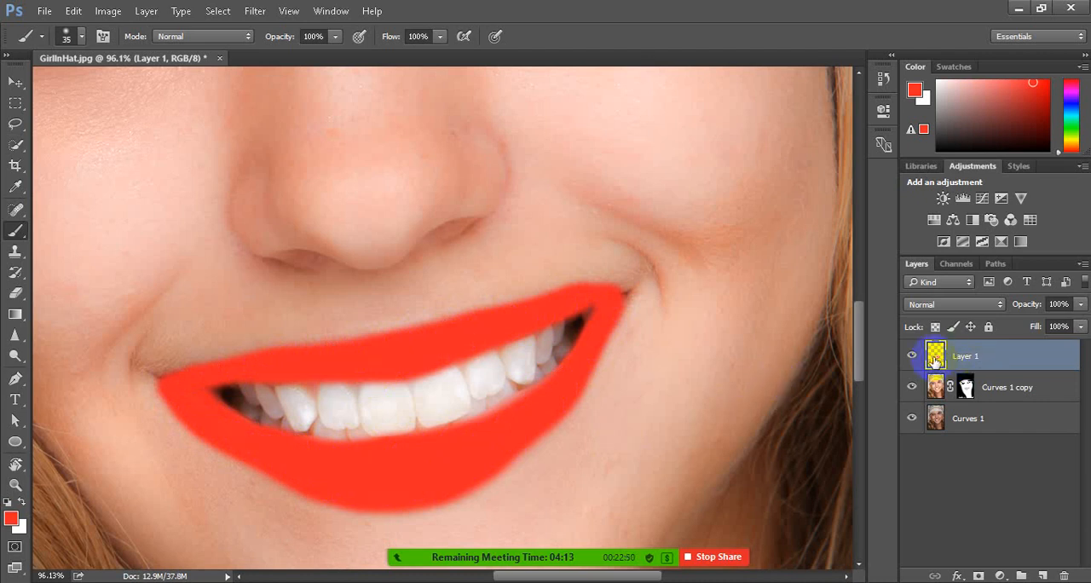
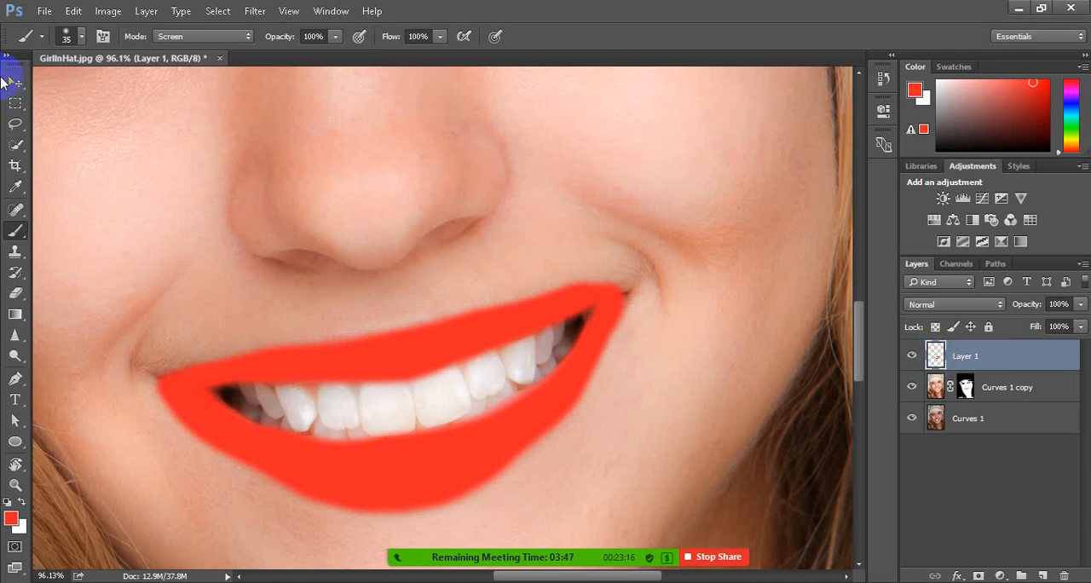
# Activate the Move tool and cycle Layer 1 through the blend modes from Normal to Subtract
pyautogui.click(15, 82)
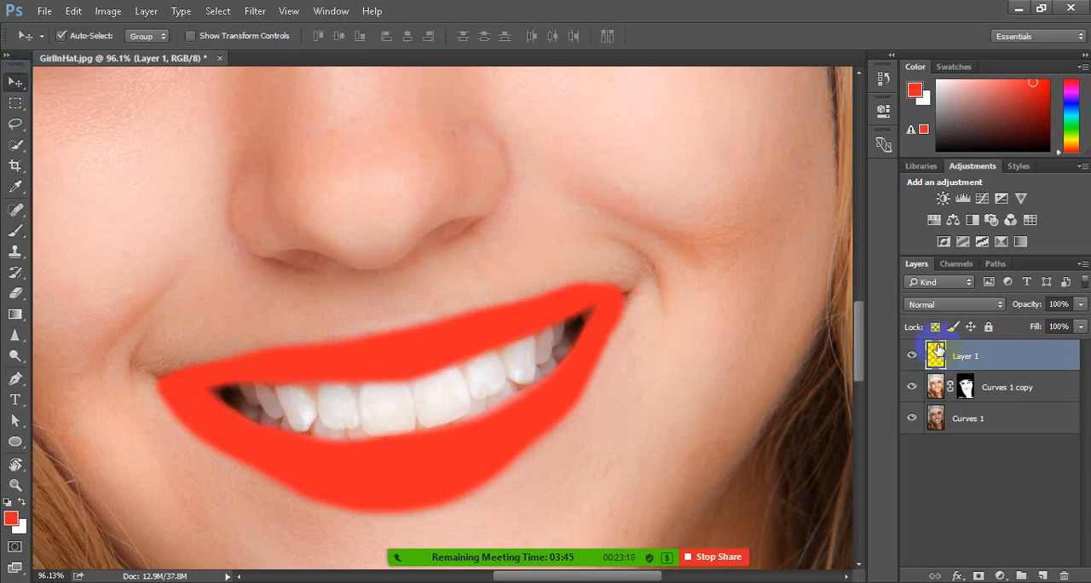
pyautogui.hotkey('shift', '+')
pyautogui.hotkey('shift', '+')
pyautogui.hotkey('shift', '+')
pyautogui.hotkey('shift', '+')
pyautogui.hotkey('shift', '+')
pyautogui.hotkey('shift', '+')
pyautogui.hotkey('shift', '+')
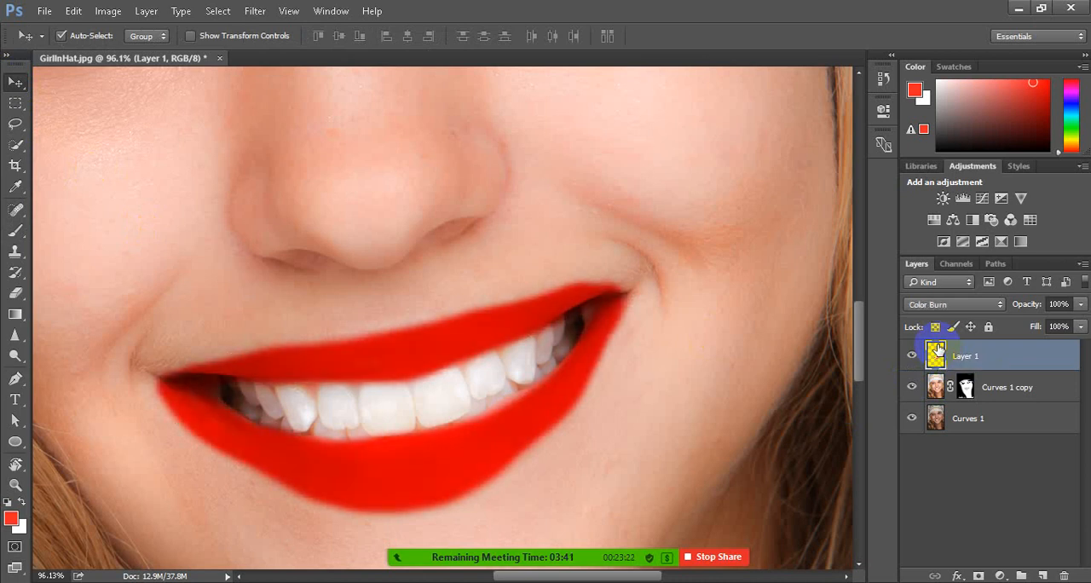
pyautogui.hotkey('shift', '+')
pyautogui.hotkey('shift', '+')
pyautogui.hotkey('shift', '+')
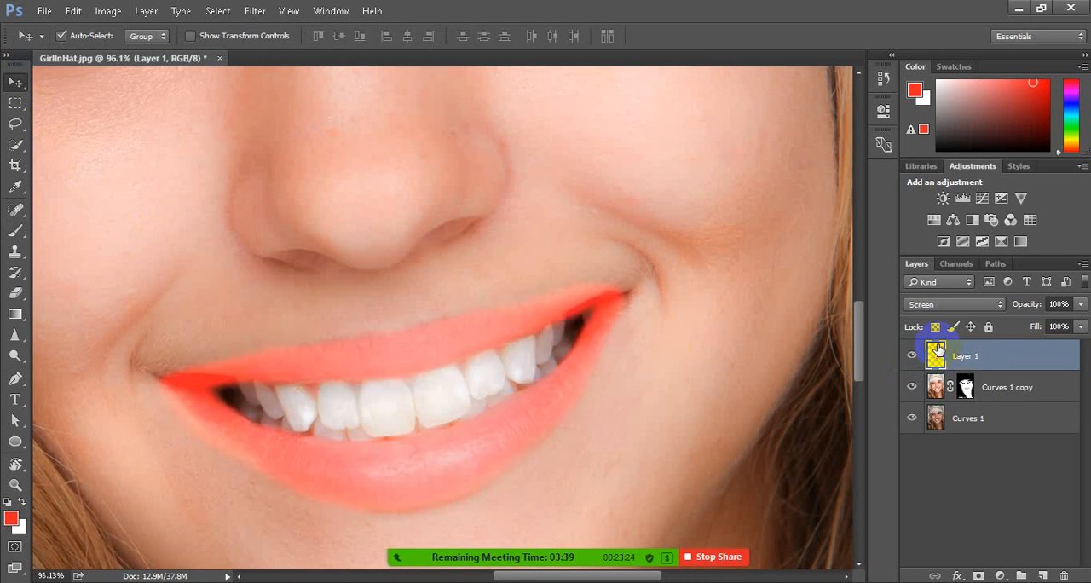
pyautogui.hotkey('shift', '+')
pyautogui.hotkey('shift', '+')
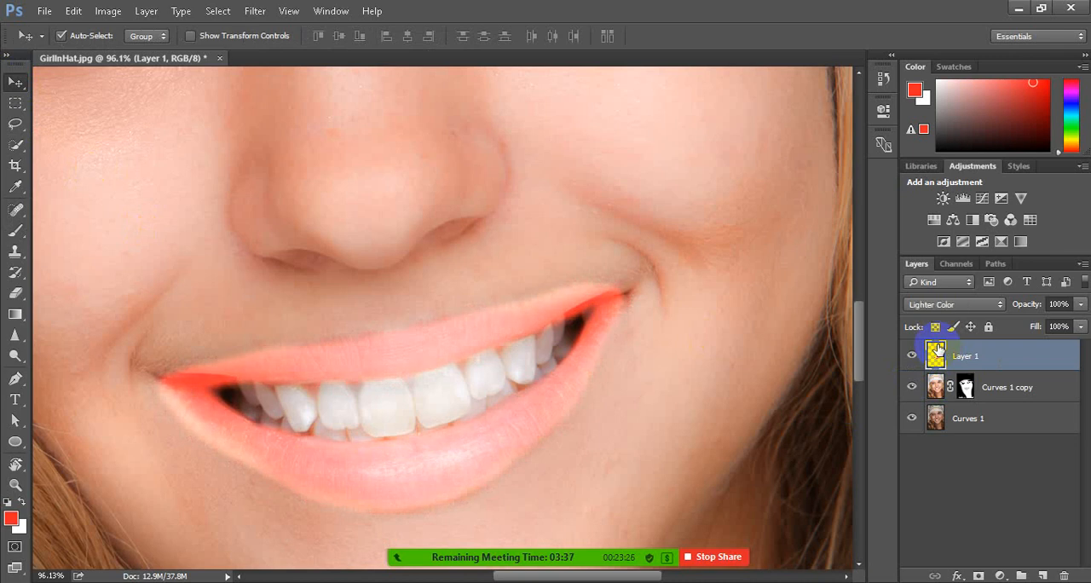
pyautogui.hotkey('shift', '+')
pyautogui.hotkey('shift', '+')
pyautogui.hotkey('shift', '+')
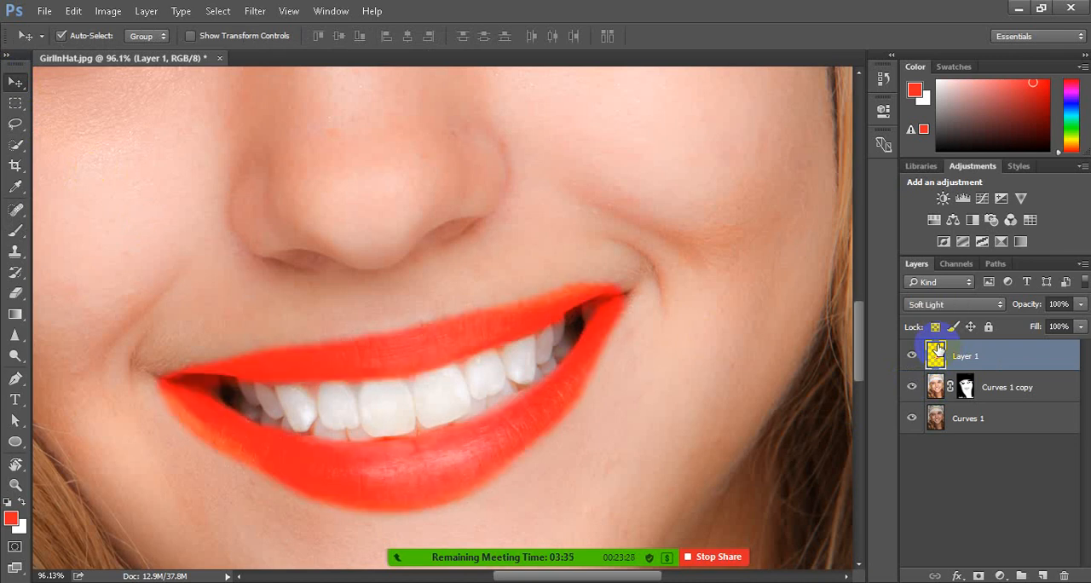
pyautogui.hotkey('shift', '+')
pyautogui.hotkey('shift', '+')
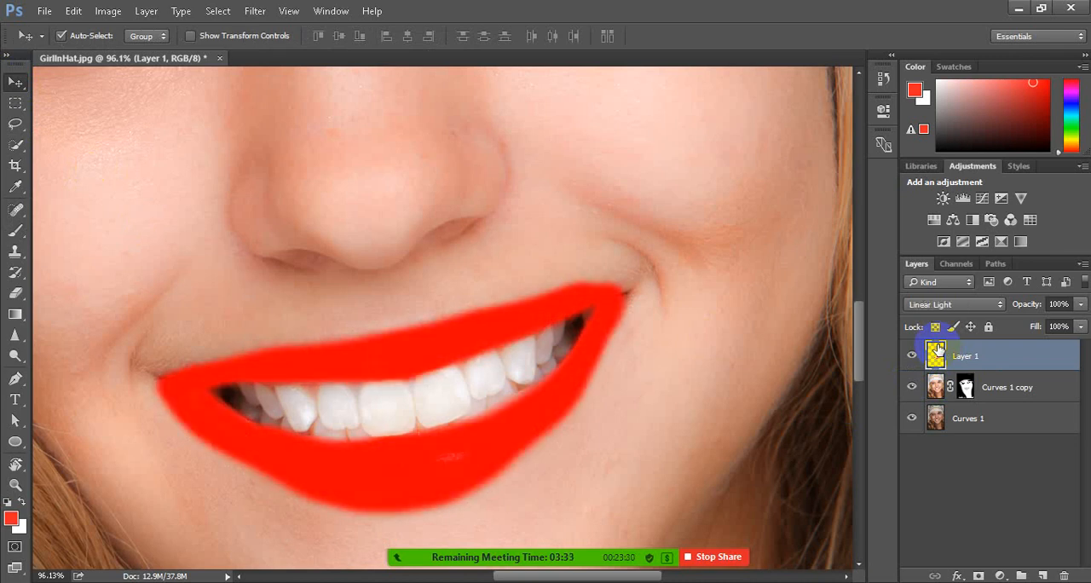
pyautogui.hotkey('shift', '+')
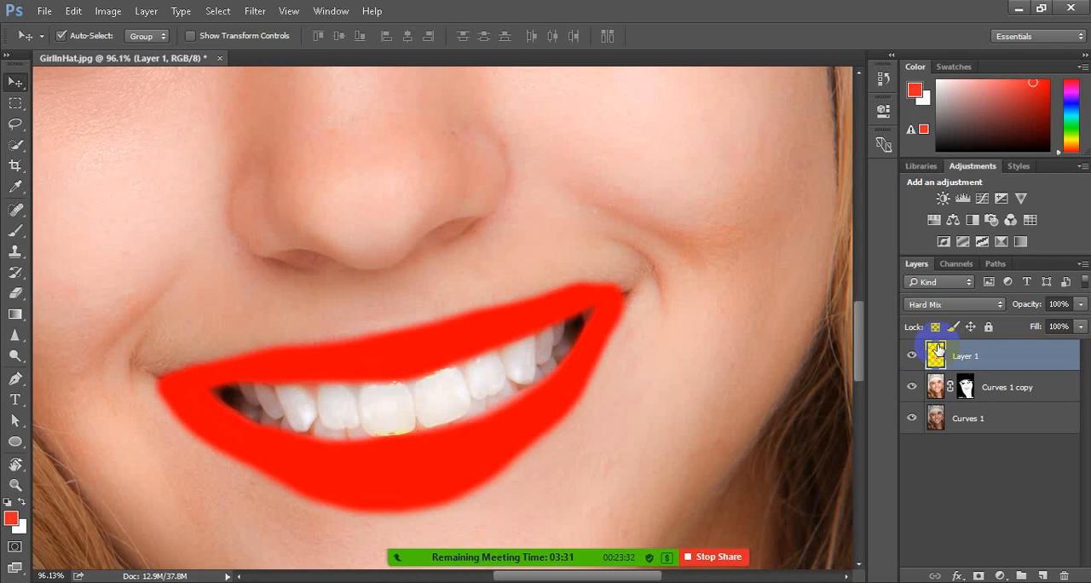
pyautogui.hotkey('shift', '+')
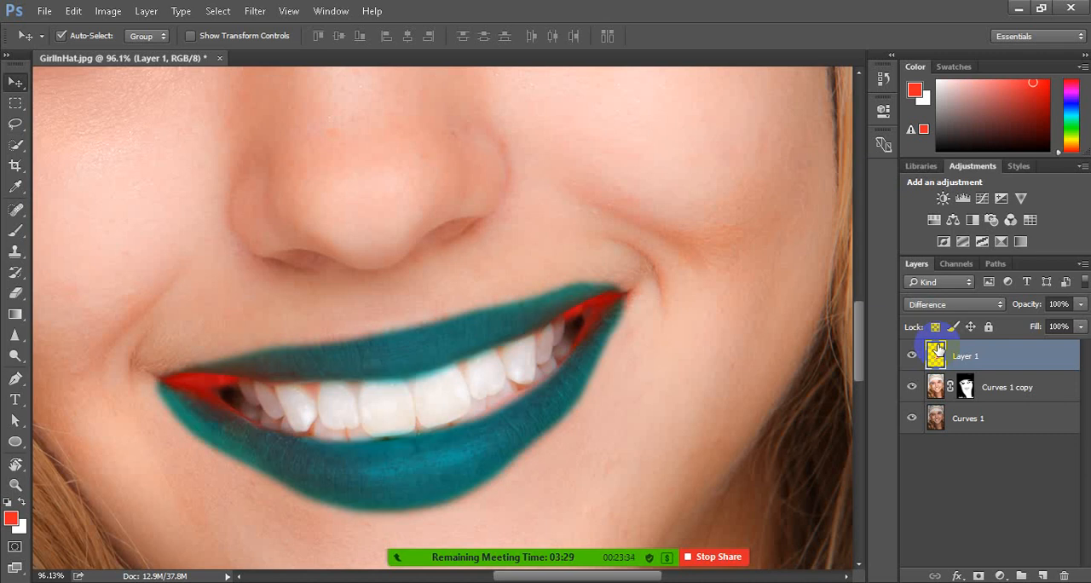
pyautogui.hotkey('shift', '+')
pyautogui.hotkey('shift', '+')
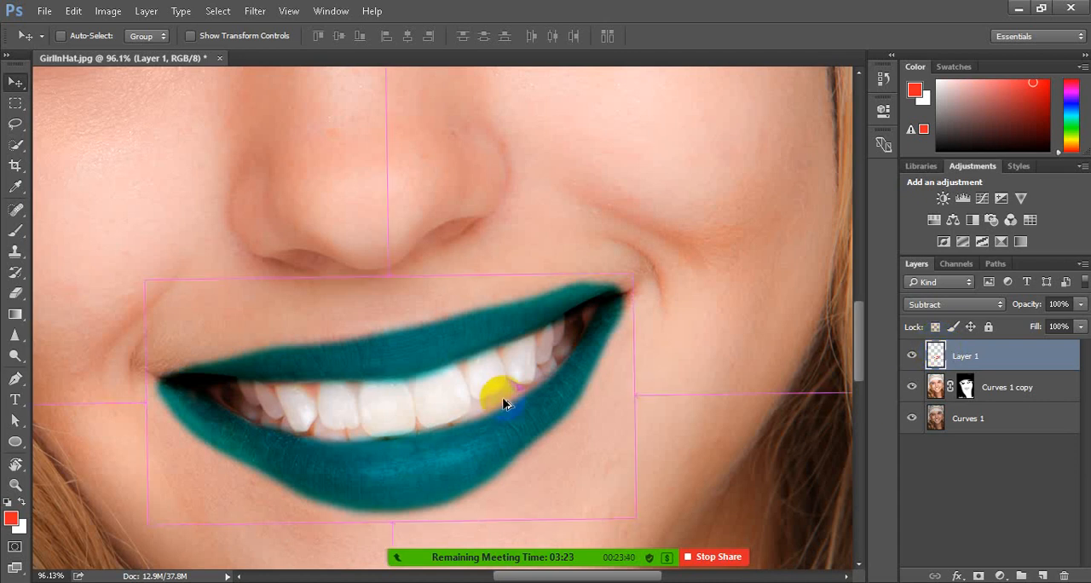
# Examine the recoloured lips close up and in the context of the whole portrait
pyautogui.hscroll(3, 502, 401)
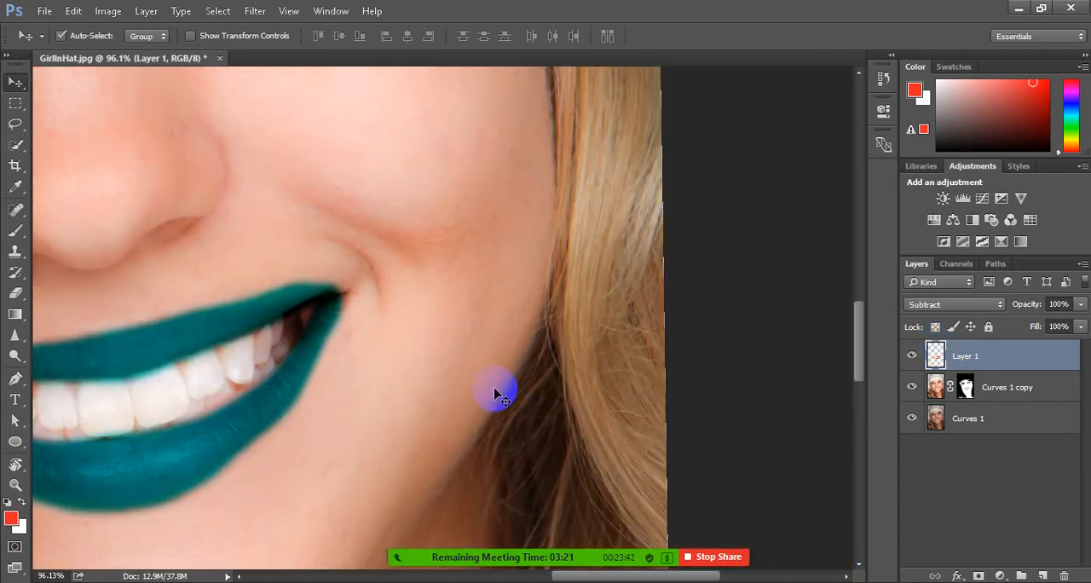
pyautogui.scroll(-4, 342, 394)
pyautogui.scroll(-2, 291, 402)
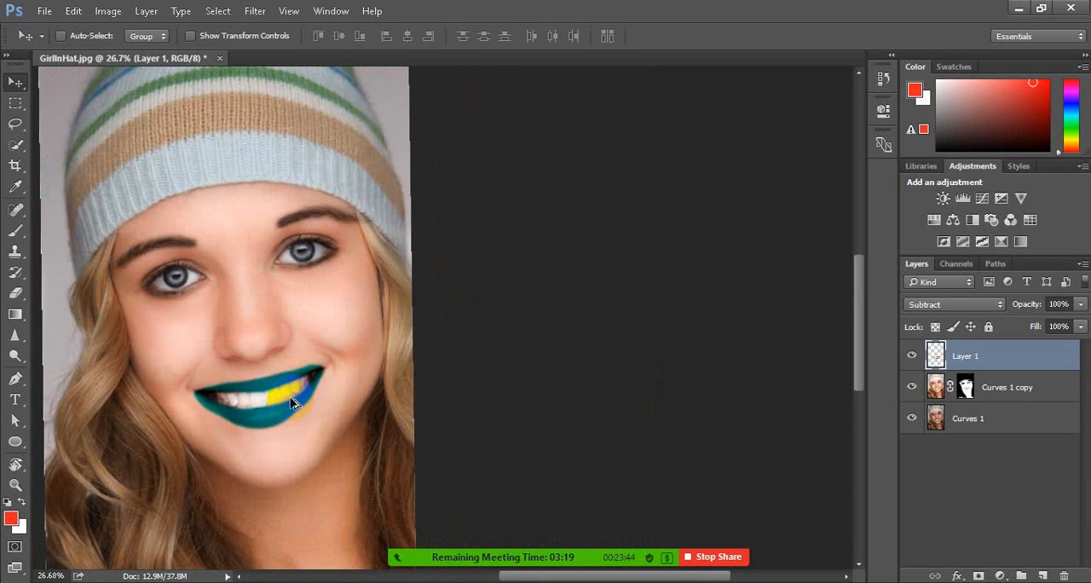
pyautogui.scroll(4, 180, 406)
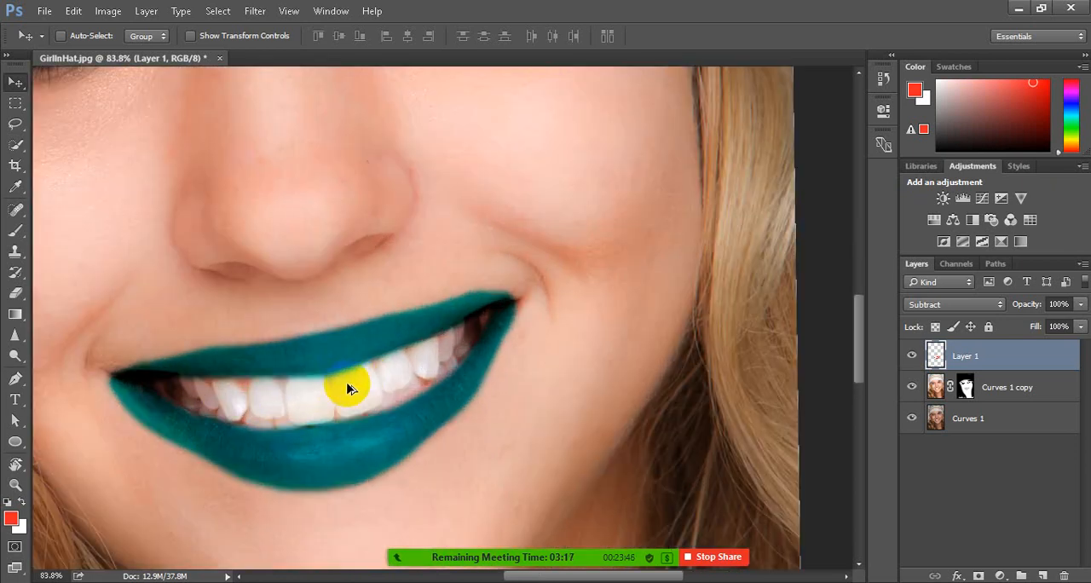
pyautogui.scroll(-2, 345, 388)
pyautogui.scroll(2, 276, 392)
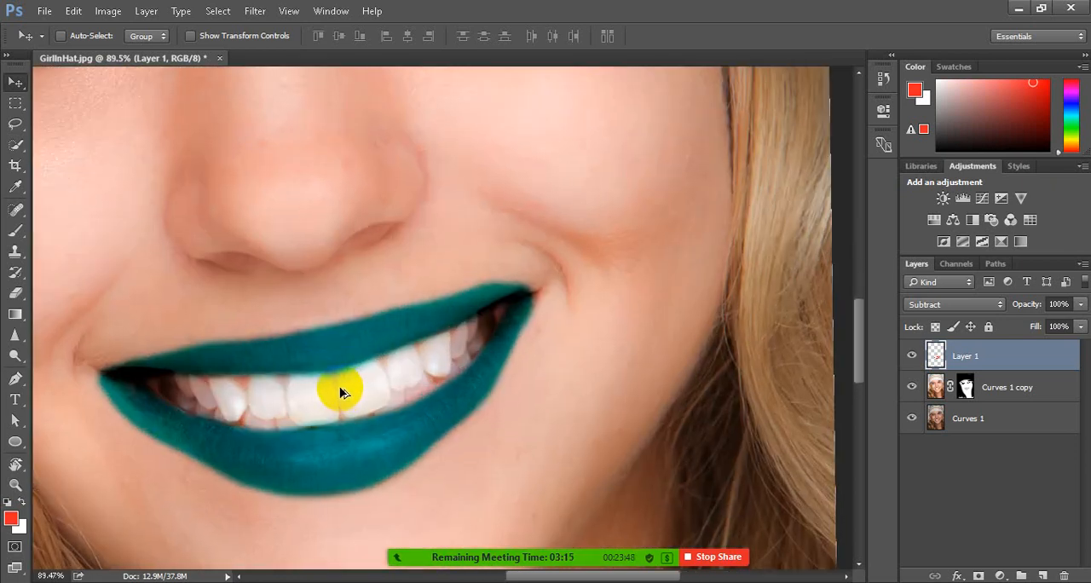
pyautogui.scroll(-4, 388, 437)
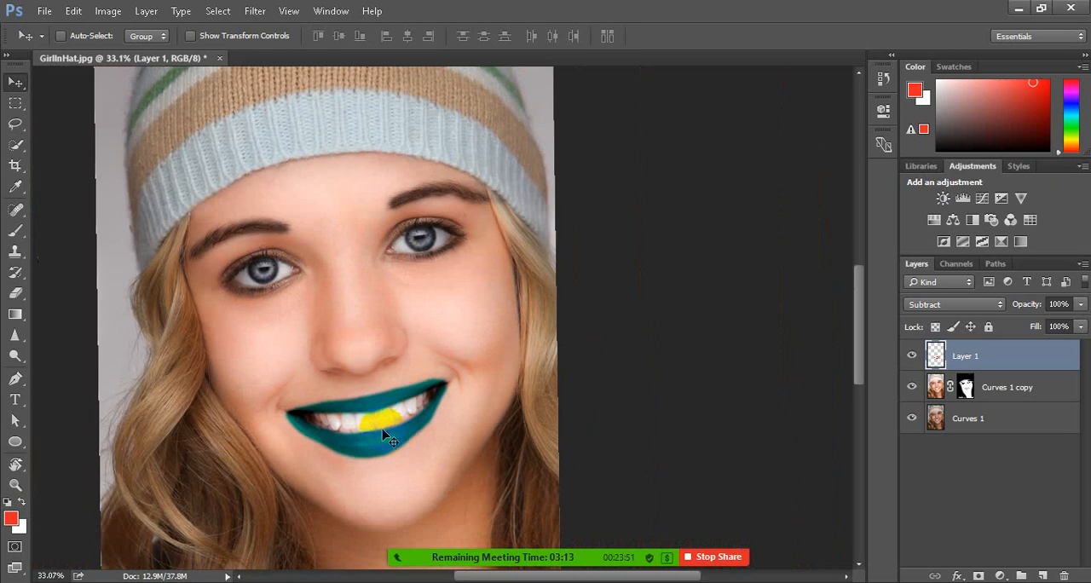
pyautogui.moveTo(384, 436); pyautogui.dragTo(394, 417)
pyautogui.hscroll(-1, 392, 415)
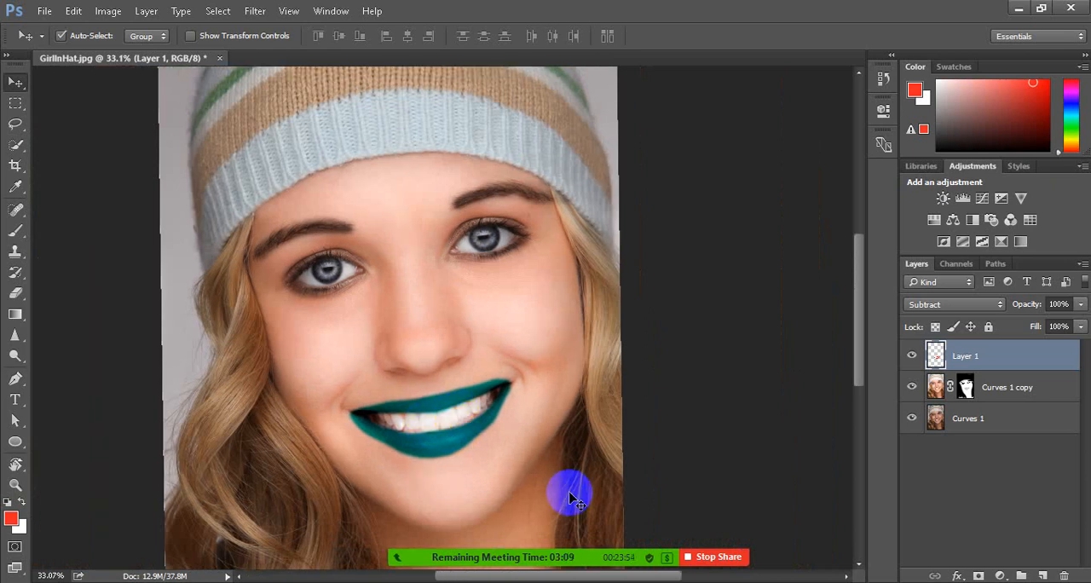
# Switch to Zoom and start a new meeting
pyautogui.click(902, 582)
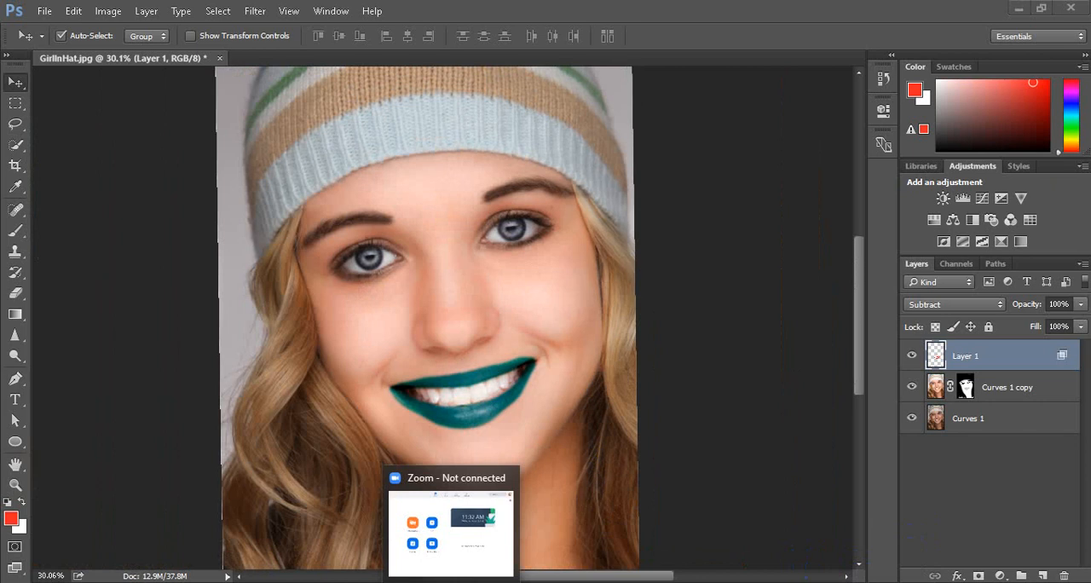
pyautogui.click(903, 582)
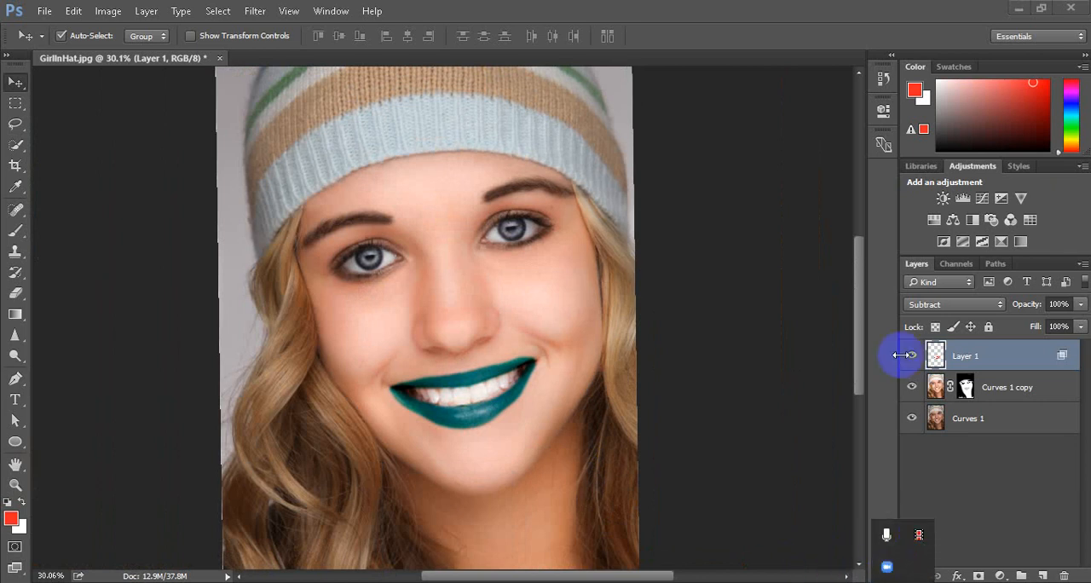
pyautogui.click(1018, 7)
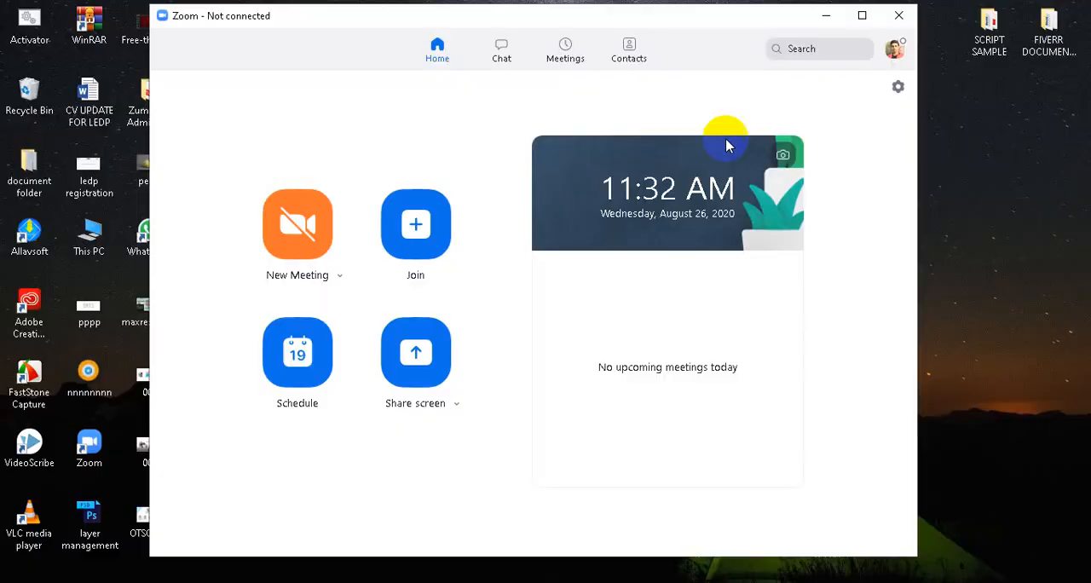
pyautogui.click(298, 223)
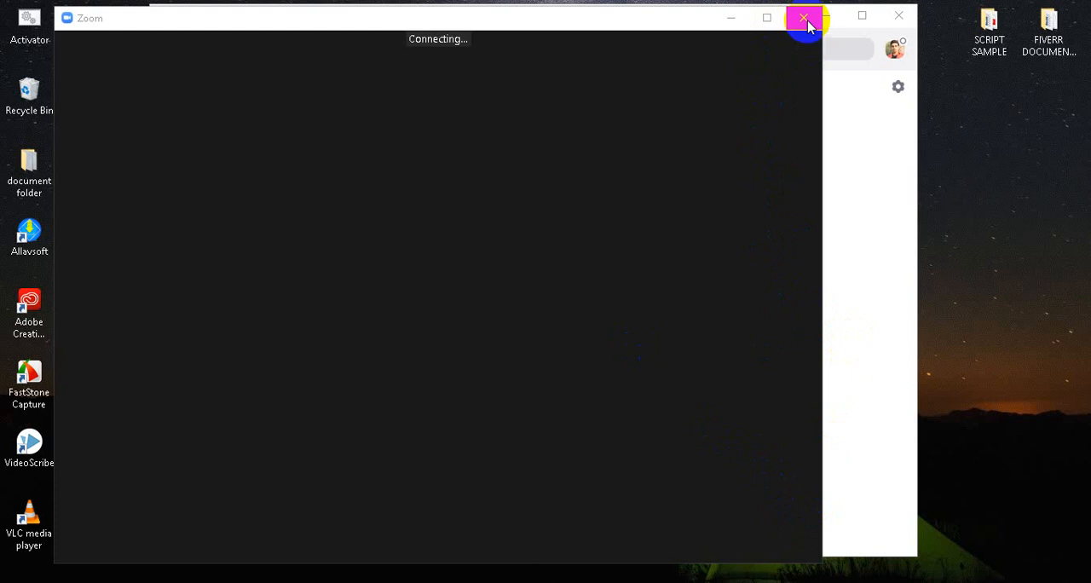
pyautogui.click(903, 582)
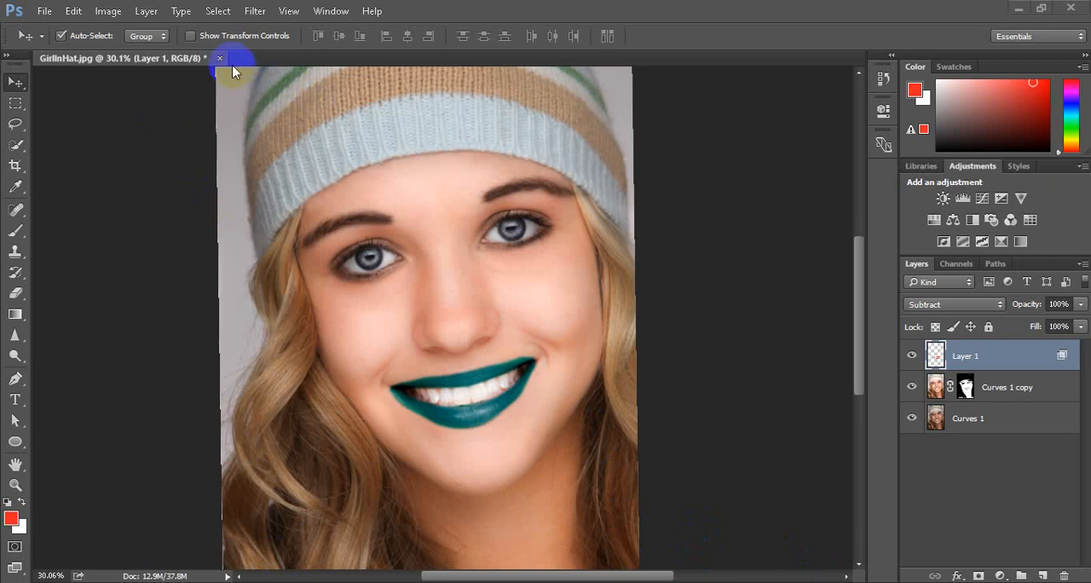
# Open the Couple image from the 14 Retouching exercise folder
pyautogui.click(45, 11)
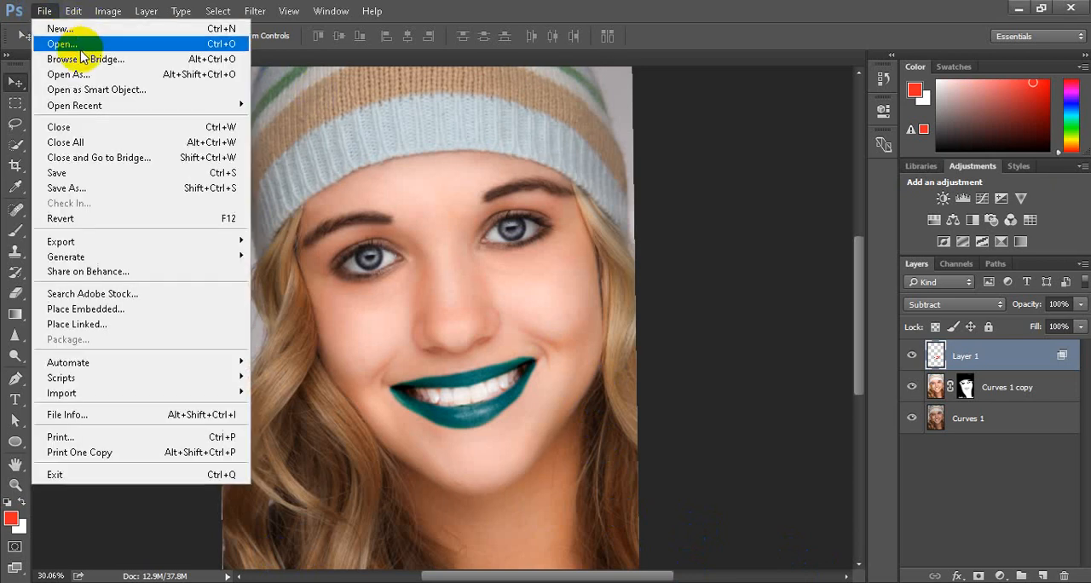
pyautogui.click(43, 39)
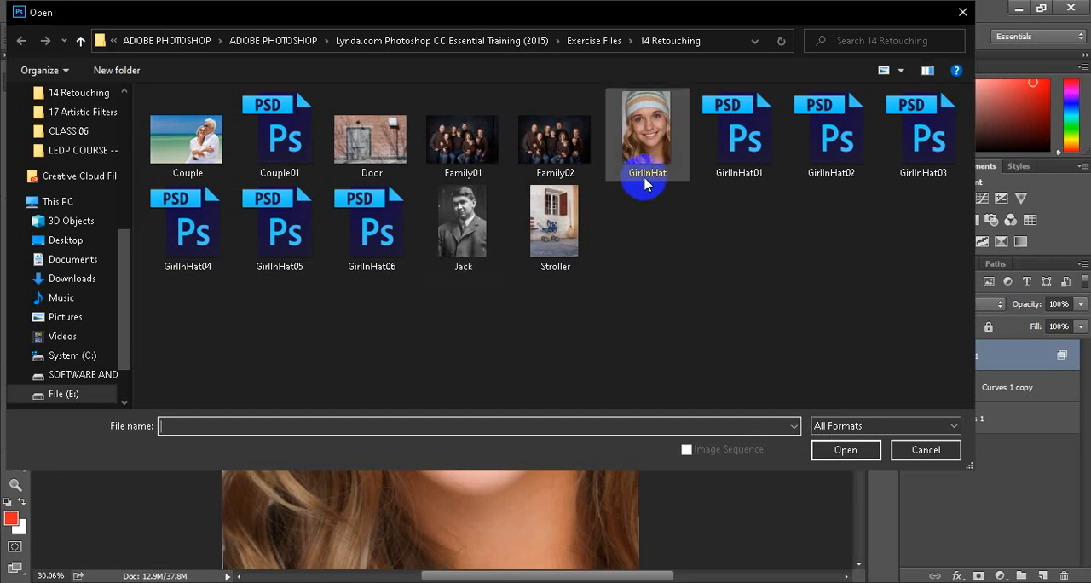
pyautogui.click(186, 139)
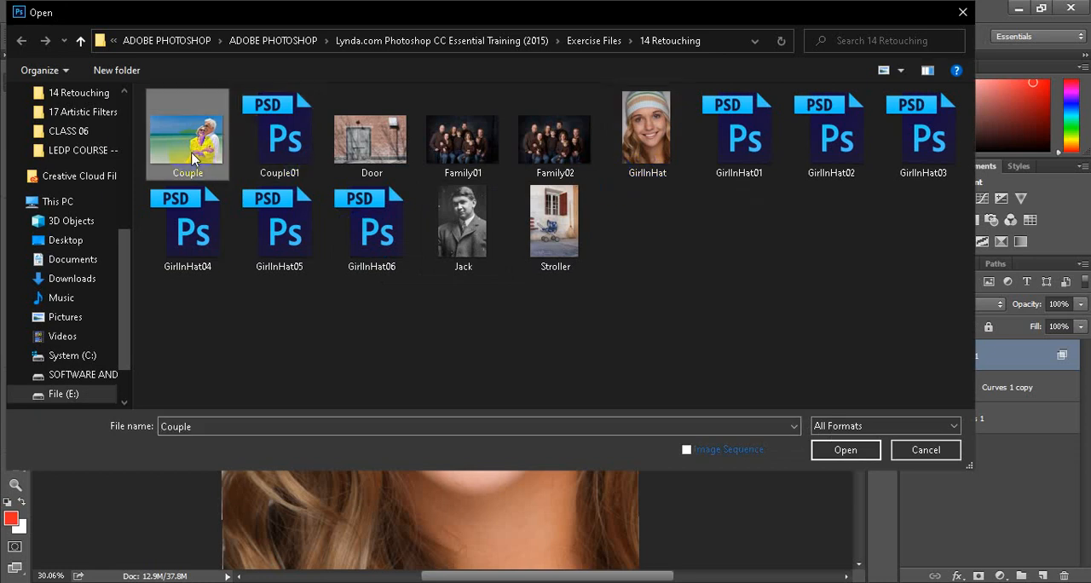
pyautogui.click(846, 452)
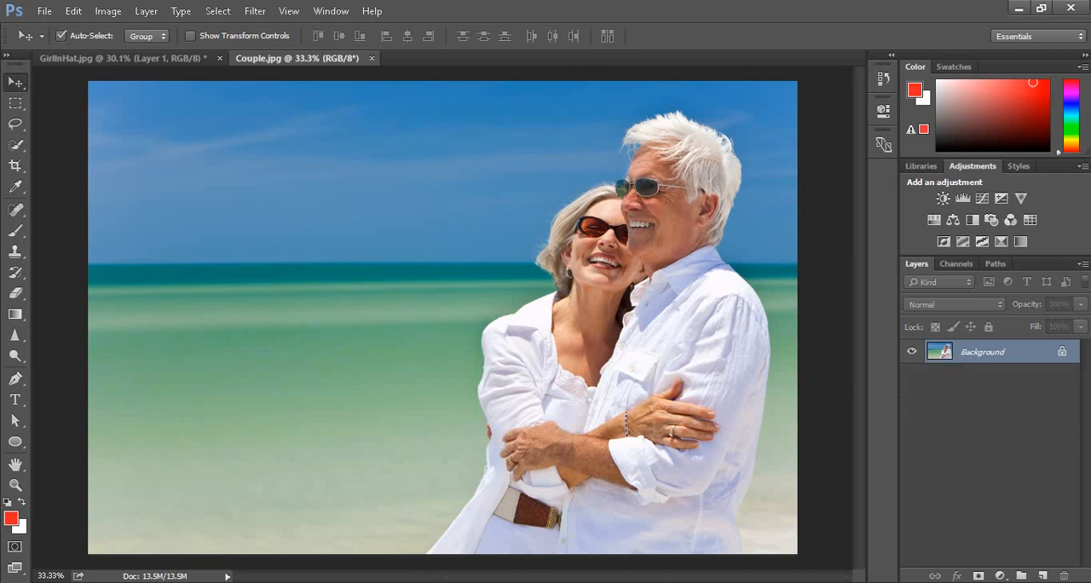
pyautogui.click(904, 582)
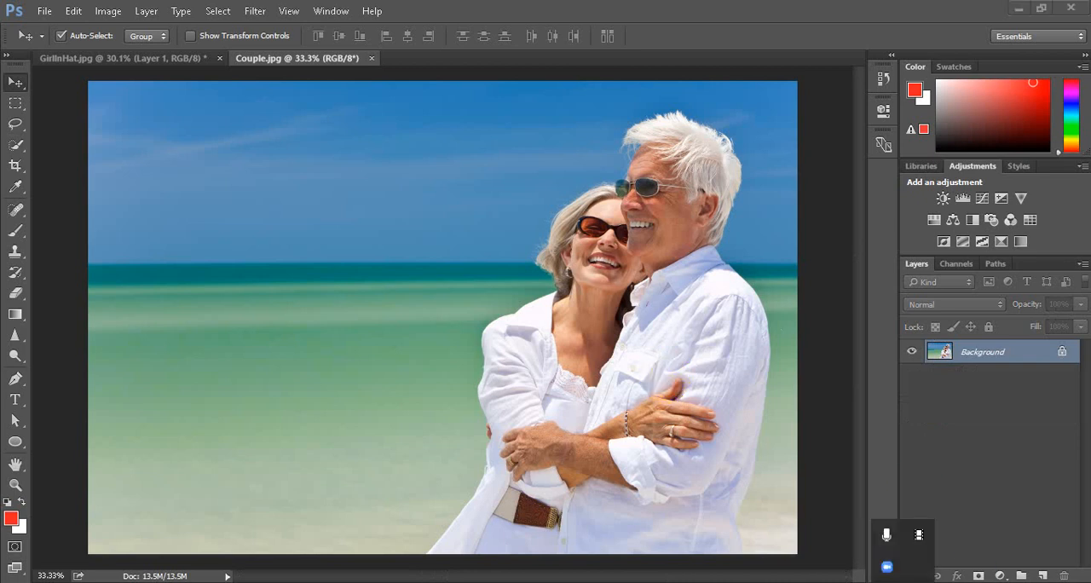
pyautogui.click(926, 537)
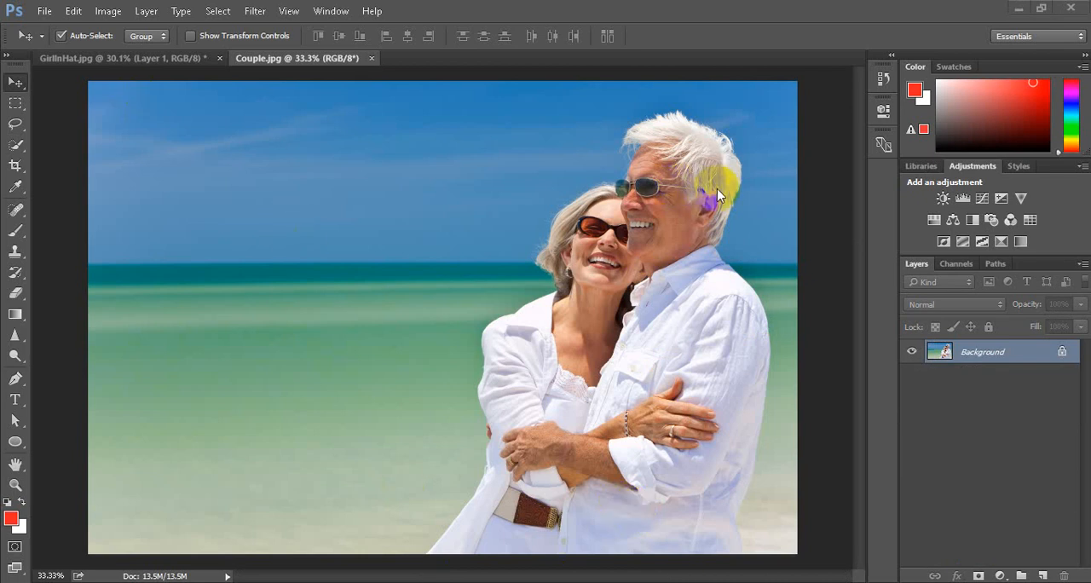
# Unlock the Background layer of the Couple image, with the man's face magnified to about 150%
pyautogui.scroll(3, 717, 175)
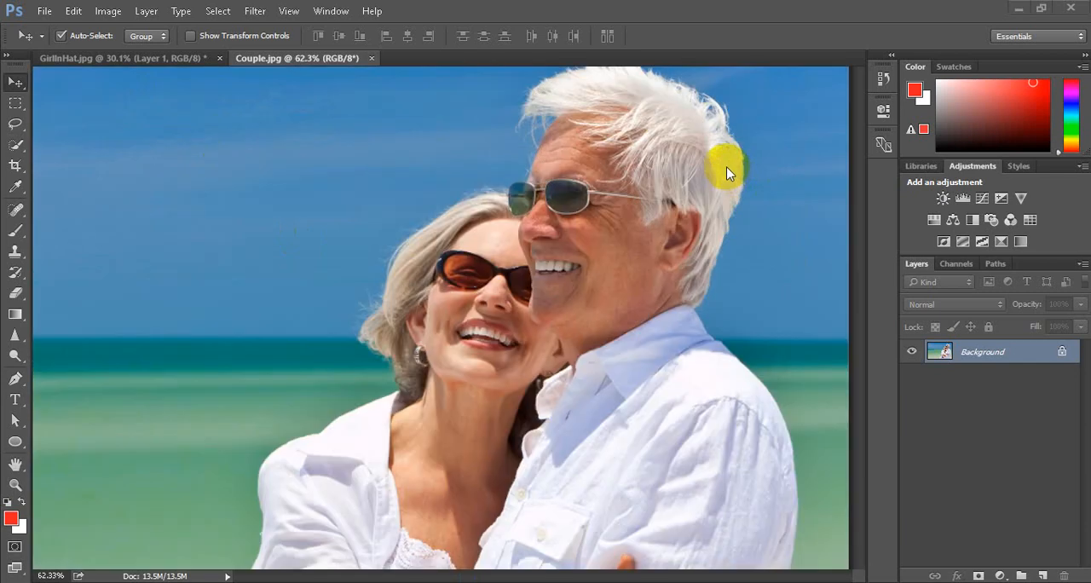
pyautogui.scroll(2, 725, 170)
pyautogui.scroll(-1, 690, 197)
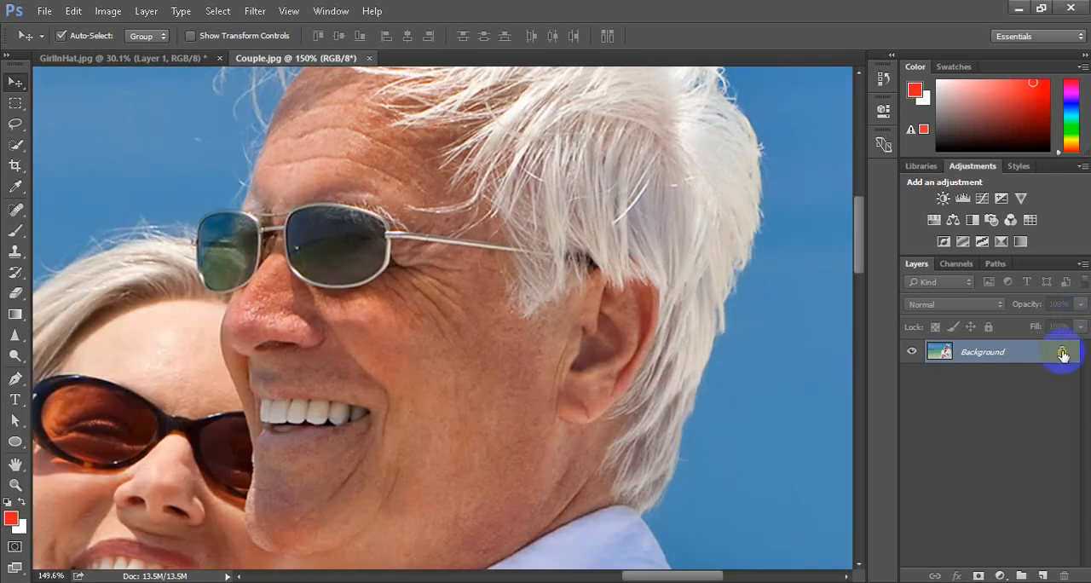
pyautogui.click(1062, 354)
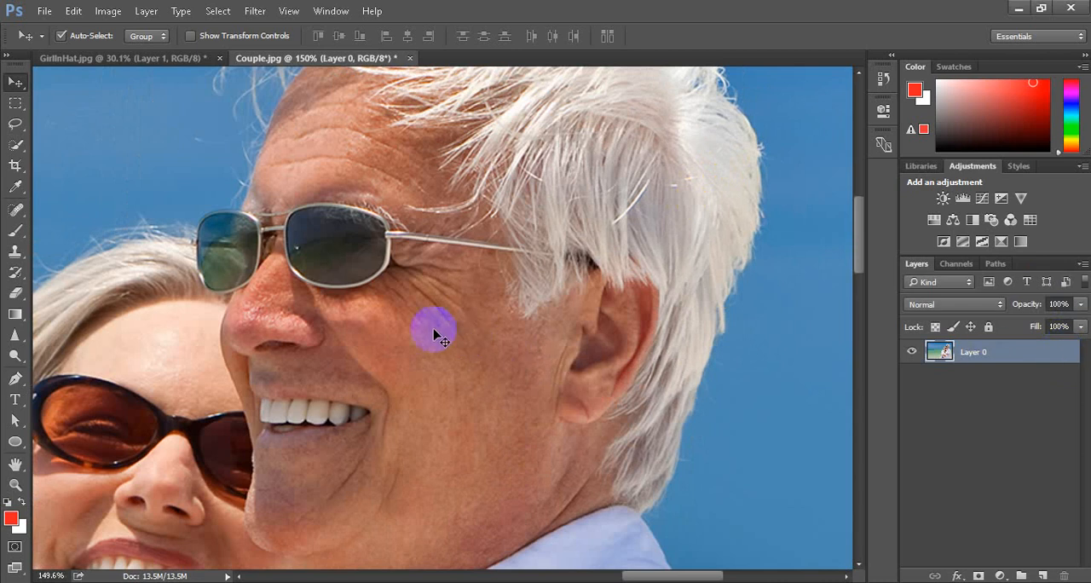
# Choose the Healing Brush tool with Normal mode and Sampled as its source
pyautogui.click(15, 209)
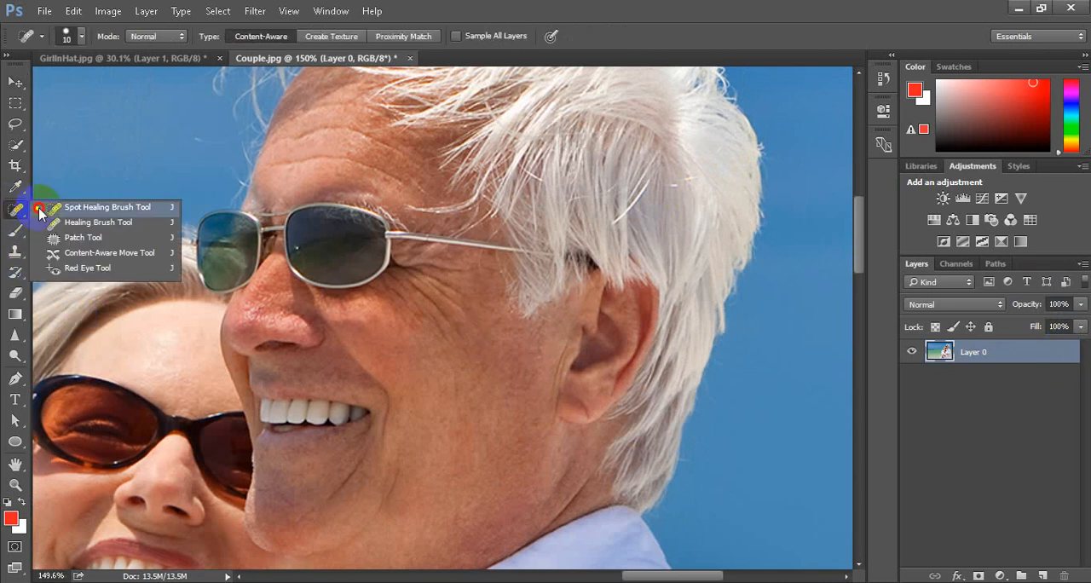
pyautogui.click(92, 223)
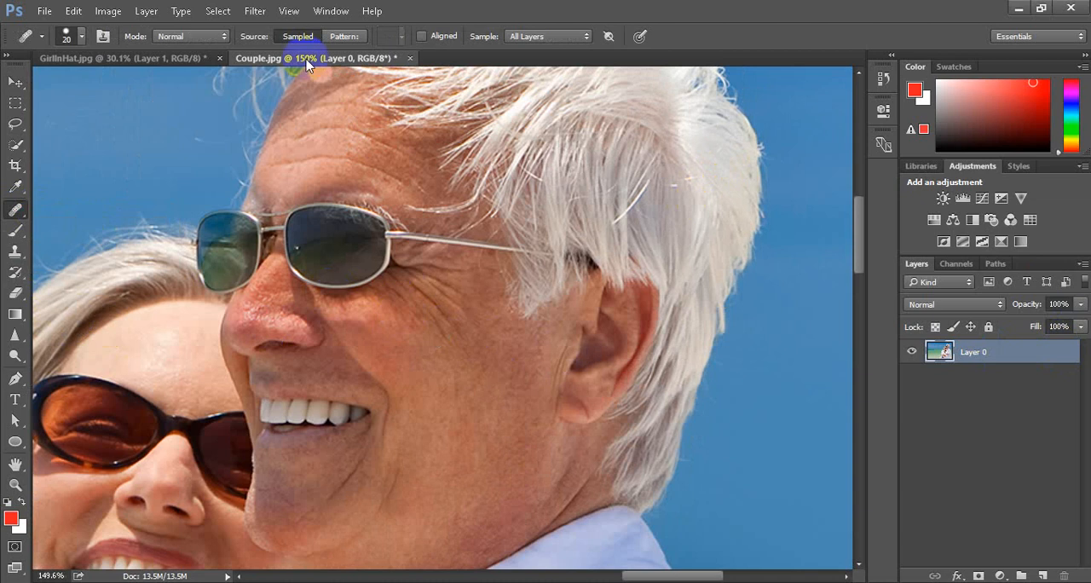
pyautogui.click(344, 36)
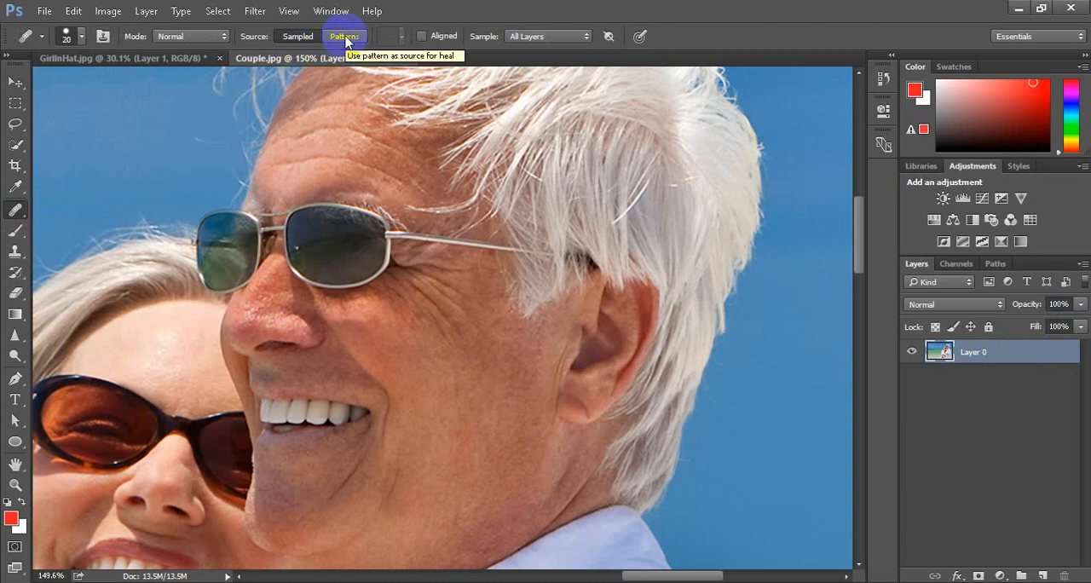
pyautogui.click(298, 36)
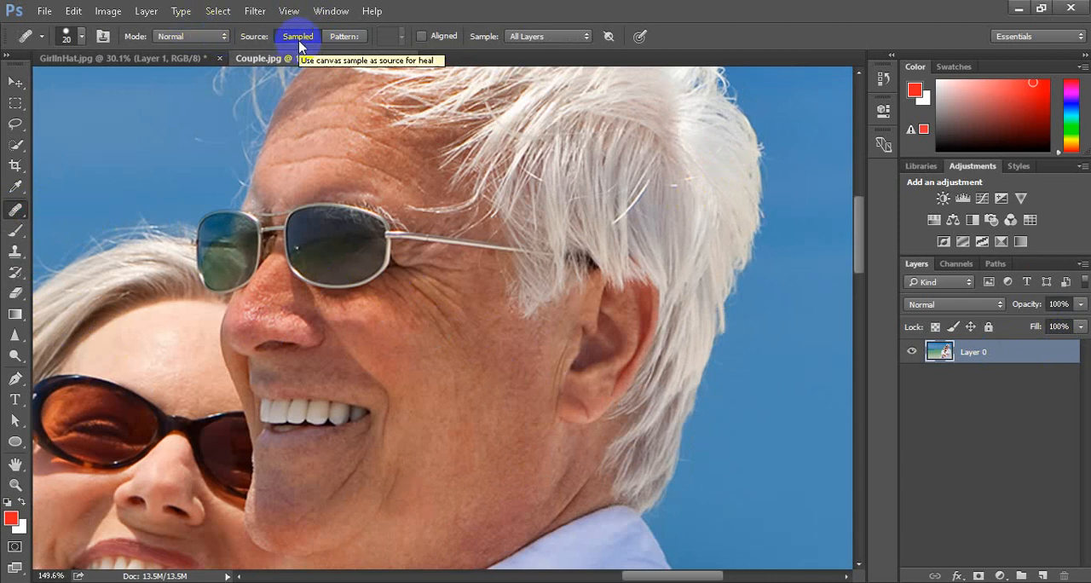
pyautogui.click(203, 38)
pyautogui.click(345, 39)
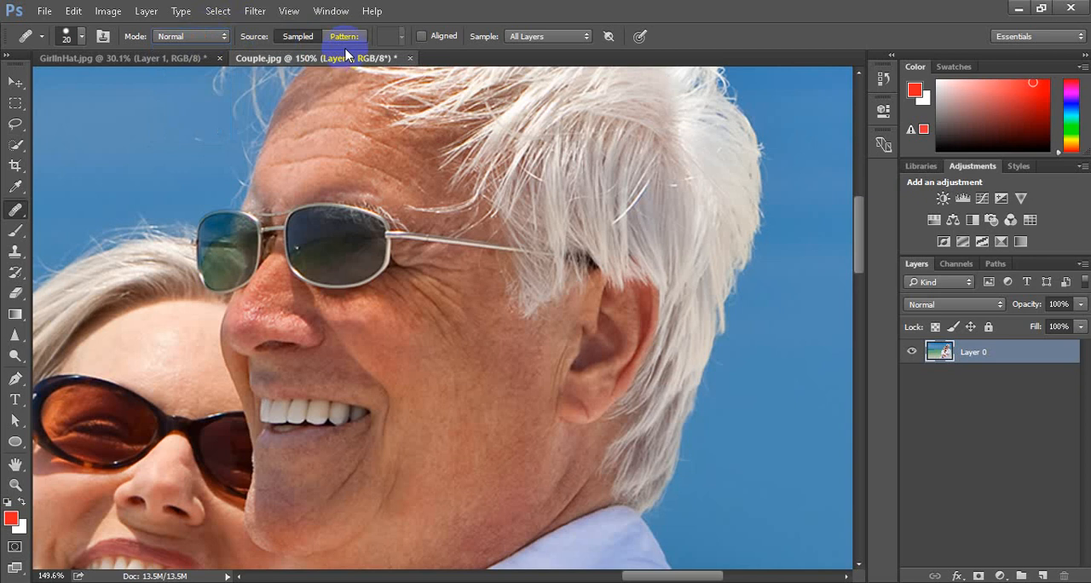
# Set the Healing Brush to sample from All Layers and keep the Healing Brush tool active
pyautogui.click(582, 37)
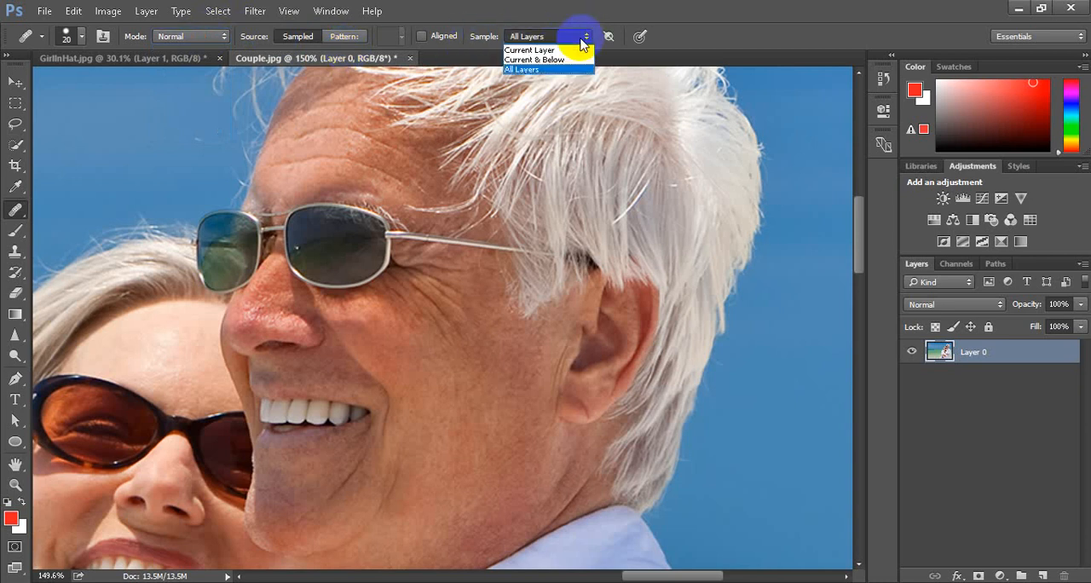
pyautogui.click(538, 69)
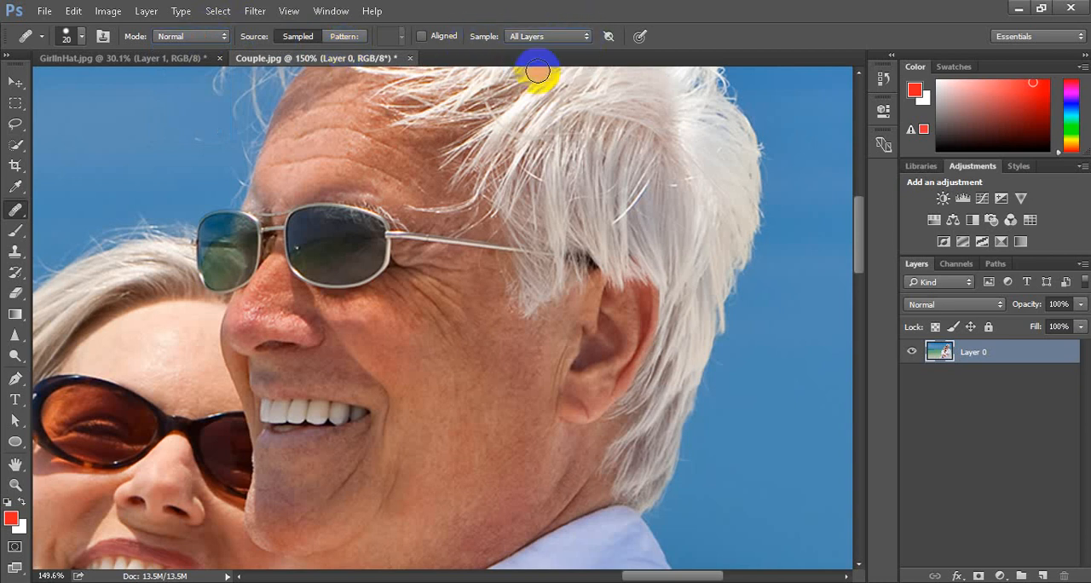
pyautogui.click(17, 210)
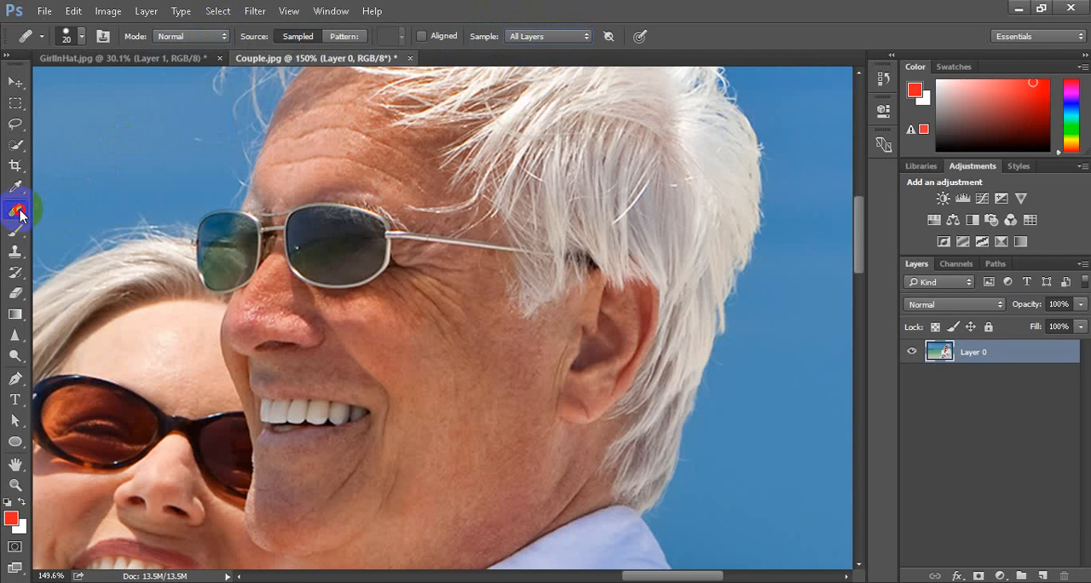
pyautogui.click(110, 214)
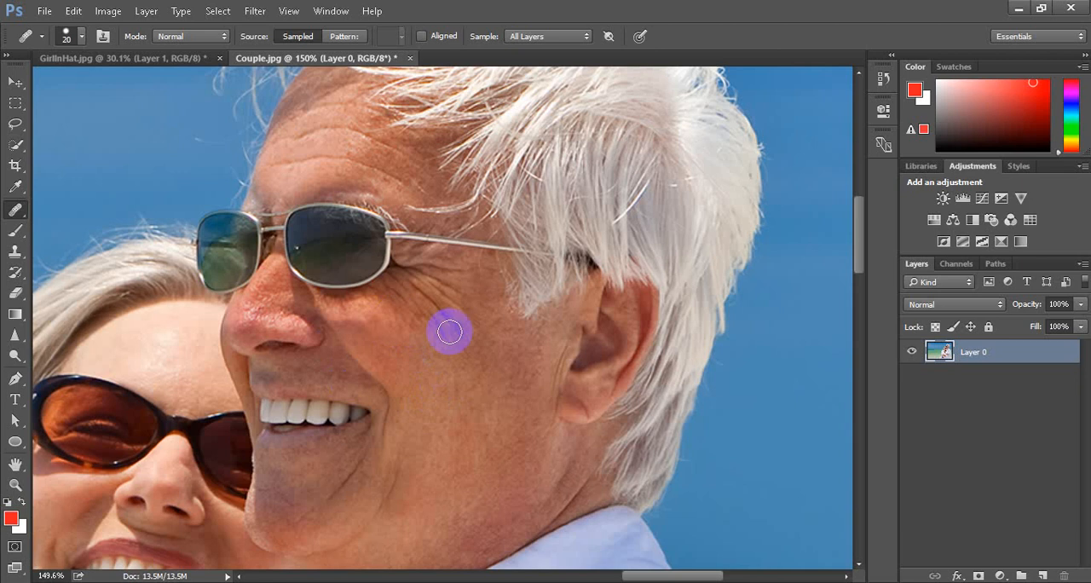
# Reduce the Healing Brush size to 8 and heal the wrinkles beside the man's eye using sampled cheek skin
pyautogui.keyDown('alt'); pyautogui.click(475, 321); pyautogui.keyUp('alt')
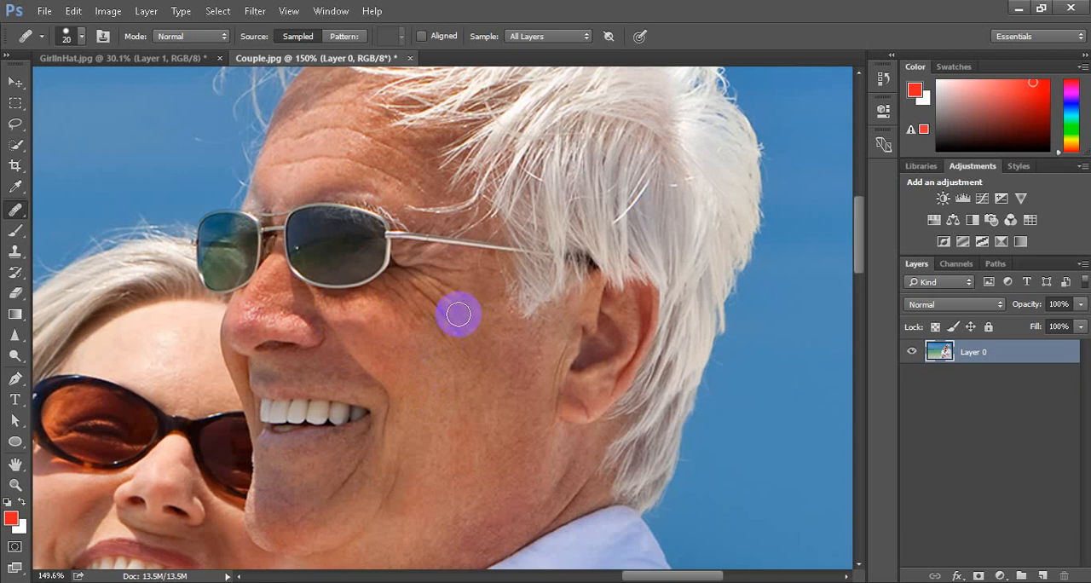
pyautogui.press('[')
pyautogui.press('[')
pyautogui.press('[')
pyautogui.press('[')
pyautogui.press('[')
pyautogui.press(']')
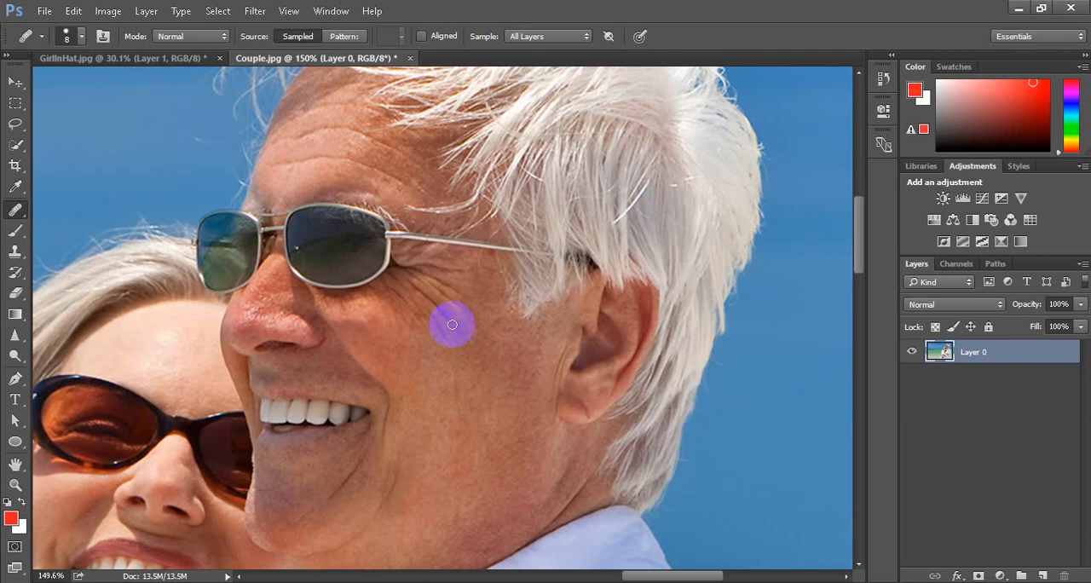
pyautogui.moveTo(449, 320)
pyautogui.mouseDown()
pyautogui.moveTo(416, 290)
pyautogui.moveTo(452, 307)
pyautogui.moveTo(454, 297)
pyautogui.moveTo(424, 281)
pyautogui.moveTo(456, 312)
pyautogui.moveTo(427, 276)
pyautogui.moveTo(474, 301)
pyautogui.moveTo(414, 286)
pyautogui.moveTo(432, 312)
pyautogui.moveTo(407, 303)
pyautogui.moveTo(396, 281)
pyautogui.moveTo(451, 326)
pyautogui.moveTo(431, 318)
pyautogui.moveTo(453, 349)
pyautogui.moveTo(425, 267)
pyautogui.moveTo(501, 267)
pyautogui.moveTo(442, 249)
pyautogui.moveTo(411, 207)
pyautogui.mouseUp()
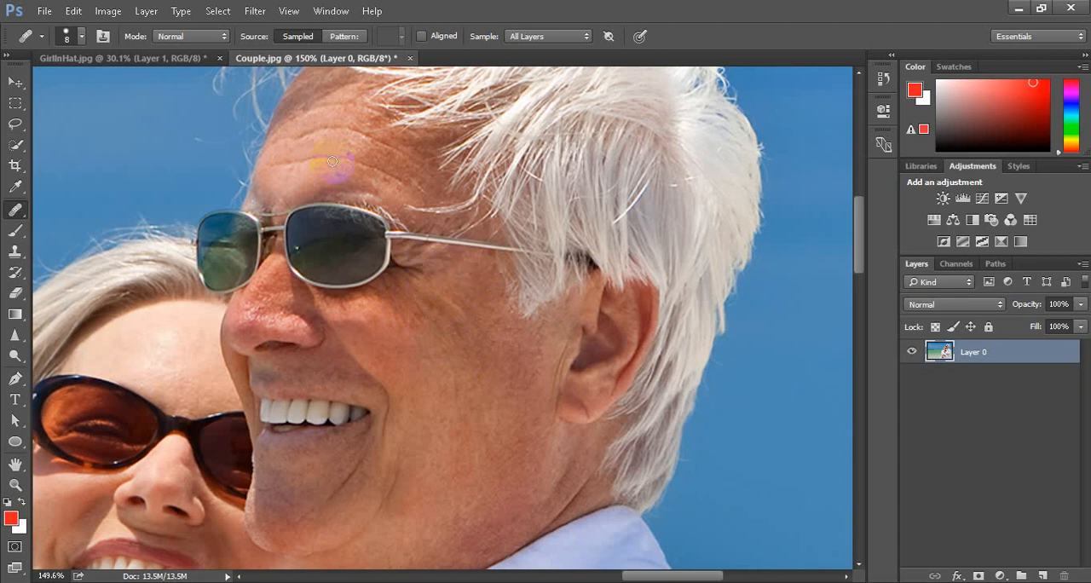
# Sample smooth forehead skin and heal the front part of the man's lower forehead wrinkle, redoing the first stroke
pyautogui.scroll(3, 328, 163)
pyautogui.scroll(3, 307, 269)
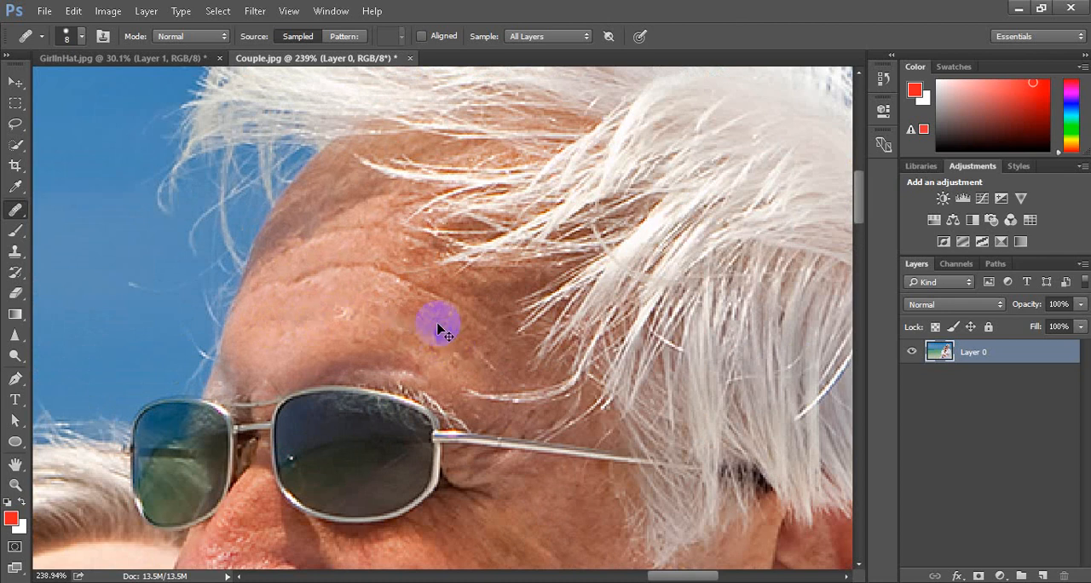
pyautogui.scroll(2, 414, 324)
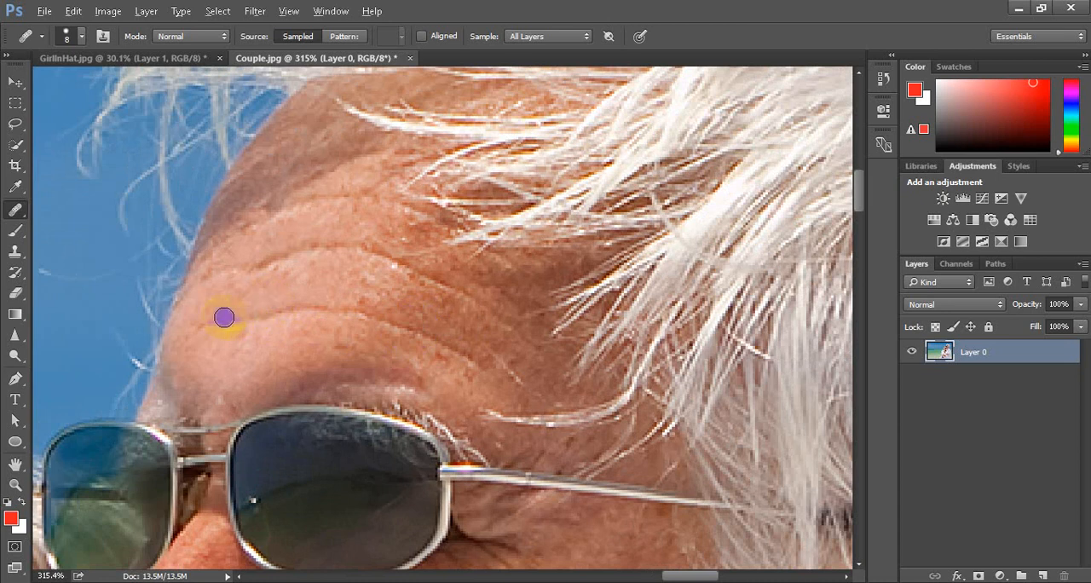
pyautogui.click(279, 295)
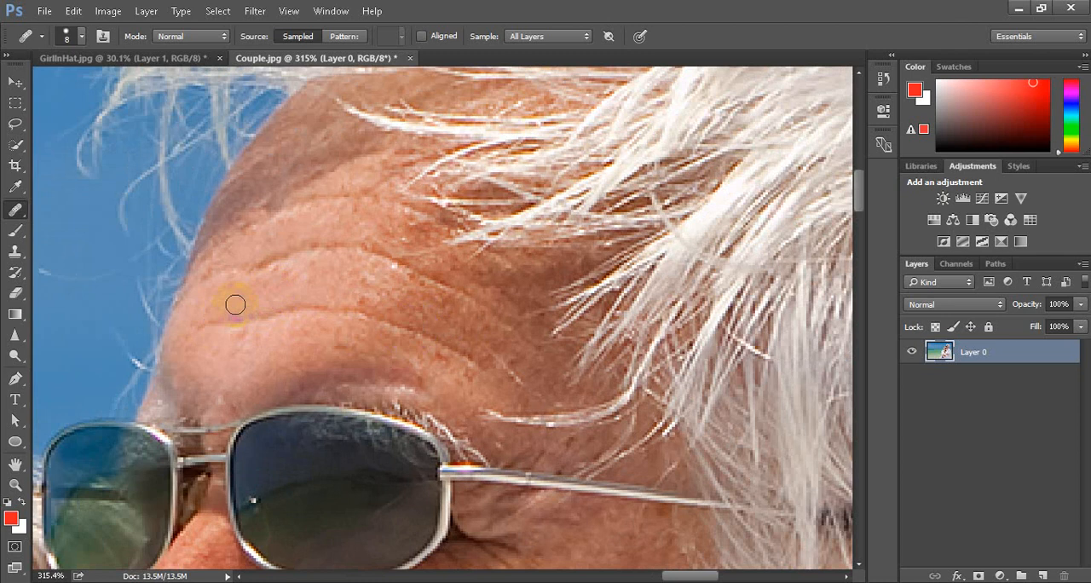
pyautogui.moveTo(200, 324); pyautogui.dragTo(327, 312)
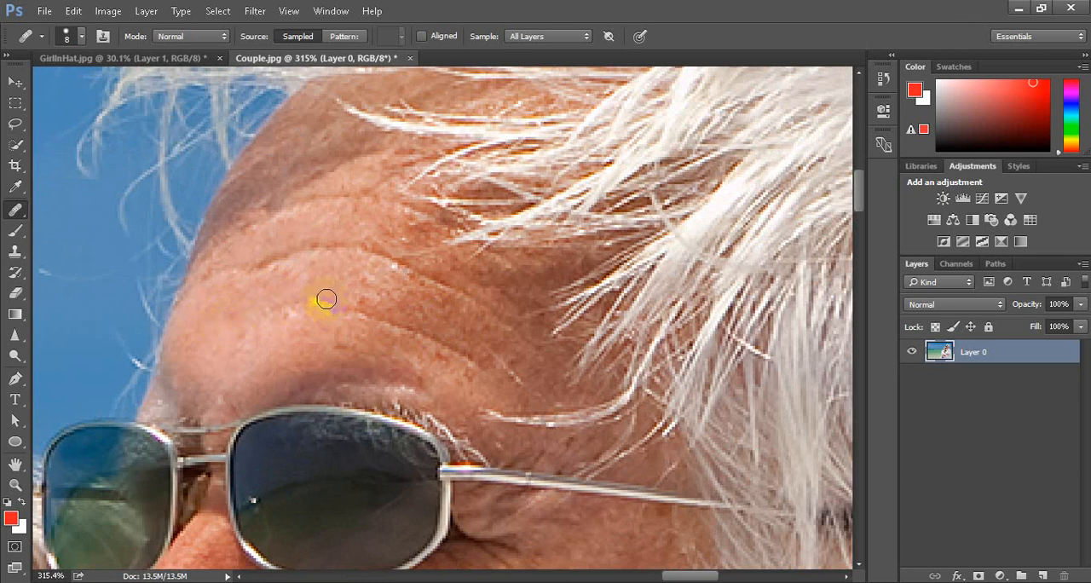
pyautogui.hotkey('ctrl', 'z')
pyautogui.moveTo(225, 325); pyautogui.dragTo(324, 302)
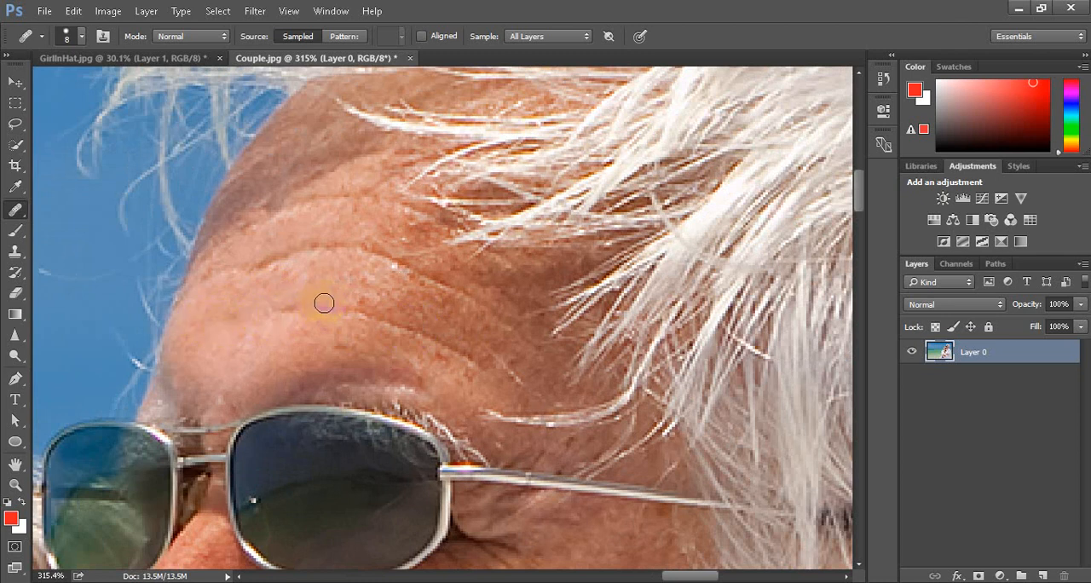
# Heal the rest of the lower forehead wrinkle and the wrinkle above it with newly sampled nearby skin
pyautogui.click(315, 280)
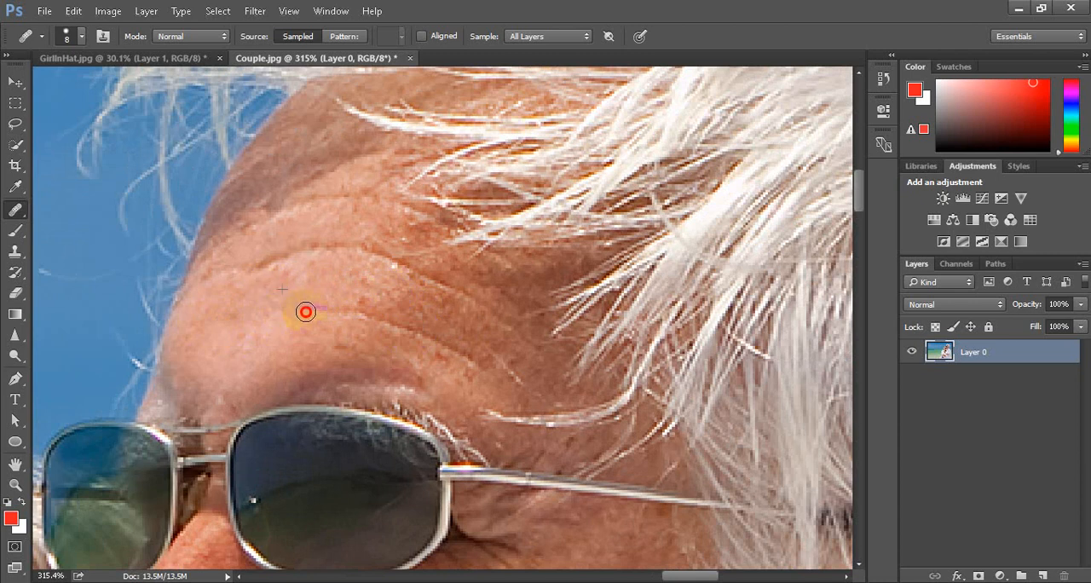
pyautogui.click(398, 296)
pyautogui.keyDown('alt'); pyautogui.click(396, 289); pyautogui.keyUp('alt')
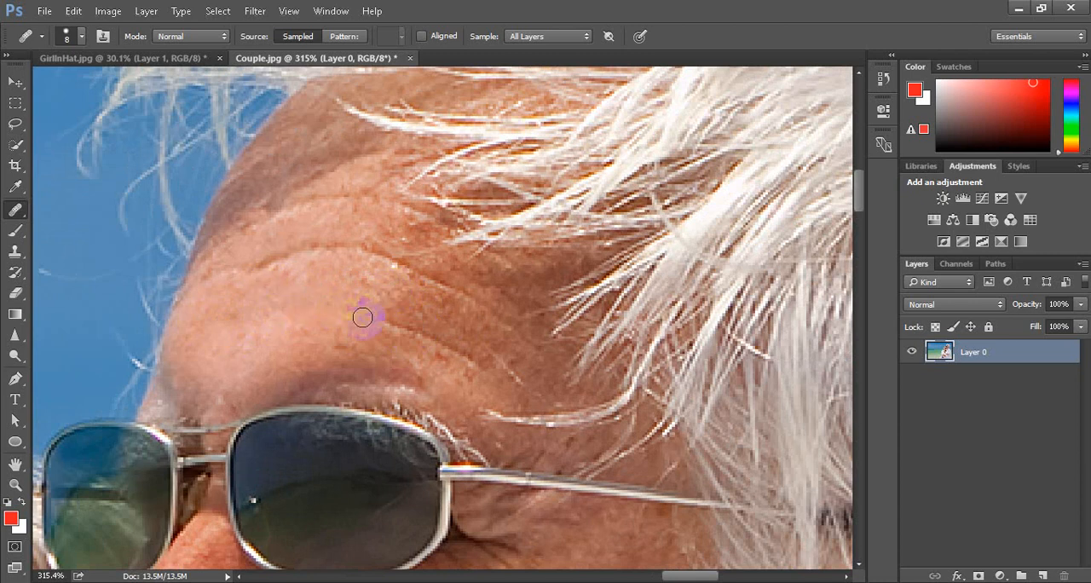
pyautogui.moveTo(366, 316)
pyautogui.mouseDown()
pyautogui.moveTo(429, 330)
pyautogui.moveTo(468, 360)
pyautogui.moveTo(409, 285)
pyautogui.mouseUp()
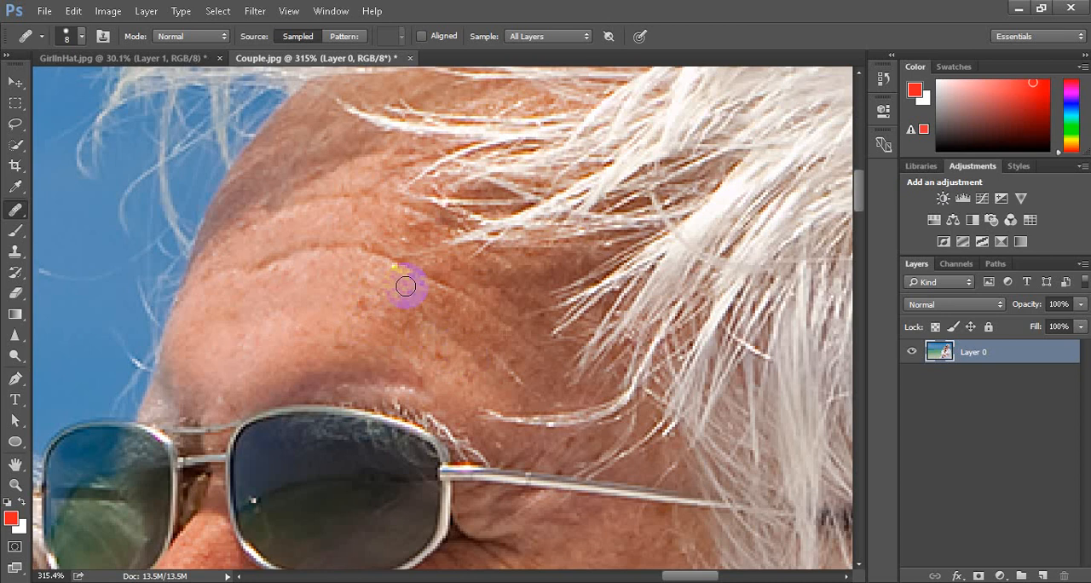
pyautogui.click(288, 230)
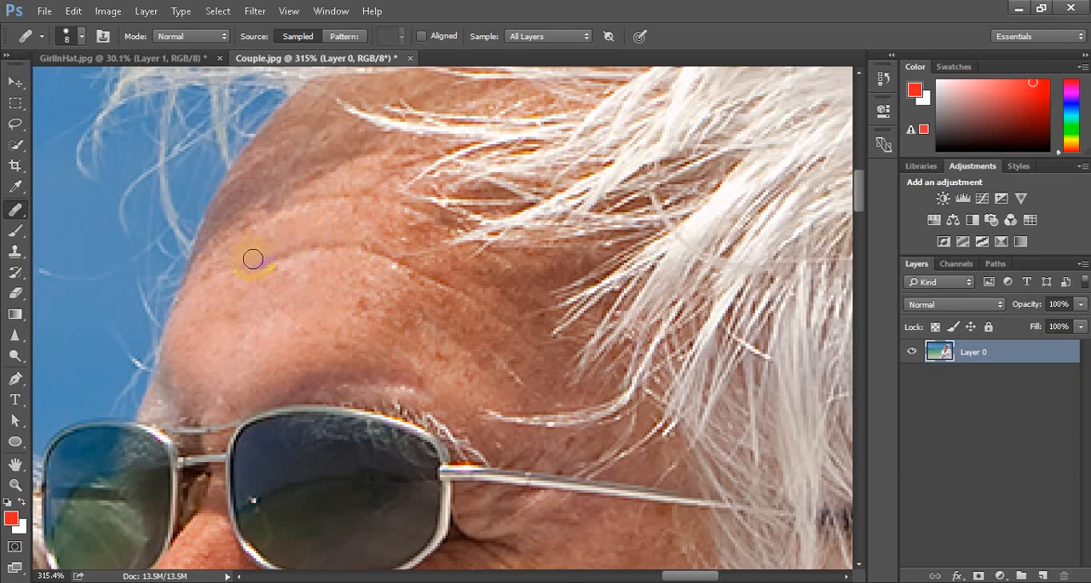
pyautogui.moveTo(239, 267)
pyautogui.mouseDown()
pyautogui.moveTo(303, 252)
pyautogui.moveTo(315, 225)
pyautogui.moveTo(307, 250)
pyautogui.moveTo(422, 257)
pyautogui.moveTo(427, 243)
pyautogui.moveTo(415, 235)
pyautogui.moveTo(380, 260)
pyautogui.moveTo(370, 251)
pyautogui.moveTo(456, 289)
pyautogui.mouseUp()
# Heal the man's smile line from the corner of his mouth up towards the nose with a size 6 brush
pyautogui.scroll(-3, 404, 265)
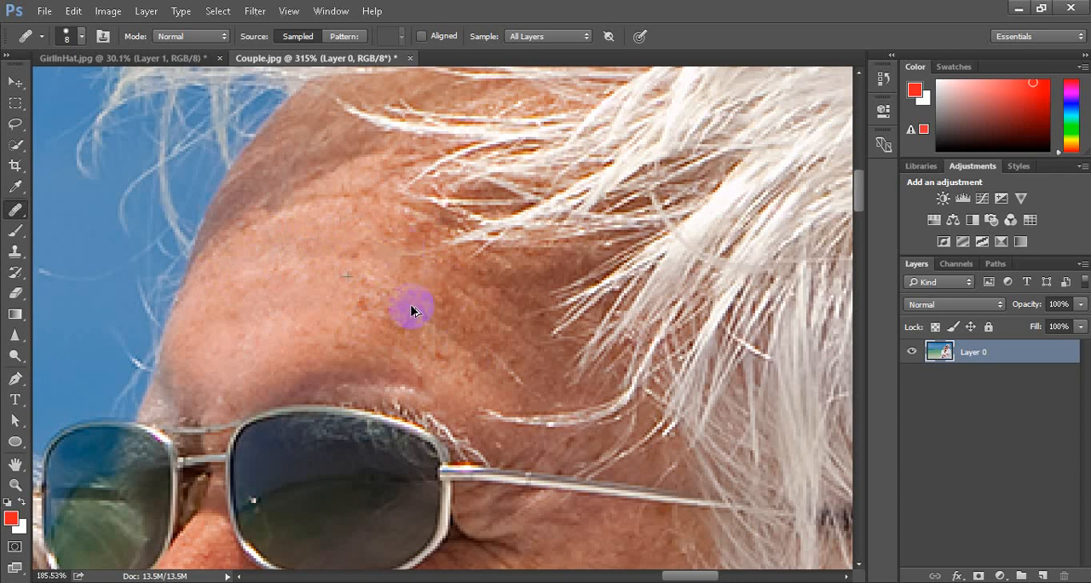
pyautogui.scroll(-3, 412, 312)
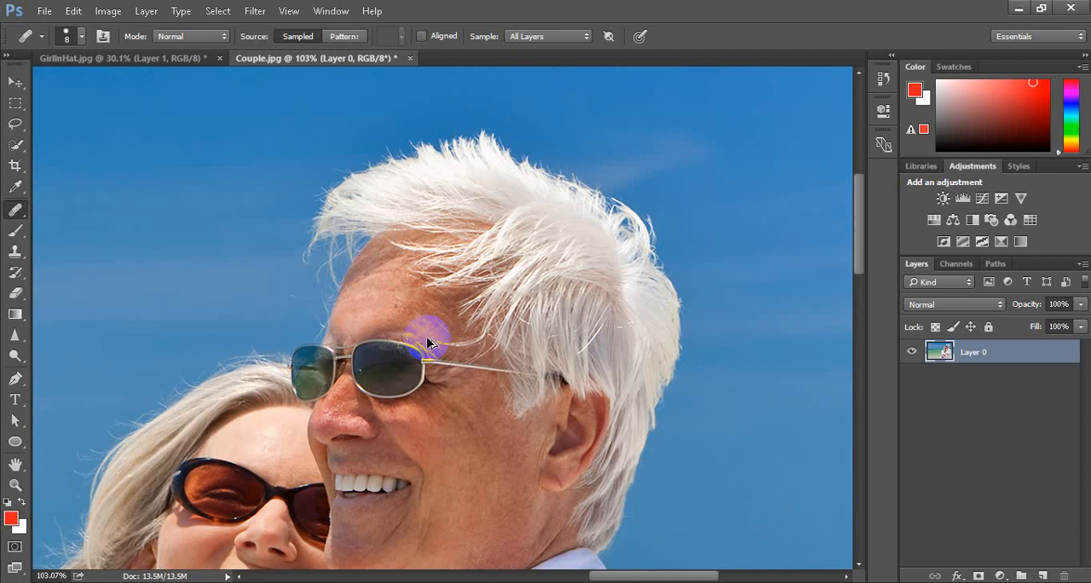
pyautogui.scroll(2, 445, 502)
pyautogui.scroll(-3, 471, 428)
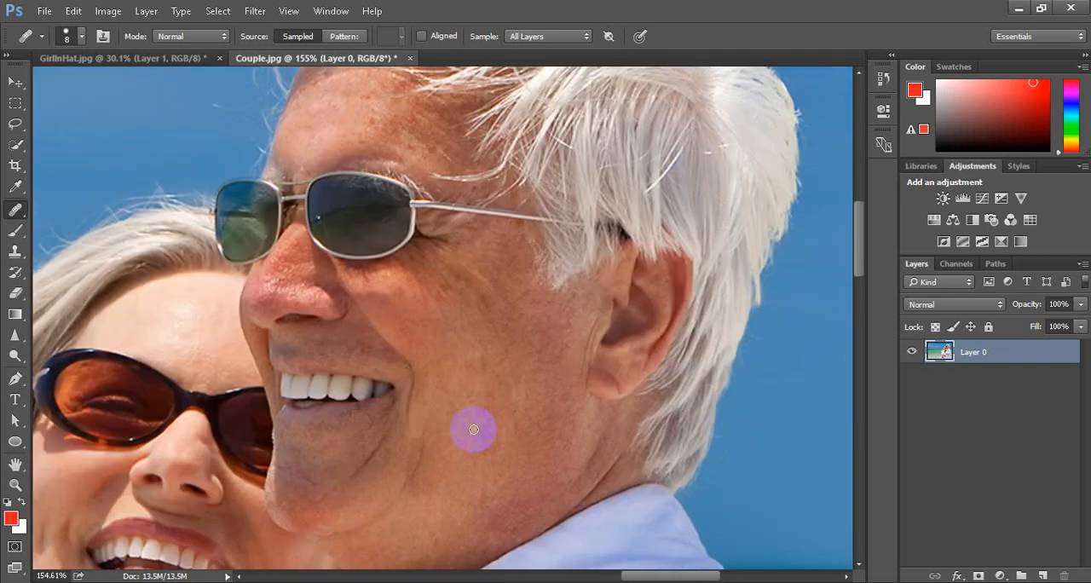
pyautogui.scroll(2, 411, 434)
pyautogui.scroll(1, 411, 435)
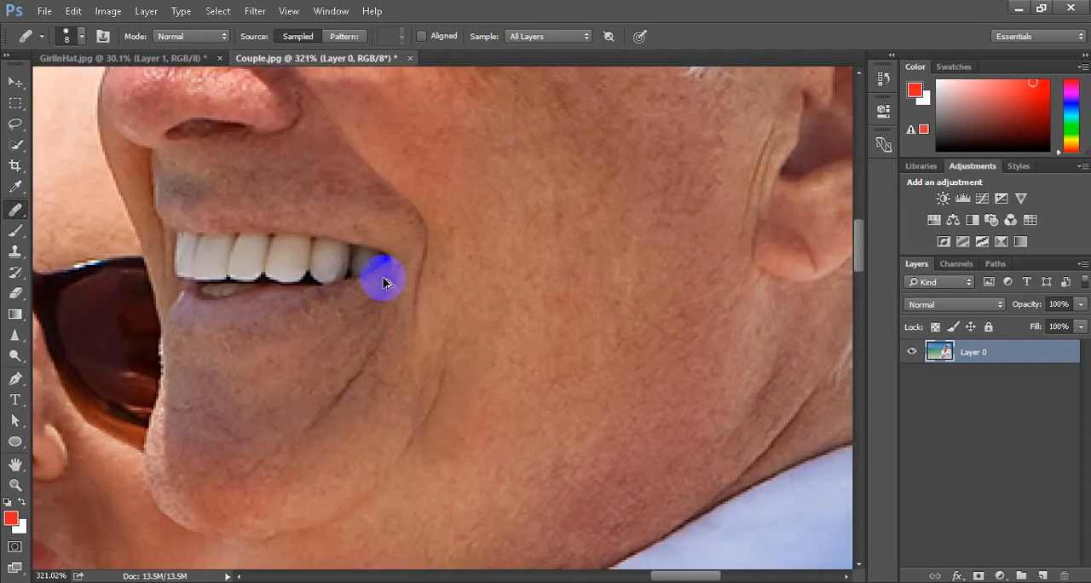
pyautogui.scroll(-2, 430, 247)
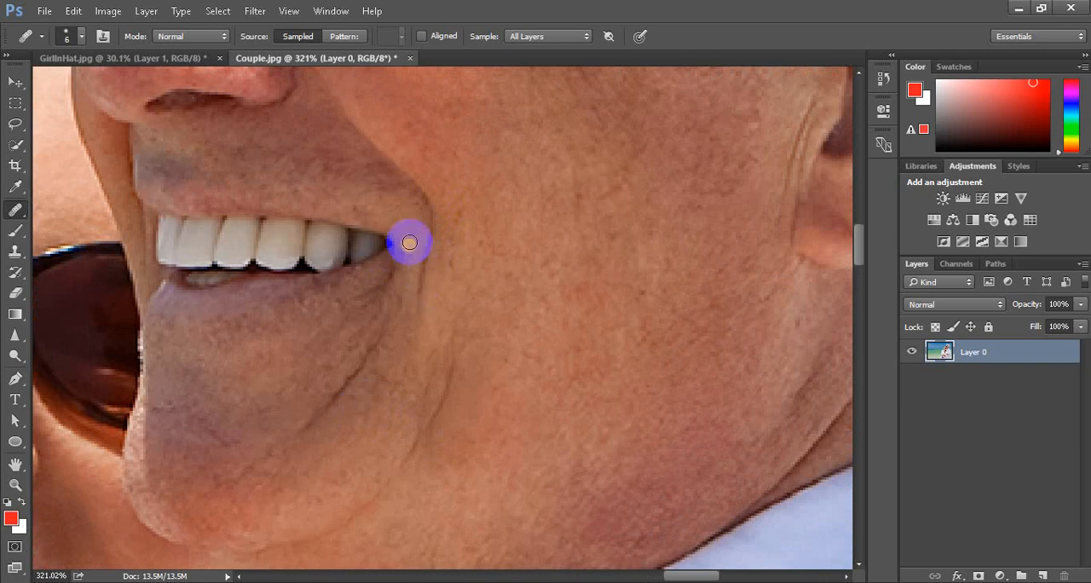
pyautogui.keyDown('alt'); pyautogui.click(418, 234); pyautogui.keyUp('alt')
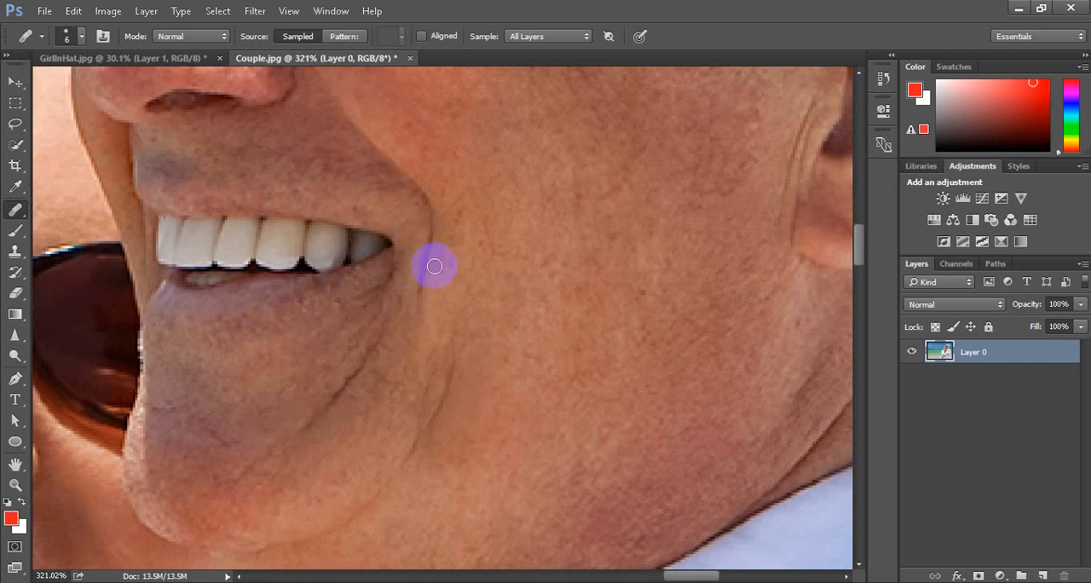
pyautogui.moveTo(421, 310); pyautogui.dragTo(419, 244)
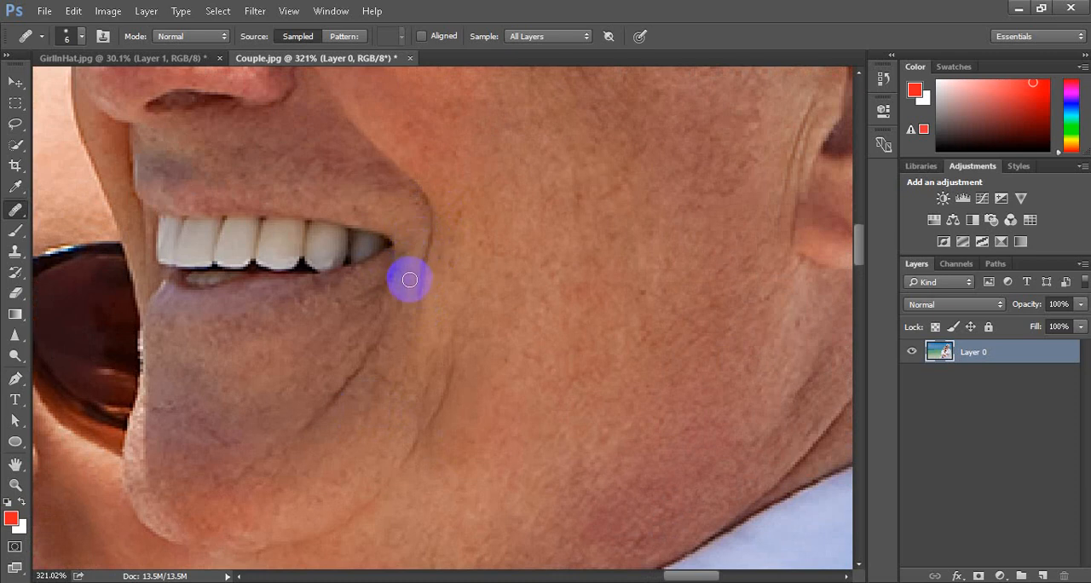
pyautogui.moveTo(419, 298)
pyautogui.mouseDown()
pyautogui.moveTo(414, 242)
pyautogui.moveTo(427, 262)
pyautogui.moveTo(430, 224)
pyautogui.moveTo(399, 210)
pyautogui.moveTo(385, 179)
pyautogui.moveTo(422, 193)
pyautogui.moveTo(367, 151)
pyautogui.mouseUp()
pyautogui.keyDown('alt'); pyautogui.click(354, 121); pyautogui.keyUp('alt')
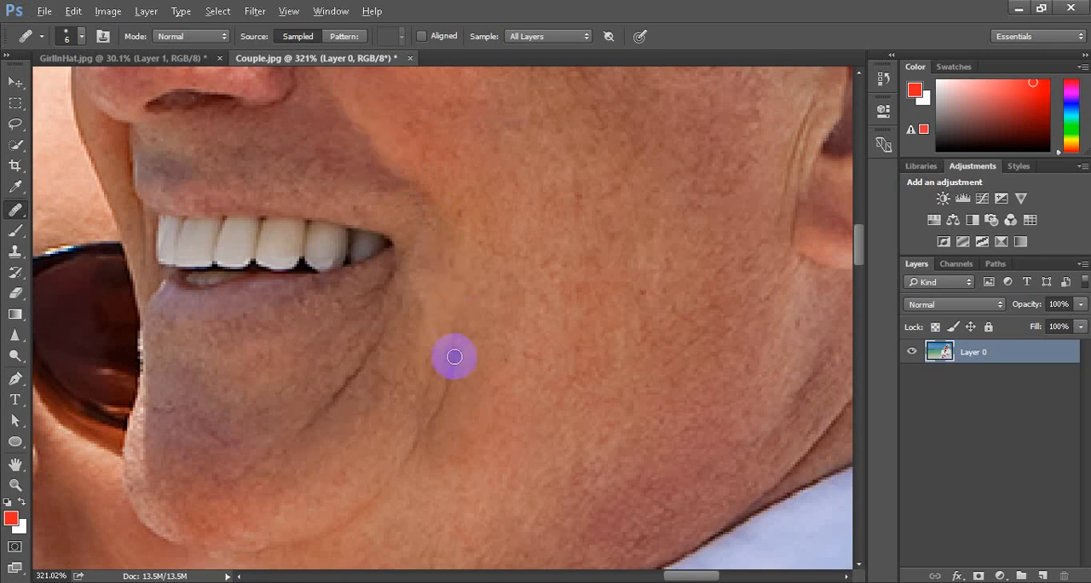
# Heal the two creases on the man's chin and lower cheek below the corner of his mouth
pyautogui.scroll(-3, 456, 362)
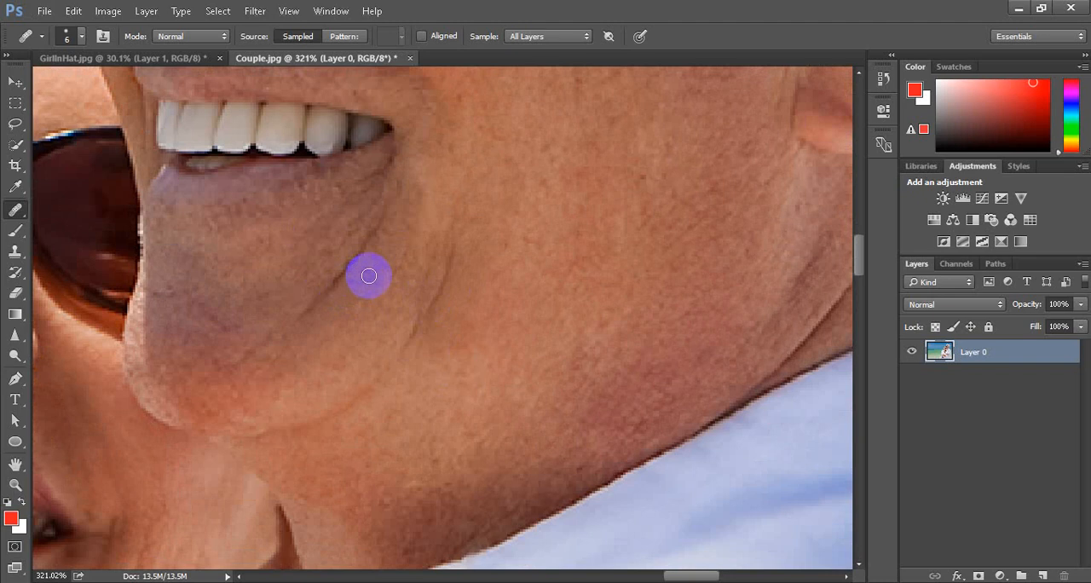
pyautogui.moveTo(383, 220)
pyautogui.mouseDown()
pyautogui.moveTo(358, 262)
pyautogui.moveTo(302, 307)
pyautogui.mouseUp()
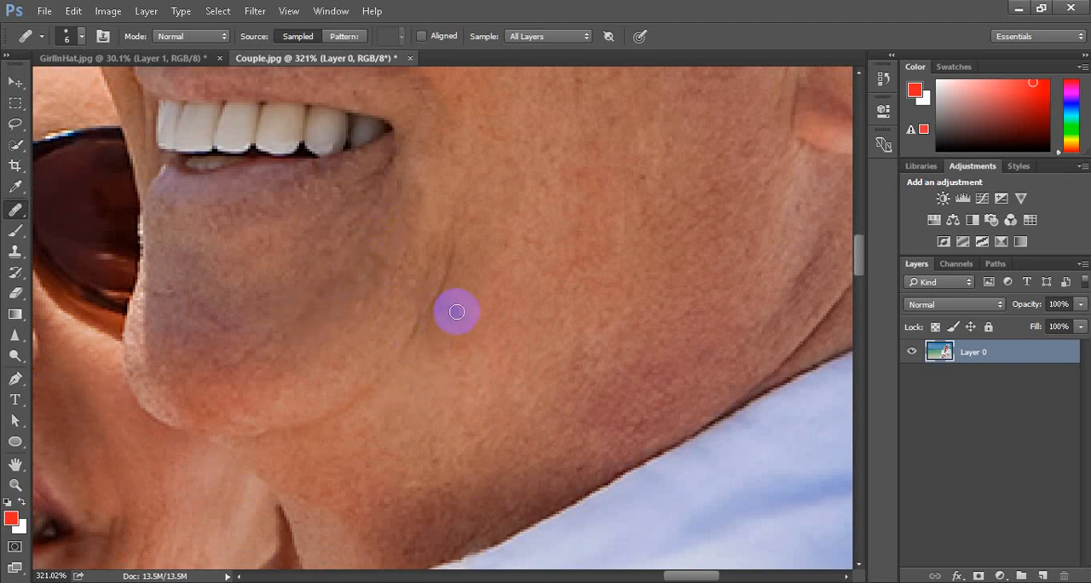
pyautogui.moveTo(446, 248)
pyautogui.mouseDown()
pyautogui.moveTo(431, 309)
pyautogui.moveTo(399, 365)
pyautogui.mouseUp()
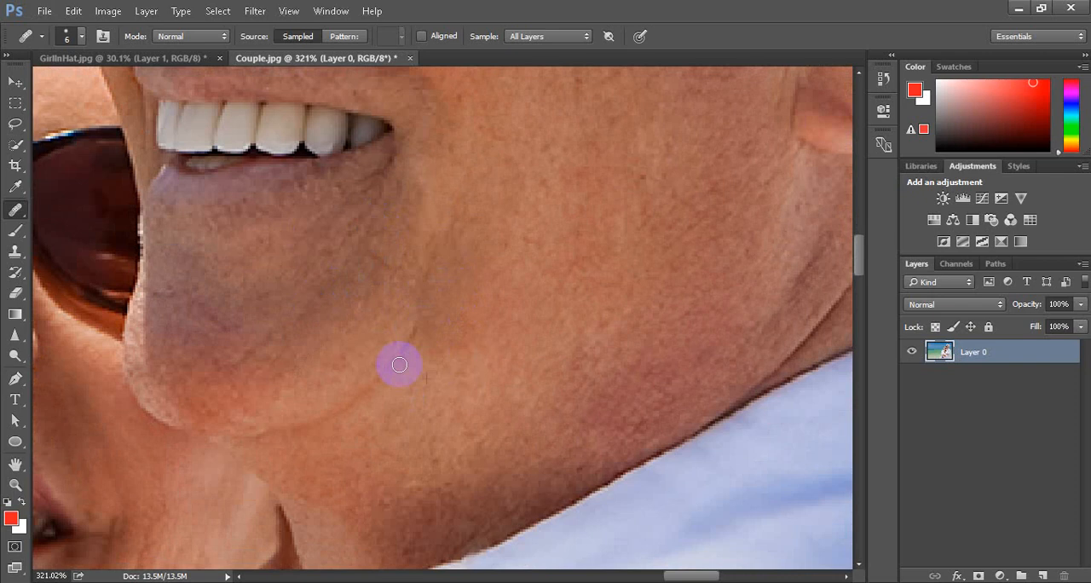
# Convert the retouched Layer 0 to a smart object
pyautogui.keyDown('alt'); pyautogui.scroll(-5, 395, 407); pyautogui.keyUp('alt')
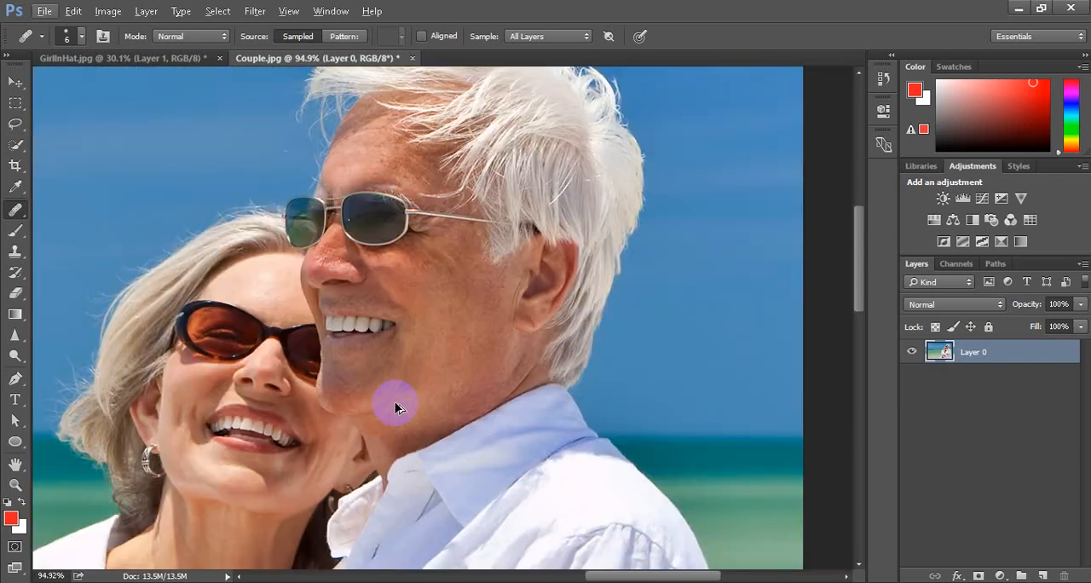
pyautogui.scroll(-2, 395, 408)
pyautogui.scroll(3, 443, 341)
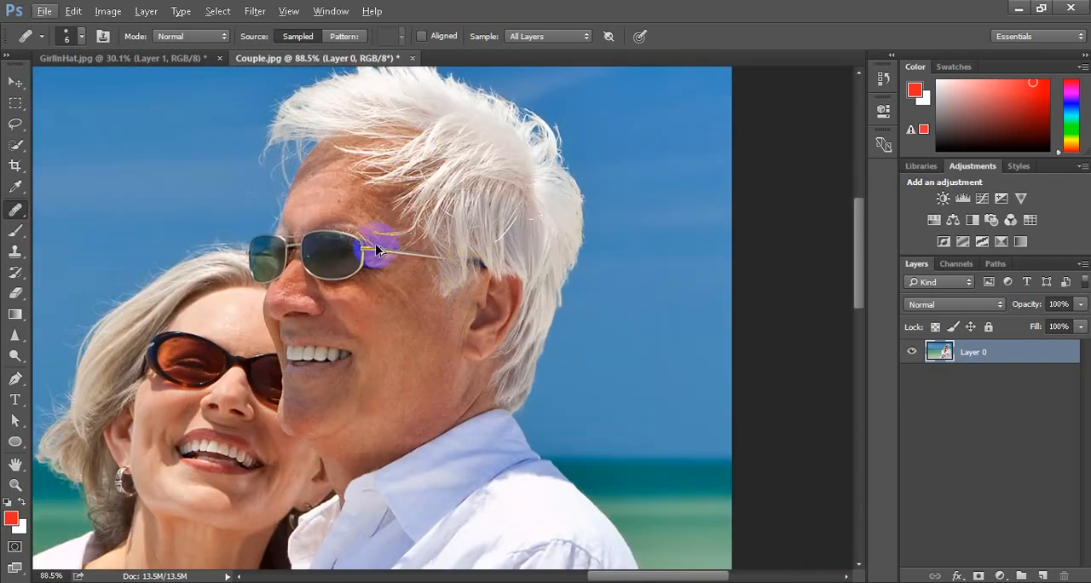
pyautogui.scroll(1, 372, 246)
pyautogui.moveTo(376, 248); pyautogui.dragTo(400, 284)
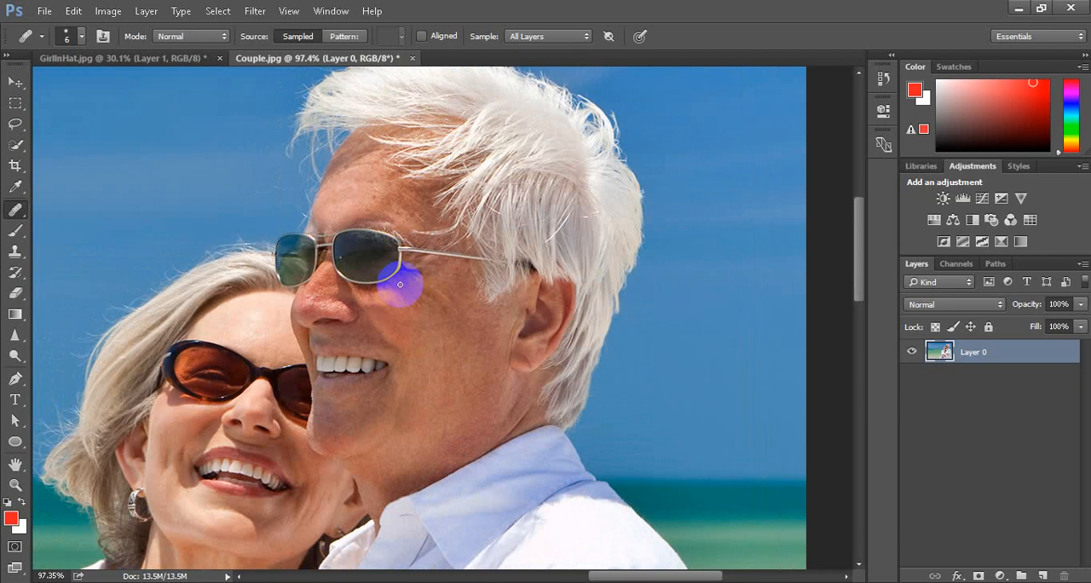
pyautogui.click(954, 391)
pyautogui.rightClick(1016, 354)
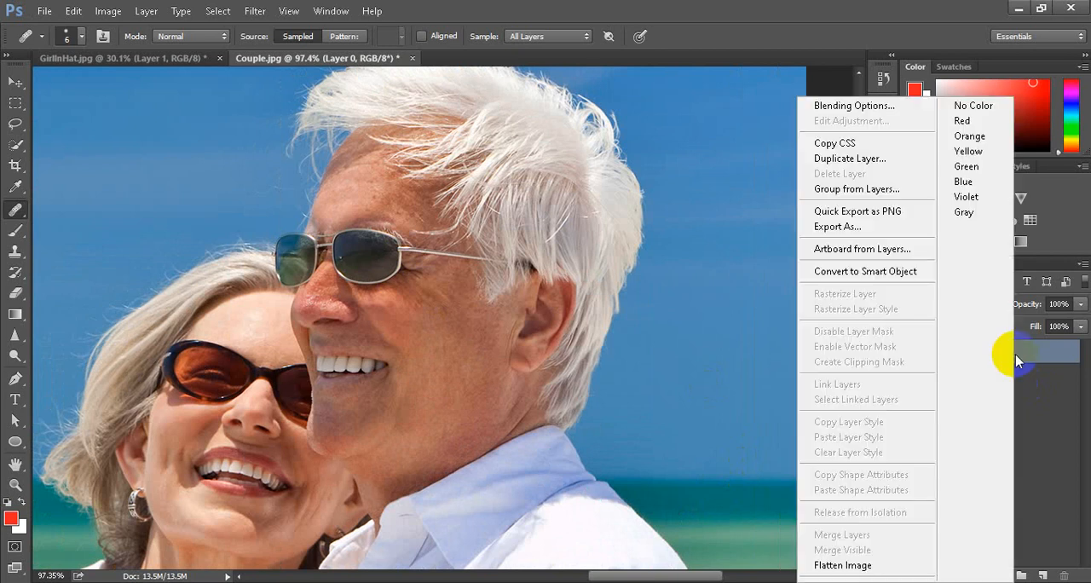
pyautogui.click(877, 273)
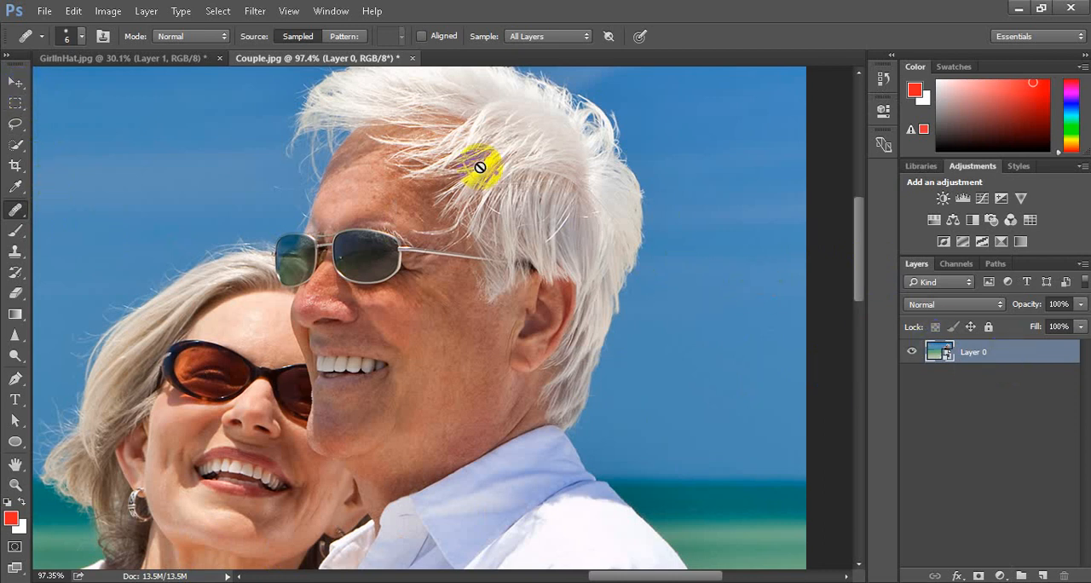
# Open the Liquify filter for the Couple smart object and magnify its preview to 100%
pyautogui.click(256, 10)
pyautogui.moveTo(341, 226)
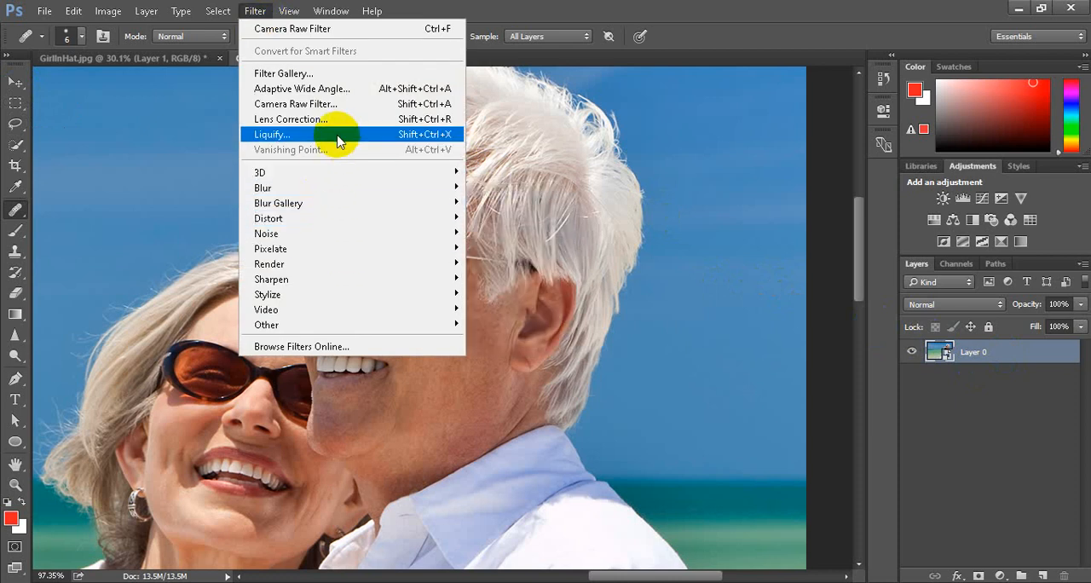
pyautogui.click(452, 215)
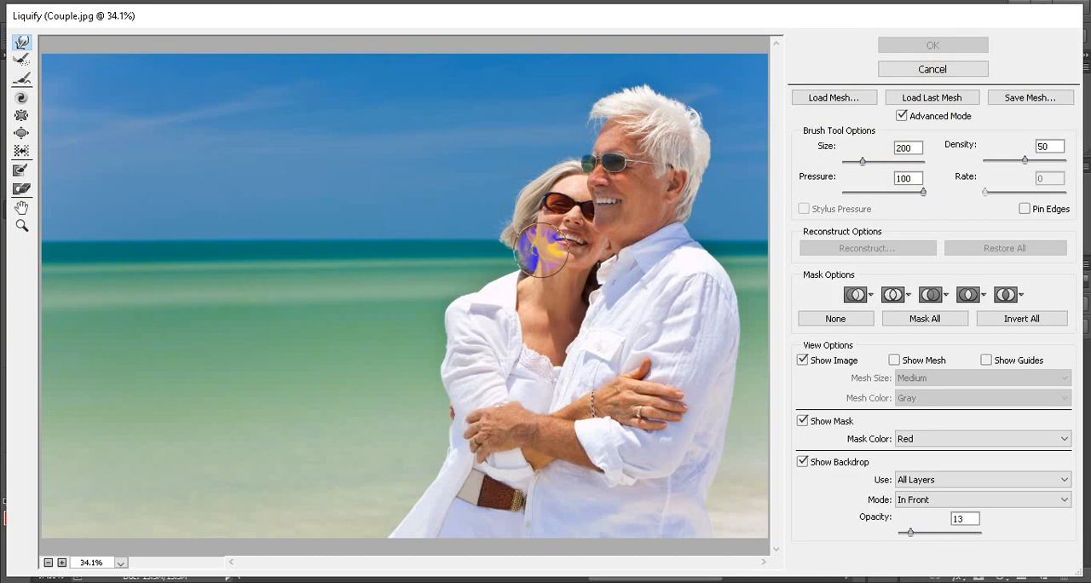
pyautogui.scroll(3, 572, 195)
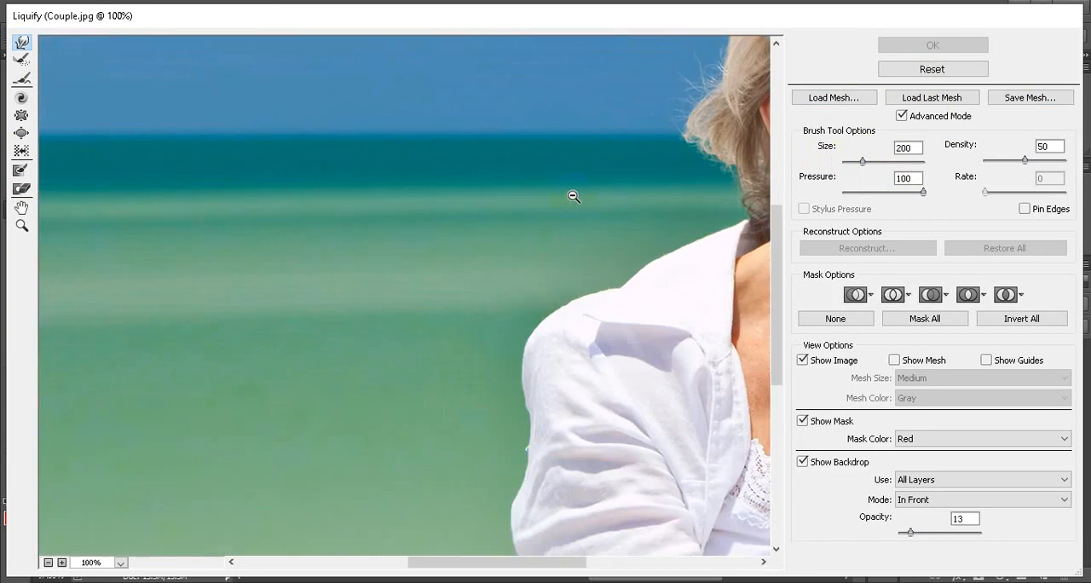
# Push the outer edge of the woman's hair inwards along its side and crown with a size 90 Forward Warp brush
pyautogui.scroll(-6, 573, 197)
pyautogui.scroll(6, 588, 154)
pyautogui.scroll(-3, 613, 158)
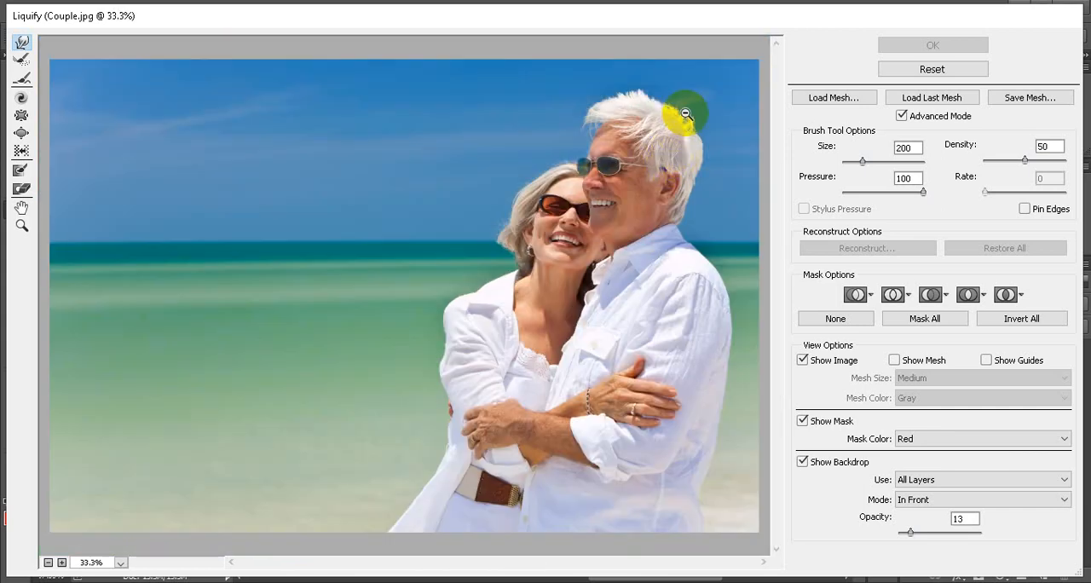
pyautogui.scroll(3, 694, 65)
pyautogui.scroll(-2, 694, 85)
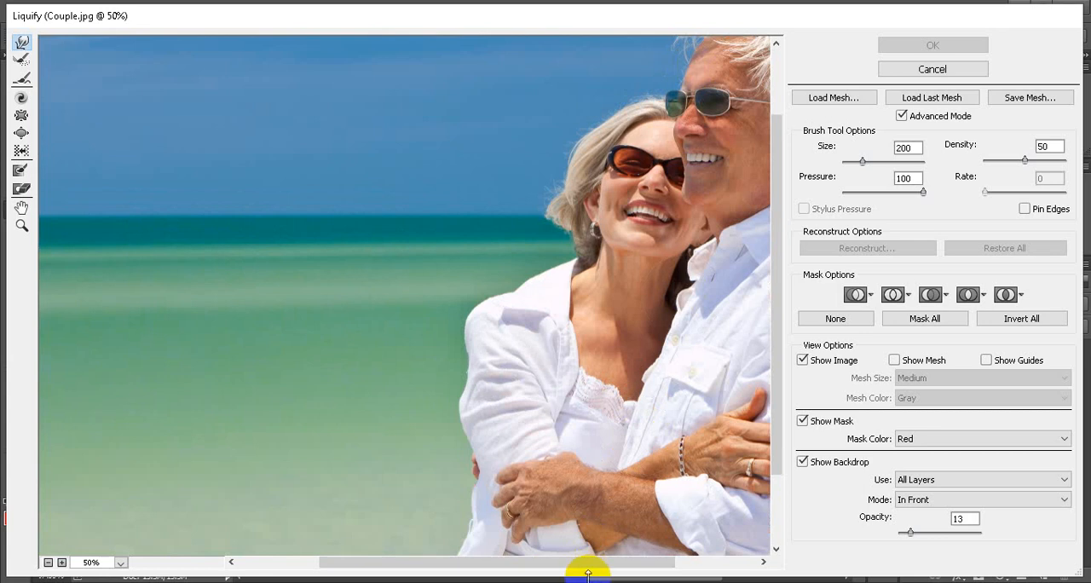
pyautogui.moveTo(584, 568); pyautogui.dragTo(667, 564)
pyautogui.scroll(3, 634, 361)
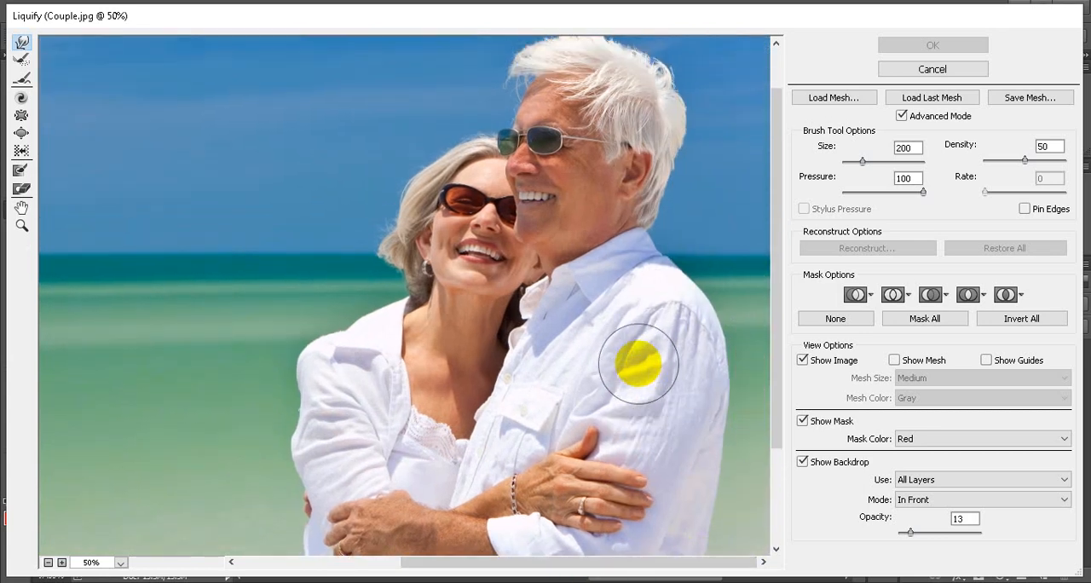
pyautogui.scroll(2, 456, 213)
pyautogui.scroll(1, 433, 251)
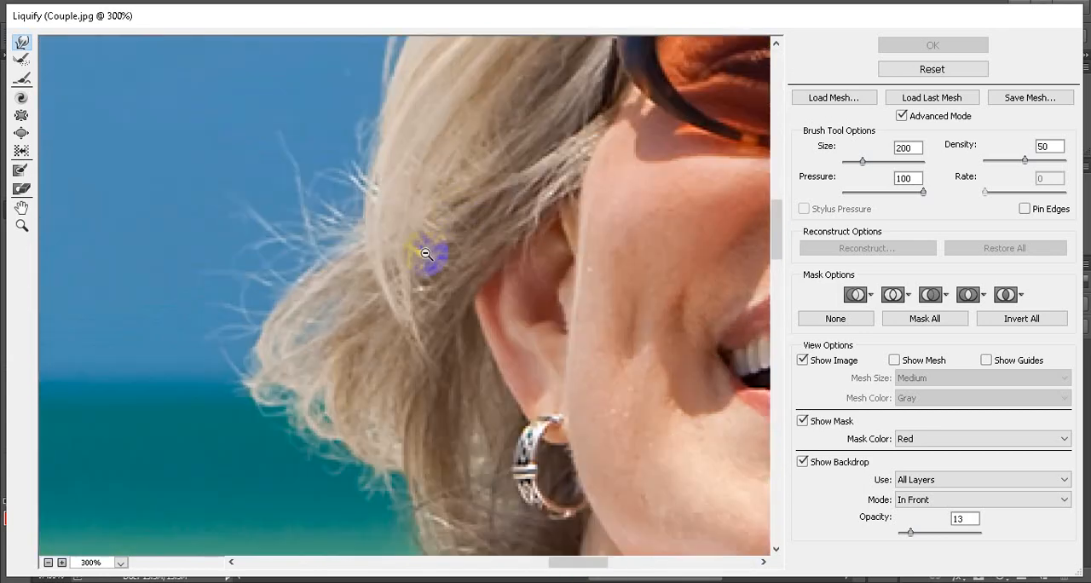
pyautogui.scroll(-3, 431, 252)
pyautogui.scroll(2, 426, 253)
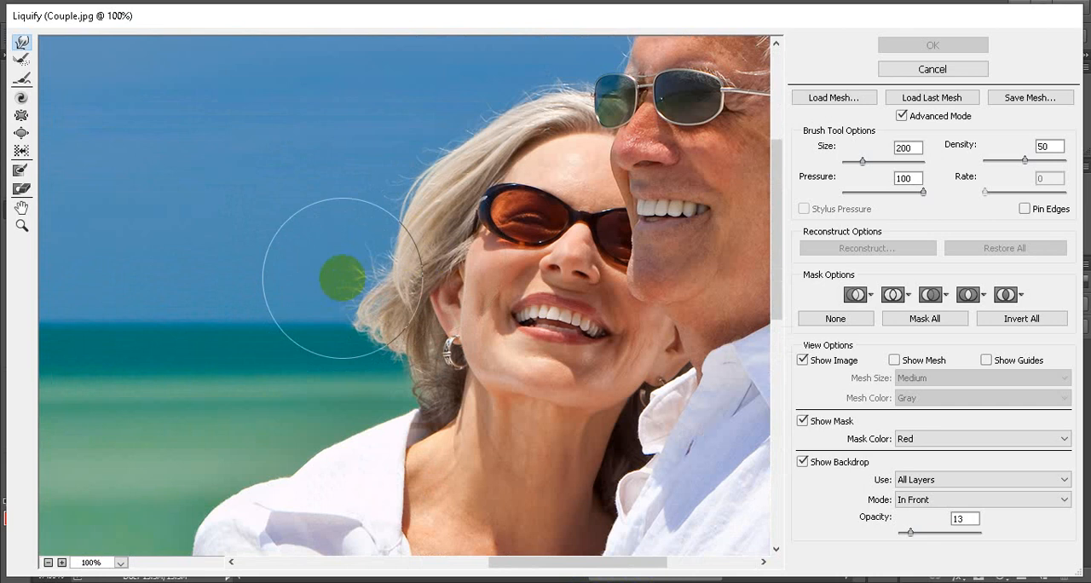
pyautogui.press('[')
pyautogui.press('[')
pyautogui.press('[')
pyautogui.press('[')
pyautogui.press('[')
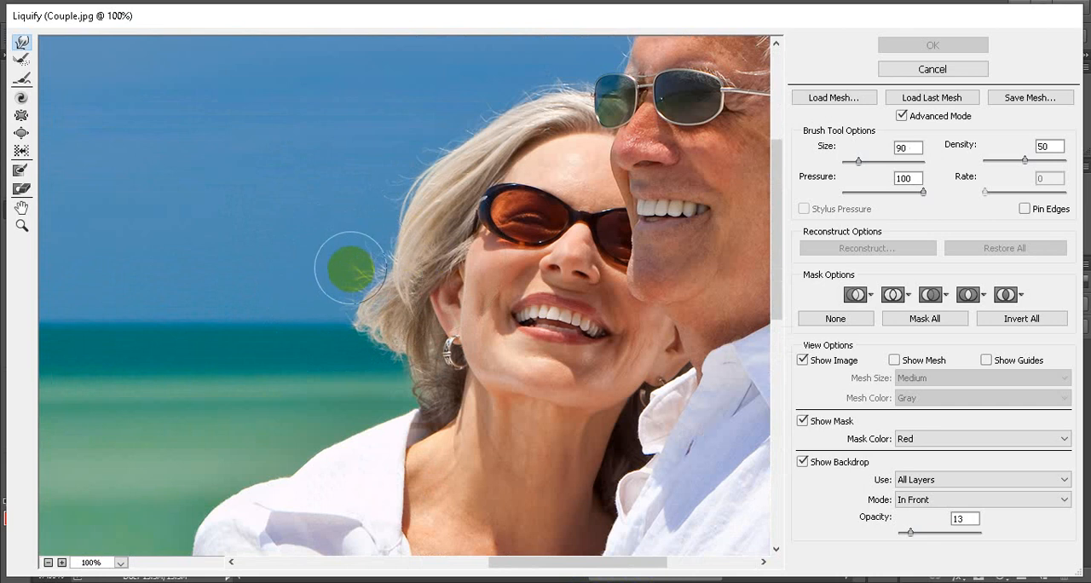
pyautogui.moveTo(355, 263); pyautogui.dragTo(326, 295)
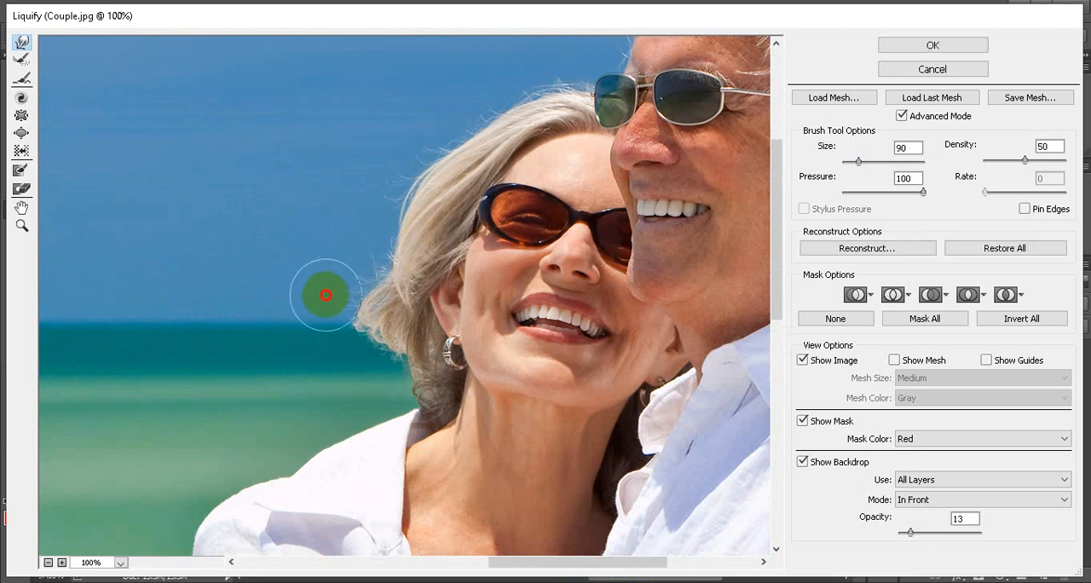
pyautogui.moveTo(332, 334); pyautogui.dragTo(348, 340)
pyautogui.moveTo(343, 281); pyautogui.dragTo(351, 285)
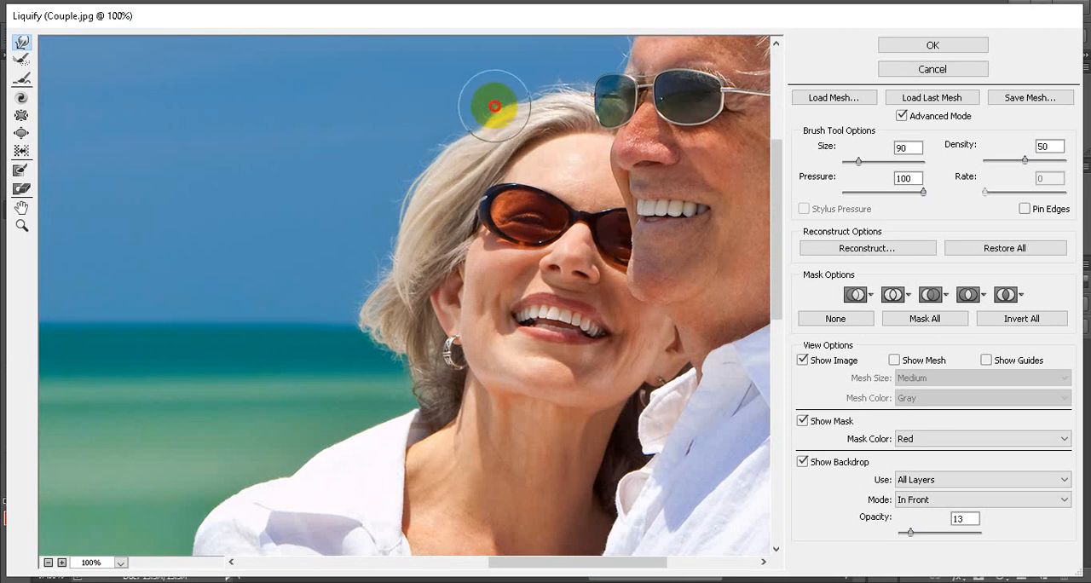
pyautogui.moveTo(477, 125)
pyautogui.mouseDown()
pyautogui.moveTo(548, 74)
pyautogui.moveTo(458, 139)
pyautogui.moveTo(446, 197)
pyautogui.mouseUp()
# Press the man's hair inwards above the forehead and along the crown with the size 90 Forward Warp brush
pyautogui.scroll(6, 477, 398)
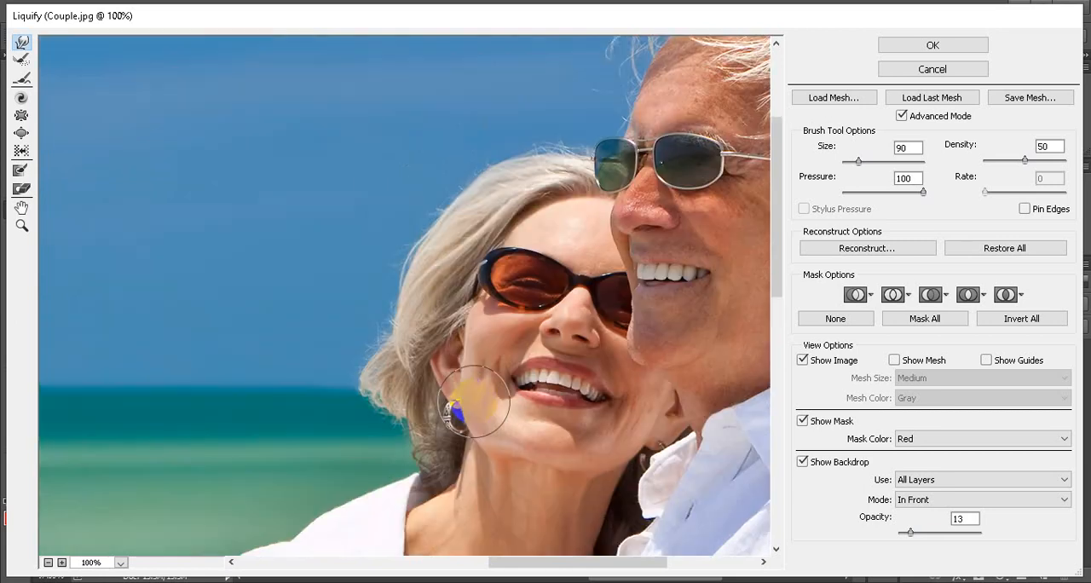
pyautogui.scroll(2, 619, 209)
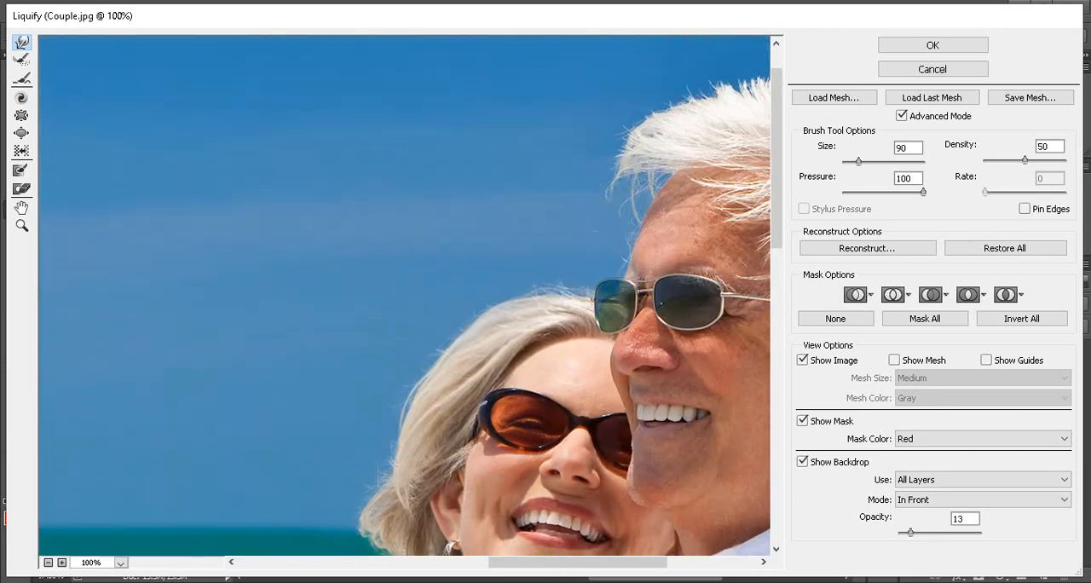
pyautogui.moveTo(589, 577)
pyautogui.mouseDown()
pyautogui.moveTo(586, 563)
pyautogui.moveTo(666, 563)
pyautogui.mouseUp()
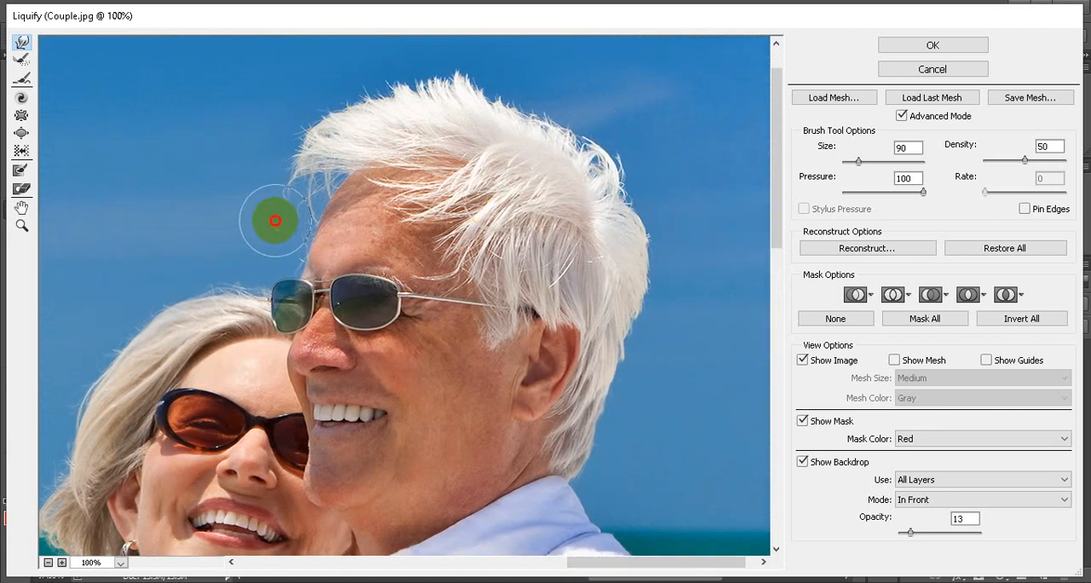
pyautogui.moveTo(265, 173); pyautogui.dragTo(273, 165)
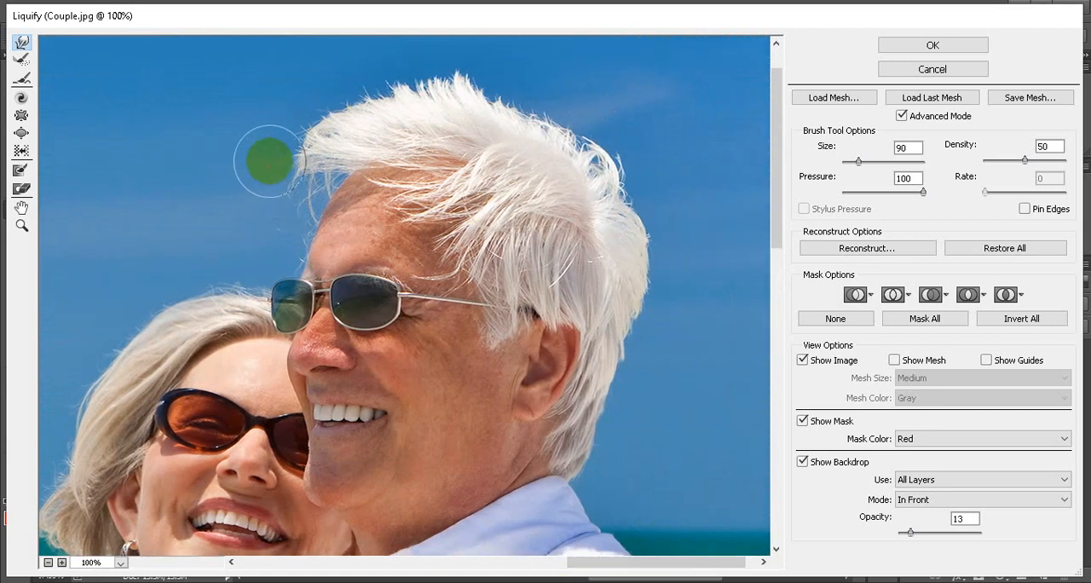
pyautogui.moveTo(285, 130); pyautogui.dragTo(290, 119)
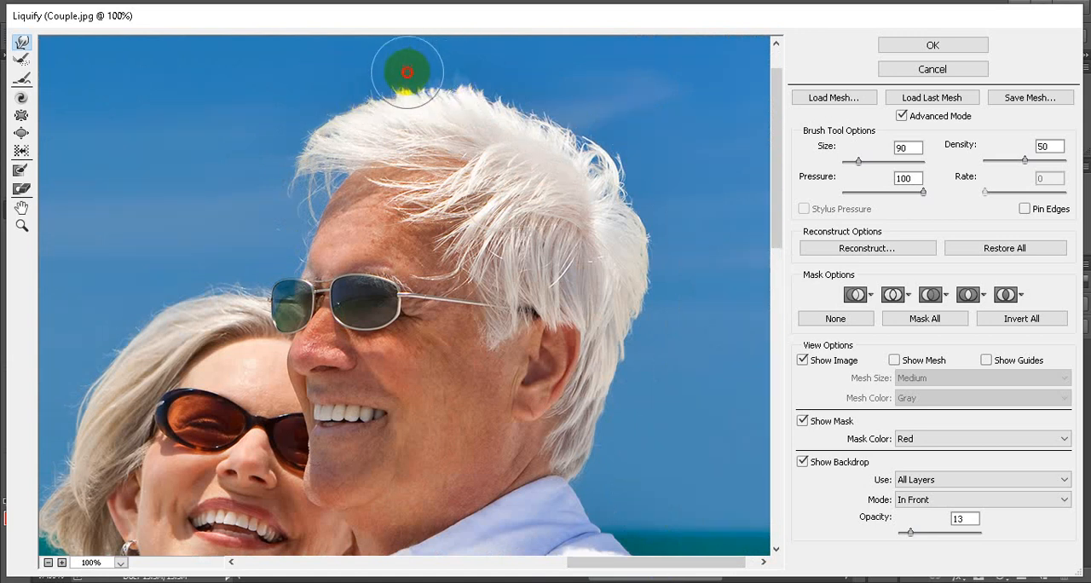
pyautogui.moveTo(528, 100)
pyautogui.mouseDown()
pyautogui.moveTo(582, 138)
pyautogui.moveTo(526, 113)
pyautogui.moveTo(575, 121)
pyautogui.mouseUp()
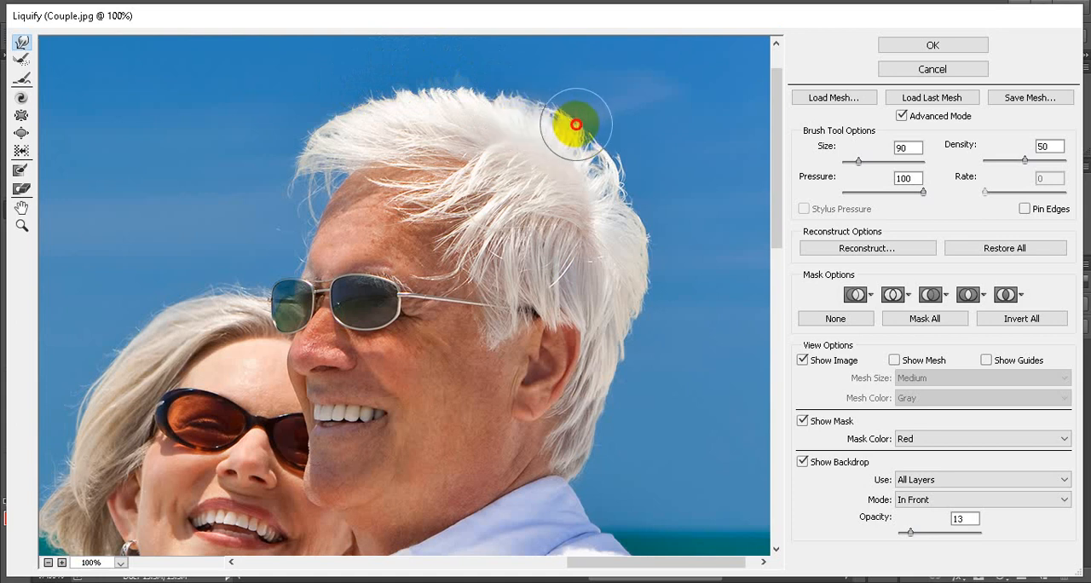
# Examine the reshaped hair in the whole photo, and the outline of the woman's sleeve and the couple's arms up close
pyautogui.scroll(-3, 567, 341)
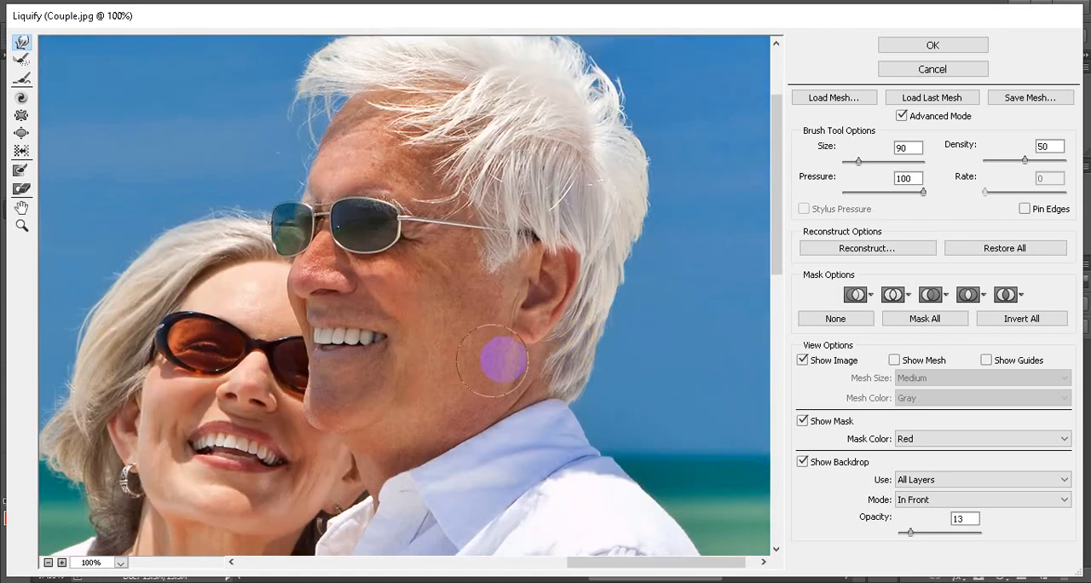
pyautogui.scroll(-6, 480, 344)
pyautogui.scroll(7, 461, 328)
pyautogui.scroll(-5, 470, 312)
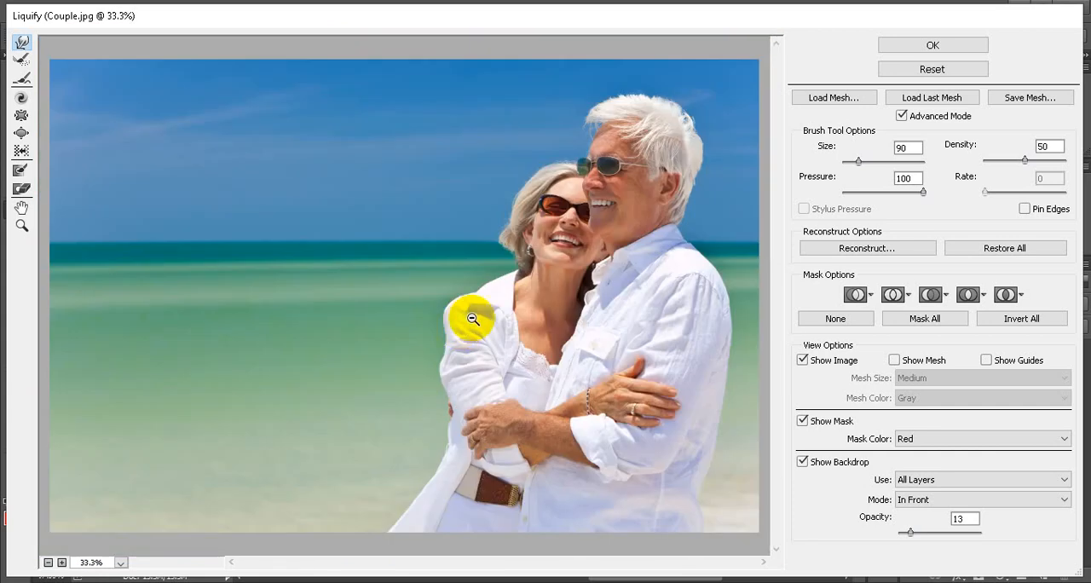
pyautogui.scroll(3, 651, 236)
pyautogui.scroll(-1, 651, 236)
pyautogui.scroll(-1, 576, 308)
pyautogui.scroll(1, 574, 309)
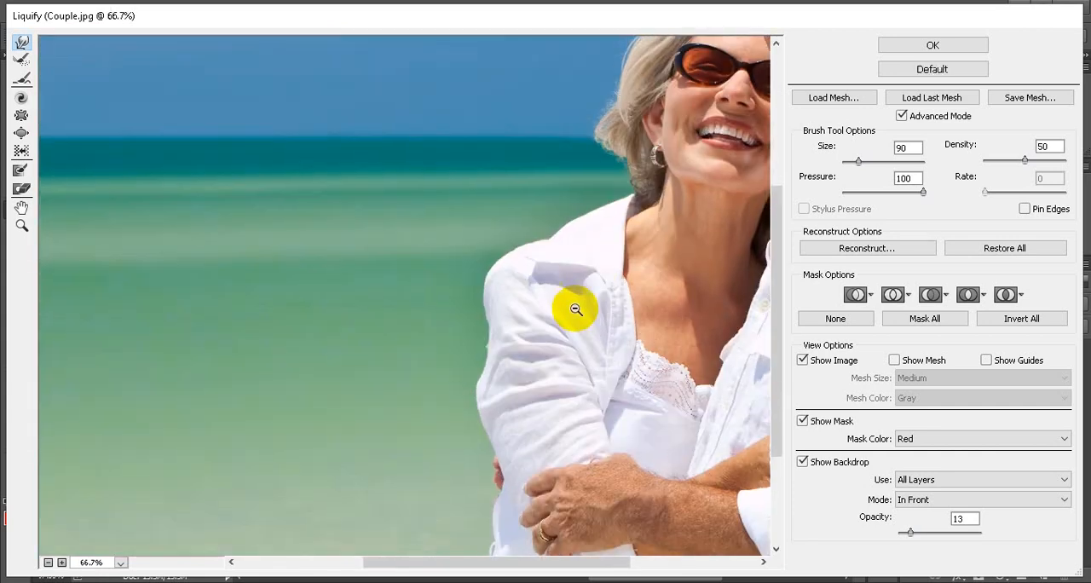
pyautogui.scroll(2, 575, 307)
pyautogui.scroll(-3, 585, 397)
pyautogui.scroll(3, 578, 384)
pyautogui.scroll(-2, 578, 384)
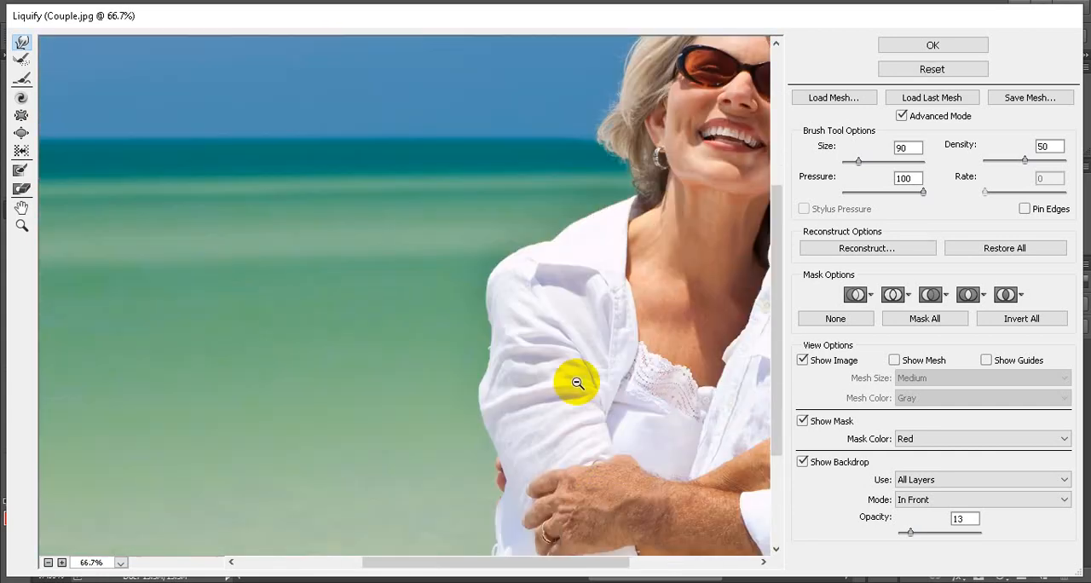
pyautogui.moveTo(563, 567); pyautogui.dragTo(633, 568)
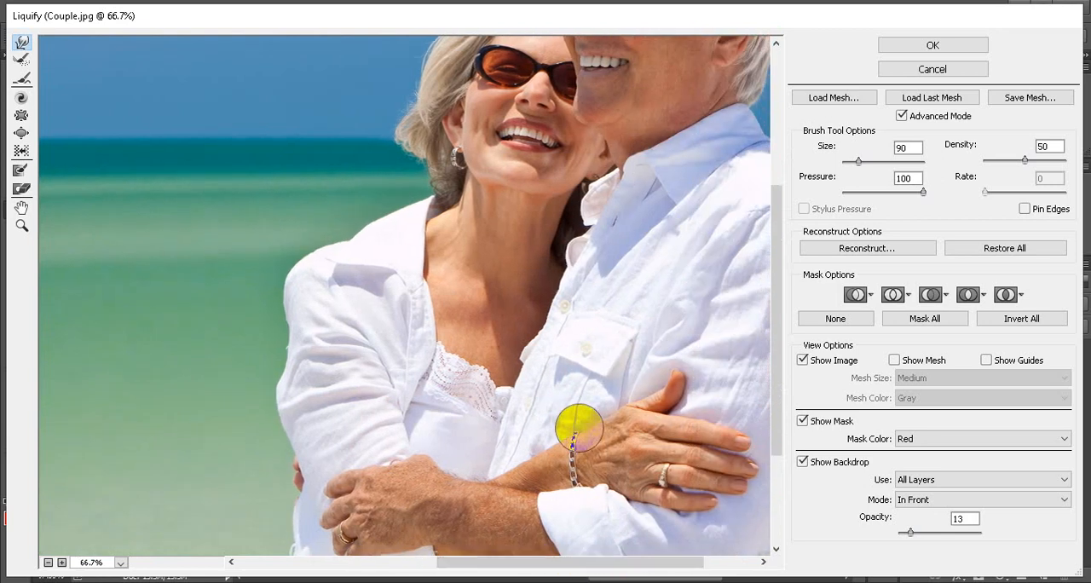
pyautogui.scroll(-1, 575, 419)
pyautogui.scroll(2, 322, 328)
pyautogui.scroll(-1, 345, 266)
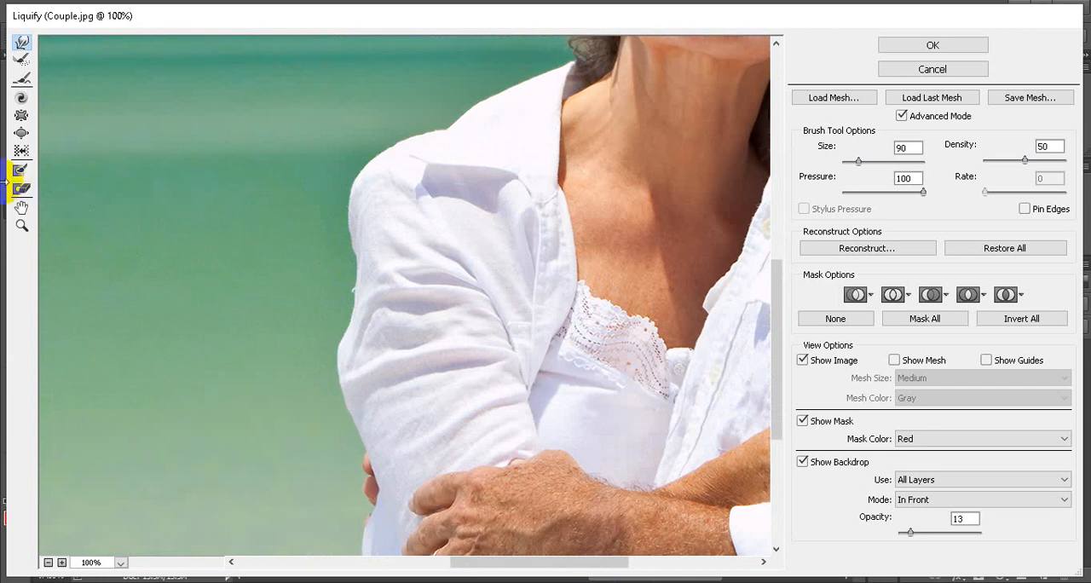
# Paint a freeze mask strip down the woman's upper sleeve from shoulder to elbow with a size 80 brush
pyautogui.click(21, 175)
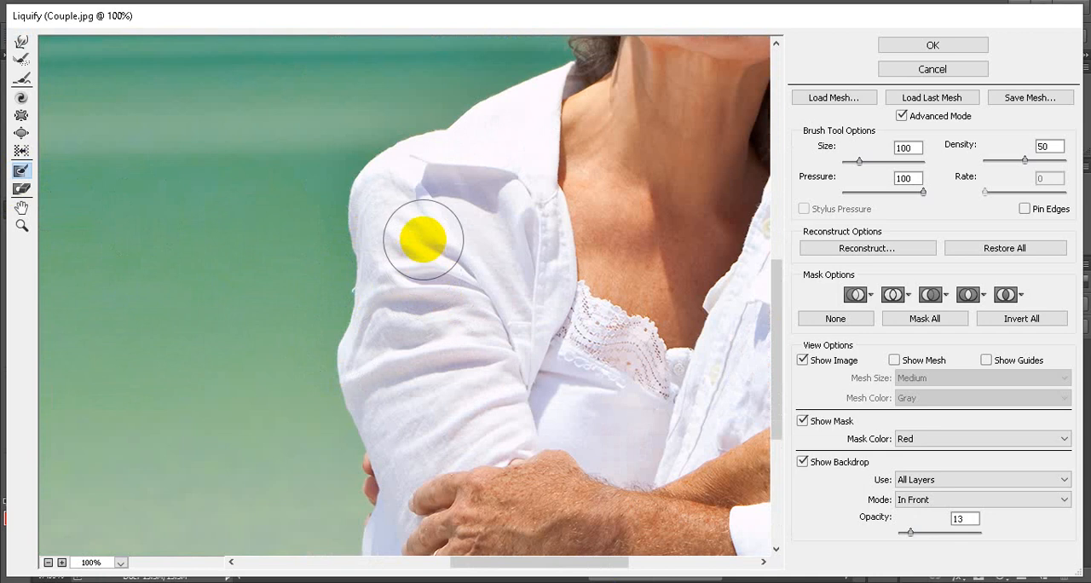
pyautogui.press('[')
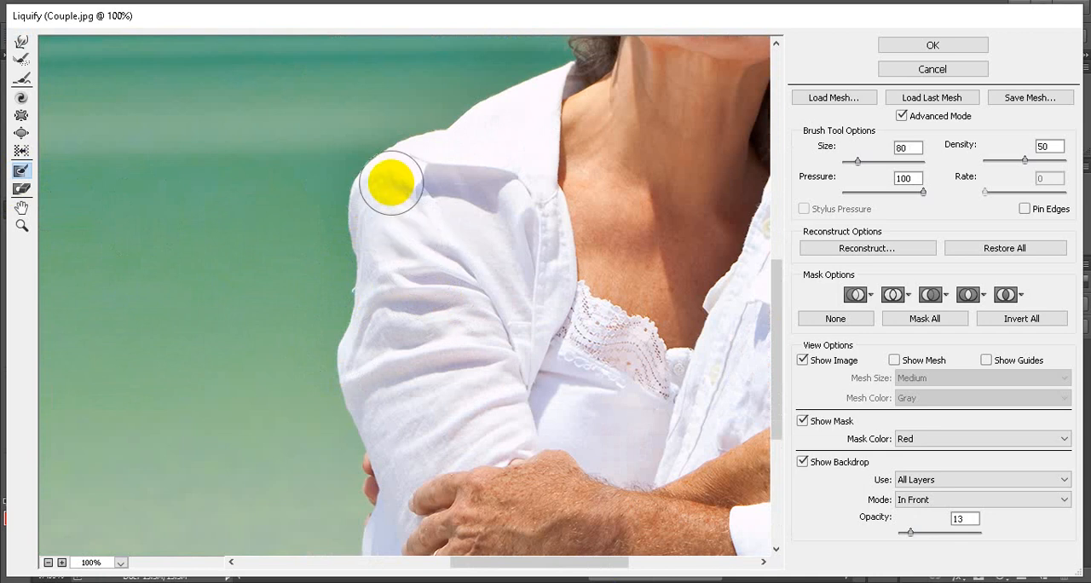
pyautogui.moveTo(398, 180)
pyautogui.mouseDown()
pyautogui.moveTo(420, 326)
pyautogui.moveTo(384, 434)
pyautogui.mouseUp()
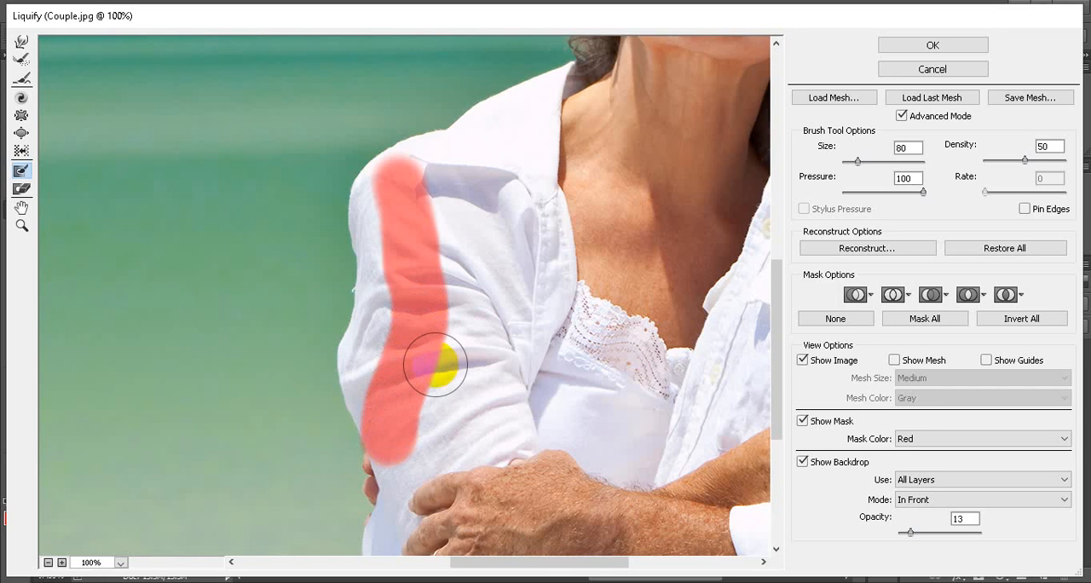
pyautogui.moveTo(431, 341); pyautogui.dragTo(417, 335)
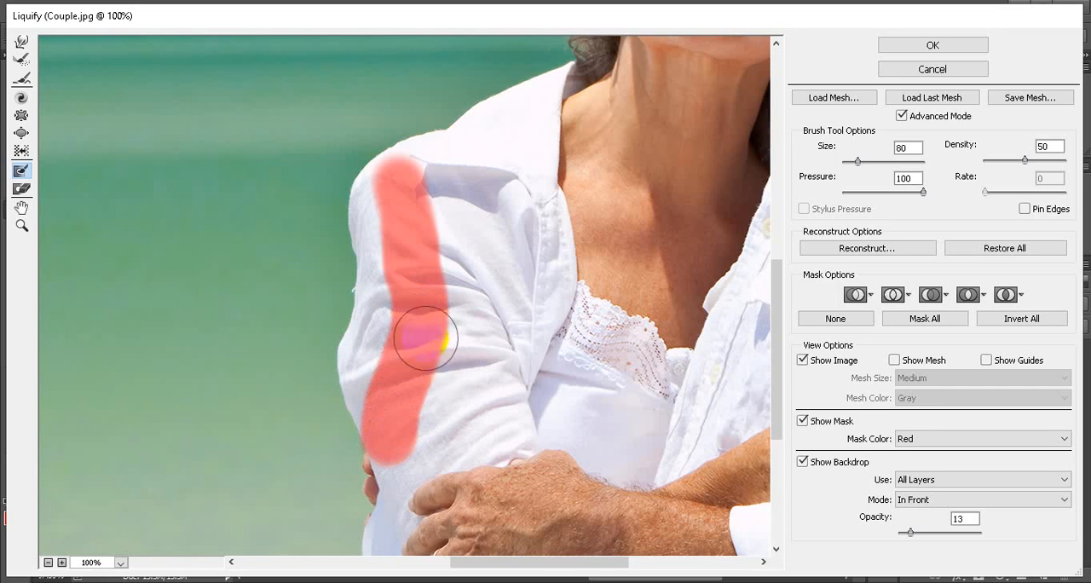
# Push the outer edge of the woman's sleeve outwards beside the frozen strip with a size 90 Forward Warp brush
pyautogui.click(20, 42)
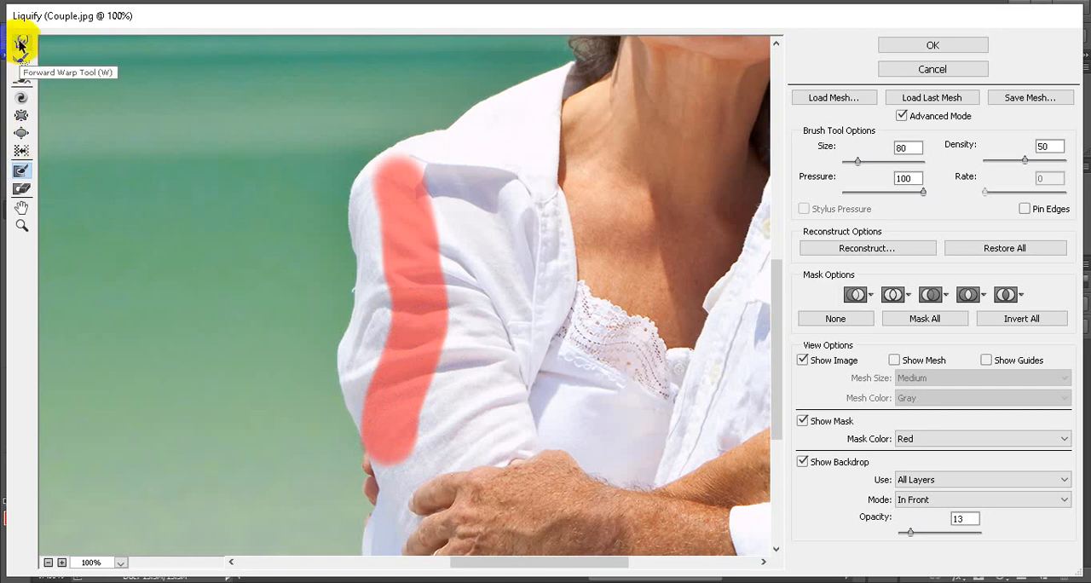
pyautogui.press(']')
pyautogui.click(371, 296)
pyautogui.moveTo(372, 295)
pyautogui.mouseDown()
pyautogui.moveTo(369, 263)
pyautogui.moveTo(347, 281)
pyautogui.moveTo(350, 345)
pyautogui.moveTo(340, 322)
pyautogui.moveTo(358, 305)
pyautogui.moveTo(347, 297)
pyautogui.moveTo(354, 275)
pyautogui.moveTo(343, 286)
pyautogui.moveTo(356, 257)
pyautogui.moveTo(345, 249)
pyautogui.moveTo(360, 241)
pyautogui.moveTo(352, 225)
pyautogui.moveTo(342, 353)
pyautogui.moveTo(354, 222)
pyautogui.mouseUp()
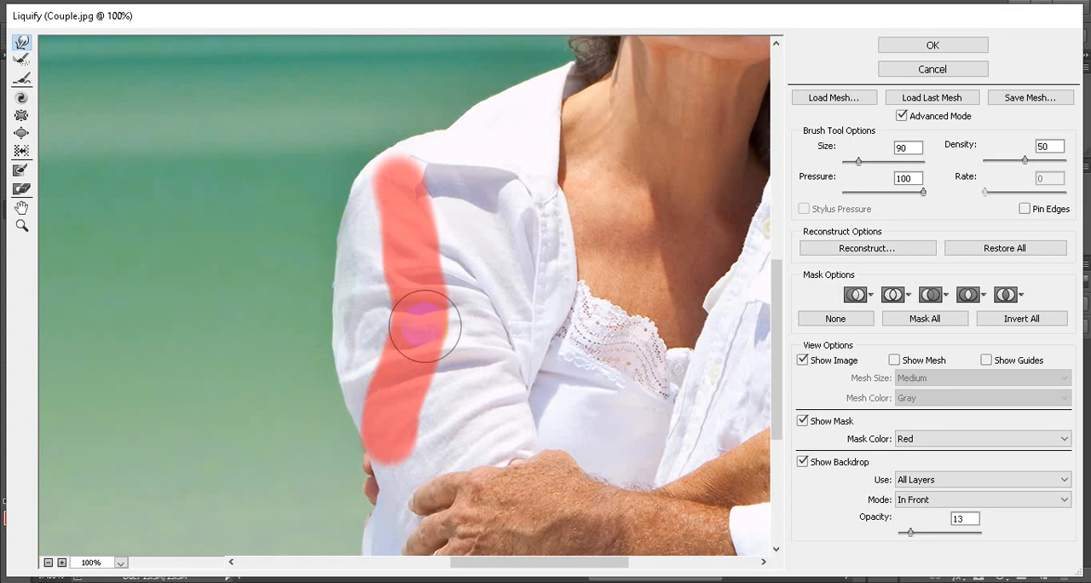
pyautogui.click(13, 42)
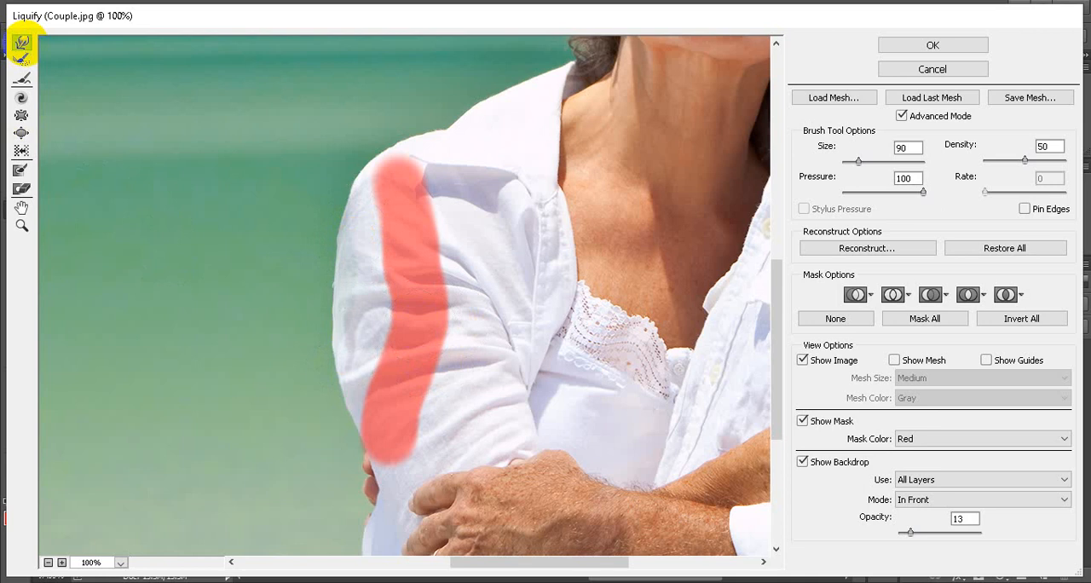
pyautogui.keyDown('ctrl'); pyautogui.keyDown('alt'); pyautogui.click(489, 359); pyautogui.keyUp('alt'); pyautogui.keyUp('ctrl')
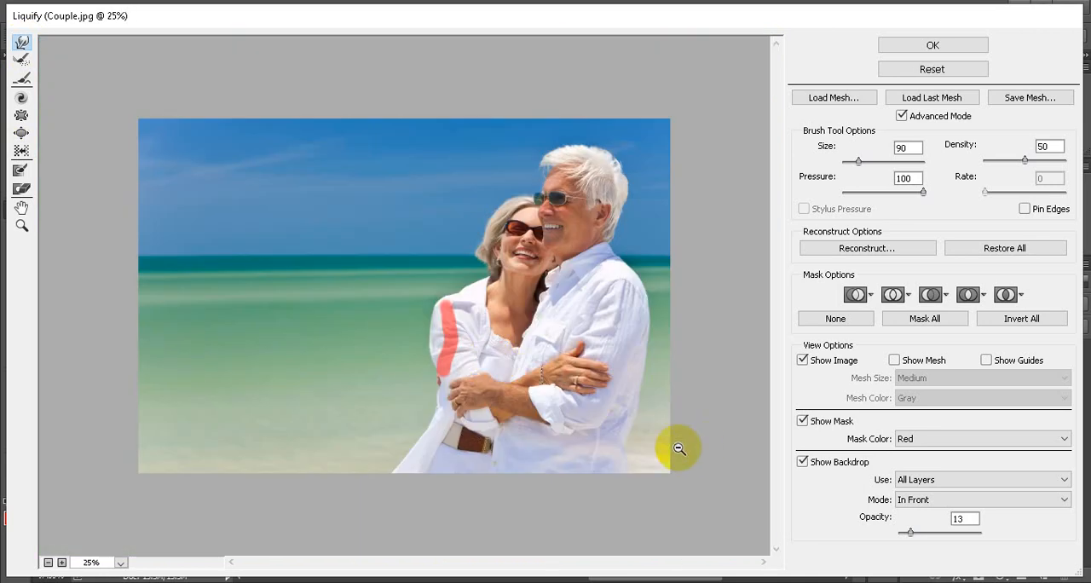
# Paint a curved freeze mask strip just inside the back edge of the man's lower shirt with a size 50 brush
pyautogui.scroll(4, 680, 448)
pyautogui.scroll(-6, 679, 449)
pyautogui.scroll(5, 577, 517)
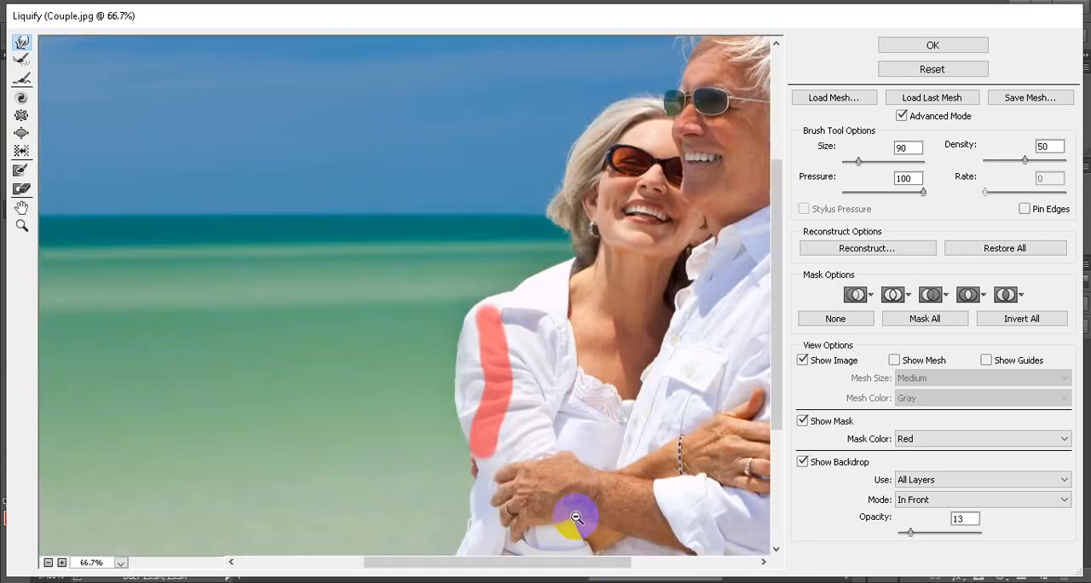
pyautogui.moveTo(568, 563); pyautogui.dragTo(697, 563)
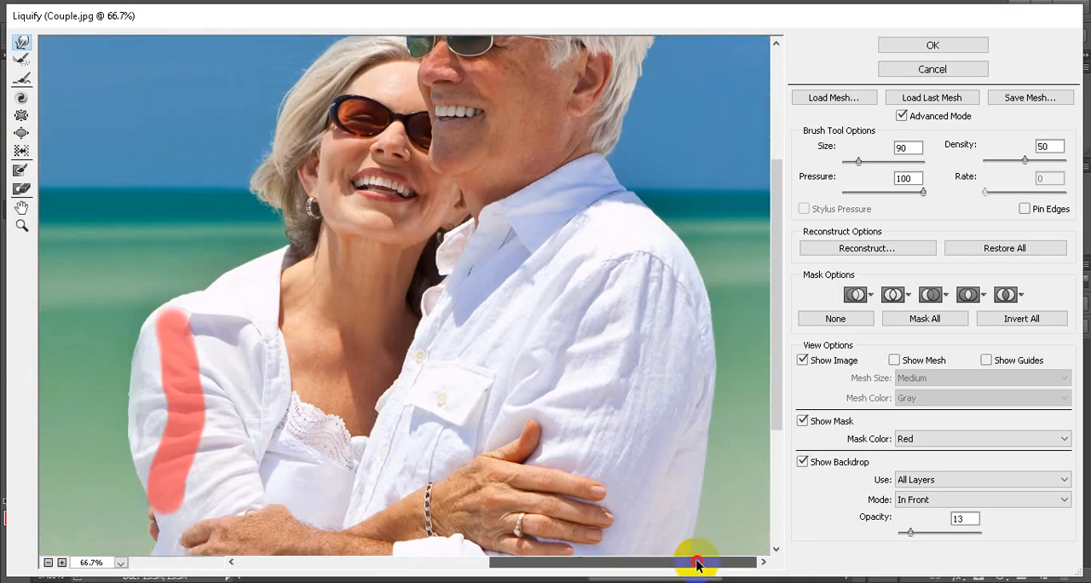
pyautogui.scroll(-5, 685, 406)
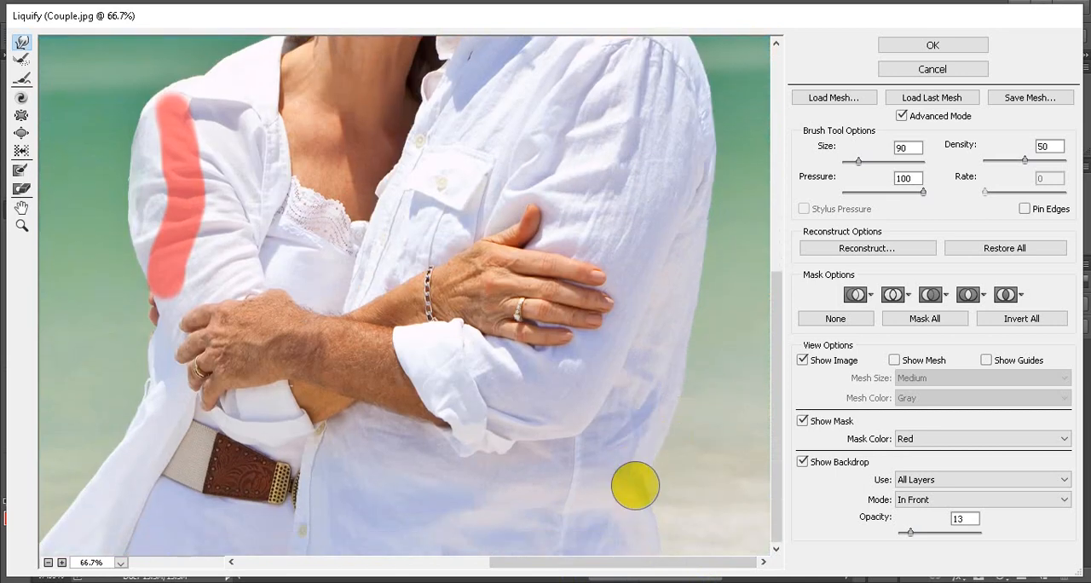
pyautogui.moveTo(636, 484); pyautogui.dragTo(650, 488)
pyautogui.press('ctrl')
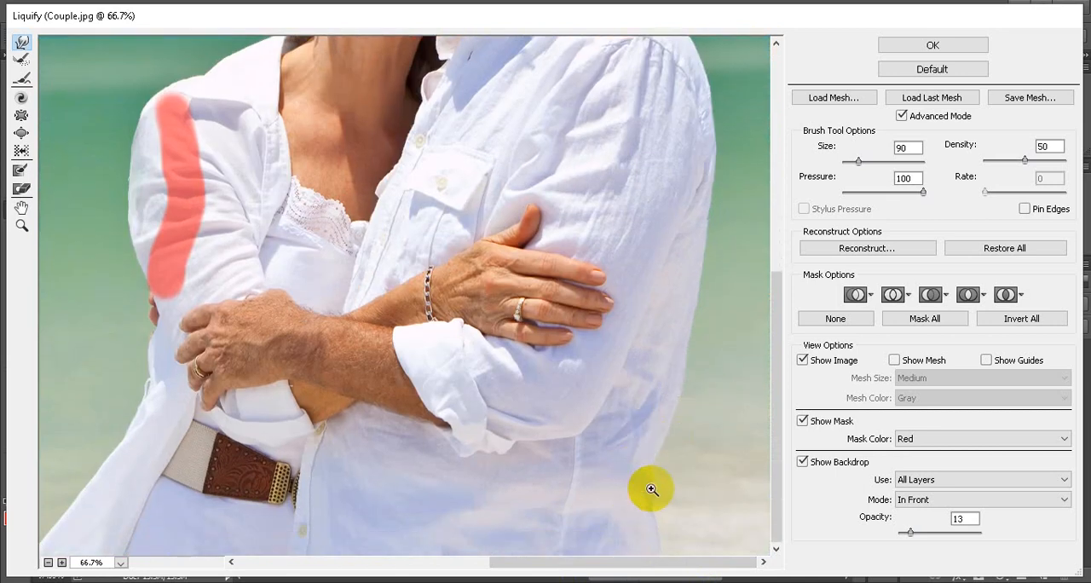
pyautogui.click(21, 174)
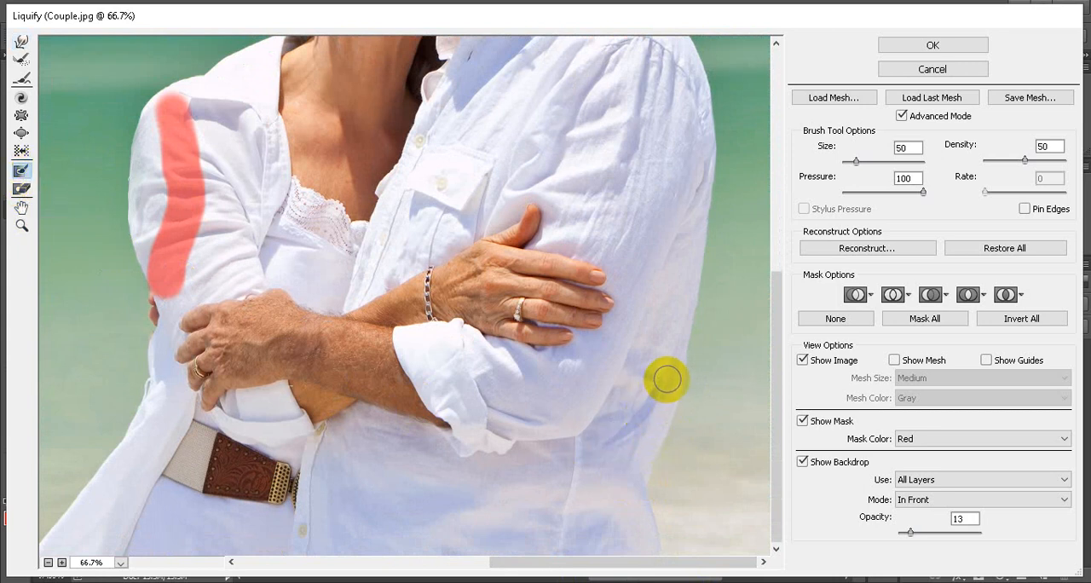
pyautogui.moveTo(661, 381)
pyautogui.mouseDown()
pyautogui.moveTo(619, 434)
pyautogui.moveTo(610, 510)
pyautogui.moveTo(633, 546)
pyautogui.moveTo(625, 551)
pyautogui.mouseUp()
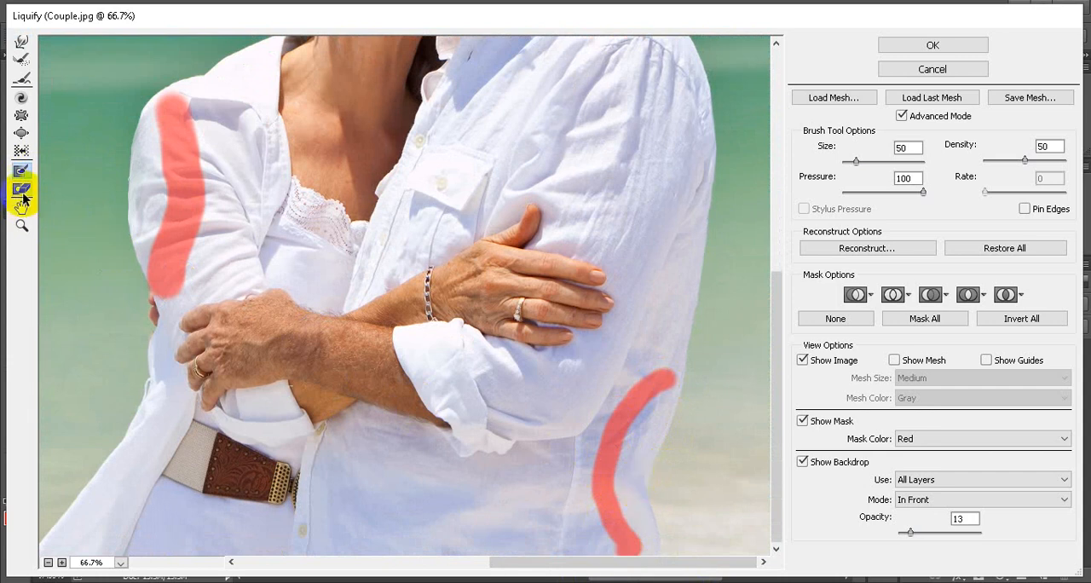
# Push the back edge of the man's lower shirt outwards beside the frozen strip with a size 90 Forward Warp brush, and apply Liquify
pyautogui.click(21, 43)
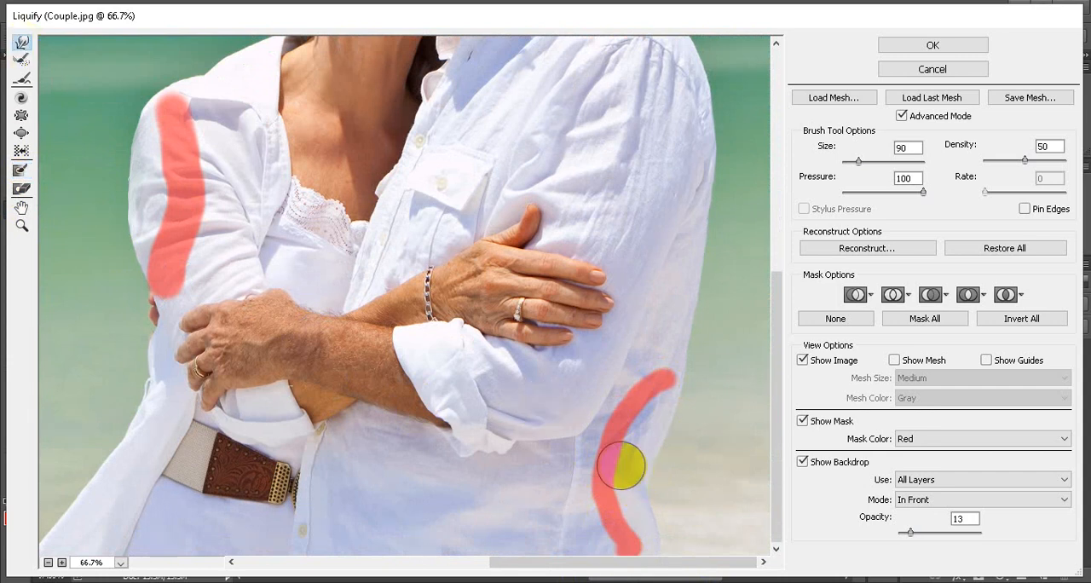
pyautogui.moveTo(654, 475); pyautogui.dragTo(668, 478)
pyautogui.moveTo(657, 450)
pyautogui.mouseDown()
pyautogui.moveTo(668, 452)
pyautogui.moveTo(664, 437)
pyautogui.mouseUp()
pyautogui.moveTo(642, 496)
pyautogui.mouseDown()
pyautogui.moveTo(660, 498)
pyautogui.moveTo(656, 515)
pyautogui.moveTo(658, 480)
pyautogui.mouseUp()
pyautogui.moveTo(645, 469); pyautogui.dragTo(648, 447)
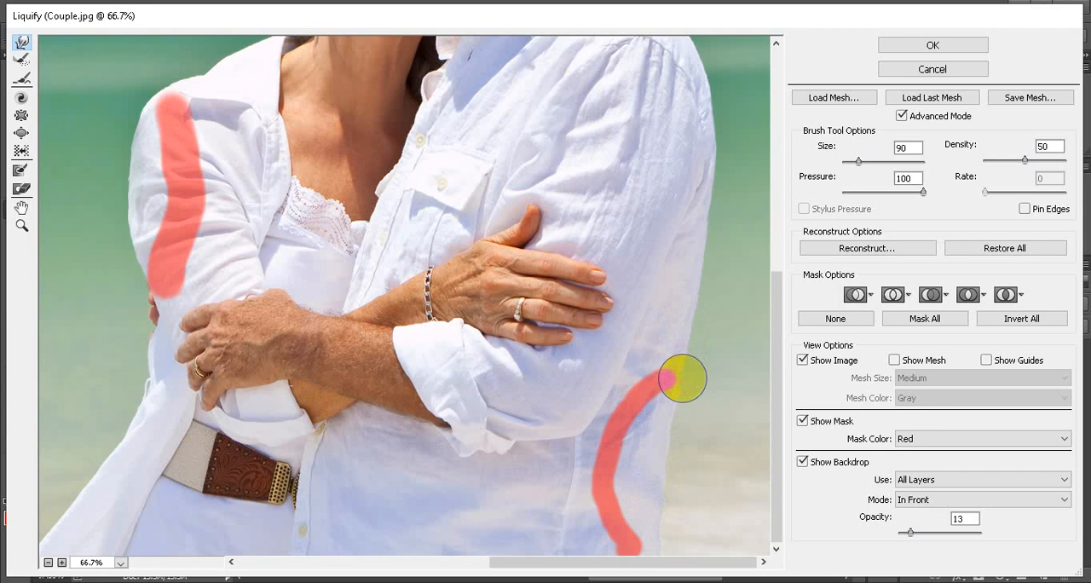
pyautogui.moveTo(676, 447); pyautogui.dragTo(664, 499)
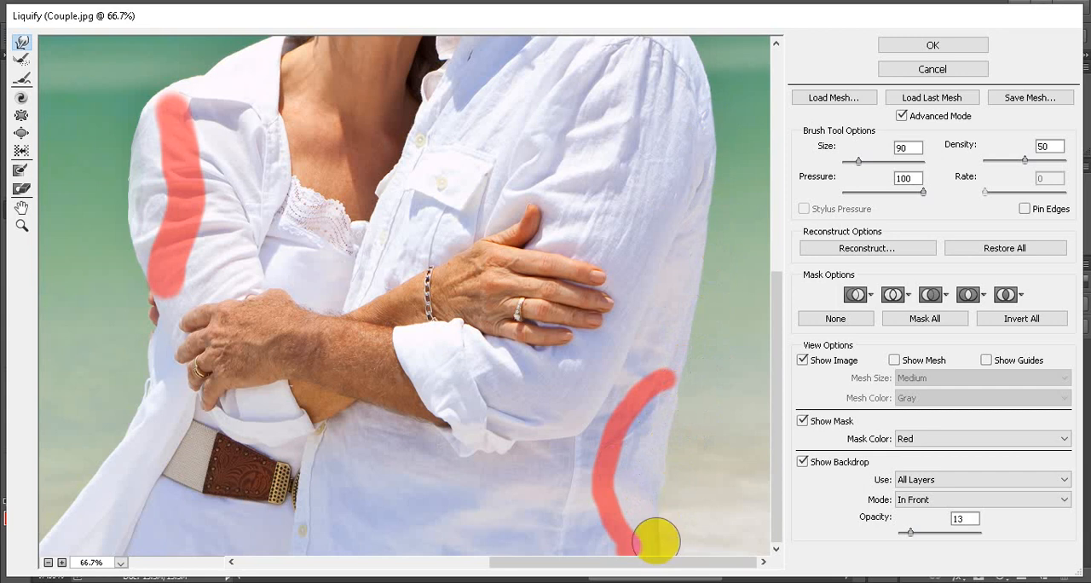
pyautogui.click(929, 45)
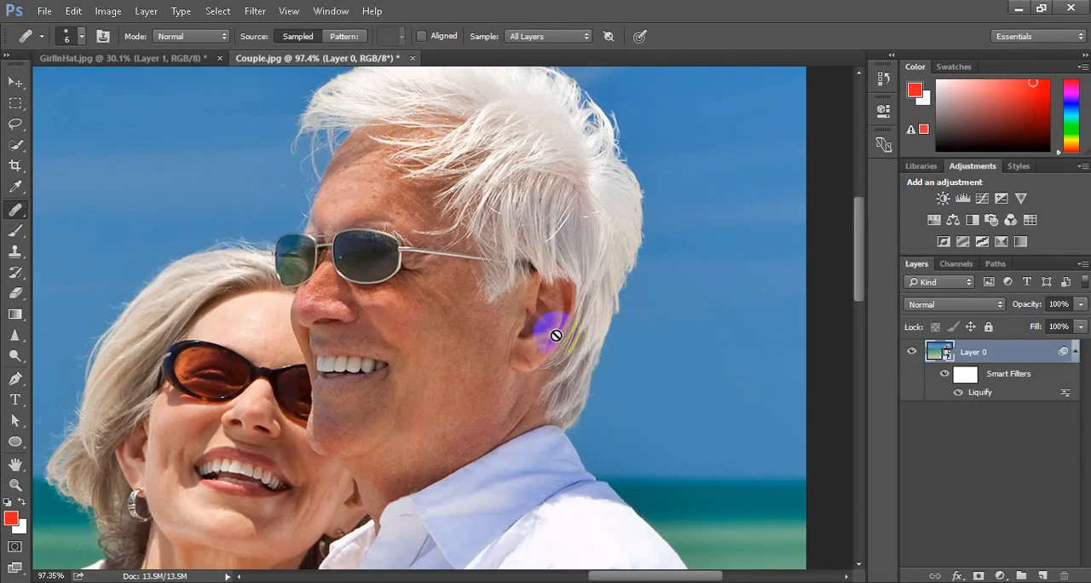
pyautogui.hotkey('ctrl', '0')
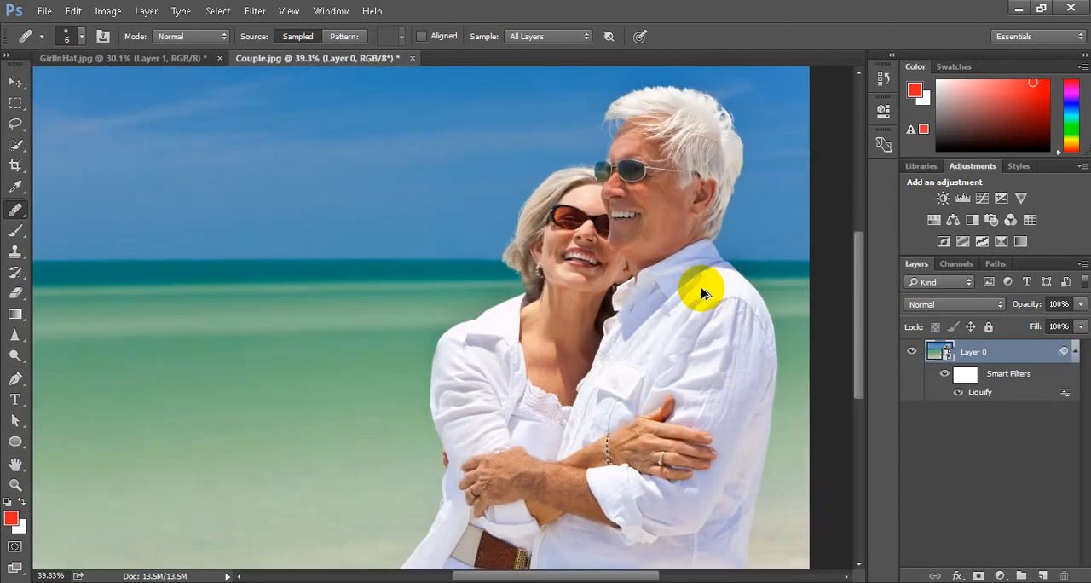
pyautogui.click(635, 252)
pyautogui.moveTo(861, 364)
pyautogui.mouseDown()
pyautogui.moveTo(864, 477)
pyautogui.moveTo(865, 283)
pyautogui.moveTo(876, 378)
pyautogui.mouseUp()
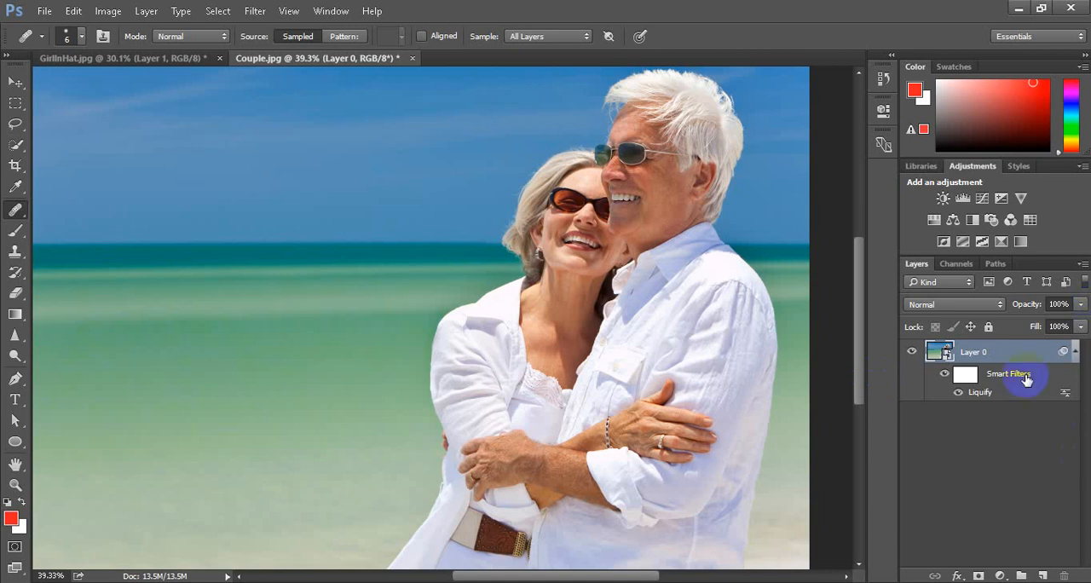
pyautogui.click(691, 431)
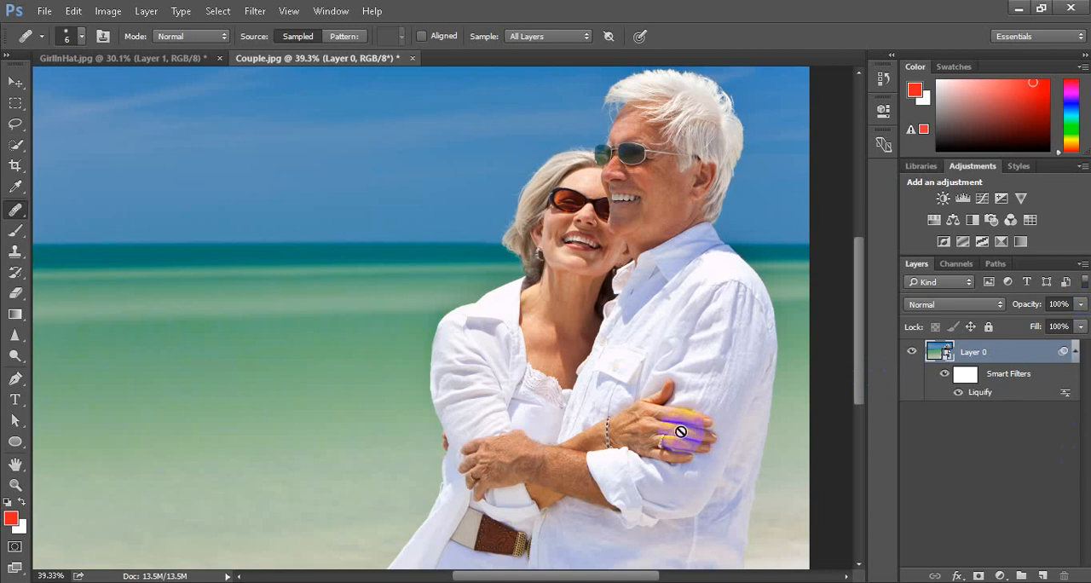
pyautogui.click(572, 433)
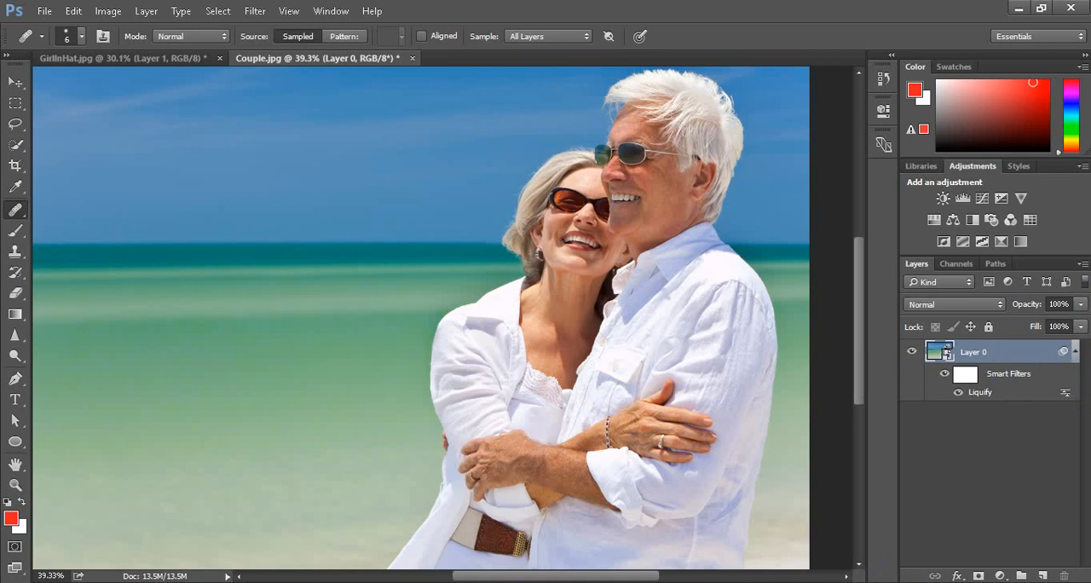
# Start a Segoe UI Black text line over the sea beside the couple and set its font size to 34 pt
pyautogui.click(16, 399)
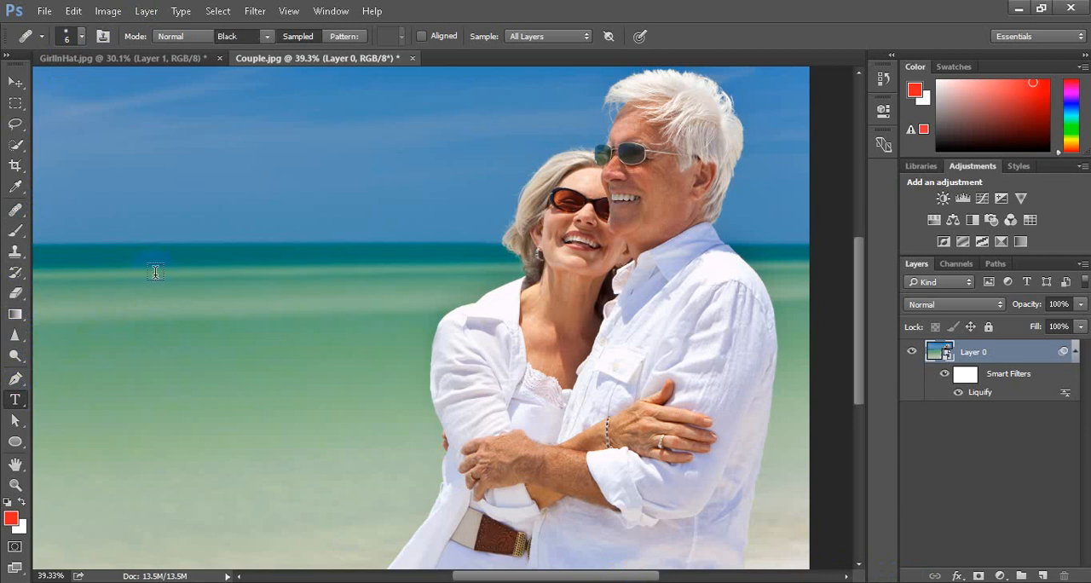
pyautogui.moveTo(290, 36); pyautogui.dragTo(336, 41)
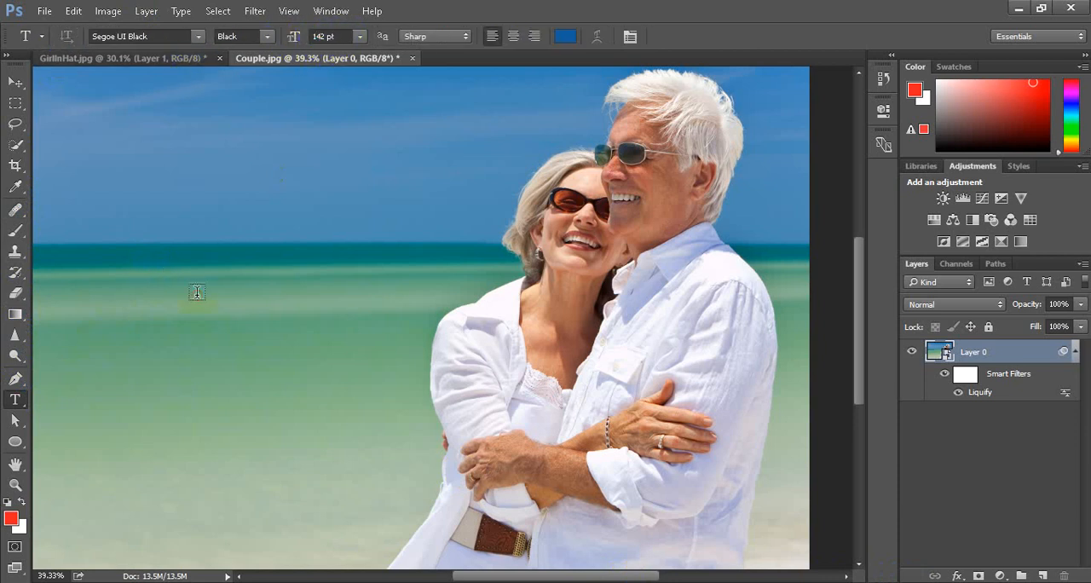
pyautogui.click(197, 292)
pyautogui.click(302, 36)
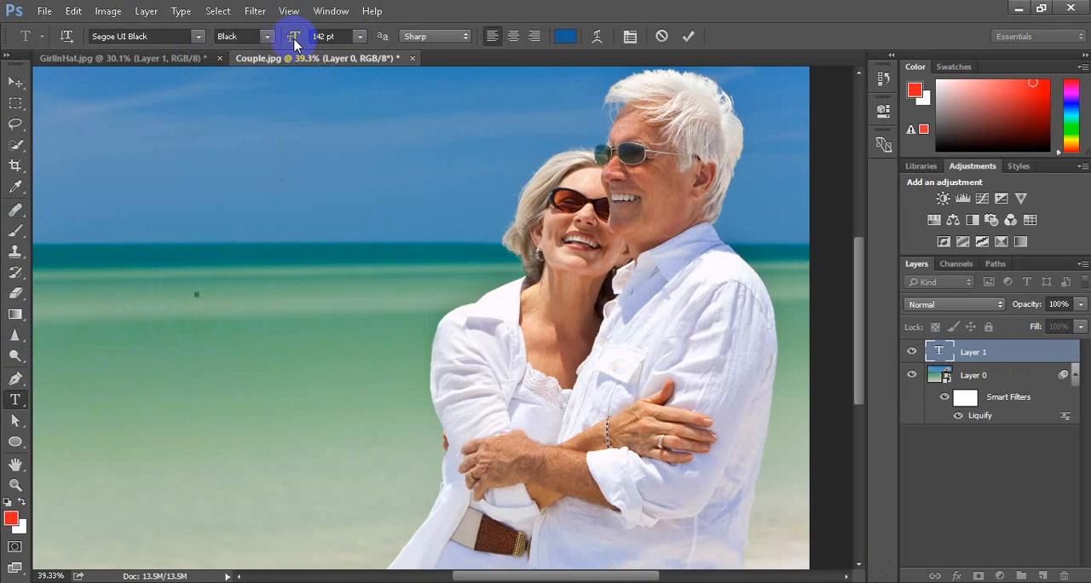
pyautogui.moveTo(291, 39); pyautogui.dragTo(253, 41)
pyautogui.moveTo(294, 38); pyautogui.dragTo(255, 41)
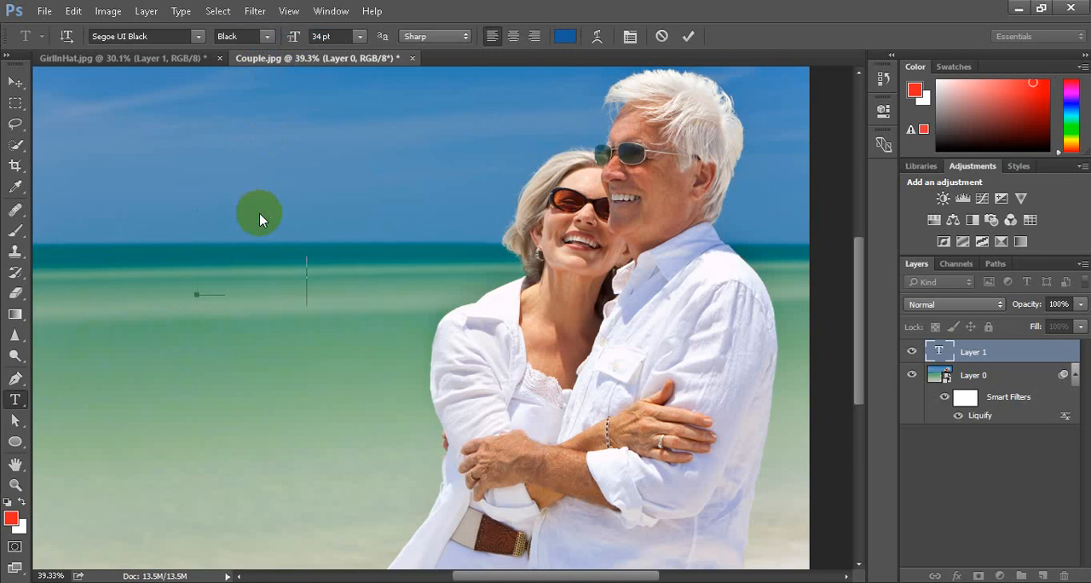
# Enter "Class Break" as the wording of the text line
pyautogui.write('Class')
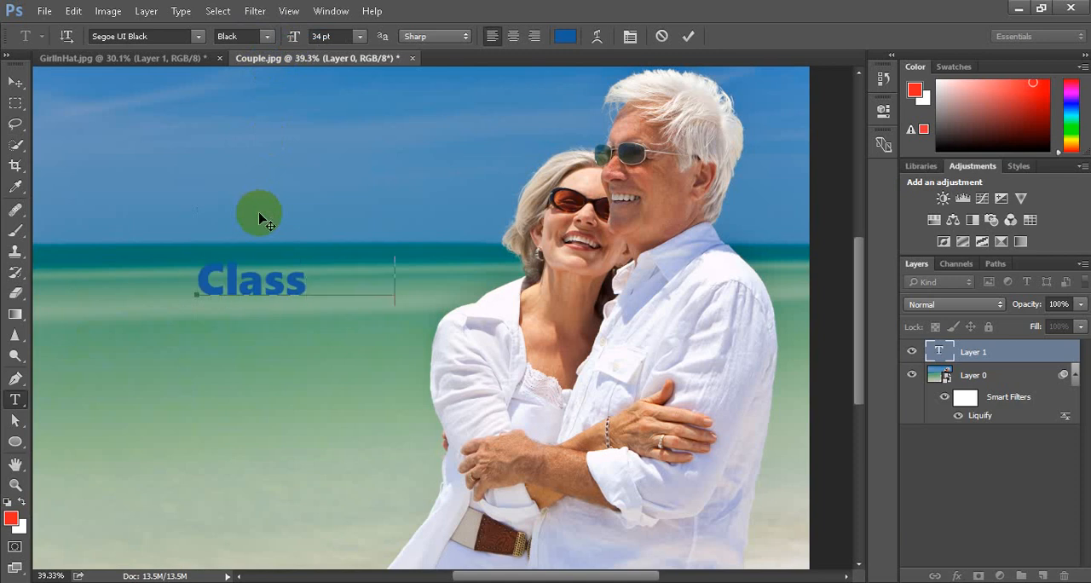
pyautogui.write('     Brea')
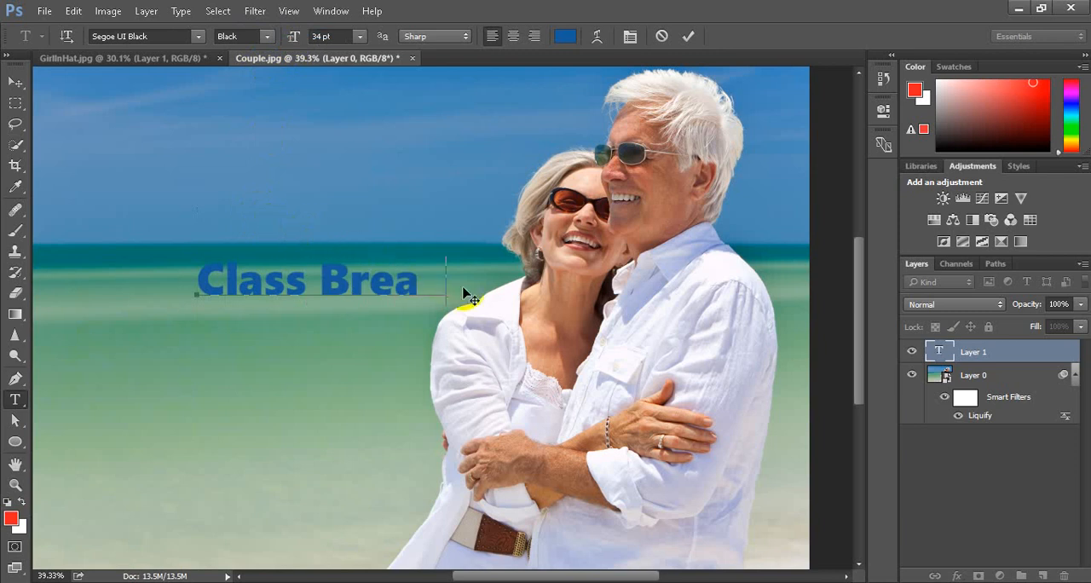
pyautogui.write('k')
# Replace the whole wording of the text line with "Practise Time"
pyautogui.moveTo(415, 284); pyautogui.dragTo(177, 308)
pyautogui.press('Right')
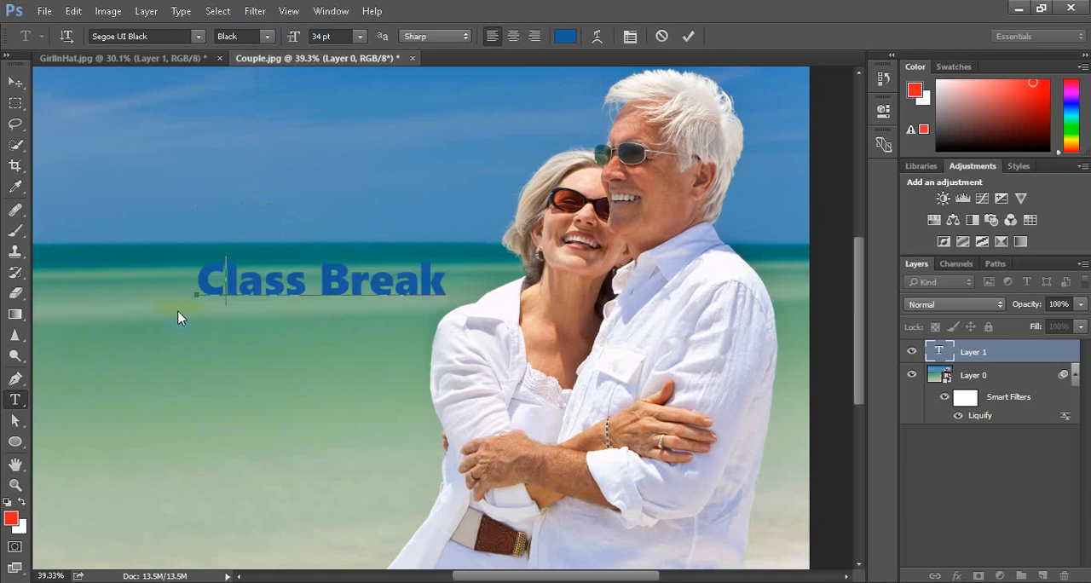
pyautogui.hotkey('ctrl', 'a')
pyautogui.write('Practise')
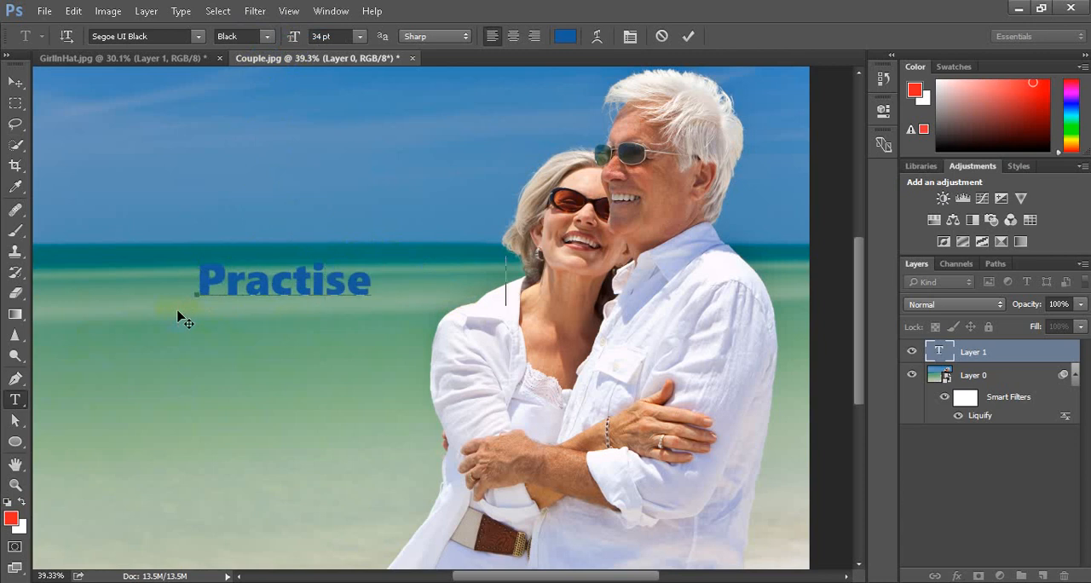
pyautogui.click(494, 295)
pyautogui.write('Time')
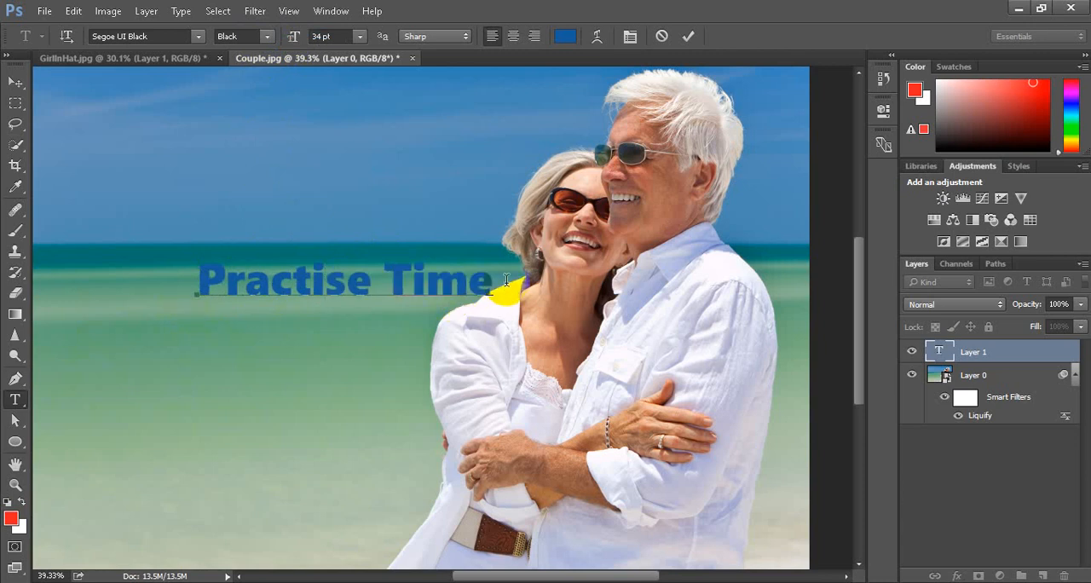
# Recolour the Practise Time text orange (#ff9c00) and move it away from the couple, clear of the woman's shoulder
pyautogui.moveTo(503, 280); pyautogui.dragTo(146, 280)
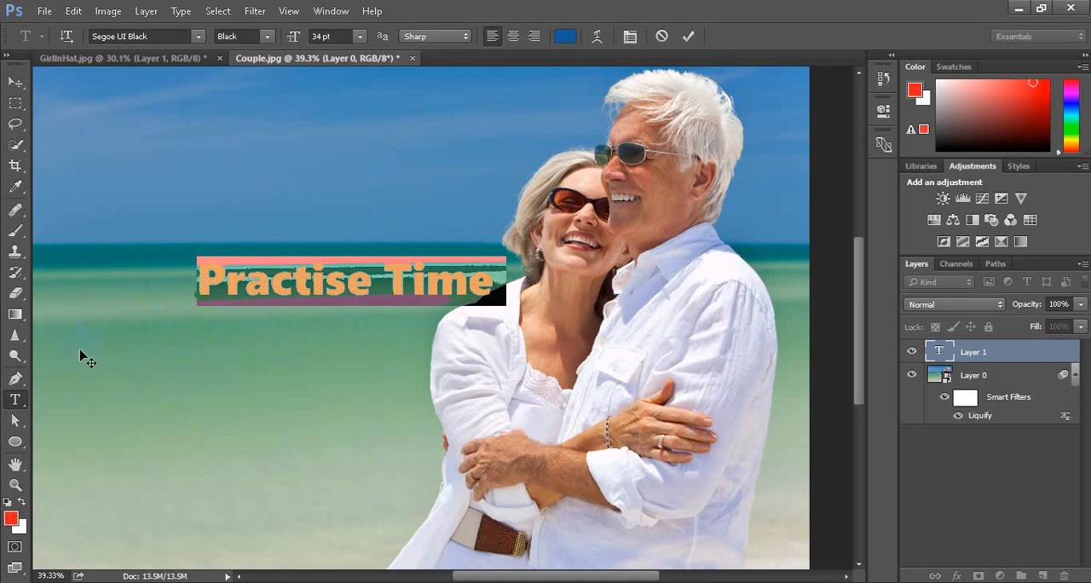
pyautogui.click(566, 36)
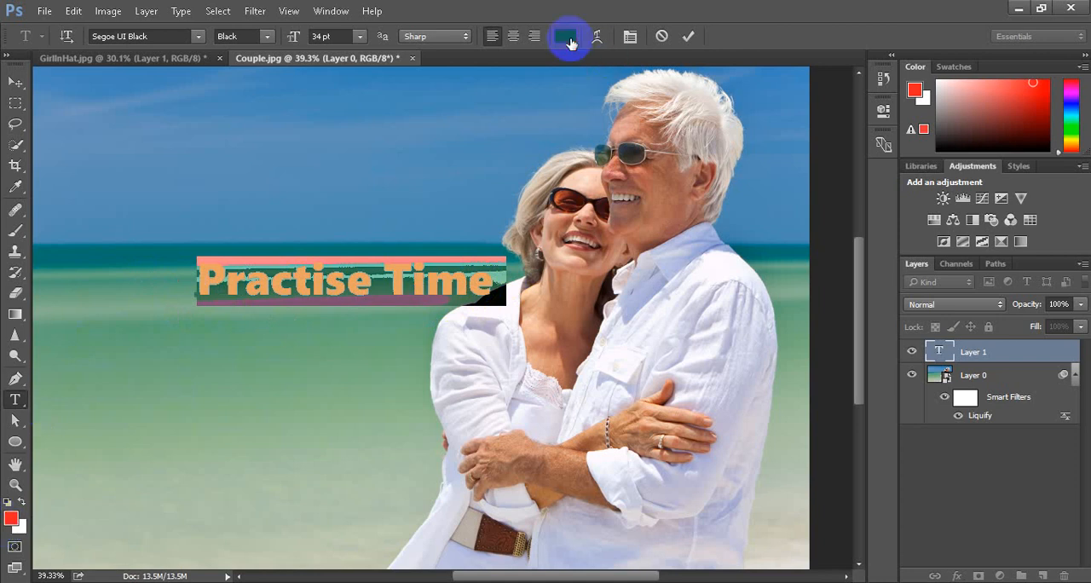
pyautogui.moveTo(413, 226); pyautogui.dragTo(415, 340)
pyautogui.click(385, 157)
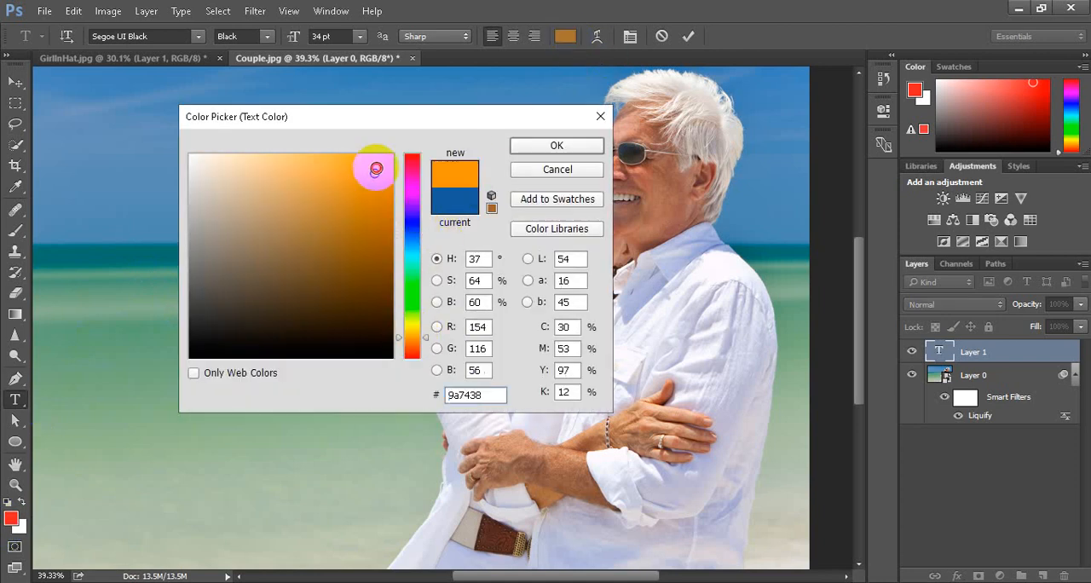
pyautogui.click(555, 143)
pyautogui.click(688, 38)
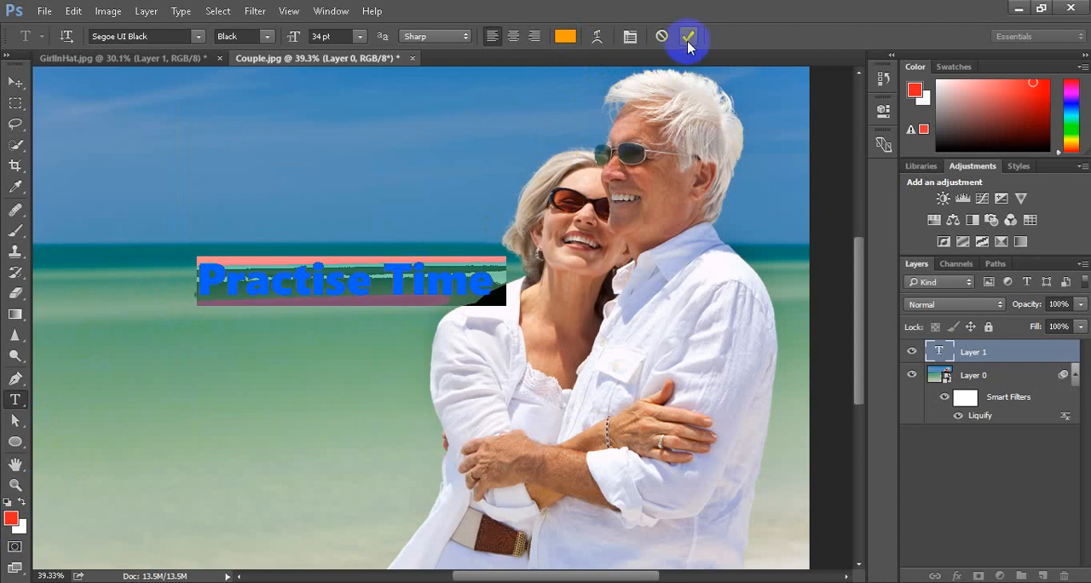
pyautogui.click(15, 82)
pyautogui.moveTo(280, 282); pyautogui.dragTo(229, 283)
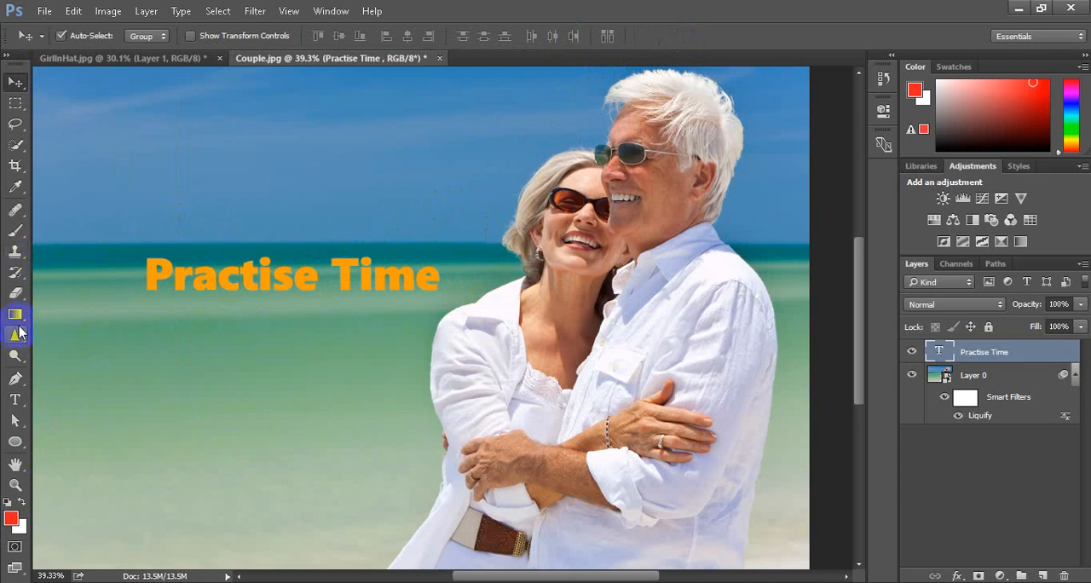
# Draw an unfilled rectangle shape with a white stroke around the Practise Time text, about 1050 by 265 px
pyautogui.rightClick(16, 441)
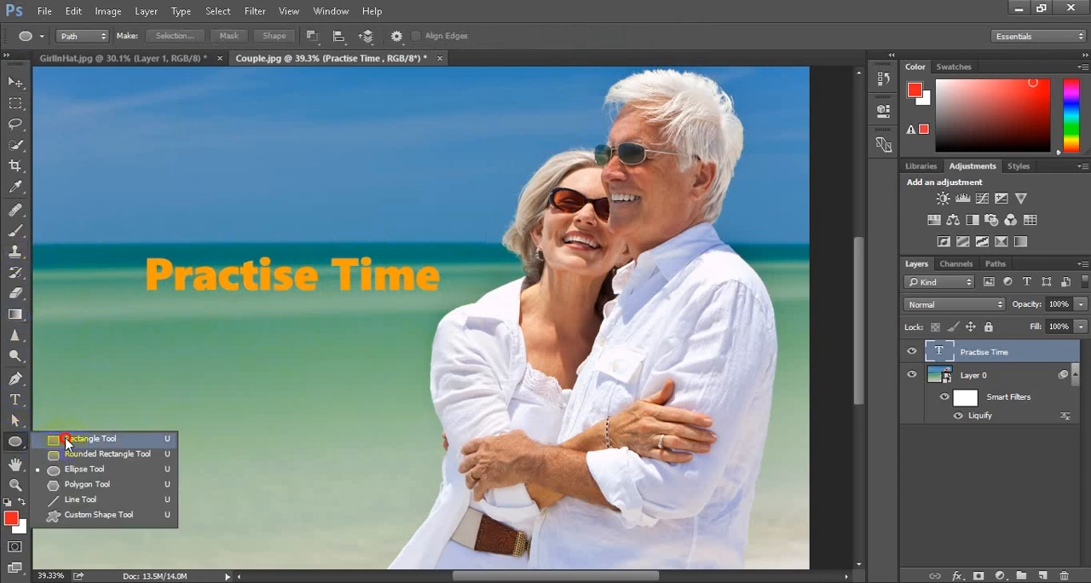
pyautogui.click(51, 439)
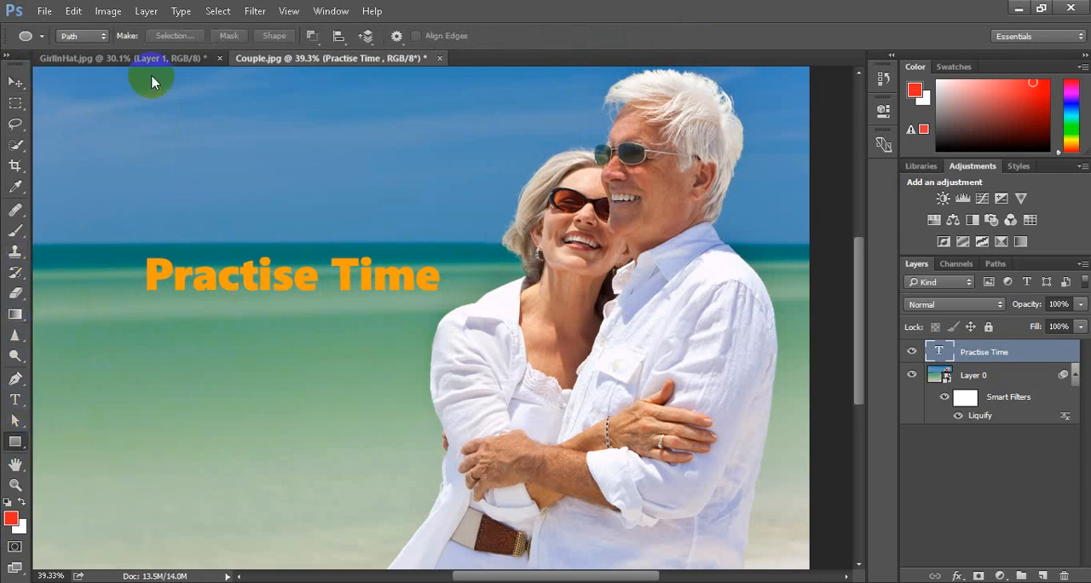
pyautogui.click(85, 35)
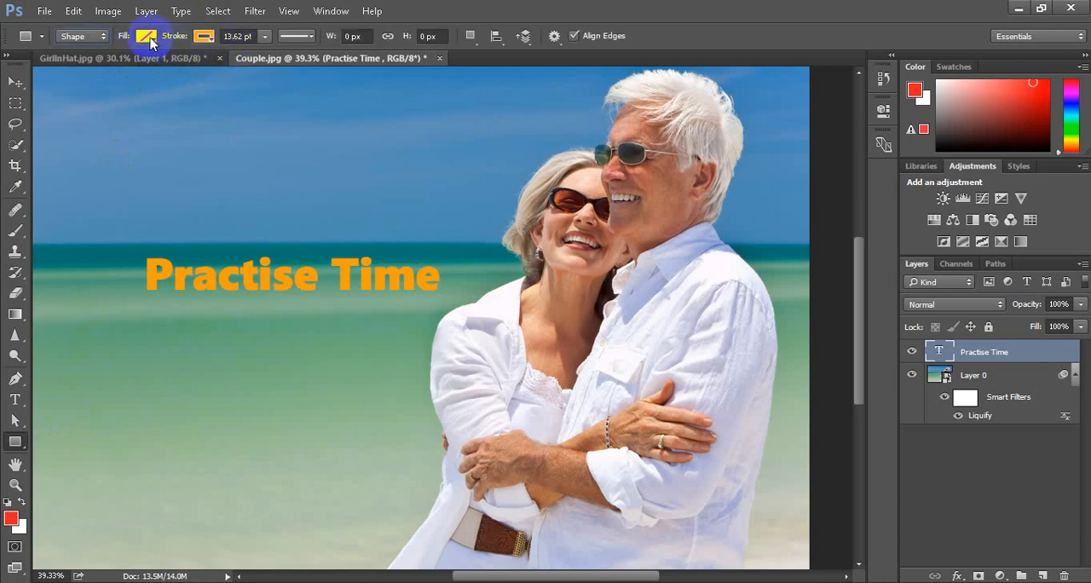
pyautogui.click(204, 38)
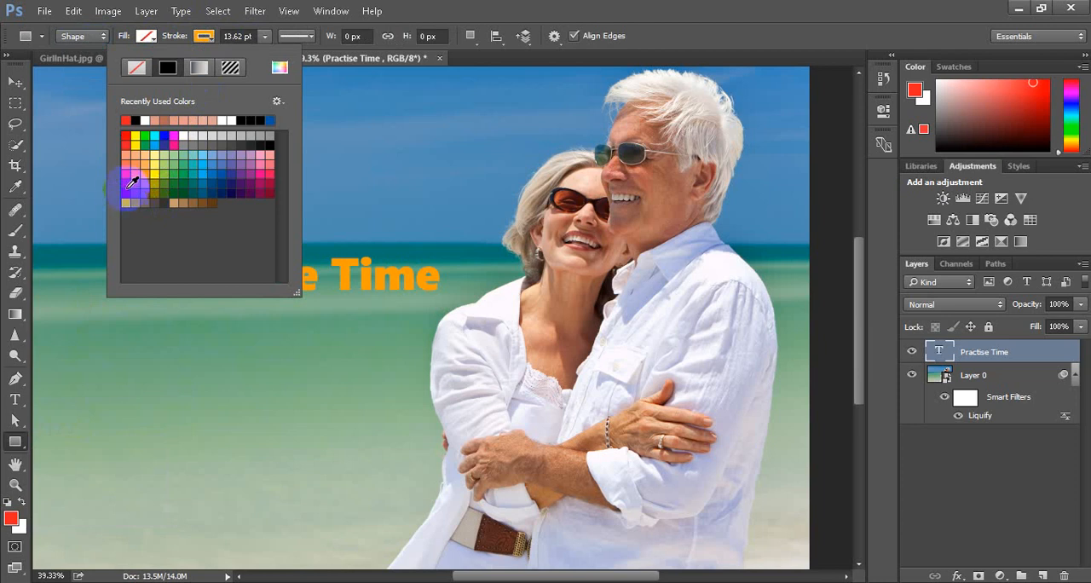
pyautogui.click(232, 120)
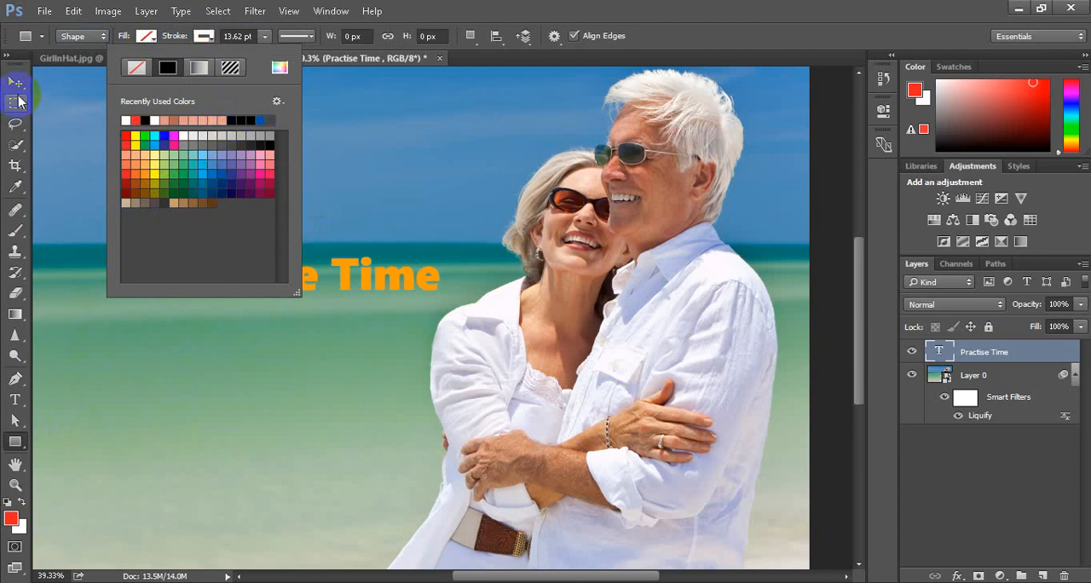
pyautogui.click(20, 441)
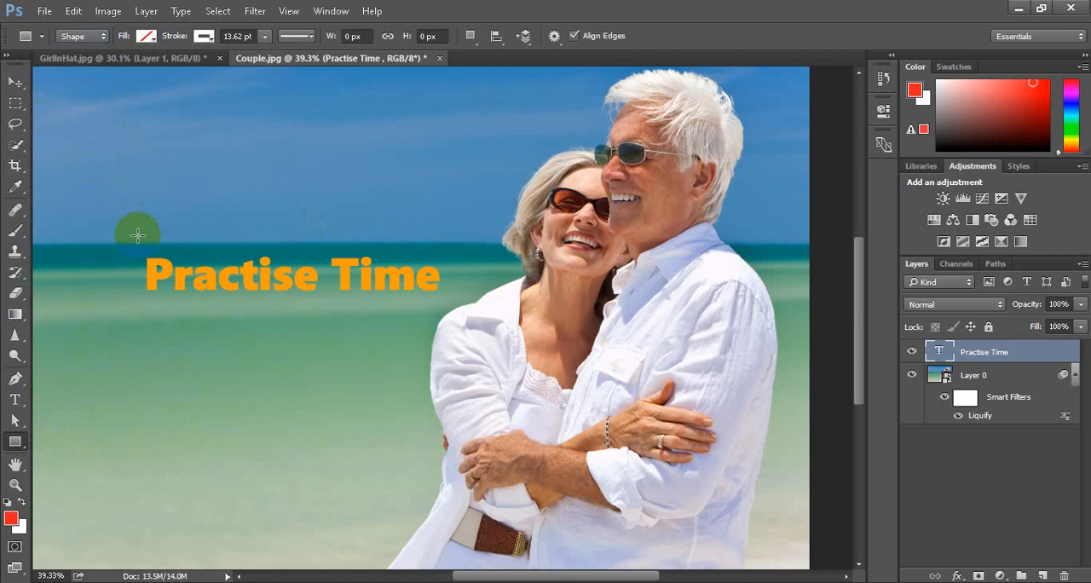
pyautogui.moveTo(126, 237); pyautogui.dragTo(458, 319)
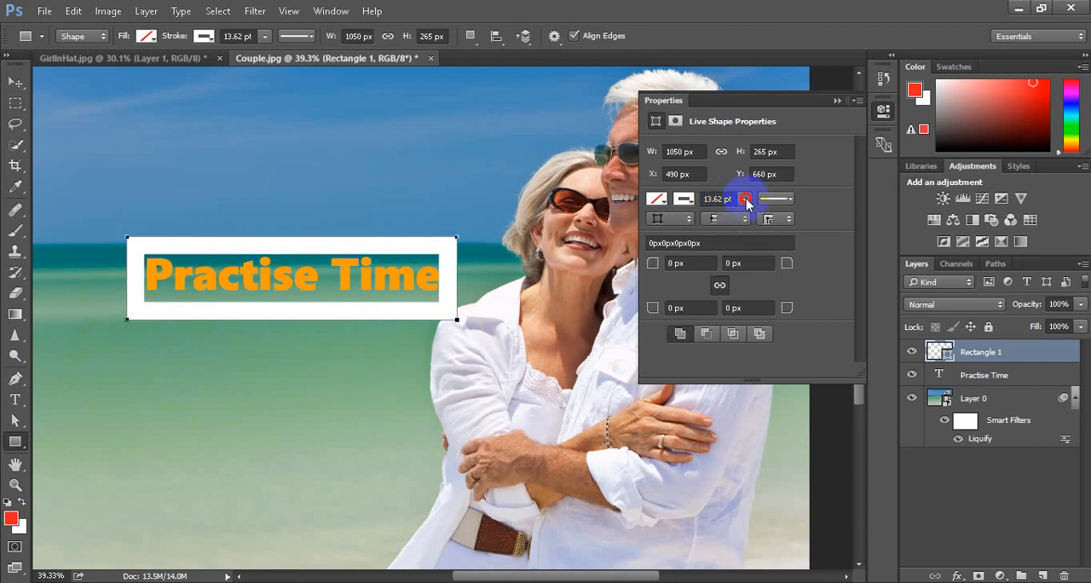
# Reduce the rectangle's stroke width to 4.87 pt
pyautogui.moveTo(747, 201)
pyautogui.mouseDown()
pyautogui.moveTo(717, 225)
pyautogui.moveTo(727, 226)
pyautogui.mouseUp()
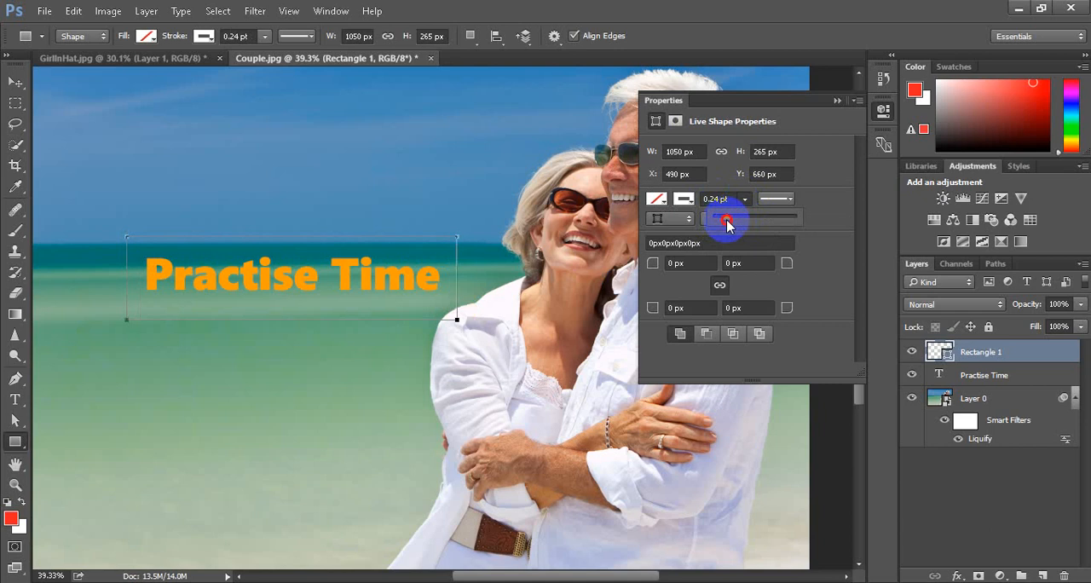
pyautogui.moveTo(726, 220); pyautogui.dragTo(731, 218)
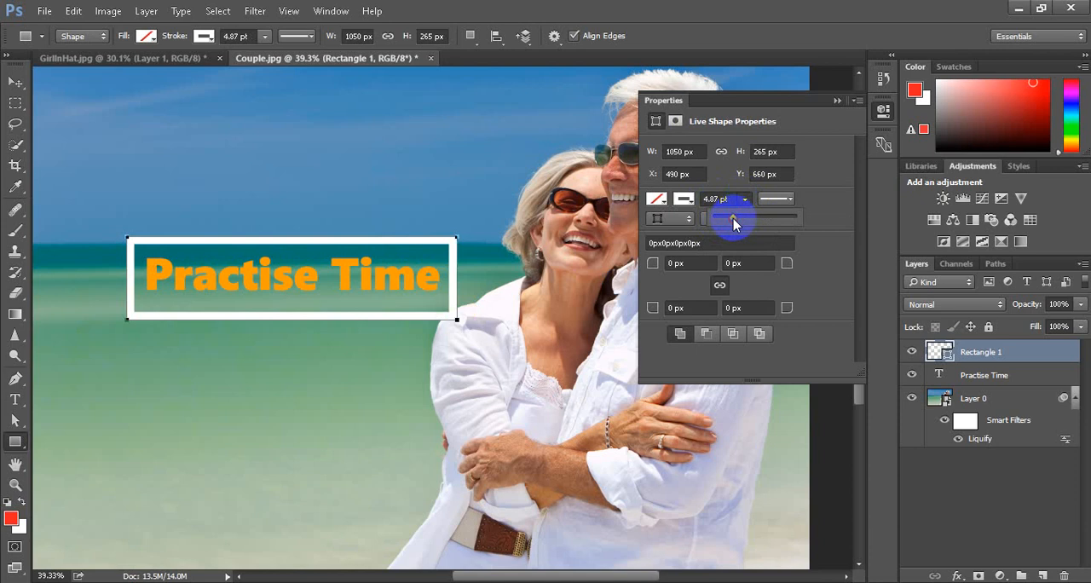
pyautogui.click(836, 101)
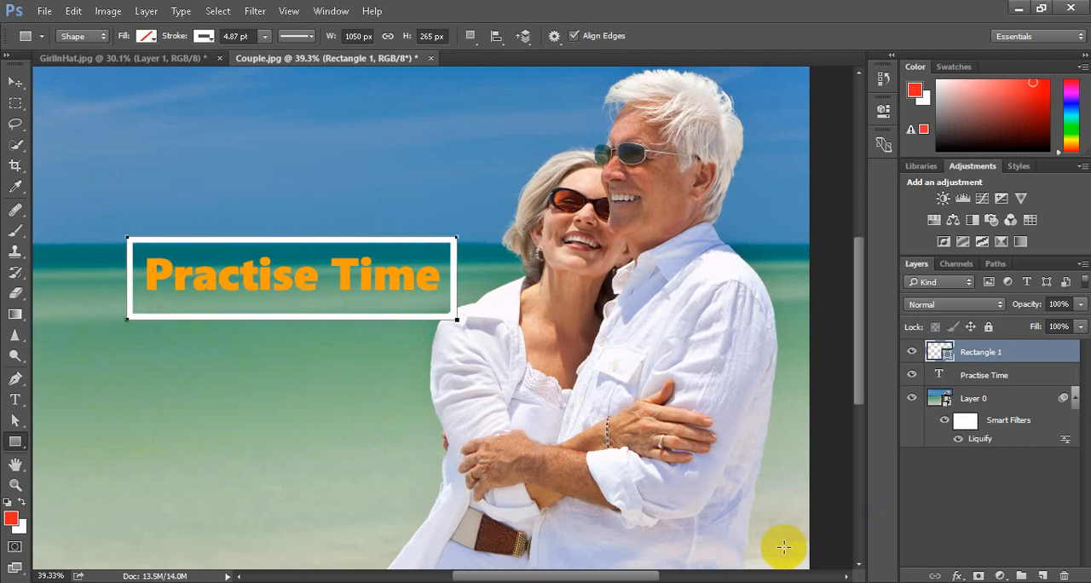
pyautogui.click(904, 582)
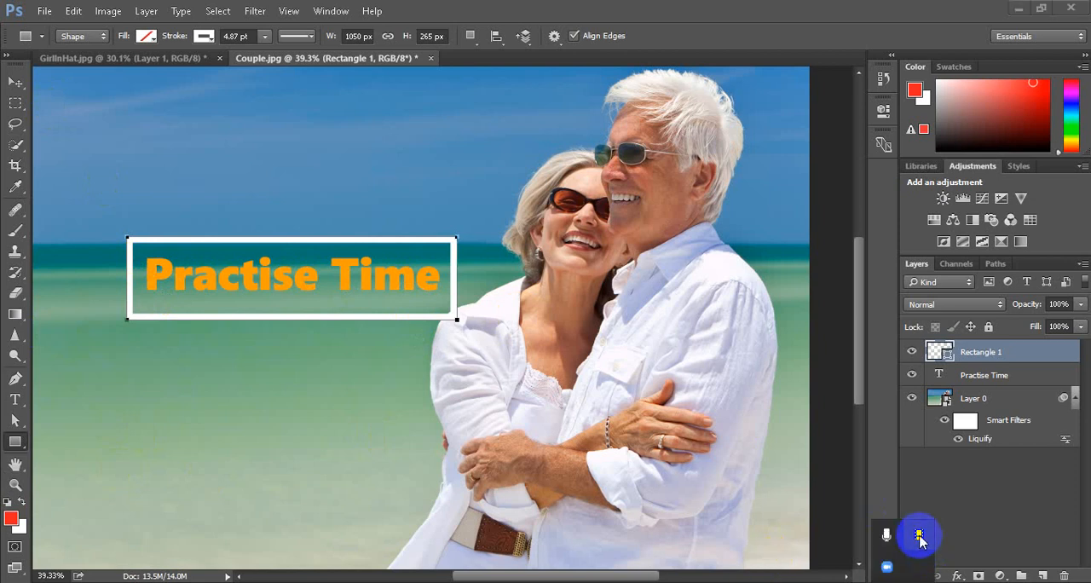
pyautogui.click(919, 535)
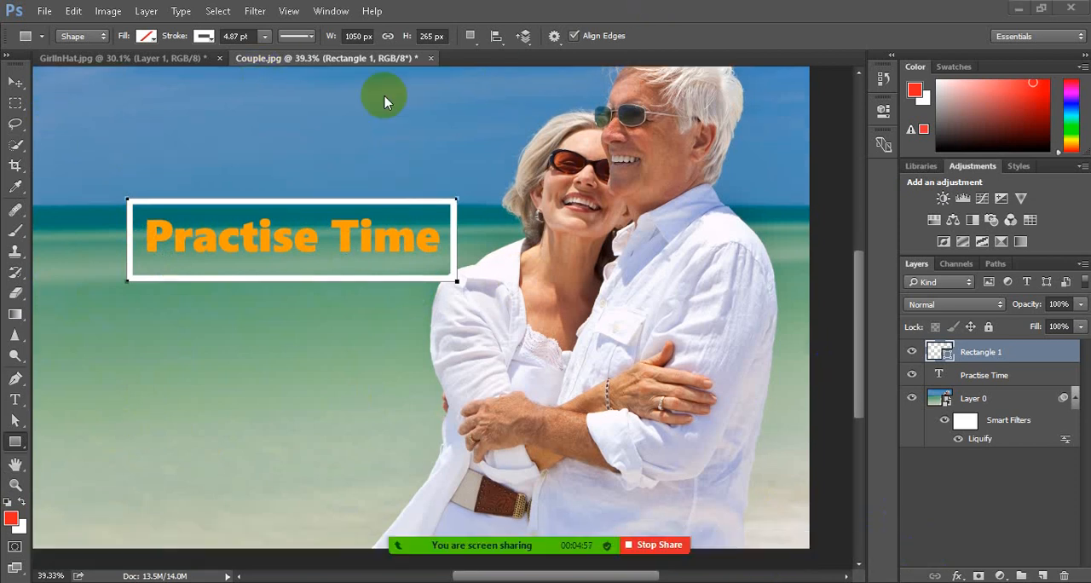
# Close the Couple.jpg document
pyautogui.click(430, 58)
pyautogui.click(549, 241)
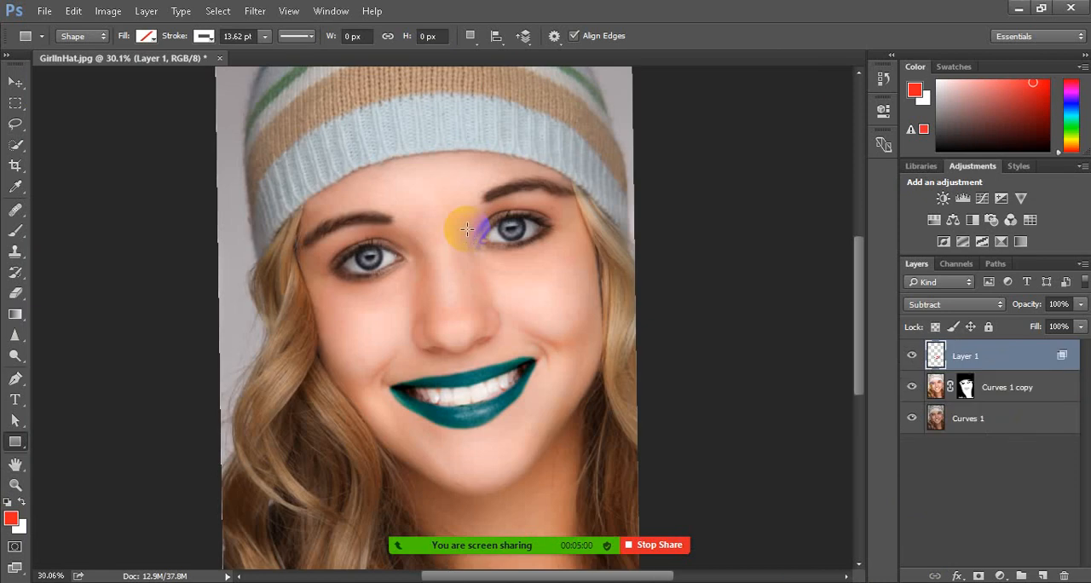
# Close the GirlInHat.jpg document
pyautogui.click(219, 58)
pyautogui.click(544, 240)
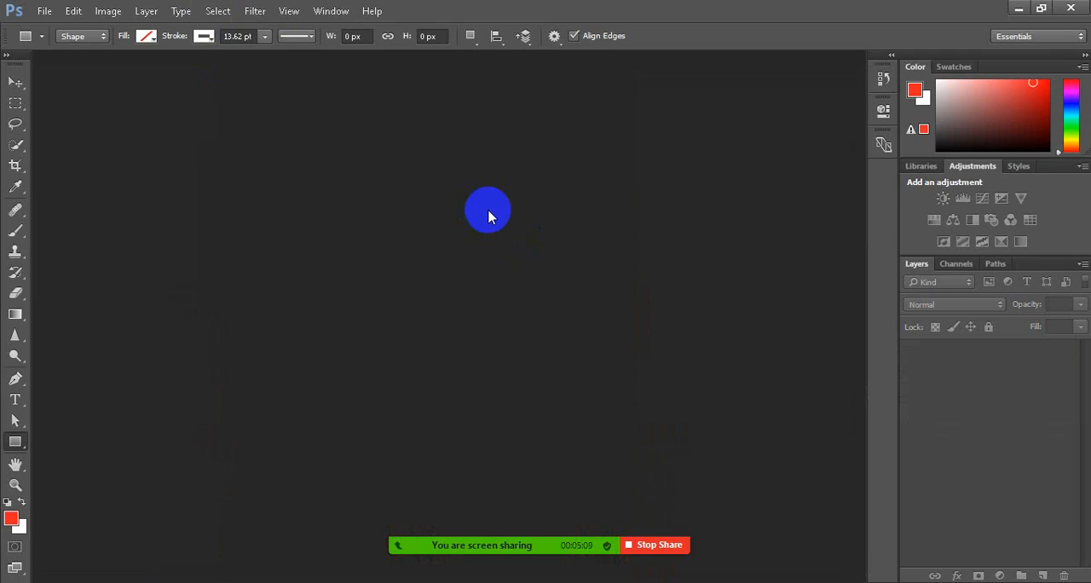
# Open the Couple image from the 14 Retouching folder and unlock its background layer
pyautogui.click(43, 11)
pyautogui.click(81, 42)
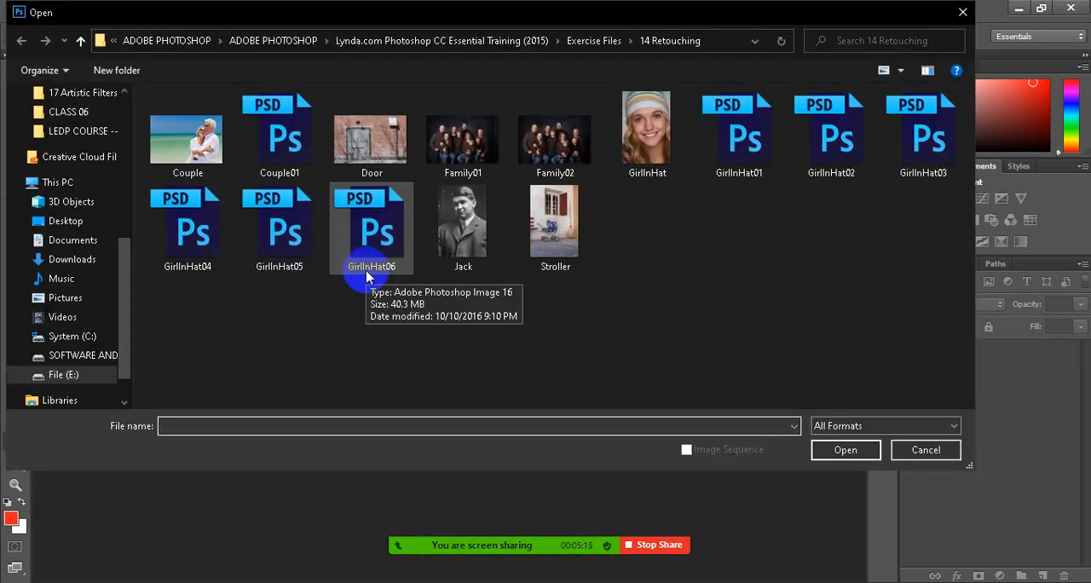
pyautogui.click(186, 136)
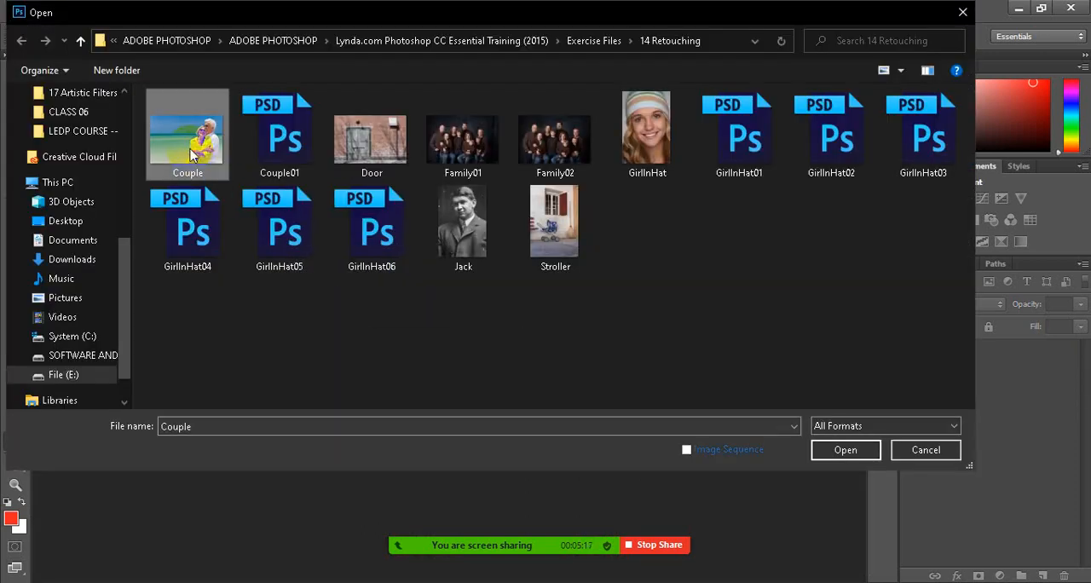
pyautogui.click(847, 452)
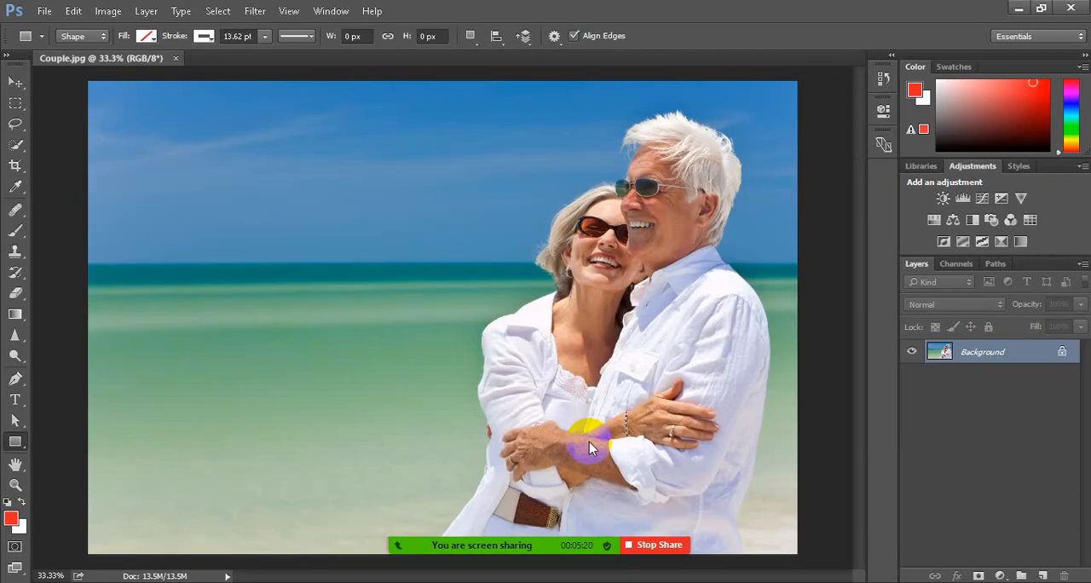
pyautogui.click(1061, 352)
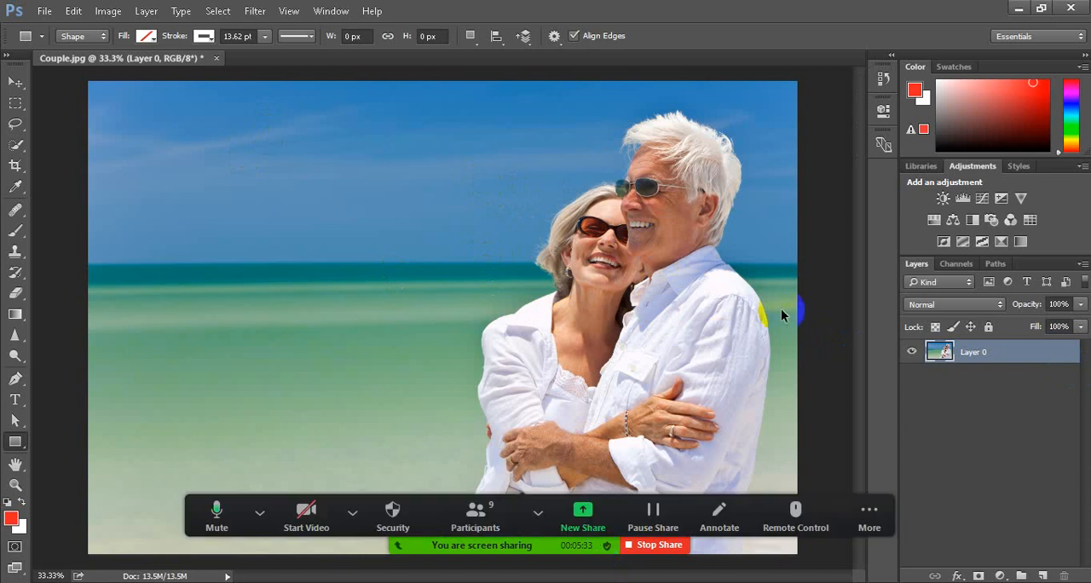
# Examine the couple's faces, clothing and folded arms up close to find areas that need retouching
pyautogui.scroll(3, 779, 167)
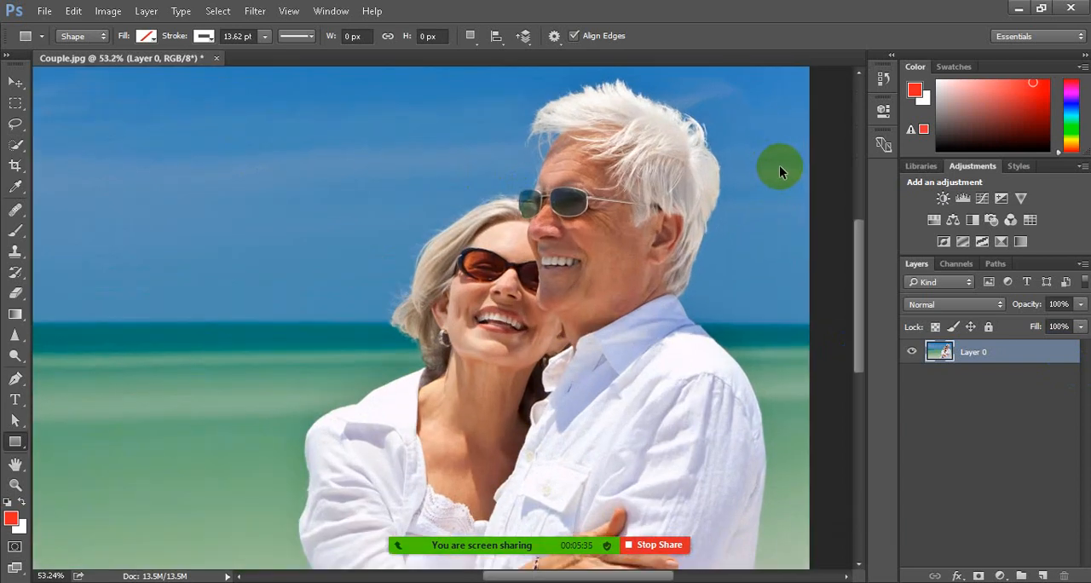
pyautogui.scroll(2, 779, 170)
pyautogui.scroll(-3, 780, 170)
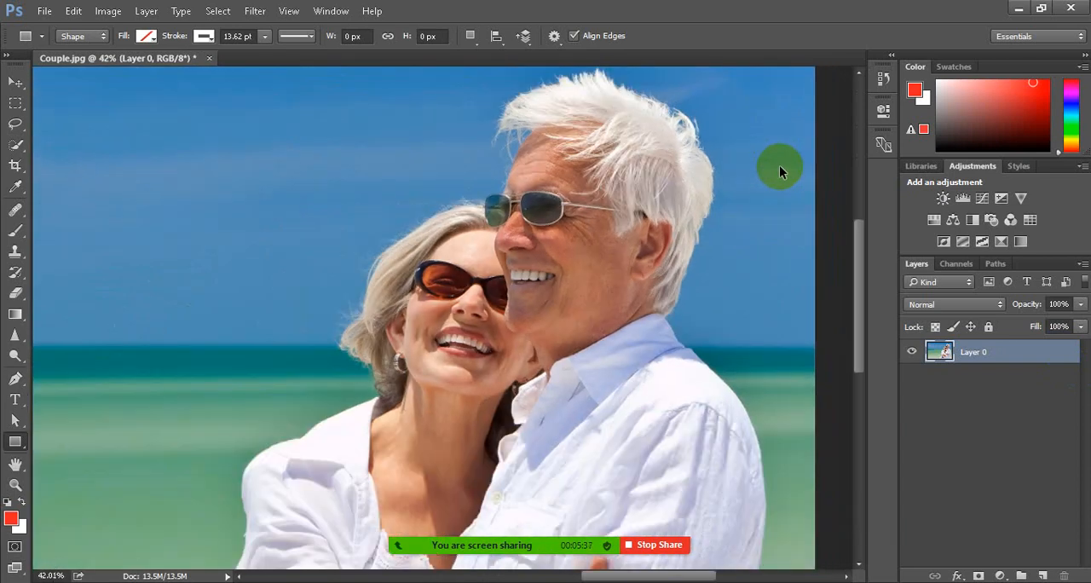
pyautogui.scroll(-1, 779, 171)
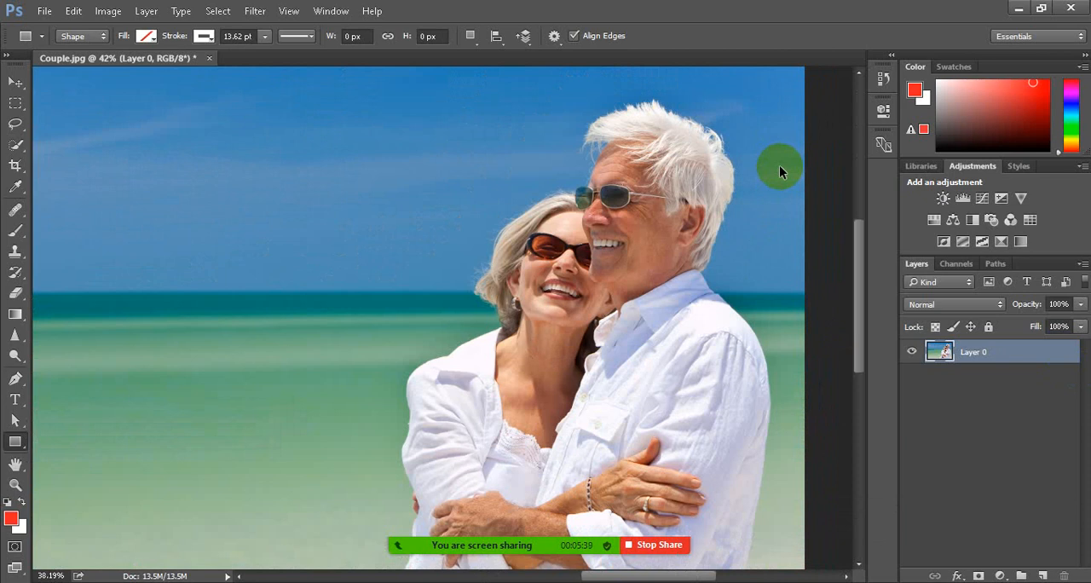
pyautogui.scroll(2, 779, 165)
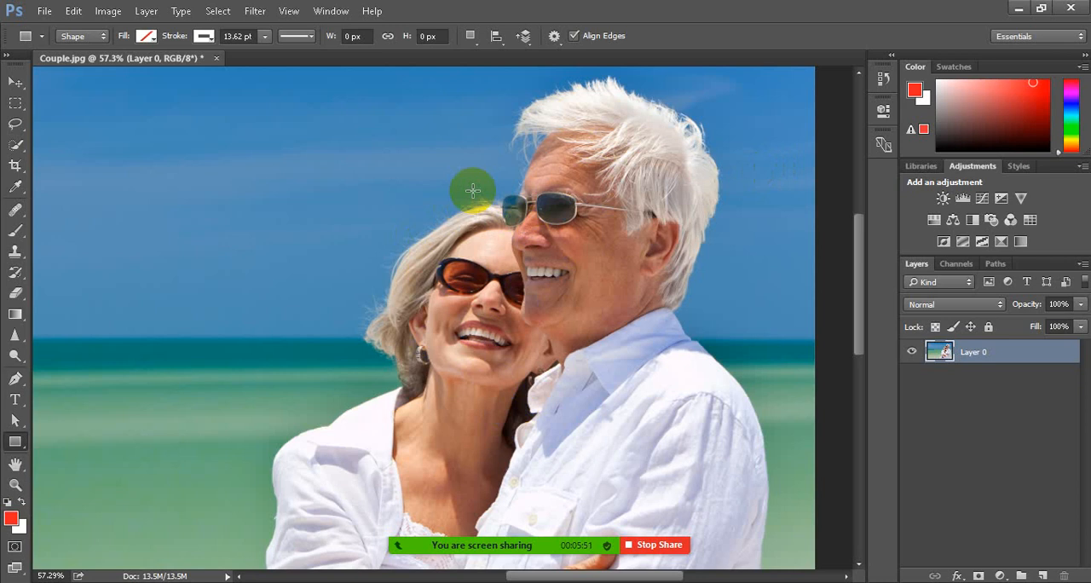
pyautogui.scroll(-3, 590, 337)
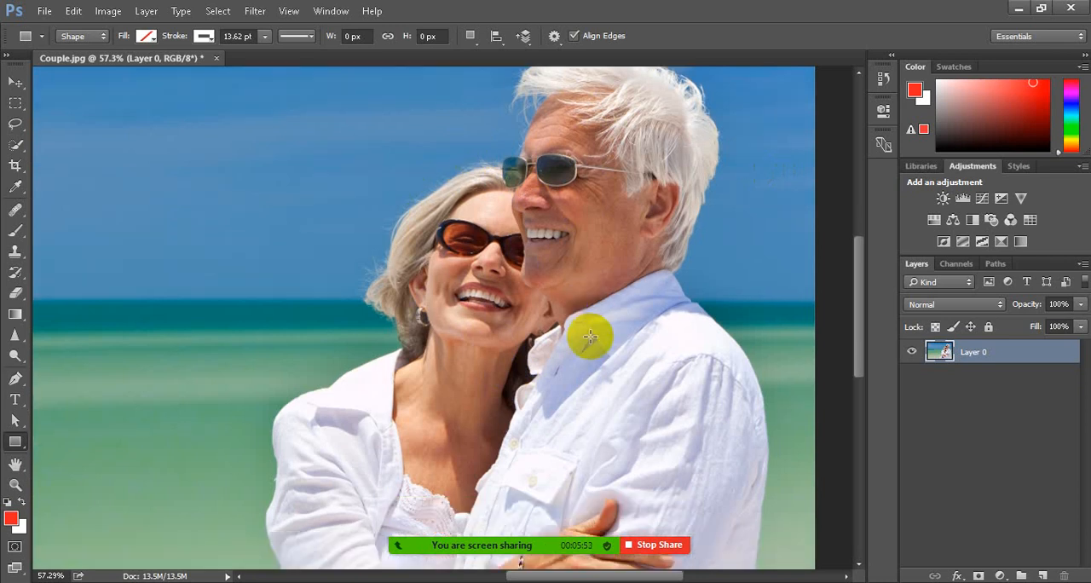
pyautogui.scroll(-2, 590, 337)
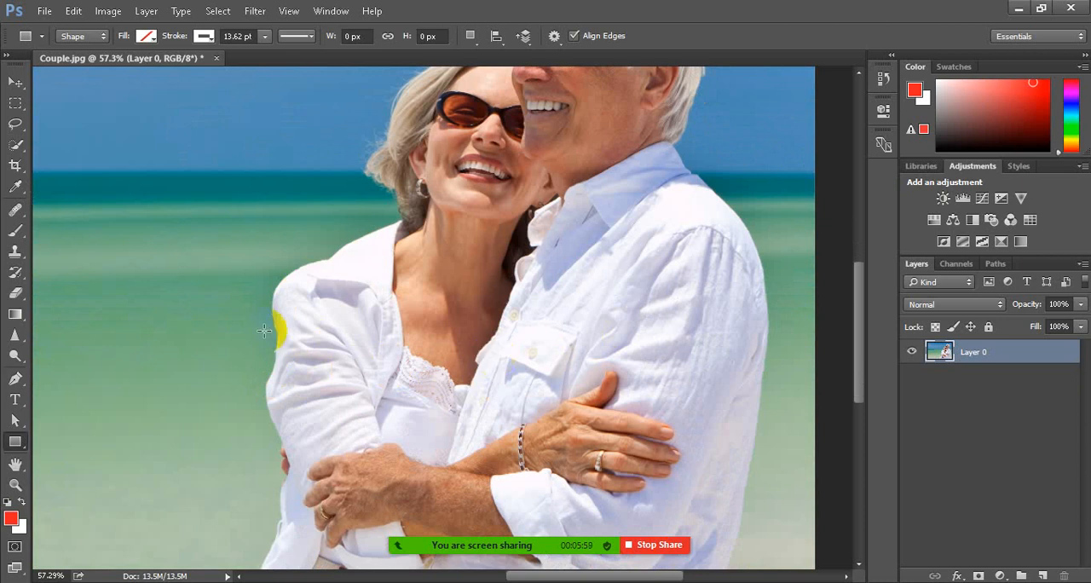
pyautogui.scroll(-5, 337, 426)
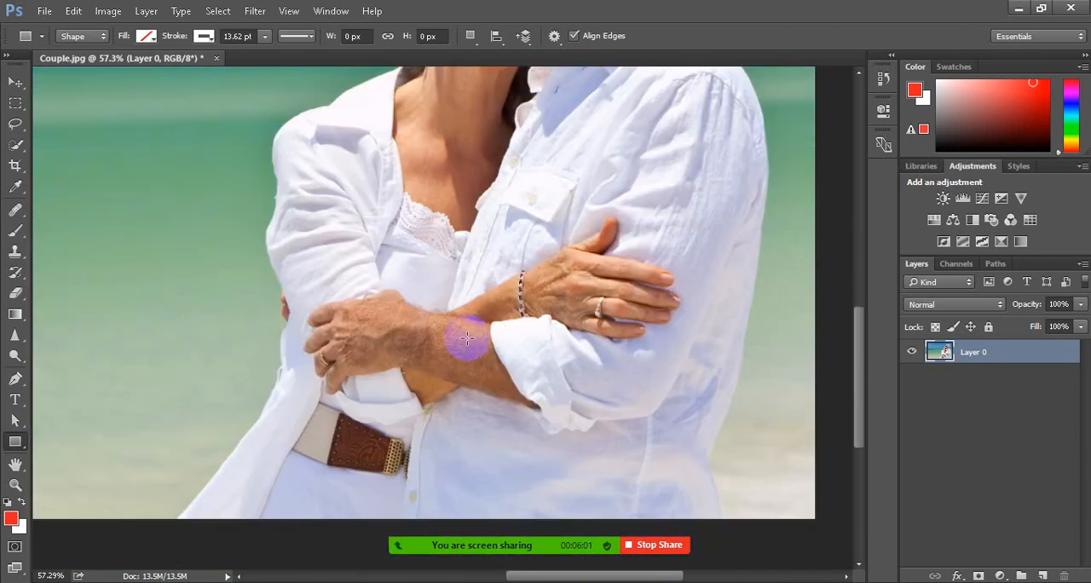
pyautogui.scroll(-1, 312, 344)
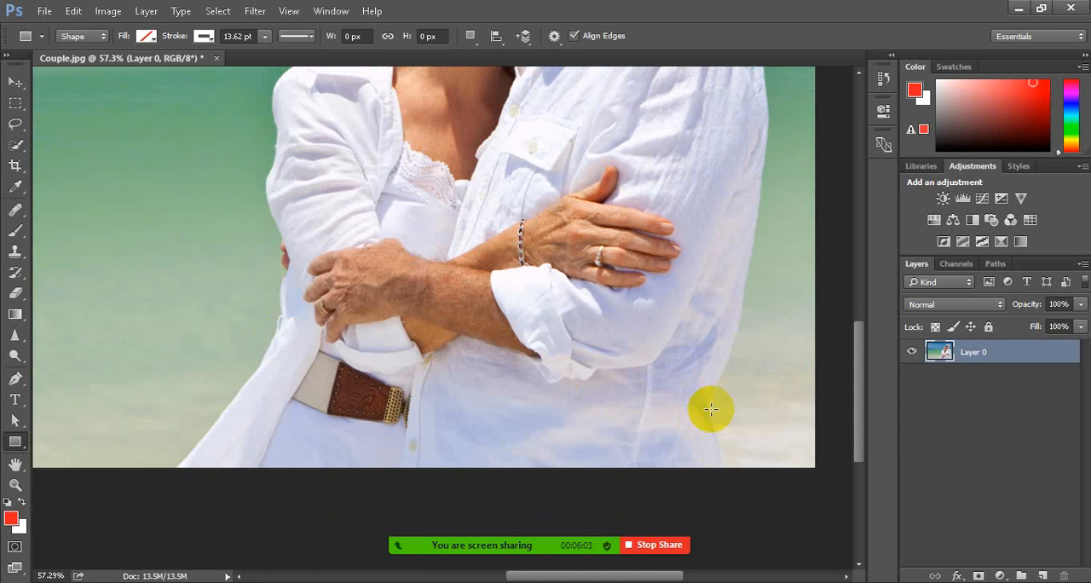
pyautogui.scroll(2, 692, 408)
pyautogui.scroll(2, 690, 405)
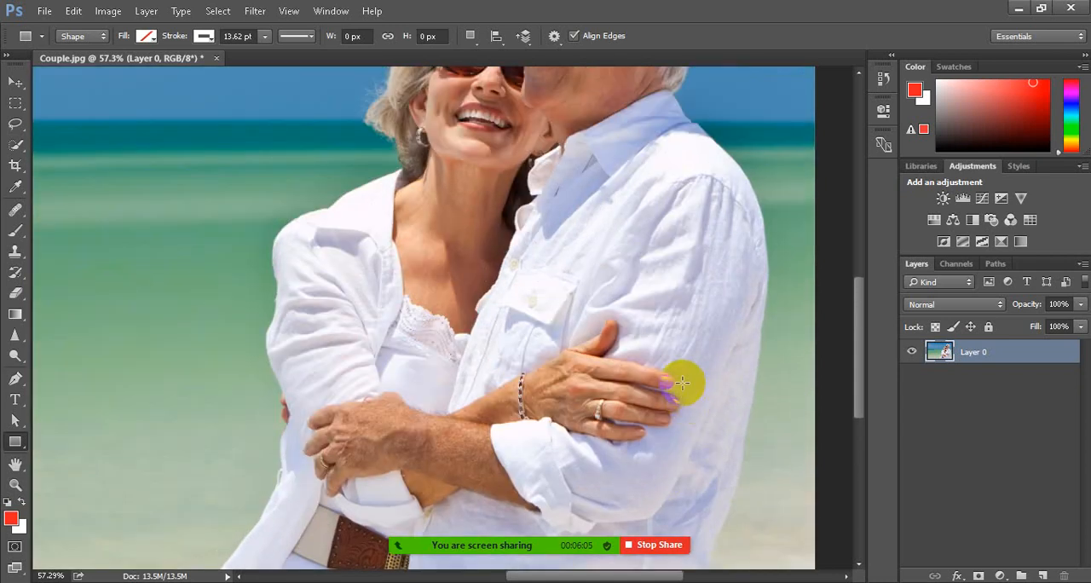
pyautogui.scroll(6, 561, 287)
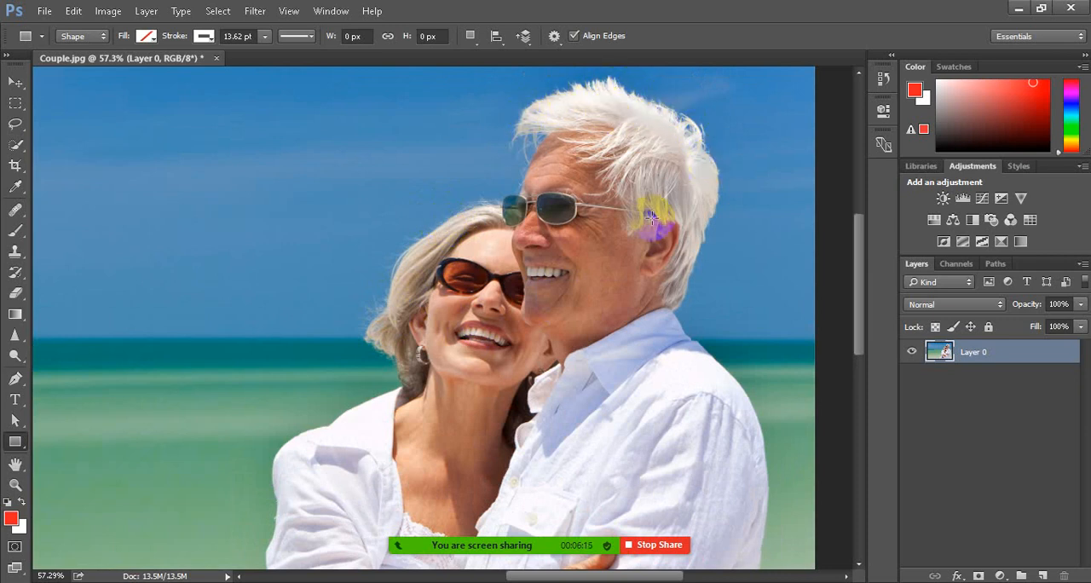
pyautogui.scroll(1, 609, 273)
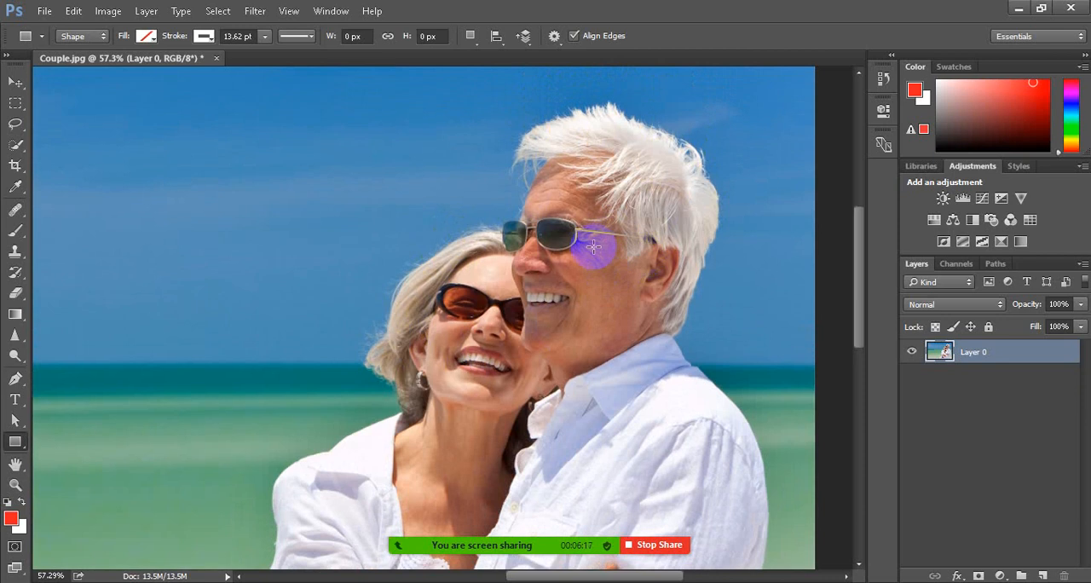
pyautogui.scroll(9, 643, 243)
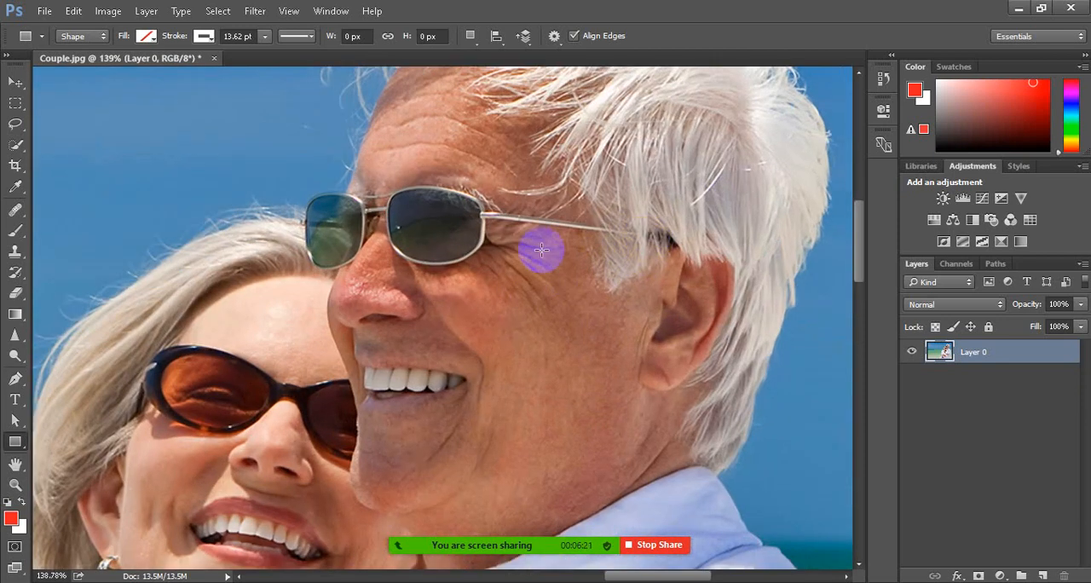
pyautogui.scroll(2, 529, 290)
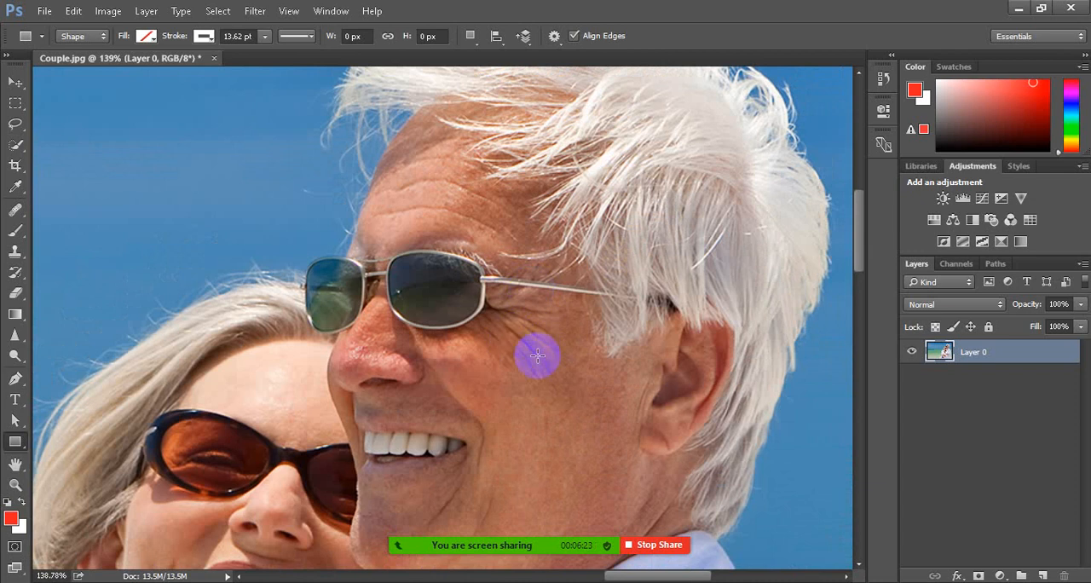
pyautogui.scroll(-15, 567, 317)
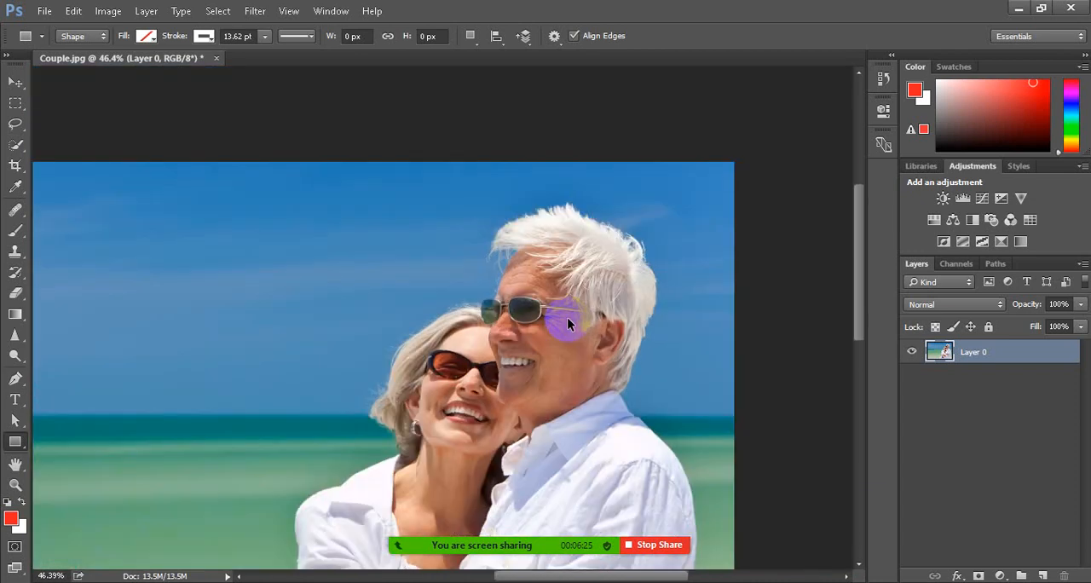
pyautogui.scroll(5, 631, 230)
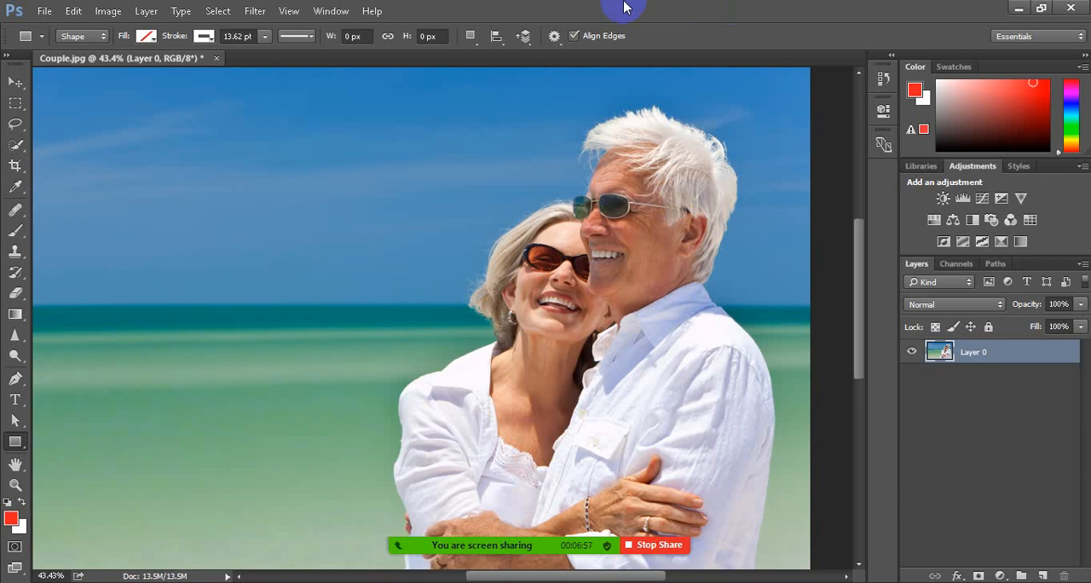
pyautogui.scroll(5, 745, 154)
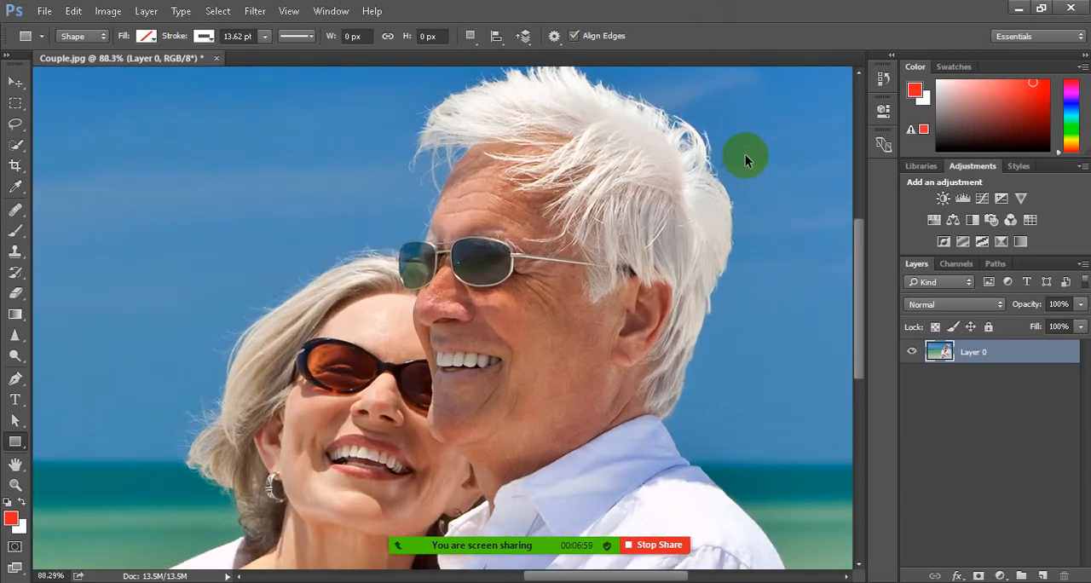
pyautogui.scroll(1, 556, 297)
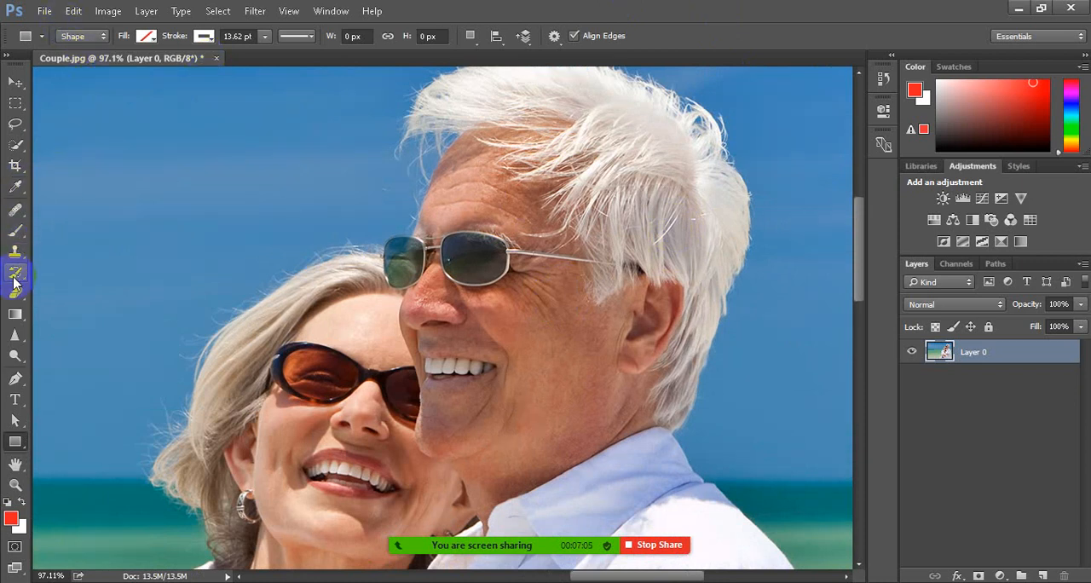
# Activate the Healing Brush with Sampled as its source and All Layers as its sample setting
pyautogui.click(16, 210)
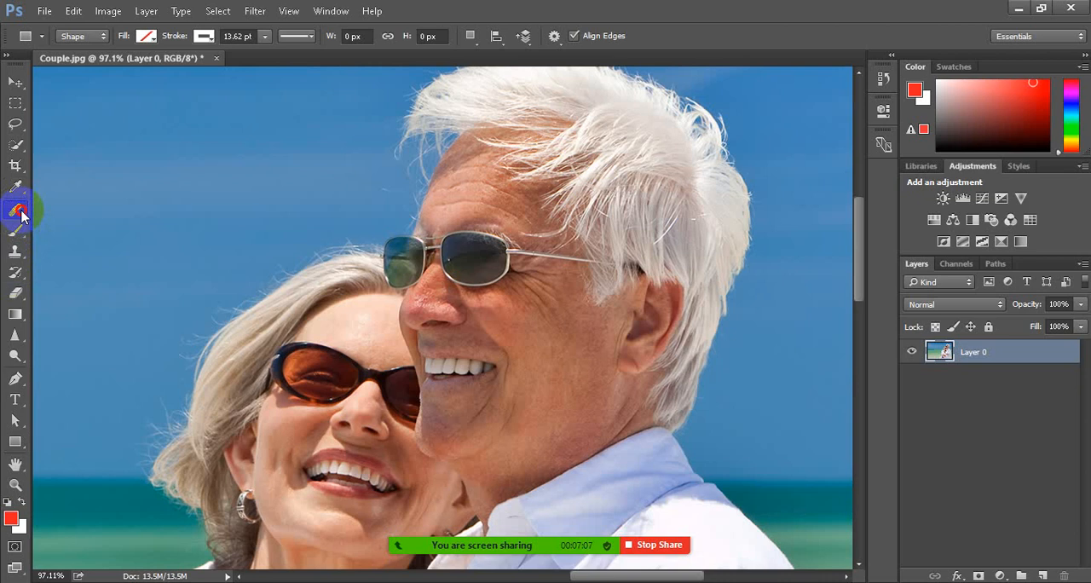
pyautogui.click(125, 224)
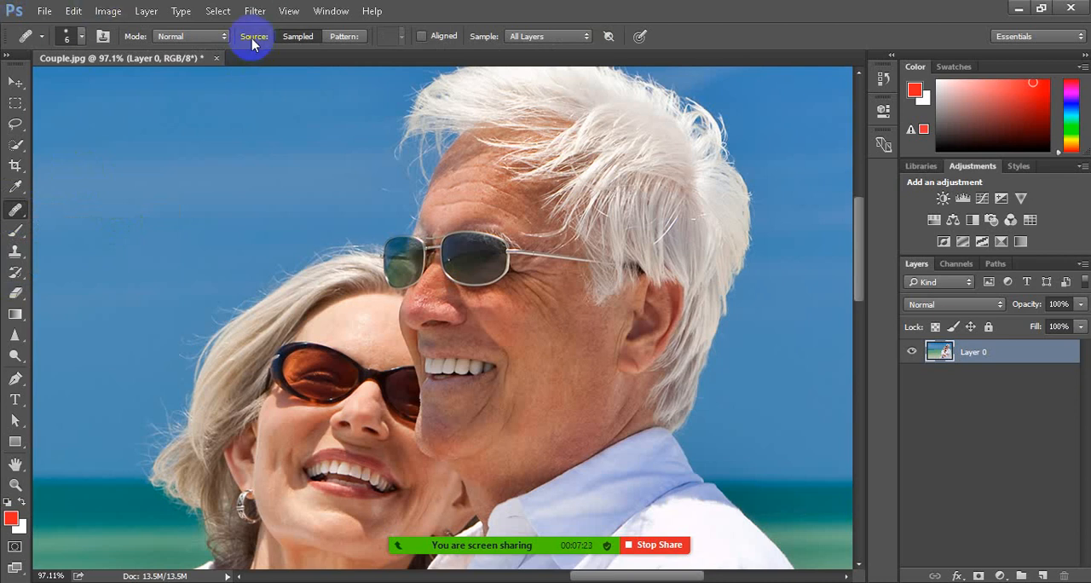
pyautogui.click(349, 42)
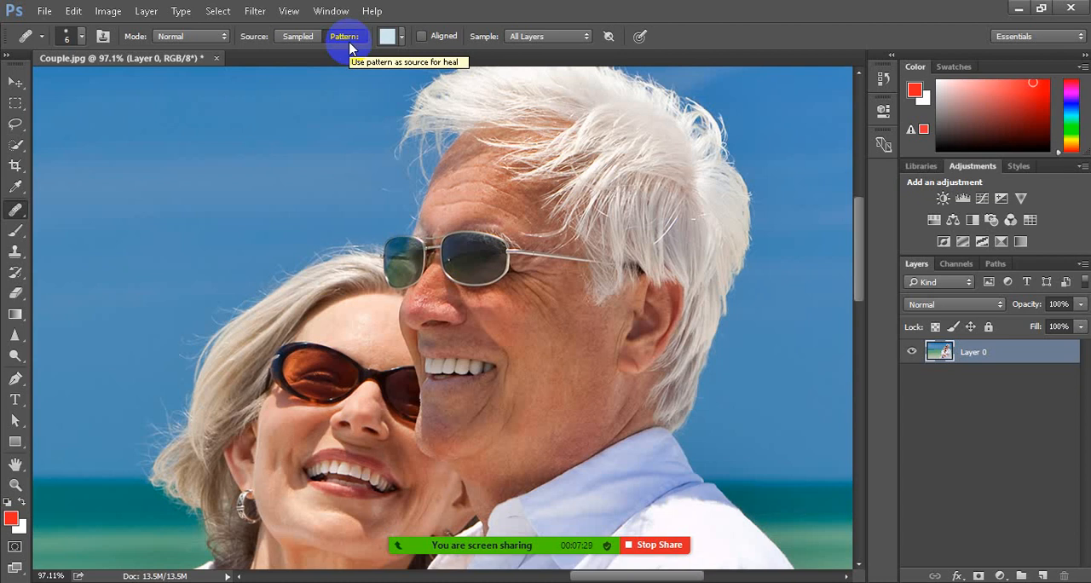
pyautogui.click(302, 37)
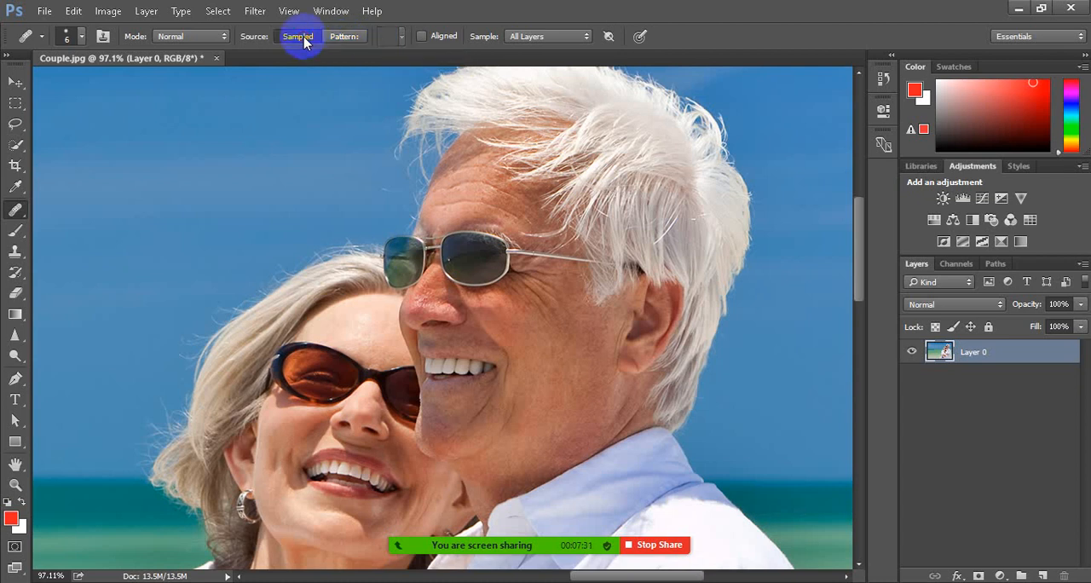
pyautogui.click(527, 36)
pyautogui.click(539, 51)
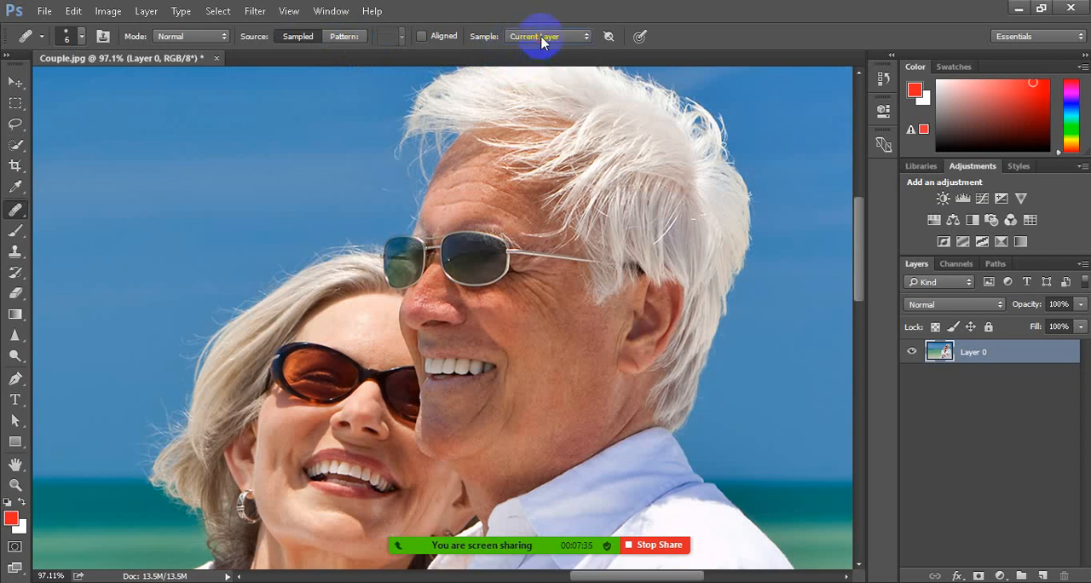
pyautogui.click(540, 39)
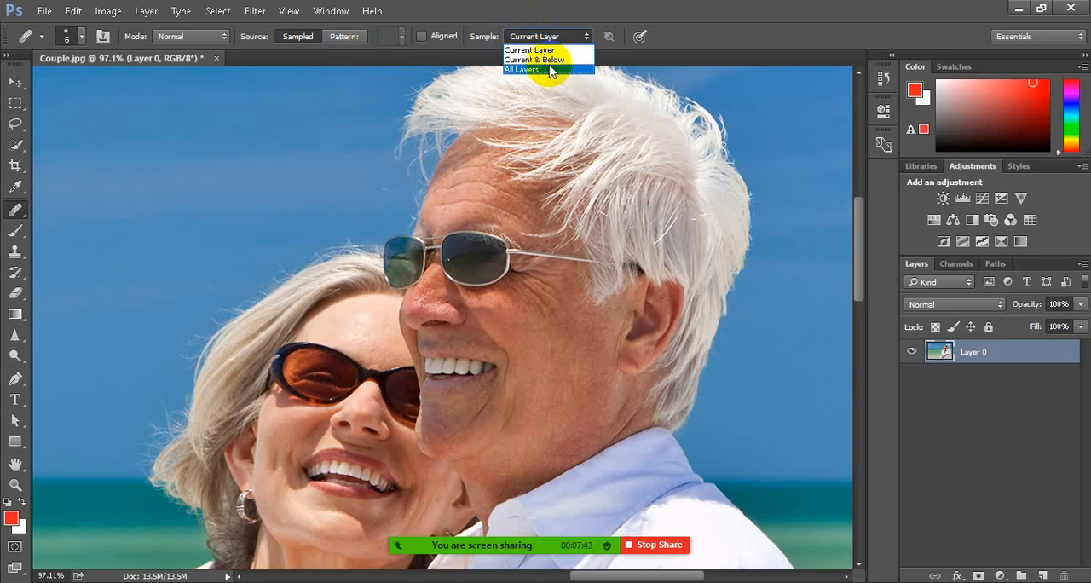
pyautogui.click(550, 70)
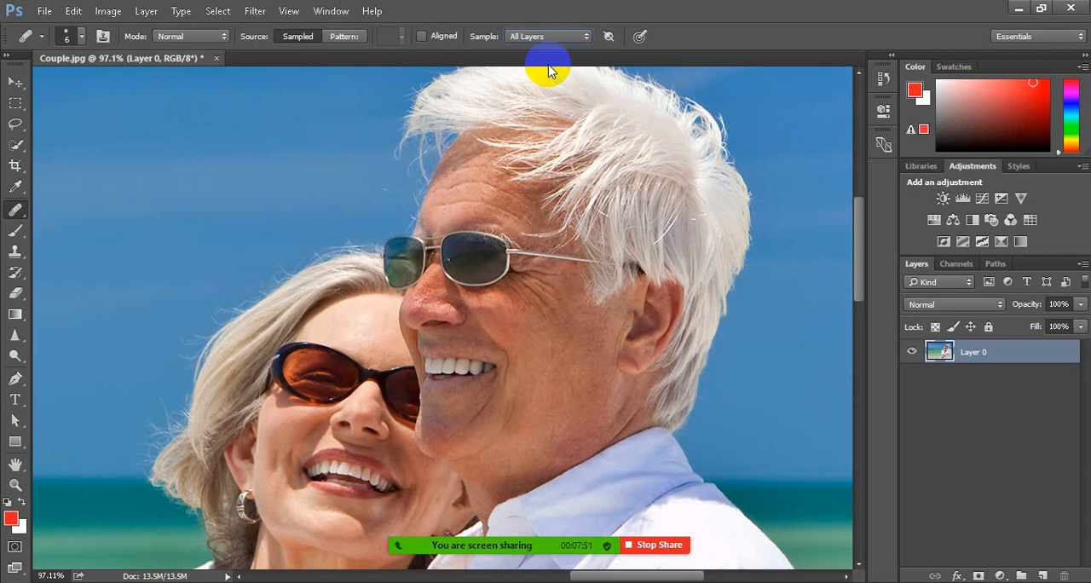
# Heal the wrinkles on the man's upper cheek below the sunglasses using the size 6 Healing Brush and nearby clear skin
pyautogui.click(25, 213)
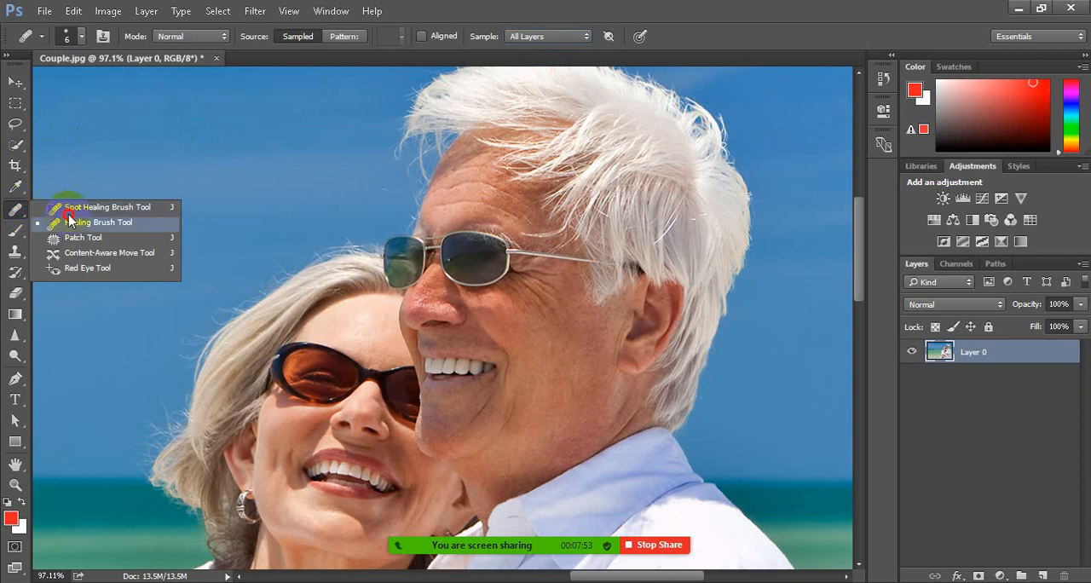
pyautogui.click(106, 224)
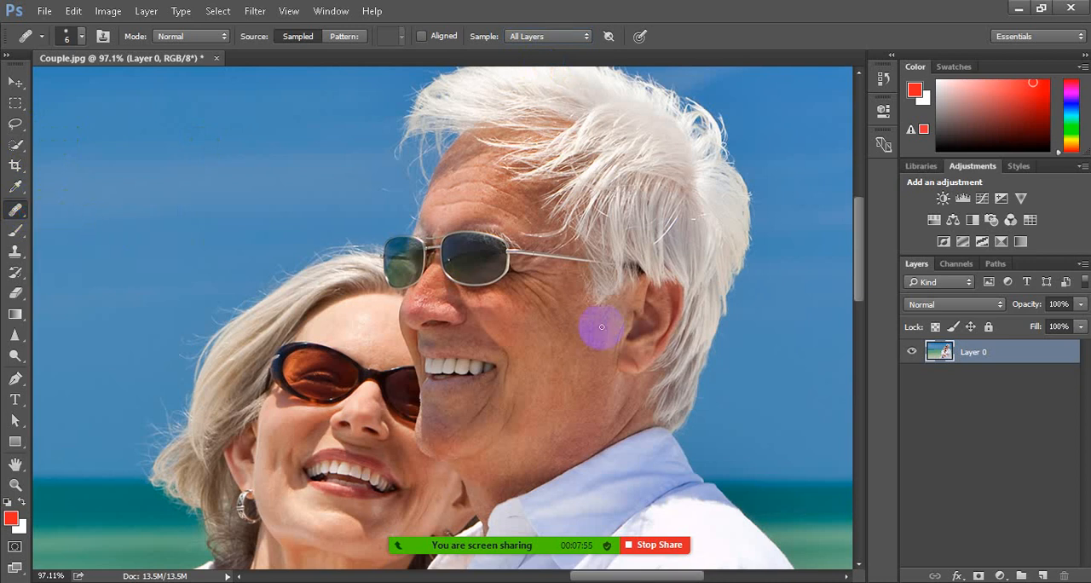
pyautogui.scroll(5, 602, 327)
pyautogui.scroll(-1, 578, 293)
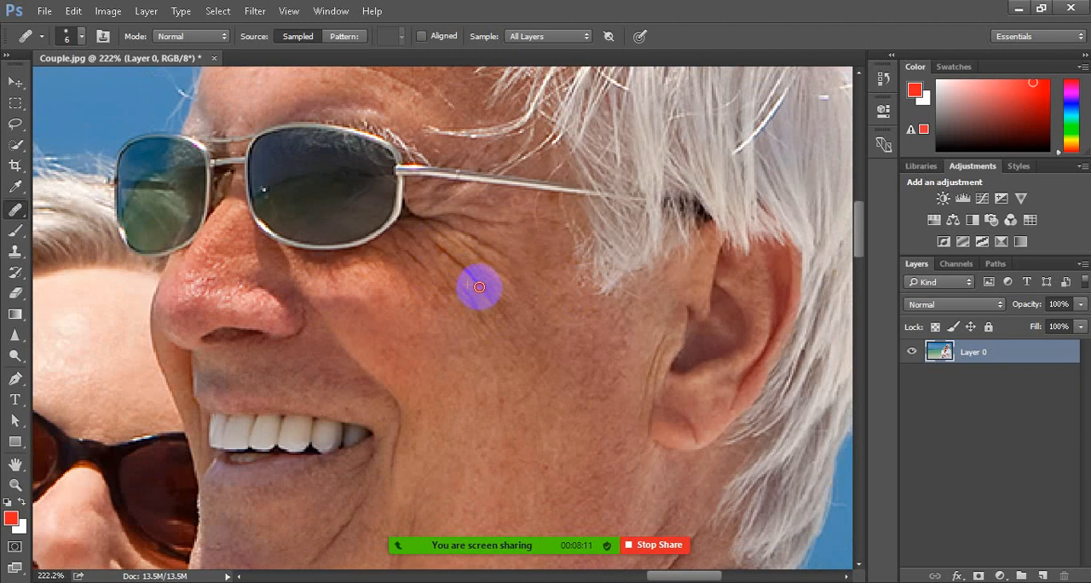
pyautogui.moveTo(479, 288); pyautogui.dragTo(431, 241)
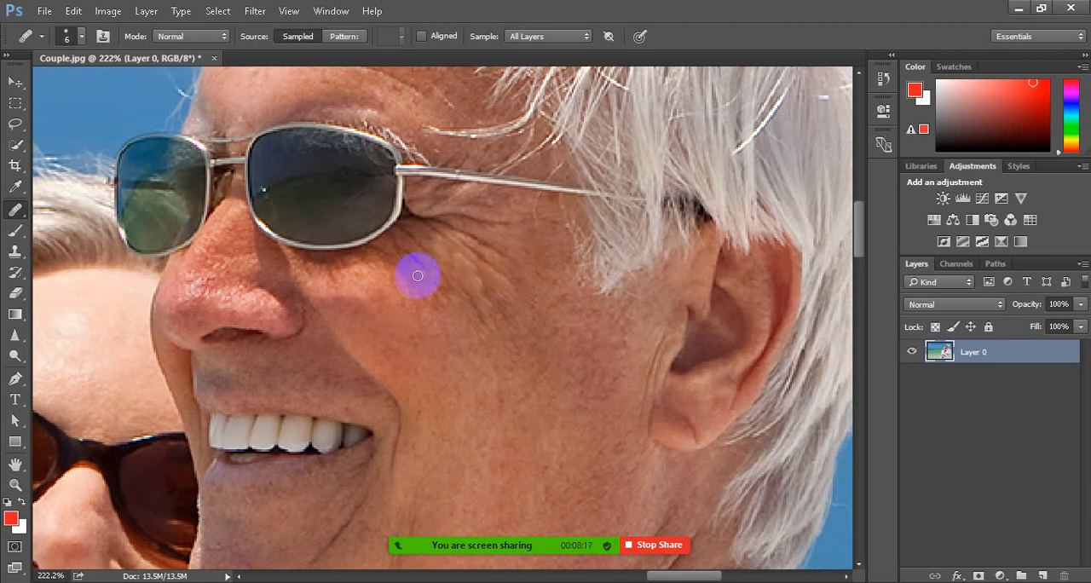
pyautogui.moveTo(405, 249)
pyautogui.mouseDown()
pyautogui.moveTo(424, 268)
pyautogui.moveTo(415, 289)
pyautogui.mouseUp()
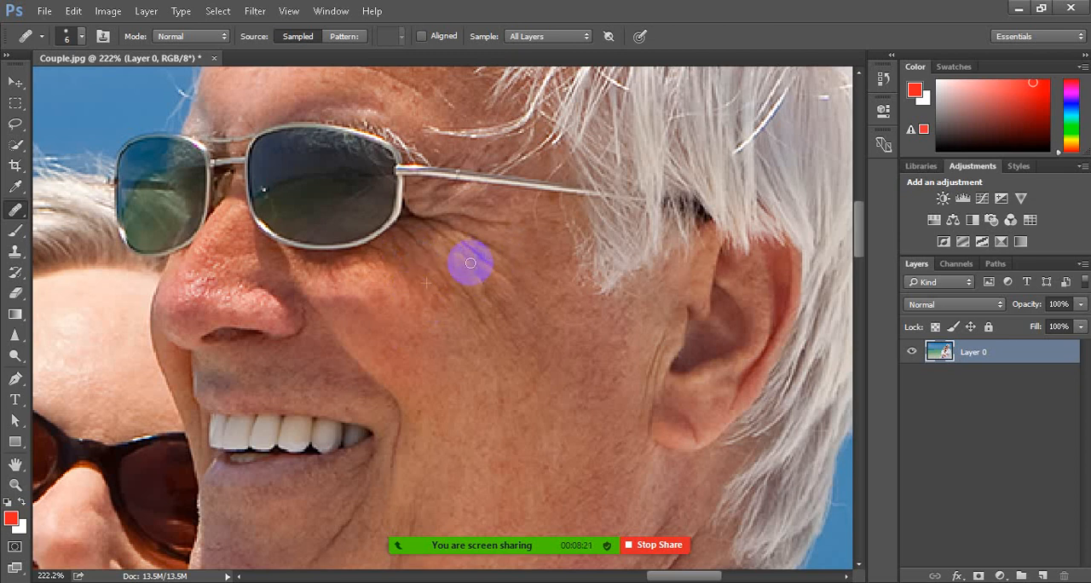
pyautogui.keyDown('alt'); pyautogui.click(418, 230); pyautogui.keyUp('alt')
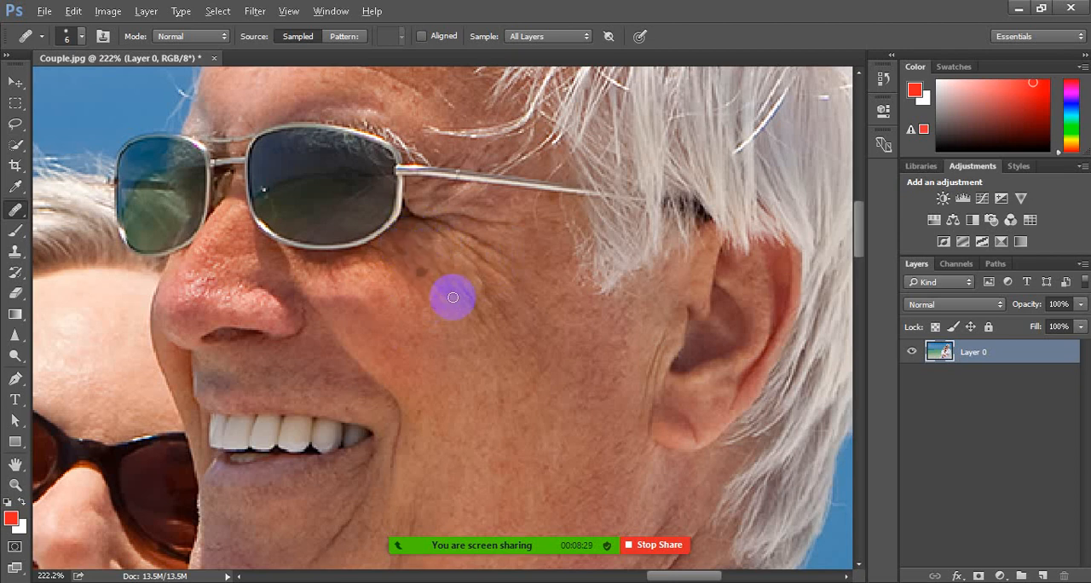
# Reduce the Healing Brush size to 5 and heal the upper crow's-feet lines beside the man's eye with nearby skin
pyautogui.scroll(2, 452, 298)
pyautogui.scroll(4, 457, 300)
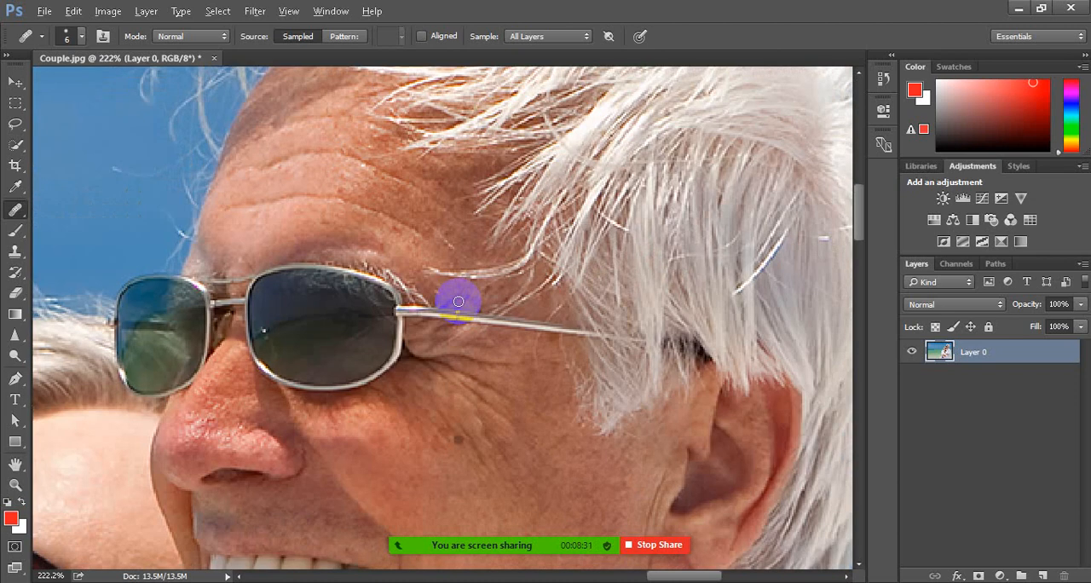
pyautogui.scroll(4, 516, 421)
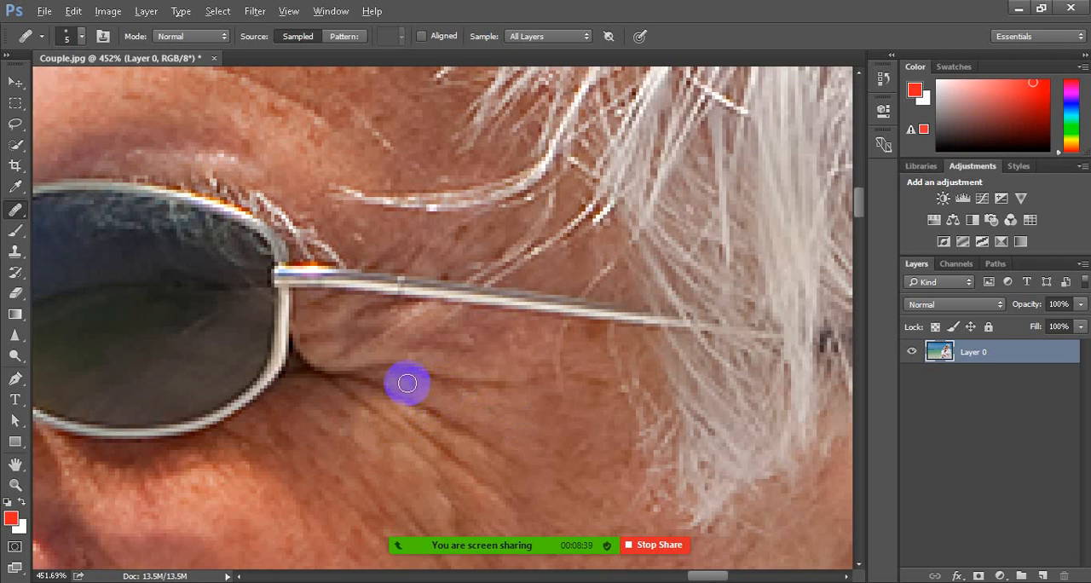
pyautogui.keyDown('alt'); pyautogui.click(408, 384); pyautogui.keyUp('alt')
pyautogui.moveTo(363, 382); pyautogui.dragTo(499, 445)
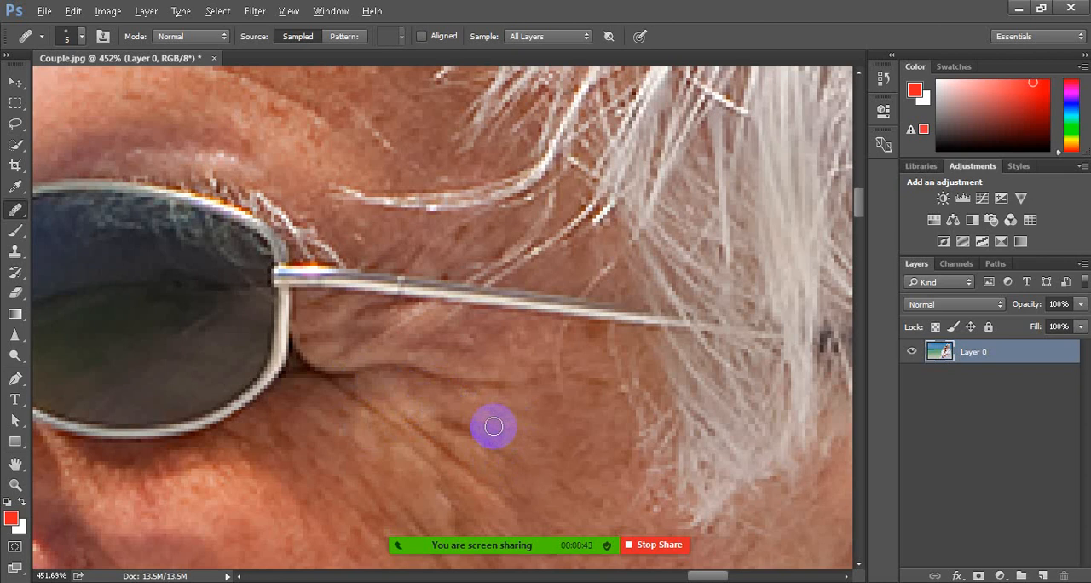
pyautogui.keyDown('alt'); pyautogui.click(494, 427); pyautogui.keyUp('alt')
pyautogui.moveTo(447, 418); pyautogui.dragTo(495, 446)
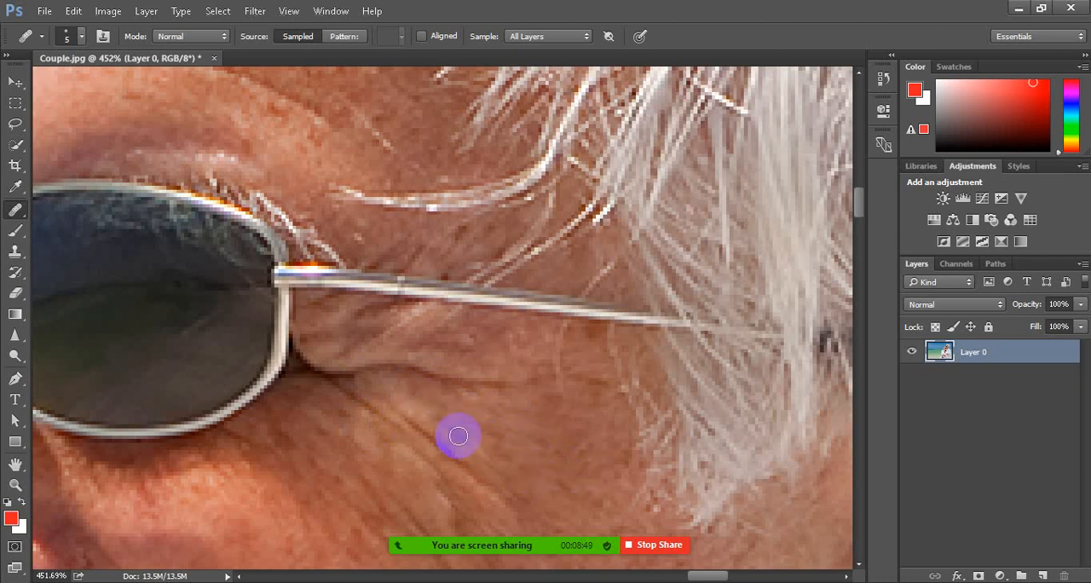
# Heal the remaining diagonal eye creases and soften the fold beside the sunglasses frame
pyautogui.keyDown('alt'); pyautogui.click(438, 403); pyautogui.keyUp('alt')
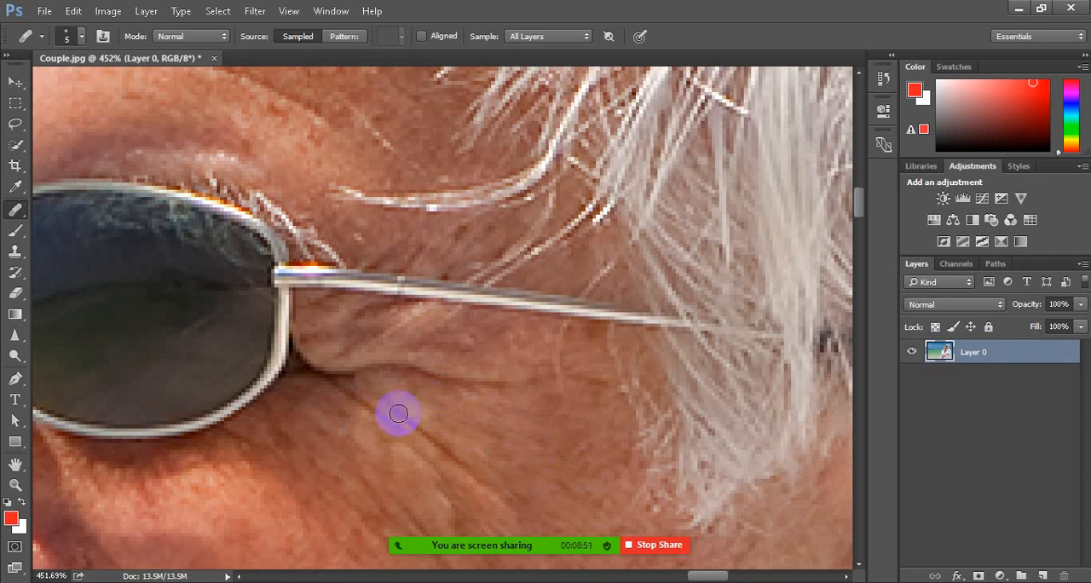
pyautogui.moveTo(397, 414); pyautogui.dragTo(445, 448)
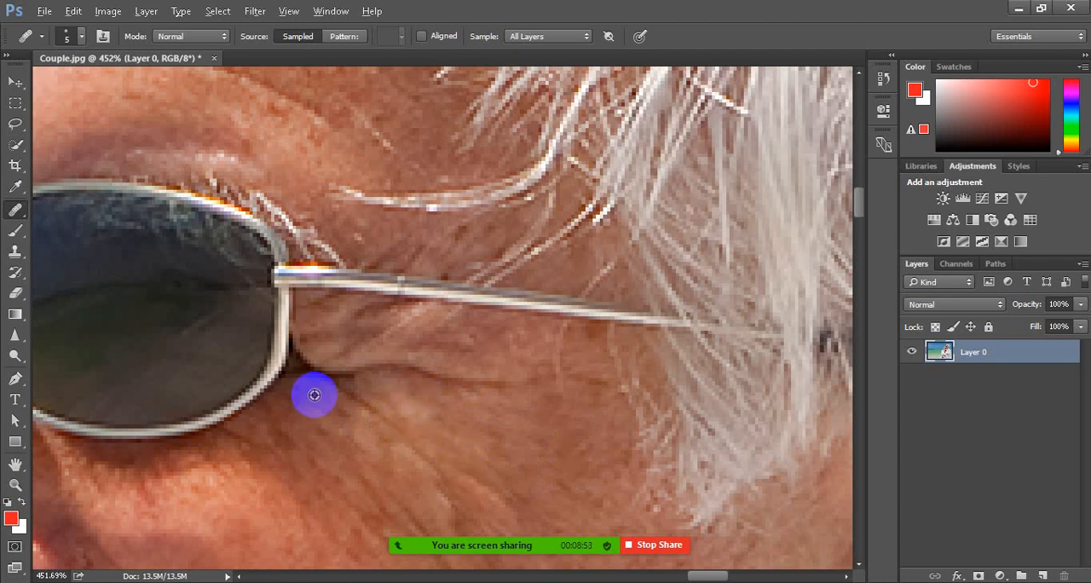
pyautogui.moveTo(329, 385); pyautogui.dragTo(397, 438)
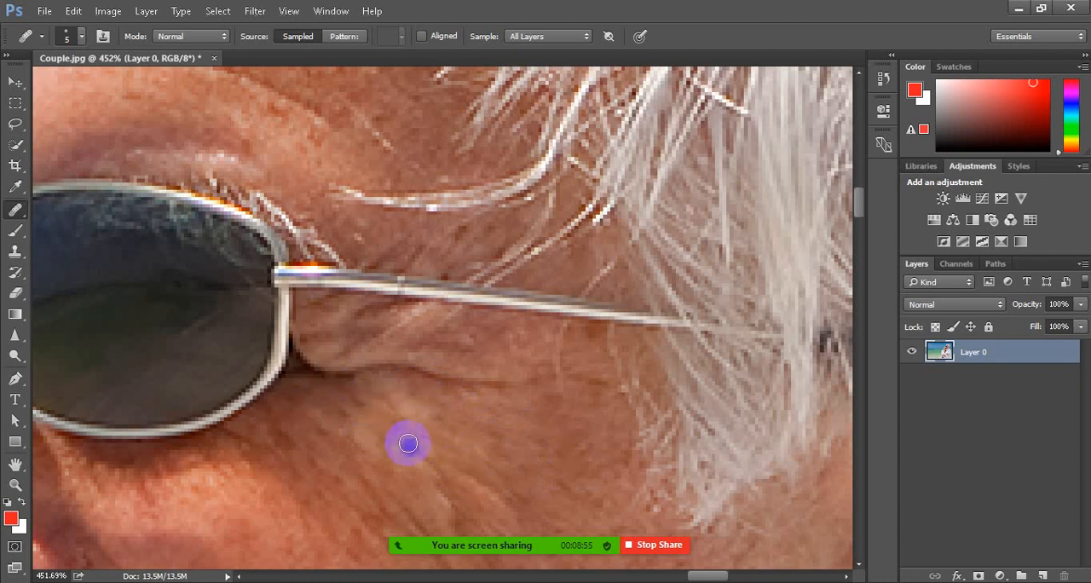
pyautogui.click(410, 448)
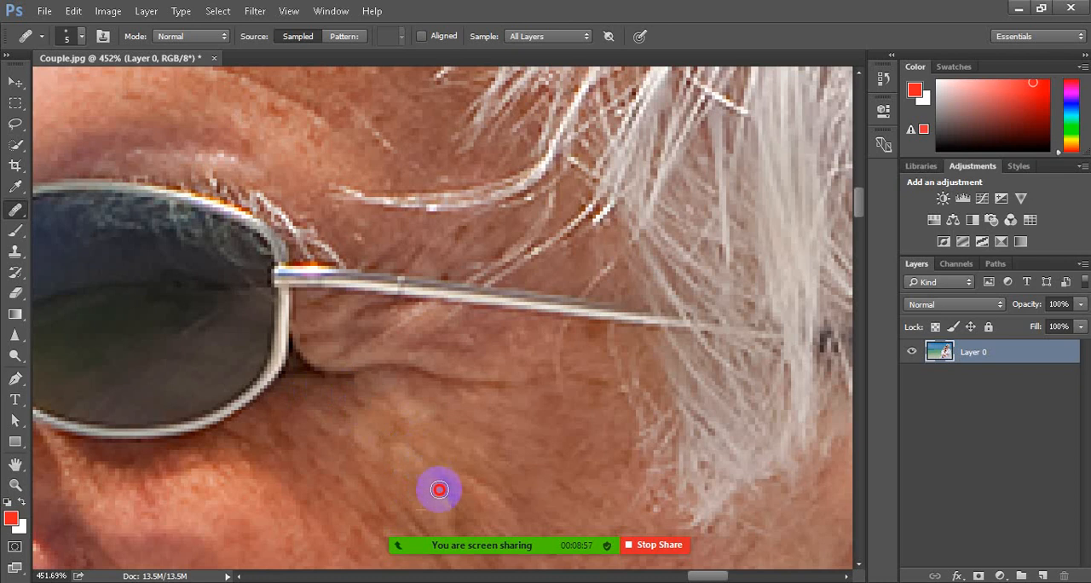
pyautogui.scroll(2, 418, 452)
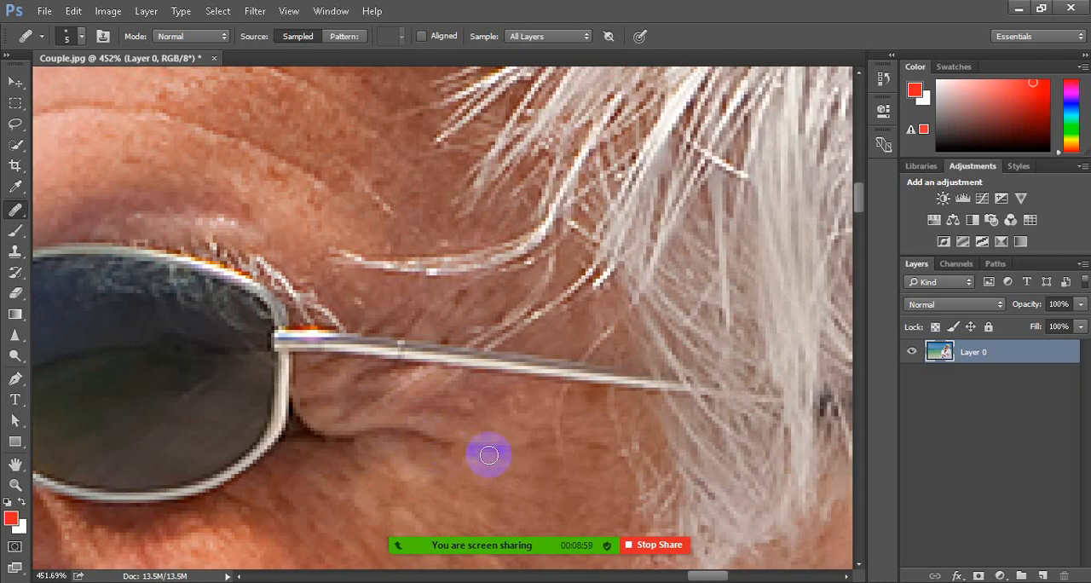
pyautogui.keyDown('alt'); pyautogui.click(377, 452); pyautogui.keyUp('alt')
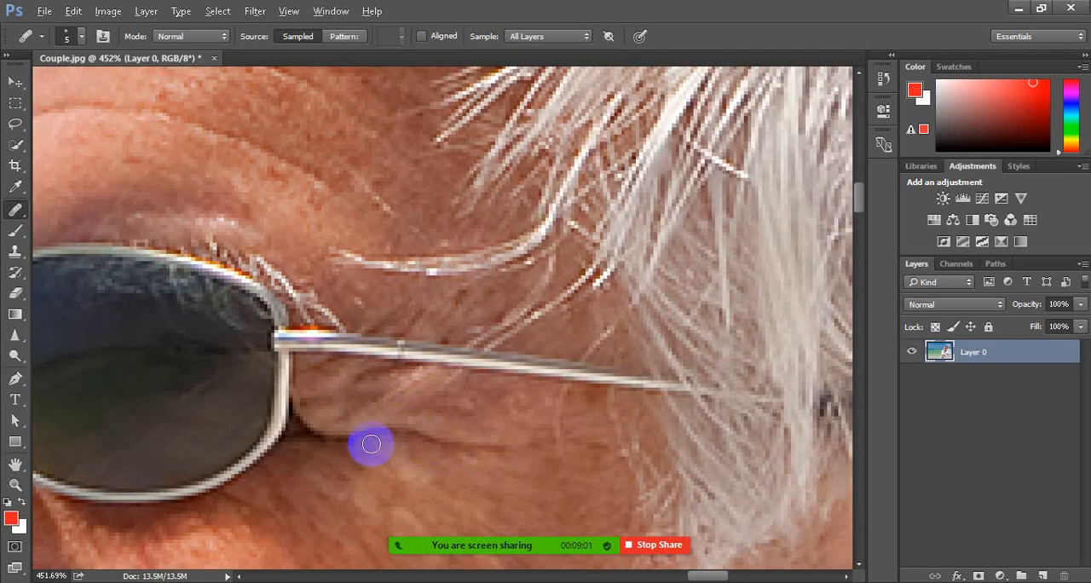
pyautogui.moveTo(370, 444)
pyautogui.mouseDown()
pyautogui.moveTo(353, 437)
pyautogui.moveTo(503, 451)
pyautogui.moveTo(437, 449)
pyautogui.mouseUp()
# Check the healed eye area against the whole face and inspect the creases around the man's mouth and chin
pyautogui.scroll(-5, 438, 449)
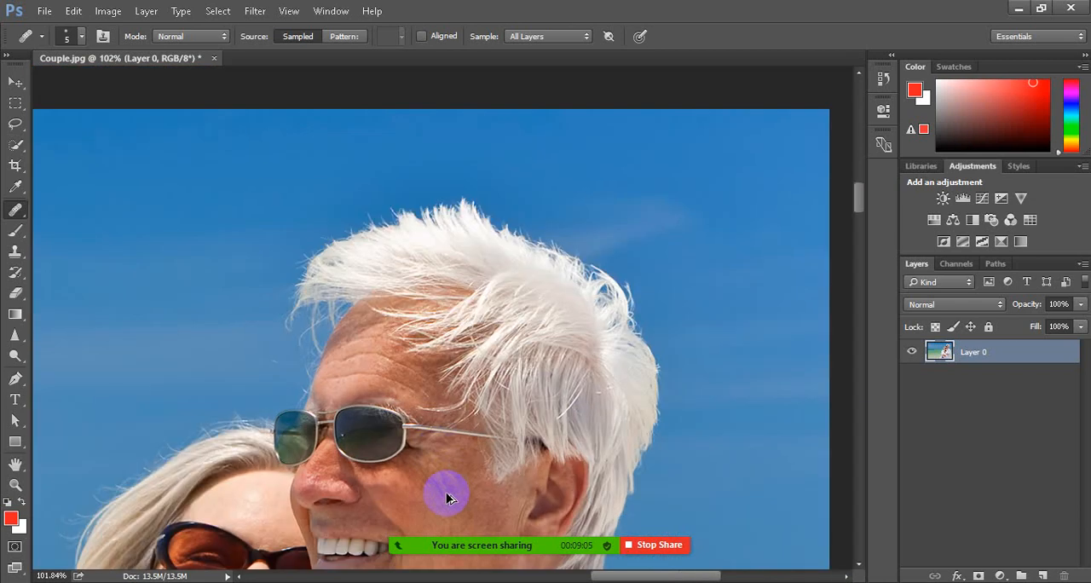
pyautogui.scroll(-3, 434, 501)
pyautogui.scroll(3, 426, 478)
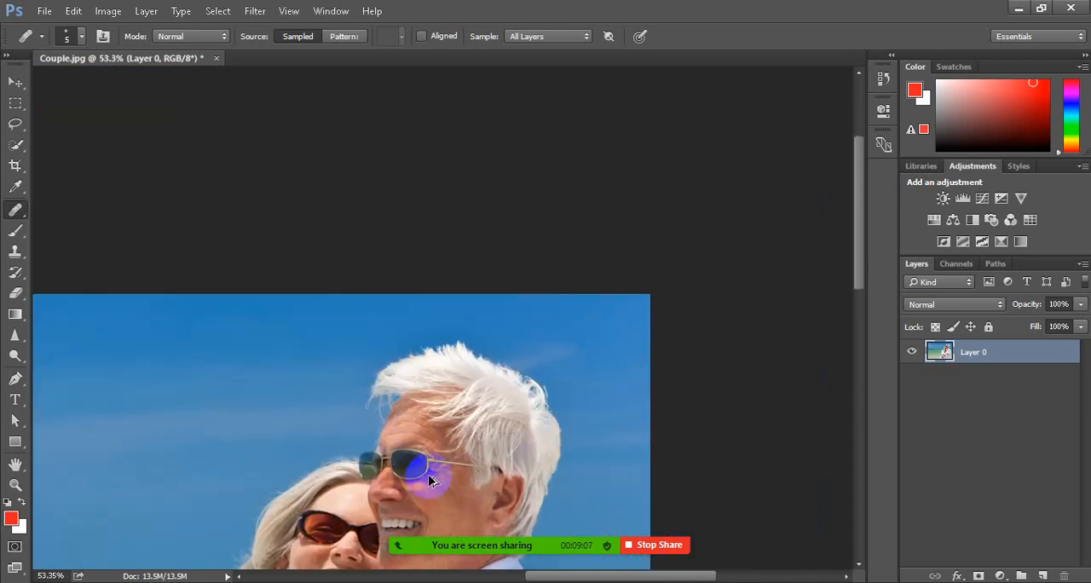
pyautogui.scroll(-2, 431, 490)
pyautogui.scroll(-4, 455, 486)
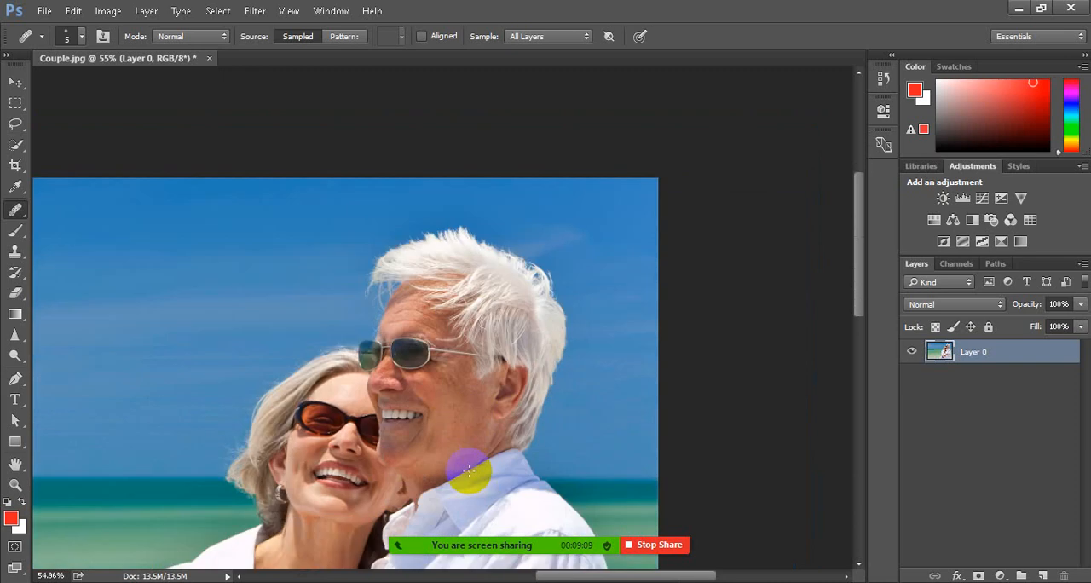
pyautogui.scroll(5, 417, 378)
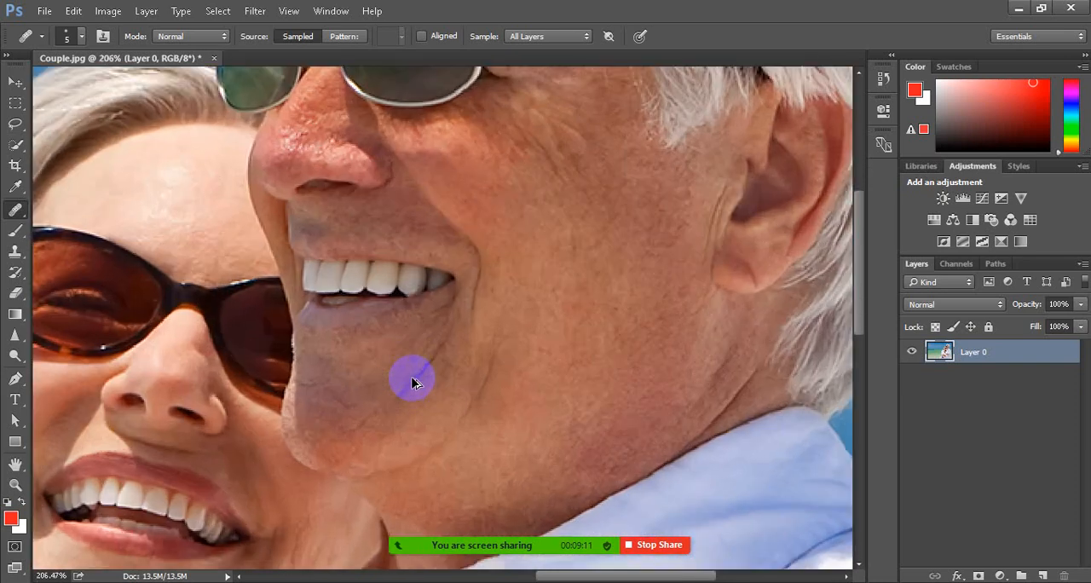
pyautogui.click(352, 514)
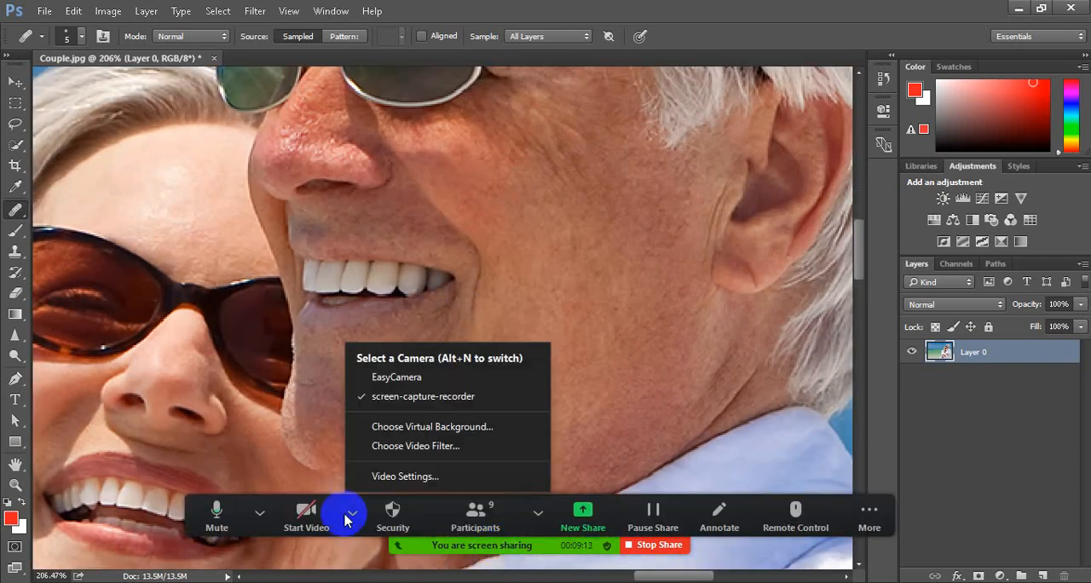
pyautogui.click(257, 513)
pyautogui.click(225, 515)
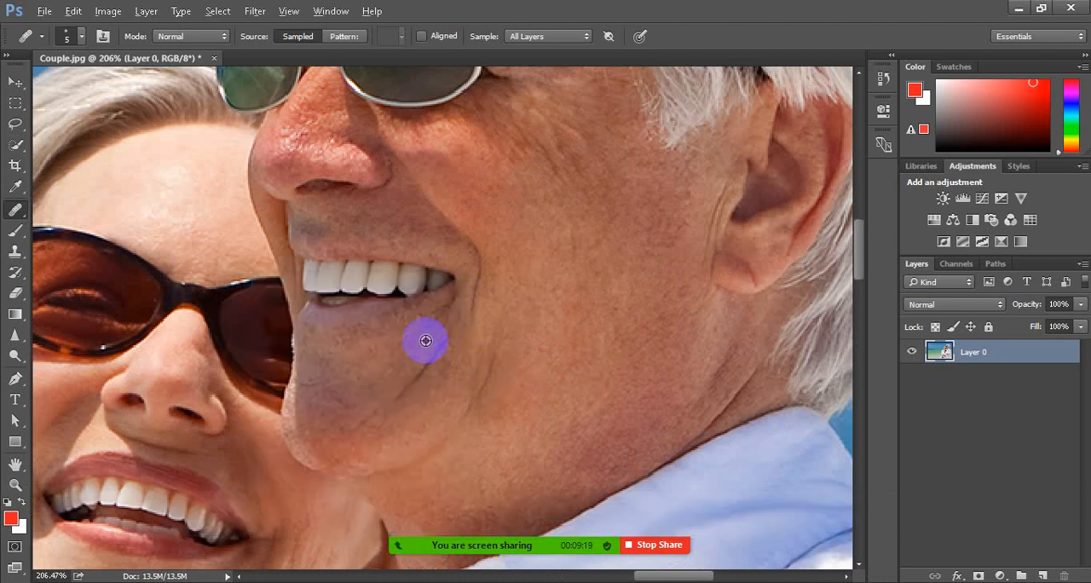
# Heal the chin crease below the corner of the man's mouth and the smile line beside it, sampling adjacent skin
pyautogui.keyDown('alt'); pyautogui.click(429, 339); pyautogui.keyUp('alt')
pyautogui.moveTo(451, 330); pyautogui.dragTo(397, 392)
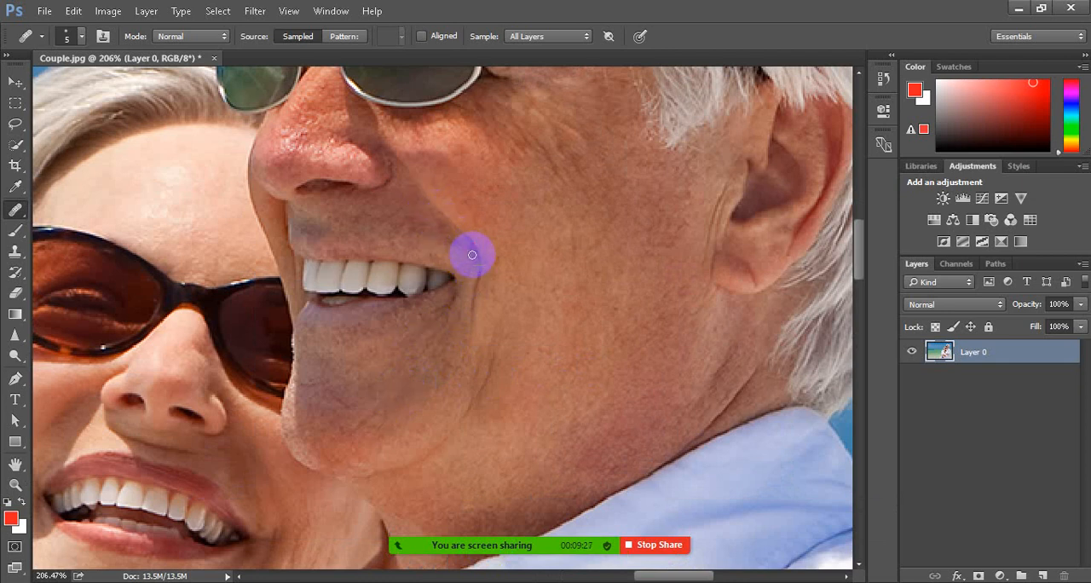
pyautogui.keyDown('alt'); pyautogui.click(440, 231); pyautogui.keyUp('alt')
pyautogui.moveTo(477, 258); pyautogui.dragTo(465, 329)
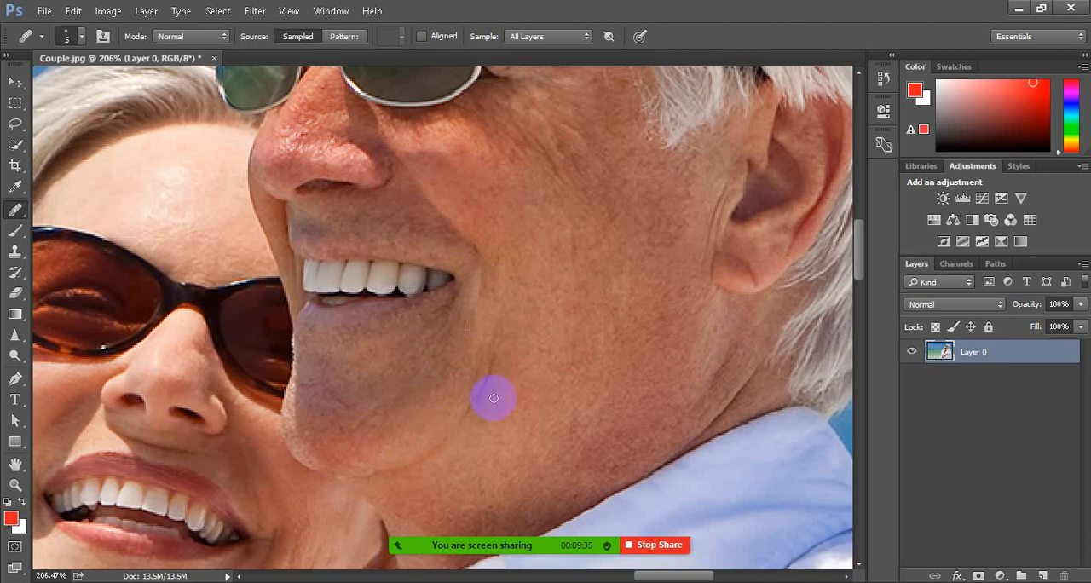
# Heal the middle wrinkle across the man's forehead, including its darker end toward the hairline
pyautogui.scroll(3, 432, 356)
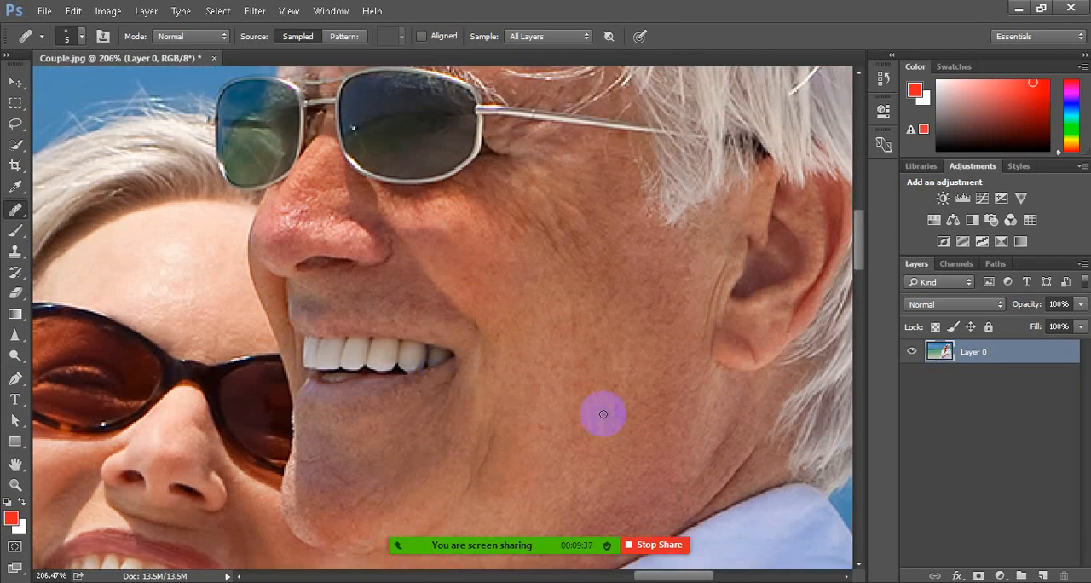
pyautogui.scroll(10, 602, 414)
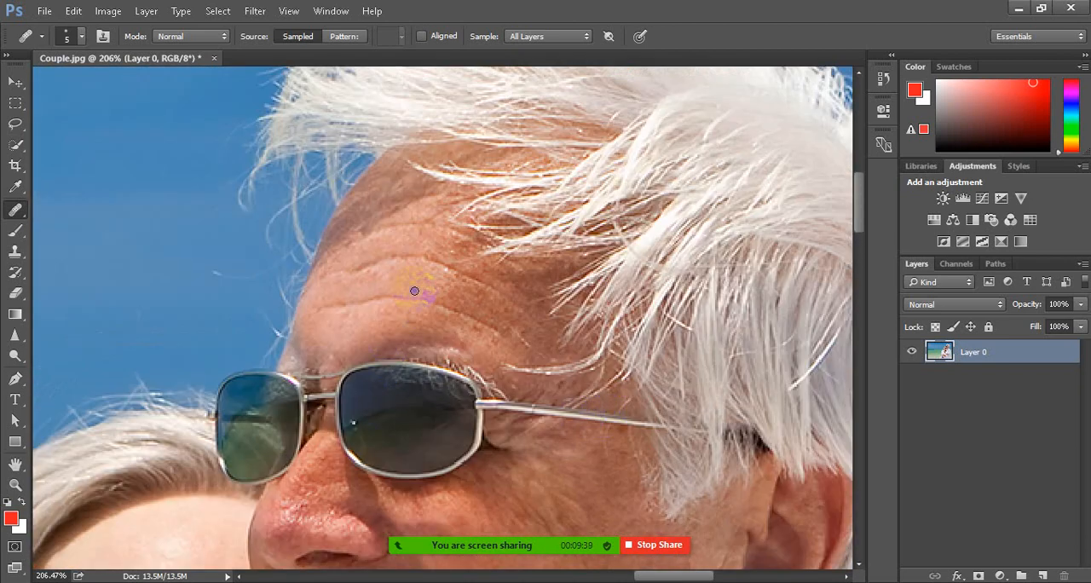
pyautogui.scroll(4, 415, 291)
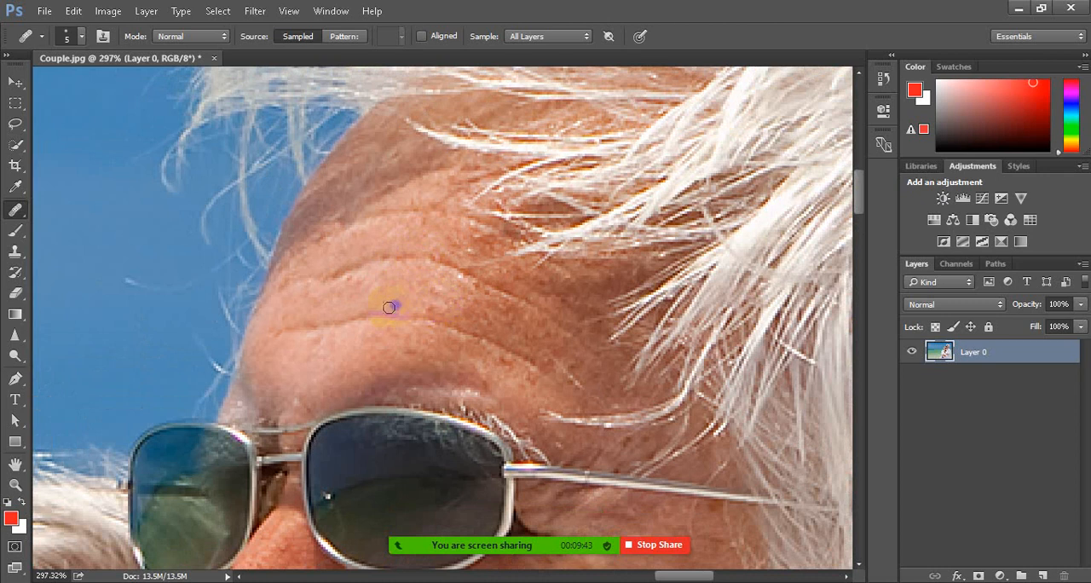
pyautogui.moveTo(431, 294)
pyautogui.mouseDown()
pyautogui.moveTo(479, 307)
pyautogui.moveTo(440, 289)
pyautogui.moveTo(455, 313)
pyautogui.moveTo(469, 300)
pyautogui.moveTo(497, 318)
pyautogui.mouseUp()
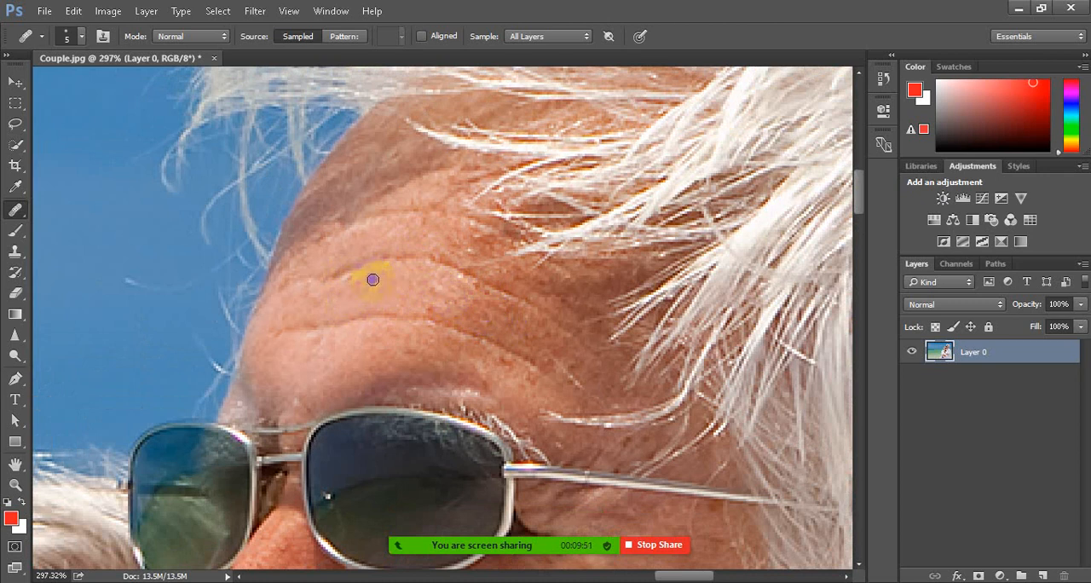
pyautogui.moveTo(335, 279)
pyautogui.mouseDown()
pyautogui.moveTo(391, 265)
pyautogui.moveTo(410, 288)
pyautogui.moveTo(432, 259)
pyautogui.moveTo(458, 273)
pyautogui.mouseUp()
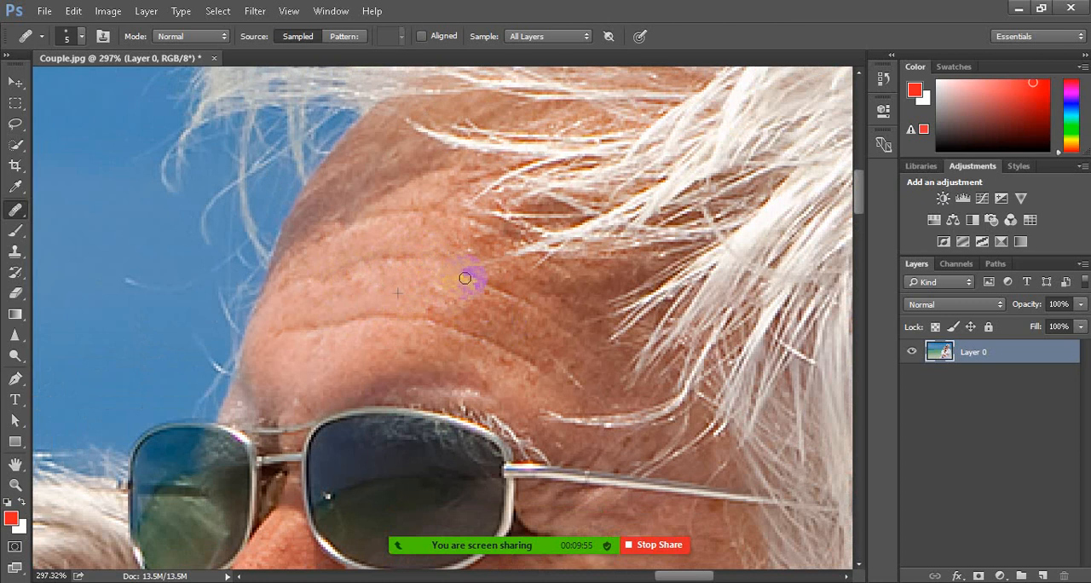
pyautogui.click(486, 303)
pyautogui.click(481, 312)
pyautogui.click(468, 283)
pyautogui.click(478, 297)
pyautogui.click(476, 290)
pyautogui.click(517, 292)
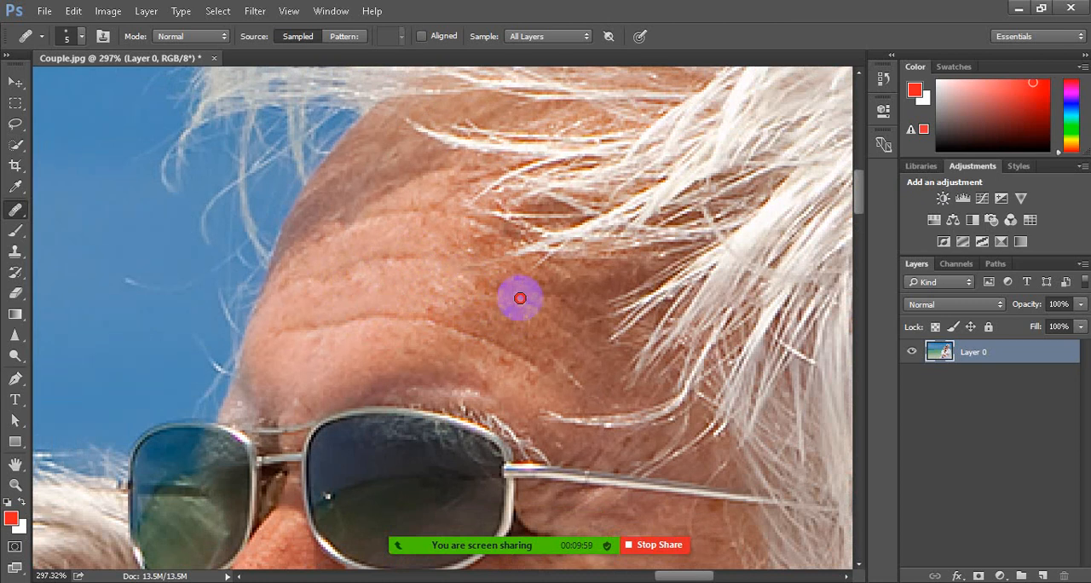
# Heal the lower forehead wrinkle above the man's sunglasses using the smooth skin just beneath it
pyautogui.click(434, 348)
pyautogui.click(384, 340)
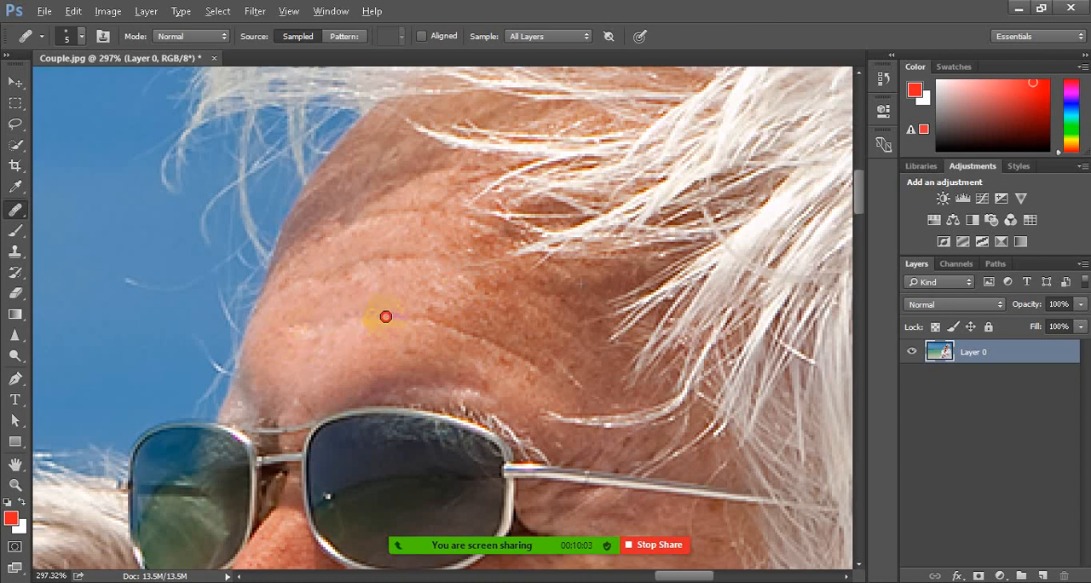
pyautogui.keyDown('alt'); pyautogui.click(435, 343); pyautogui.keyUp('alt')
pyautogui.moveTo(402, 320)
pyautogui.mouseDown()
pyautogui.moveTo(441, 325)
pyautogui.moveTo(457, 353)
pyautogui.moveTo(467, 347)
pyautogui.moveTo(452, 329)
pyautogui.moveTo(533, 365)
pyautogui.mouseUp()
# Review the retouched face within the full Couple image and at closer range
pyautogui.scroll(-6, 464, 291)
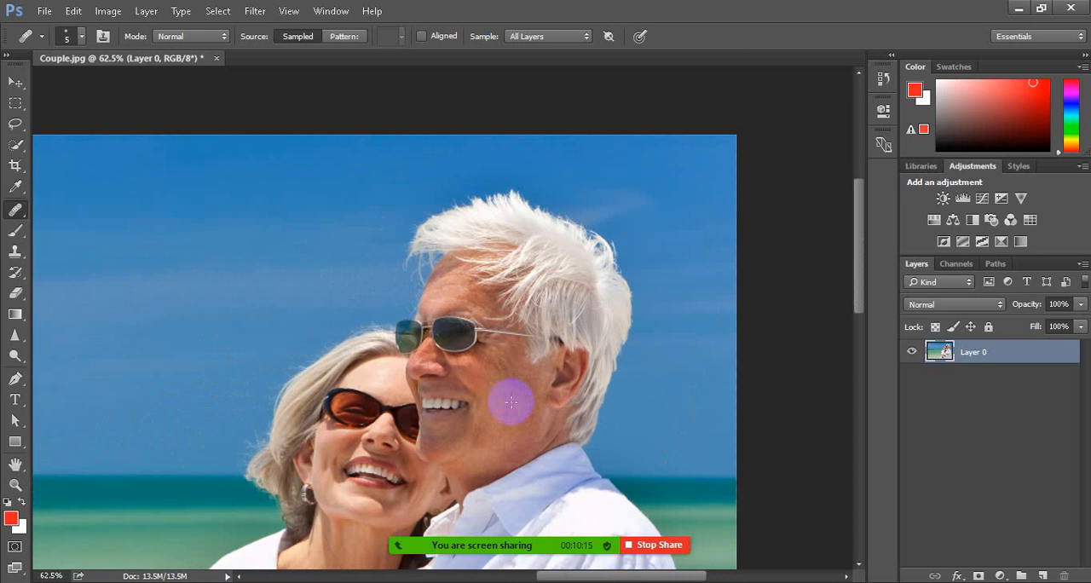
pyautogui.scroll(-3, 512, 409)
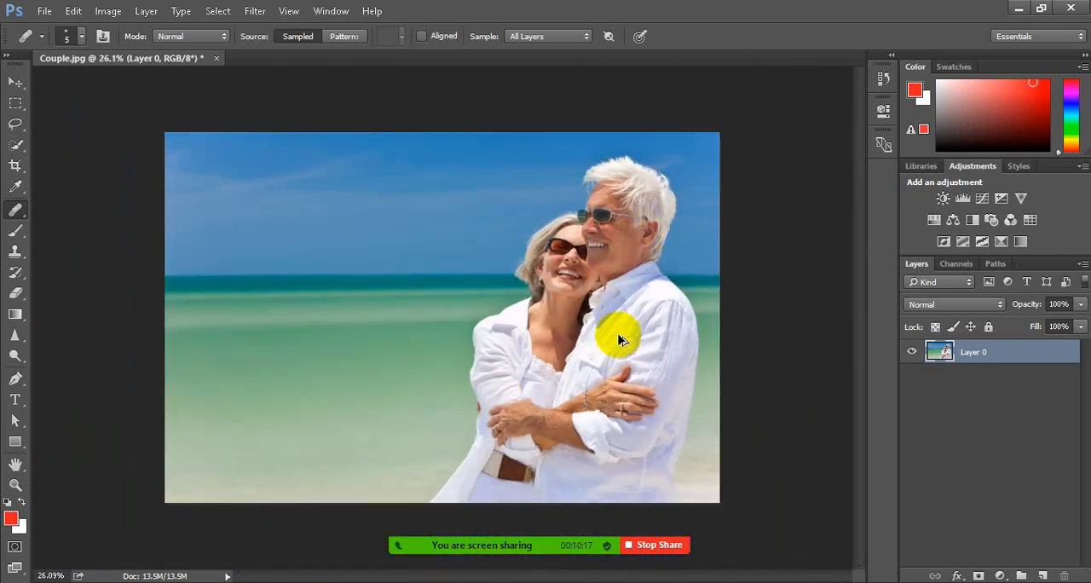
pyautogui.scroll(3, 645, 214)
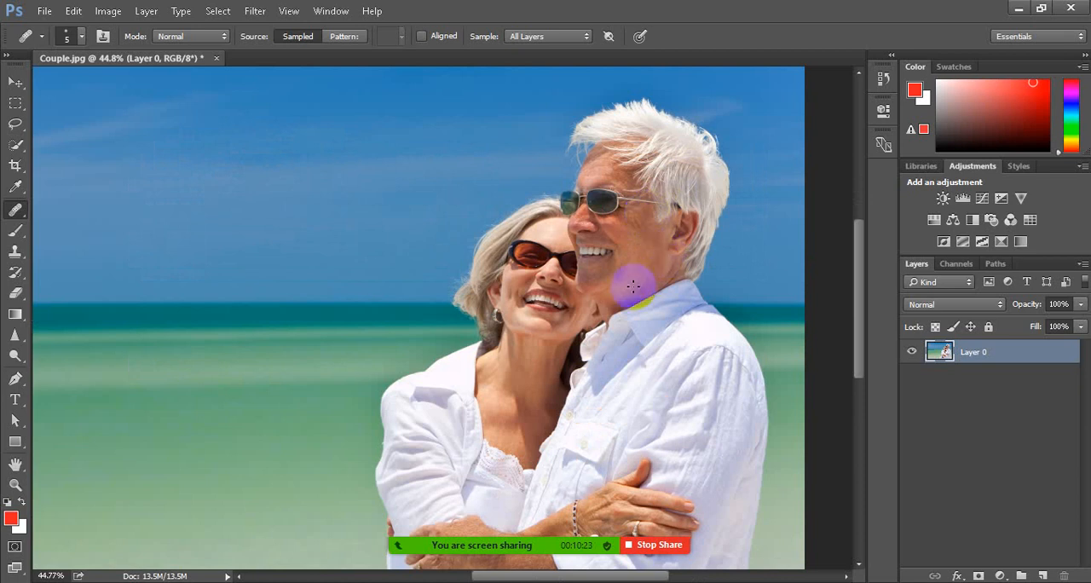
pyautogui.scroll(-3, 634, 287)
pyautogui.scroll(3, 632, 289)
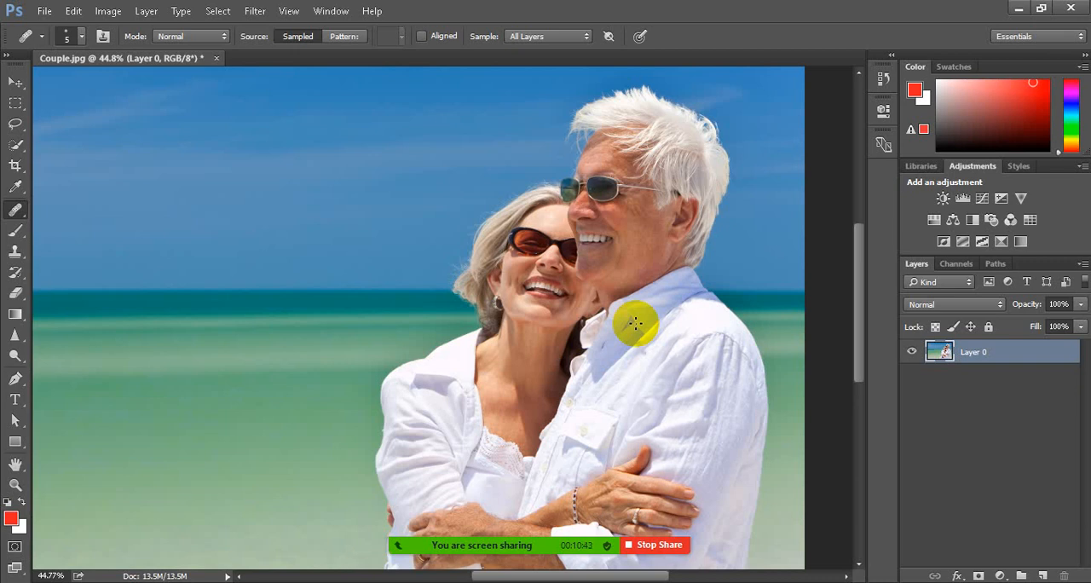
# Convert Layer 0 to a smart object and activate the Move tool
pyautogui.rightClick(999, 353)
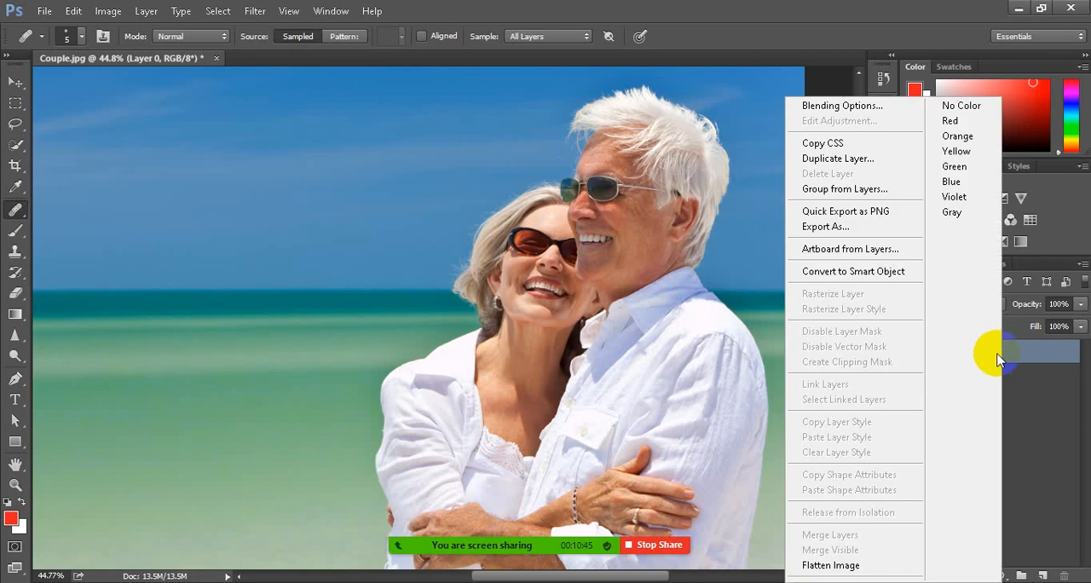
pyautogui.click(878, 272)
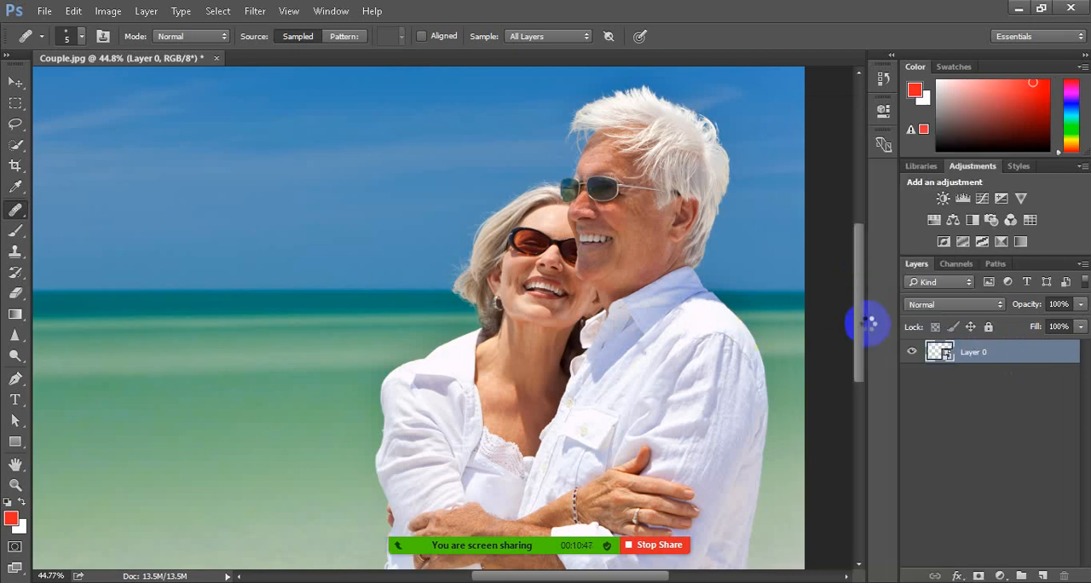
pyautogui.scroll(2, 739, 255)
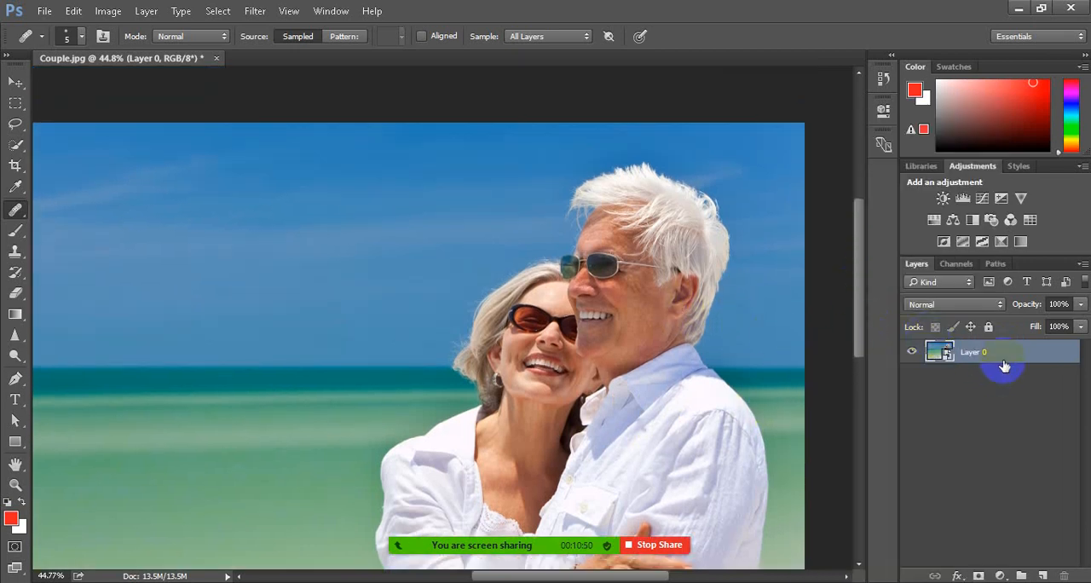
pyautogui.click(15, 82)
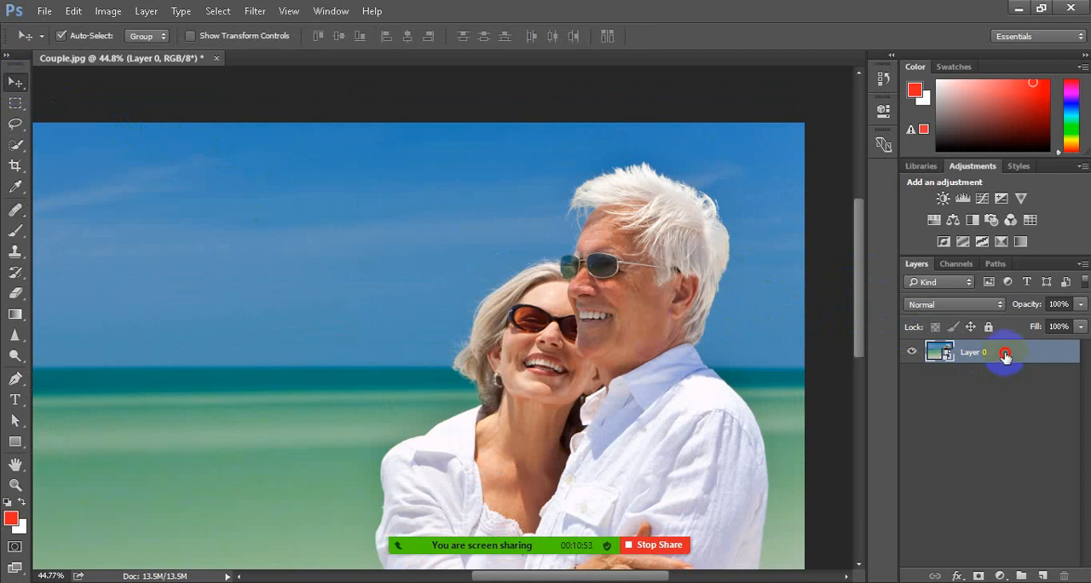
# Open the Liquify filter on Layer 0 with Advanced Mode enabled
pyautogui.click(255, 13)
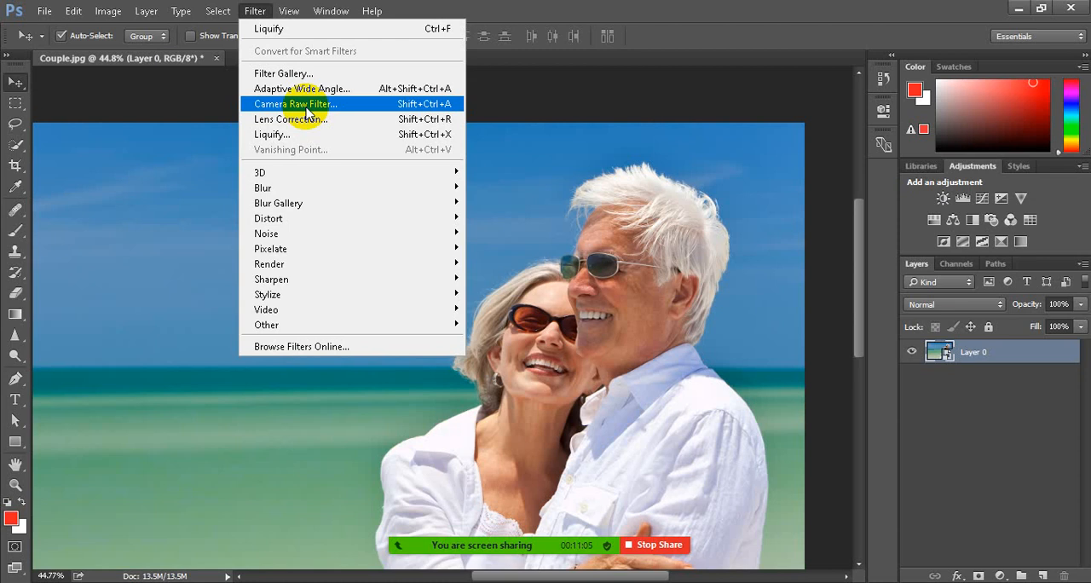
pyautogui.click(294, 135)
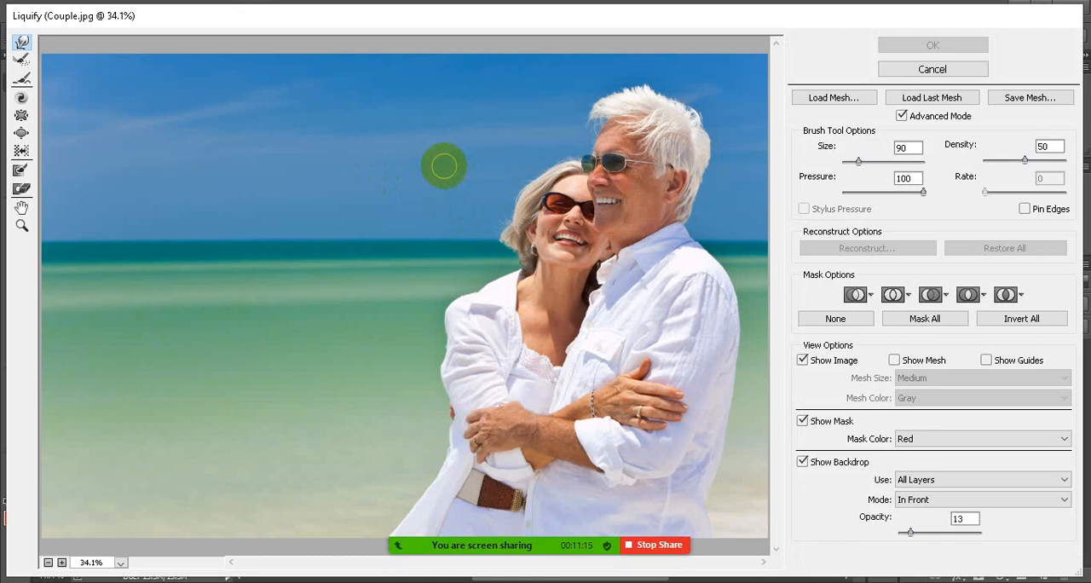
pyautogui.click(902, 116)
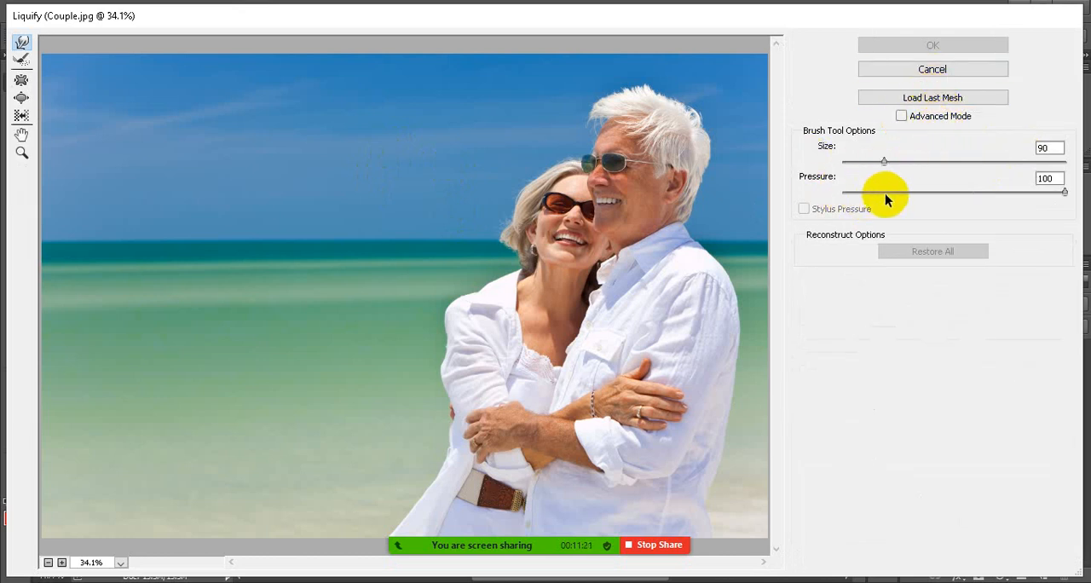
pyautogui.click(902, 117)
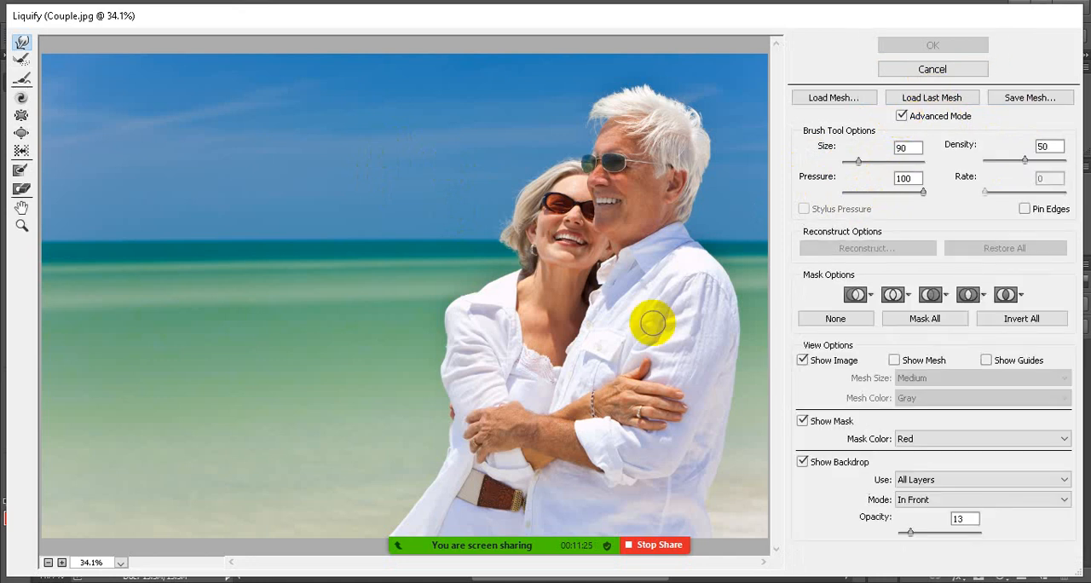
# Pull the sea horizon up into a row of spikes with the Forward Warp tool at brush size 90
pyautogui.click(21, 43)
pyautogui.moveTo(224, 259)
pyautogui.mouseDown()
pyautogui.moveTo(300, 178)
pyautogui.moveTo(321, 201)
pyautogui.moveTo(308, 186)
pyautogui.mouseUp()
pyautogui.moveTo(312, 259); pyautogui.dragTo(354, 167)
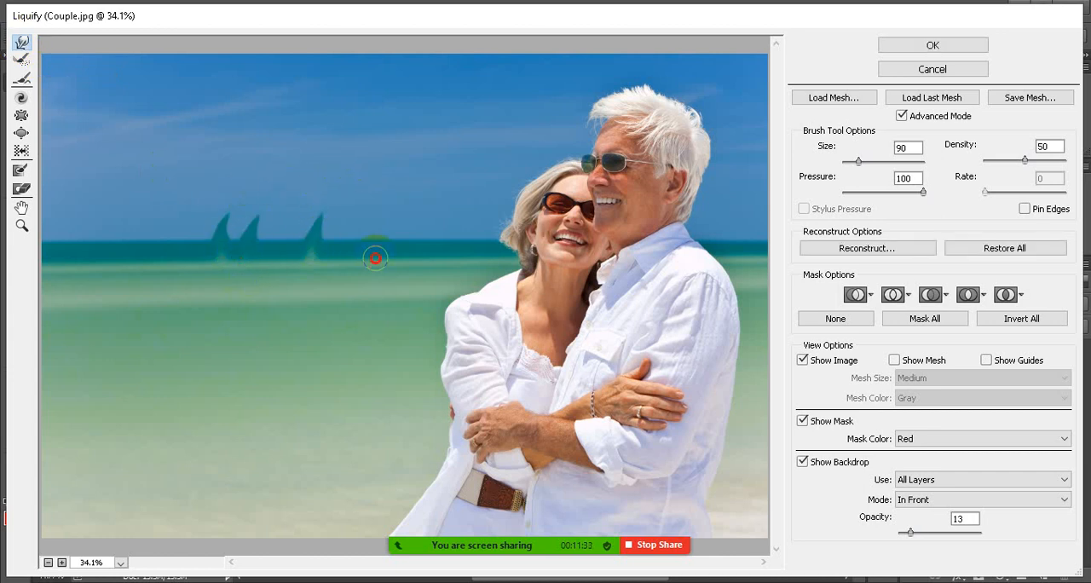
pyautogui.moveTo(375, 253); pyautogui.dragTo(397, 184)
pyautogui.moveTo(149, 256); pyautogui.dragTo(176, 195)
pyautogui.moveTo(108, 260)
pyautogui.mouseDown()
pyautogui.moveTo(115, 195)
pyautogui.moveTo(80, 202)
pyautogui.mouseUp()
pyautogui.moveTo(199, 246); pyautogui.dragTo(211, 189)
pyautogui.moveTo(404, 247); pyautogui.dragTo(424, 209)
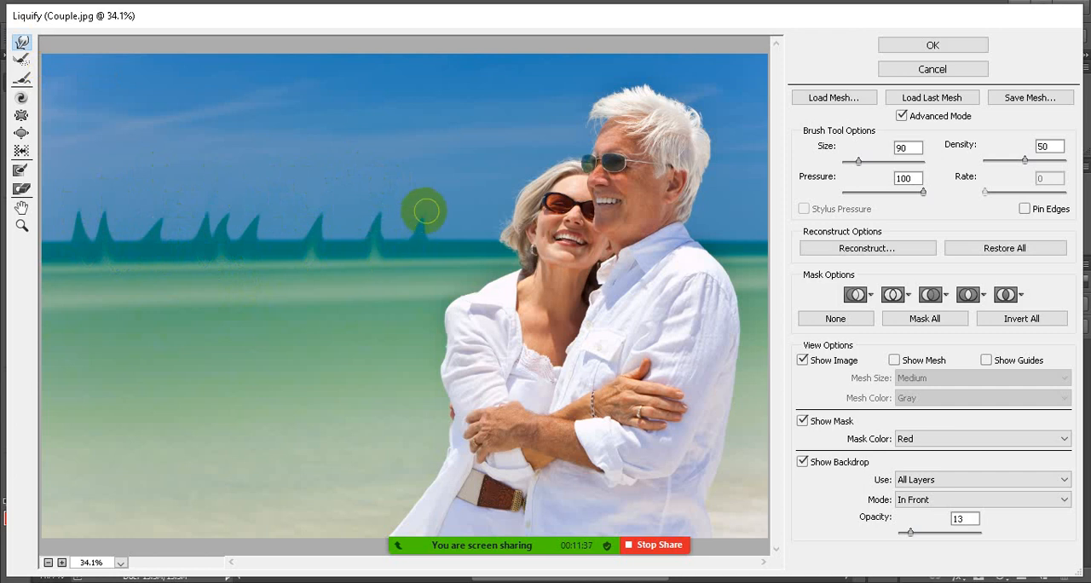
pyautogui.moveTo(344, 251); pyautogui.dragTo(369, 202)
pyautogui.moveTo(264, 256); pyautogui.dragTo(297, 205)
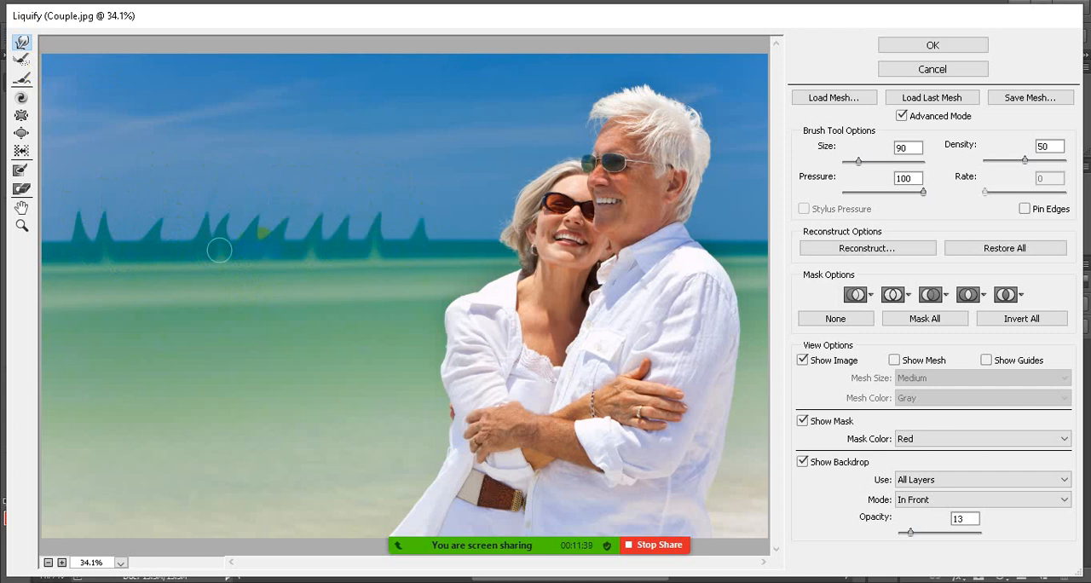
pyautogui.moveTo(172, 248); pyautogui.dragTo(207, 185)
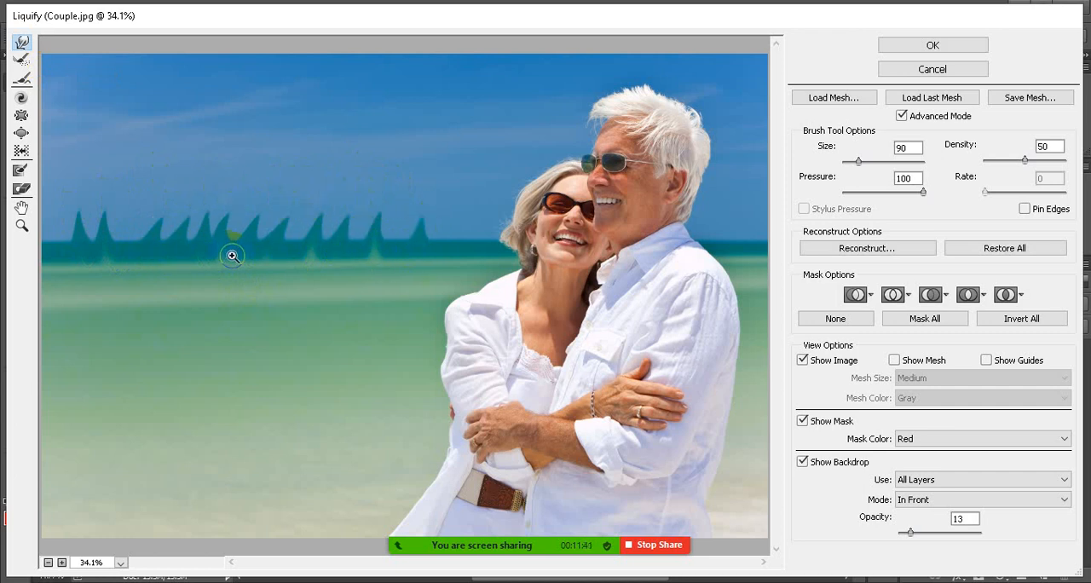
# Undo all the horizon warps and try the Reconstruct tool on the horizon
pyautogui.hotkey('ctrl', 'alt', 'z')
pyautogui.hotkey('ctrl', 'alt', 'z')
pyautogui.hotkey('ctrl', 'alt', 'z')
pyautogui.hotkey('ctrl', 'alt', 'z')
pyautogui.hotkey('ctrl', 'alt', 'z')
pyautogui.hotkey('ctrl', 'alt', 'z')
pyautogui.hotkey('ctrl', 'alt', 'z')
pyautogui.hotkey('ctrl', 'alt', 'z')
pyautogui.hotkey('ctrl', 'alt', 'z')
pyautogui.hotkey('ctrl', 'alt', 'z')
pyautogui.hotkey('ctrl', 'alt', 'z')
pyautogui.hotkey('ctrl', 'alt', 'z')
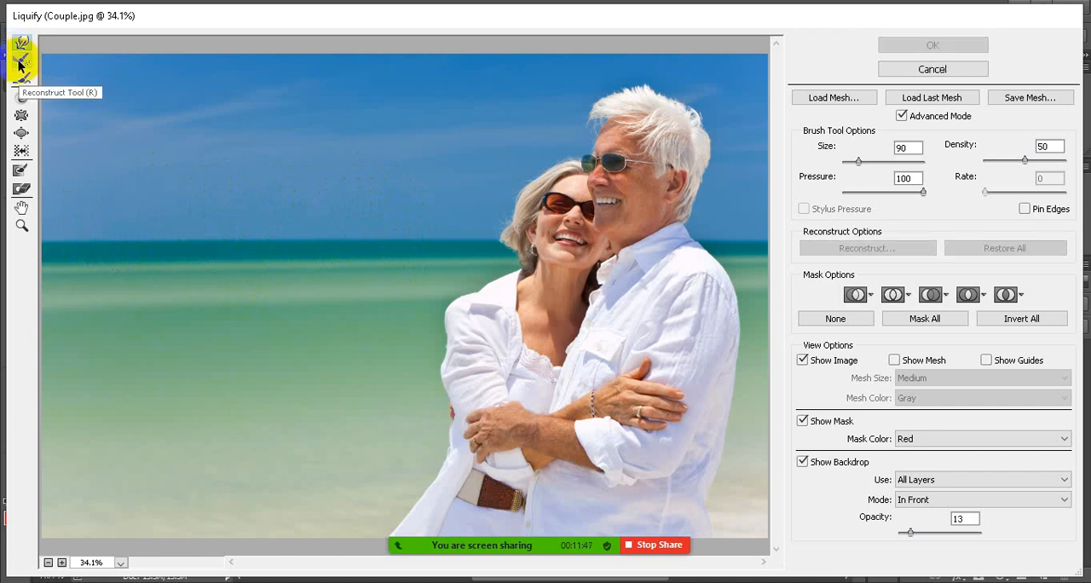
pyautogui.click(20, 60)
pyautogui.click(243, 255)
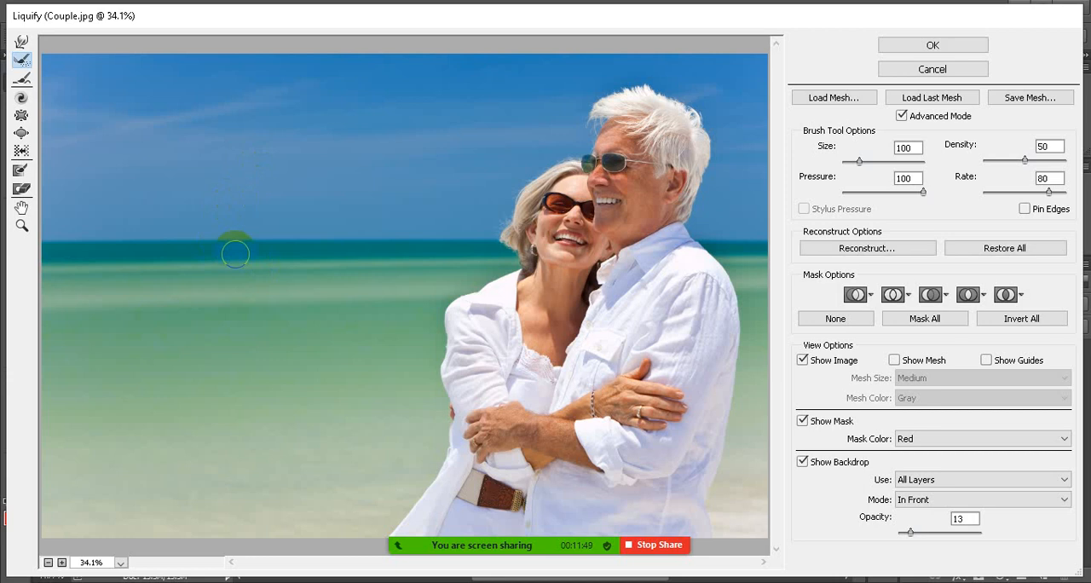
# Twirl the sea horizon into two wave-like curls with the Twirl tool at brush size 507
pyautogui.click(21, 100)
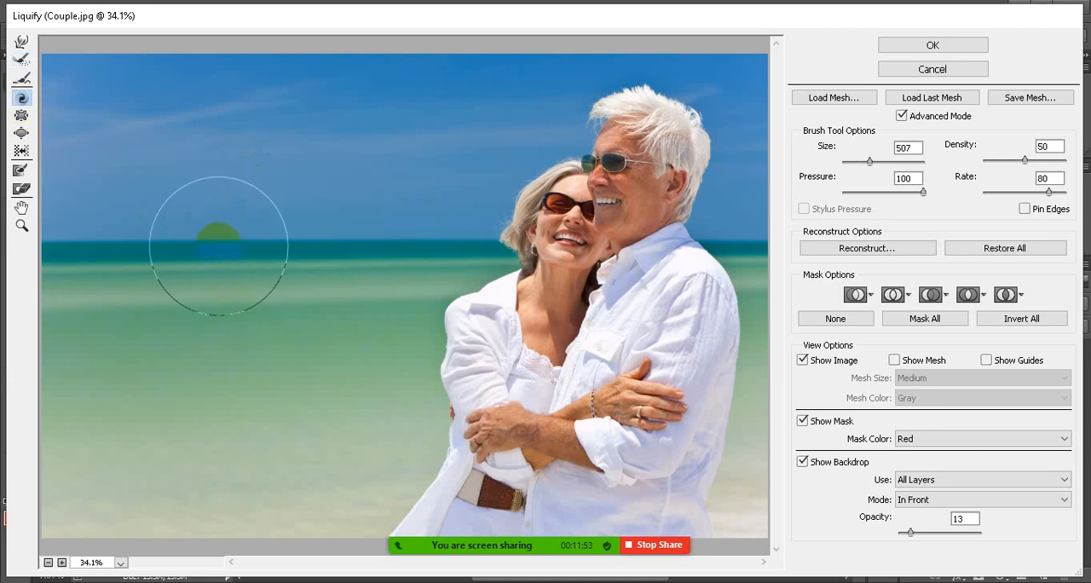
pyautogui.moveTo(234, 247)
pyautogui.mouseDown()
pyautogui.moveTo(231, 237)
pyautogui.moveTo(239, 247)
pyautogui.moveTo(227, 246)
pyautogui.moveTo(230, 266)
pyautogui.moveTo(304, 236)
pyautogui.moveTo(392, 247)
pyautogui.moveTo(395, 259)
pyautogui.moveTo(366, 251)
pyautogui.moveTo(384, 263)
pyautogui.moveTo(374, 260)
pyautogui.moveTo(368, 239)
pyautogui.moveTo(377, 252)
pyautogui.moveTo(332, 261)
pyautogui.mouseUp()
pyautogui.press('alt')
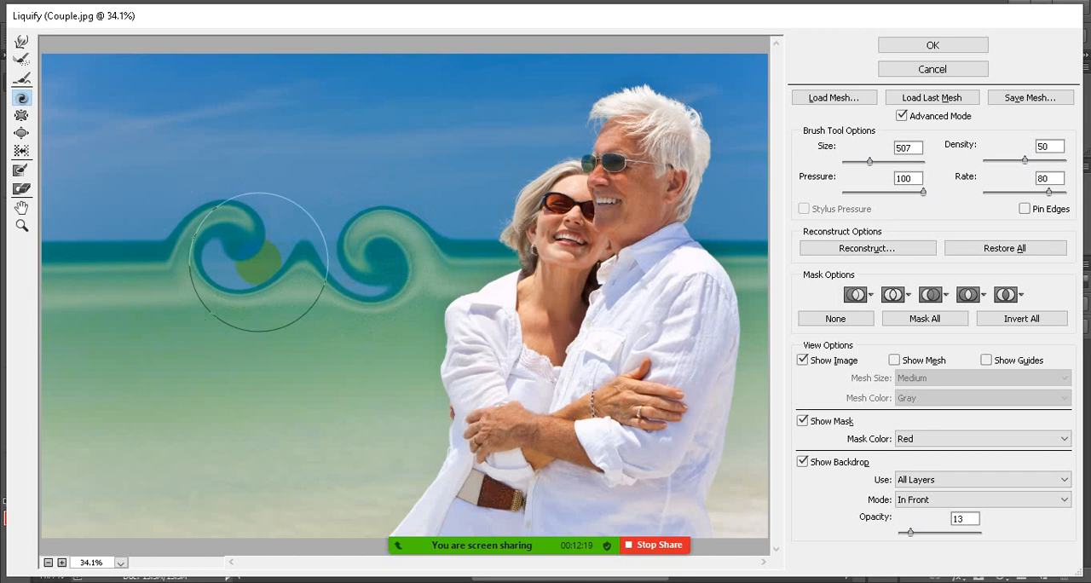
# Check the Zoom meeting's participant list, minimize it and return to the Liquify window
pyautogui.moveTo(540, 540)
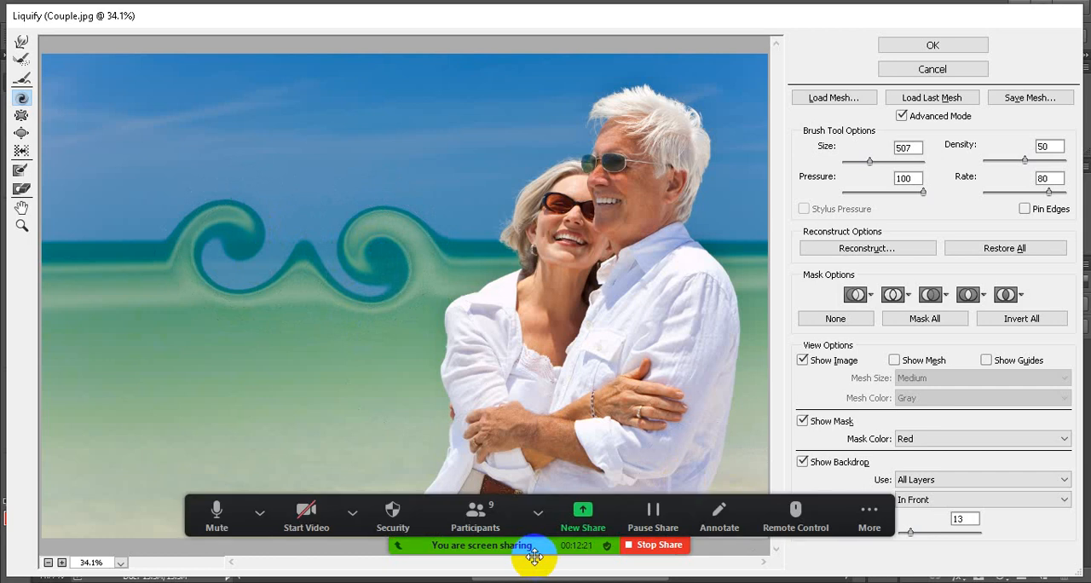
pyautogui.click(481, 517)
pyautogui.moveTo(638, 198)
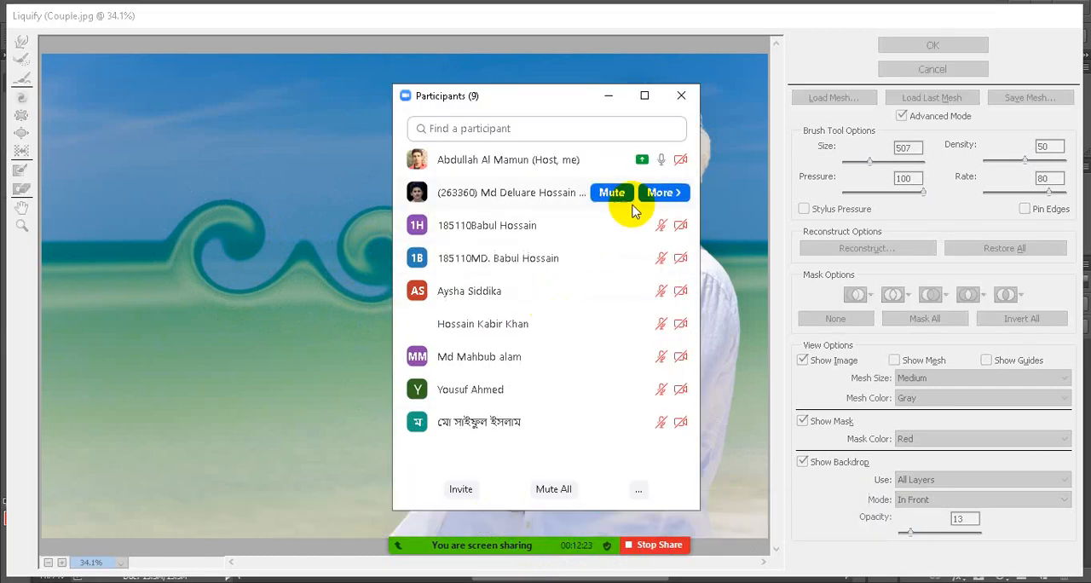
pyautogui.moveTo(605, 280)
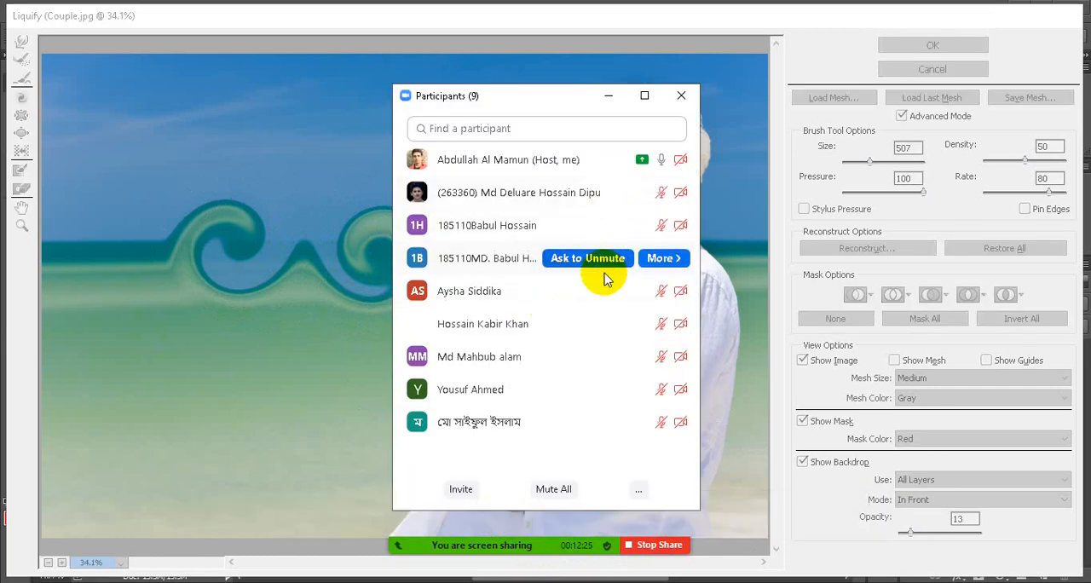
pyautogui.click(609, 96)
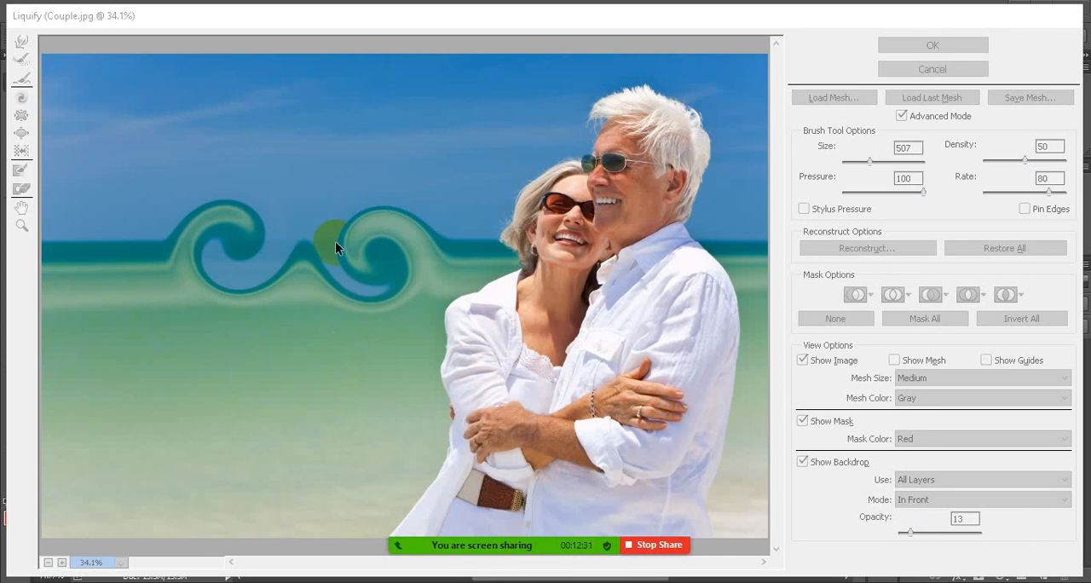
pyautogui.press('alt')
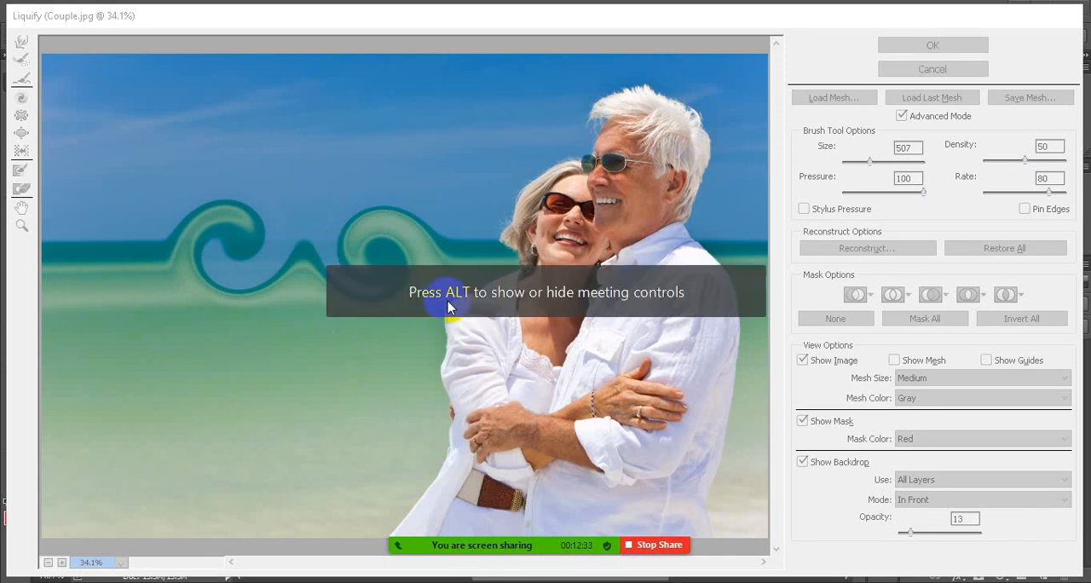
pyautogui.moveTo(489, 546)
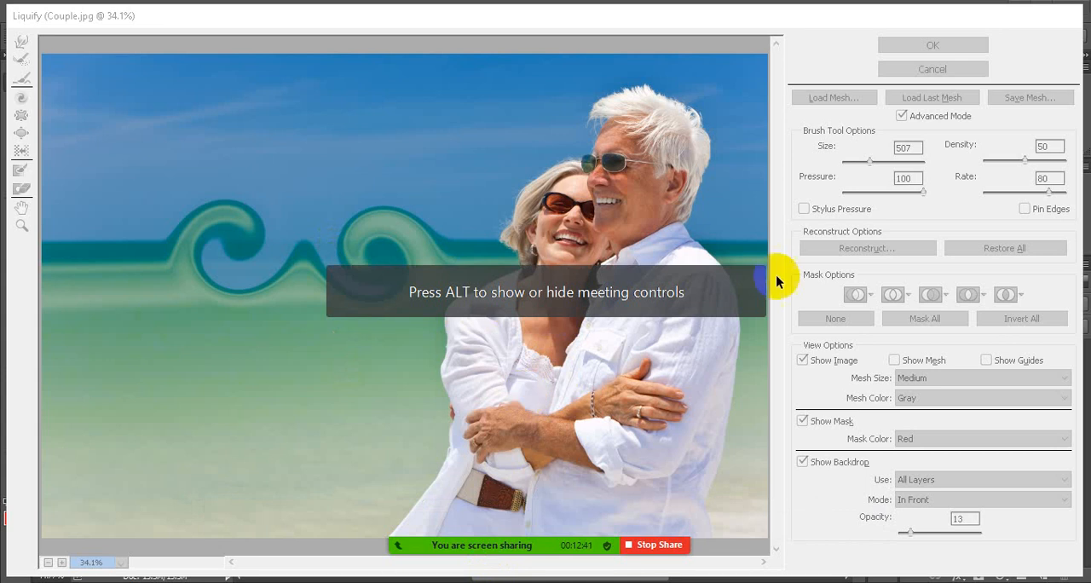
pyautogui.click(672, 187)
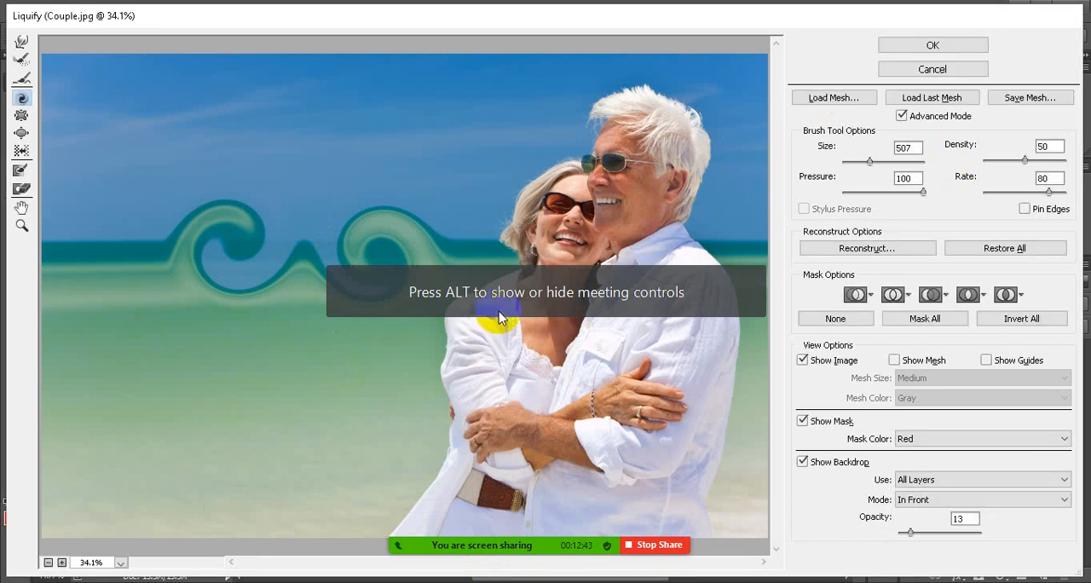
# Undo both twirls on the sea horizon
pyautogui.press('ctrl')
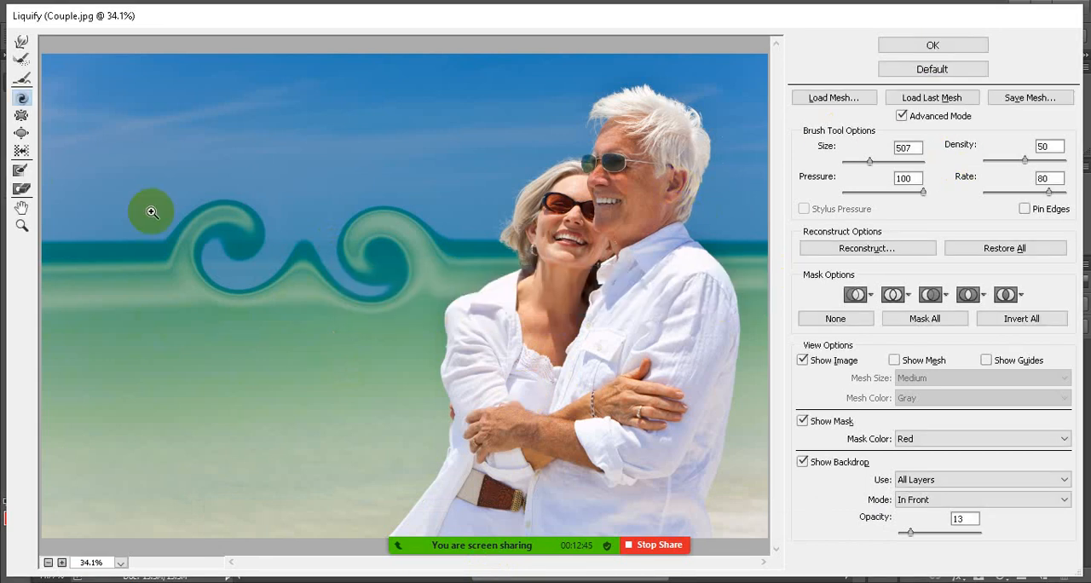
pyautogui.hotkey('ctrl', 'z')
pyautogui.hotkey('ctrl', 'z')
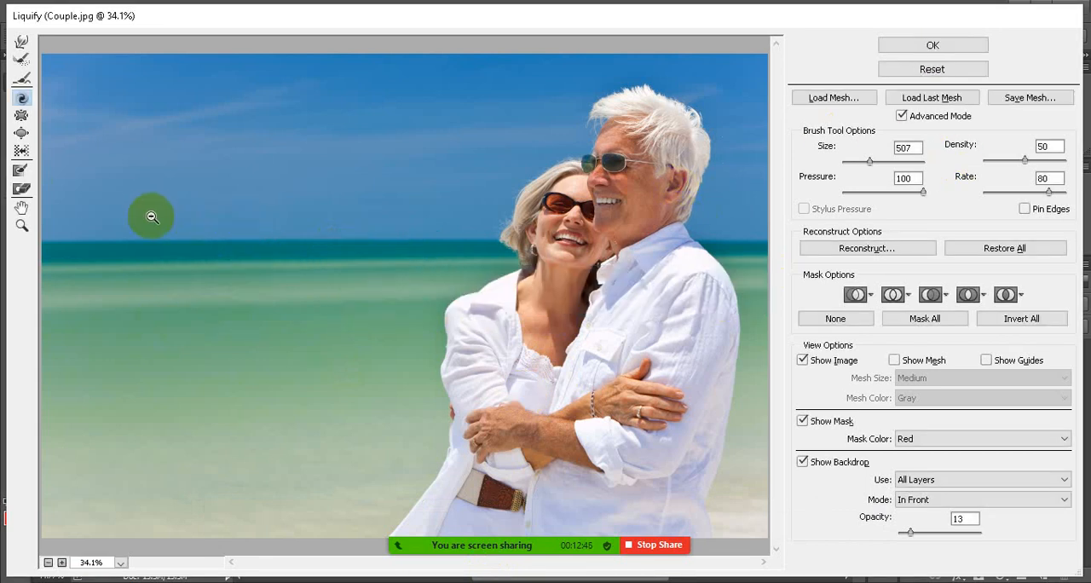
# Shrink the couple's faces with the Pucker tool at brush size 1000, and undo the distortion
pyautogui.click(23, 120)
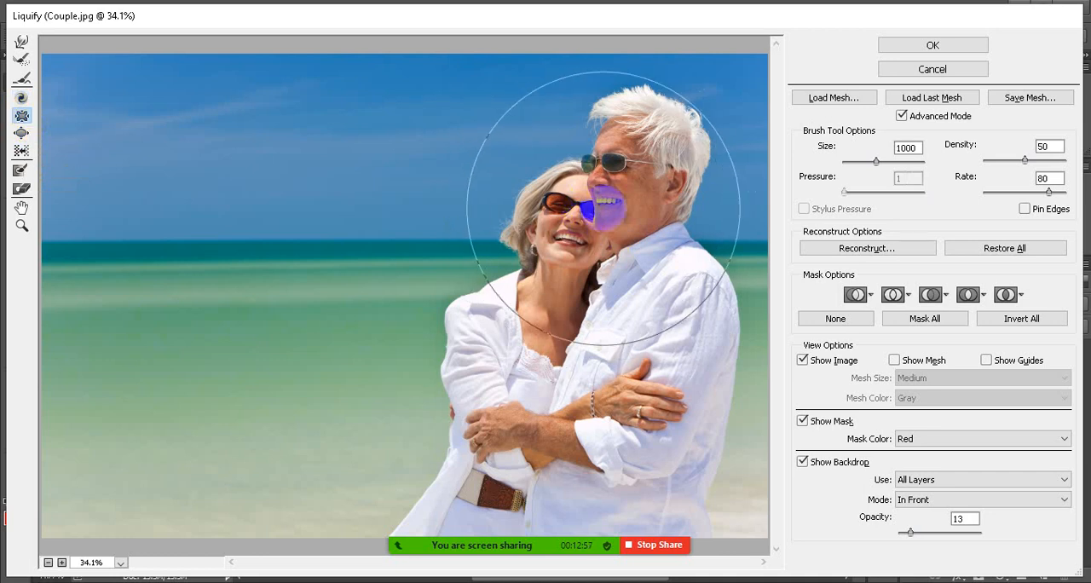
pyautogui.click(604, 209)
pyautogui.moveTo(604, 209); pyautogui.dragTo(604, 209)
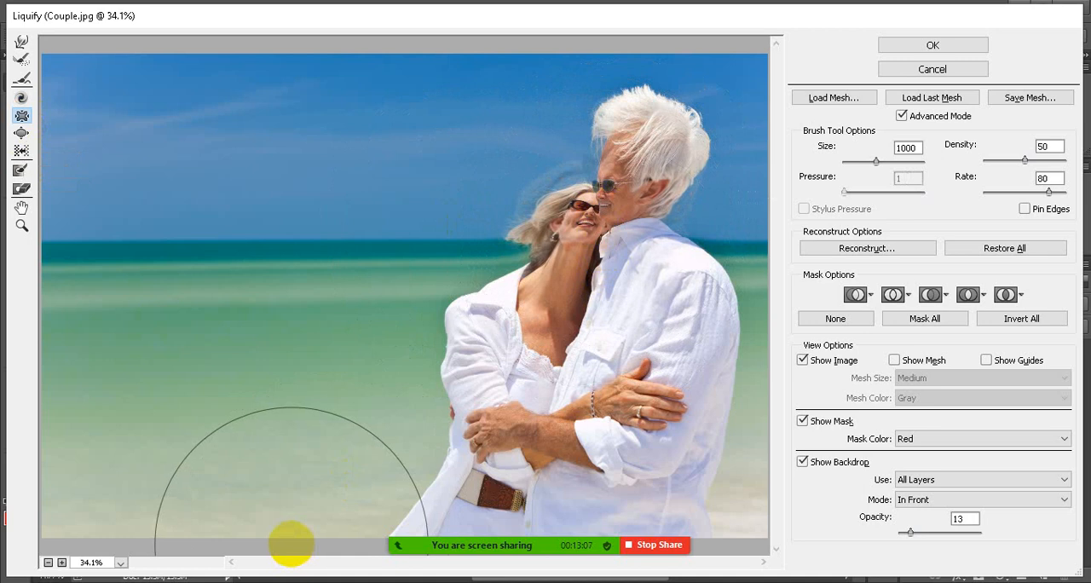
pyautogui.hotkey('ctrl', 'alt', 'z')
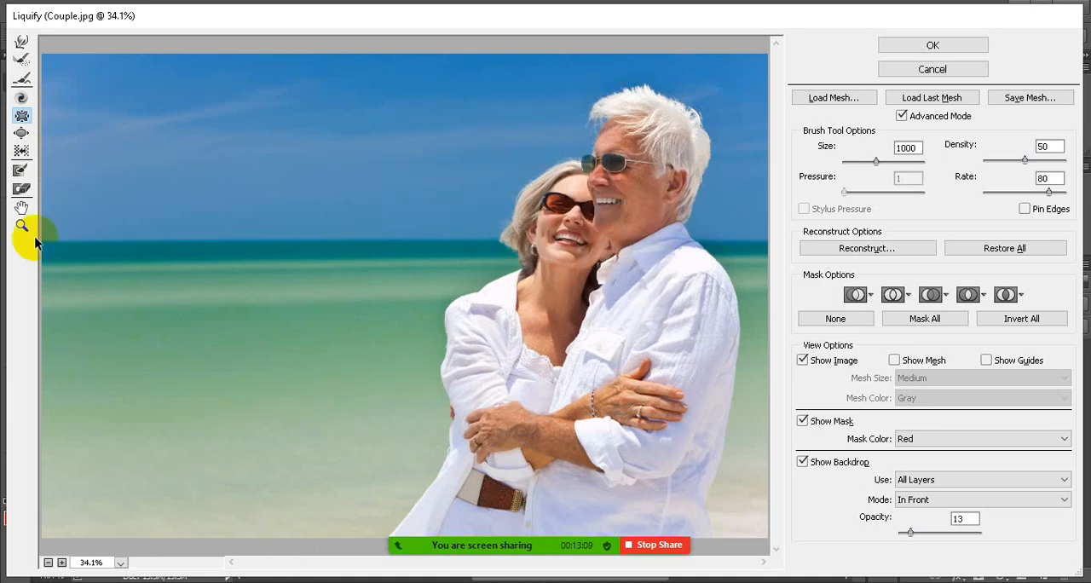
# Enlarge the woman's and man's faces with the Bloat tool at brush size 700
pyautogui.click(21, 134)
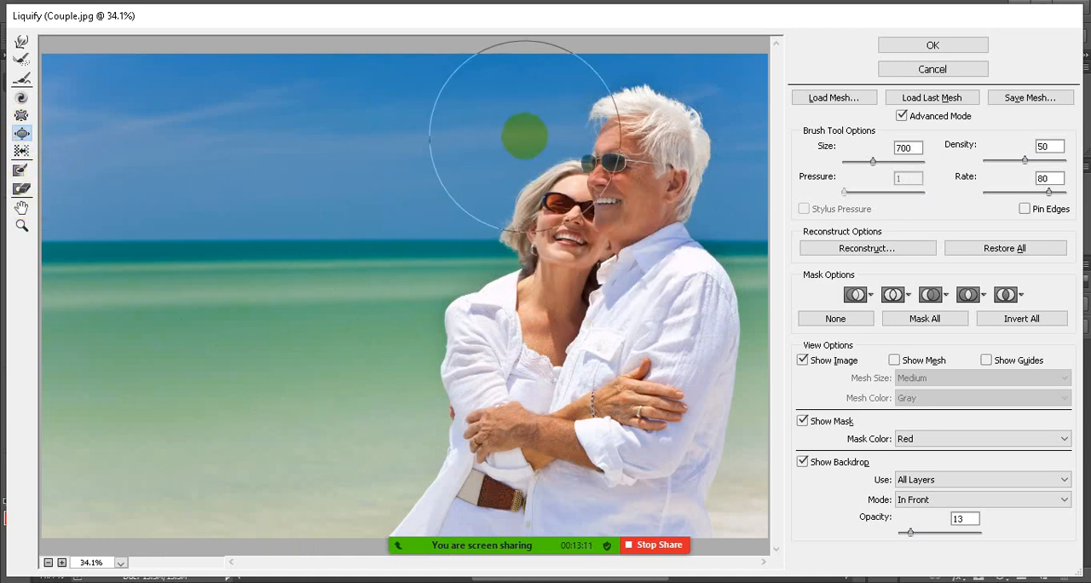
pyautogui.moveTo(583, 195)
pyautogui.mouseDown()
pyautogui.moveTo(576, 225)
pyautogui.moveTo(611, 157)
pyautogui.moveTo(610, 208)
pyautogui.moveTo(563, 217)
pyautogui.moveTo(564, 252)
pyautogui.moveTo(565, 186)
pyautogui.moveTo(617, 213)
pyautogui.moveTo(633, 194)
pyautogui.moveTo(614, 153)
pyautogui.moveTo(618, 211)
pyautogui.moveTo(521, 211)
pyautogui.moveTo(564, 217)
pyautogui.moveTo(547, 177)
pyautogui.moveTo(618, 158)
pyautogui.mouseUp()
pyautogui.moveTo(632, 187); pyautogui.dragTo(632, 188)
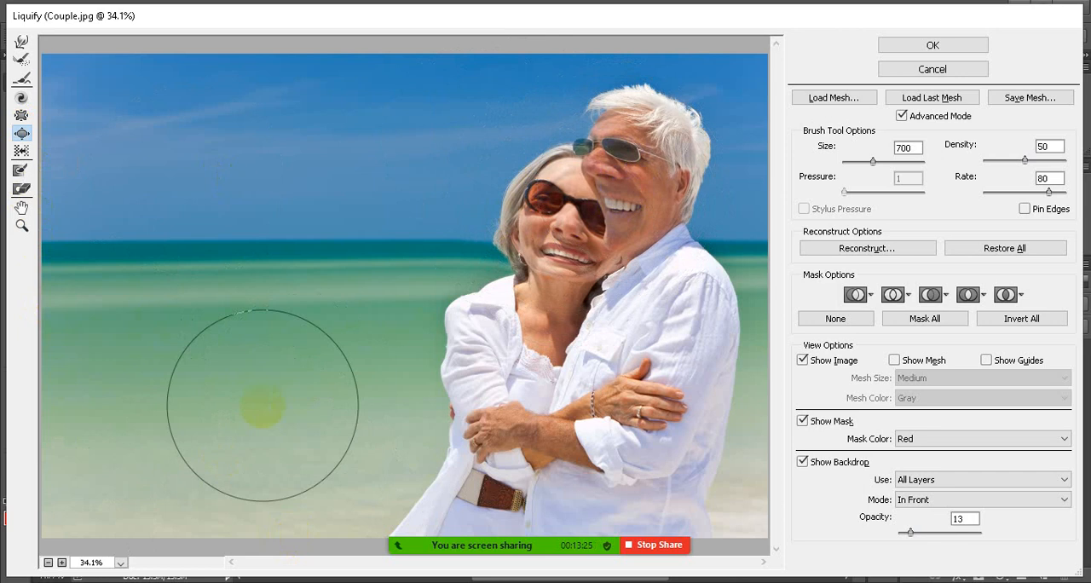
# Undo all the bloat distortions on the couple's faces
pyautogui.press('ctrl')
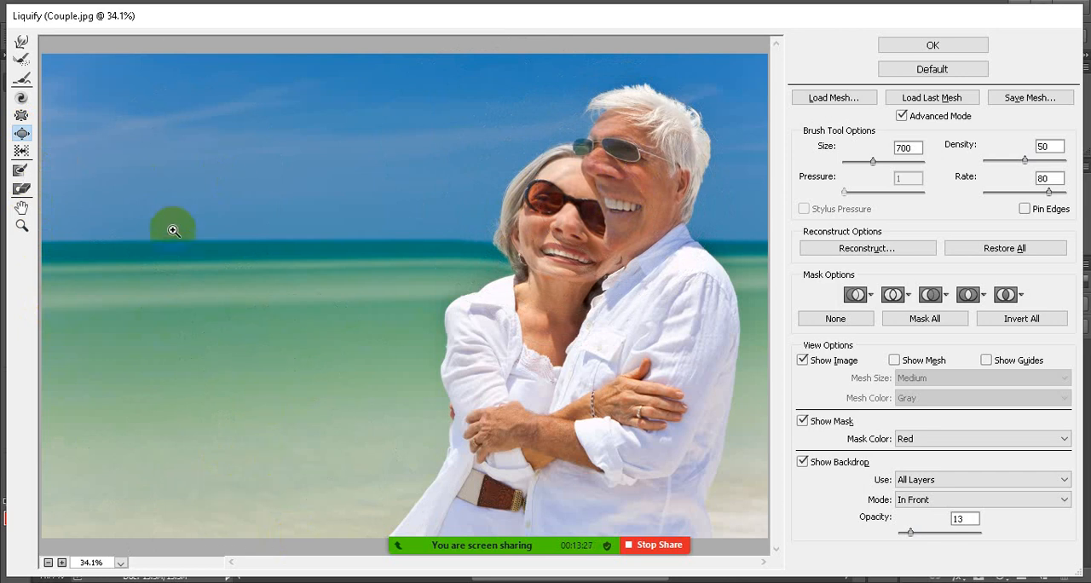
pyautogui.hotkey('ctrl', 'alt', 'z')
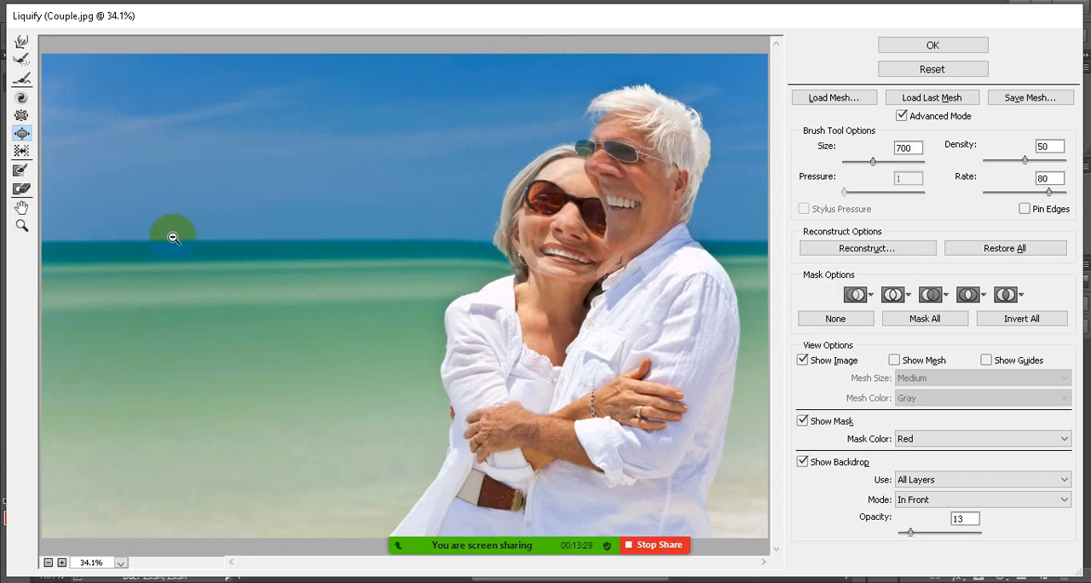
pyautogui.hotkey('ctrl', 'alt', 'z')
pyautogui.hotkey('ctrl', 'alt', 'z')
pyautogui.hotkey('ctrl', 'alt', 'z')
pyautogui.hotkey('ctrl', 'alt', 'z')
pyautogui.hotkey('ctrl', 'alt', 'z')
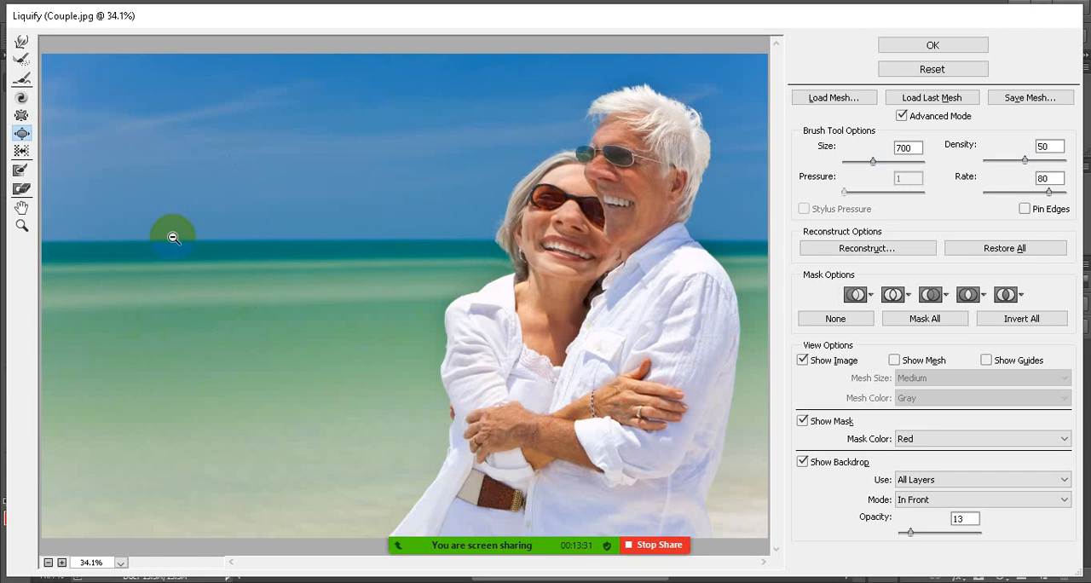
pyautogui.hotkey('ctrl', 'alt', 'z')
pyautogui.hotkey('ctrl', 'alt', 'z')
pyautogui.hotkey('ctrl', 'alt', 'z')
pyautogui.hotkey('ctrl', 'alt', 'z')
pyautogui.hotkey('ctrl', 'alt', 'z')
pyautogui.hotkey('ctrl', 'alt', 'z')
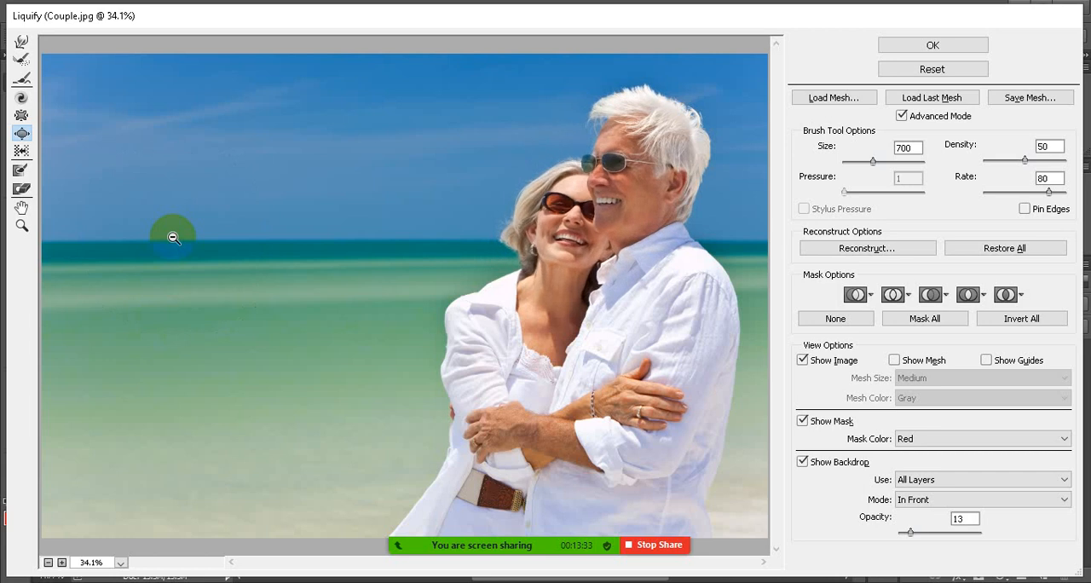
# Paint a vertical freeze mask stroke down the woman's sleeve at brush size 50, and undo it
pyautogui.click(20, 175)
pyautogui.moveTo(476, 300); pyautogui.dragTo(474, 389)
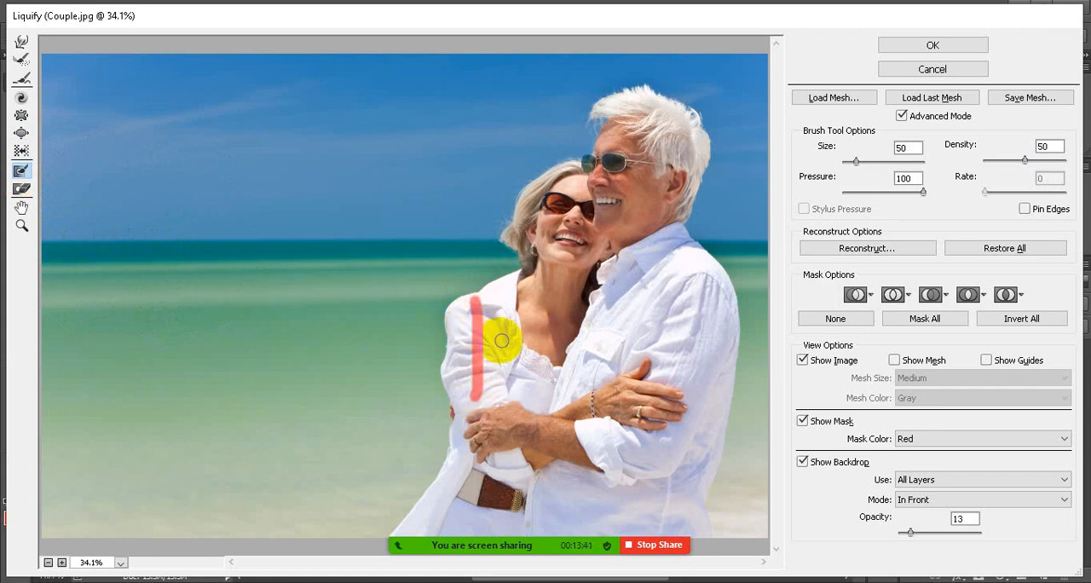
pyautogui.hotkey('ctrl', 'z')
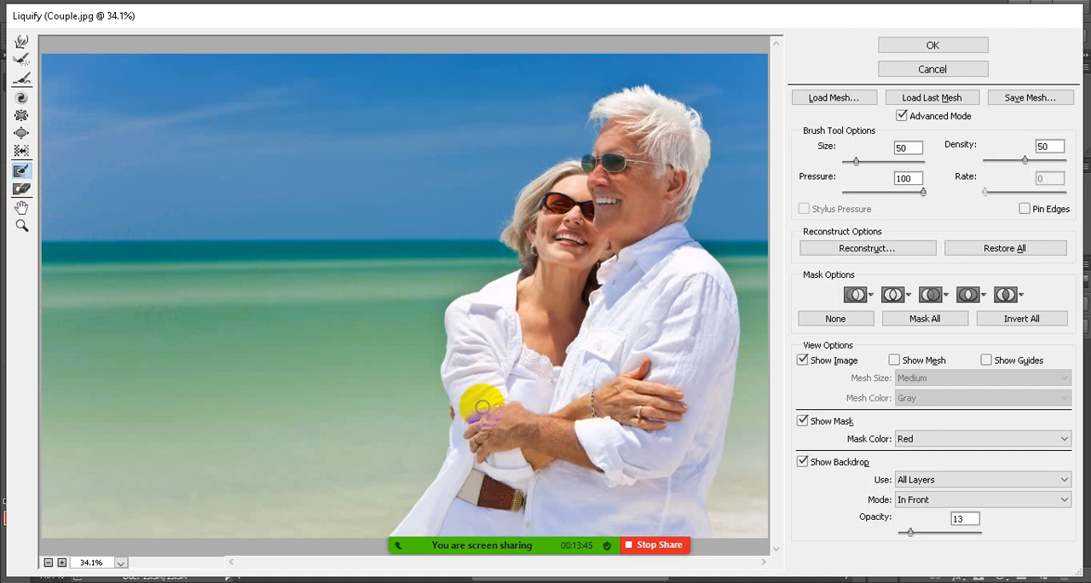
# Switch to the Forward Warp tool and set the Couple image's zoom to 33.3%
pyautogui.click(20, 44)
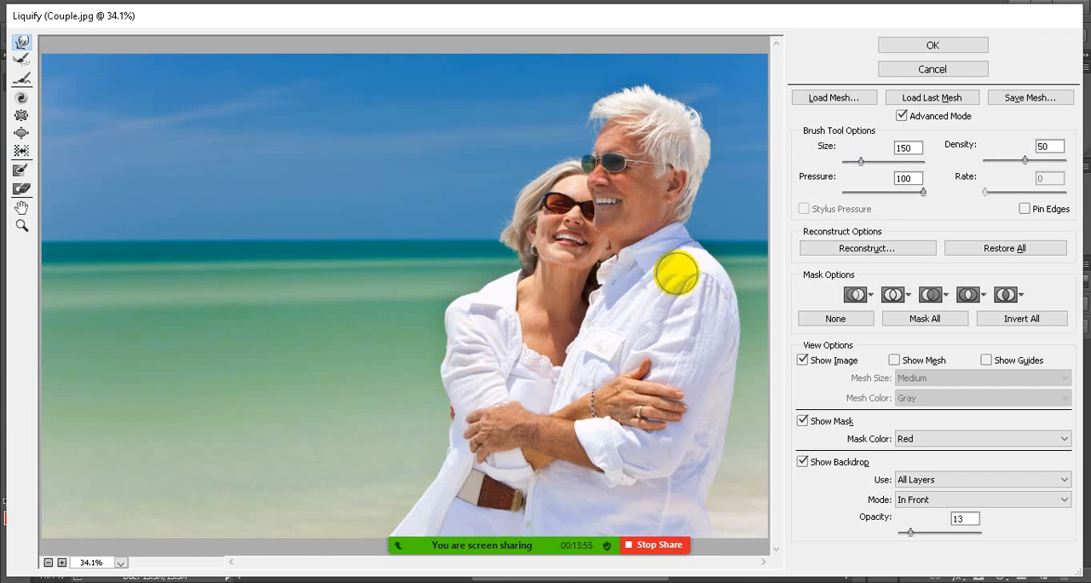
pyautogui.scroll(3, 591, 202)
pyautogui.scroll(-8, 592, 200)
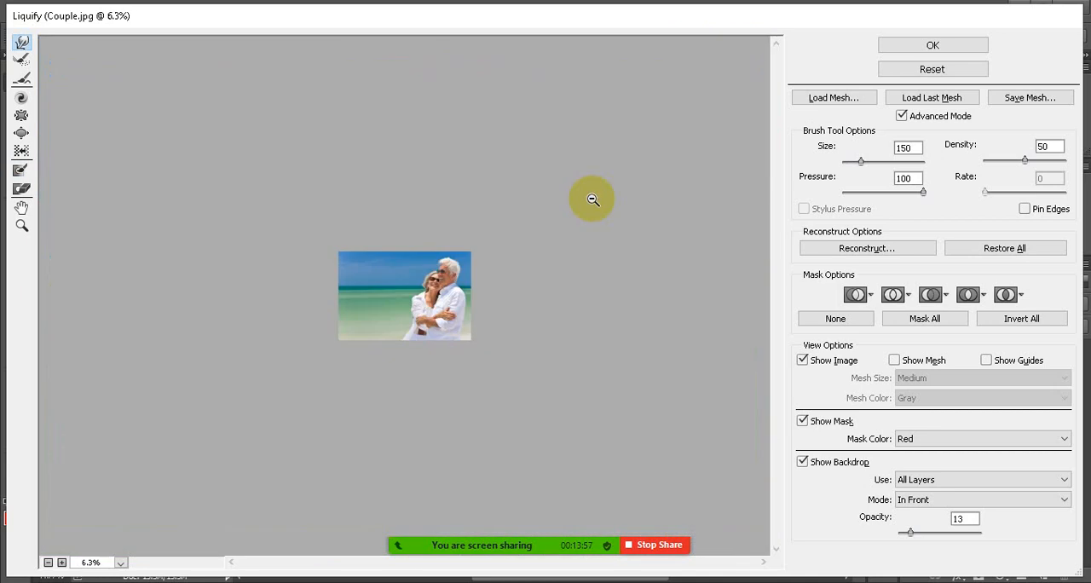
pyautogui.scroll(5, 592, 199)
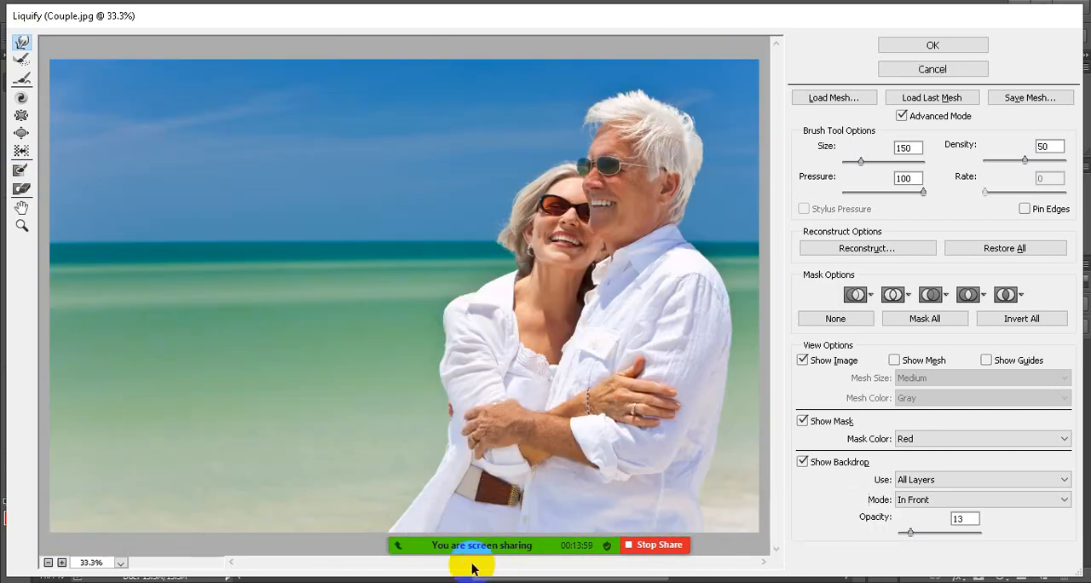
# Move the screen-sharing bar to the upper edge of the screen, and reposition and shorten the Liquify window
pyautogui.moveTo(638, 544)
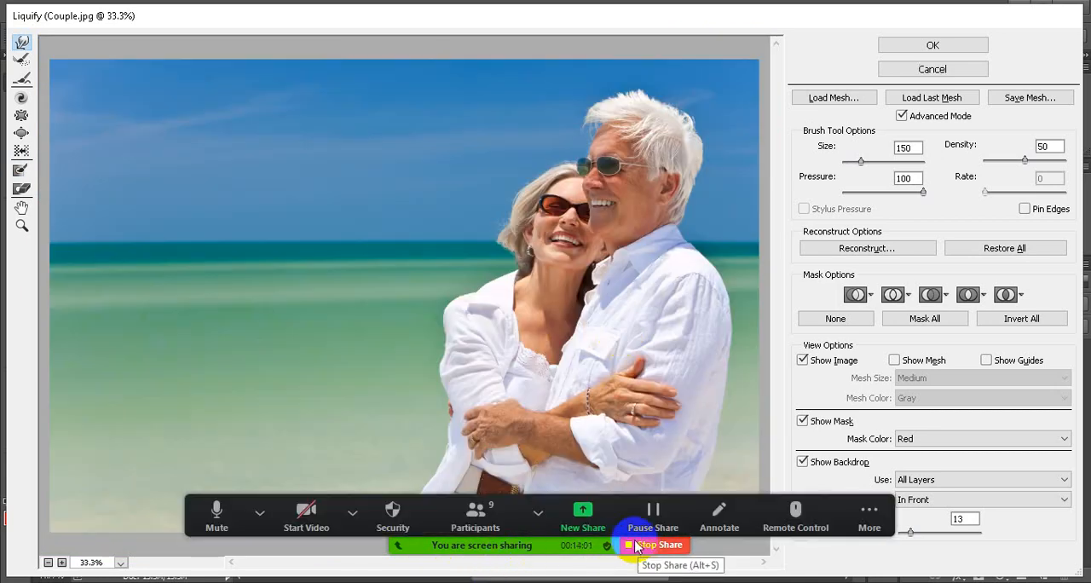
pyautogui.moveTo(534, 517)
pyautogui.mouseDown()
pyautogui.moveTo(511, 9)
pyautogui.moveTo(497, 12)
pyautogui.mouseUp()
pyautogui.click(538, 169)
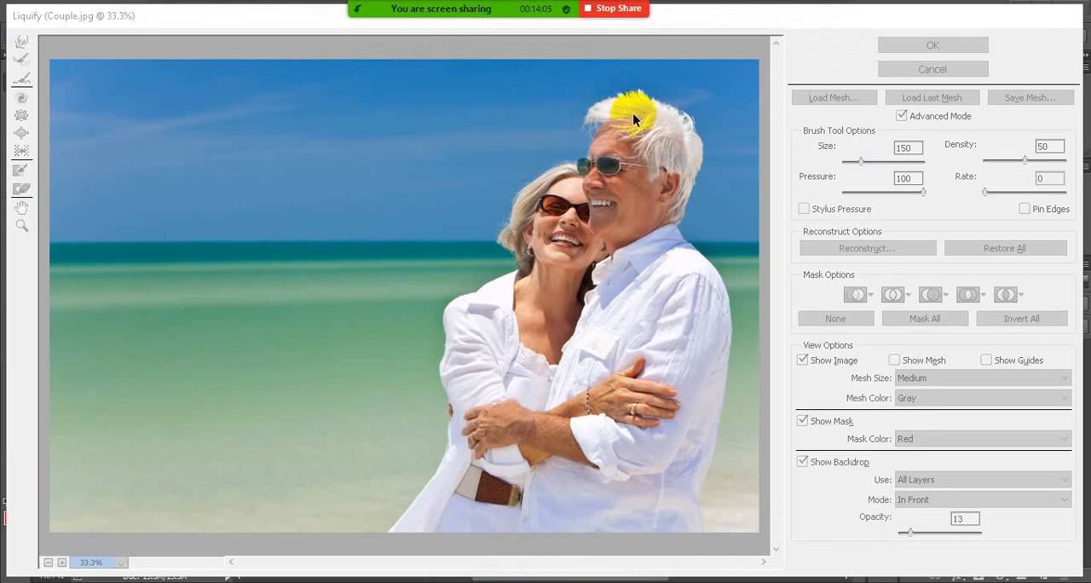
pyautogui.moveTo(714, 21); pyautogui.dragTo(708, 8)
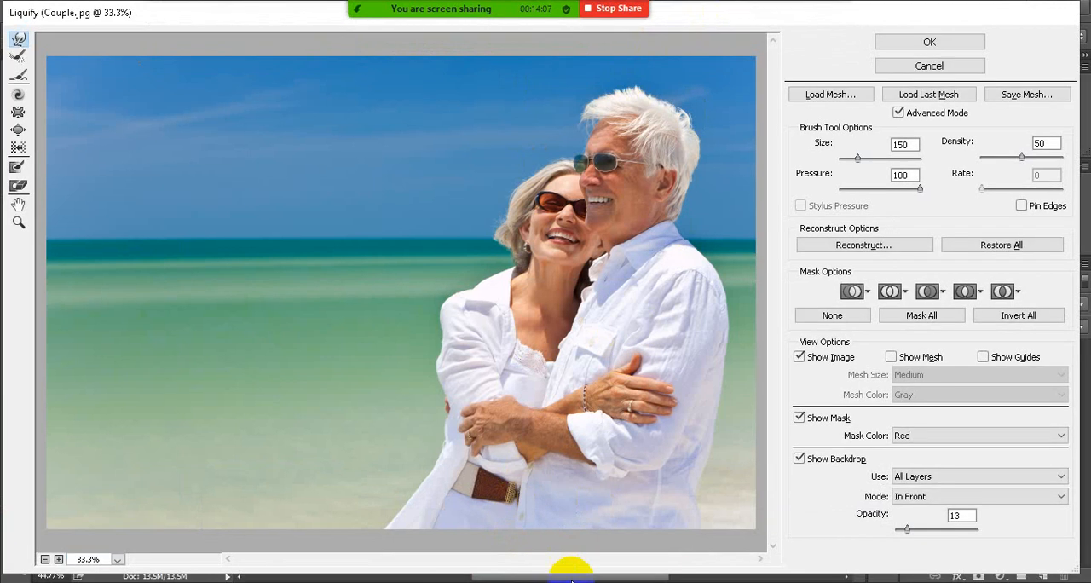
pyautogui.moveTo(573, 573); pyautogui.dragTo(579, 548)
# Push in the outline of the woman's hair and nudge her shirt collar with the Forward Warp tool at brush size 150
pyautogui.hotkey('ctrl', '+')
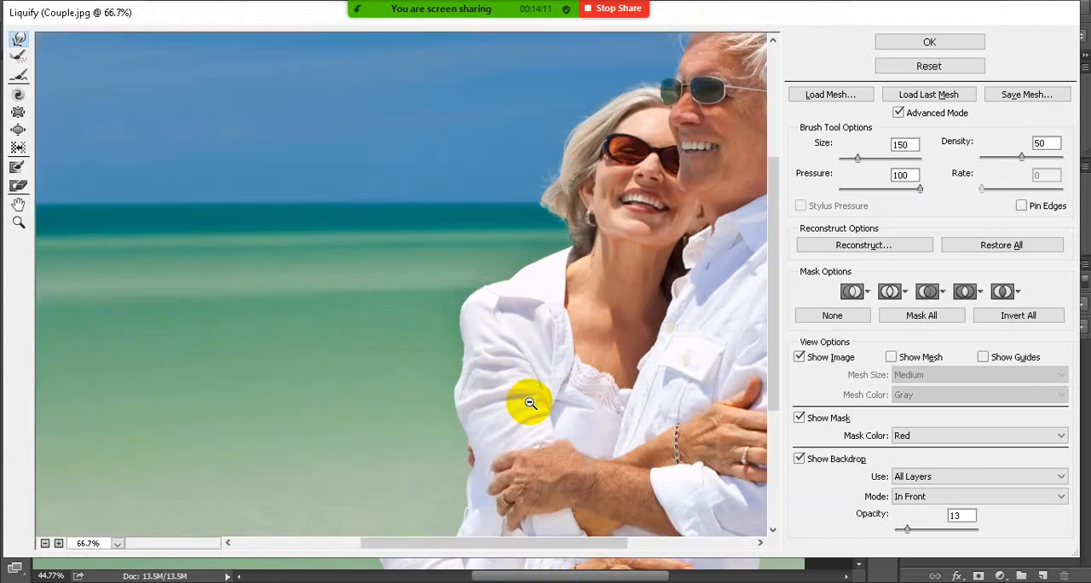
pyautogui.moveTo(528, 543); pyautogui.dragTo(648, 556)
pyautogui.scroll(5, 619, 401)
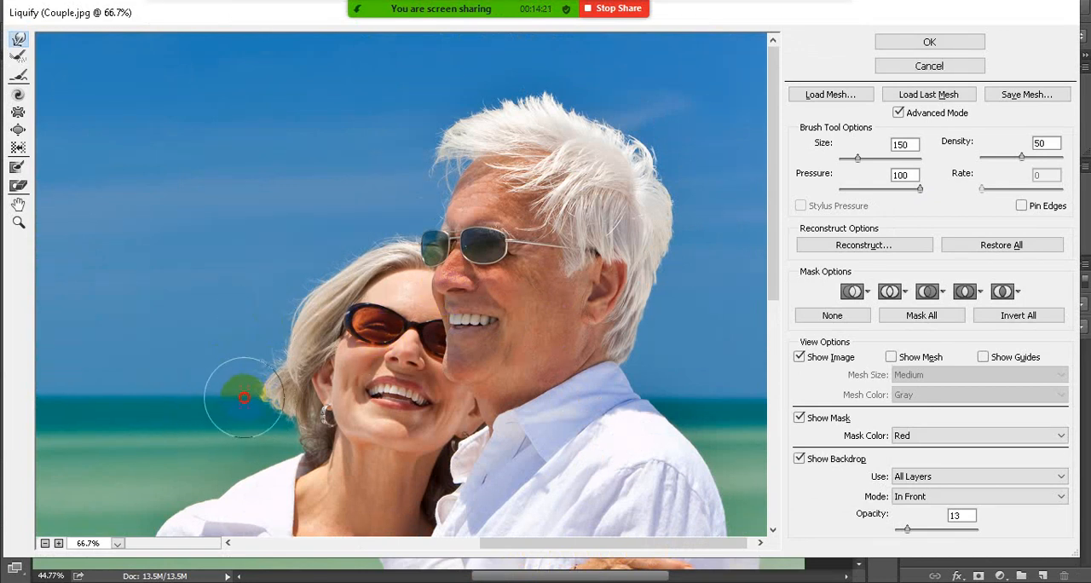
pyautogui.moveTo(248, 394)
pyautogui.mouseDown()
pyautogui.moveTo(257, 399)
pyautogui.moveTo(256, 381)
pyautogui.moveTo(253, 410)
pyautogui.moveTo(255, 356)
pyautogui.mouseUp()
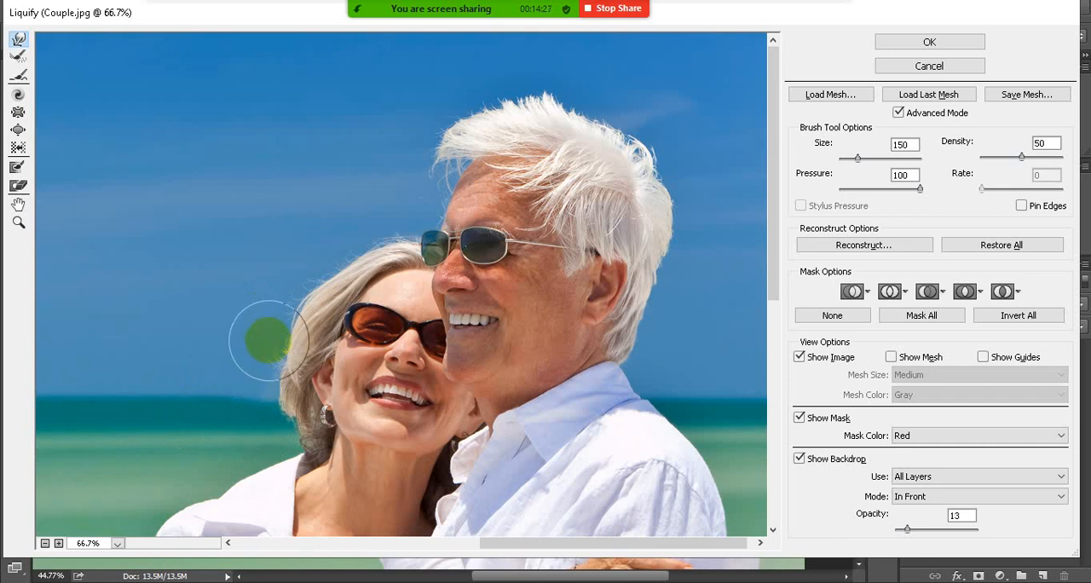
pyautogui.moveTo(264, 322)
pyautogui.mouseDown()
pyautogui.moveTo(269, 283)
pyautogui.moveTo(341, 259)
pyautogui.moveTo(322, 266)
pyautogui.moveTo(299, 320)
pyautogui.mouseUp()
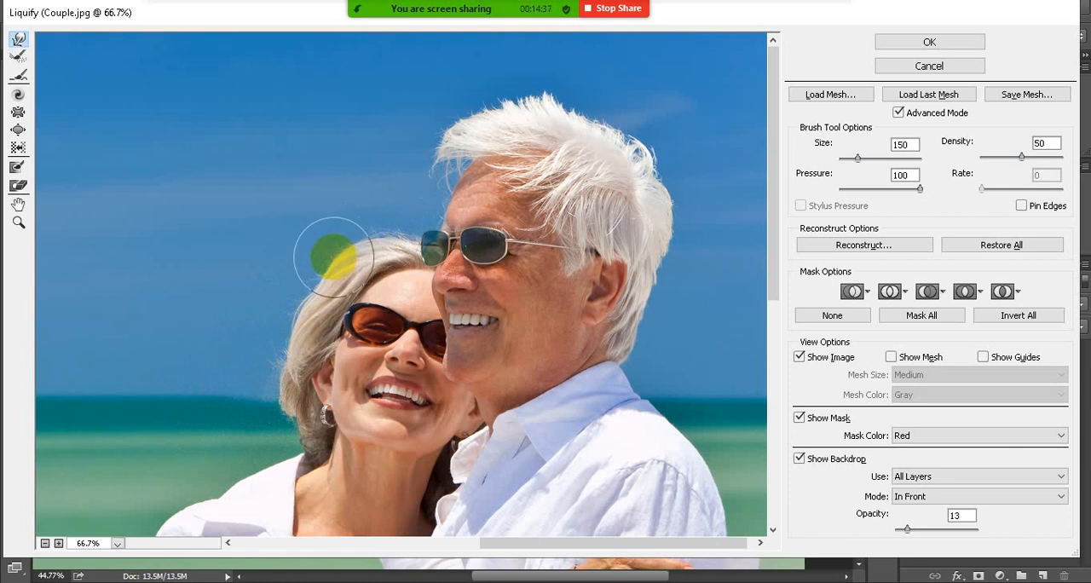
pyautogui.moveTo(334, 271); pyautogui.dragTo(312, 302)
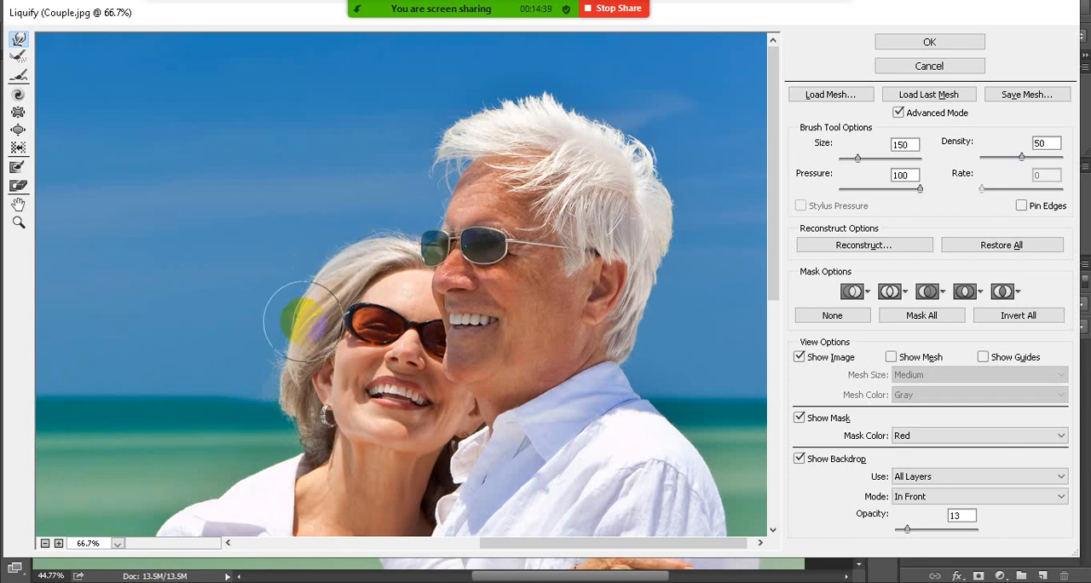
pyautogui.moveTo(284, 489); pyautogui.dragTo(282, 495)
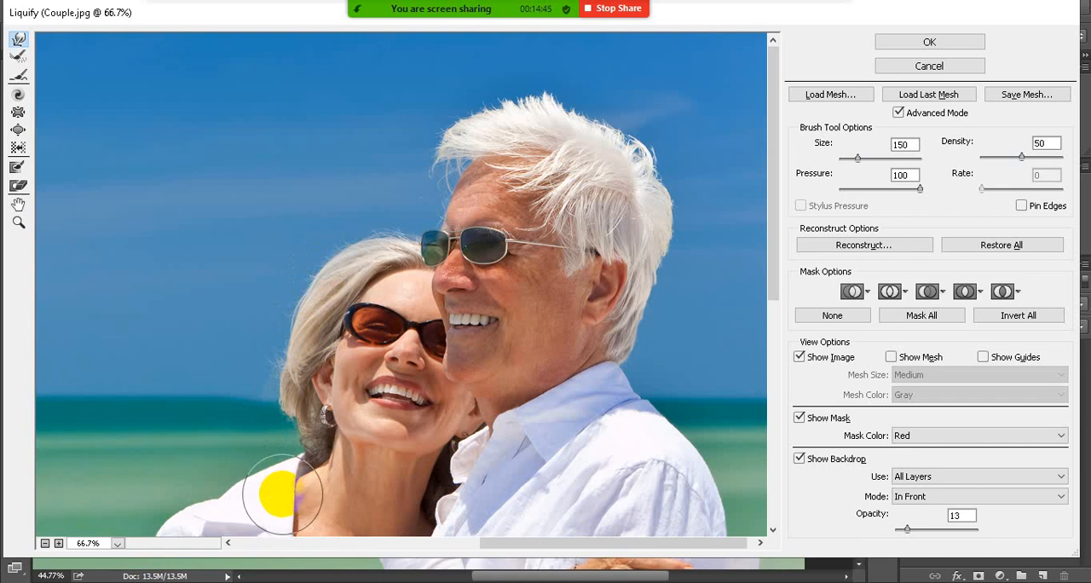
pyautogui.moveTo(282, 495); pyautogui.dragTo(281, 489)
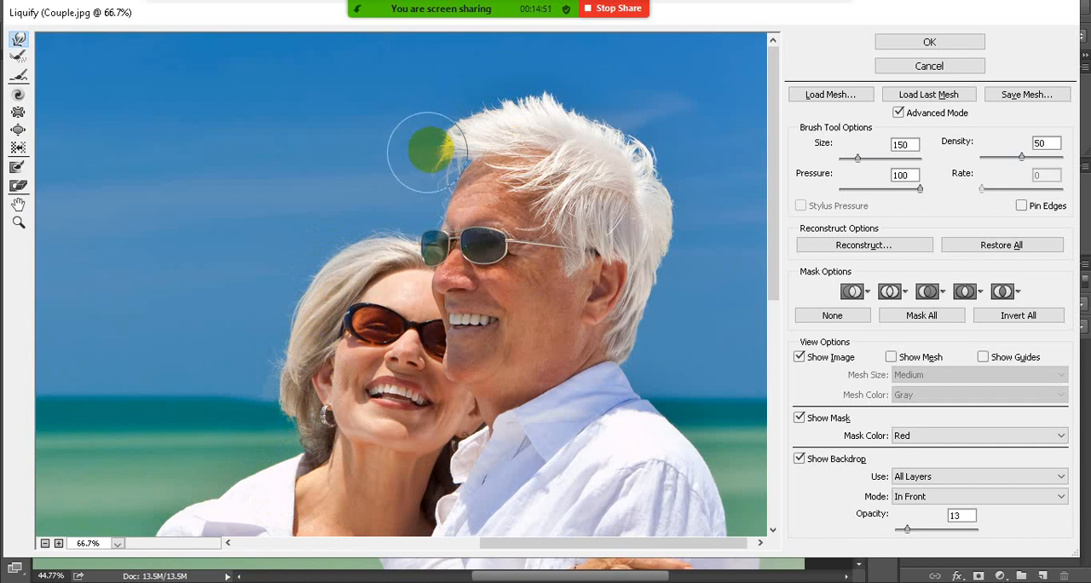
# Smooth and flatten the front and crown of the man's hair with the Forward Warp tool at brush size 150
pyautogui.moveTo(417, 137); pyautogui.dragTo(423, 149)
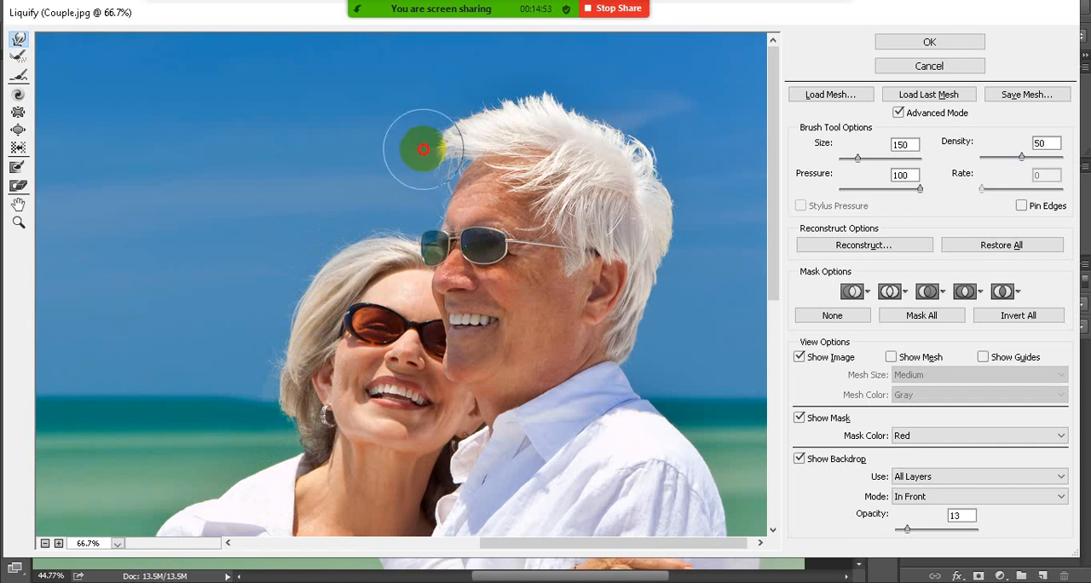
pyautogui.click(408, 184)
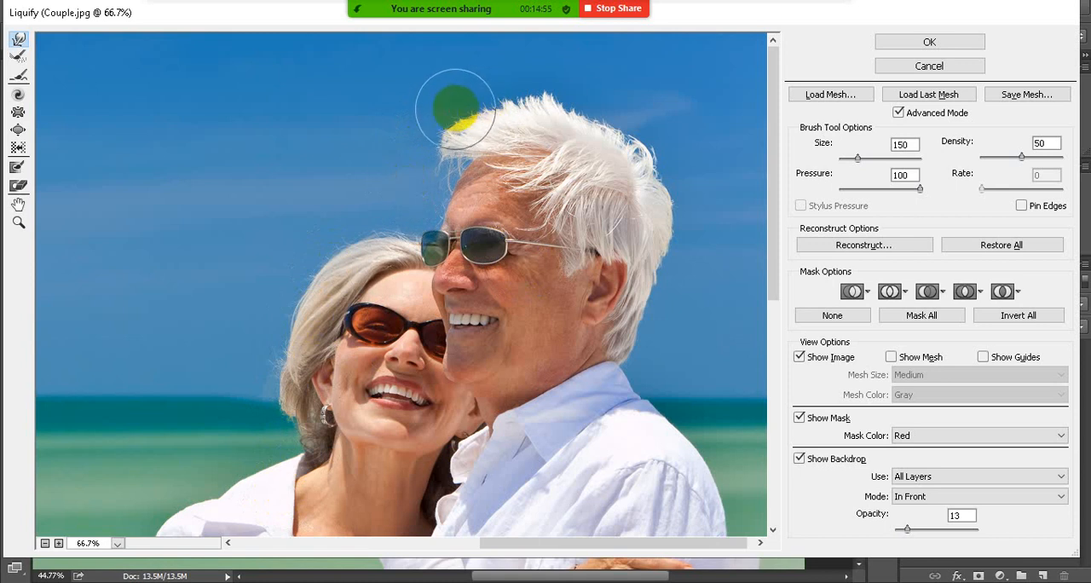
pyautogui.moveTo(455, 108); pyautogui.dragTo(448, 116)
pyautogui.click(504, 87)
pyautogui.moveTo(504, 88); pyautogui.dragTo(541, 91)
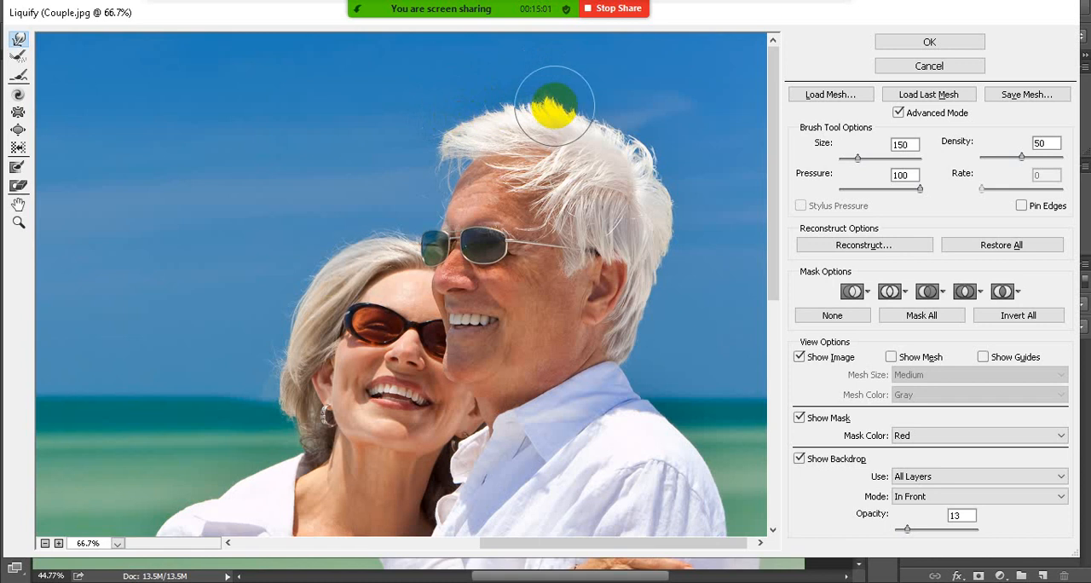
pyautogui.moveTo(583, 115); pyautogui.dragTo(601, 120)
pyautogui.moveTo(600, 132)
pyautogui.mouseDown()
pyautogui.moveTo(611, 127)
pyautogui.moveTo(605, 146)
pyautogui.moveTo(628, 147)
pyautogui.mouseUp()
pyautogui.moveTo(561, 126); pyautogui.dragTo(536, 115)
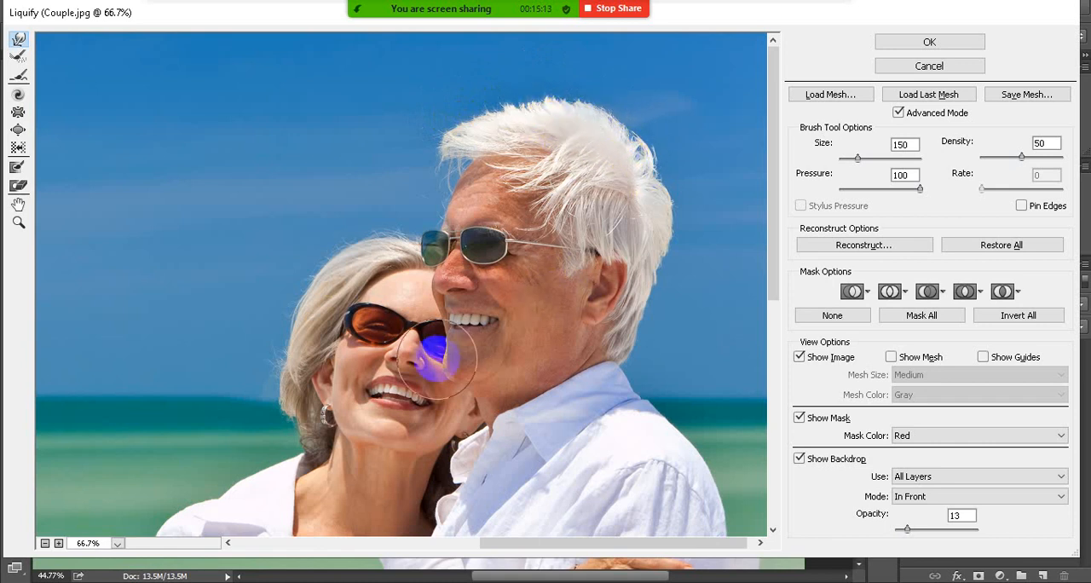
# Paint a freeze mask along the woman's upper sleeve from shoulder to elbow at brush size 50
pyautogui.scroll(-6, 435, 358)
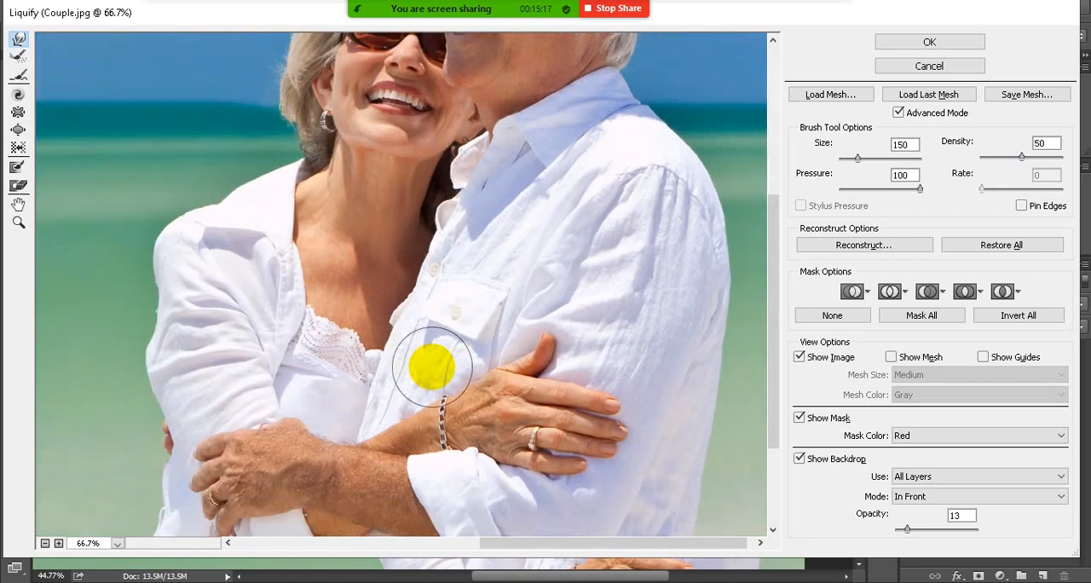
pyautogui.moveTo(433, 366)
pyautogui.mouseDown()
pyautogui.moveTo(334, 312)
pyautogui.moveTo(250, 283)
pyautogui.moveTo(64, 174)
pyautogui.mouseUp()
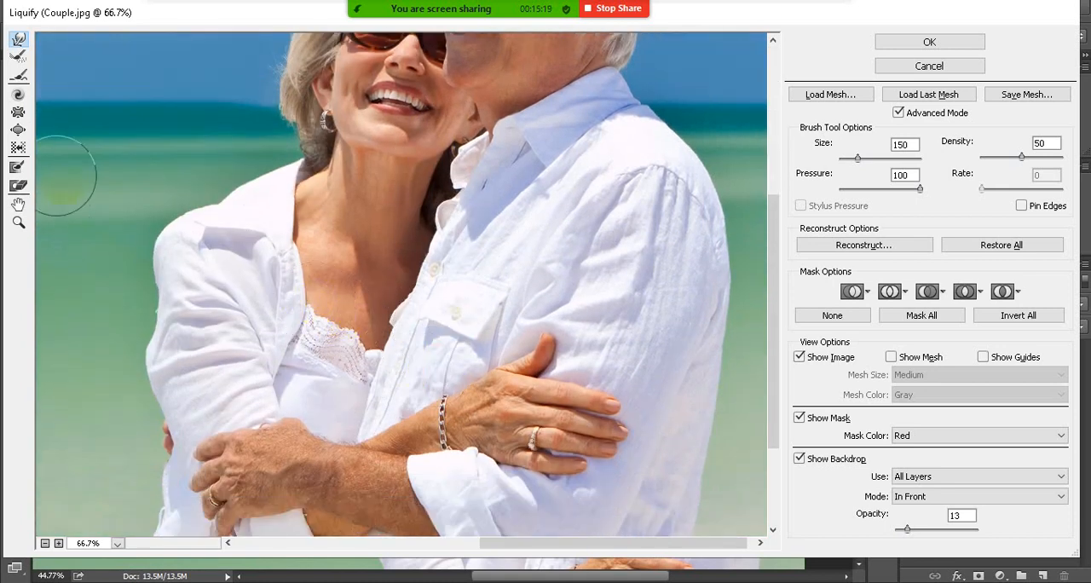
pyautogui.click(20, 176)
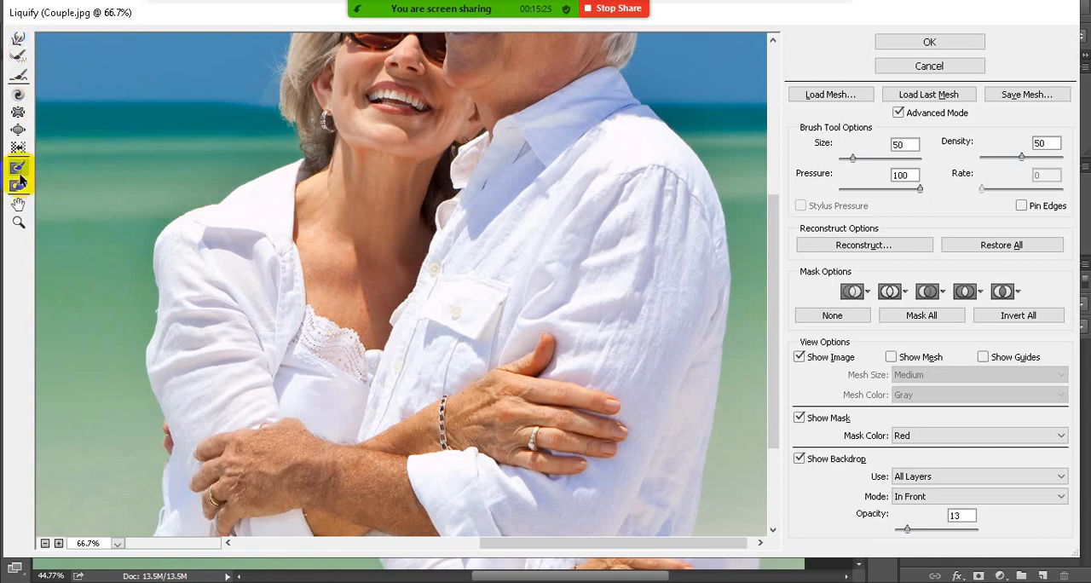
pyautogui.moveTo(205, 324)
pyautogui.mouseDown()
pyautogui.moveTo(172, 313)
pyautogui.moveTo(181, 241)
pyautogui.mouseUp()
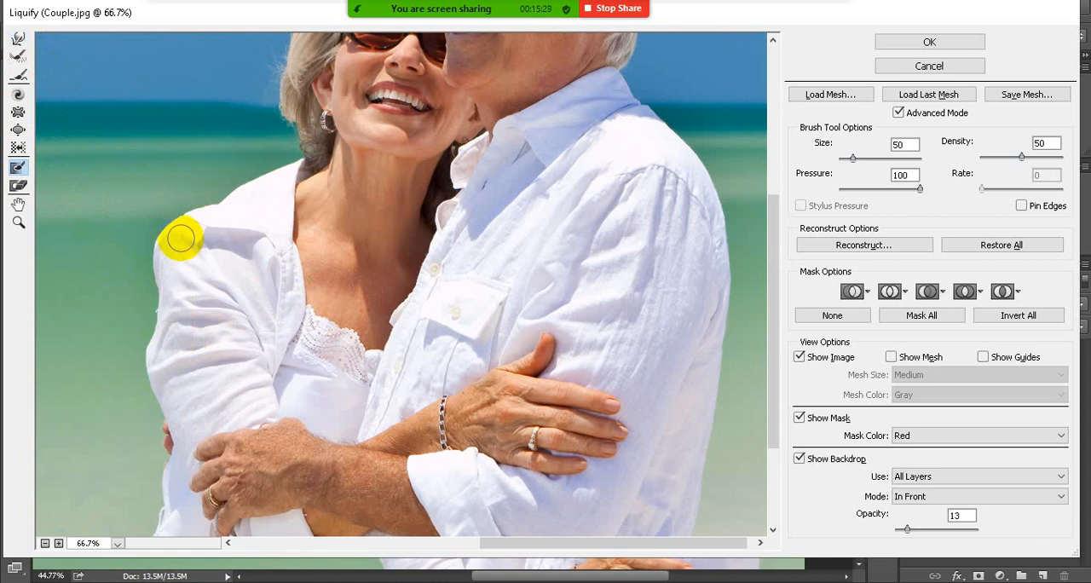
pyautogui.moveTo(180, 235); pyautogui.dragTo(170, 397)
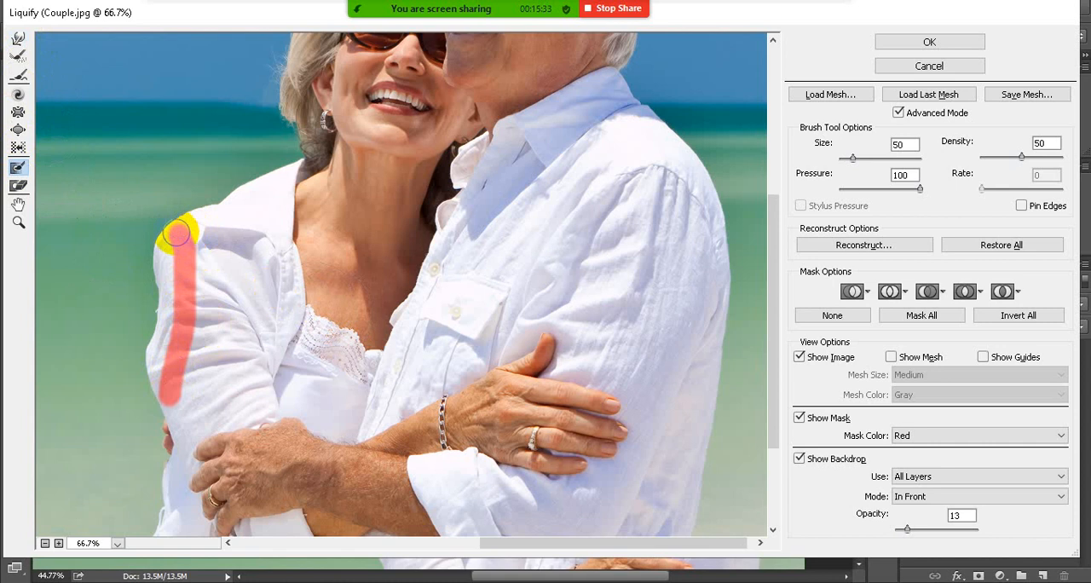
pyautogui.moveTo(183, 232)
pyautogui.mouseDown()
pyautogui.moveTo(190, 324)
pyautogui.moveTo(168, 411)
pyautogui.moveTo(169, 387)
pyautogui.mouseUp()
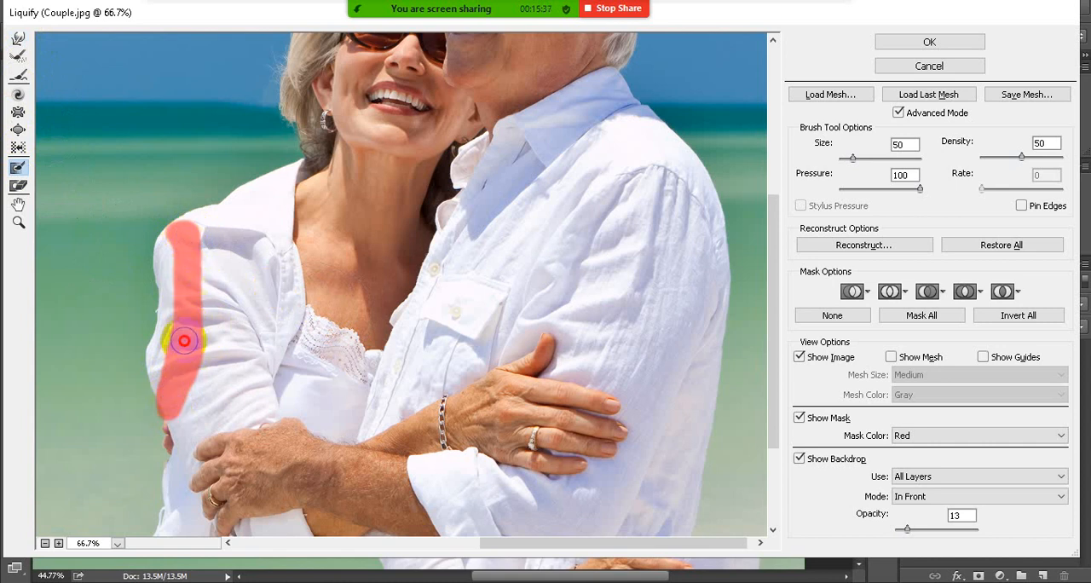
pyautogui.moveTo(184, 341); pyautogui.dragTo(184, 231)
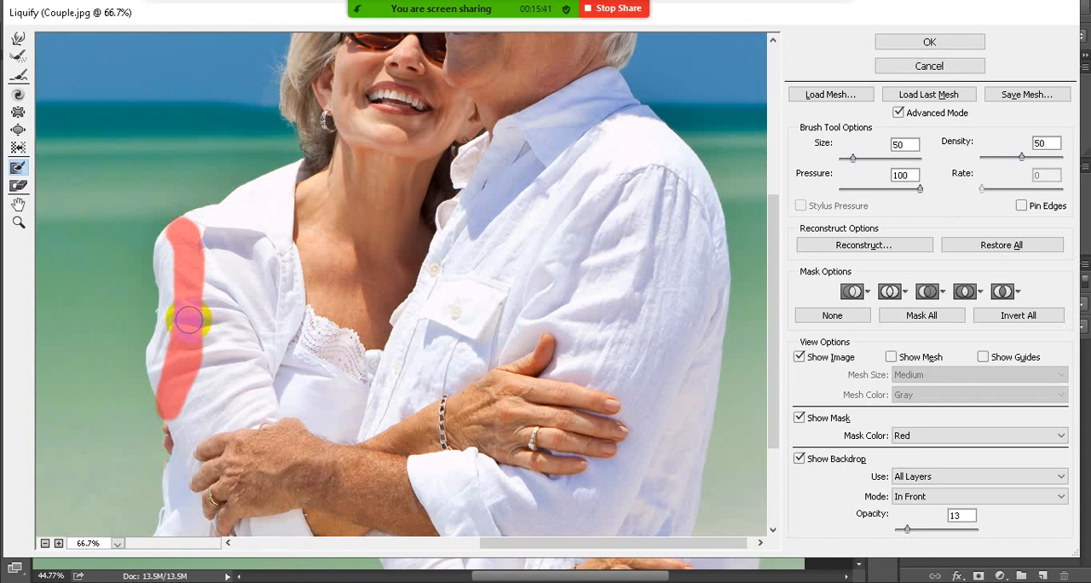
# Warp the outer edge of the woman's sleeve outward beside the frozen area with the Forward Warp tool at brush size 150
pyautogui.click(19, 39)
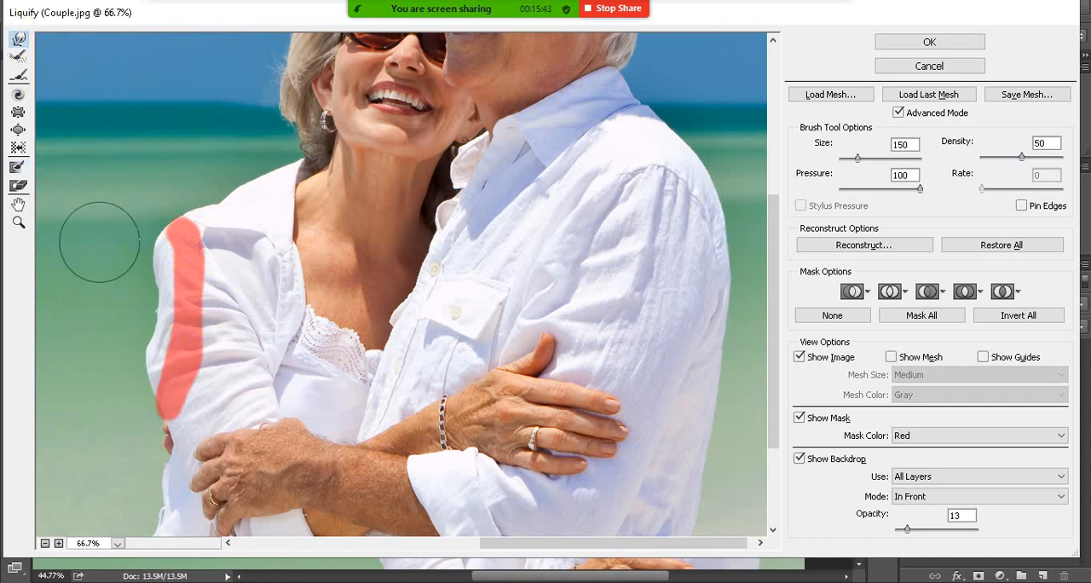
pyautogui.moveTo(145, 335)
pyautogui.mouseDown()
pyautogui.moveTo(101, 319)
pyautogui.moveTo(198, 355)
pyautogui.moveTo(215, 350)
pyautogui.moveTo(182, 350)
pyautogui.moveTo(145, 330)
pyautogui.mouseUp()
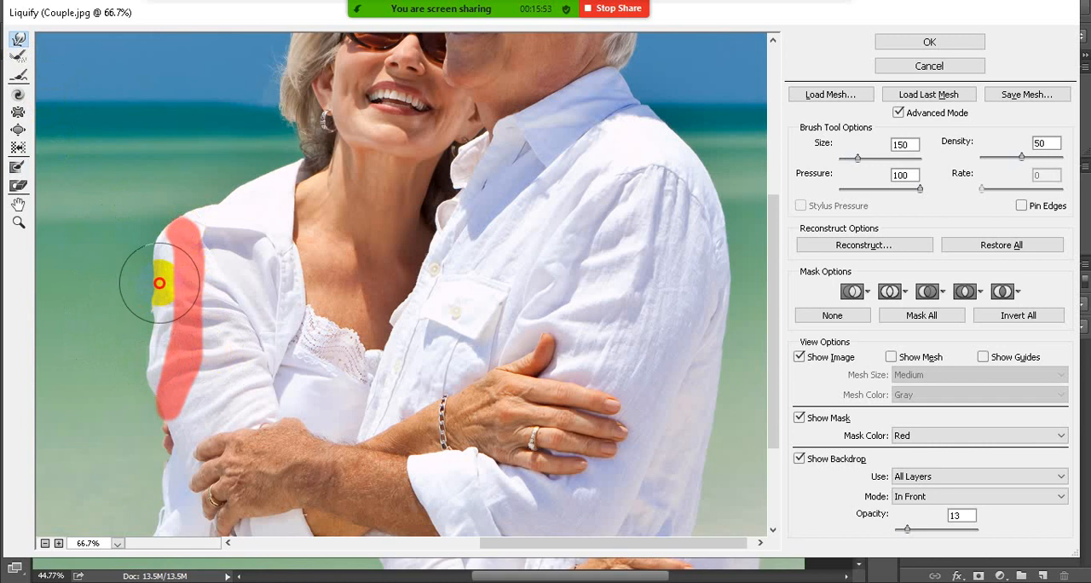
pyautogui.moveTo(153, 285)
pyautogui.mouseDown()
pyautogui.moveTo(153, 261)
pyautogui.moveTo(150, 312)
pyautogui.mouseUp()
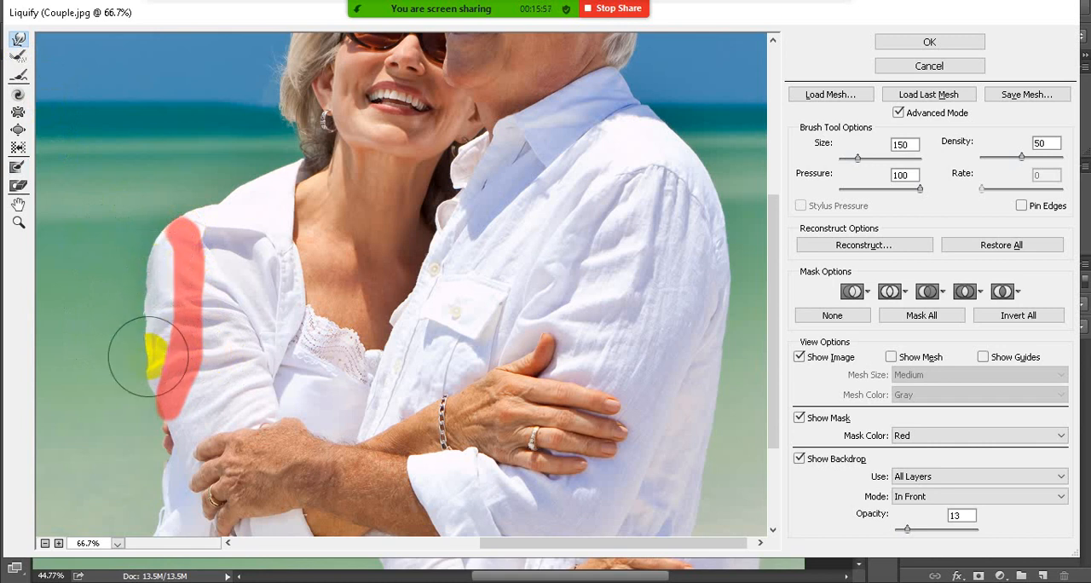
pyautogui.moveTo(147, 377); pyautogui.dragTo(155, 329)
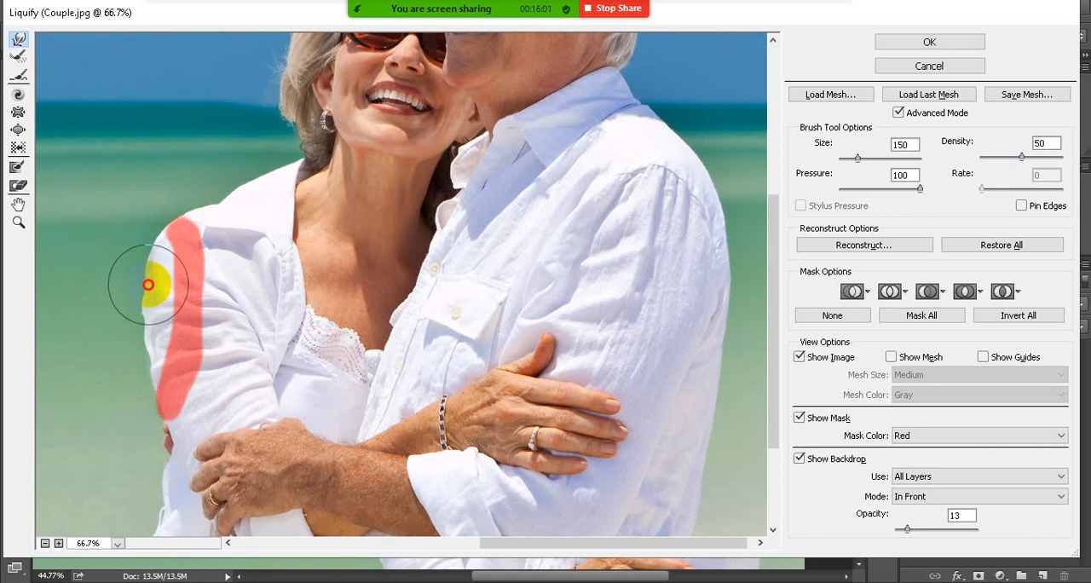
pyautogui.moveTo(149, 285); pyautogui.dragTo(147, 322)
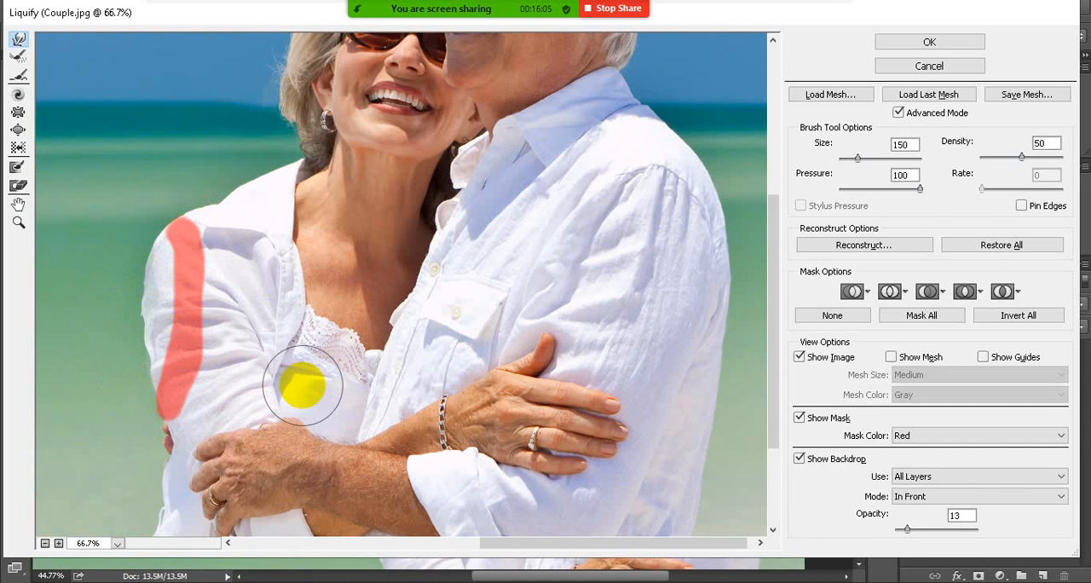
# Reshape the woman's shirt edge at the waist and the man's lower back outline with the Forward Warp tool
pyautogui.scroll(-3, 299, 382)
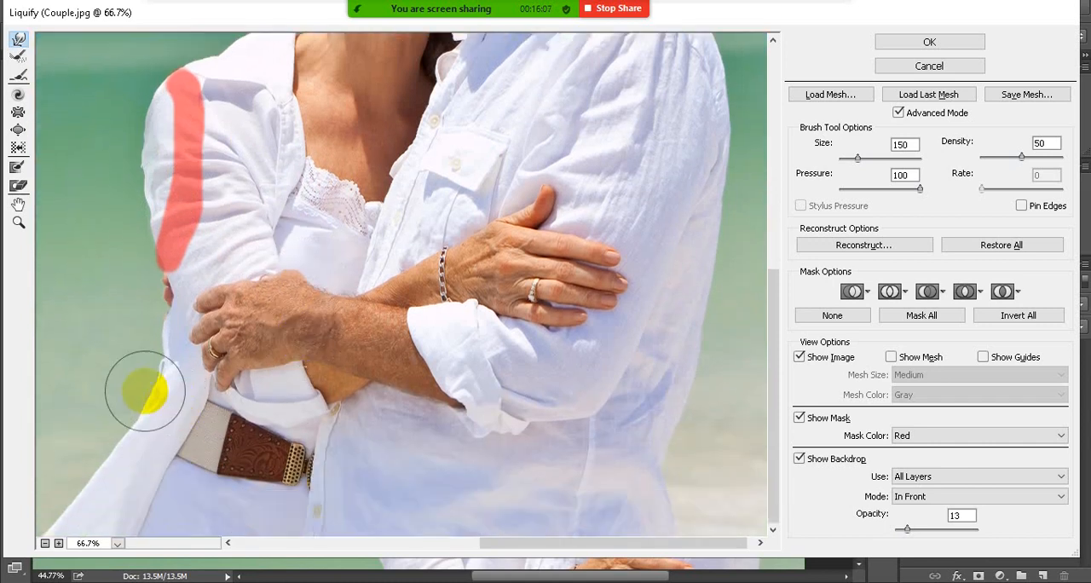
pyautogui.moveTo(151, 329); pyautogui.dragTo(164, 329)
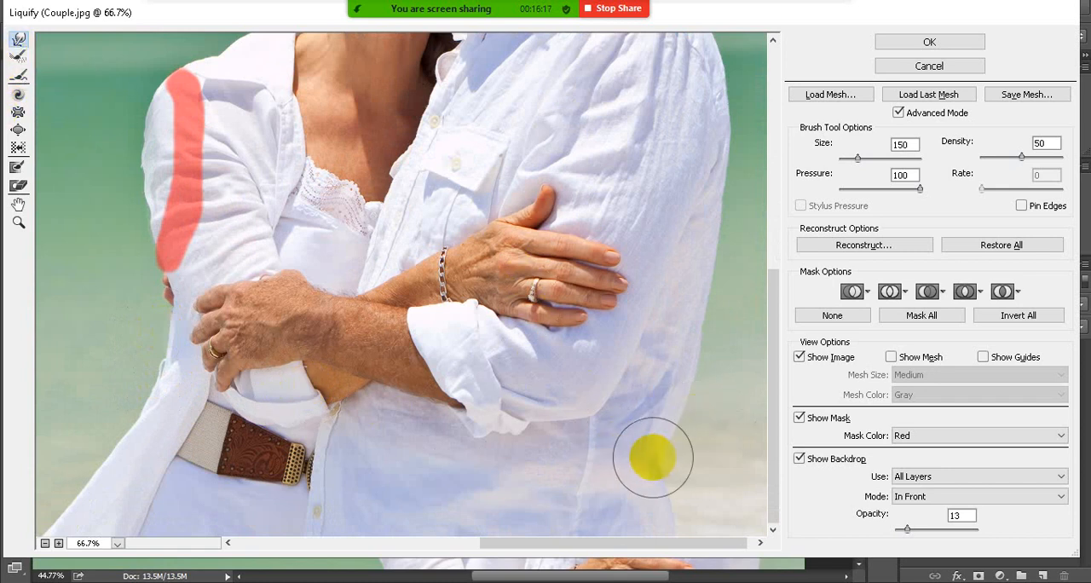
pyautogui.moveTo(655, 458); pyautogui.dragTo(658, 455)
pyautogui.moveTo(665, 387)
pyautogui.mouseDown()
pyautogui.moveTo(687, 345)
pyautogui.moveTo(684, 389)
pyautogui.mouseUp()
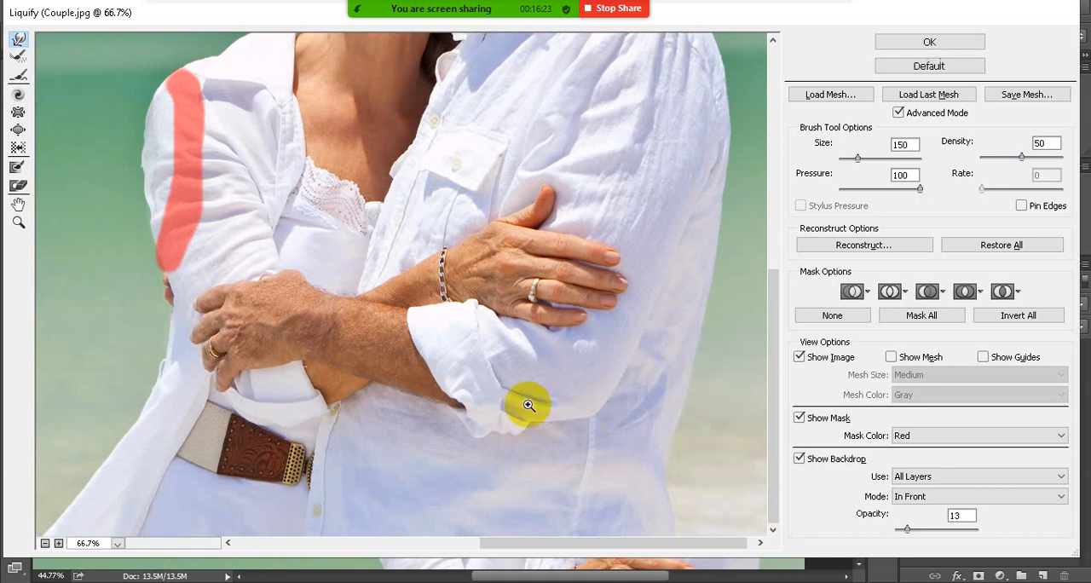
pyautogui.scroll(-5, 445, 404)
pyautogui.scroll(3, 519, 318)
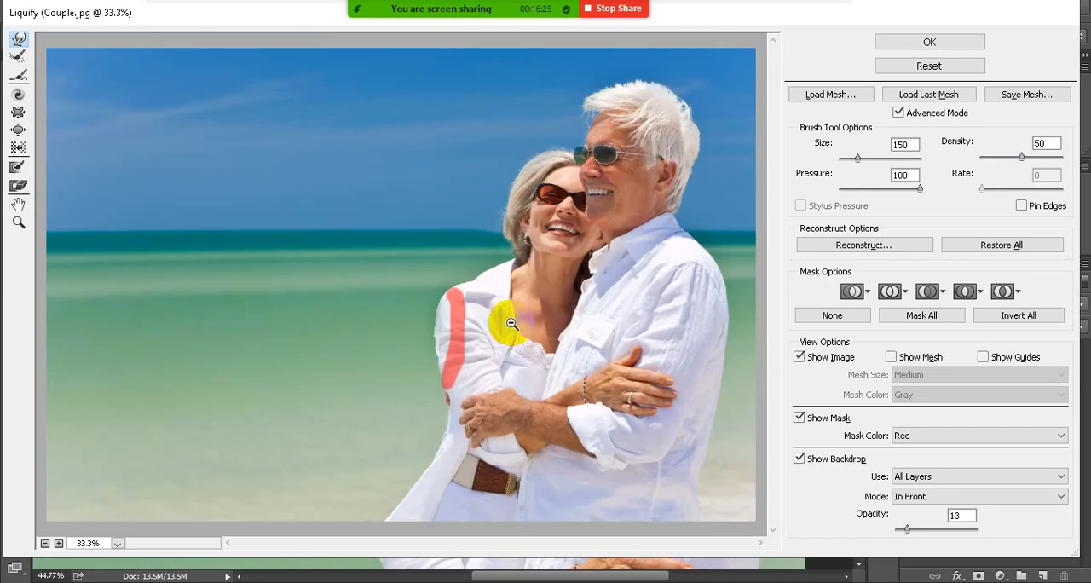
# Dismiss the meeting time-limit notice and apply the Liquify changes to the Couple smart object
pyautogui.scroll(-4, 594, 298)
pyautogui.scroll(4, 531, 276)
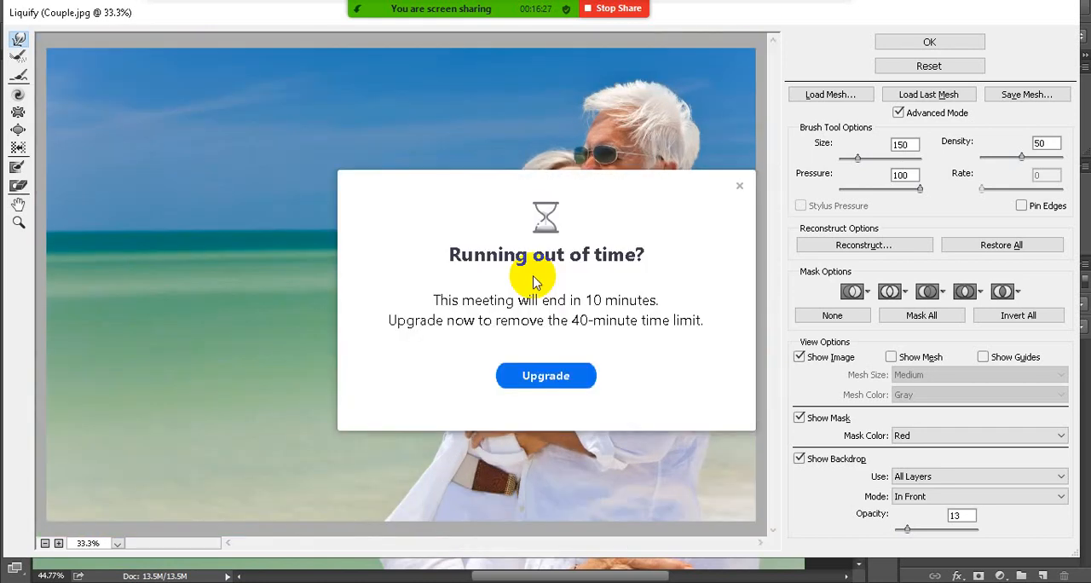
pyautogui.click(738, 186)
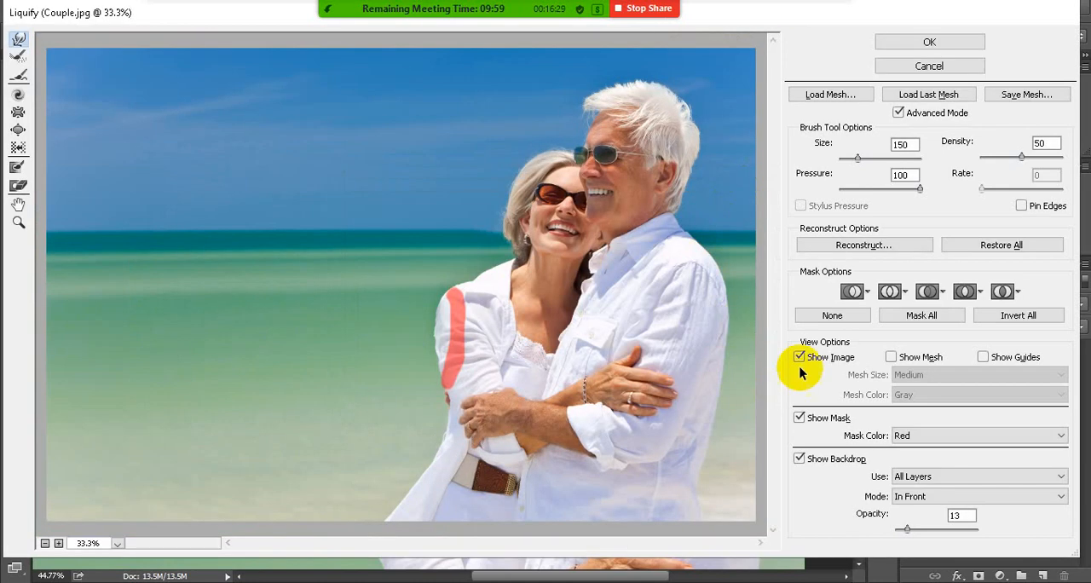
pyautogui.click(929, 44)
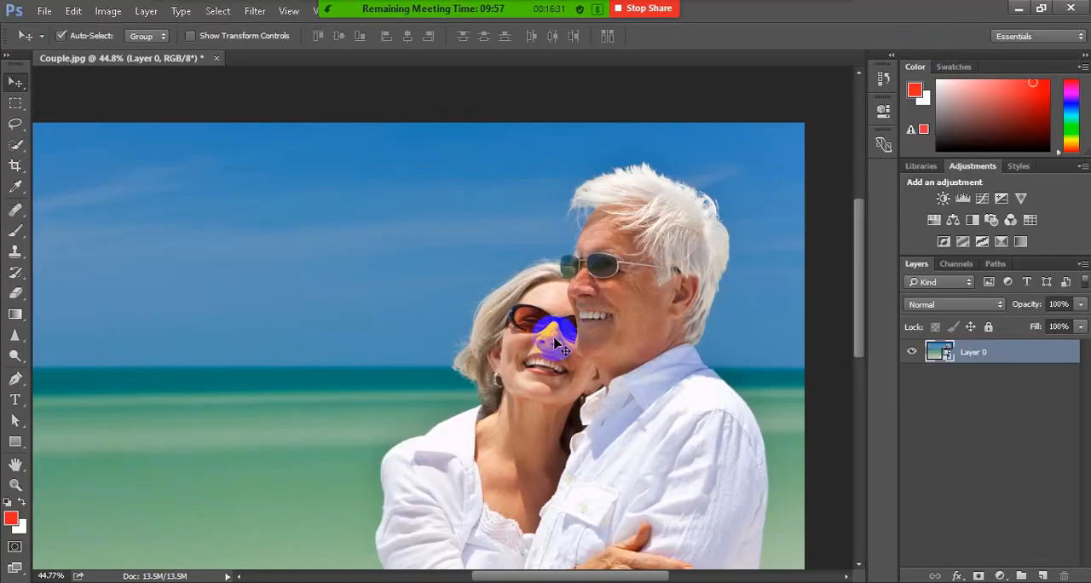
pyautogui.scroll(-2, 595, 273)
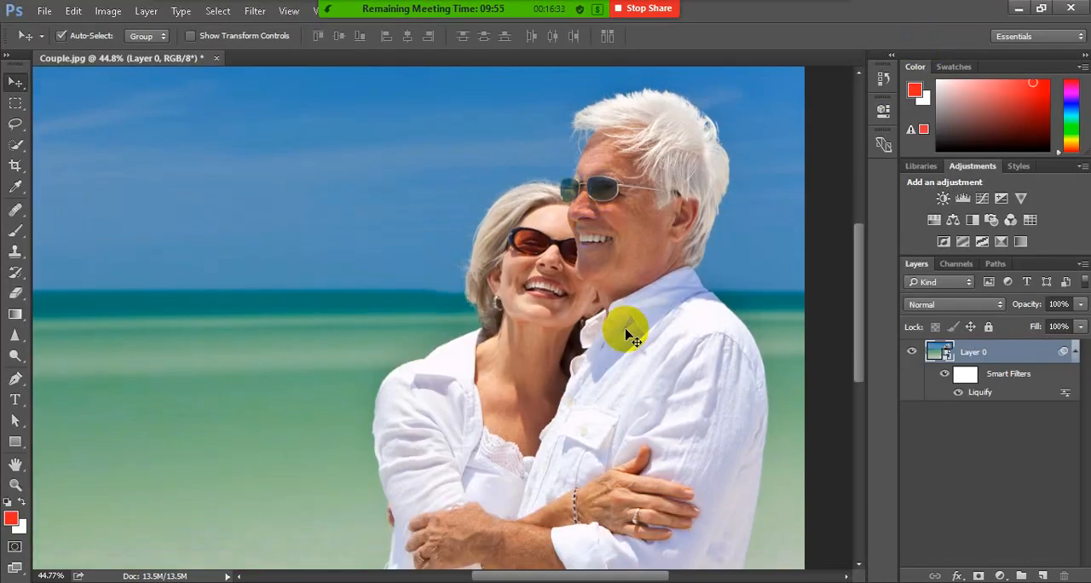
pyautogui.scroll(-1, 419, 322)
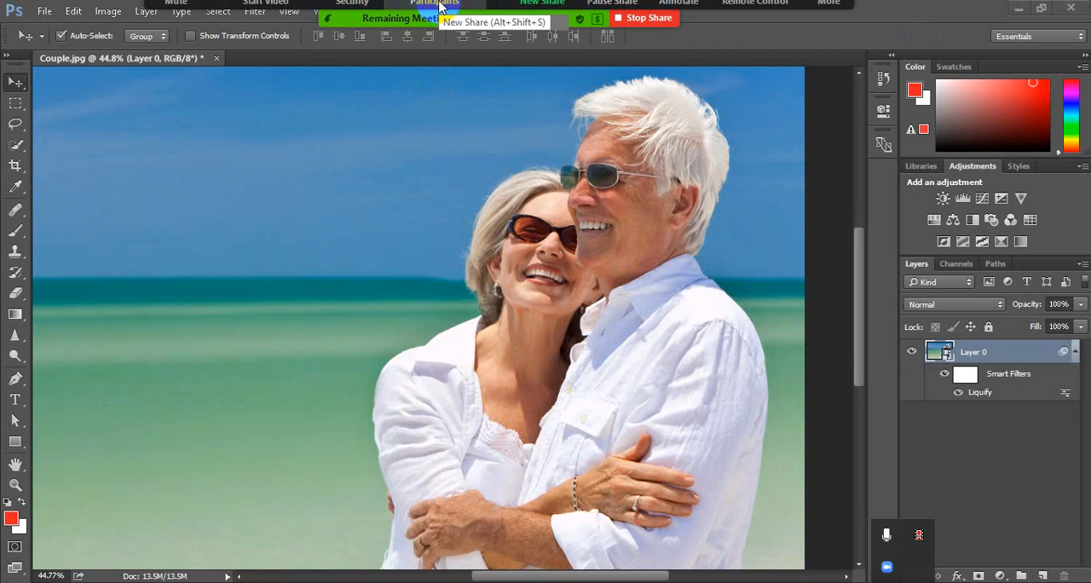
pyautogui.moveTo(439, 7)
pyautogui.click(311, 17)
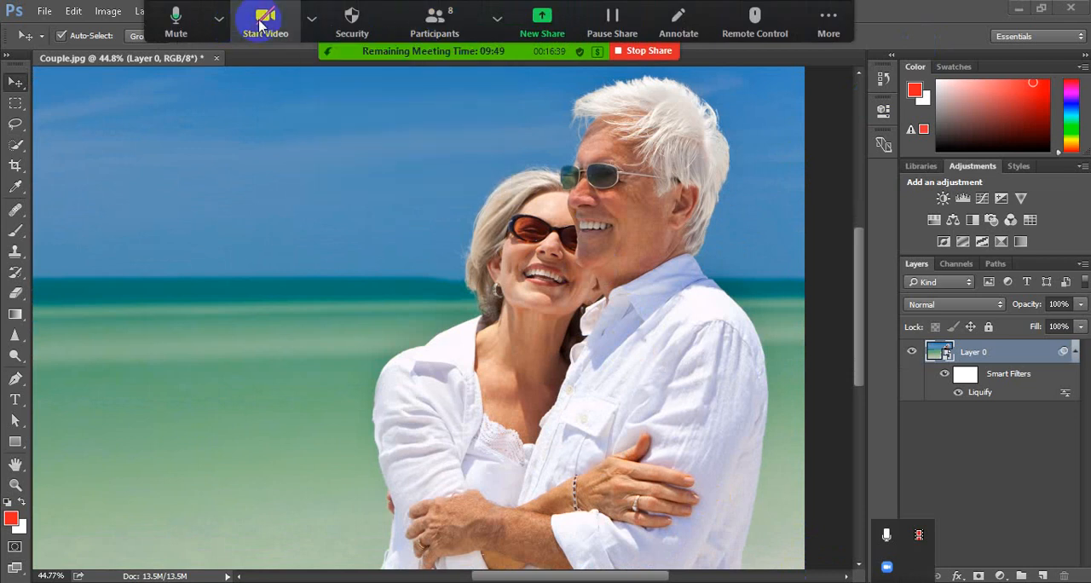
pyautogui.click(942, 489)
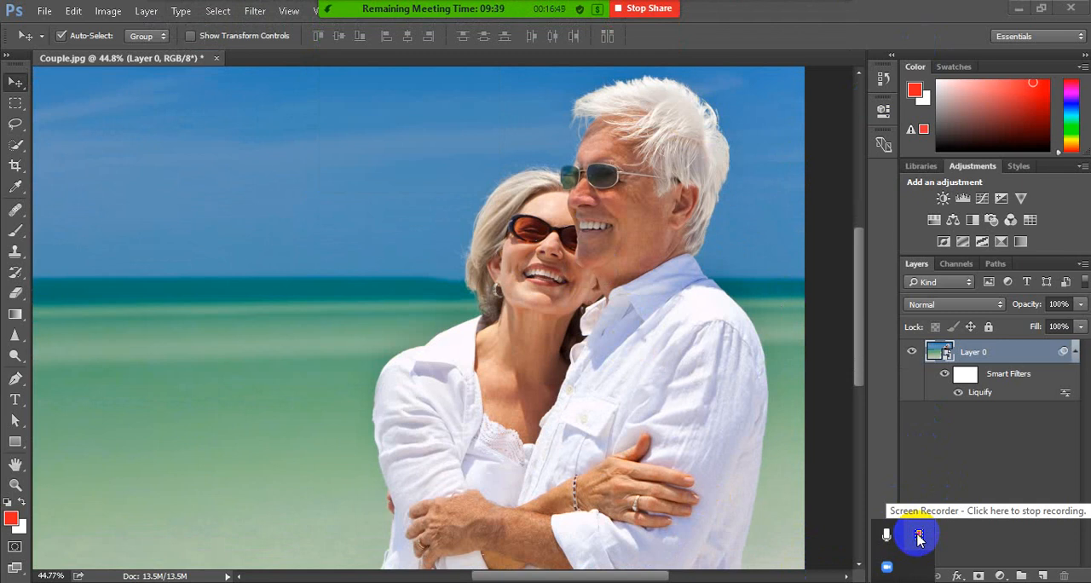
pyautogui.click(919, 537)
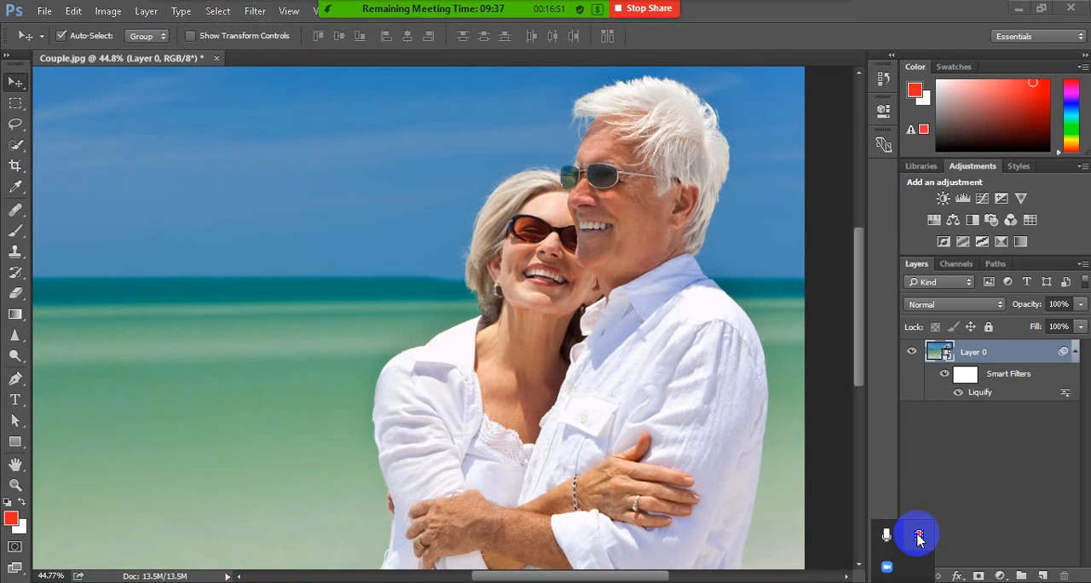
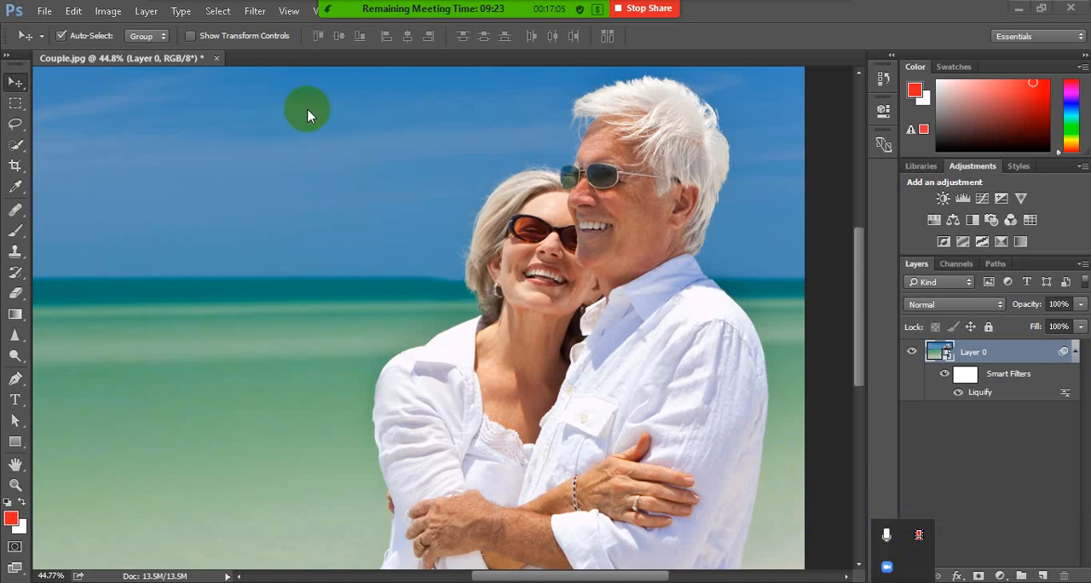
# Close Couple.jpg without saving its changes
pyautogui.click(216, 58)
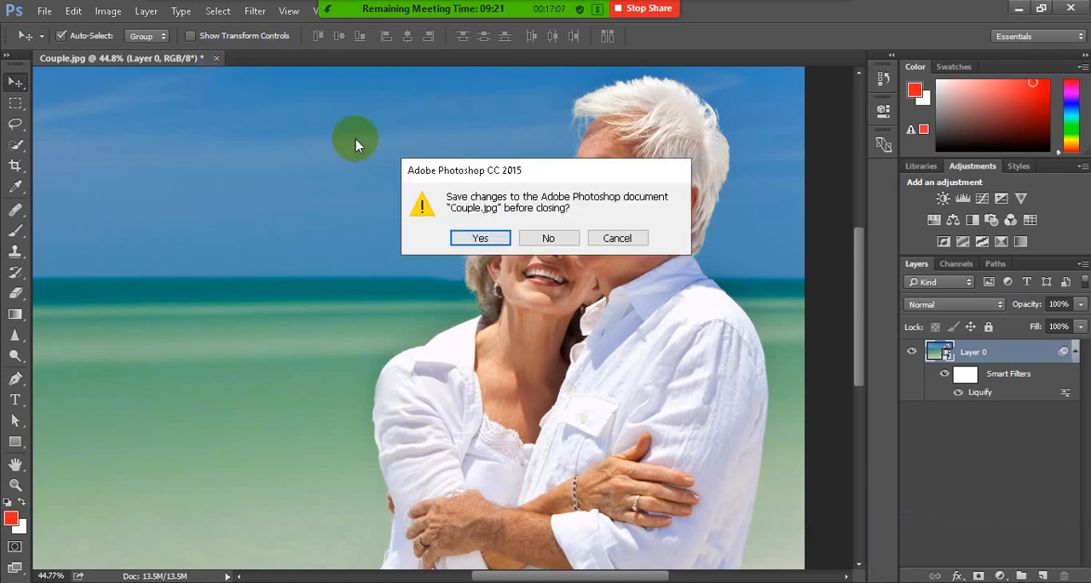
pyautogui.click(566, 244)
pyautogui.click(43, 12)
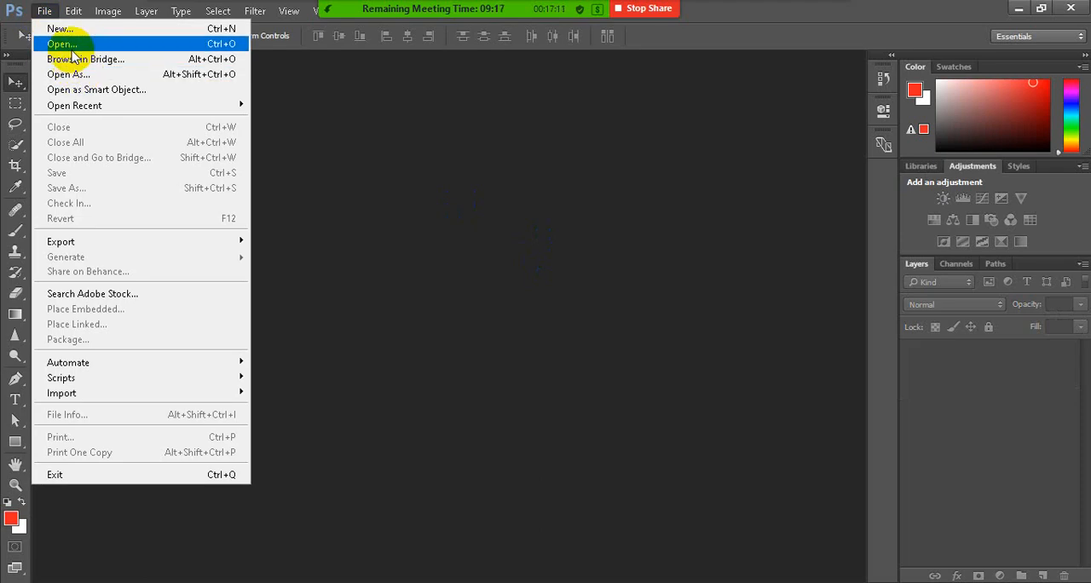
pyautogui.click(66, 30)
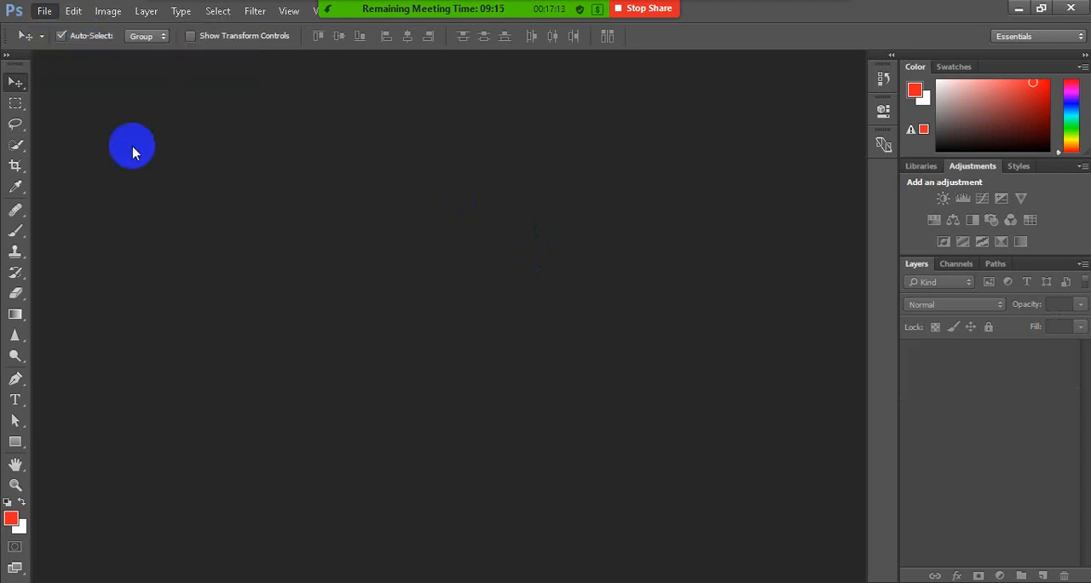
pyautogui.click(739, 142)
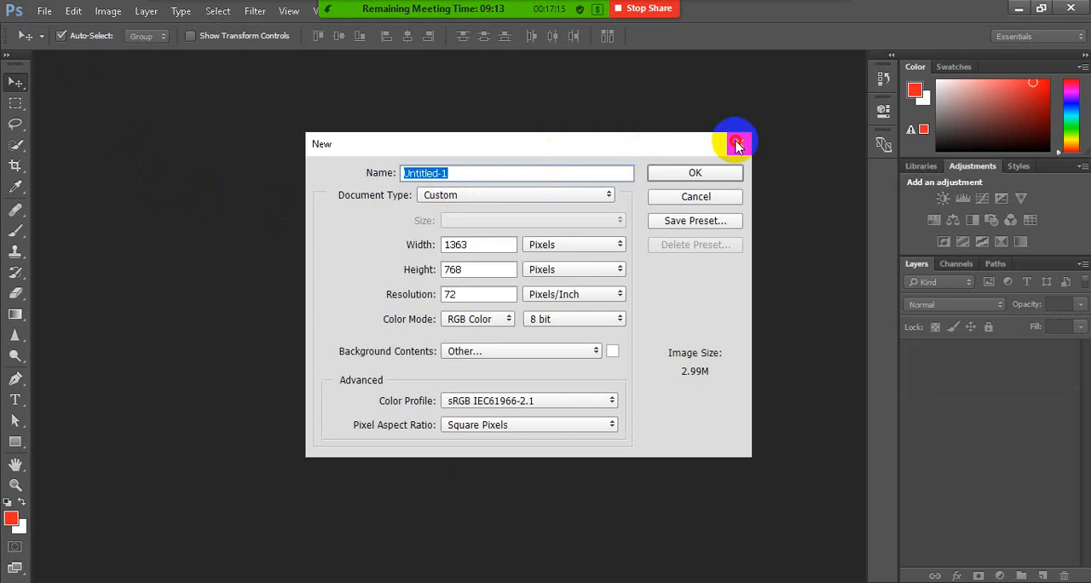
pyautogui.click(42, 17)
pyautogui.click(80, 53)
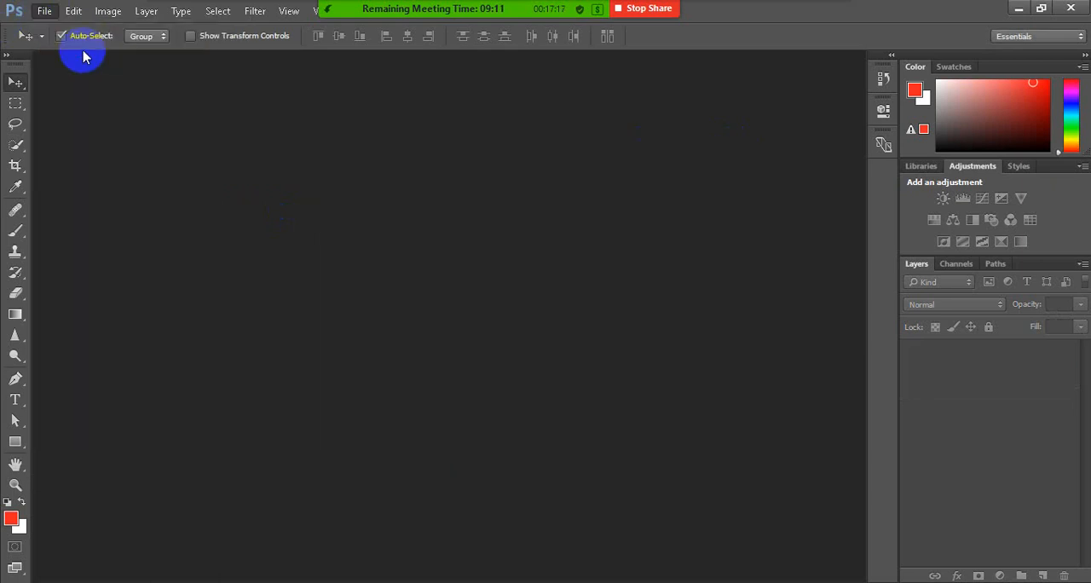
# Try to open Family01 and Family02 from the 14 Retouching folder, closing the Creative Cloud Desktop window
pyautogui.click(47, 12)
pyautogui.click(85, 43)
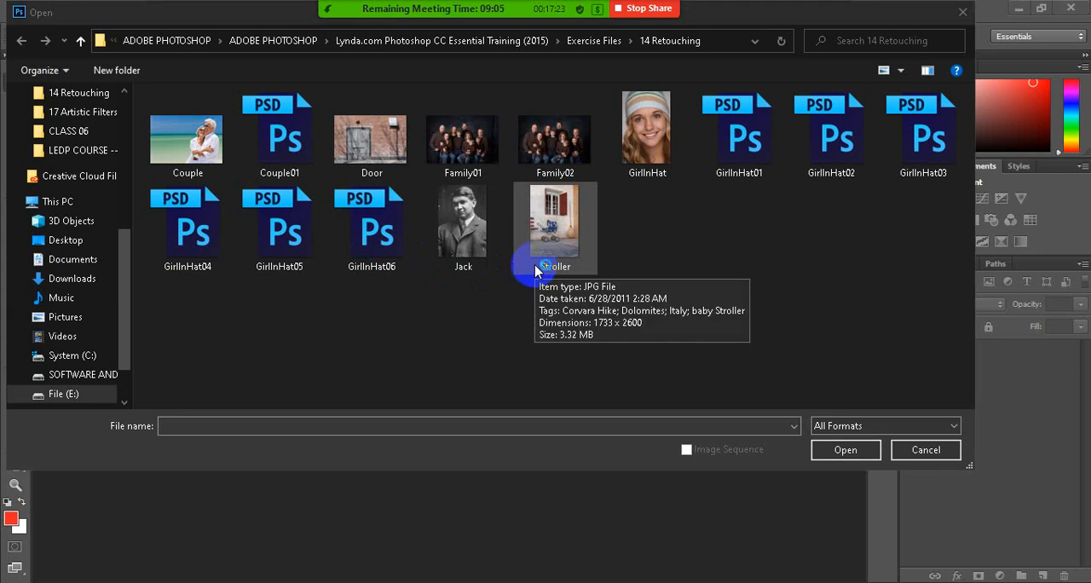
pyautogui.click(469, 141)
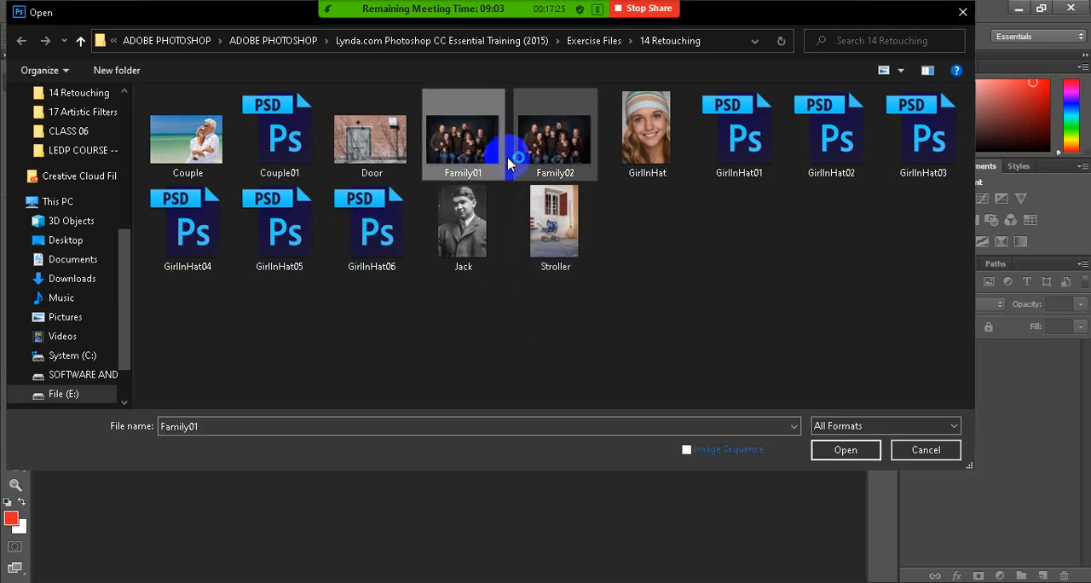
pyautogui.keyDown('ctrl'); pyautogui.click(556, 170); pyautogui.keyUp('ctrl')
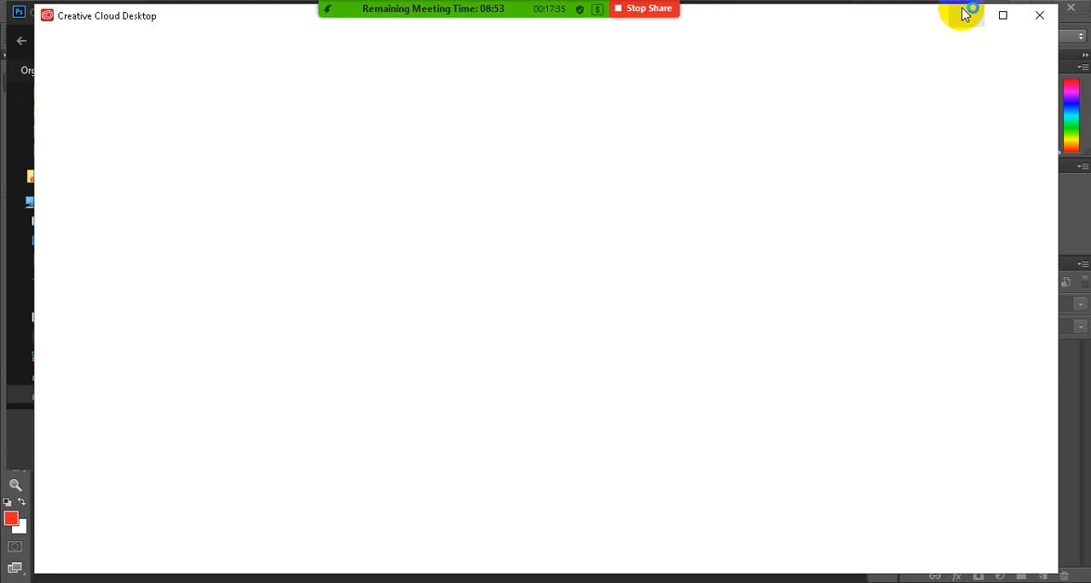
pyautogui.click(1039, 14)
pyautogui.moveTo(499, 6)
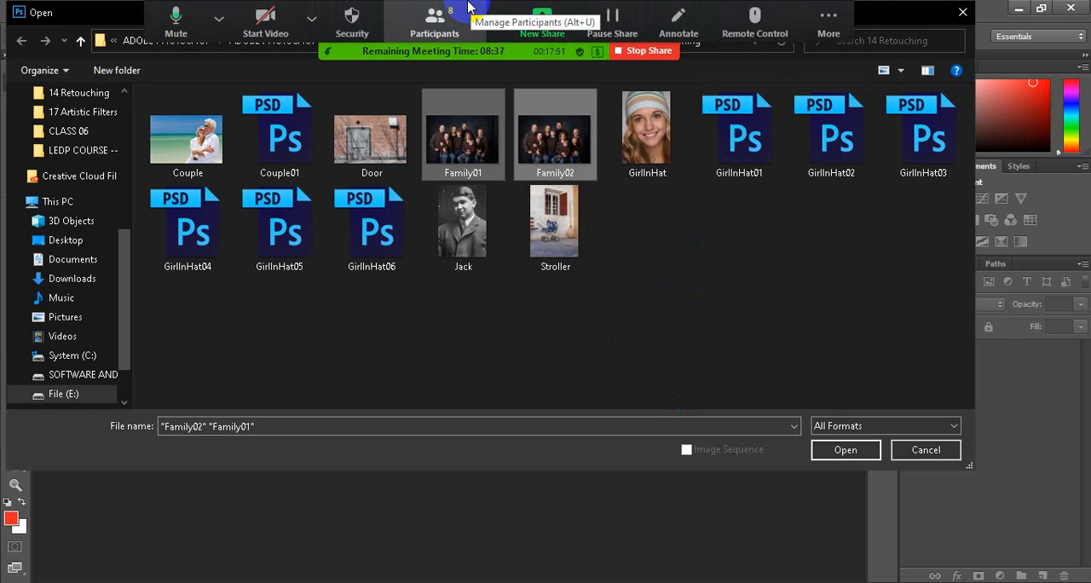
pyautogui.click(468, 7)
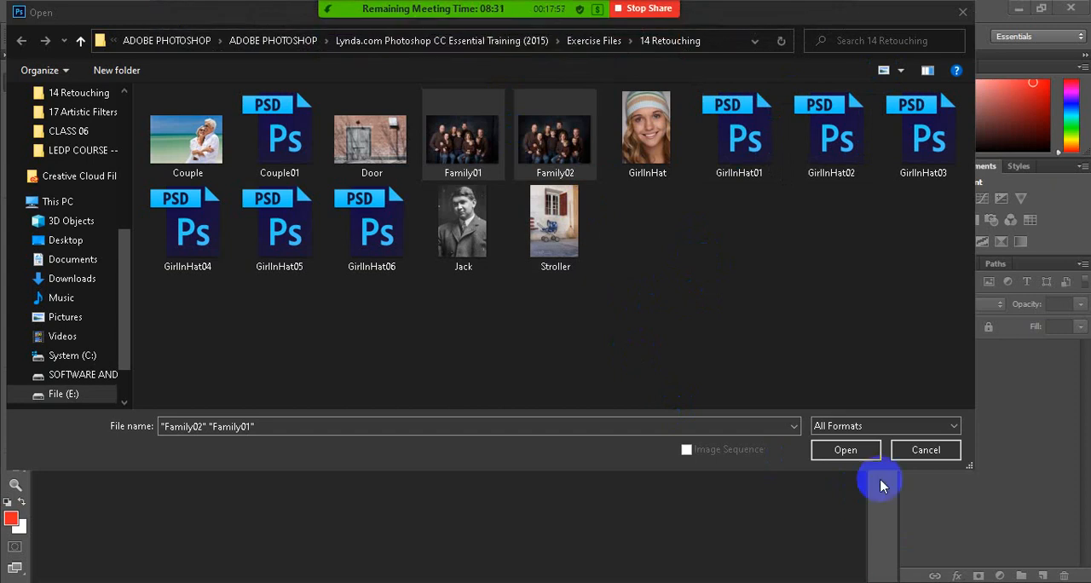
pyautogui.click(927, 447)
# Minimize Photoshop, switch to the Zoom meeting window, mute the microphone and maximize the meeting window
pyautogui.click(1020, 7)
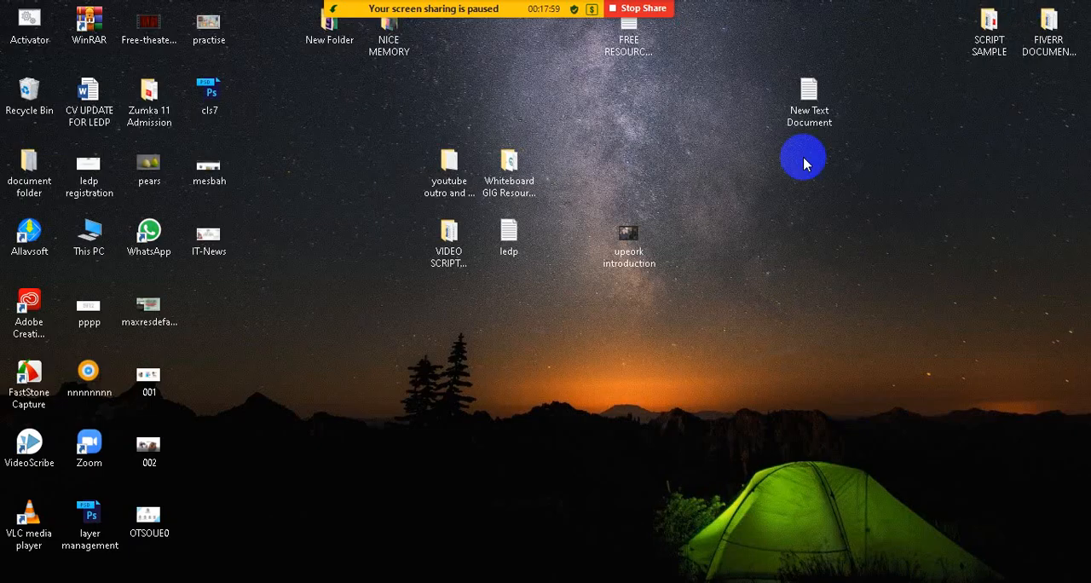
pyautogui.moveTo(556, 7)
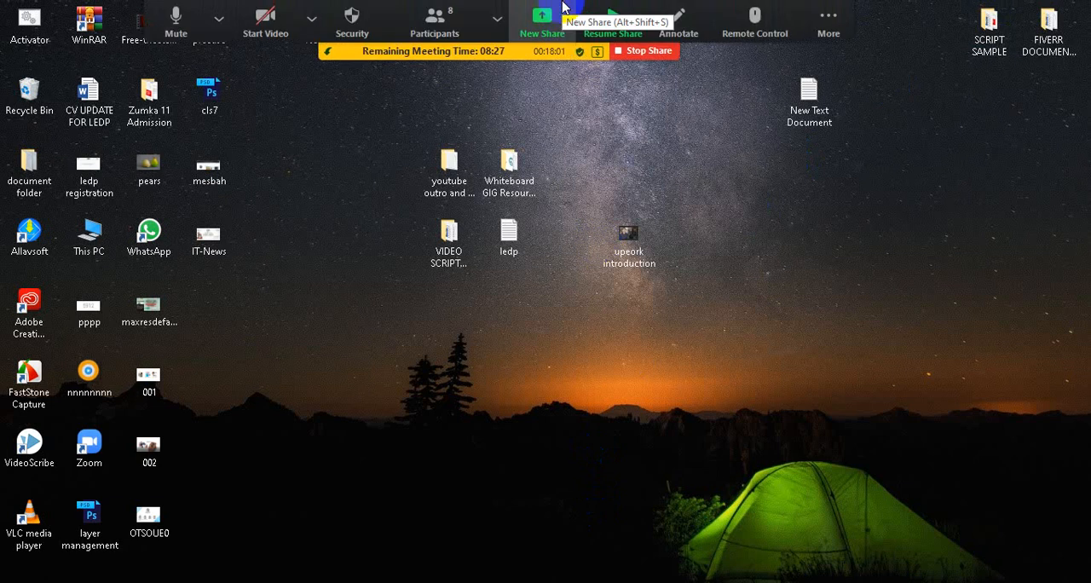
pyautogui.click(904, 582)
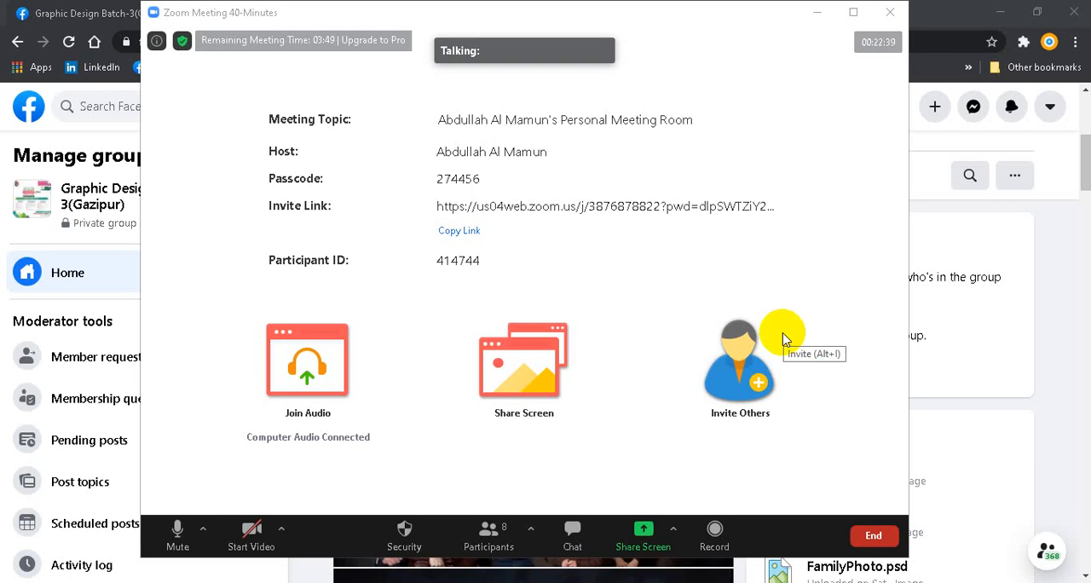
pyautogui.click(193, 539)
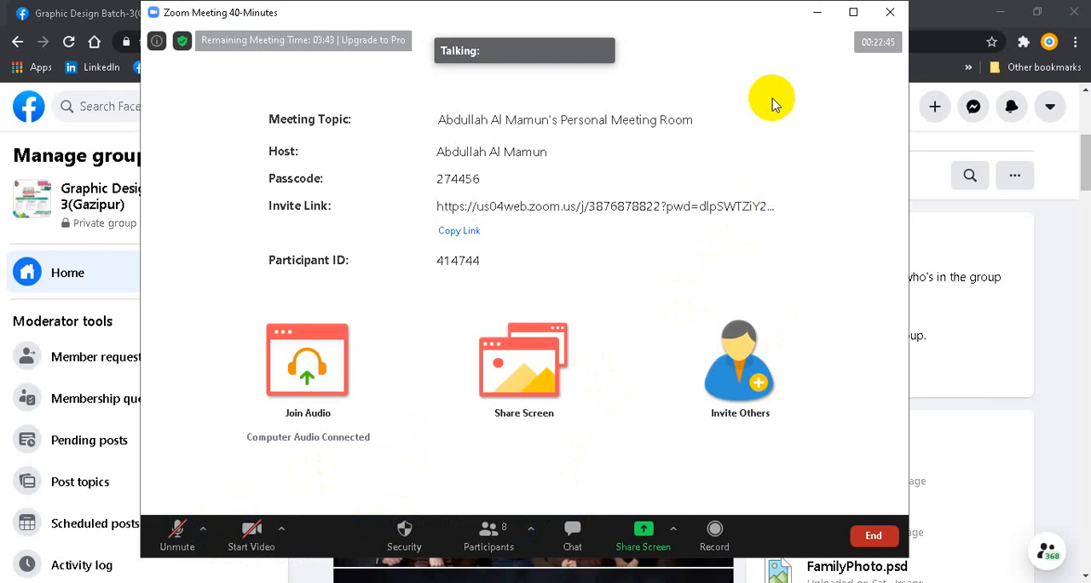
pyautogui.click(854, 12)
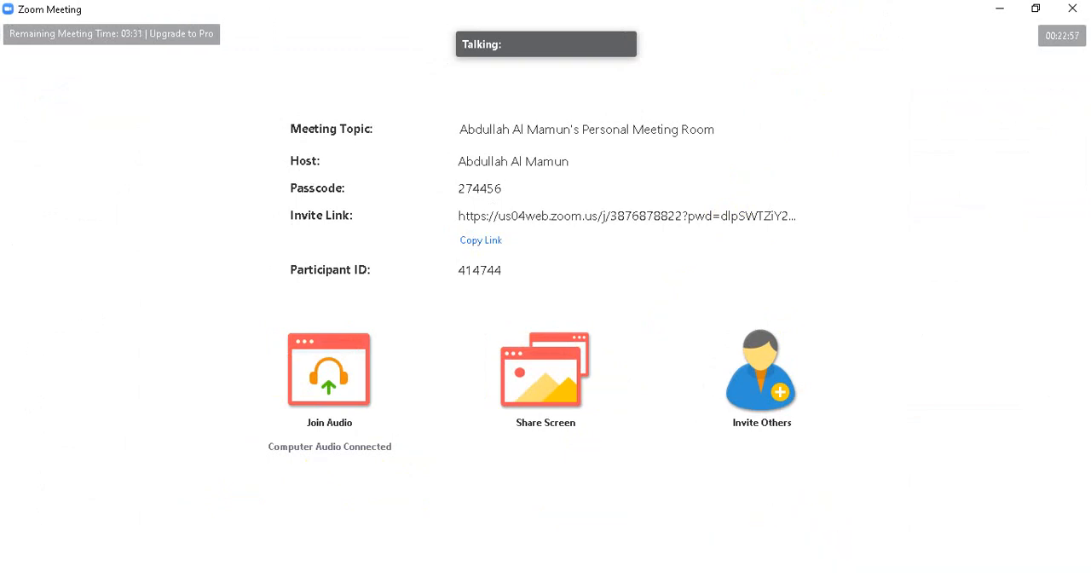
# Switch to Snipping Tool and capture a full-screen snip of the Zoom meeting
pyautogui.click(903, 582)
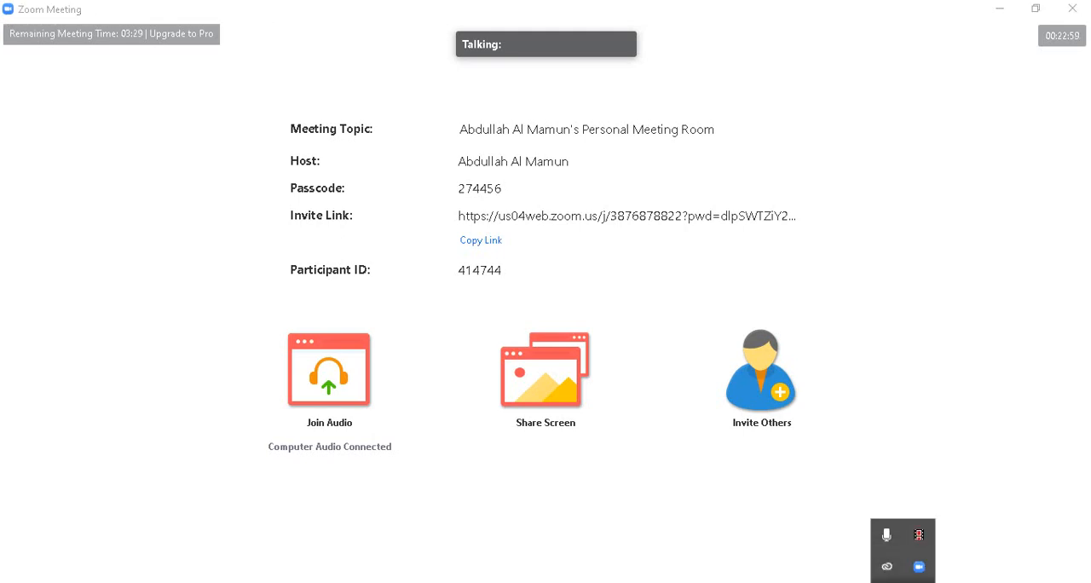
pyautogui.click(903, 582)
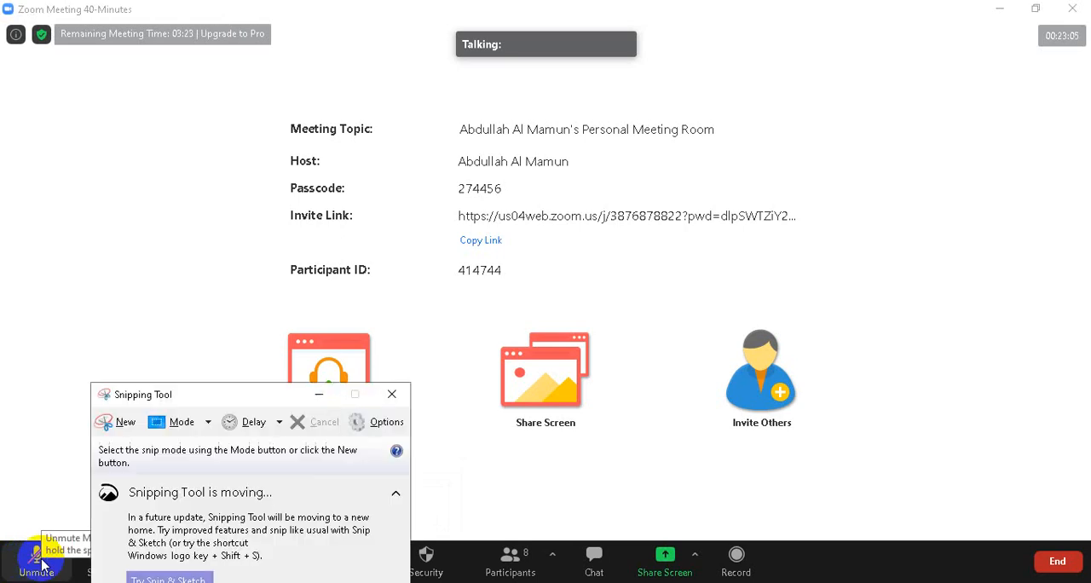
pyautogui.click(124, 424)
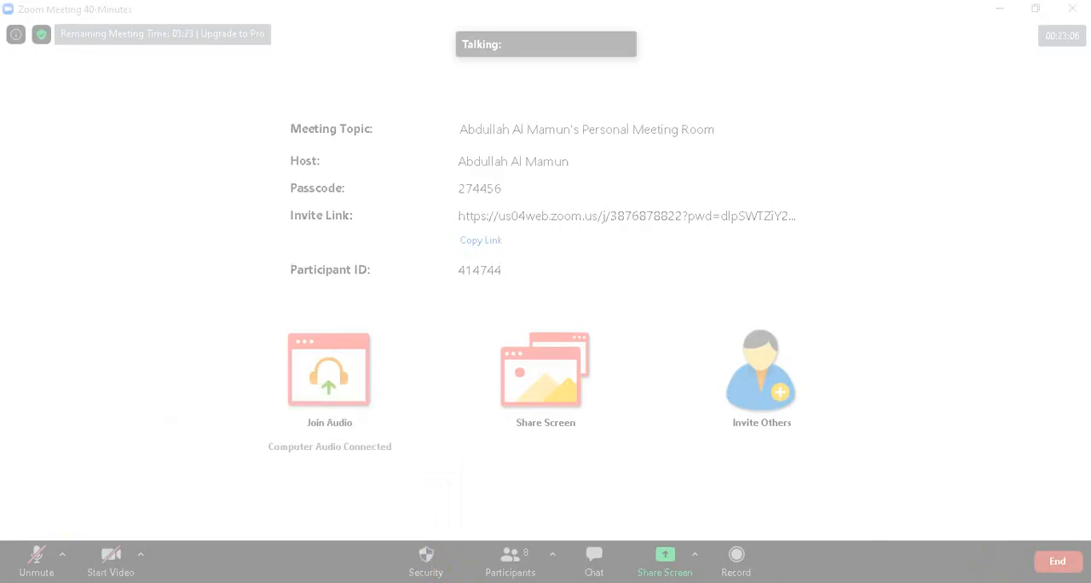
pyautogui.moveTo(1090, 582); pyautogui.dragTo(10, 9)
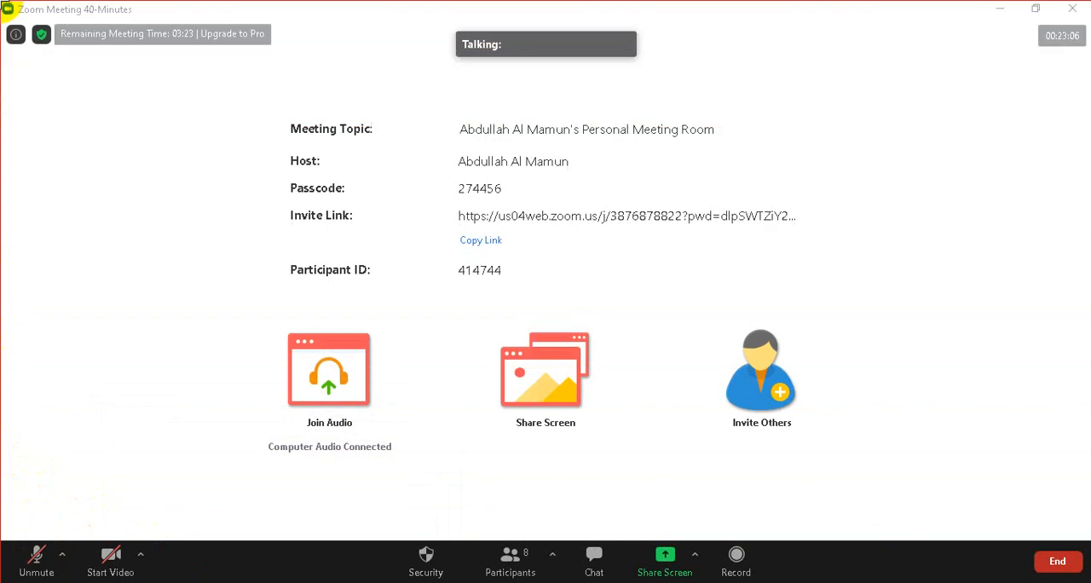
# Save the snip as a JPEG file named class 08 in the LEDP COURSE --2020 folder
pyautogui.click(19, 33)
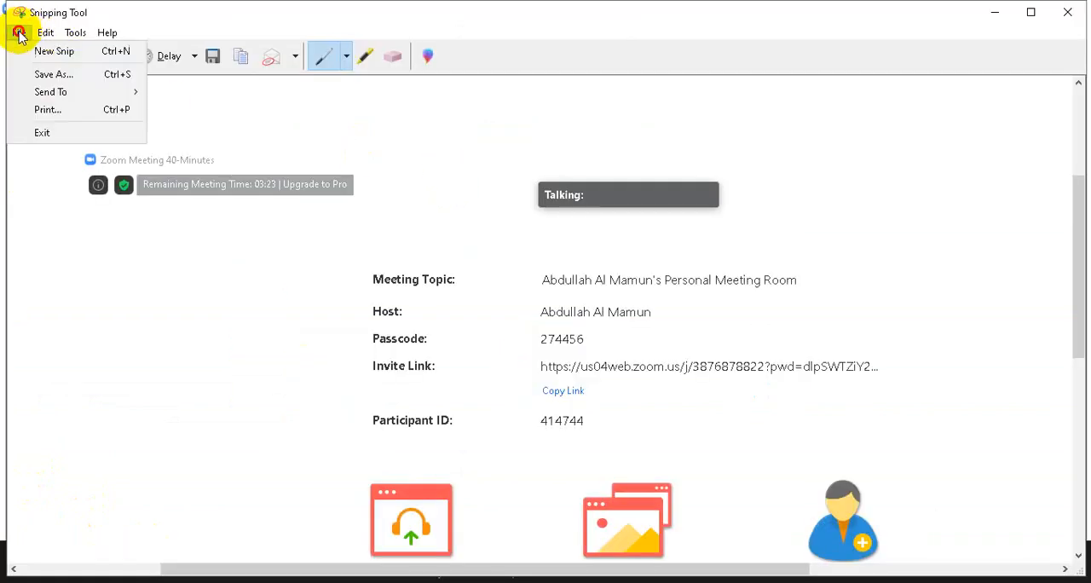
pyautogui.click(61, 75)
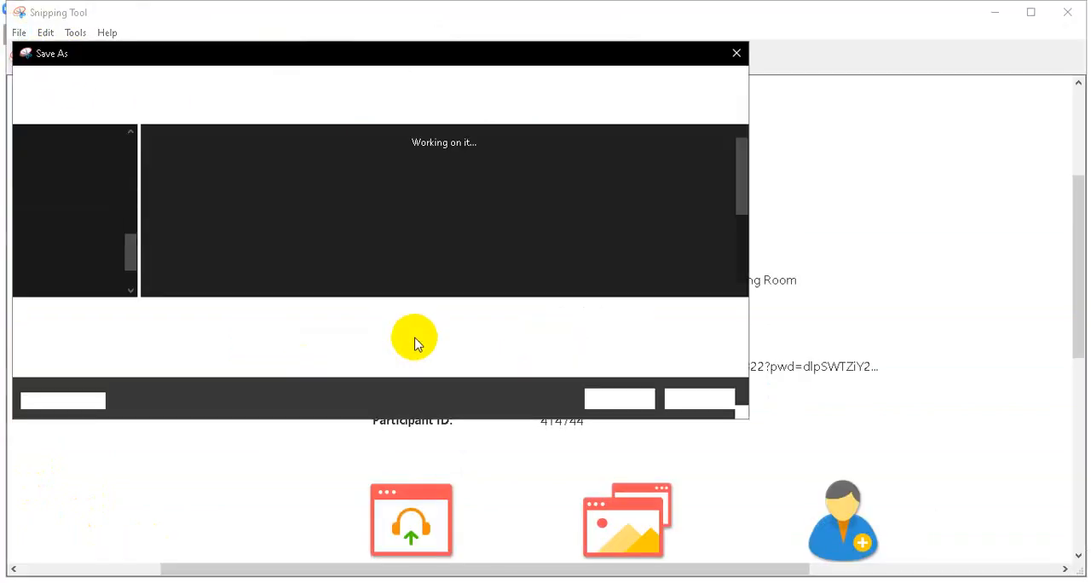
pyautogui.write('c')
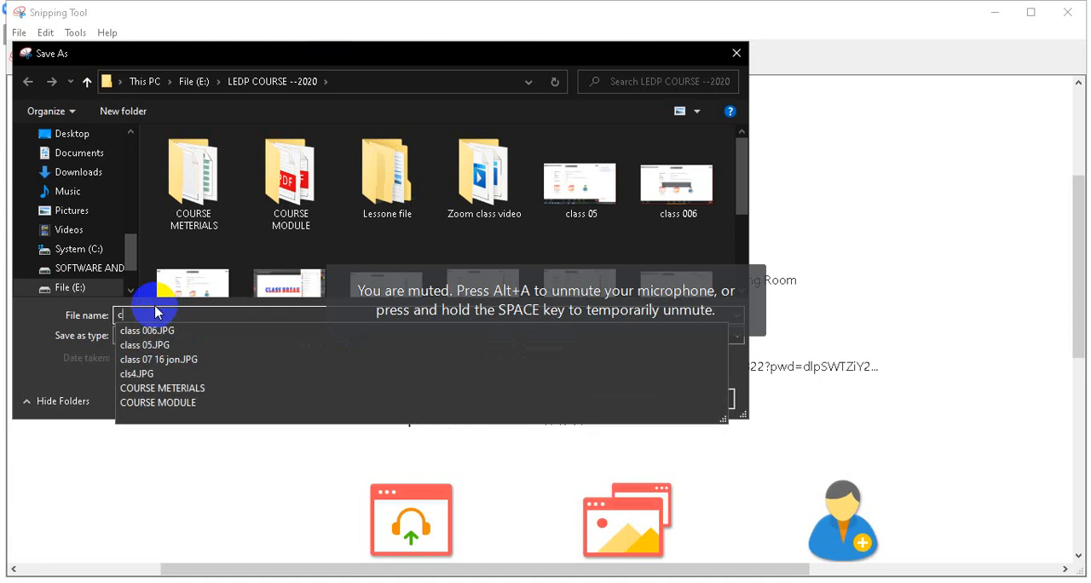
pyautogui.write('lass 08')
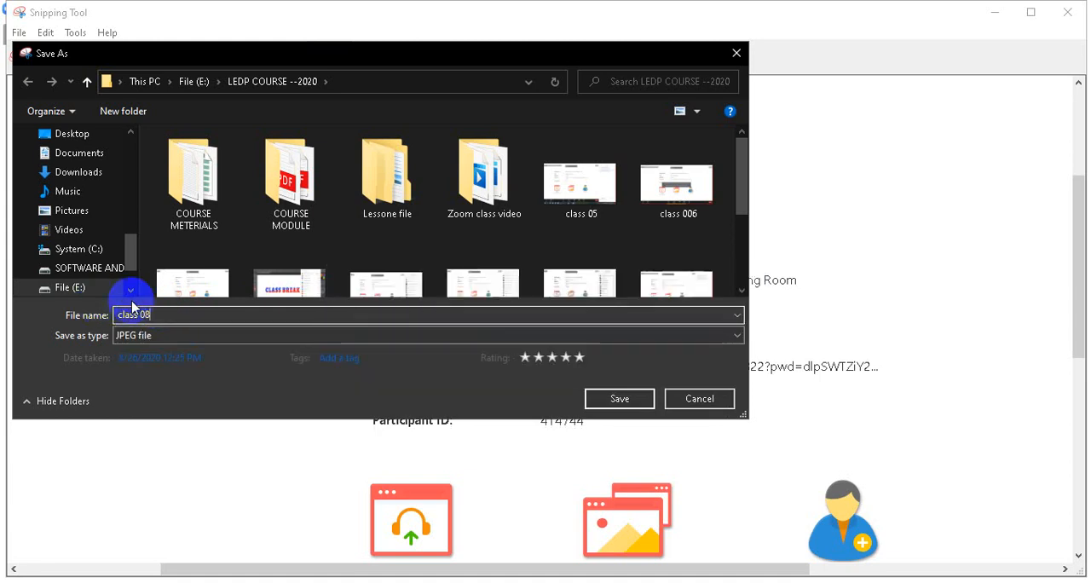
pyautogui.scroll(-3, 484, 219)
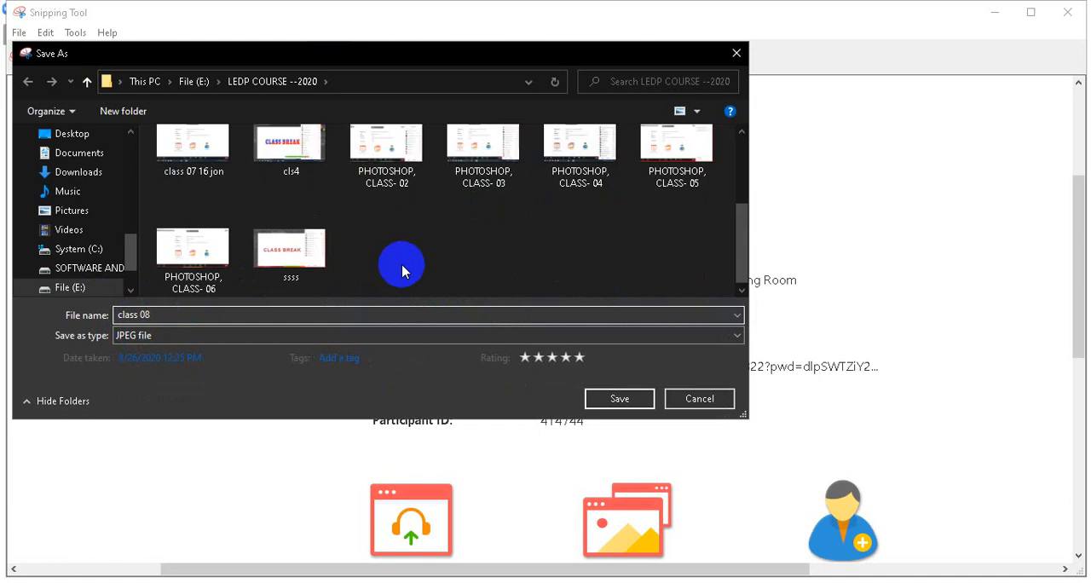
pyautogui.click(619, 397)
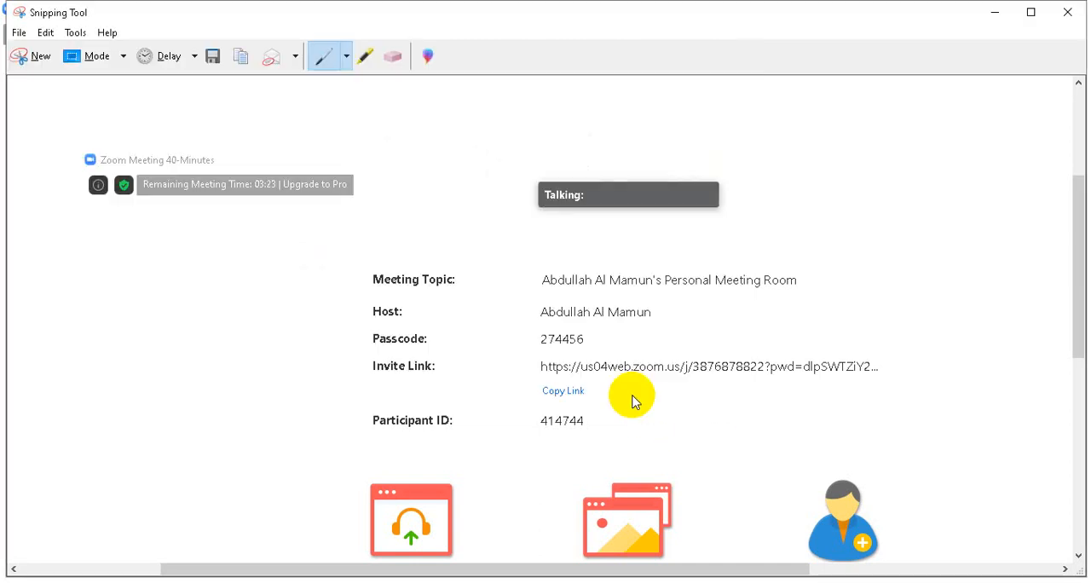
# Examine the whole captured snip, including its lower and right edges, and close Snipping Tool
pyautogui.scroll(-5, 632, 394)
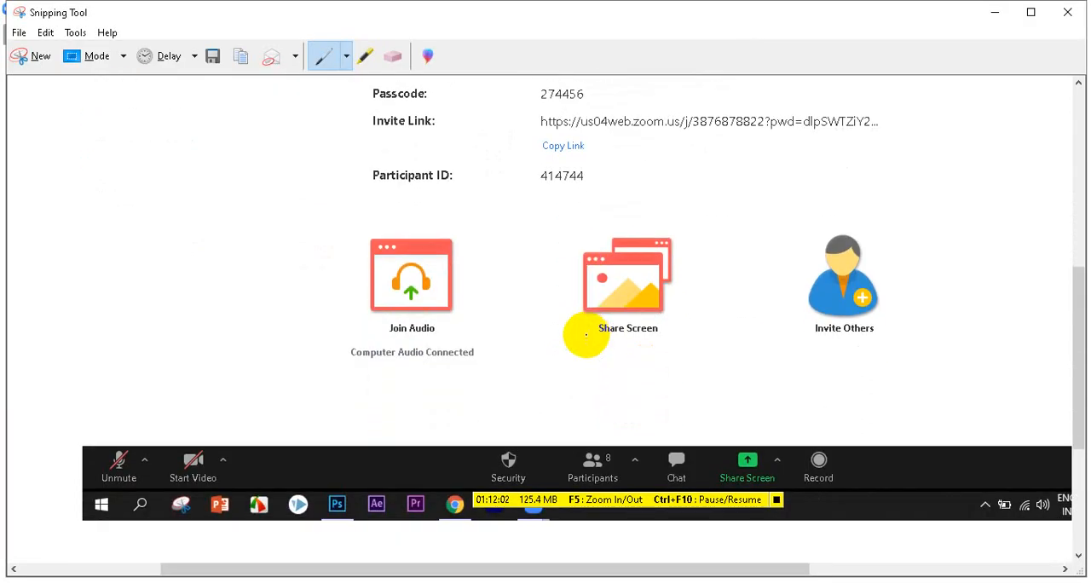
pyautogui.scroll(-3, 592, 341)
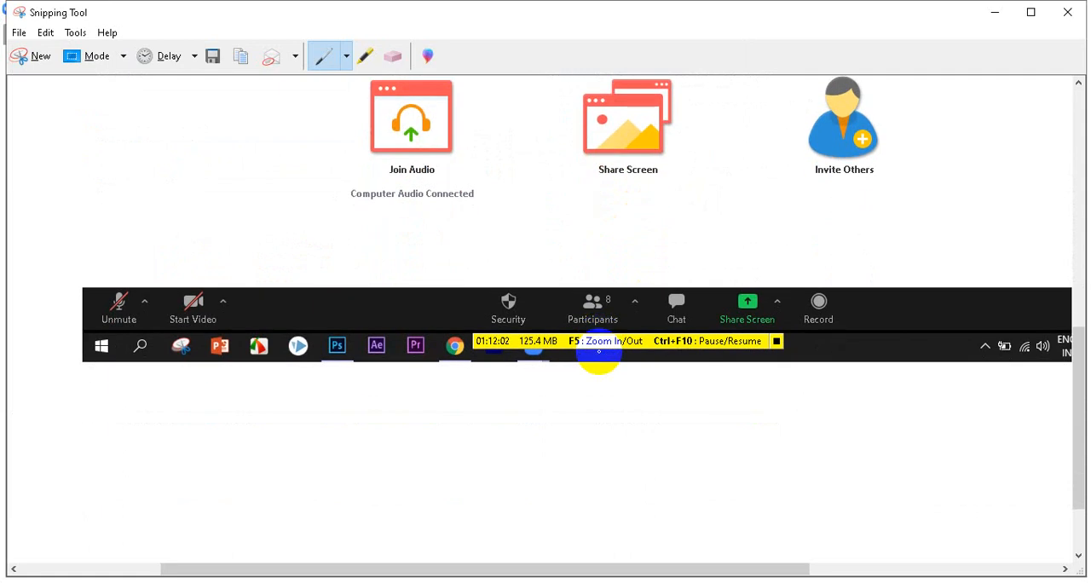
pyautogui.scroll(1, 600, 350)
pyautogui.moveTo(433, 569); pyautogui.dragTo(532, 568)
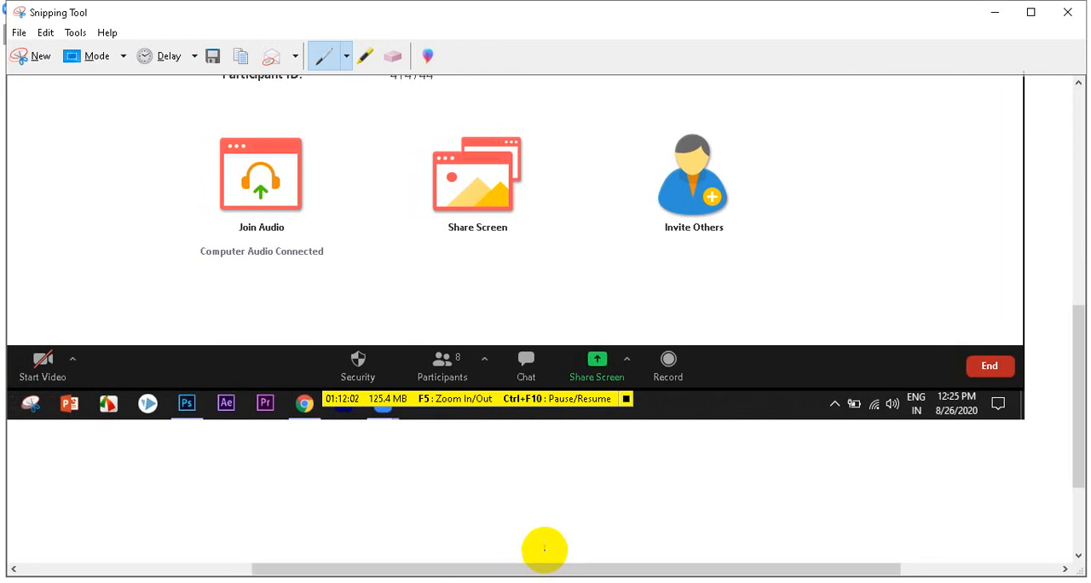
pyautogui.scroll(7, 594, 420)
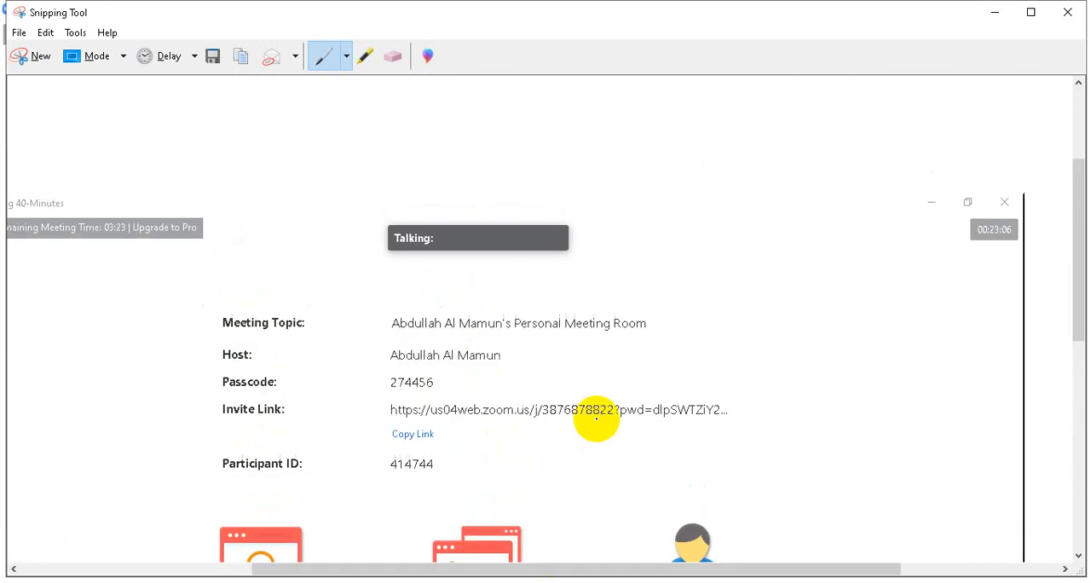
pyautogui.scroll(4, 596, 418)
pyautogui.click(1067, 12)
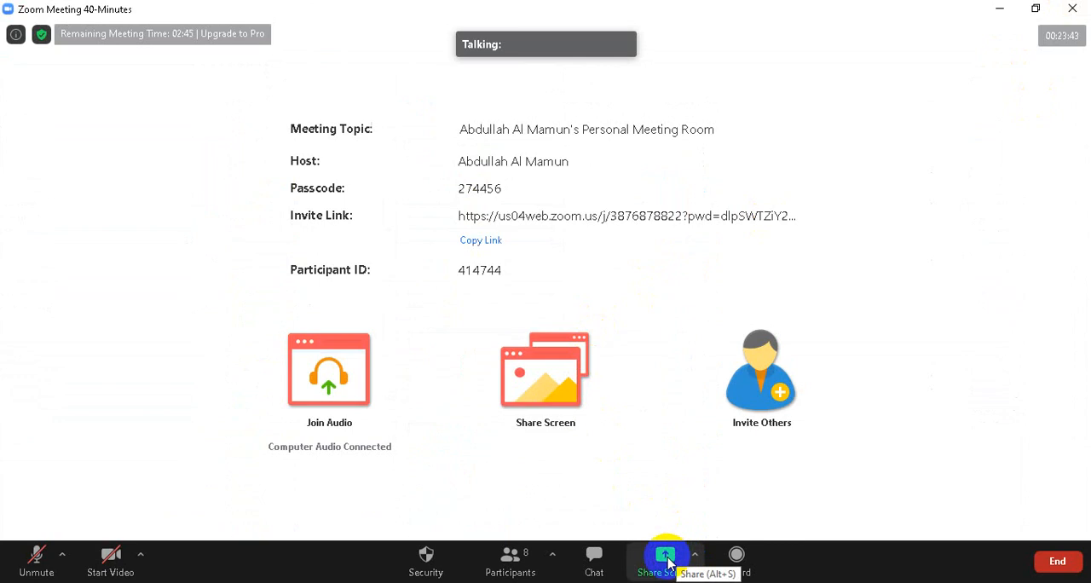
# Unmute the microphone and share the Adobe Photoshop CC 2015 window in the Zoom meeting
pyautogui.click(36, 558)
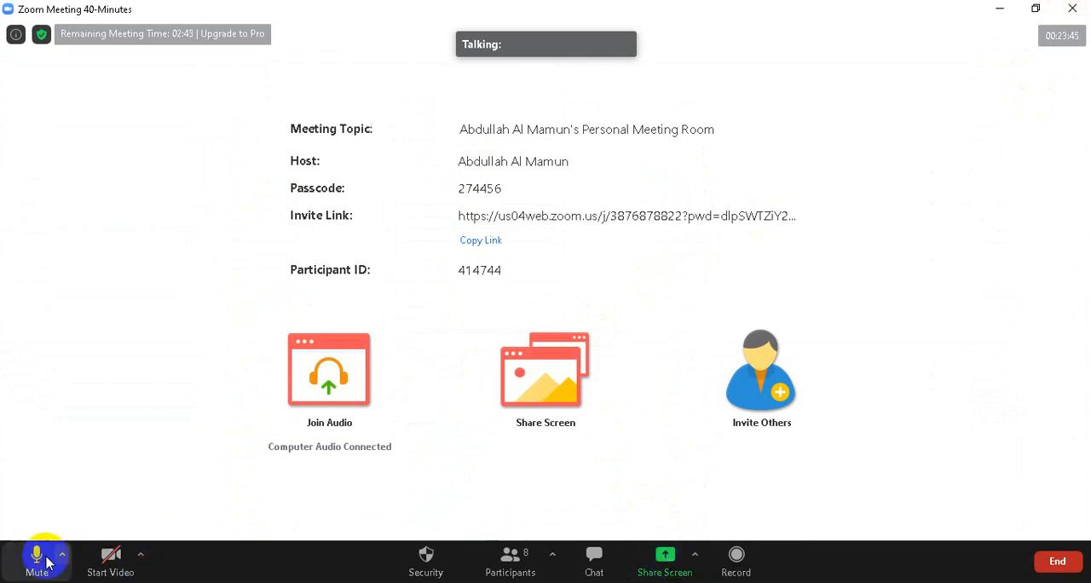
pyautogui.click(664, 568)
pyautogui.click(620, 469)
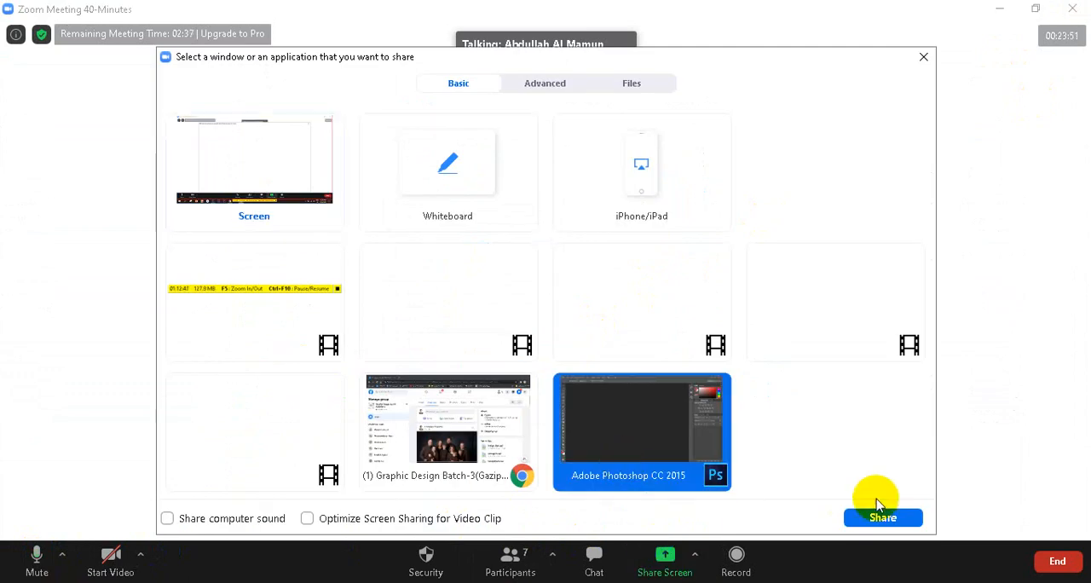
pyautogui.click(889, 520)
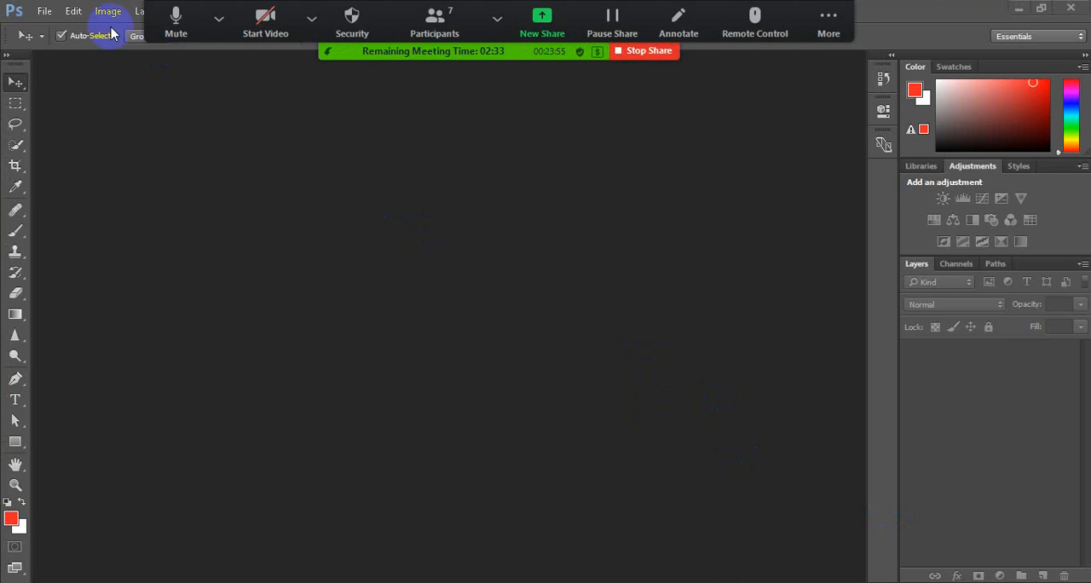
# Load Family01.jpg and Family02.jpg from the 14 Retouching folder into one layered stack with automatic alignment of the source images
pyautogui.click(43, 10)
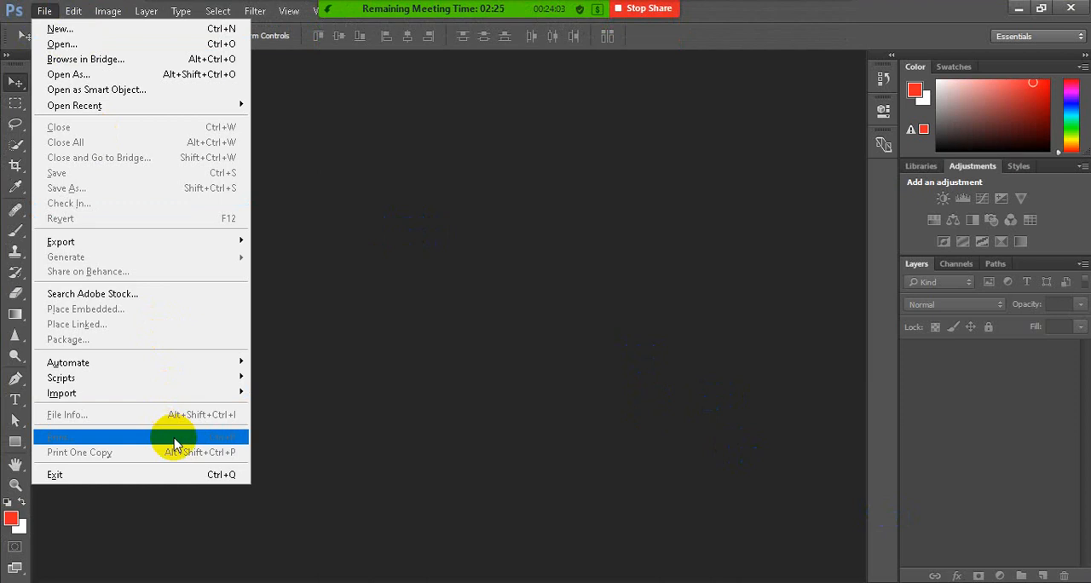
pyautogui.moveTo(185, 389)
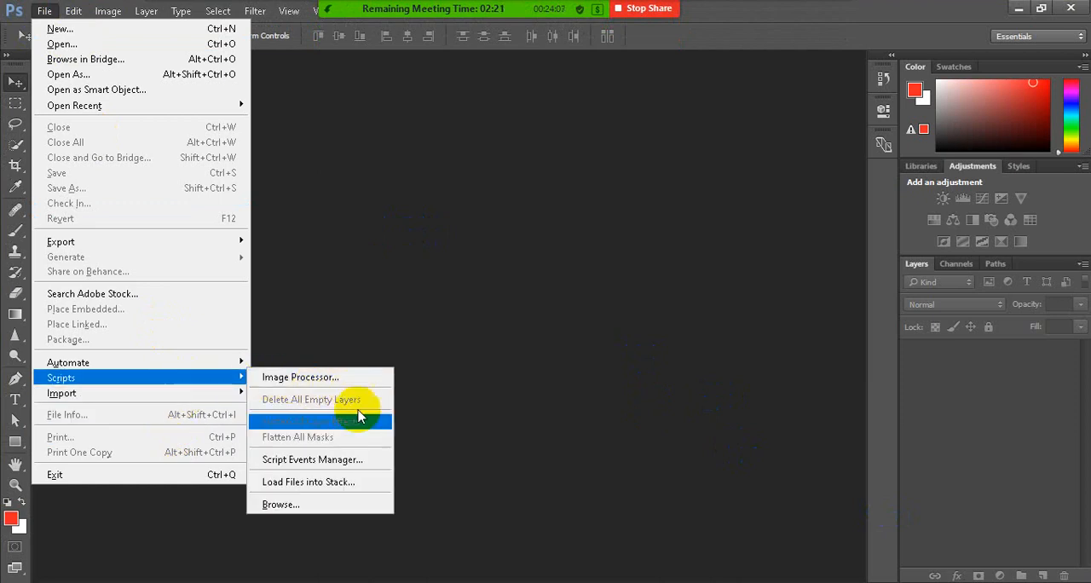
pyautogui.click(363, 481)
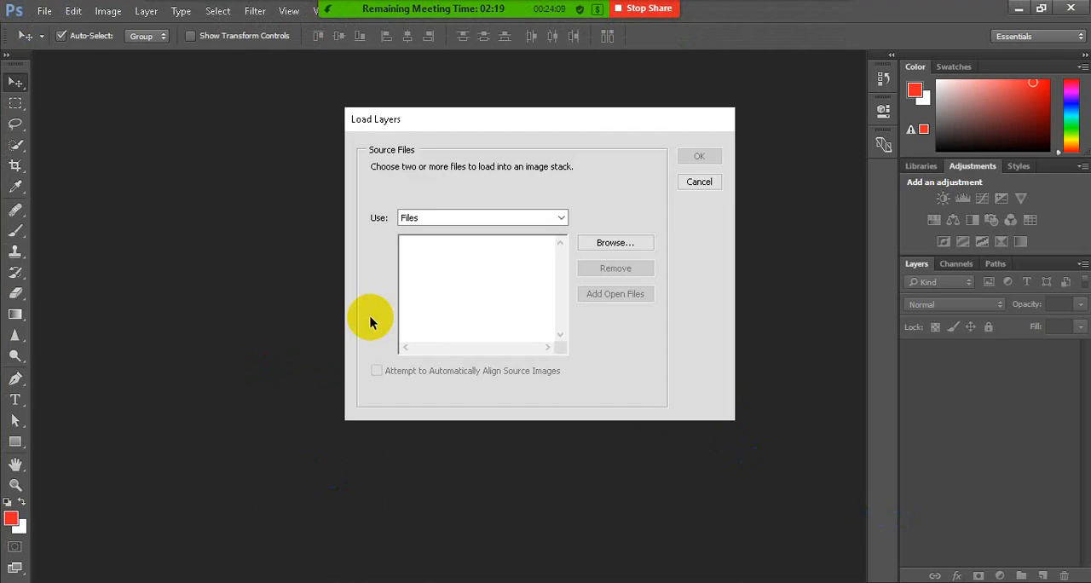
pyautogui.click(617, 243)
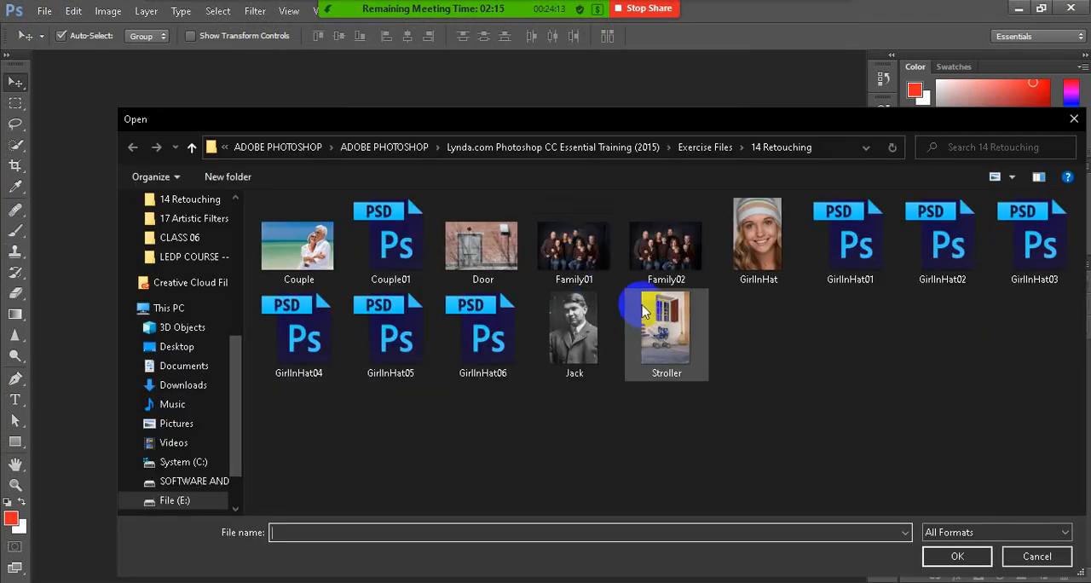
pyautogui.click(593, 267)
pyautogui.keyDown('shift'); pyautogui.click(669, 247); pyautogui.keyUp('shift')
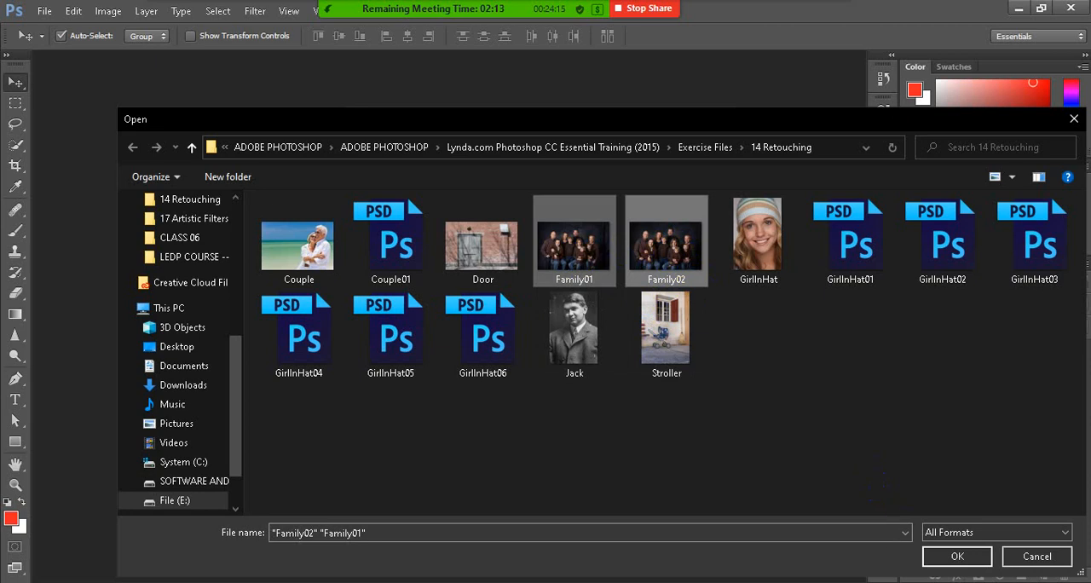
pyautogui.click(957, 556)
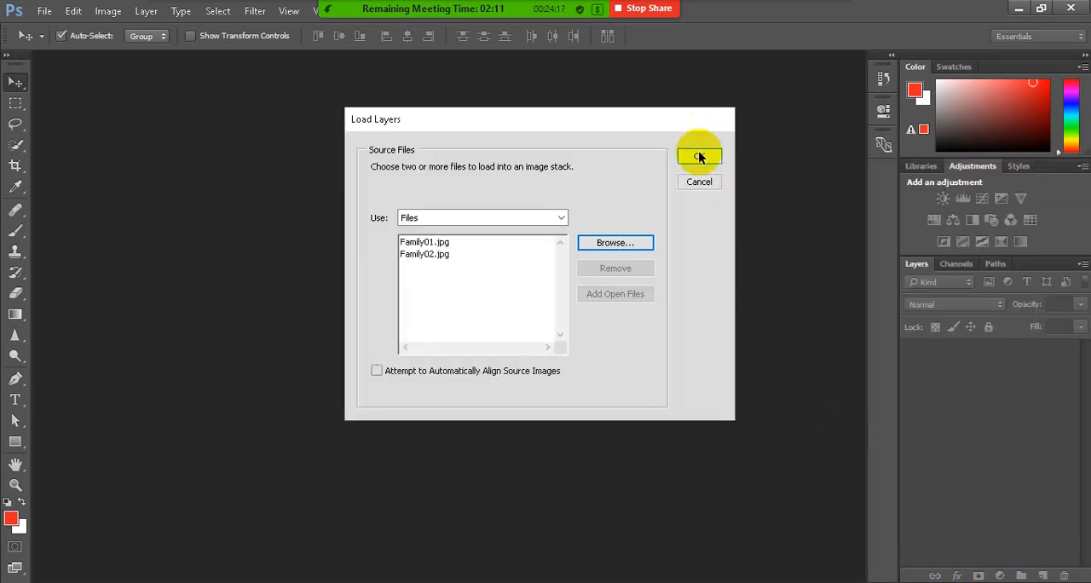
pyautogui.click(699, 153)
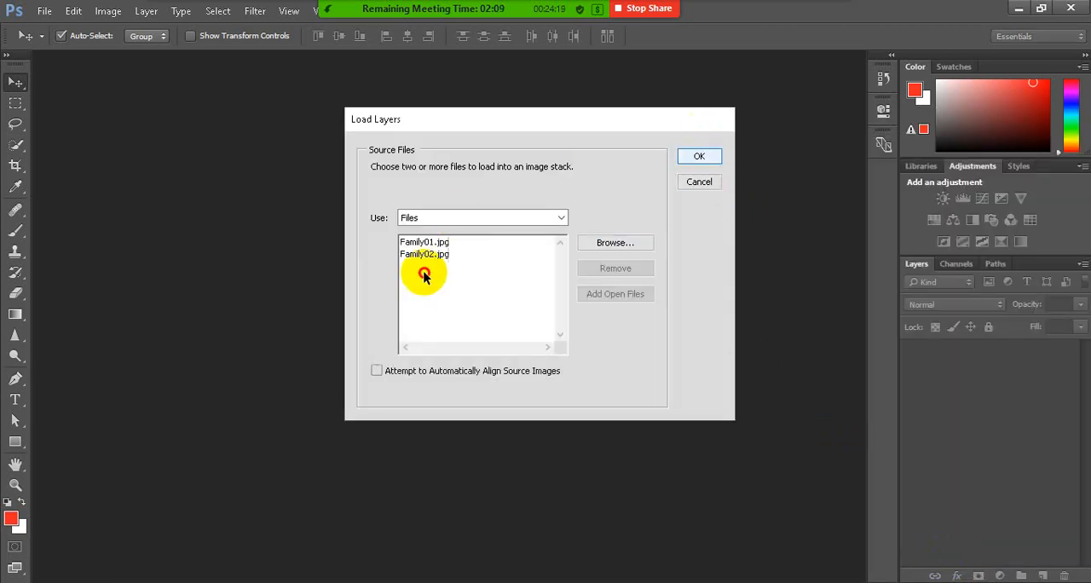
pyautogui.click(377, 370)
pyautogui.click(698, 156)
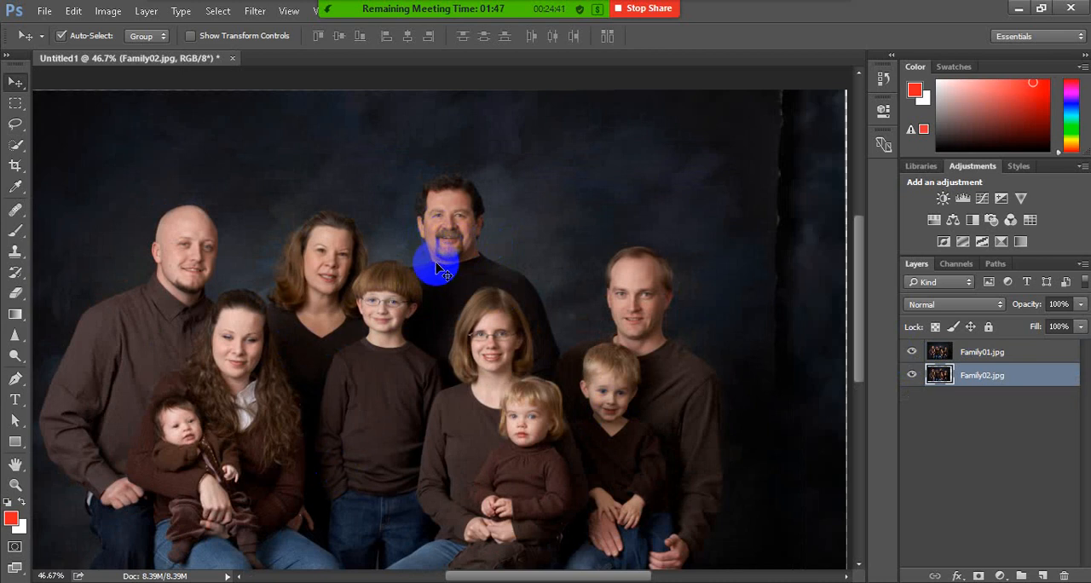
# Compare the two family photos by repeatedly hiding and showing the Family01.jpg layer, and examine the Family02.jpg image down to its lower edge
pyautogui.click(912, 353)
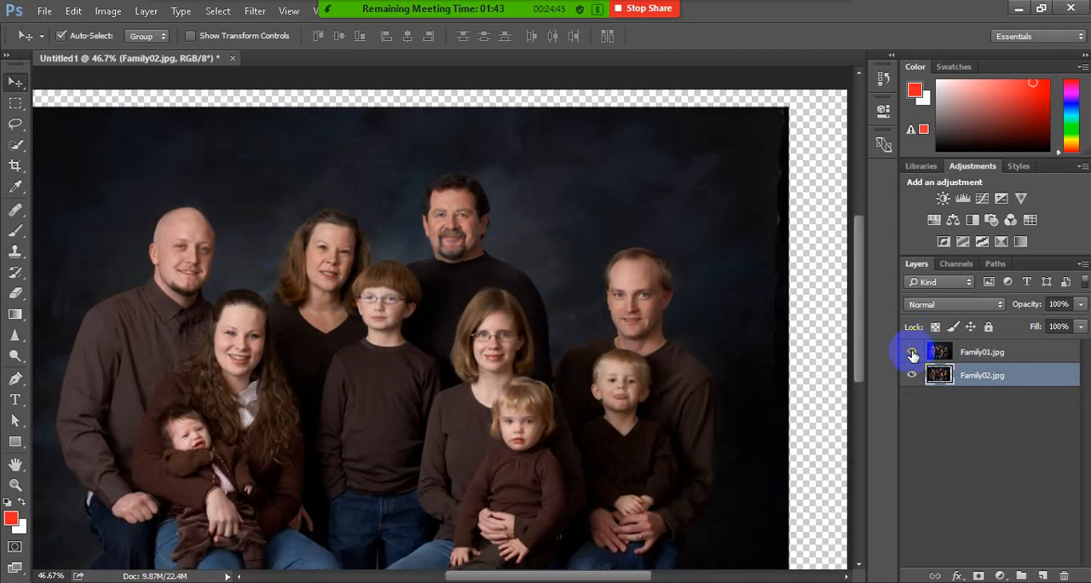
pyautogui.click(913, 352)
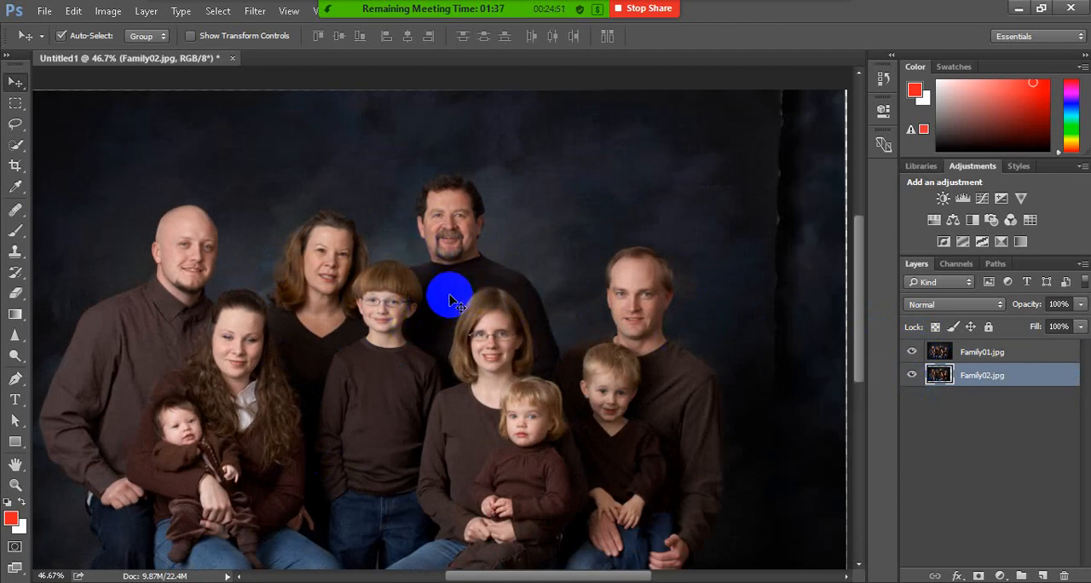
pyautogui.click(912, 352)
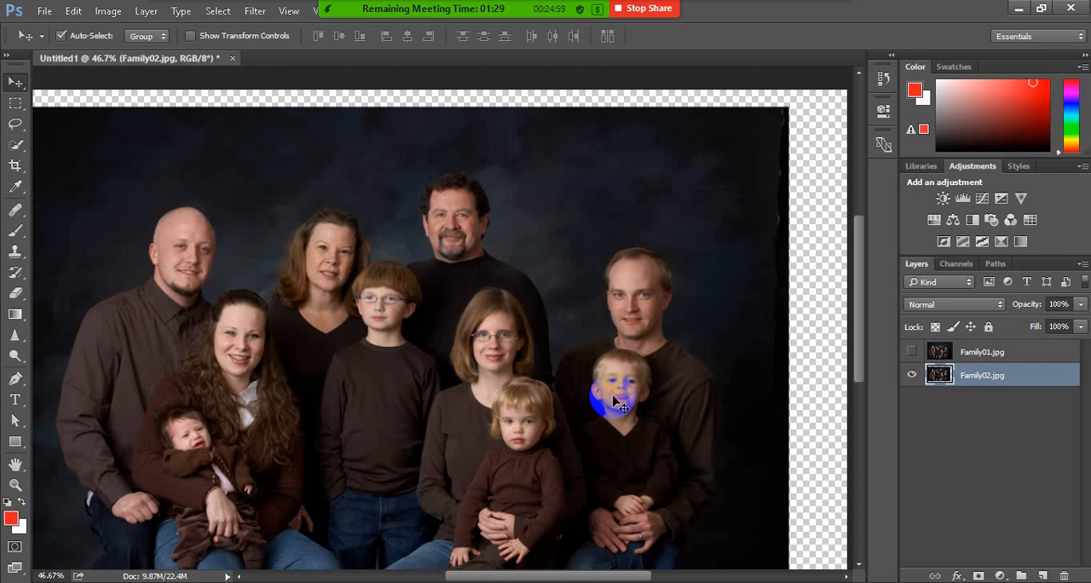
pyautogui.click(911, 351)
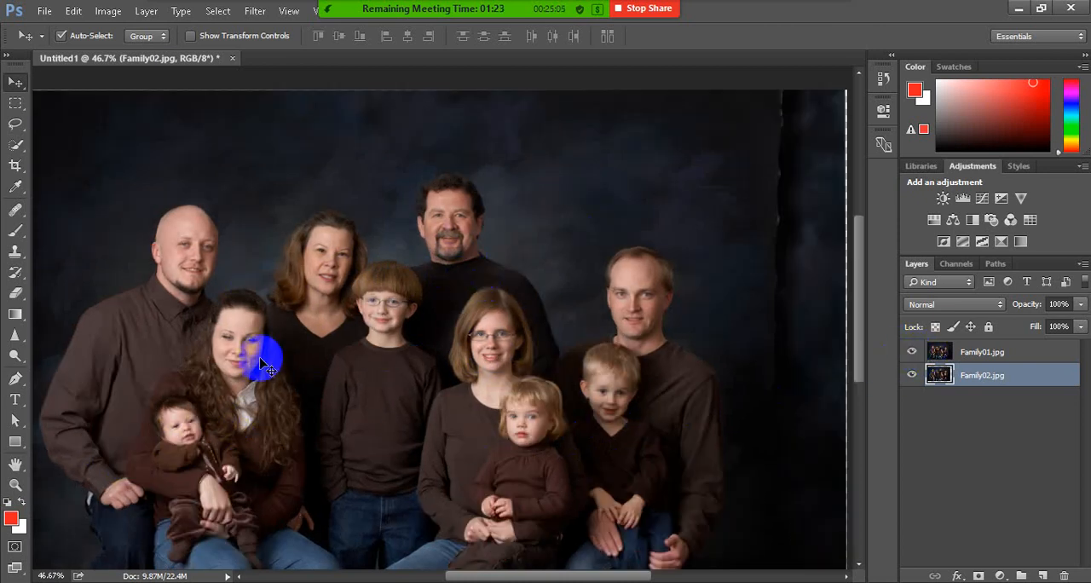
pyautogui.click(914, 354)
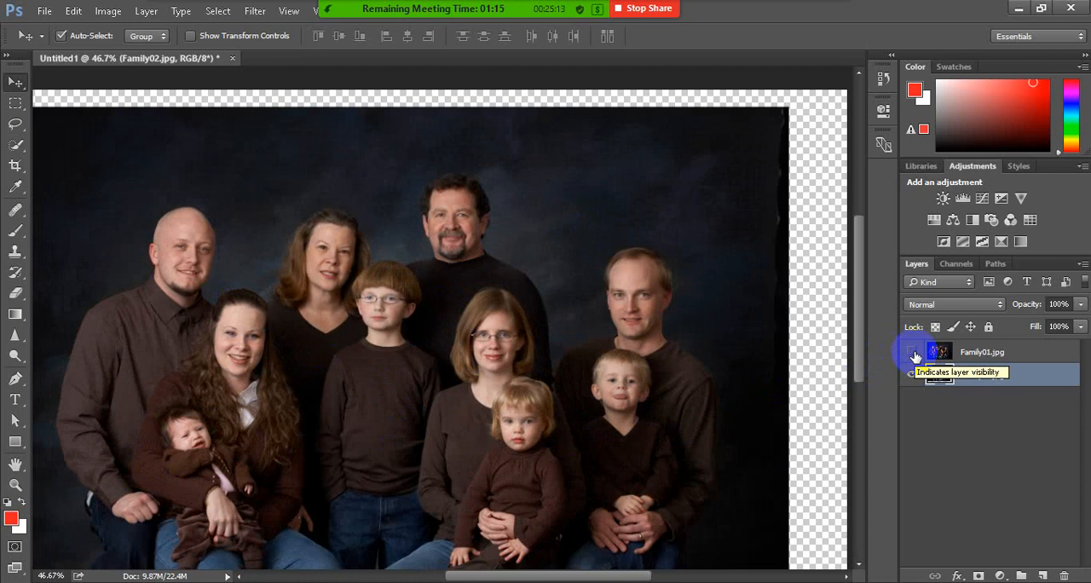
pyautogui.moveTo(476, 7)
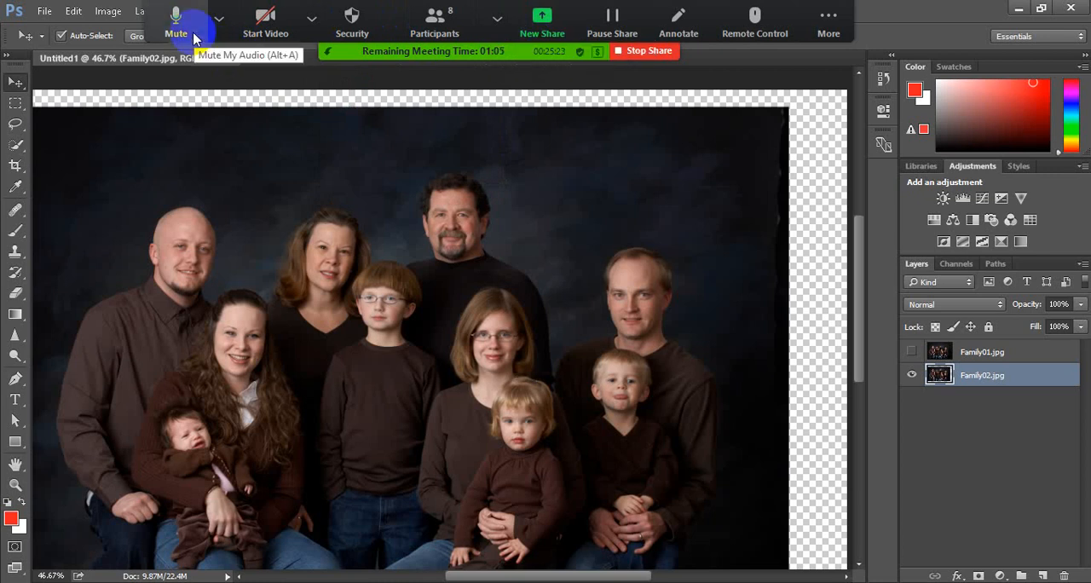
pyautogui.scroll(-3, 516, 412)
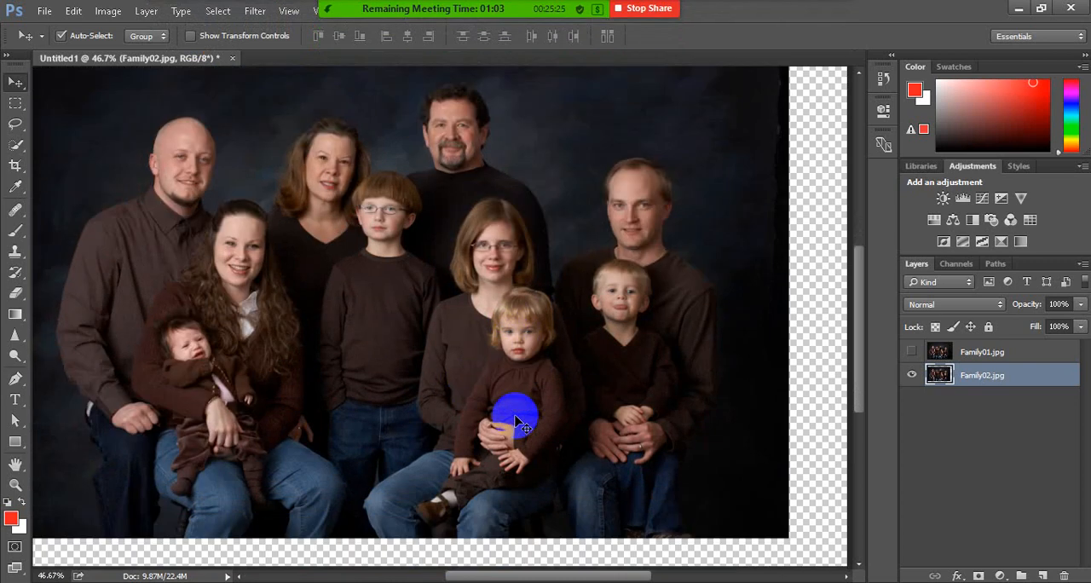
pyautogui.moveTo(521, 576)
pyautogui.mouseDown()
pyautogui.moveTo(500, 577)
pyautogui.moveTo(524, 578)
pyautogui.mouseUp()
pyautogui.scroll(2, 523, 458)
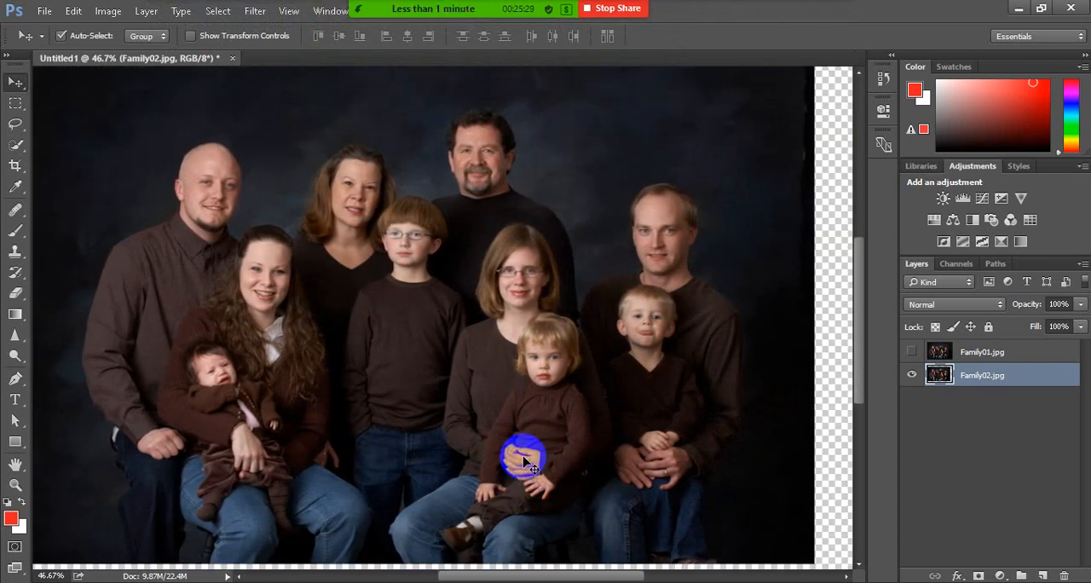
pyautogui.scroll(-1, 812, 352)
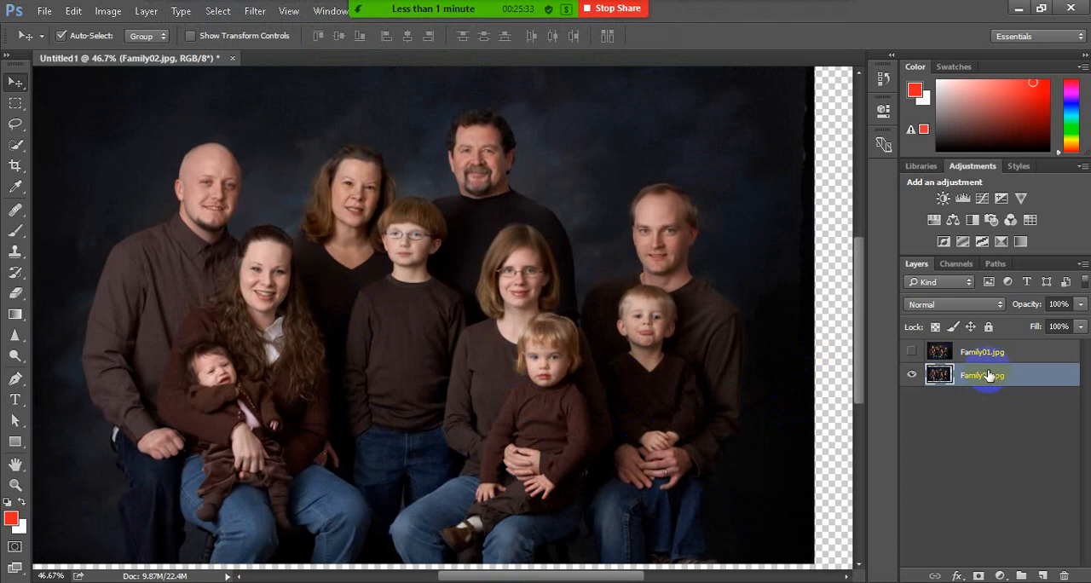
# Rename the Family02.jpg layer as happy family
pyautogui.doubleClick(987, 375)
pyautogui.write('happy family')
pyautogui.click(952, 441)
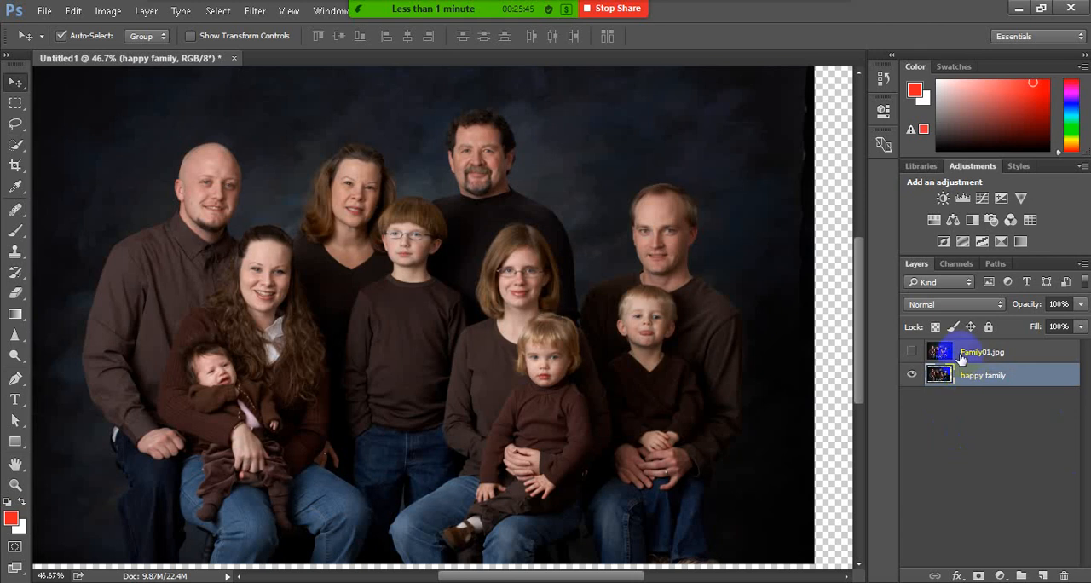
# Show the Family01.jpg layer again and rename it as Normal
pyautogui.click(913, 355)
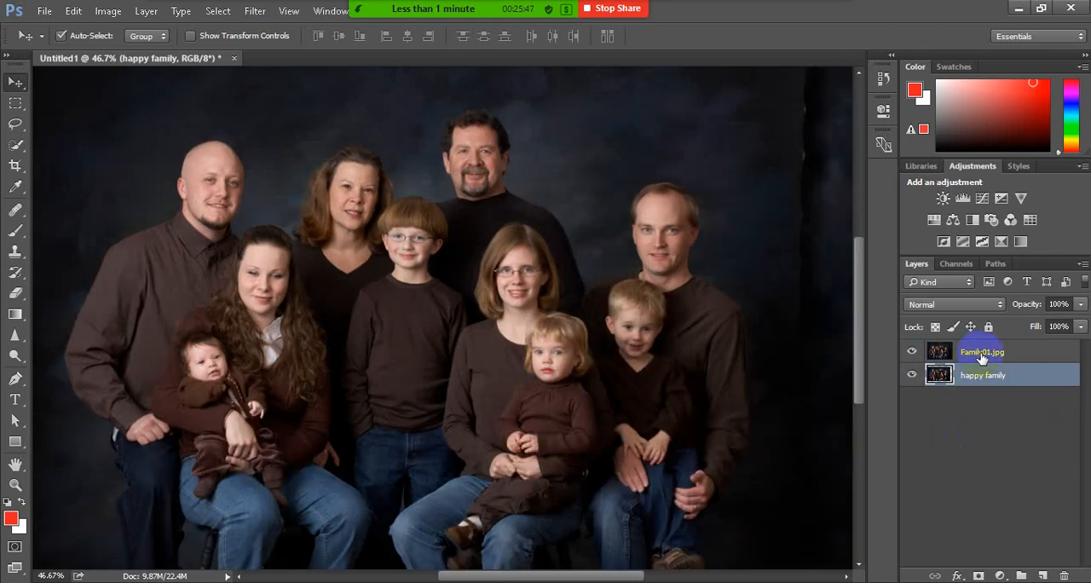
pyautogui.doubleClick(982, 355)
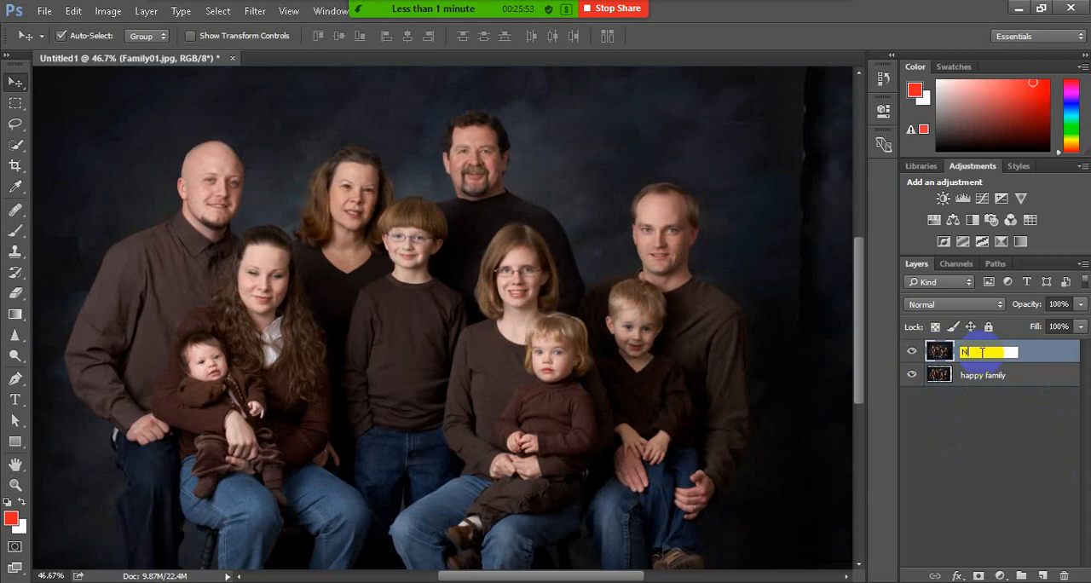
pyautogui.press('BackSpace')
pyautogui.write('Normal')
pyautogui.press('Return')
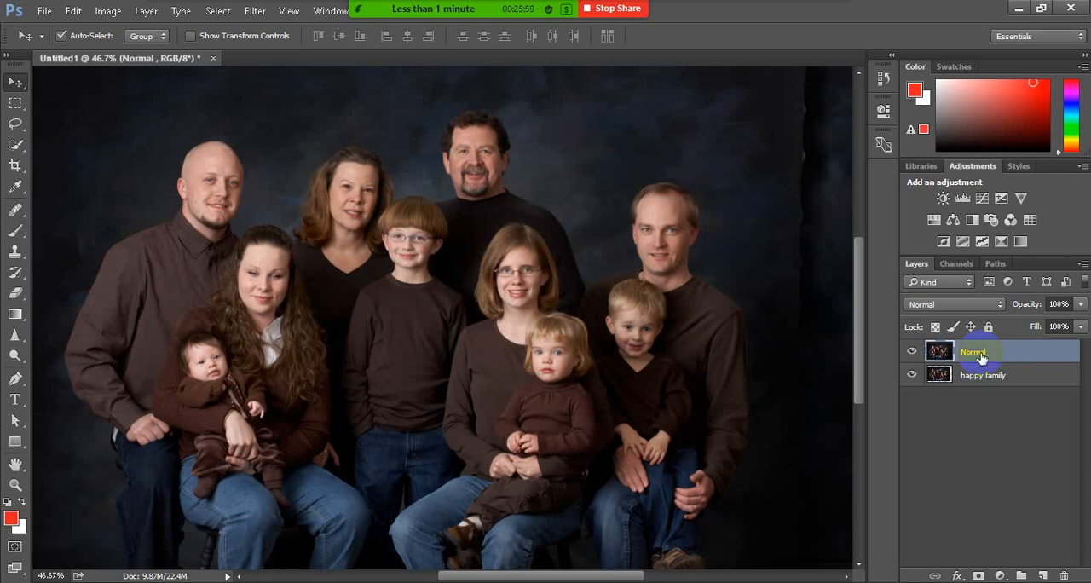
# Compare the Normal and happy family layers by switching their visibility off and back on
pyautogui.click(913, 376)
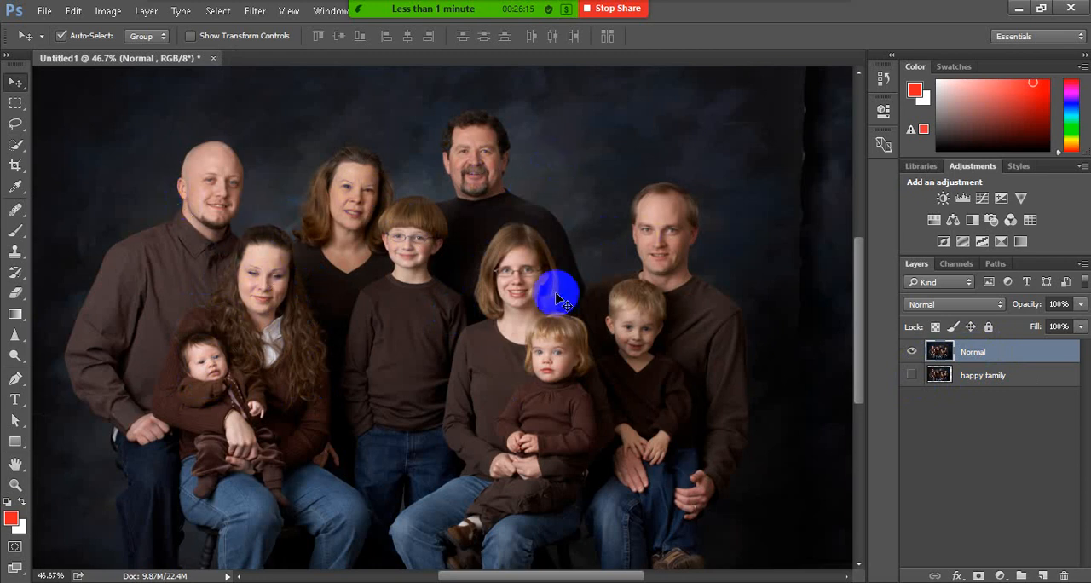
pyautogui.click(911, 350)
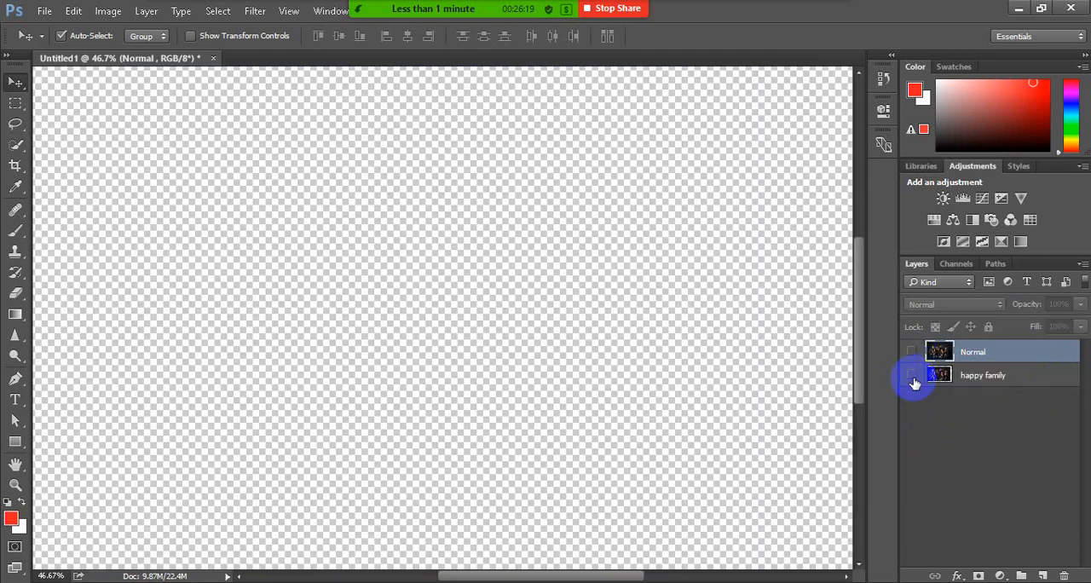
pyautogui.click(910, 376)
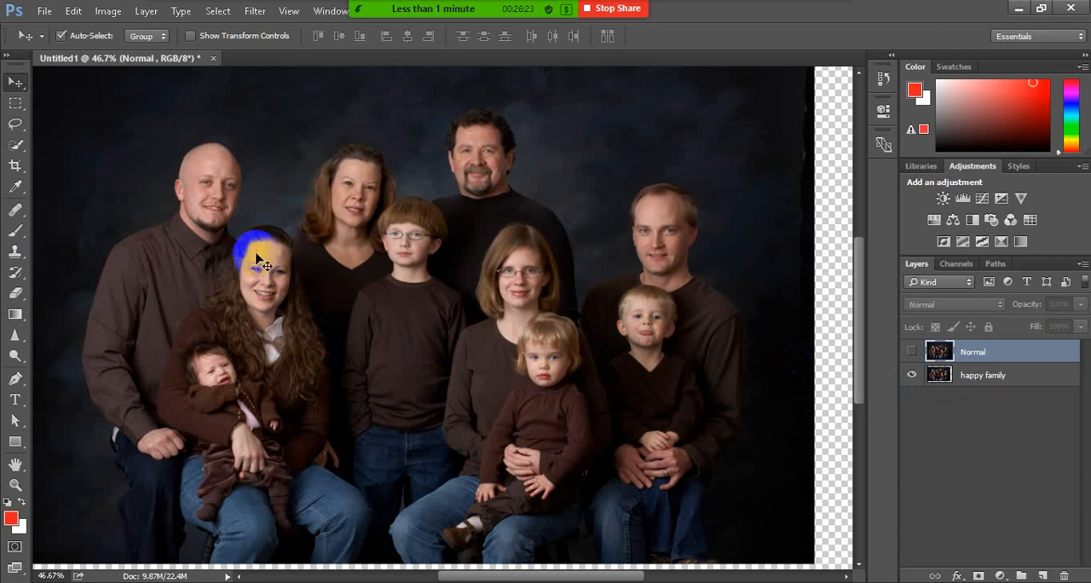
pyautogui.click(911, 351)
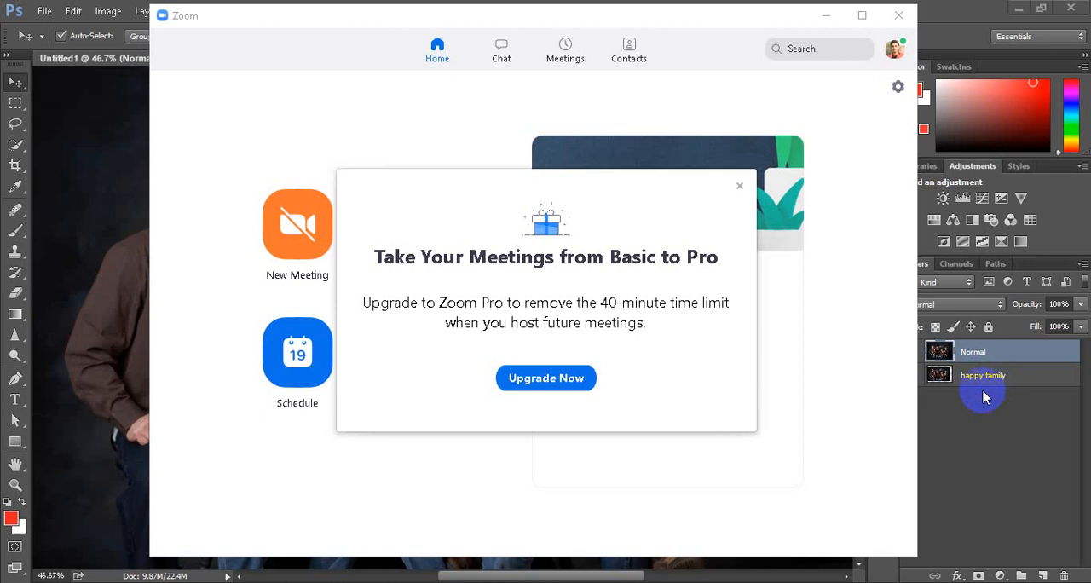
# Dismiss the Zoom upgrade offer and start a new meeting with the microphone muted
pyautogui.click(739, 186)
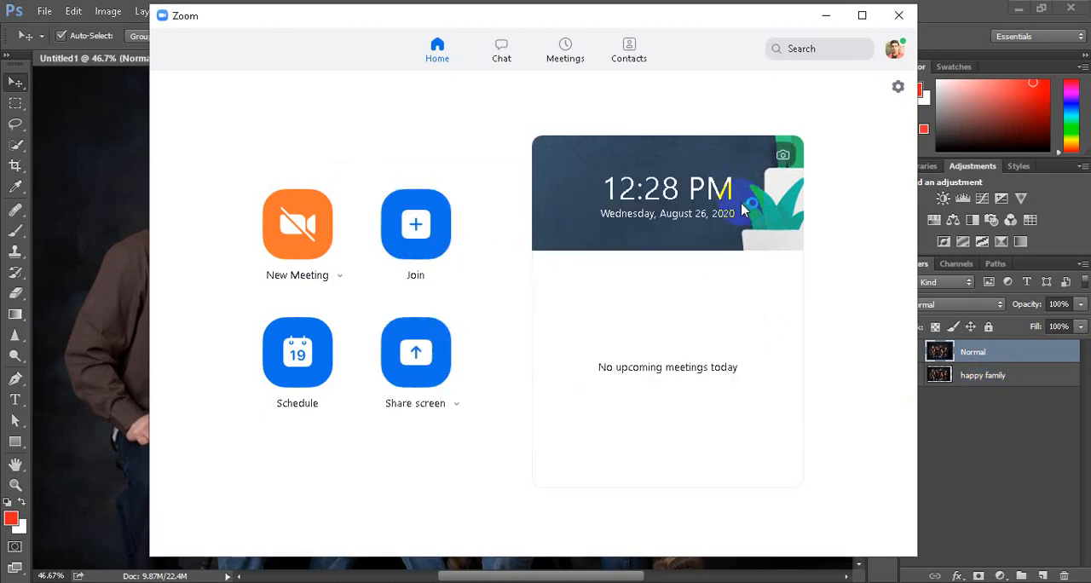
pyautogui.click(285, 246)
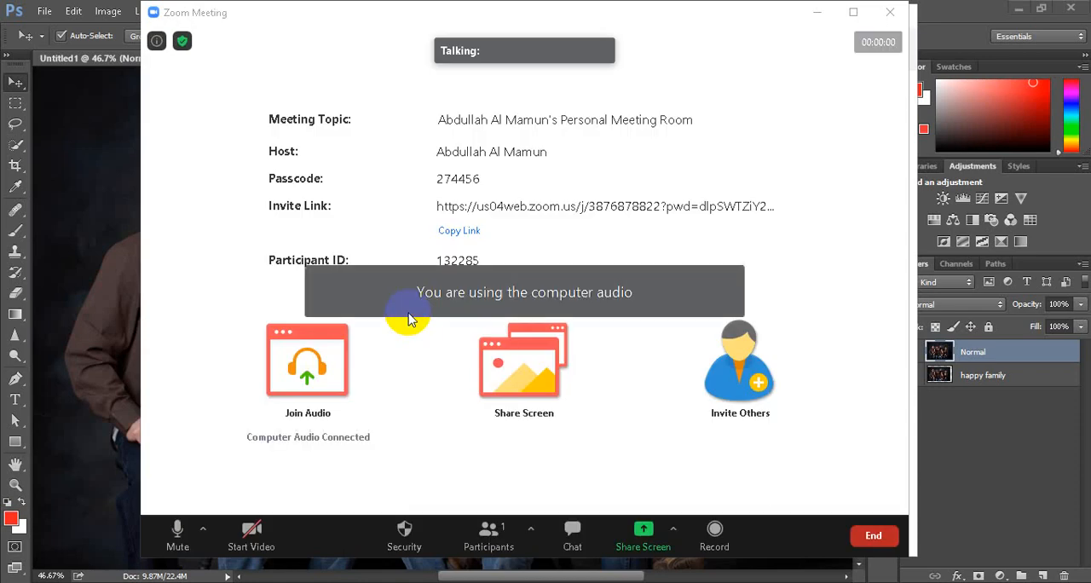
pyautogui.click(181, 530)
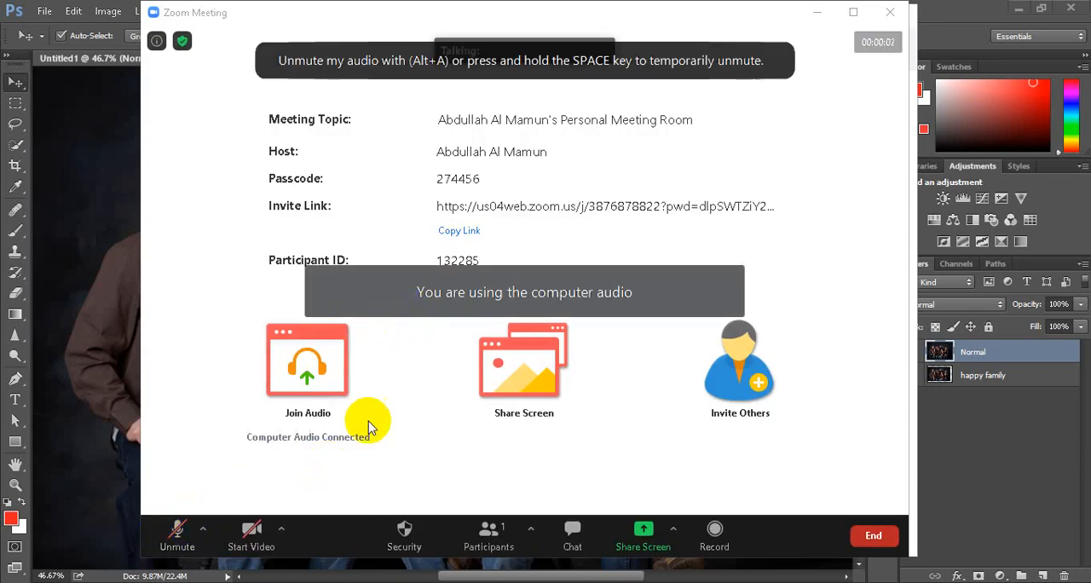
# Disable the meeting's waiting room, and check the participants list before minimizing it
pyautogui.click(404, 535)
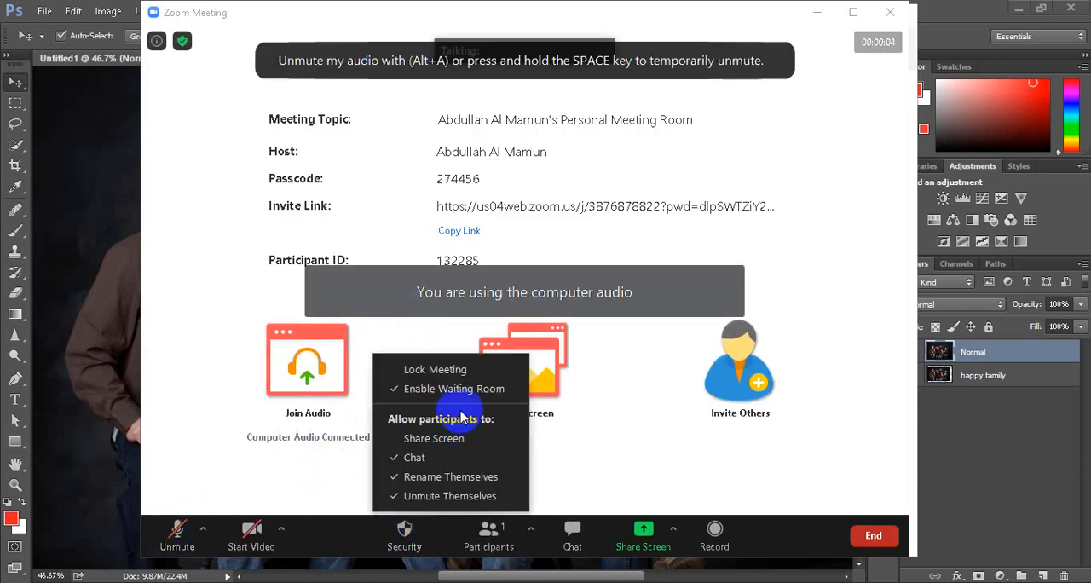
pyautogui.click(490, 422)
pyautogui.click(406, 532)
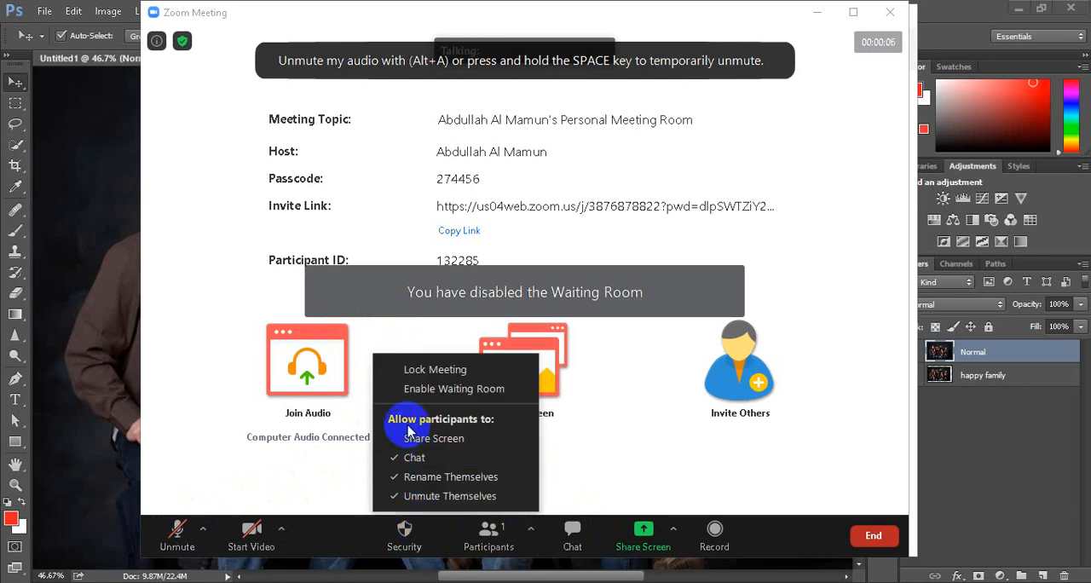
pyautogui.click(608, 493)
pyautogui.click(489, 536)
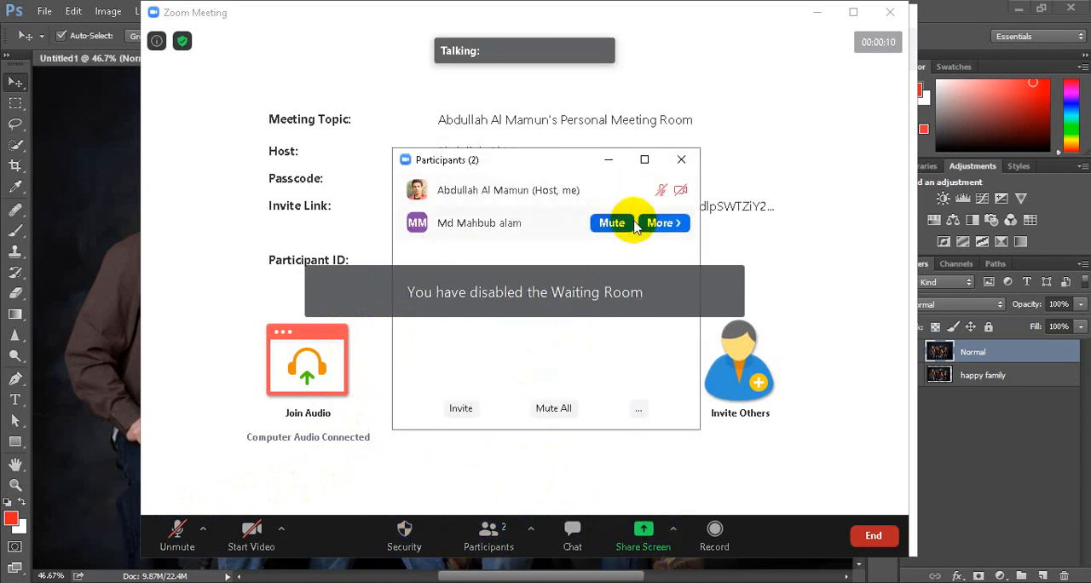
pyautogui.click(607, 165)
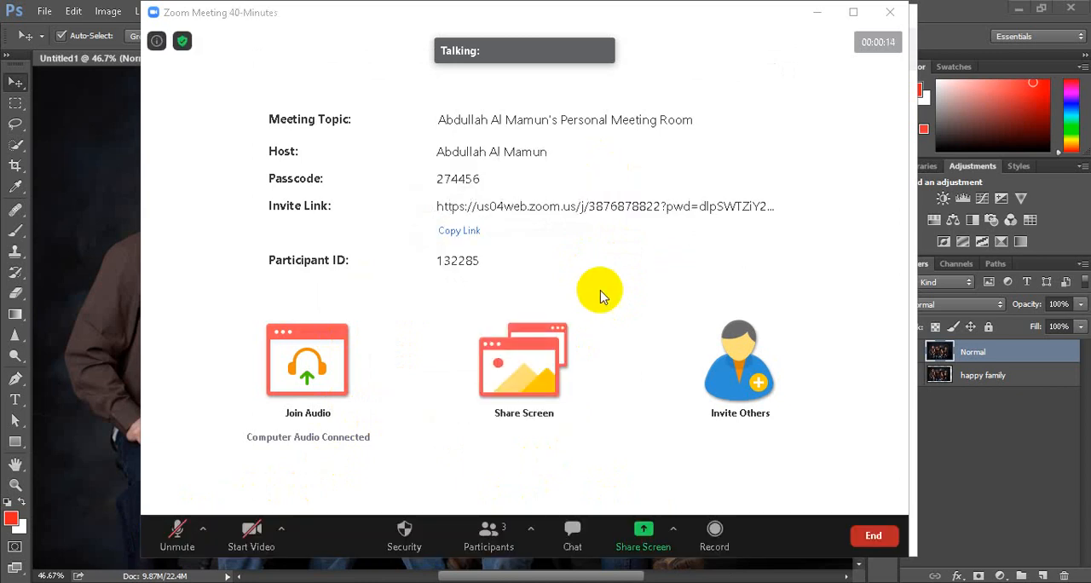
# Share the Photoshop window with the family photo document in the new meeting
pyautogui.click(645, 543)
pyautogui.click(468, 436)
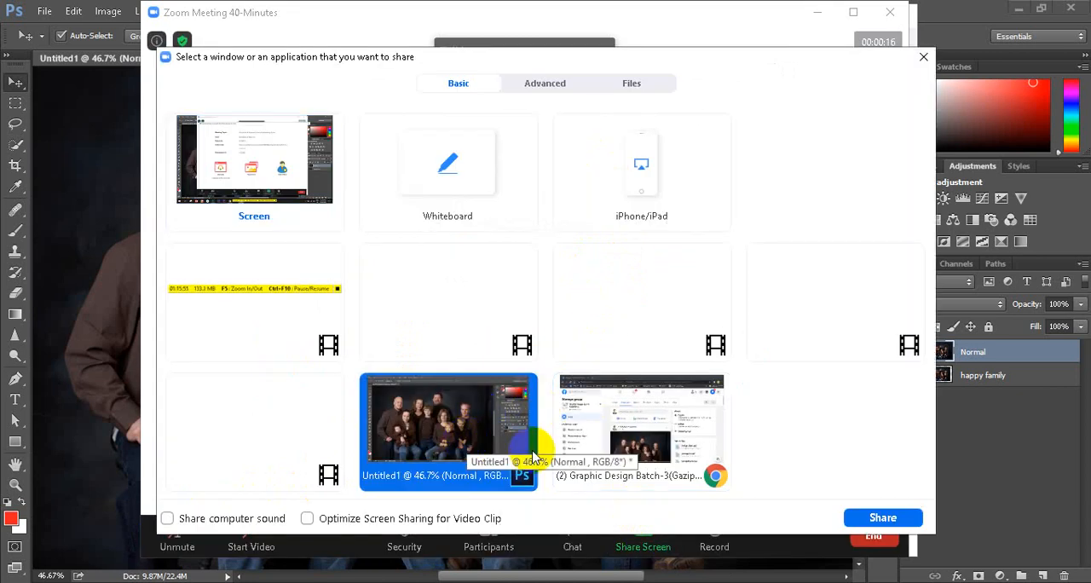
pyautogui.click(902, 520)
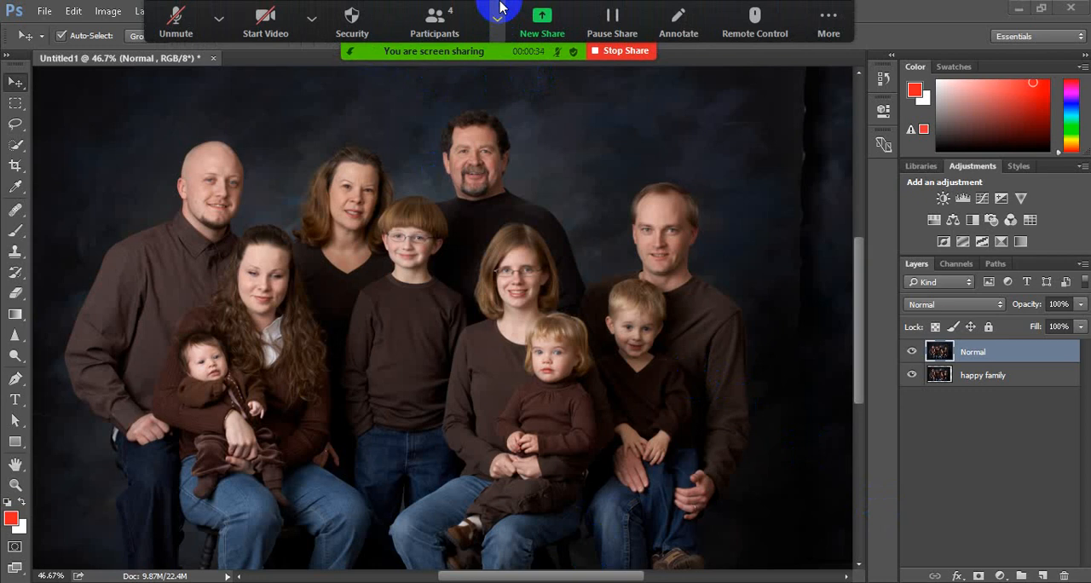
# Unmute the microphone, and check the meeting's participants list before minimizing it
pyautogui.click(458, 20)
pyautogui.click(497, 21)
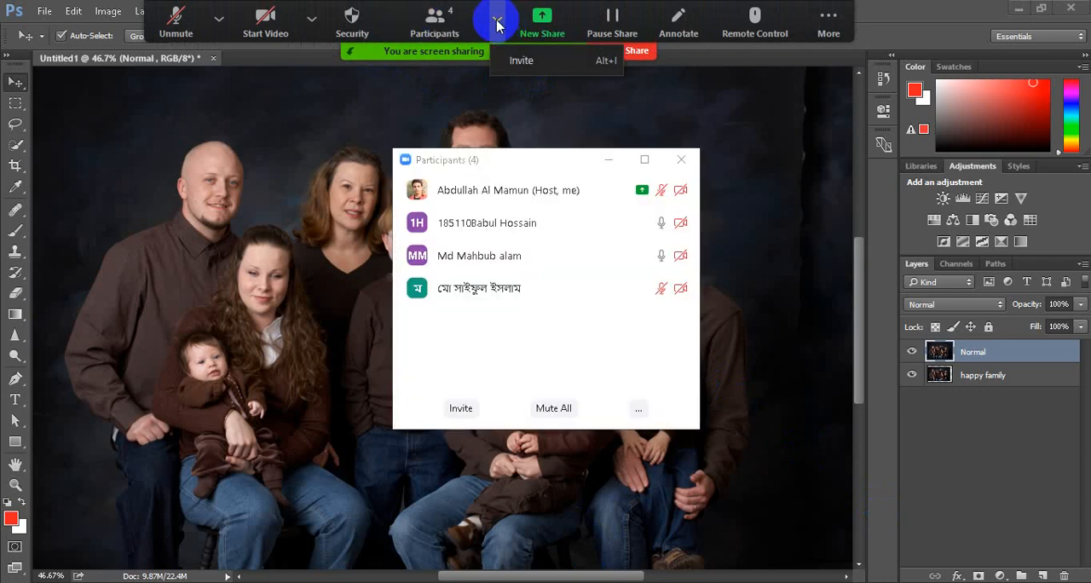
pyautogui.click(311, 18)
pyautogui.click(219, 18)
pyautogui.click(176, 19)
pyautogui.moveTo(526, 266)
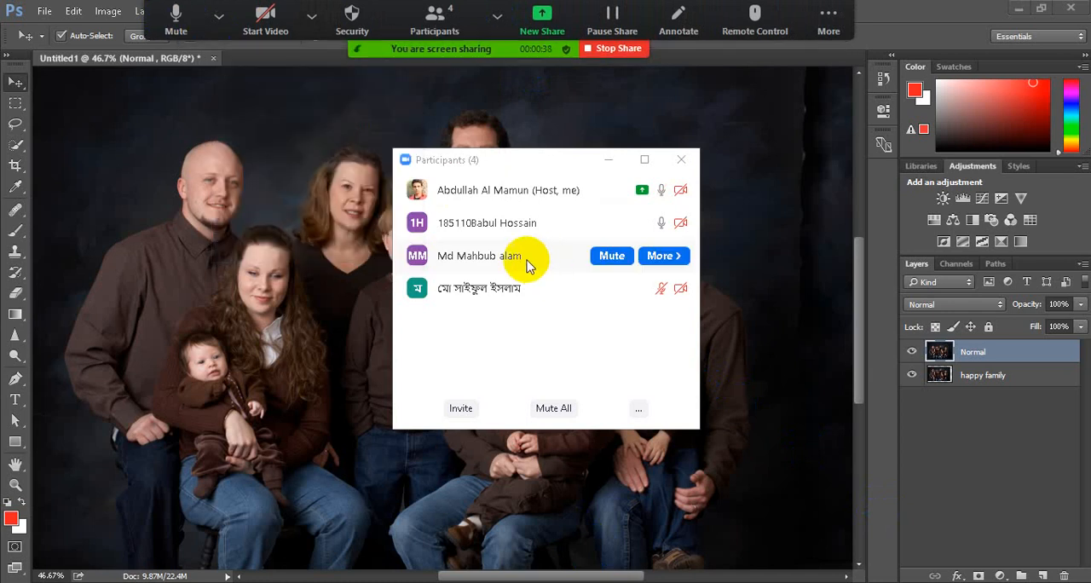
pyautogui.click(496, 24)
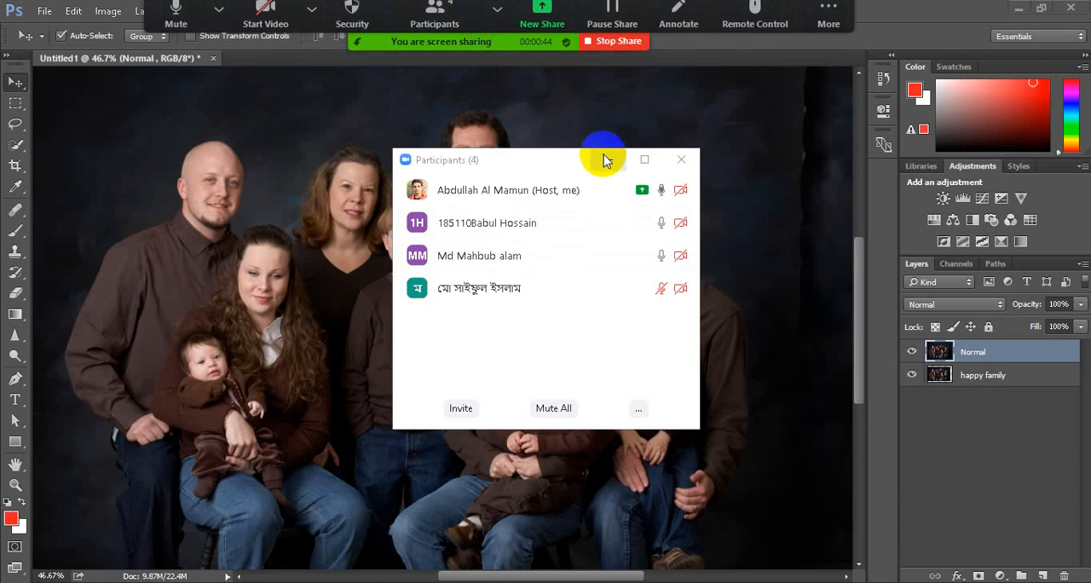
pyautogui.click(606, 161)
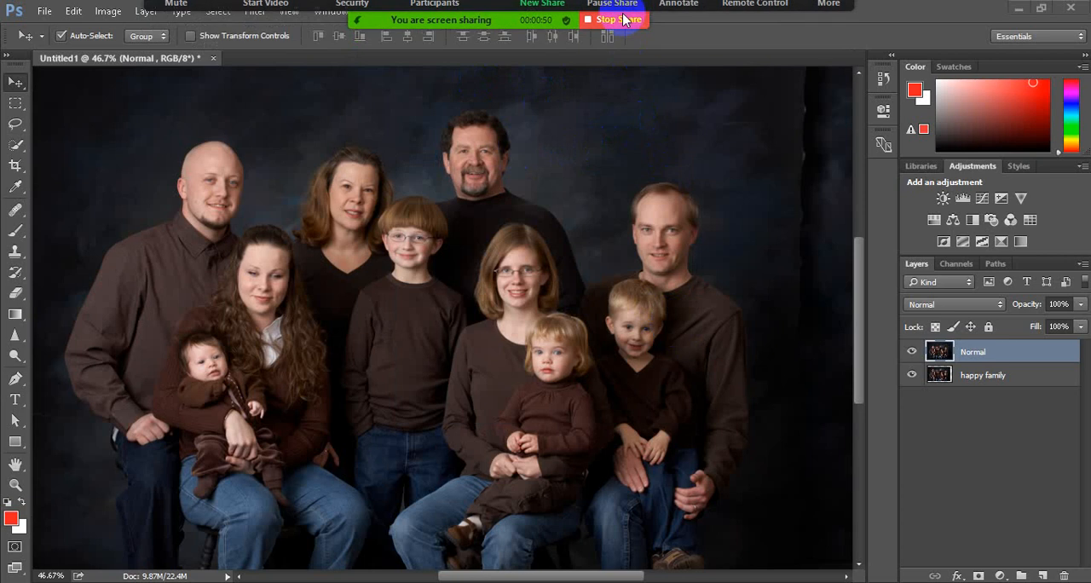
# Stop the current screen share and share the Photoshop window with the family photo again
pyautogui.click(616, 7)
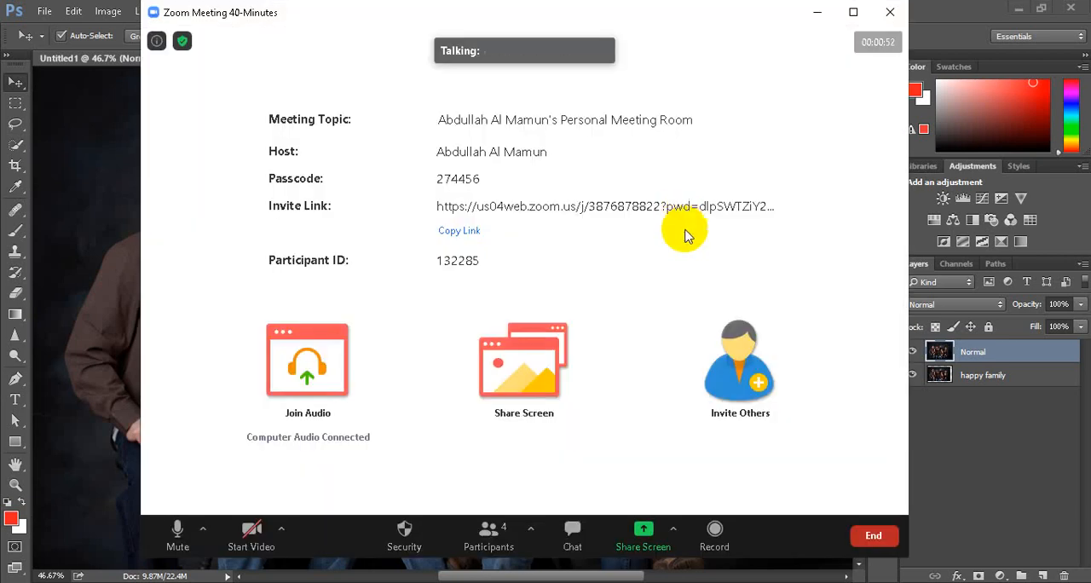
pyautogui.click(640, 535)
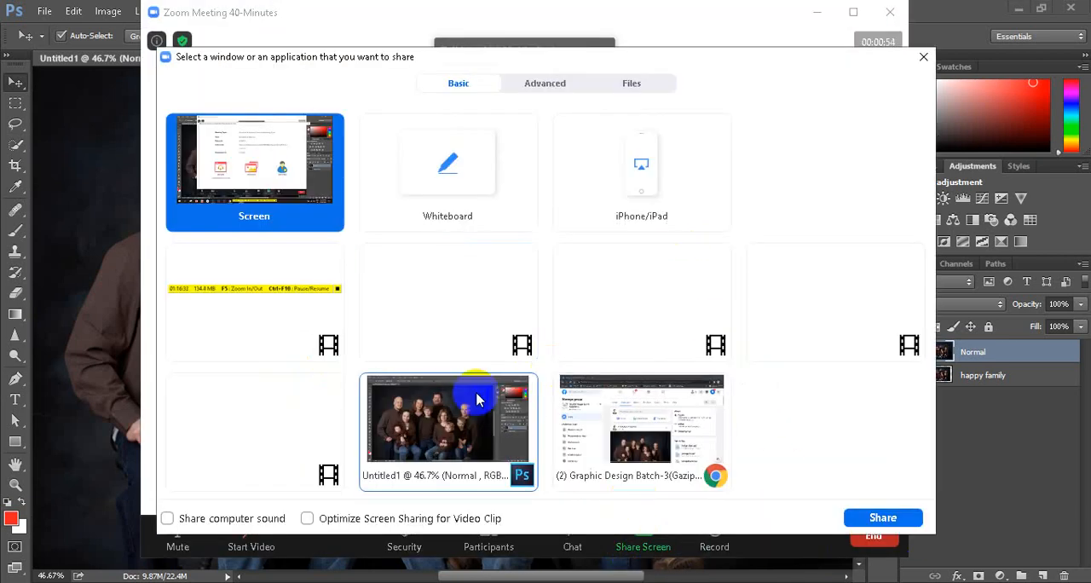
pyautogui.click(497, 429)
pyautogui.click(883, 517)
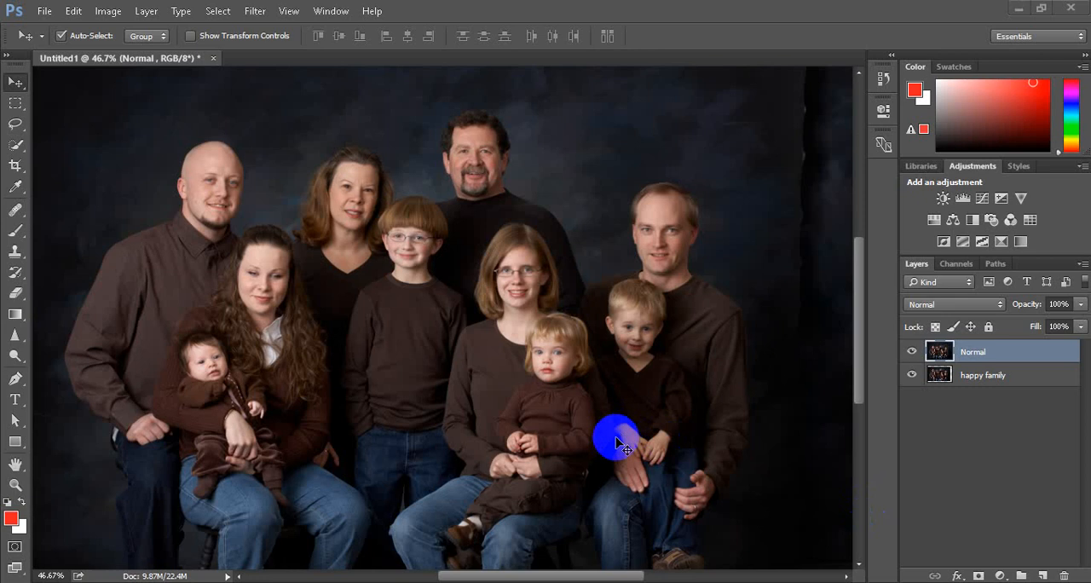